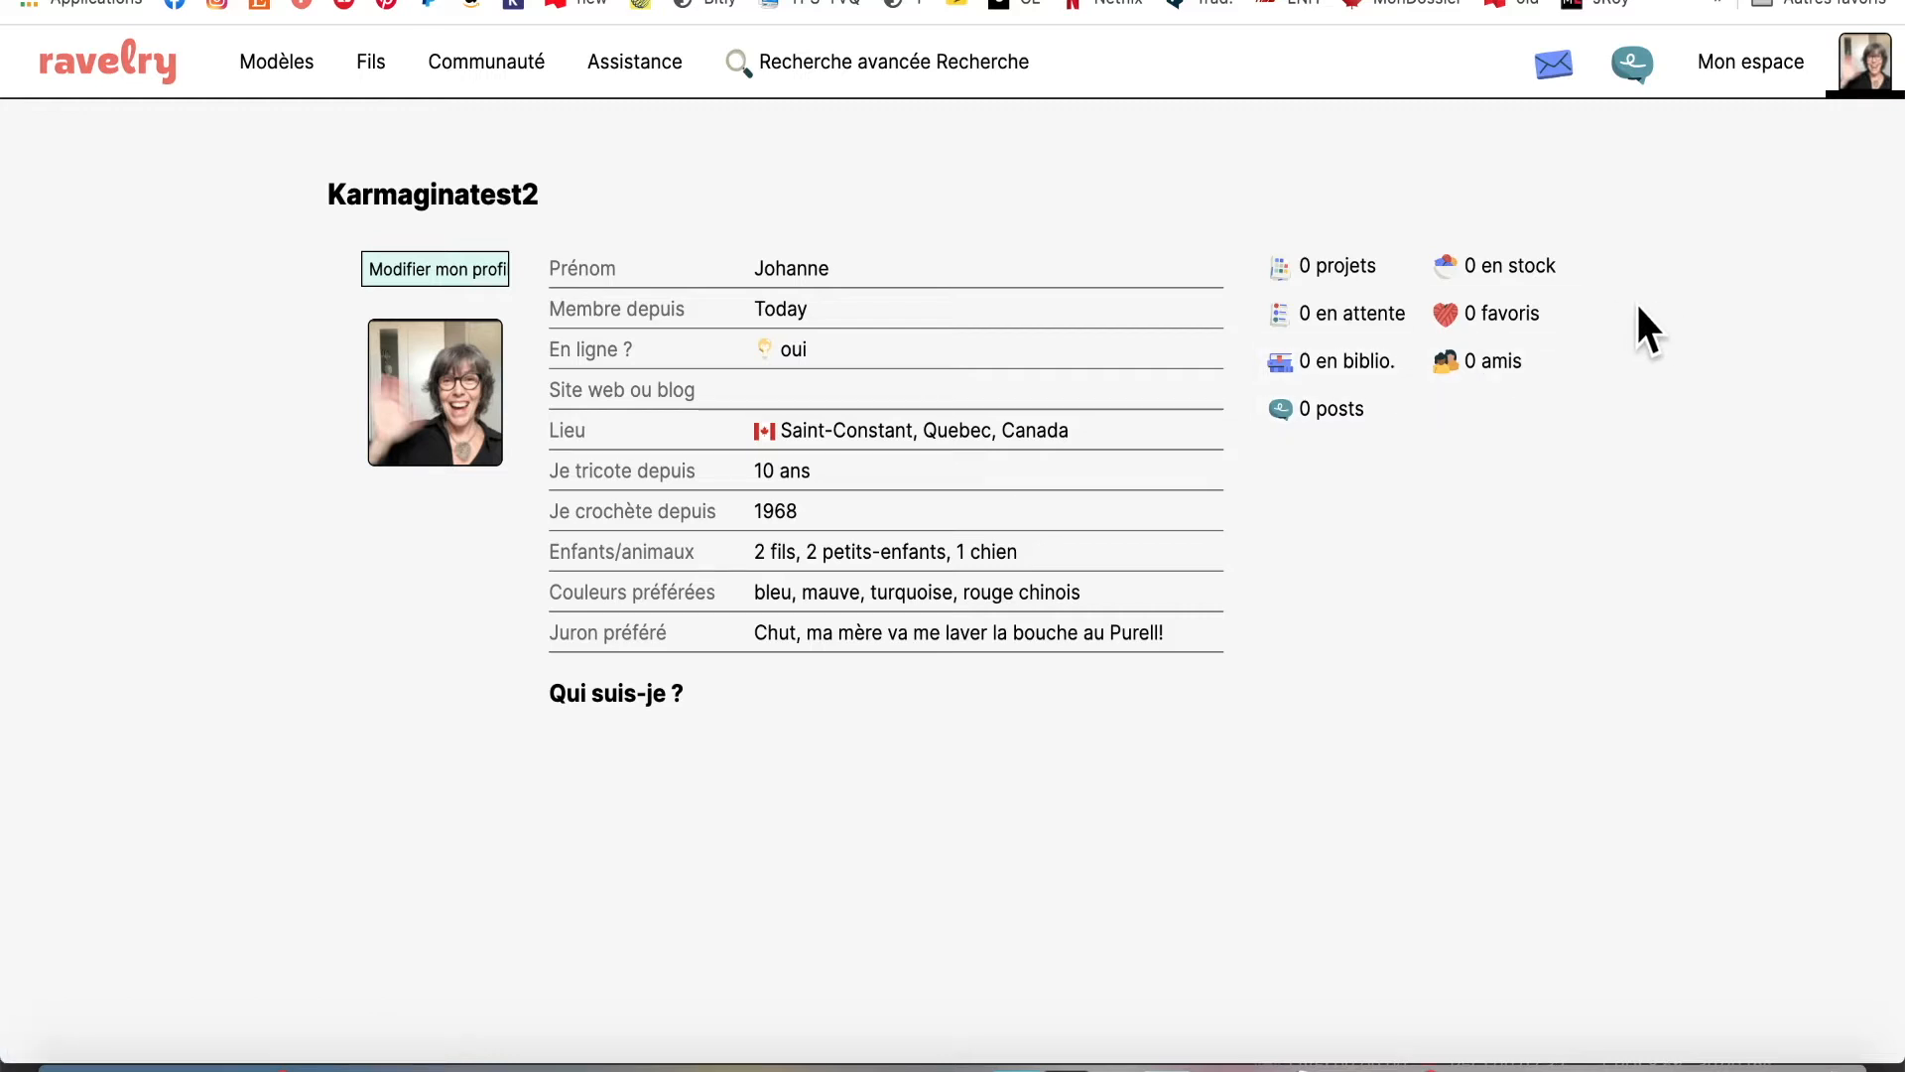
Open your still-empty Projets notebook from the Mon espace menu
click(1332, 260)
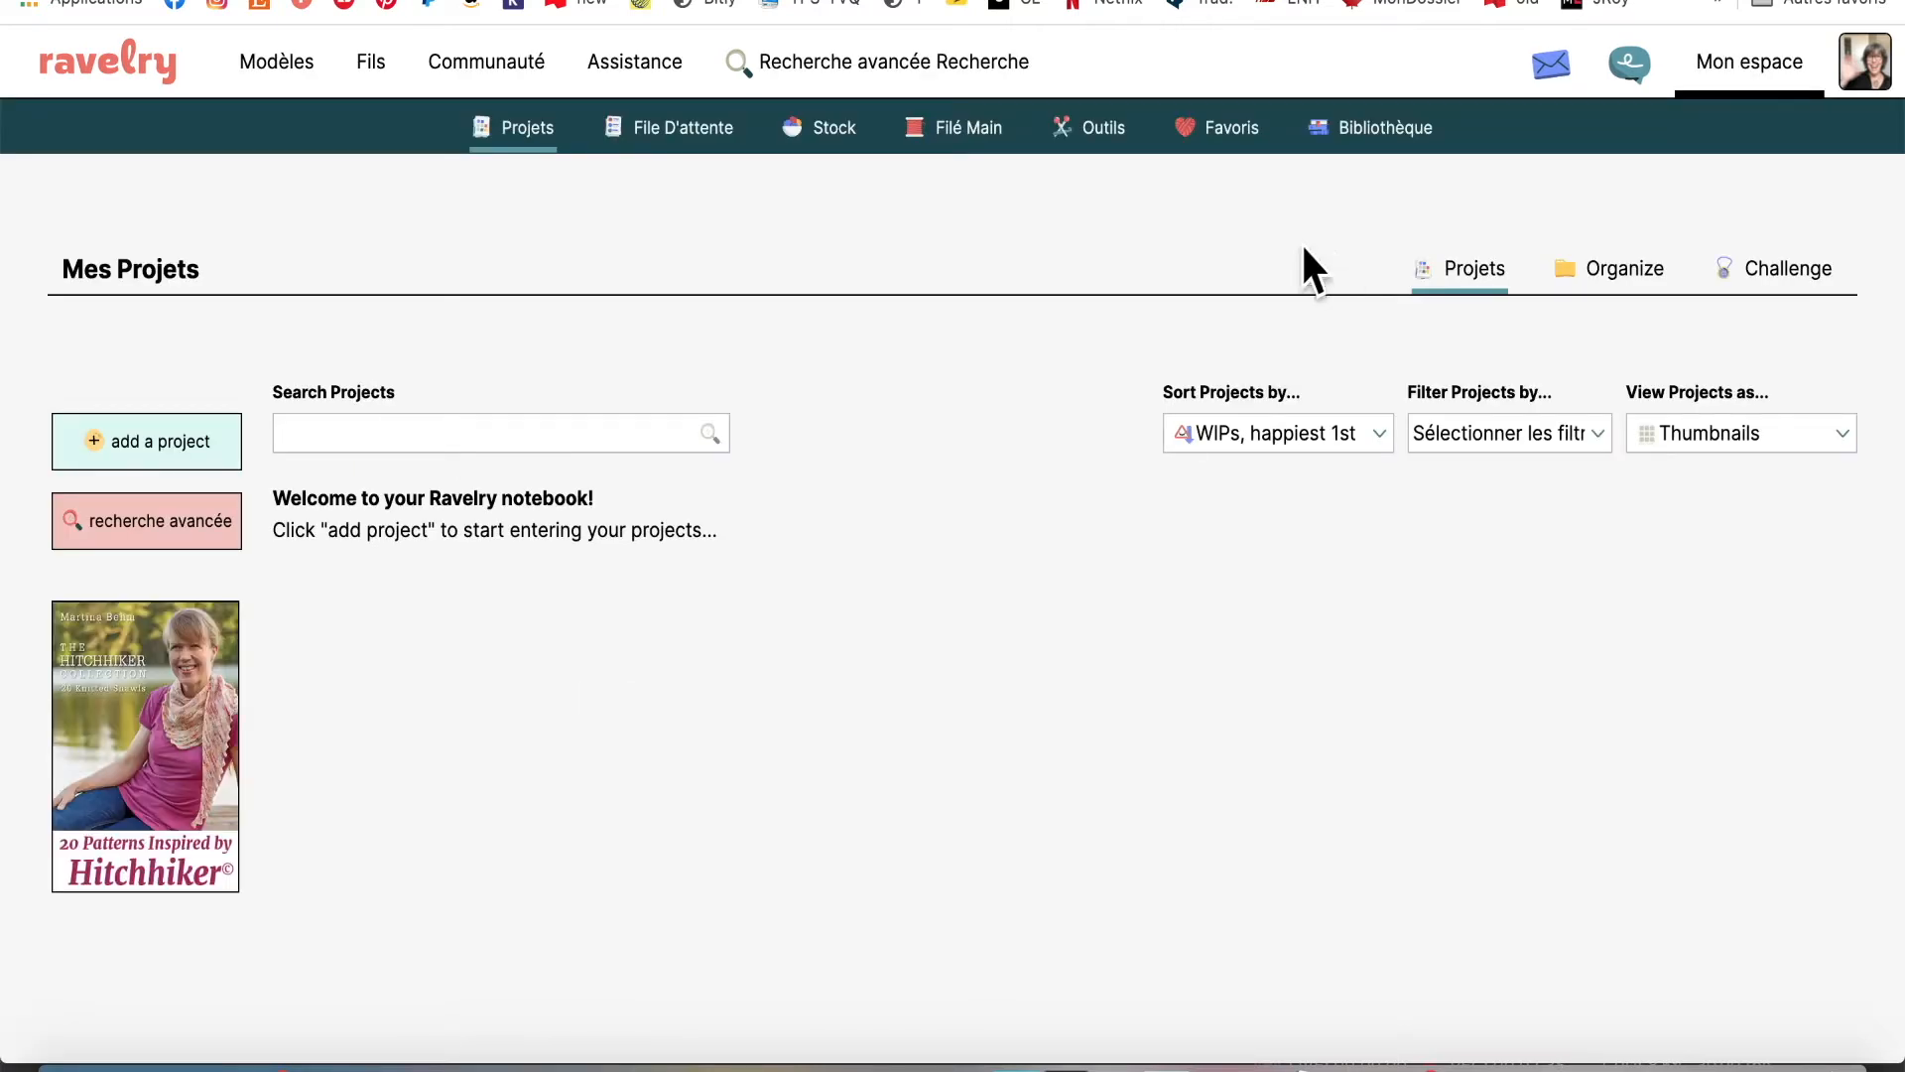
click(32, 0)
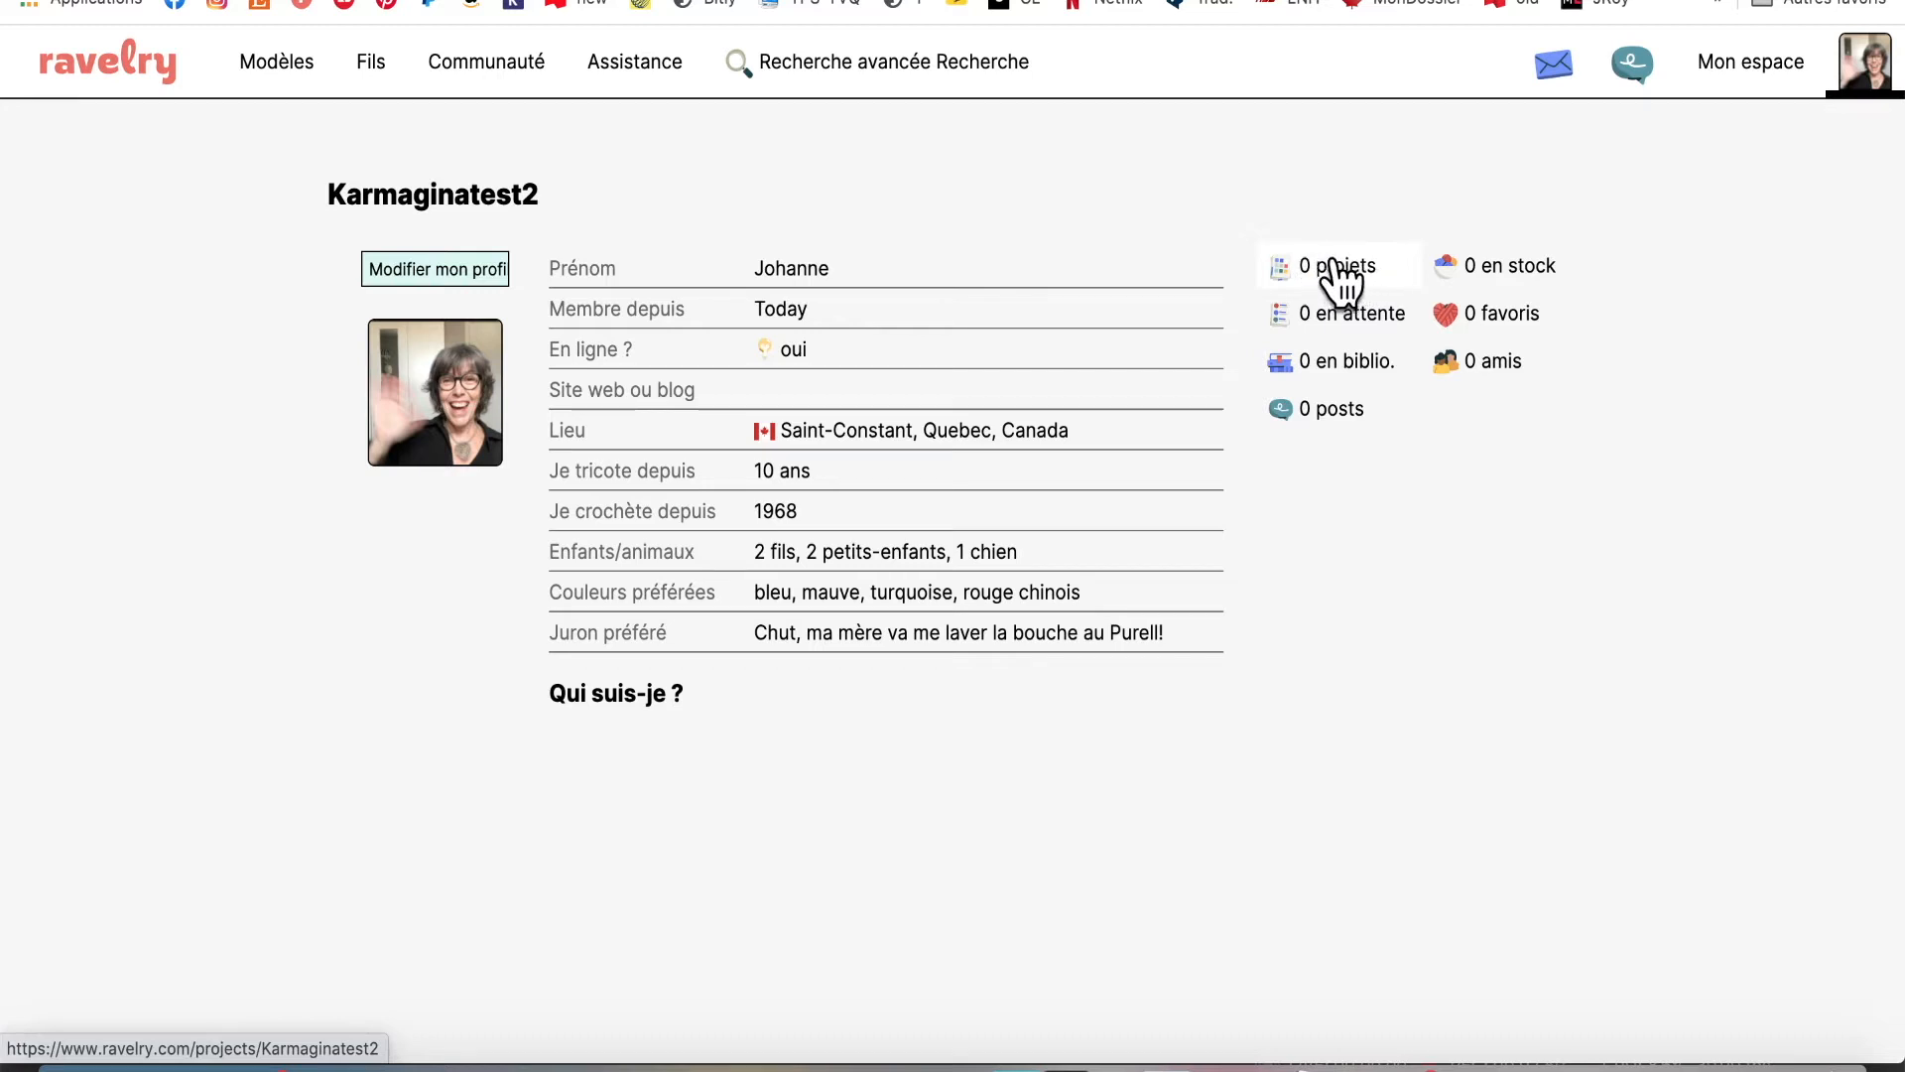
mouse_move(1860, 64)
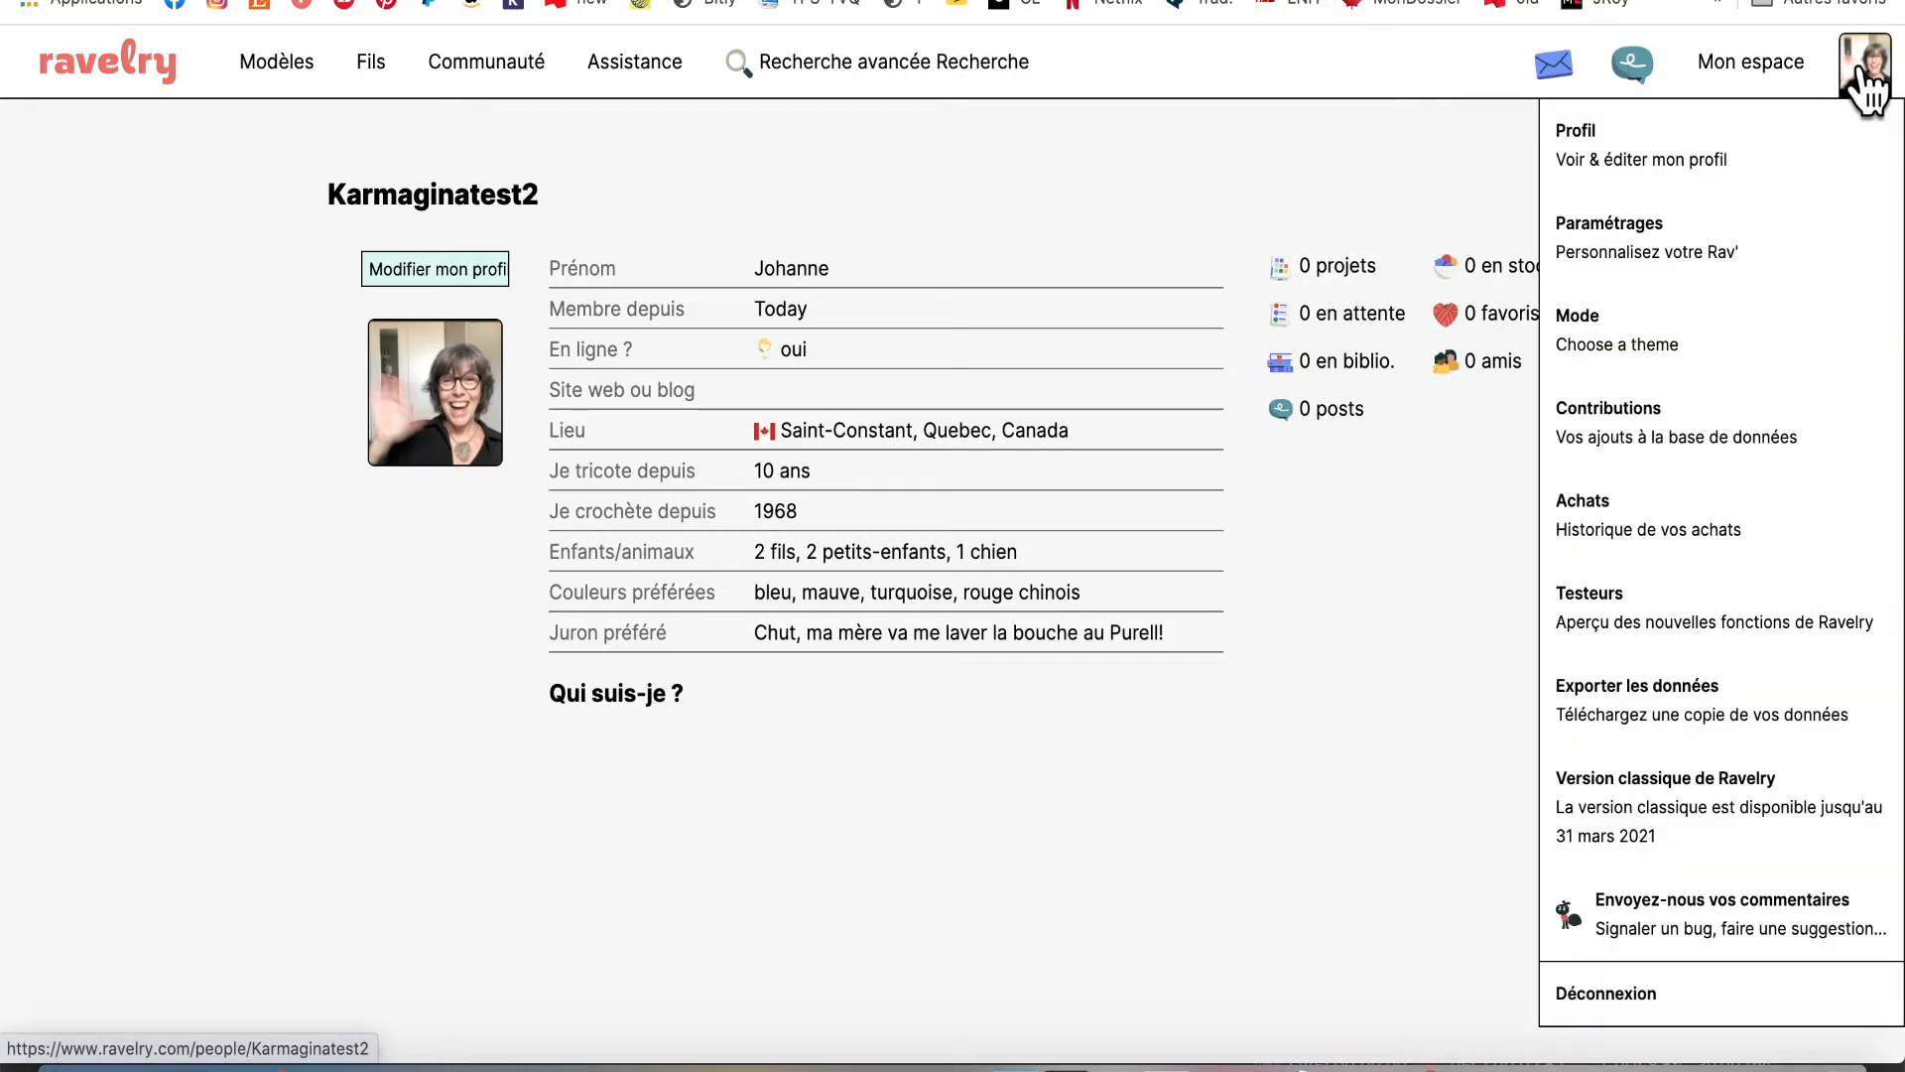
mouse_move(1697, 71)
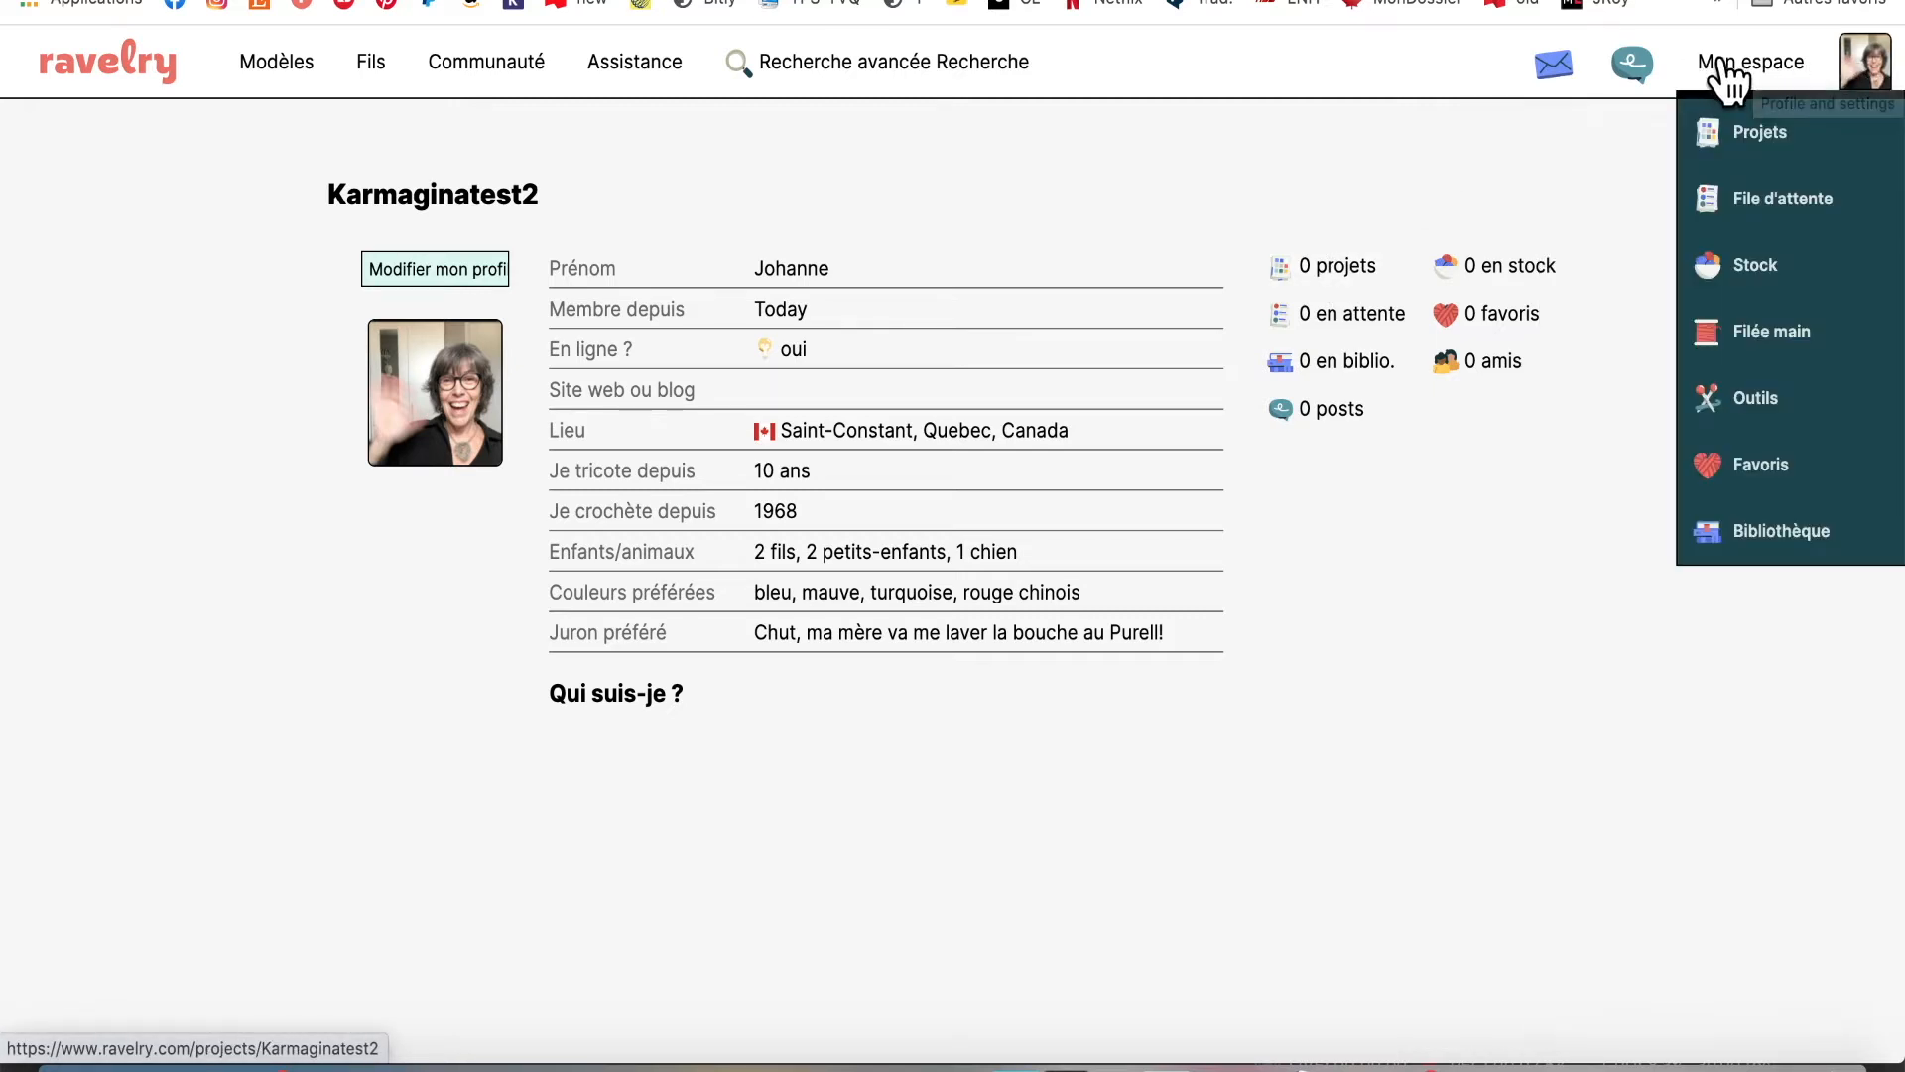
click(1731, 134)
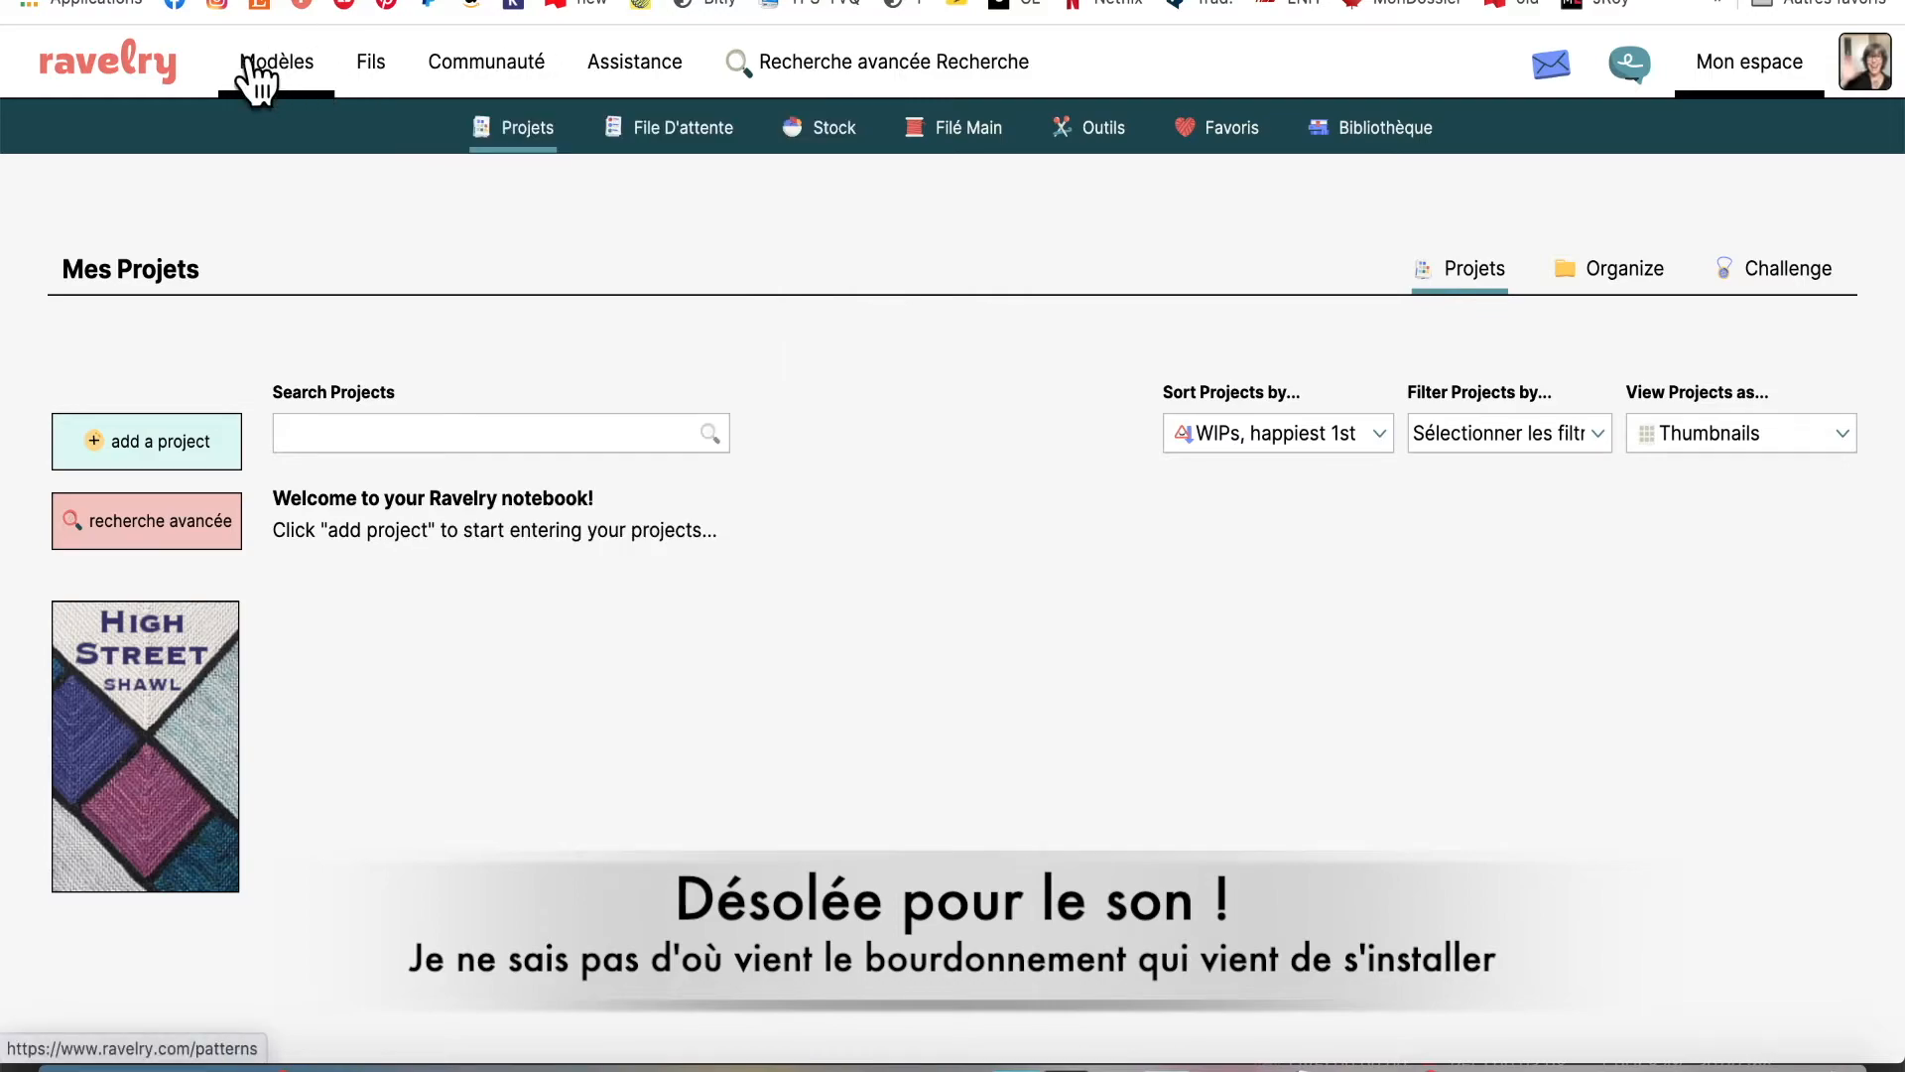
Go from the home page to the Cool Granny Revival Jumper project, then the Revival pattern page
click(149, 70)
scroll(698, 795, down, 20)
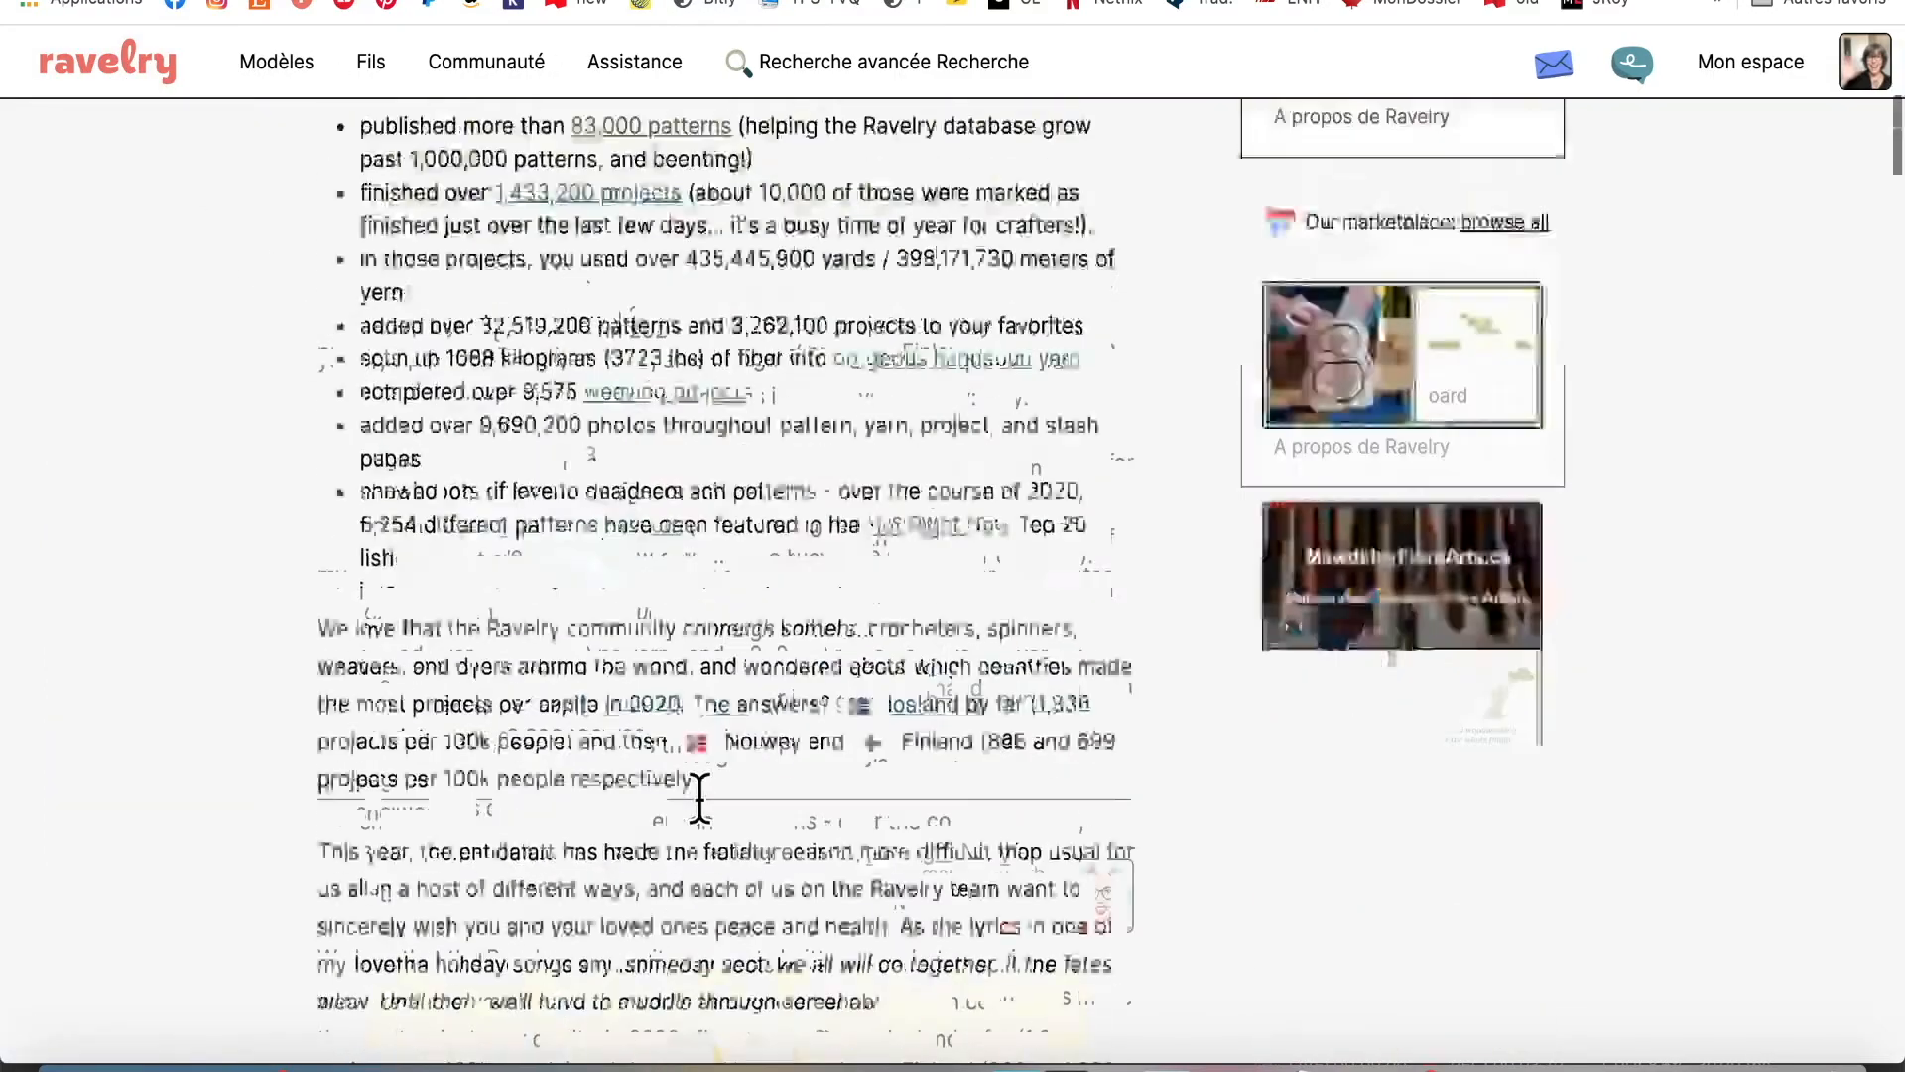
scroll(698, 800, down, 9)
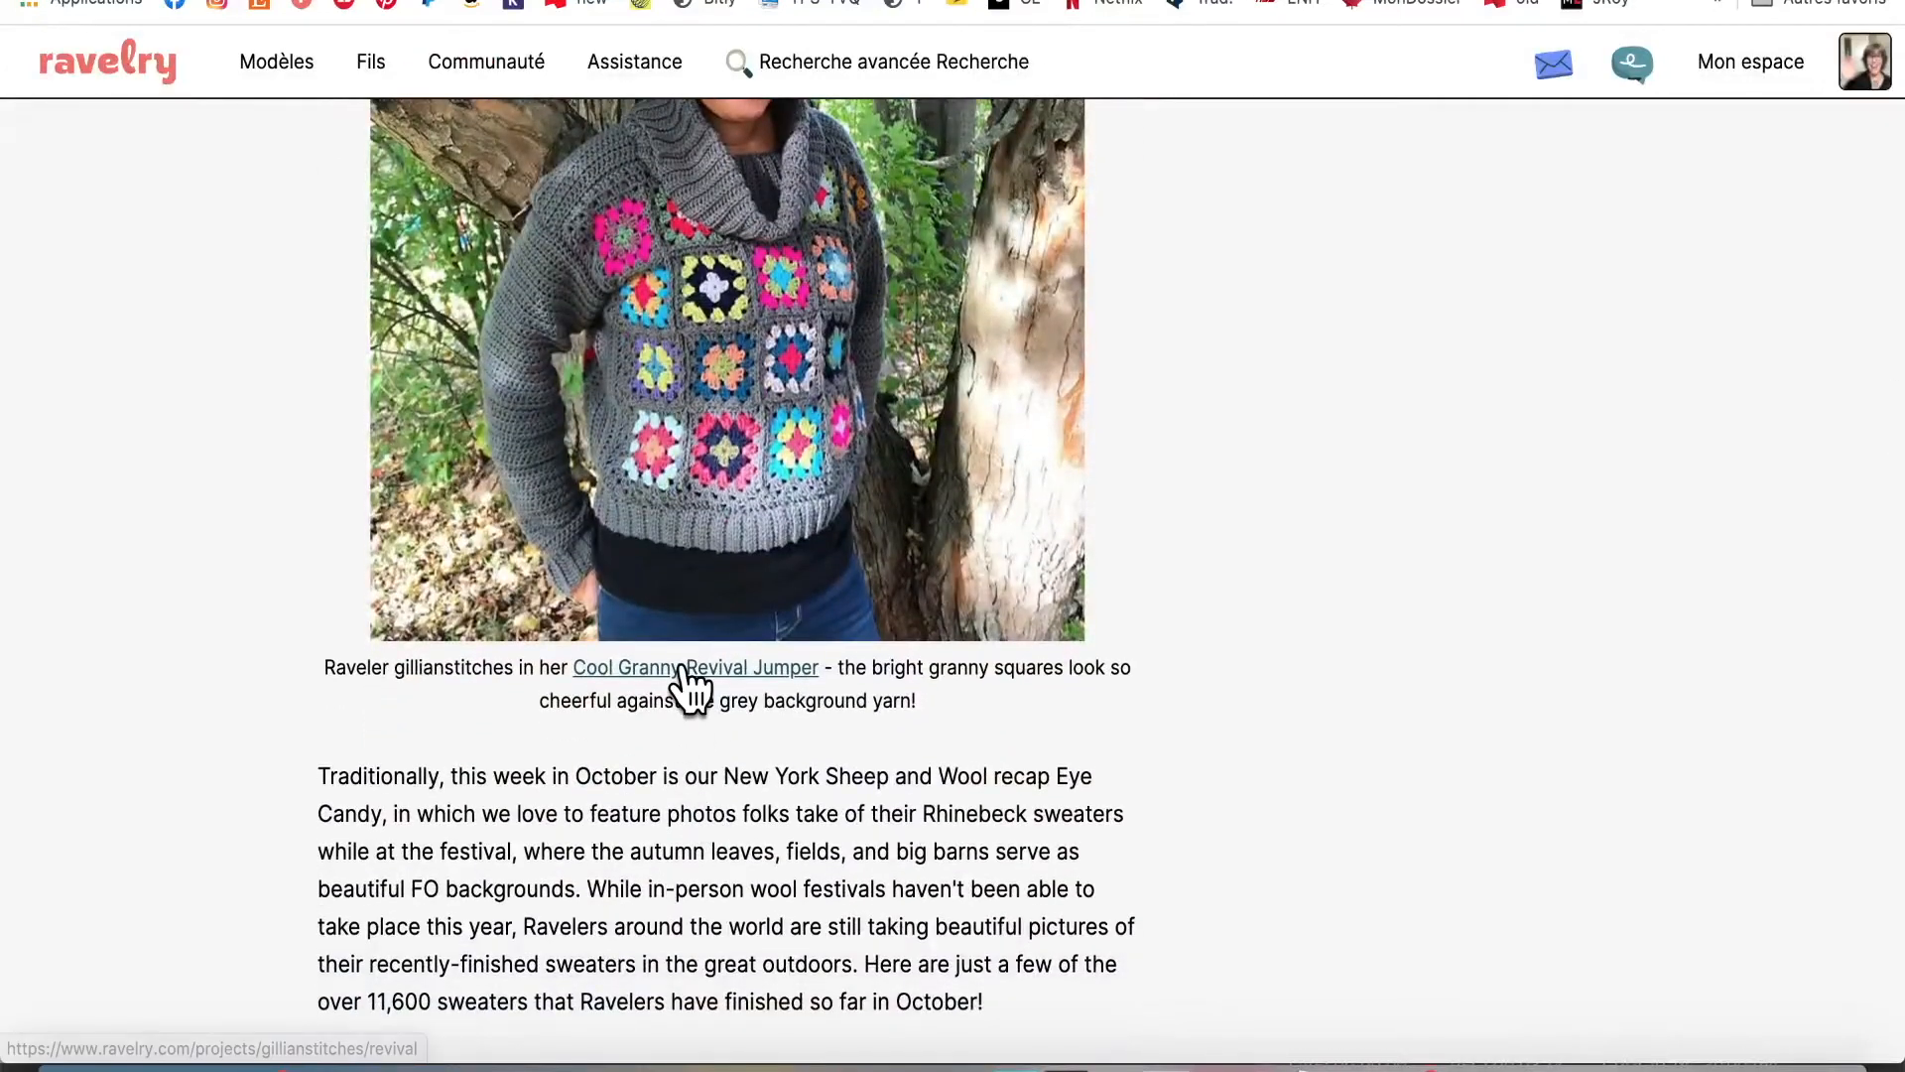
click(682, 667)
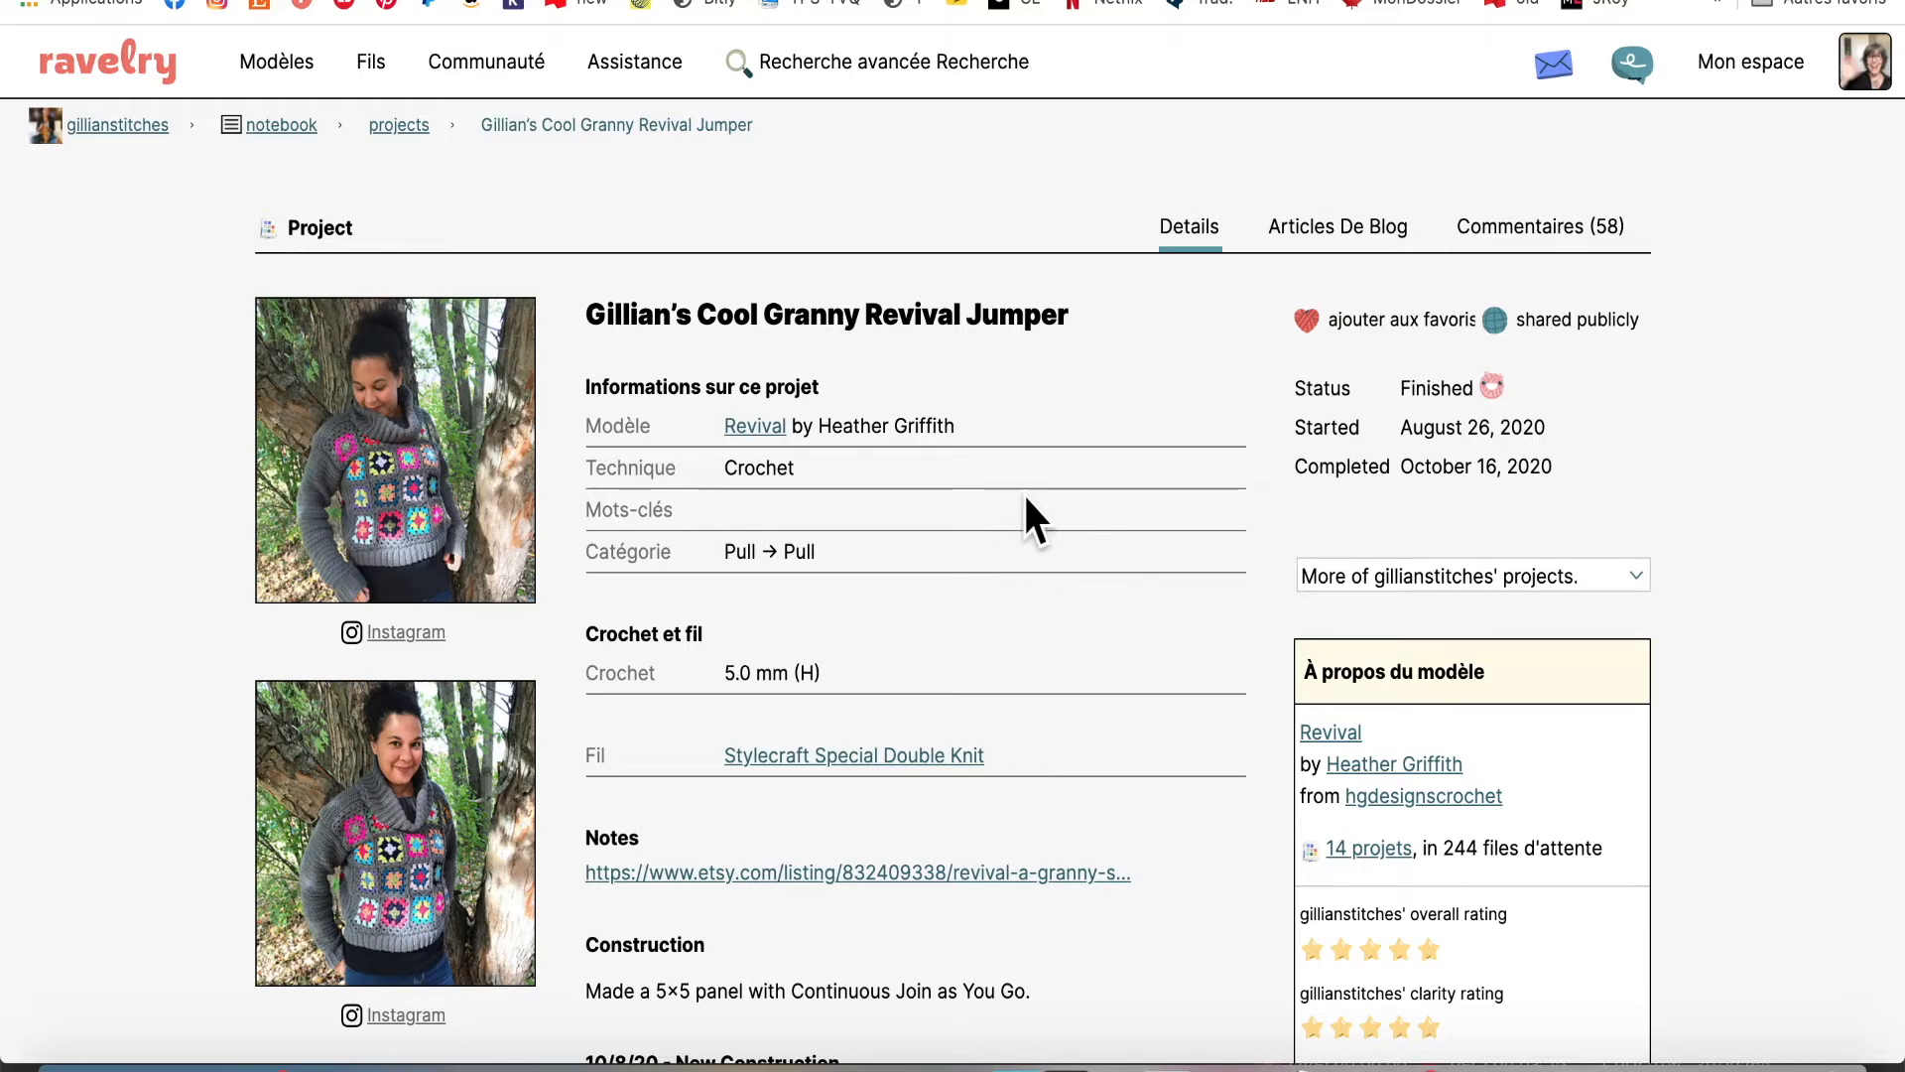
click(753, 424)
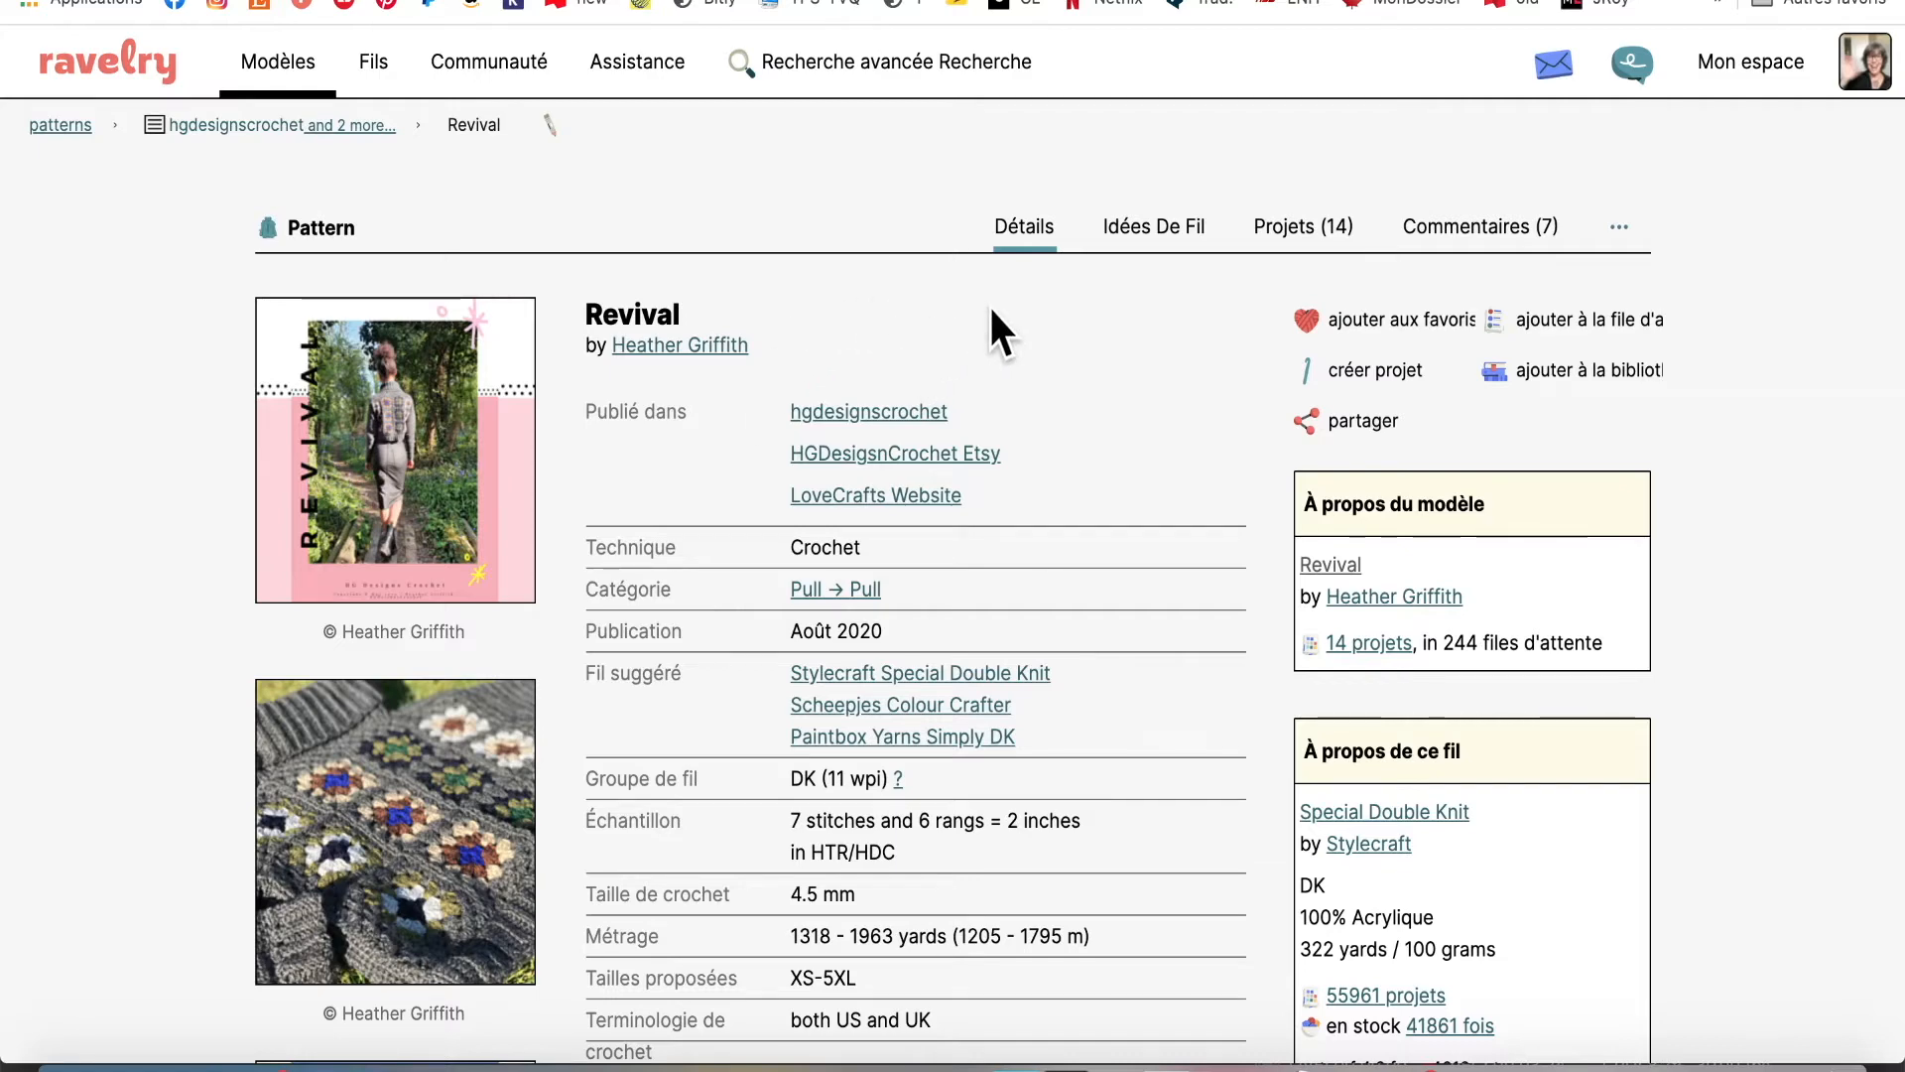
scroll(990, 309, down, 1)
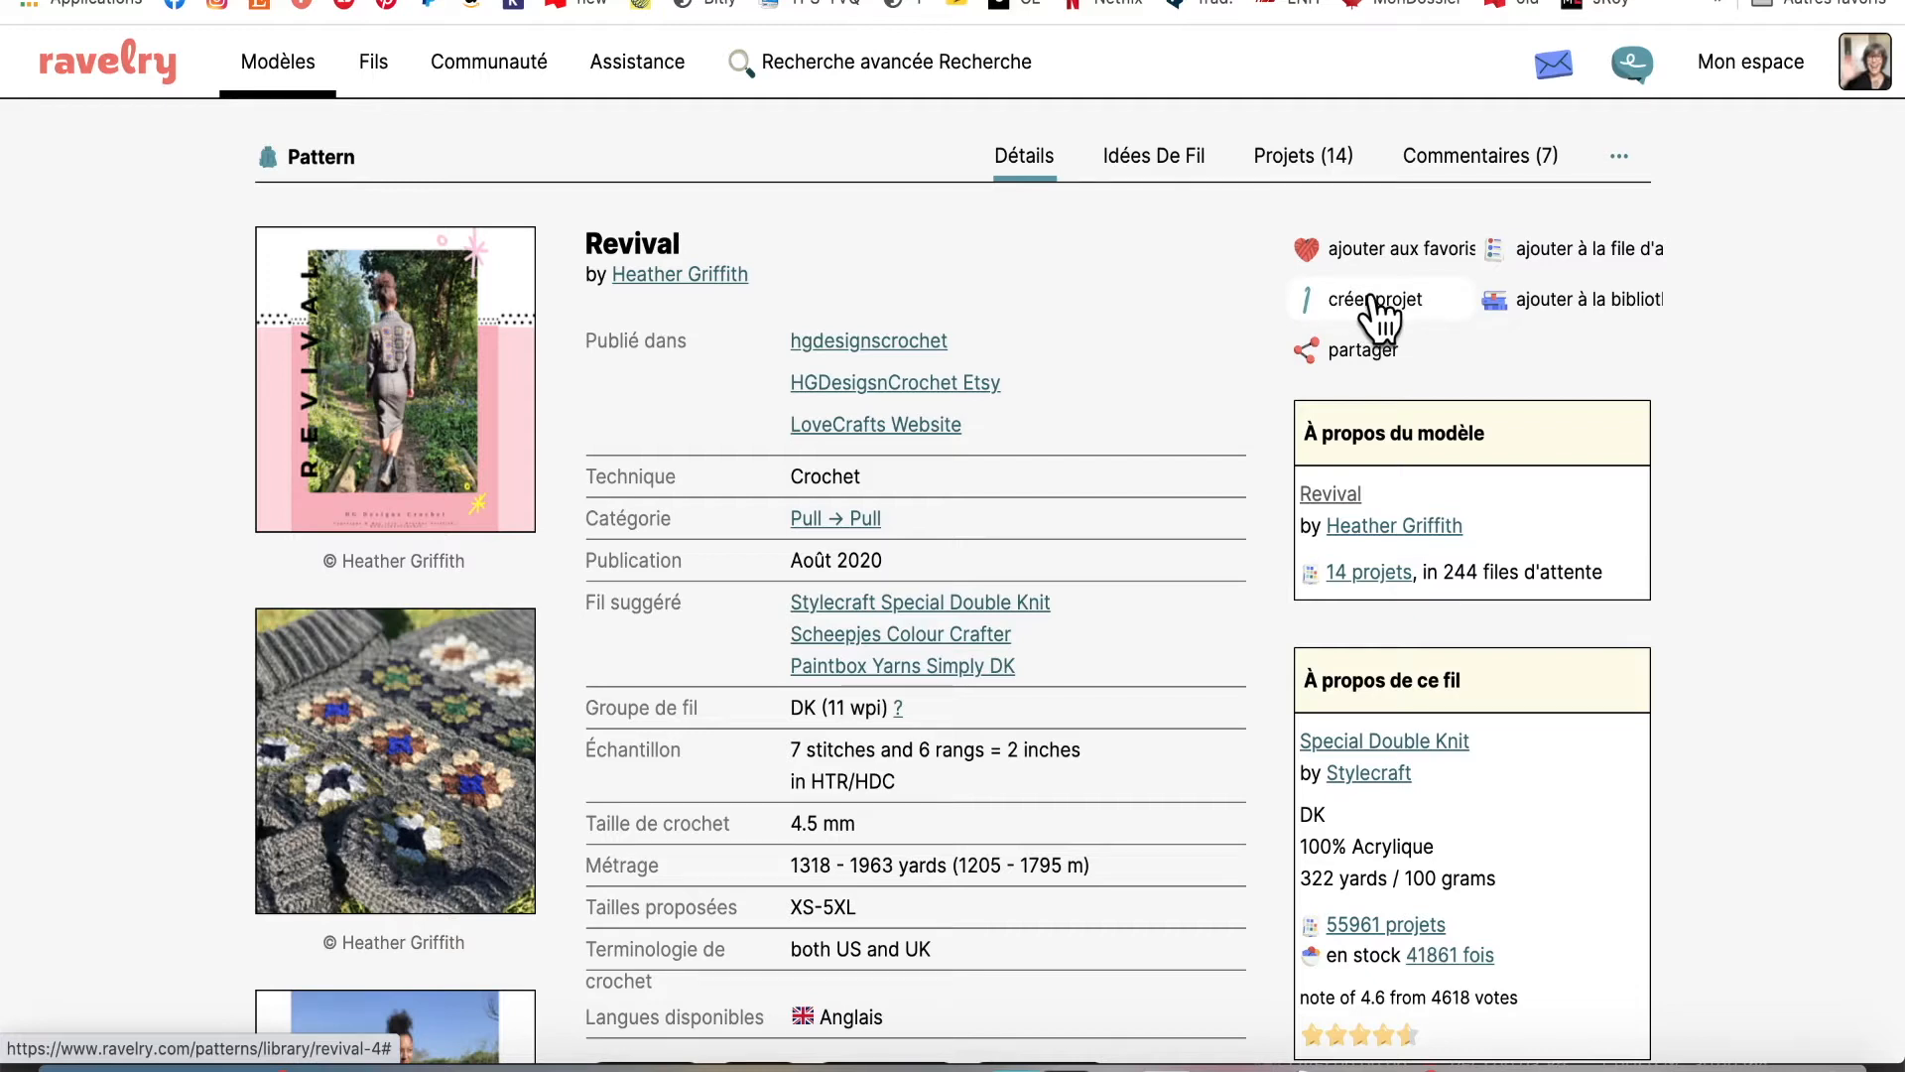
Go to your profile's empty project notebook and start adding a new project
mouse_move(1816, 24)
mouse_move(1874, 55)
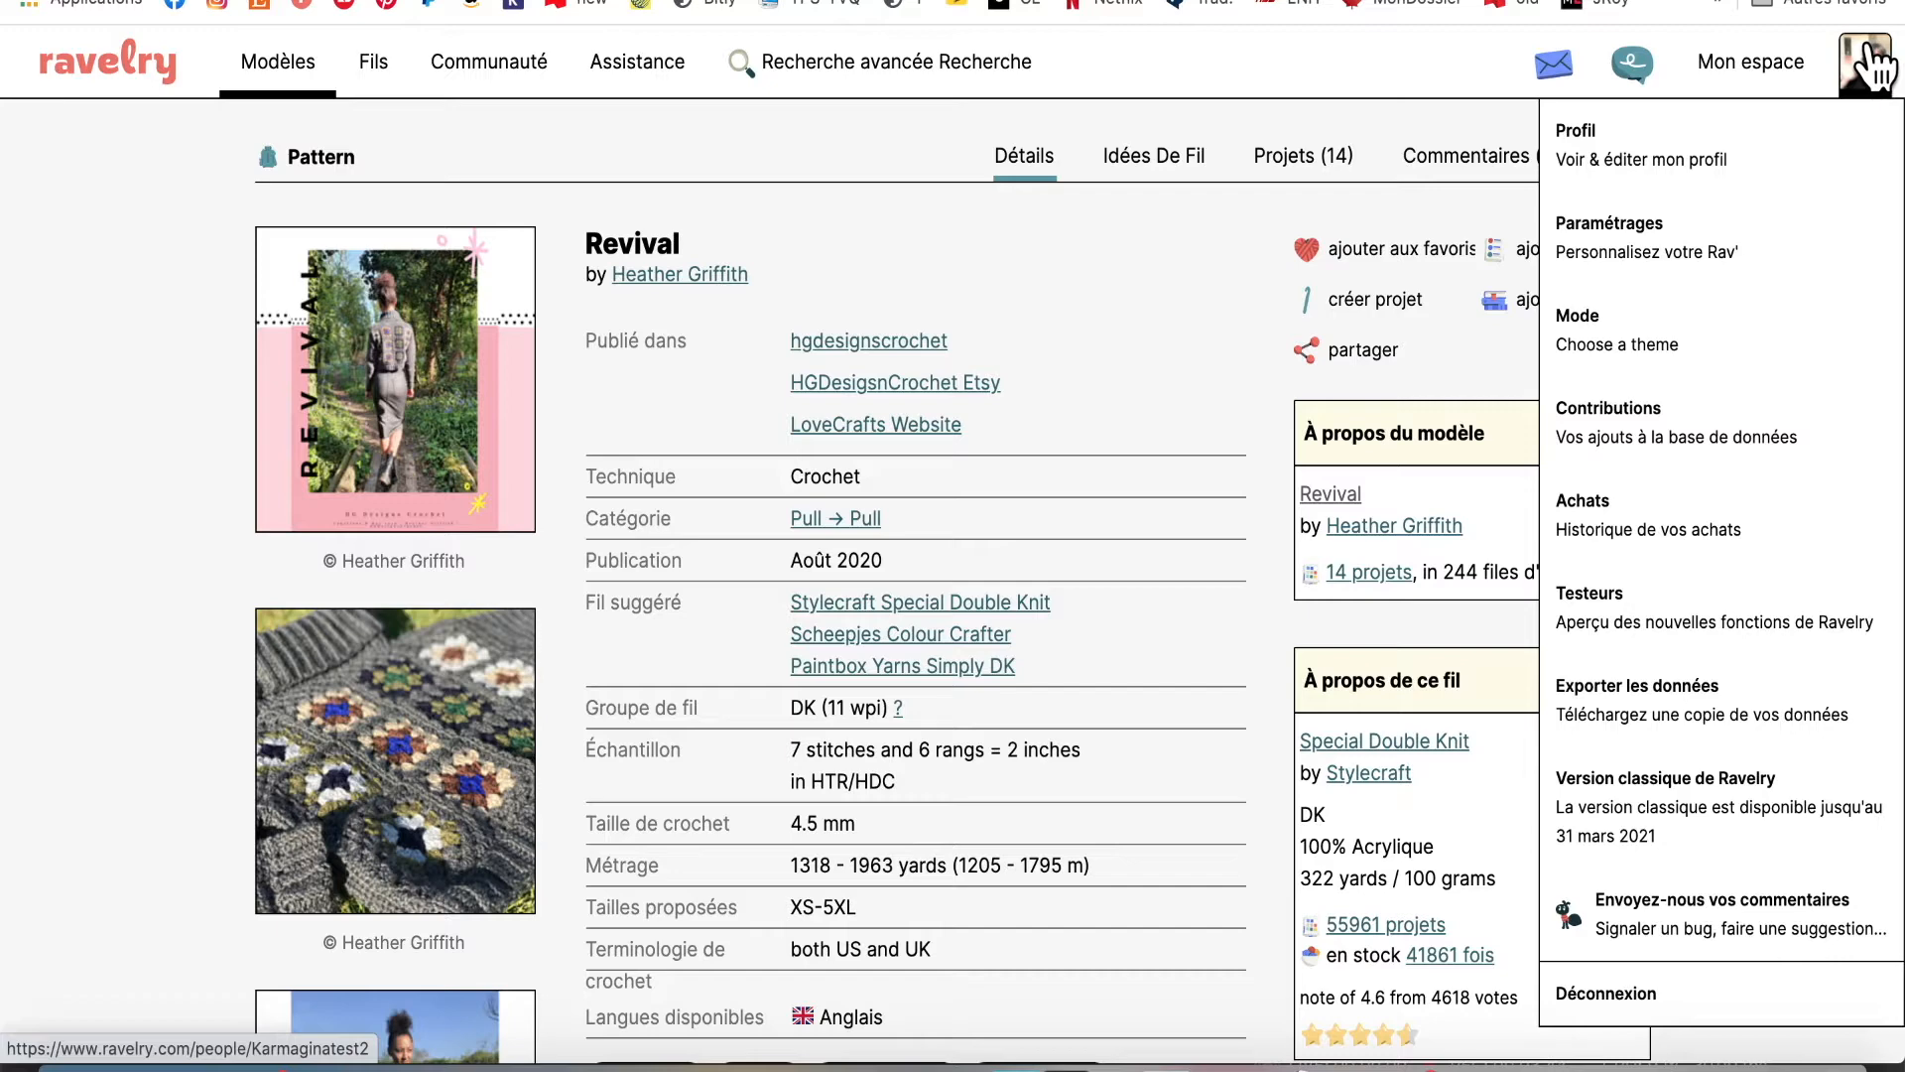
click(1869, 48)
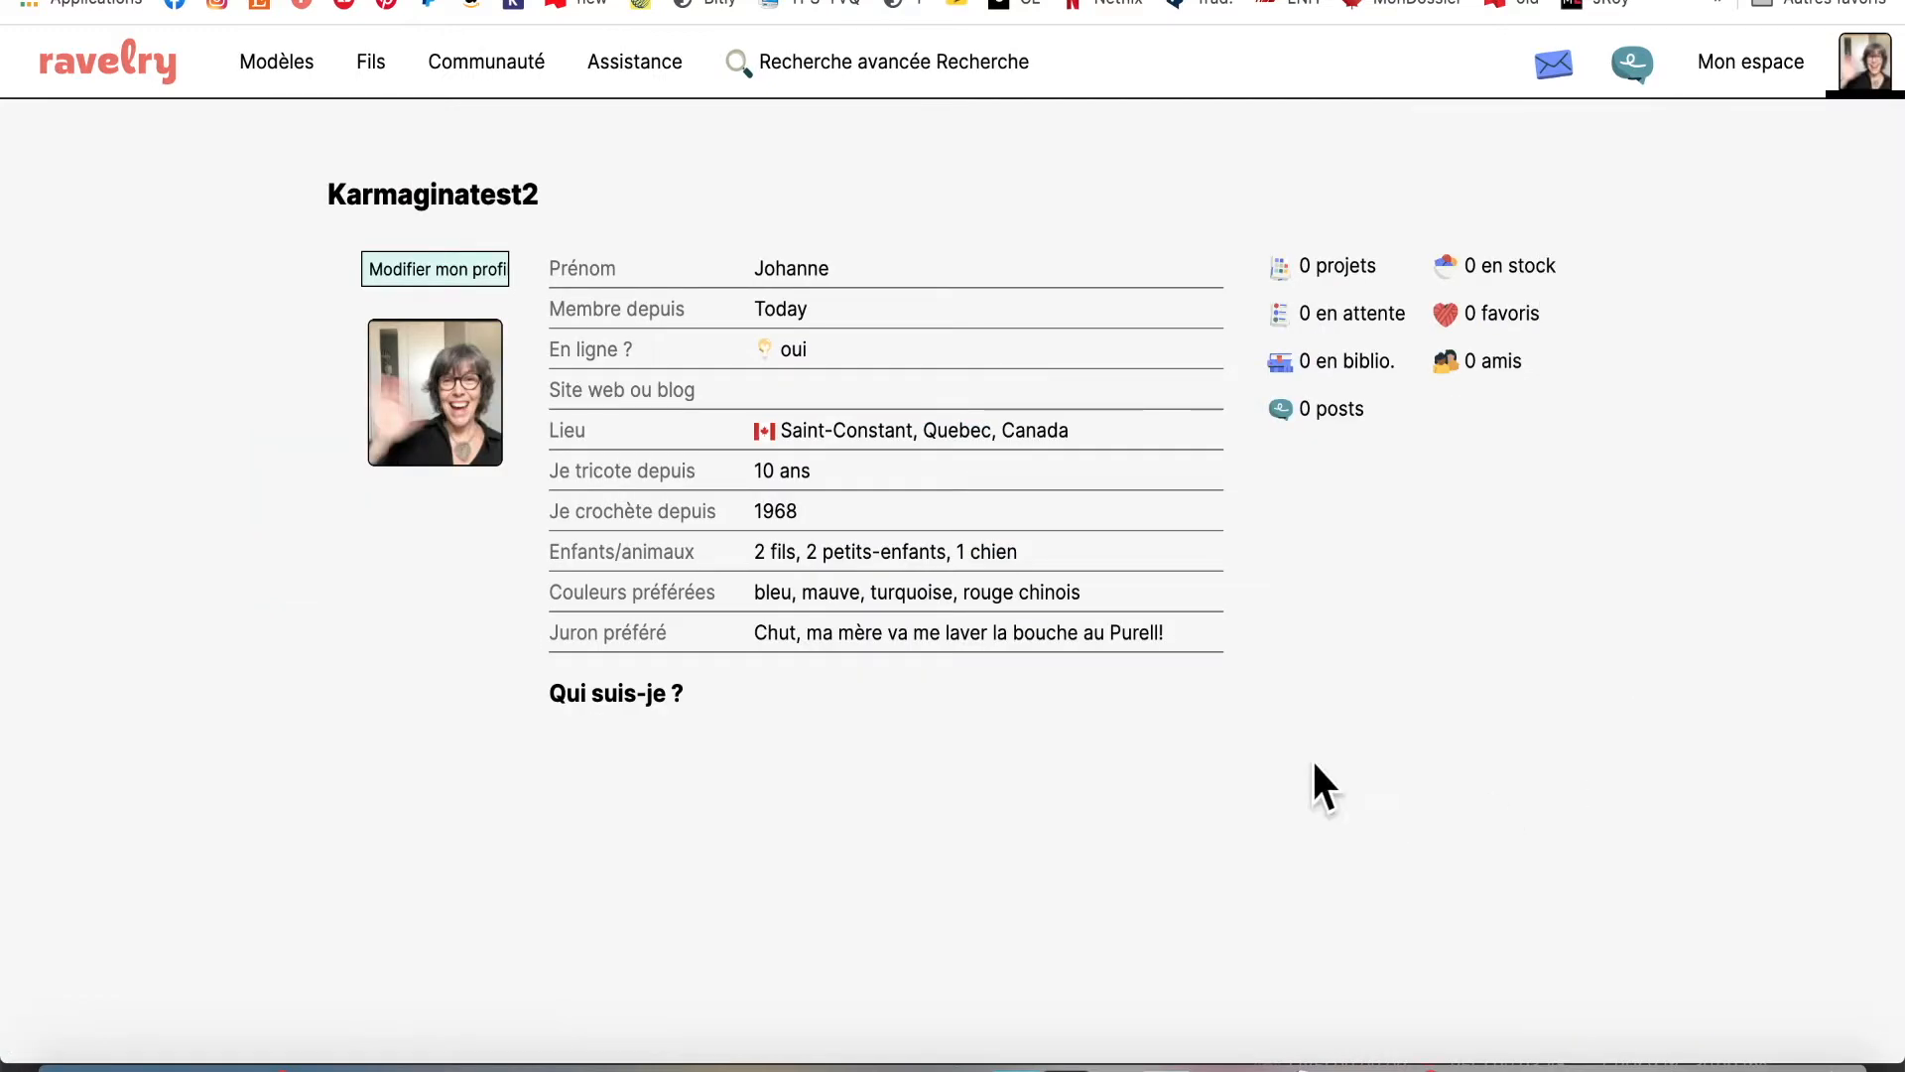
click(1340, 270)
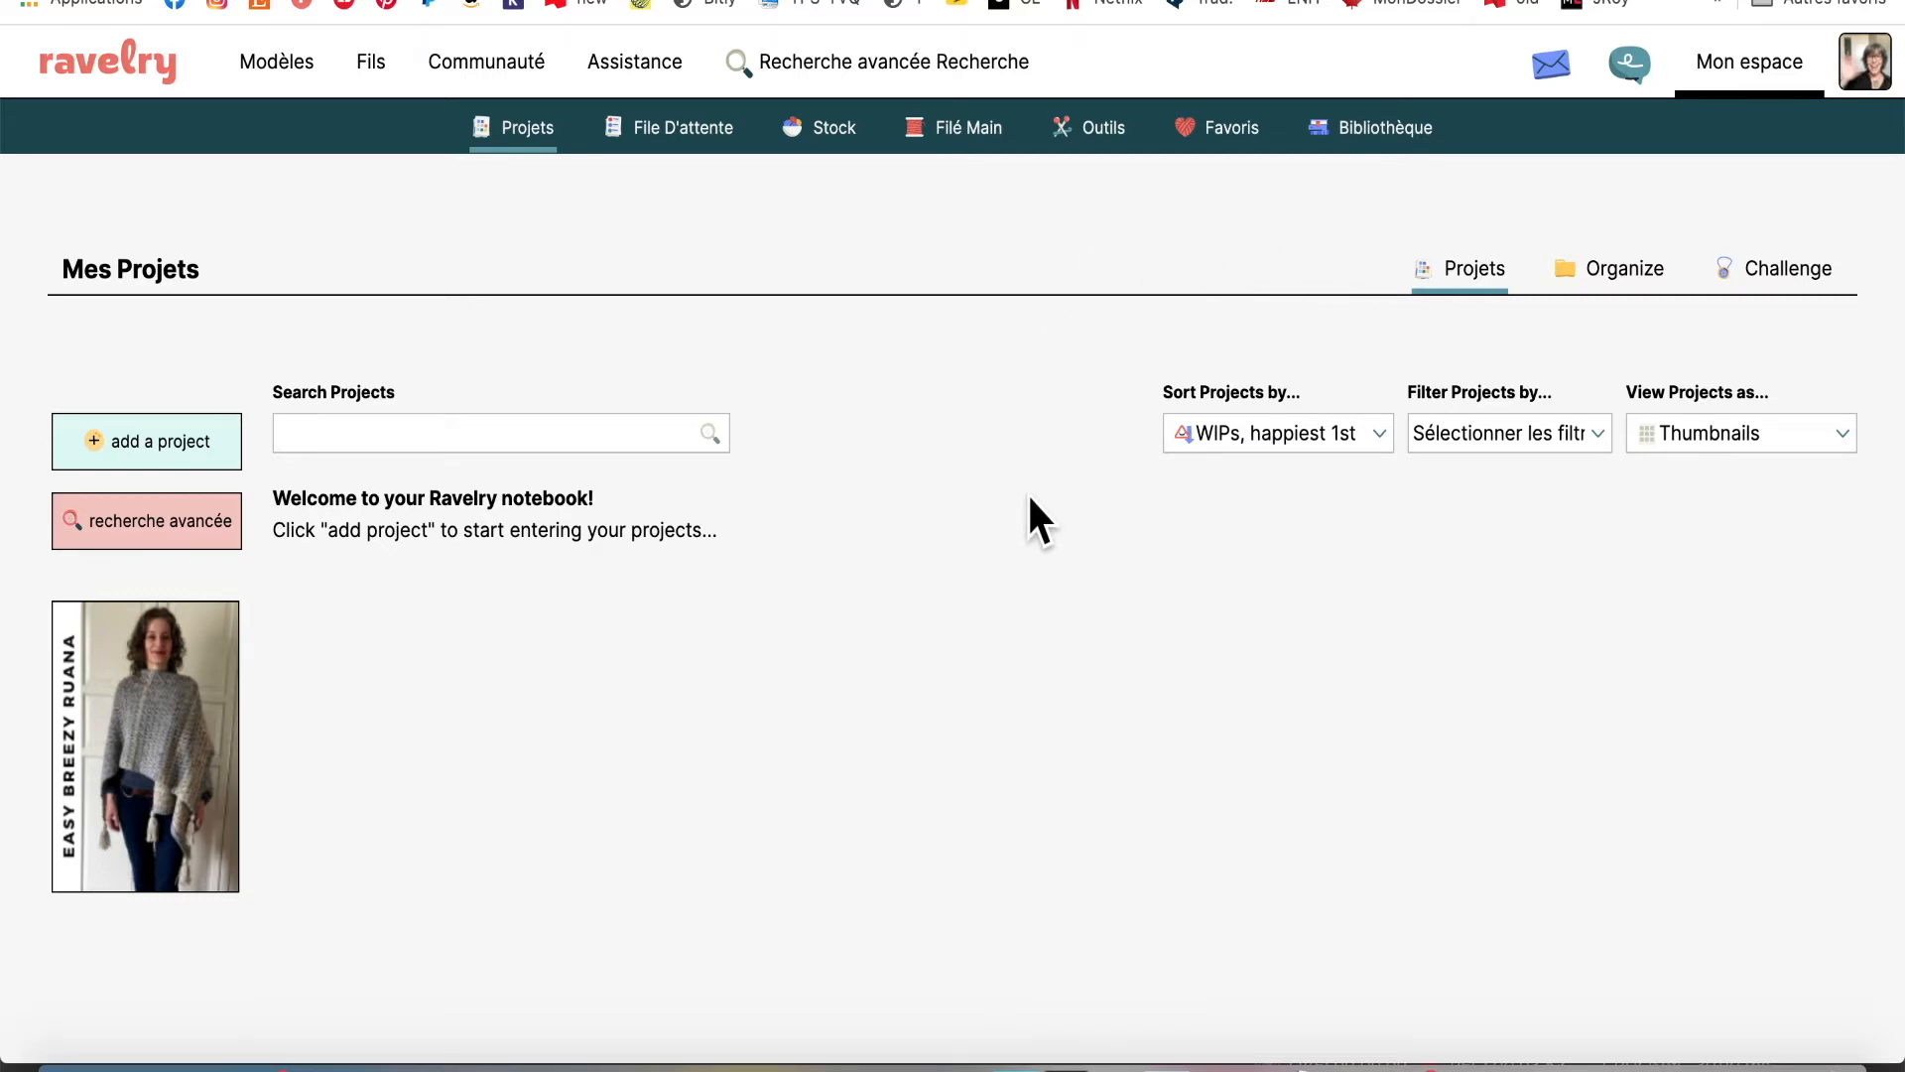
click(175, 441)
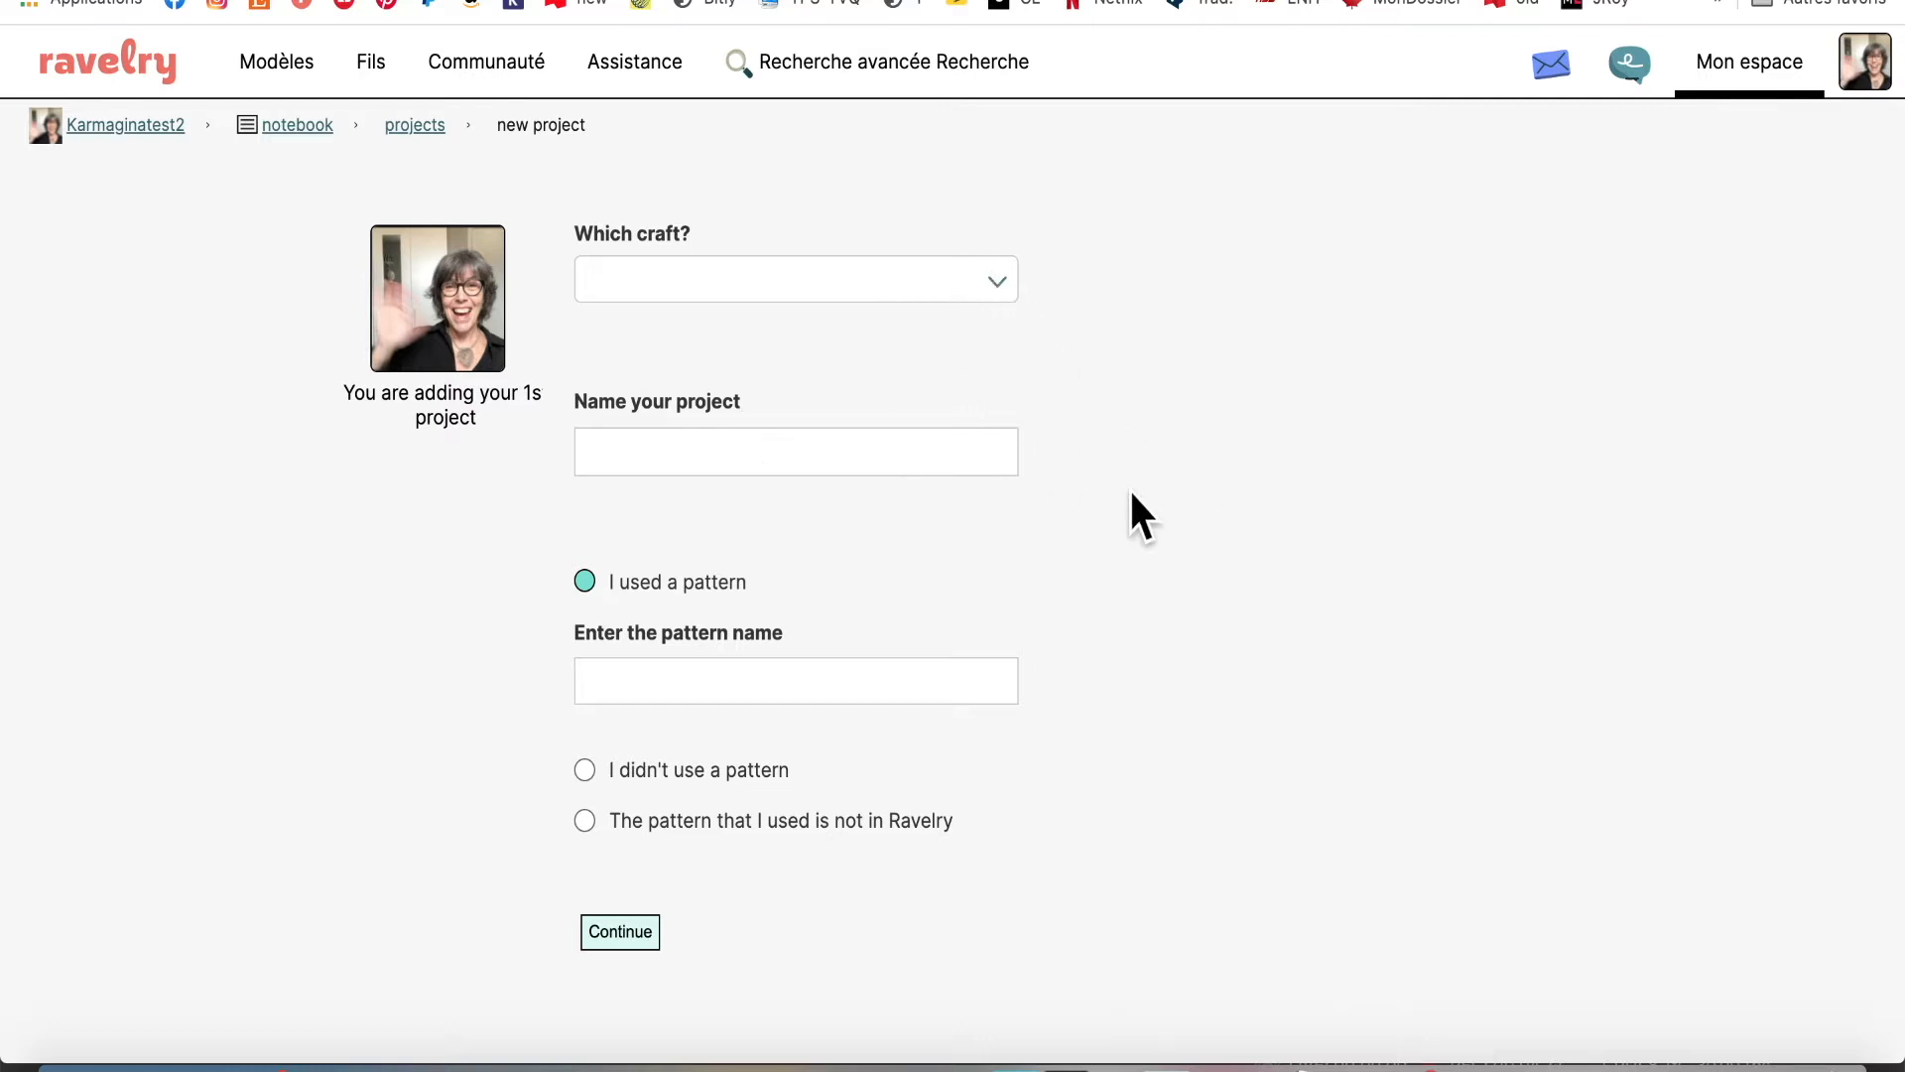
Look over the blank new-project form and show the 'Which craft?' list
scroll(1131, 494, down, 5)
scroll(1131, 493, up, 5)
click(994, 281)
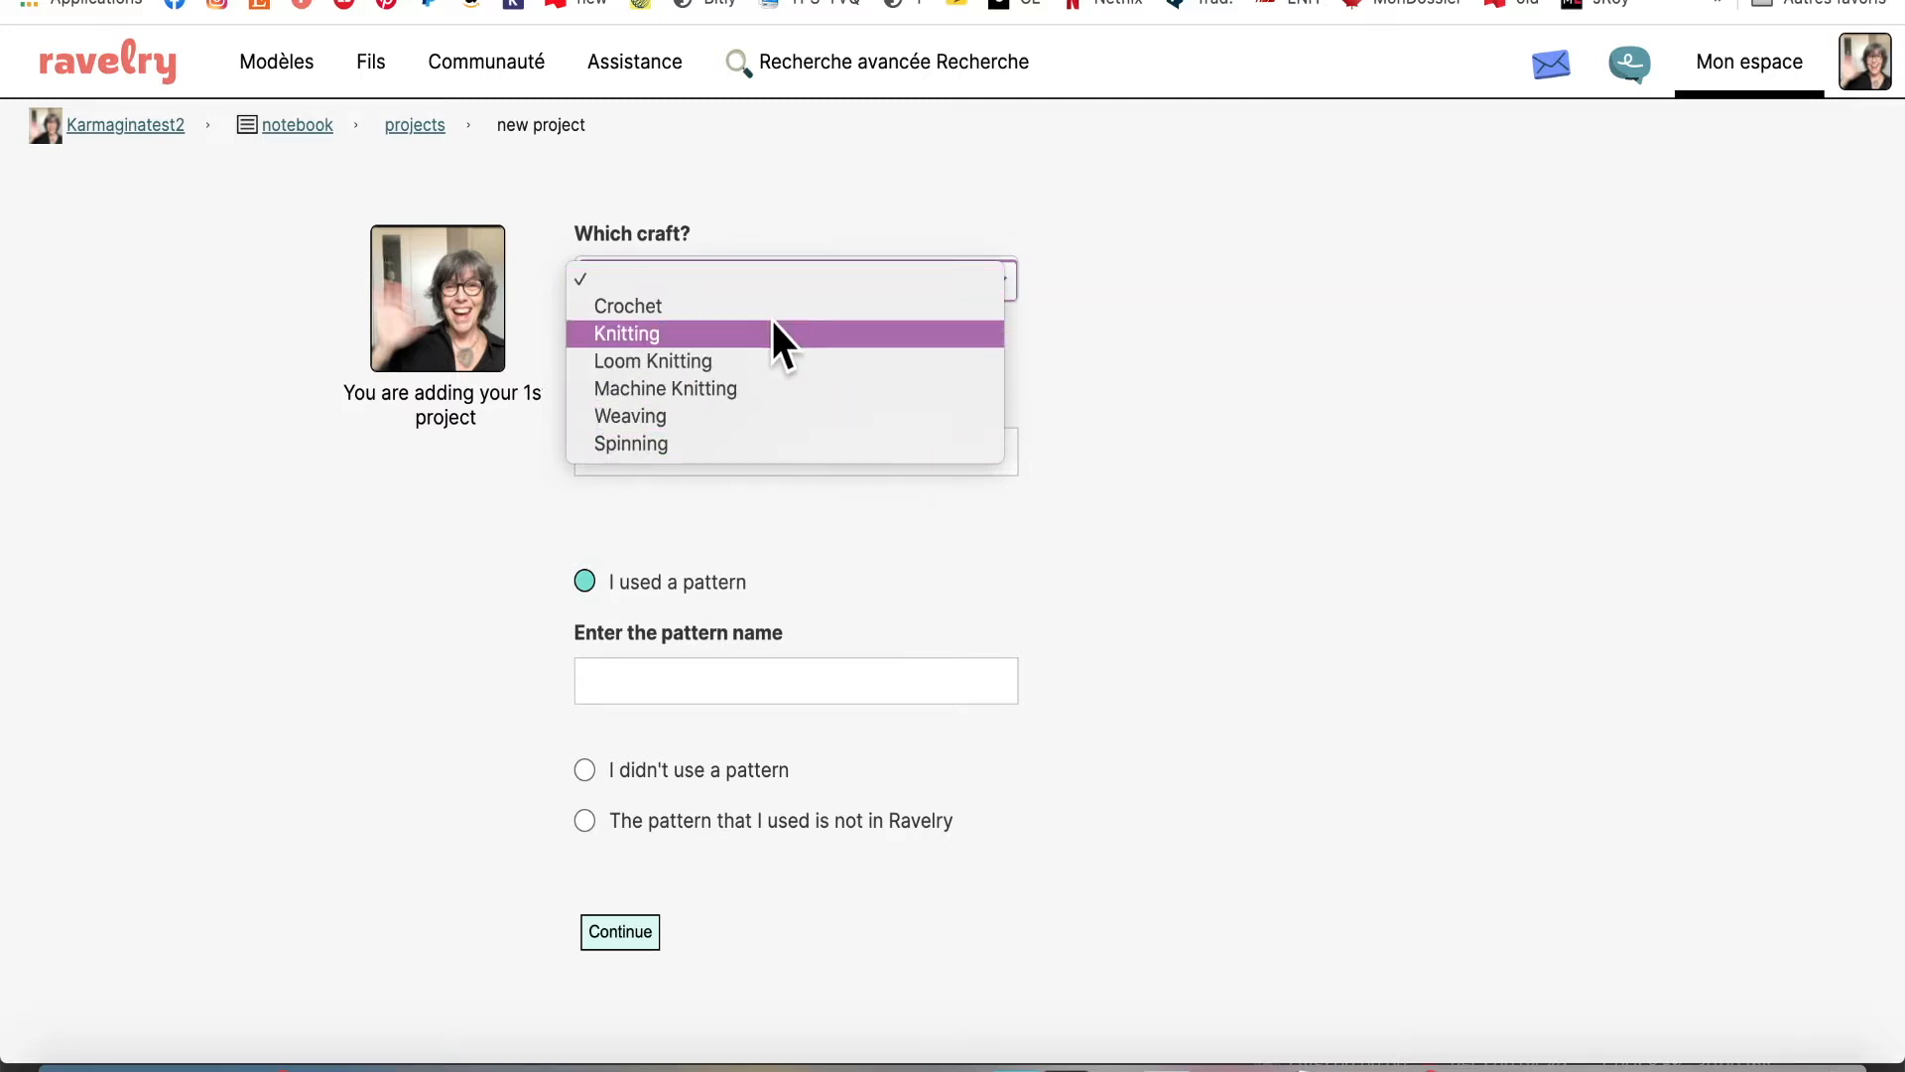
Choose Knitting as the craft and name the project 'Mitaines pour une fille adorée'
click(613, 336)
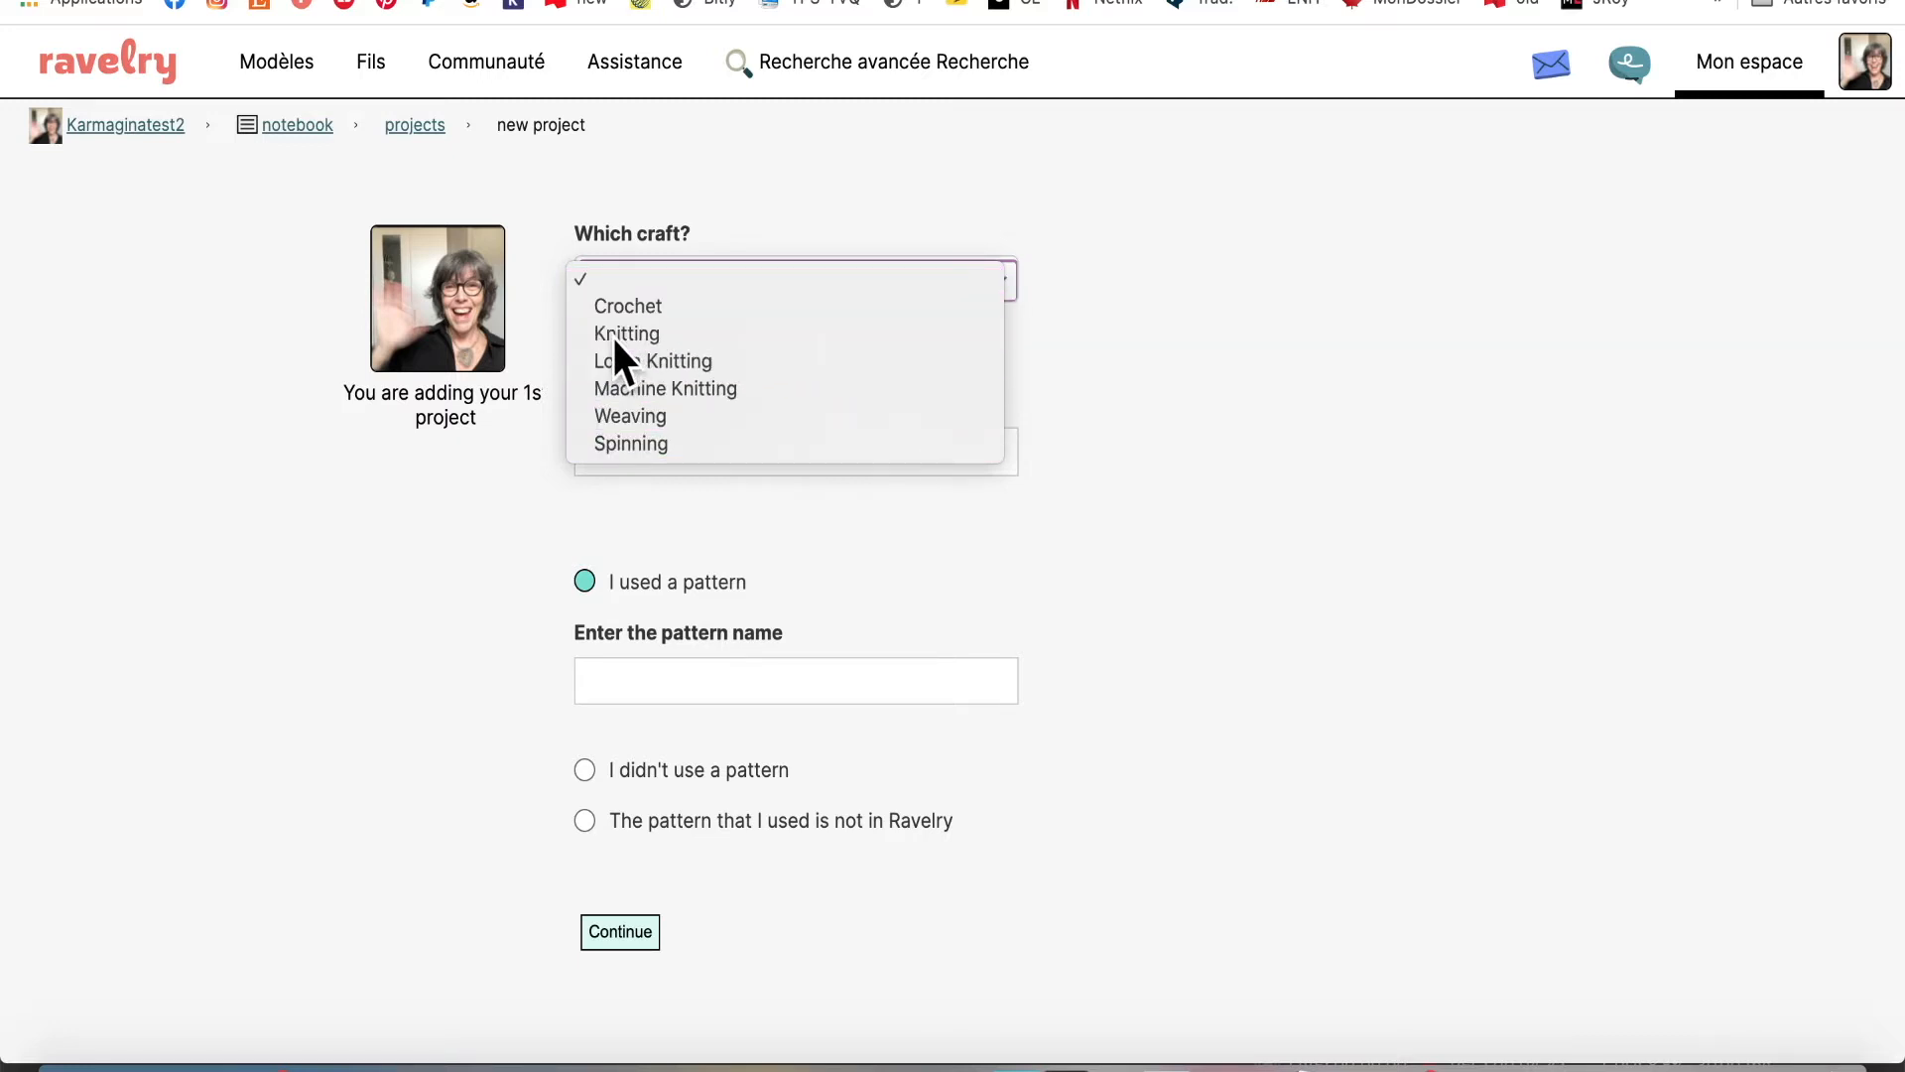
click(661, 451)
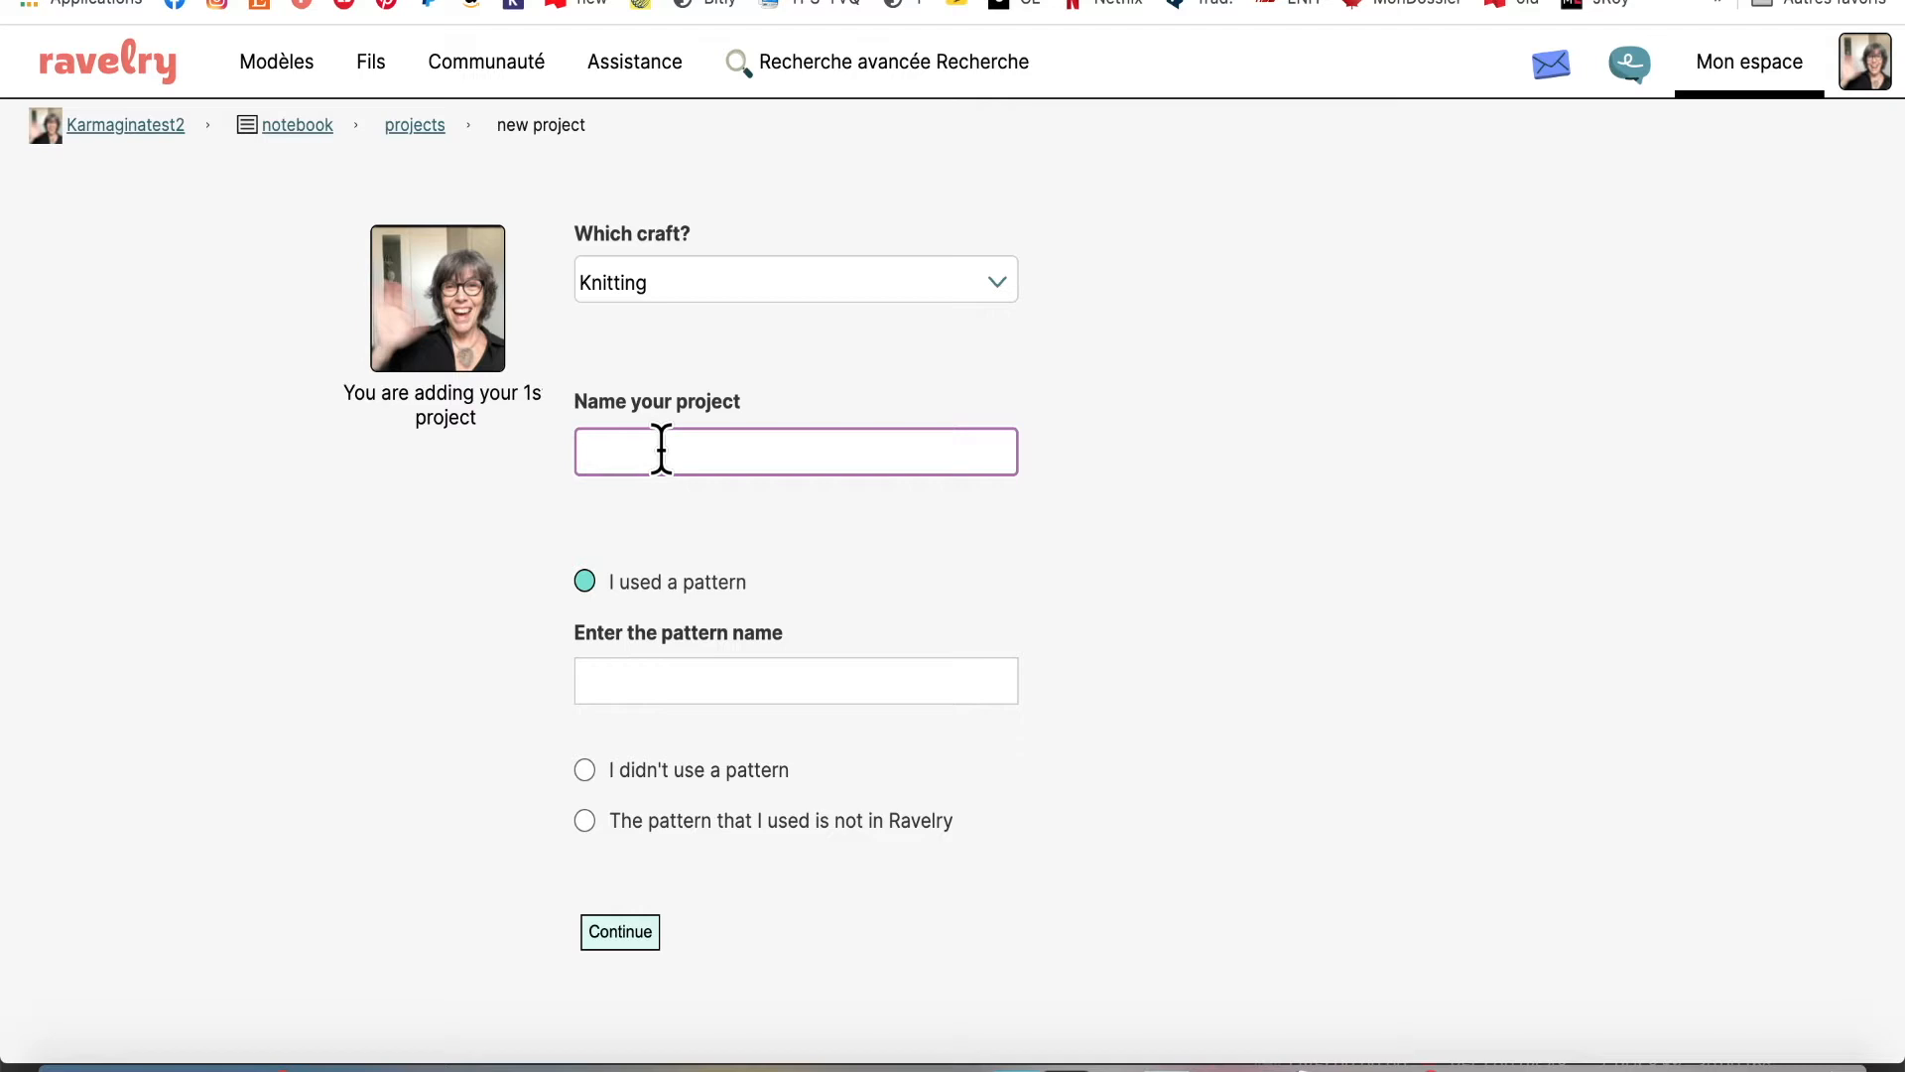
text(Mitaines pour une fille adorée)
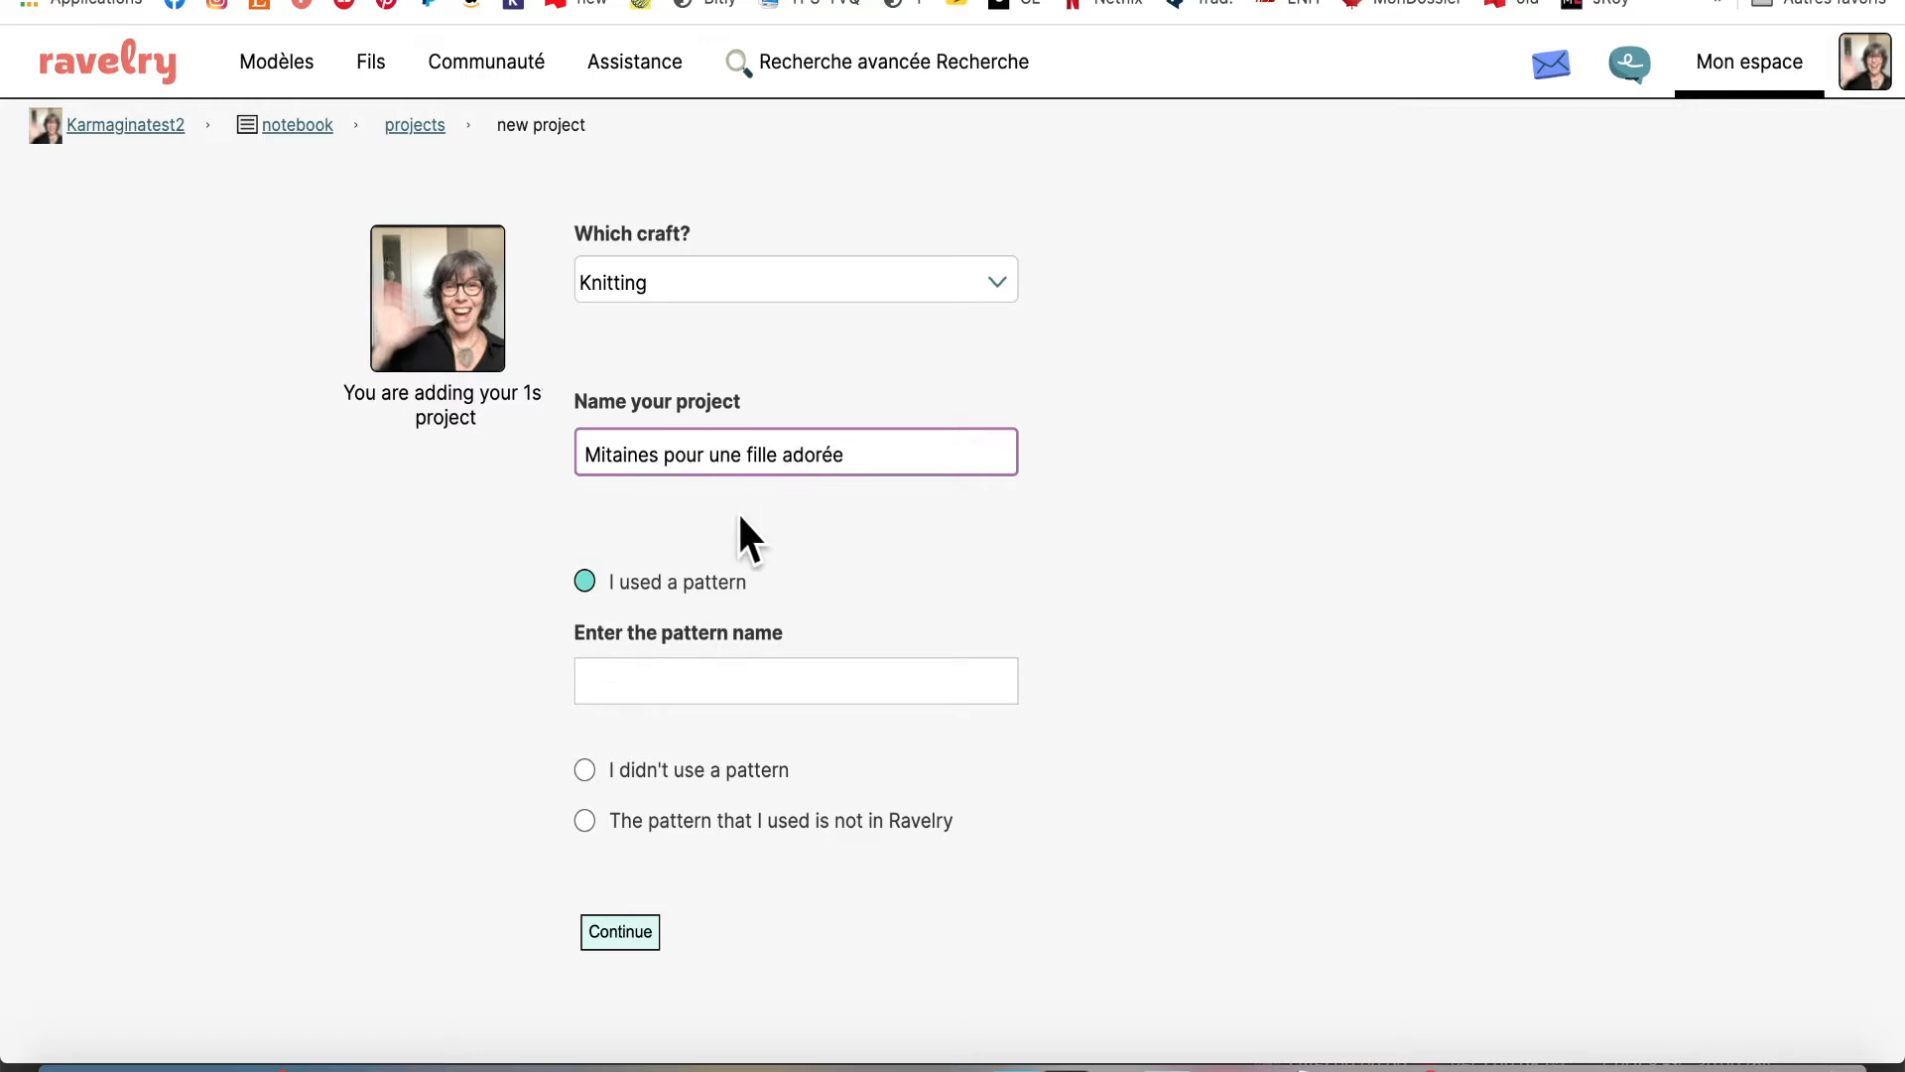
click(613, 678)
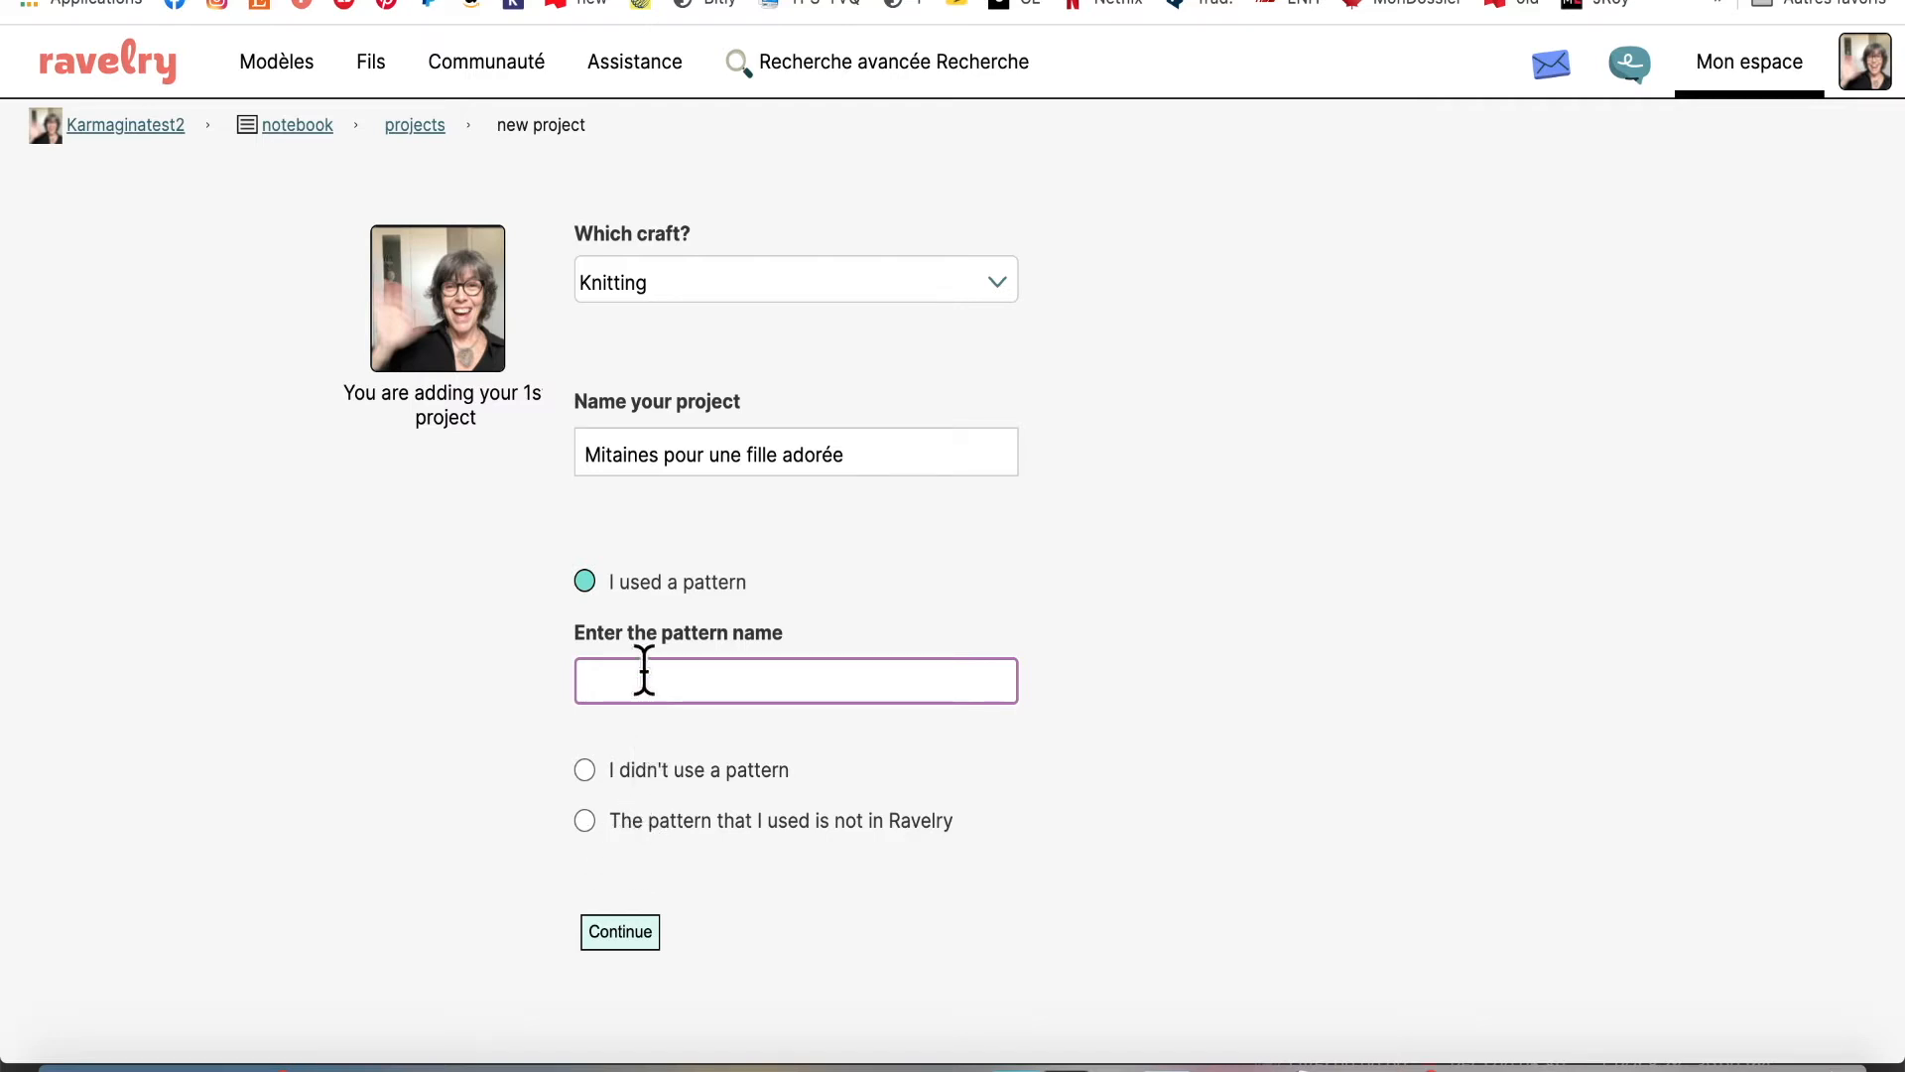
Search for the Alice Mittens pattern and link the first result to the project
text(Alice Mittens)
click(611, 937)
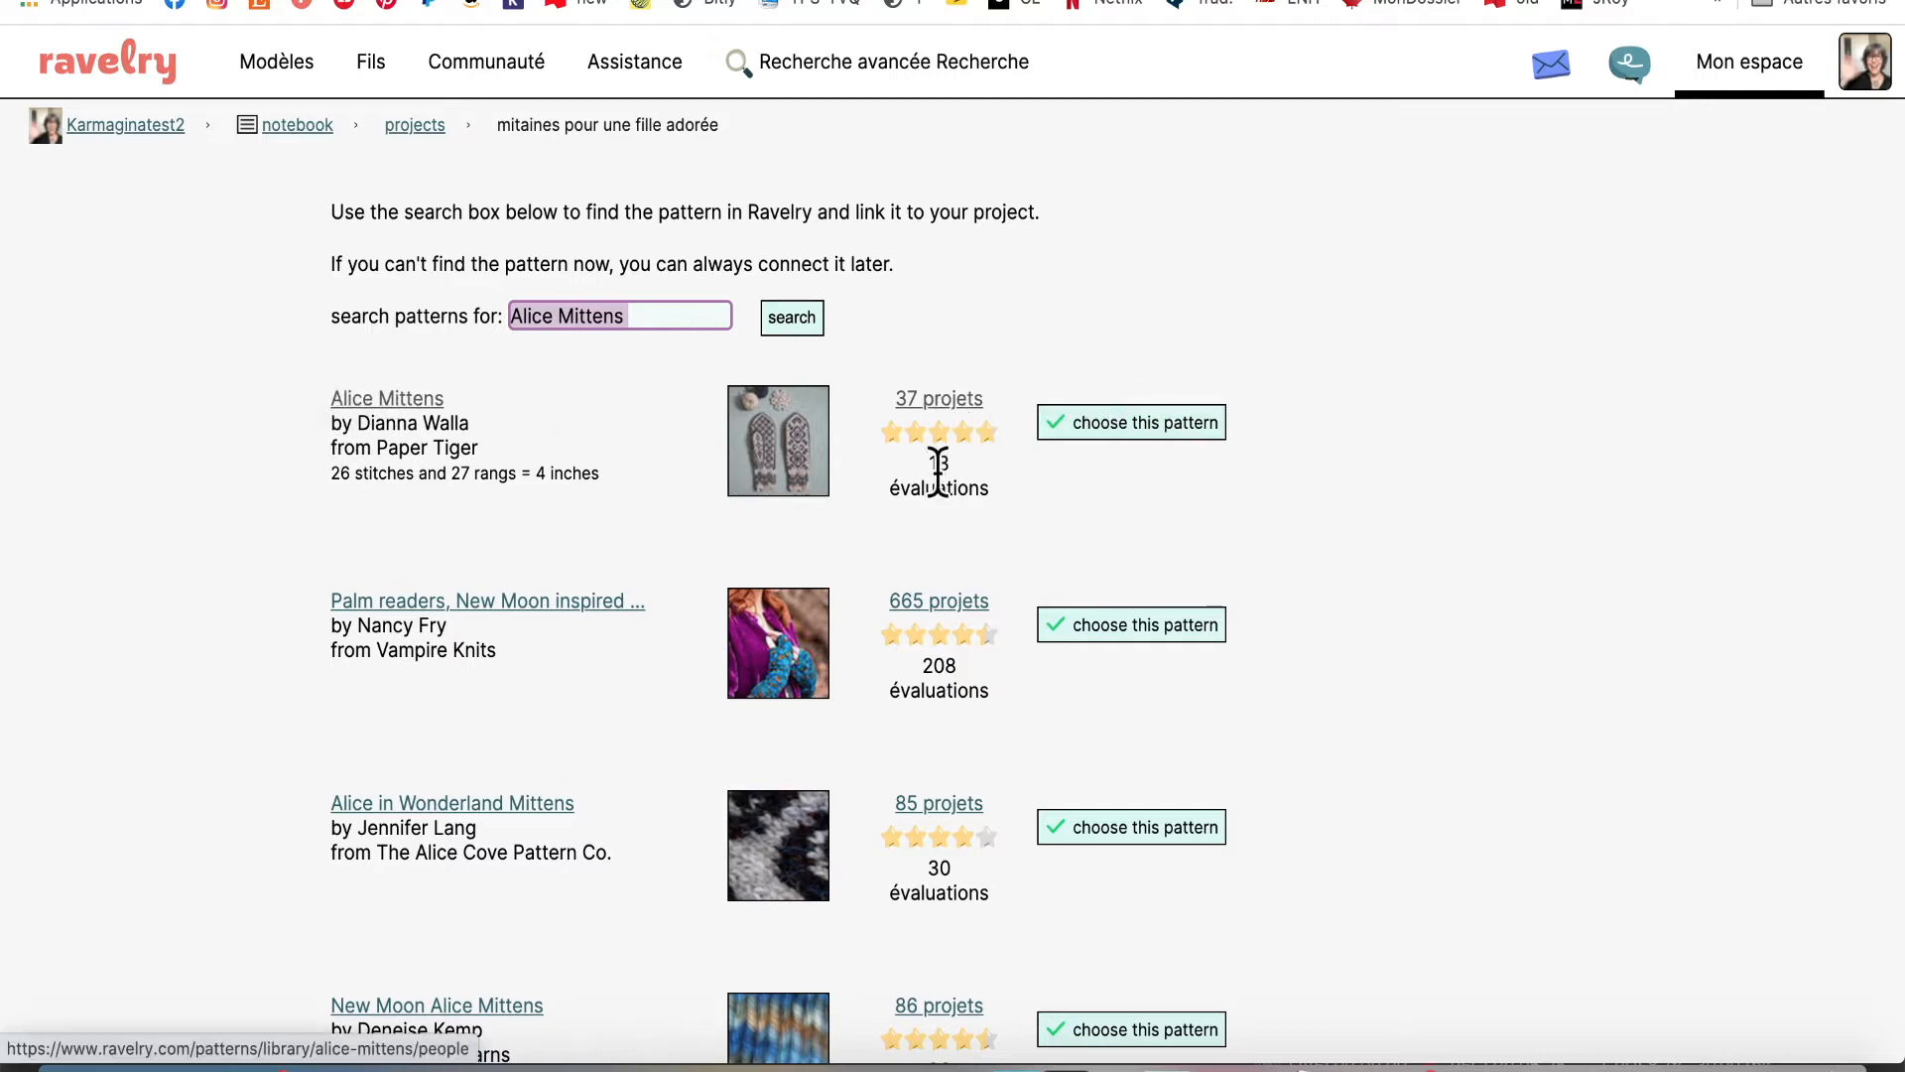
click(1140, 422)
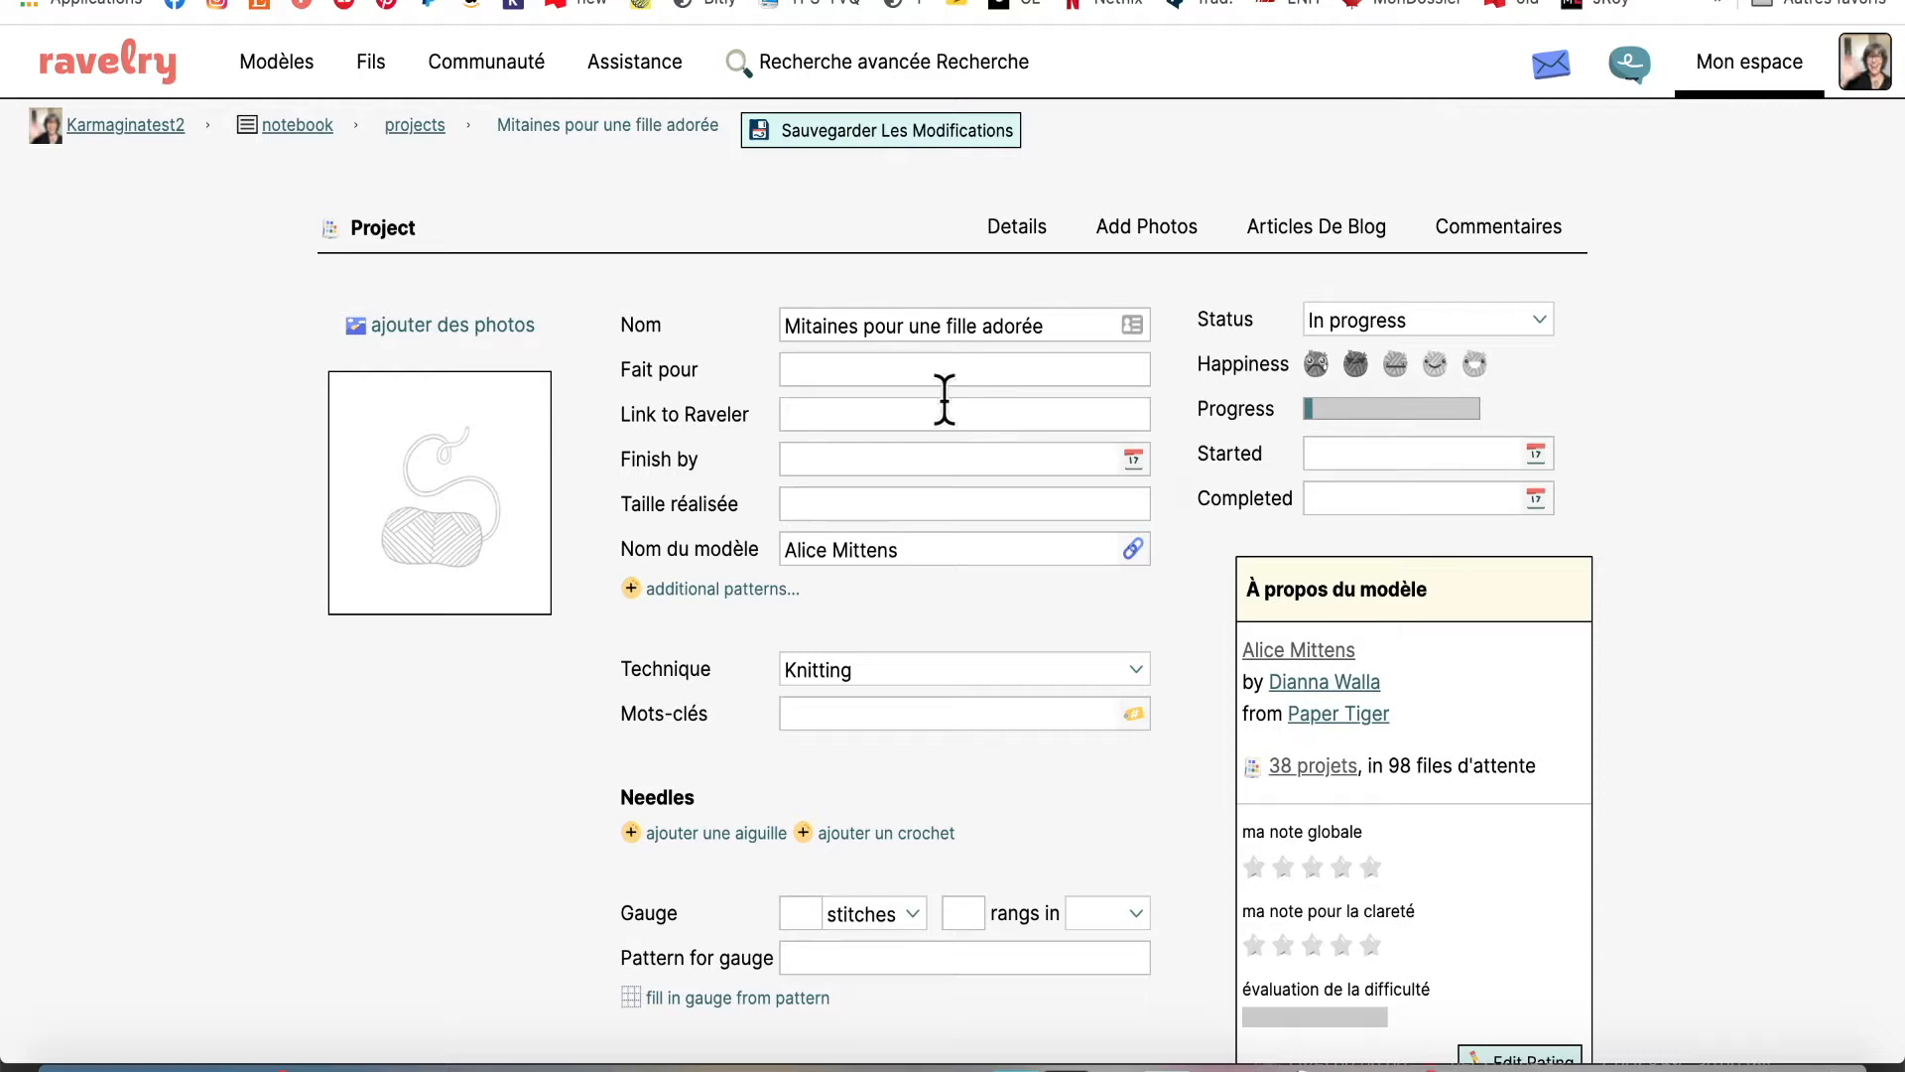
Put the cursor in the project's 'Fait pour' field
click(862, 370)
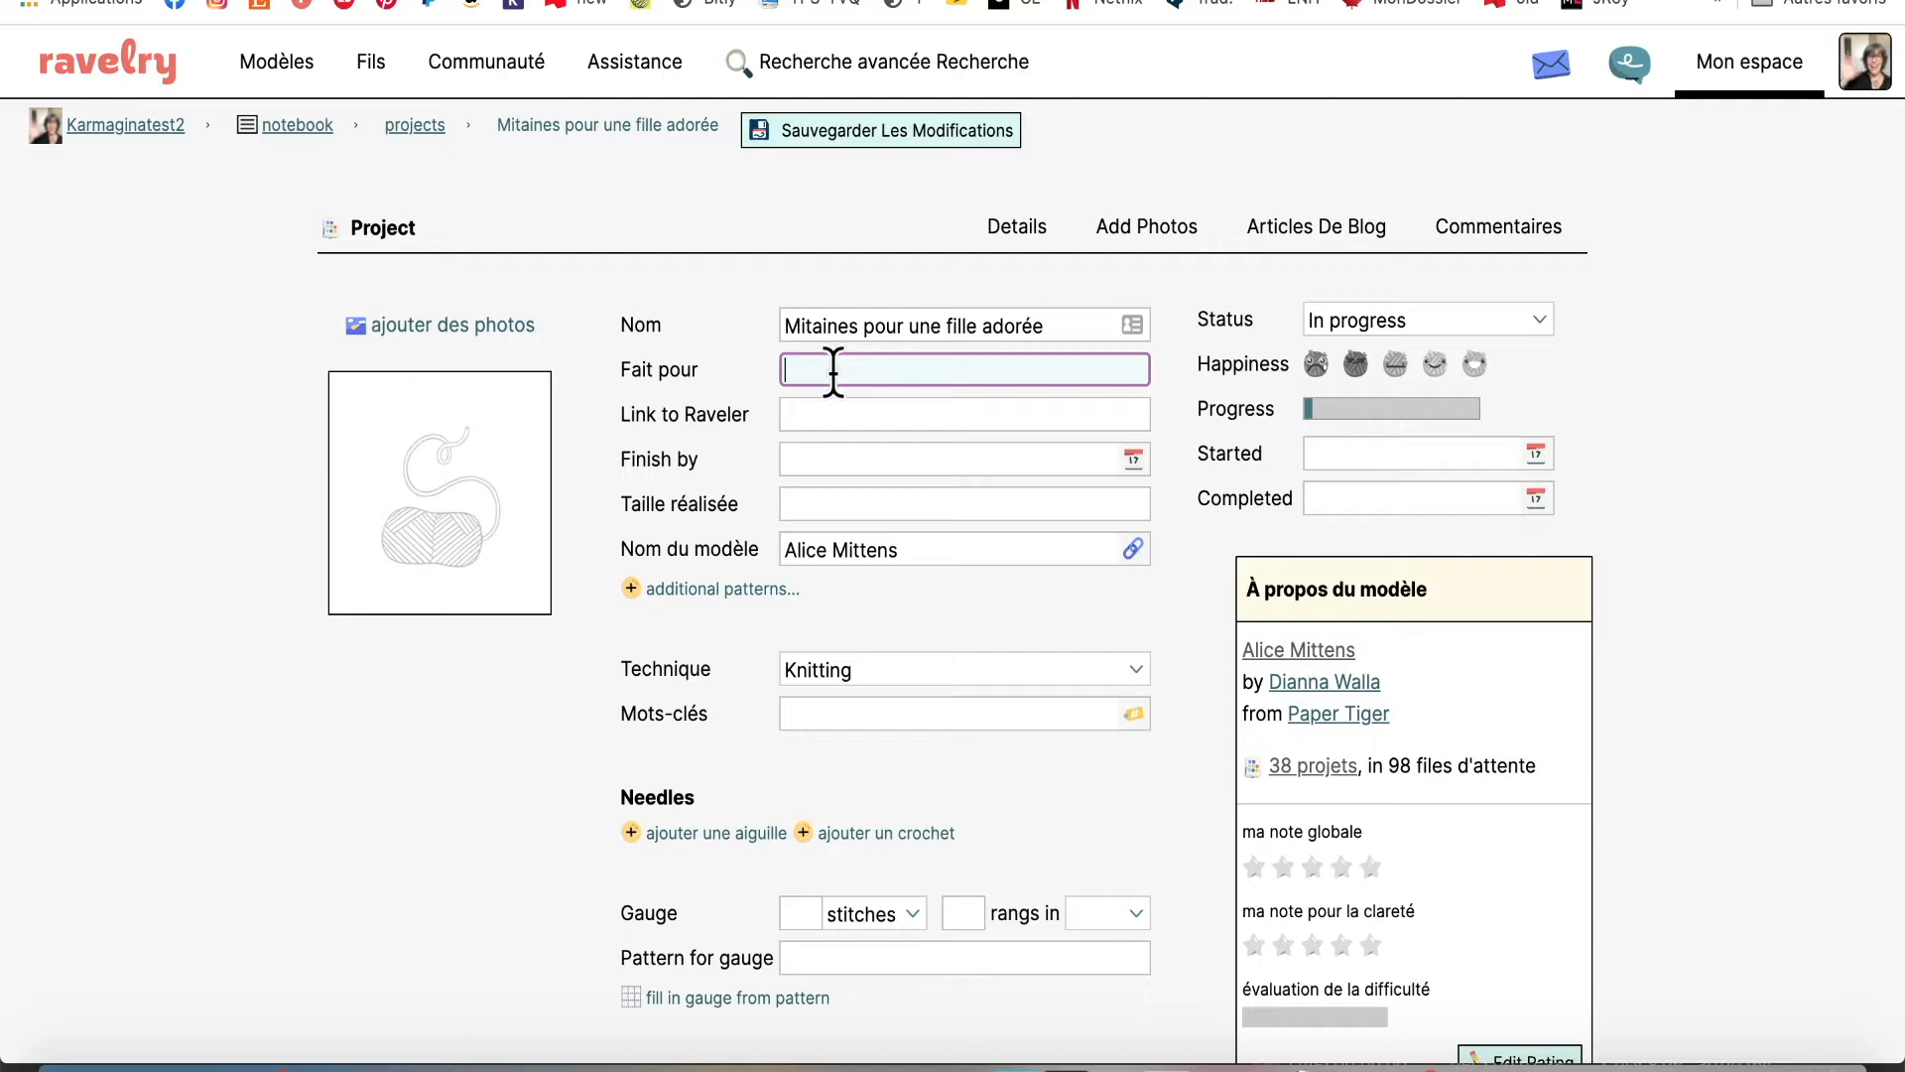
Enter the recipient's name in 'Fait pour' and set Finish by to January 31, 2021
text(Marie-Pier)
click(863, 410)
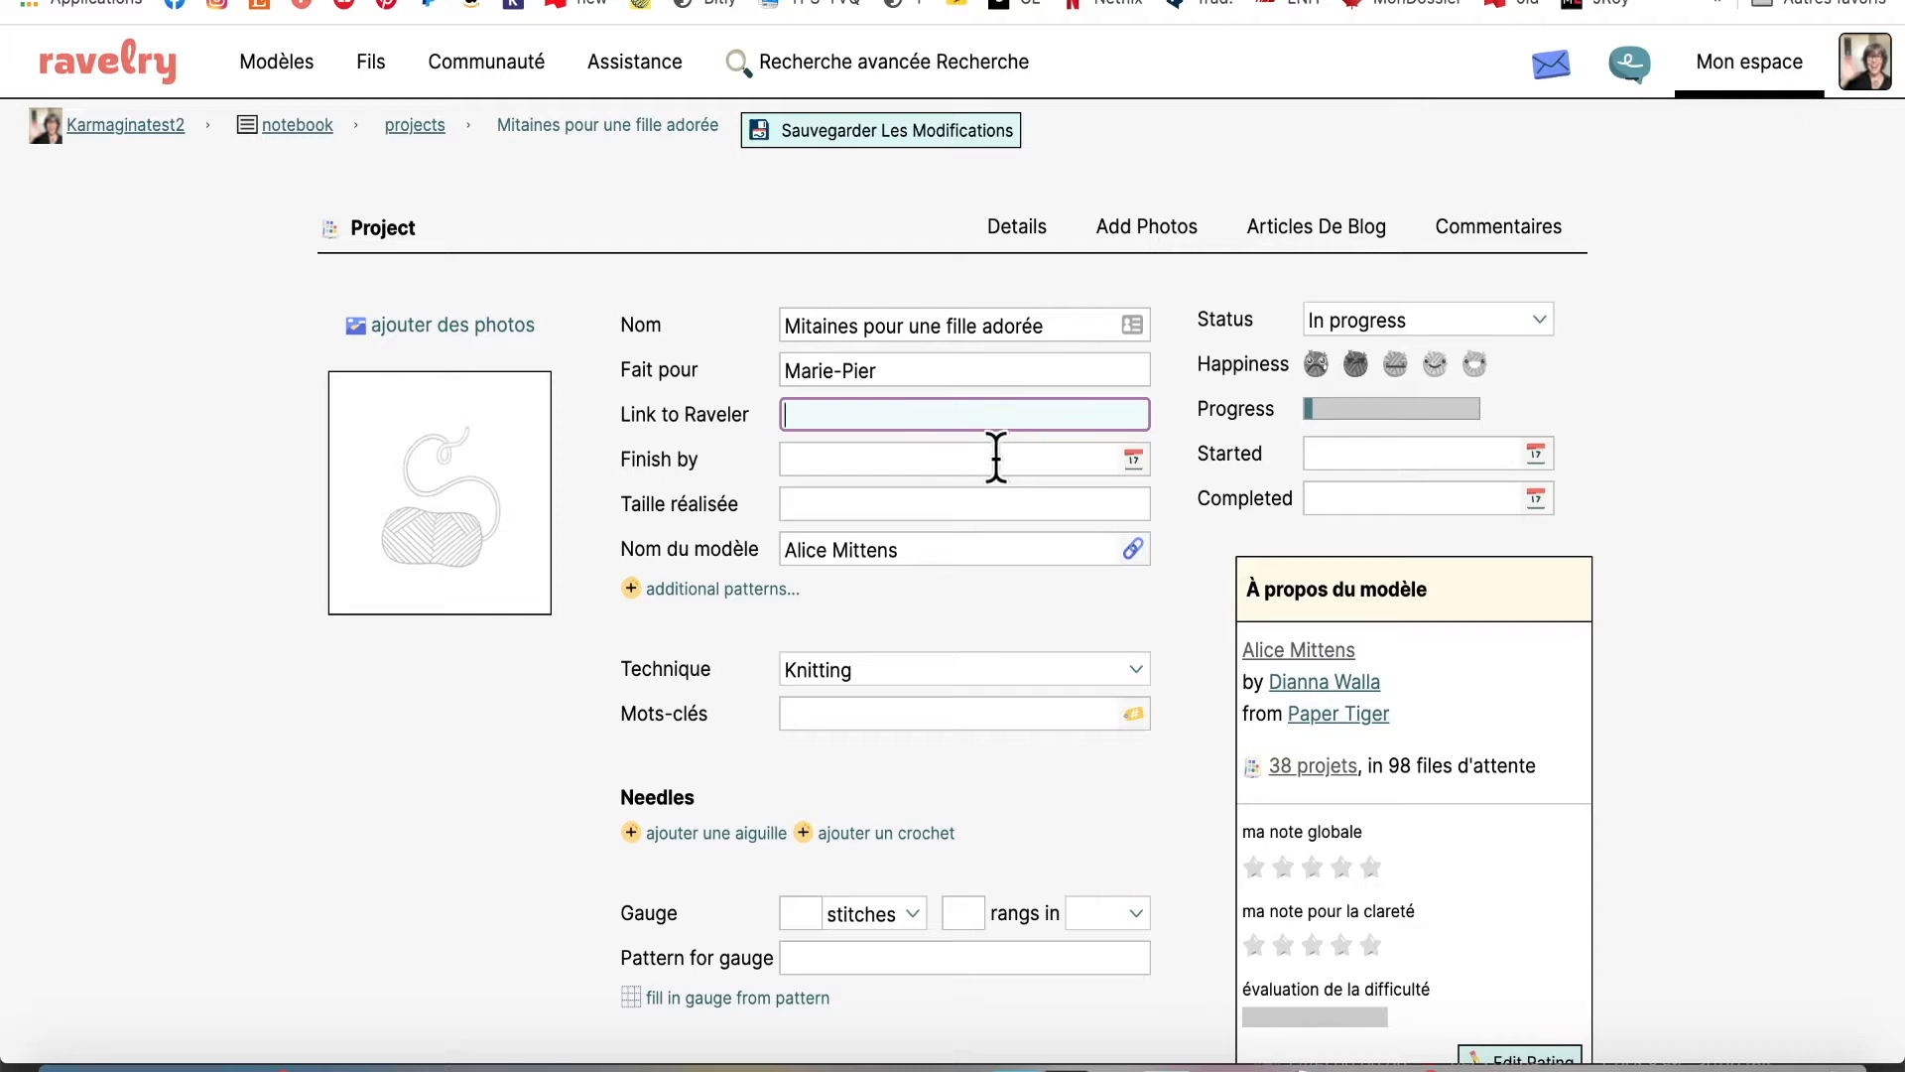
click(1133, 456)
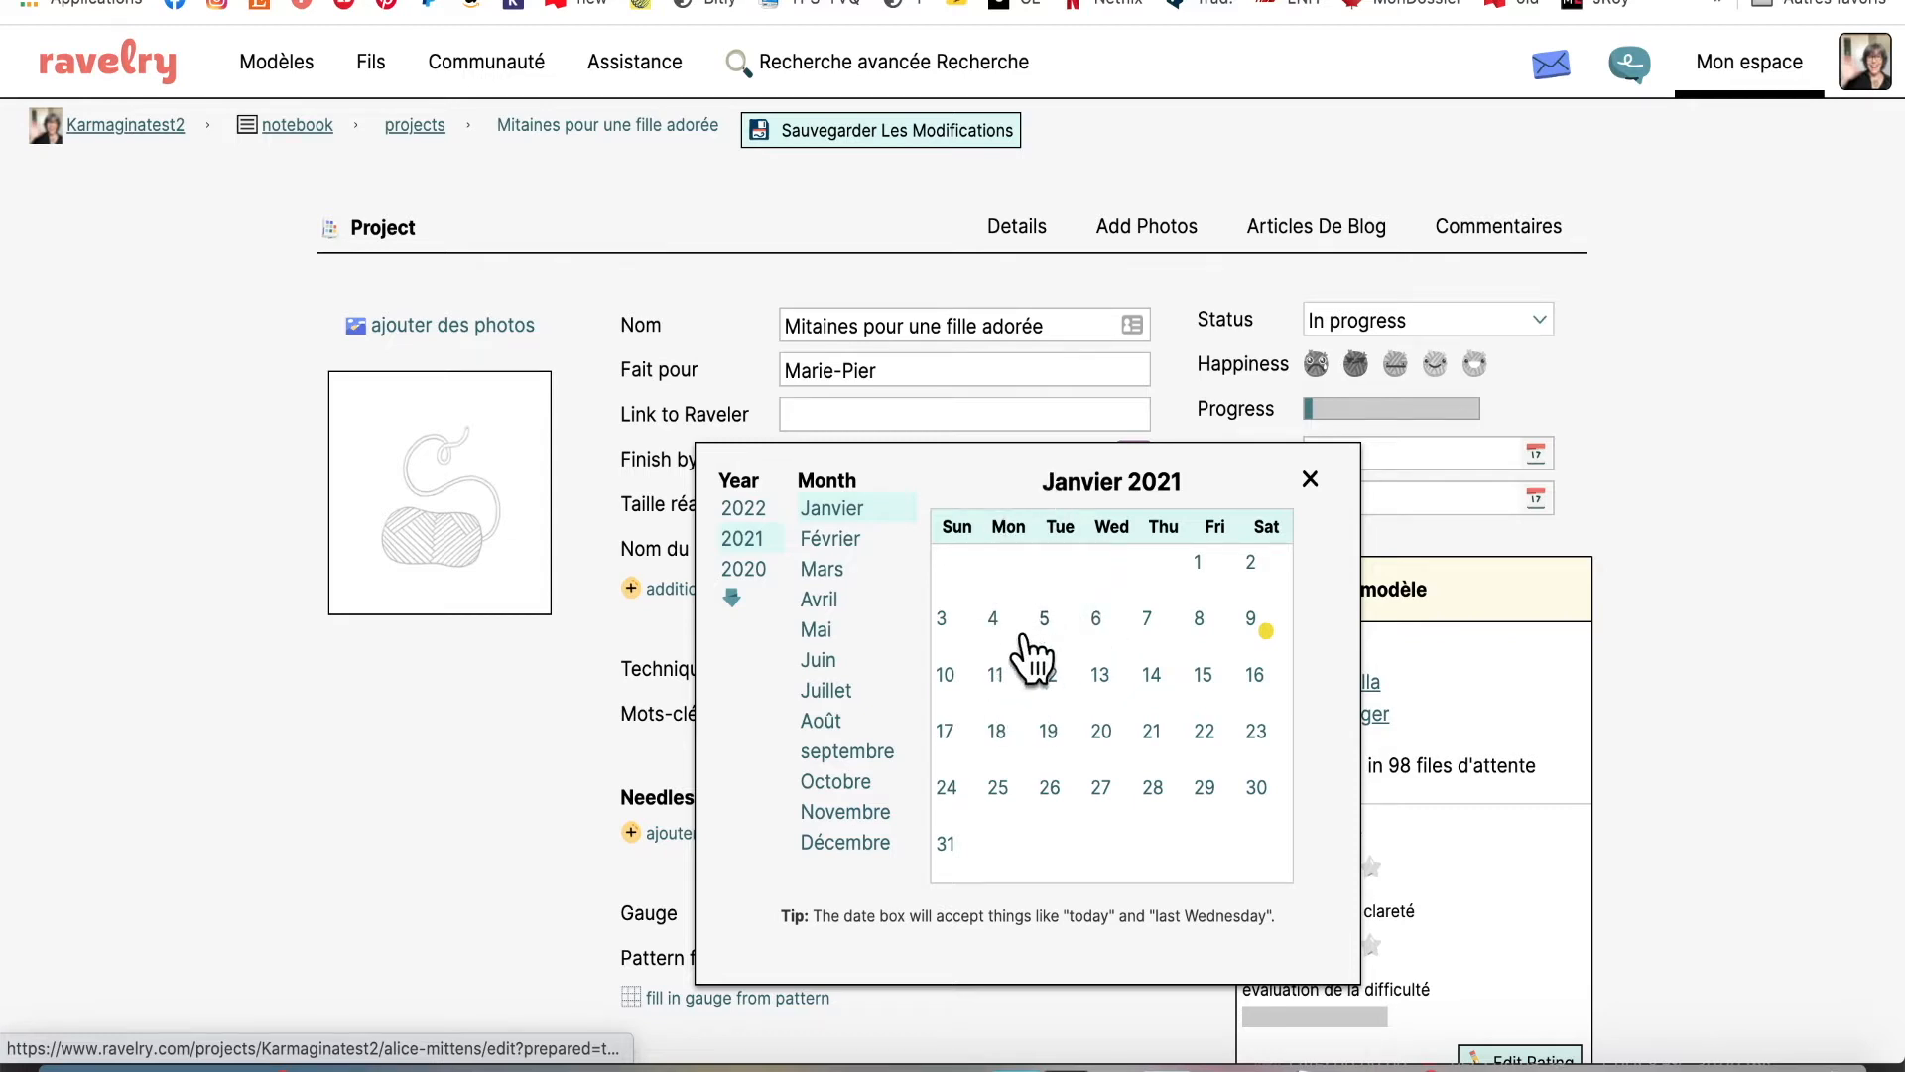
click(944, 843)
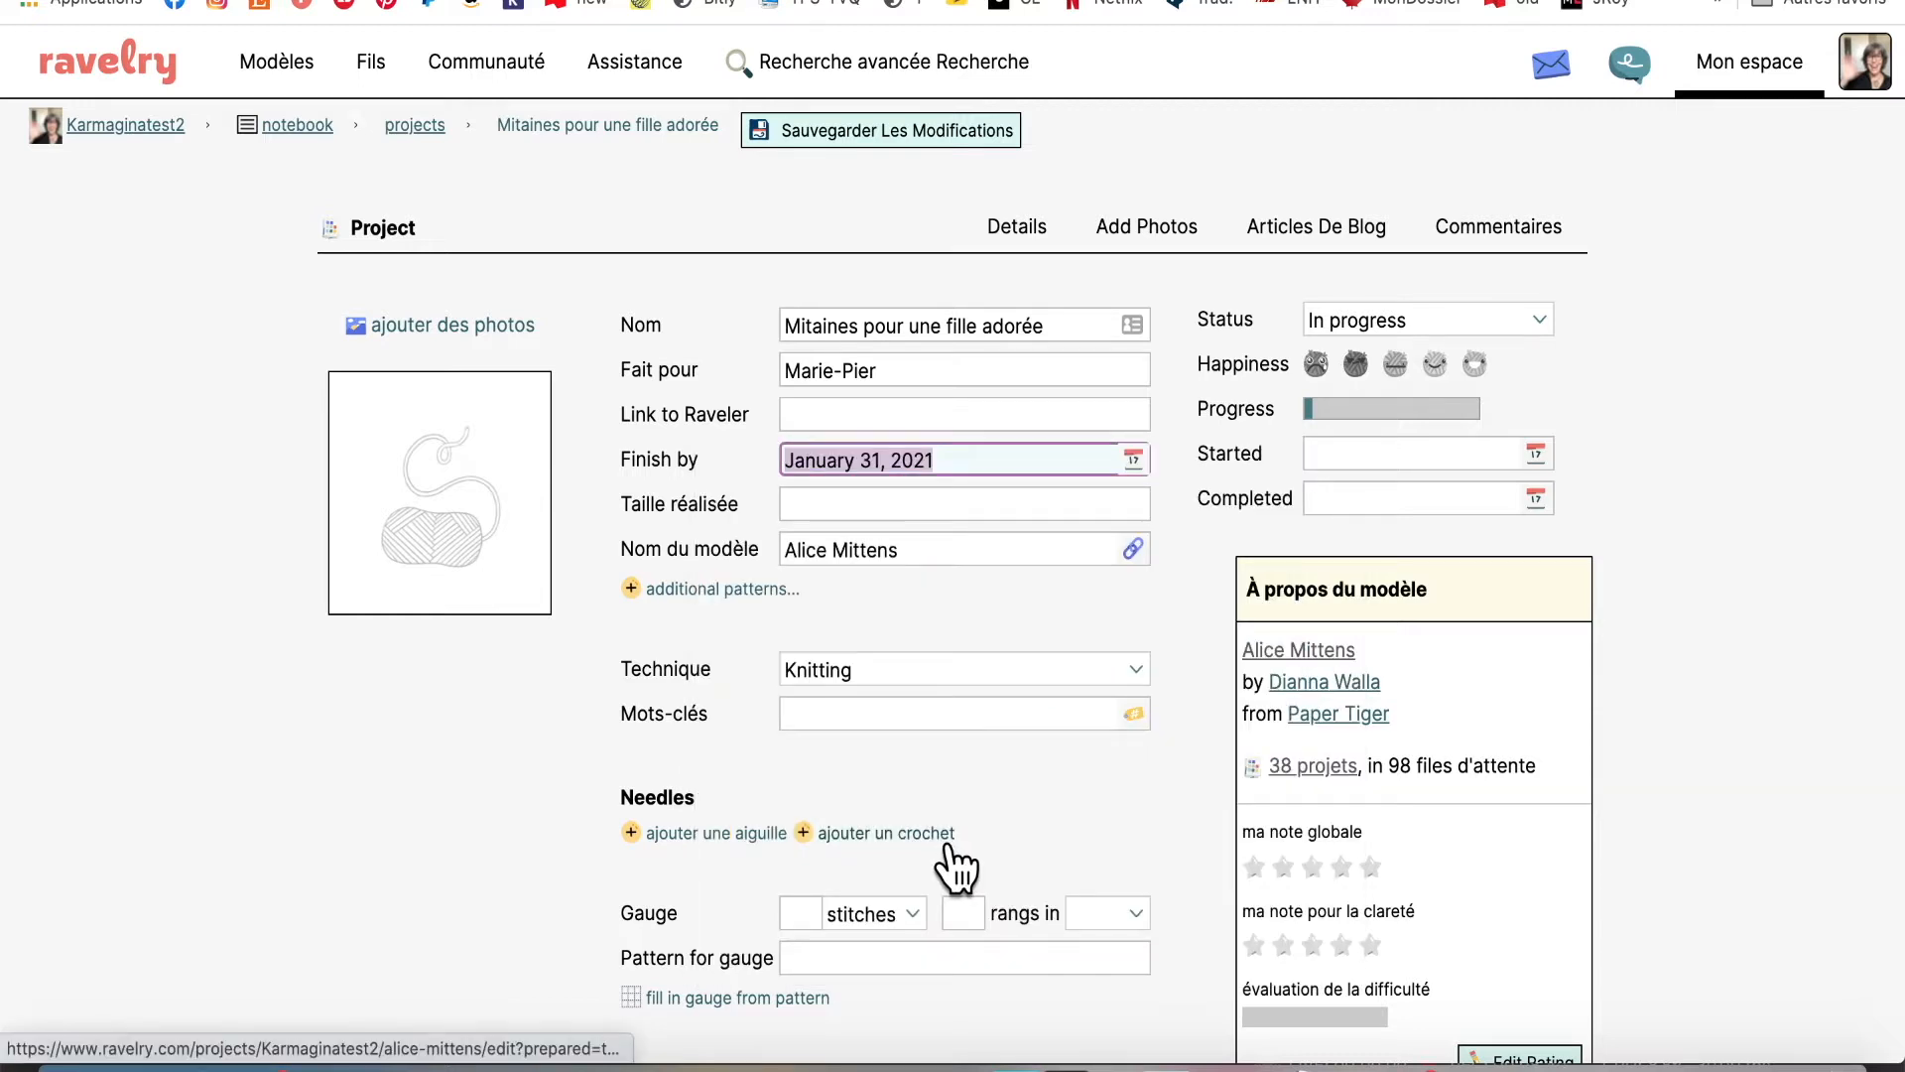
Enter 'Small' as the project's size made
click(958, 506)
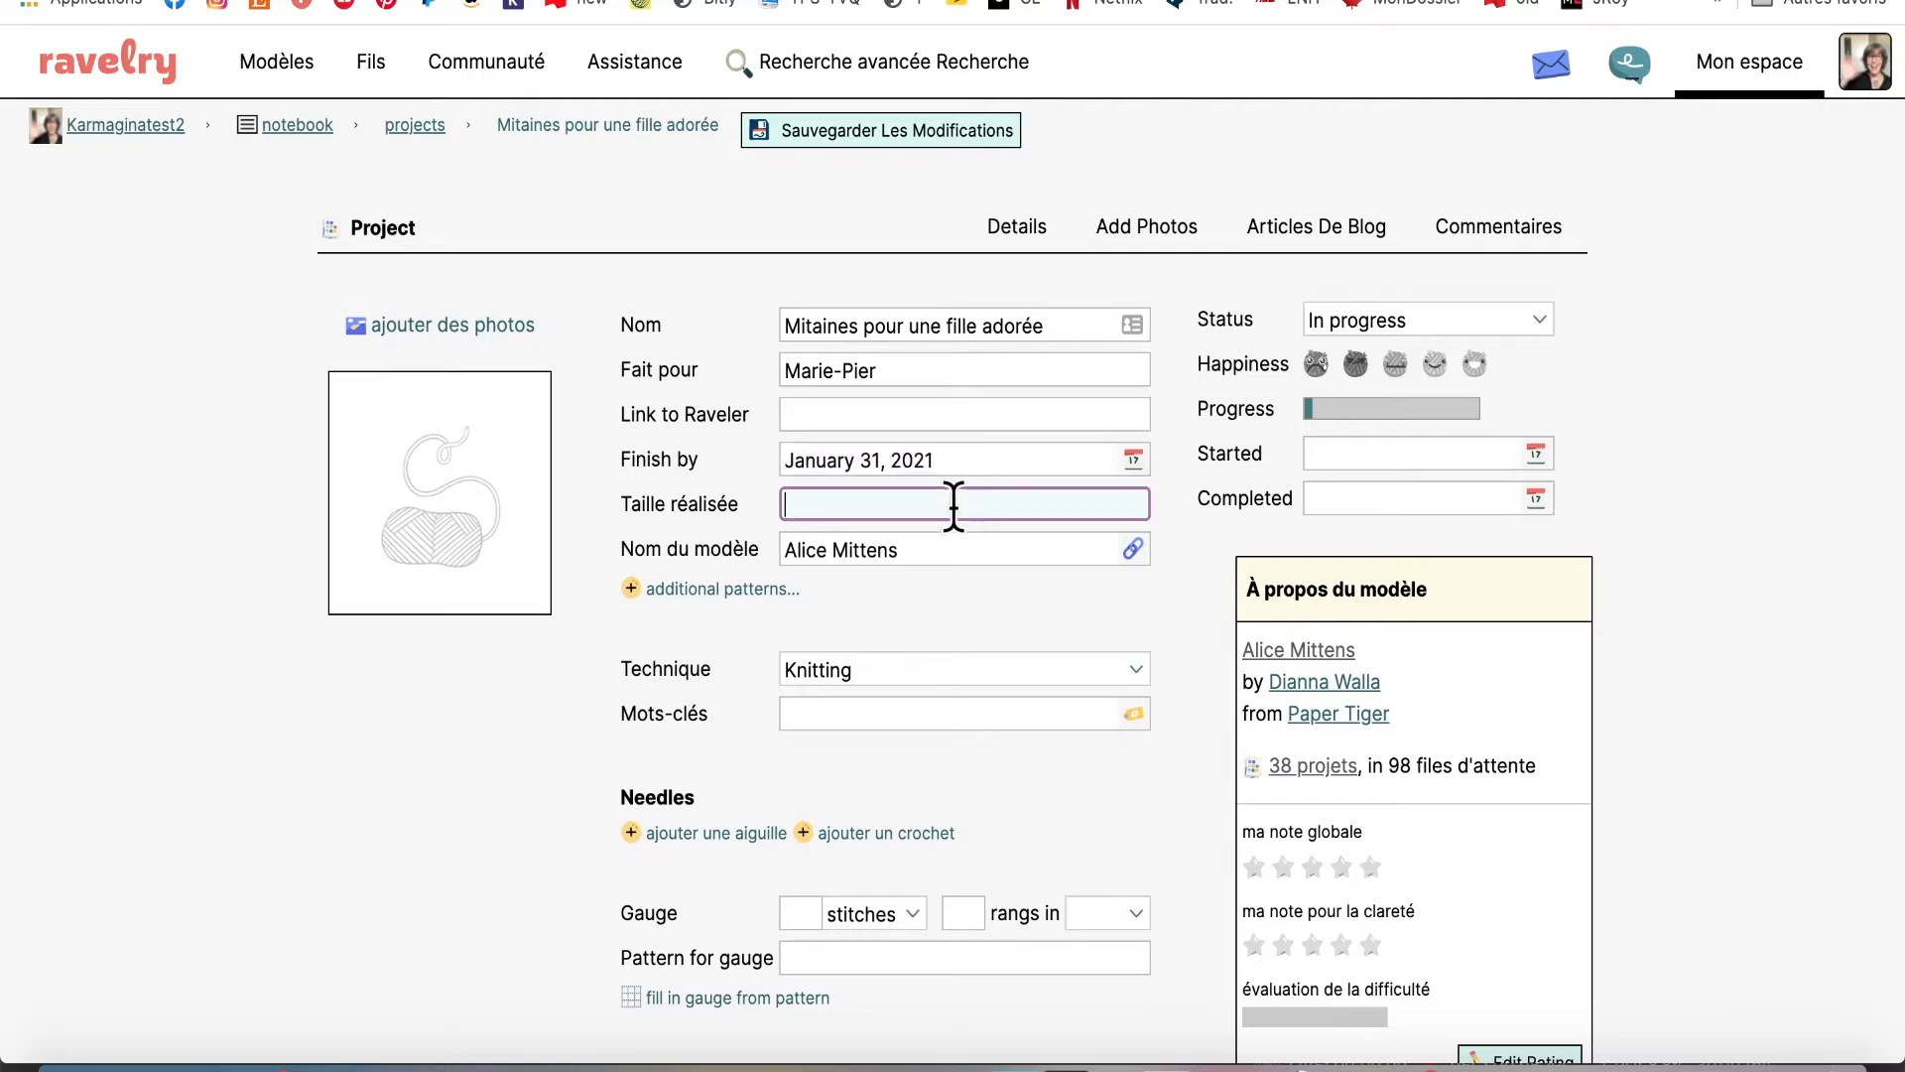
text(Small)
click(893, 585)
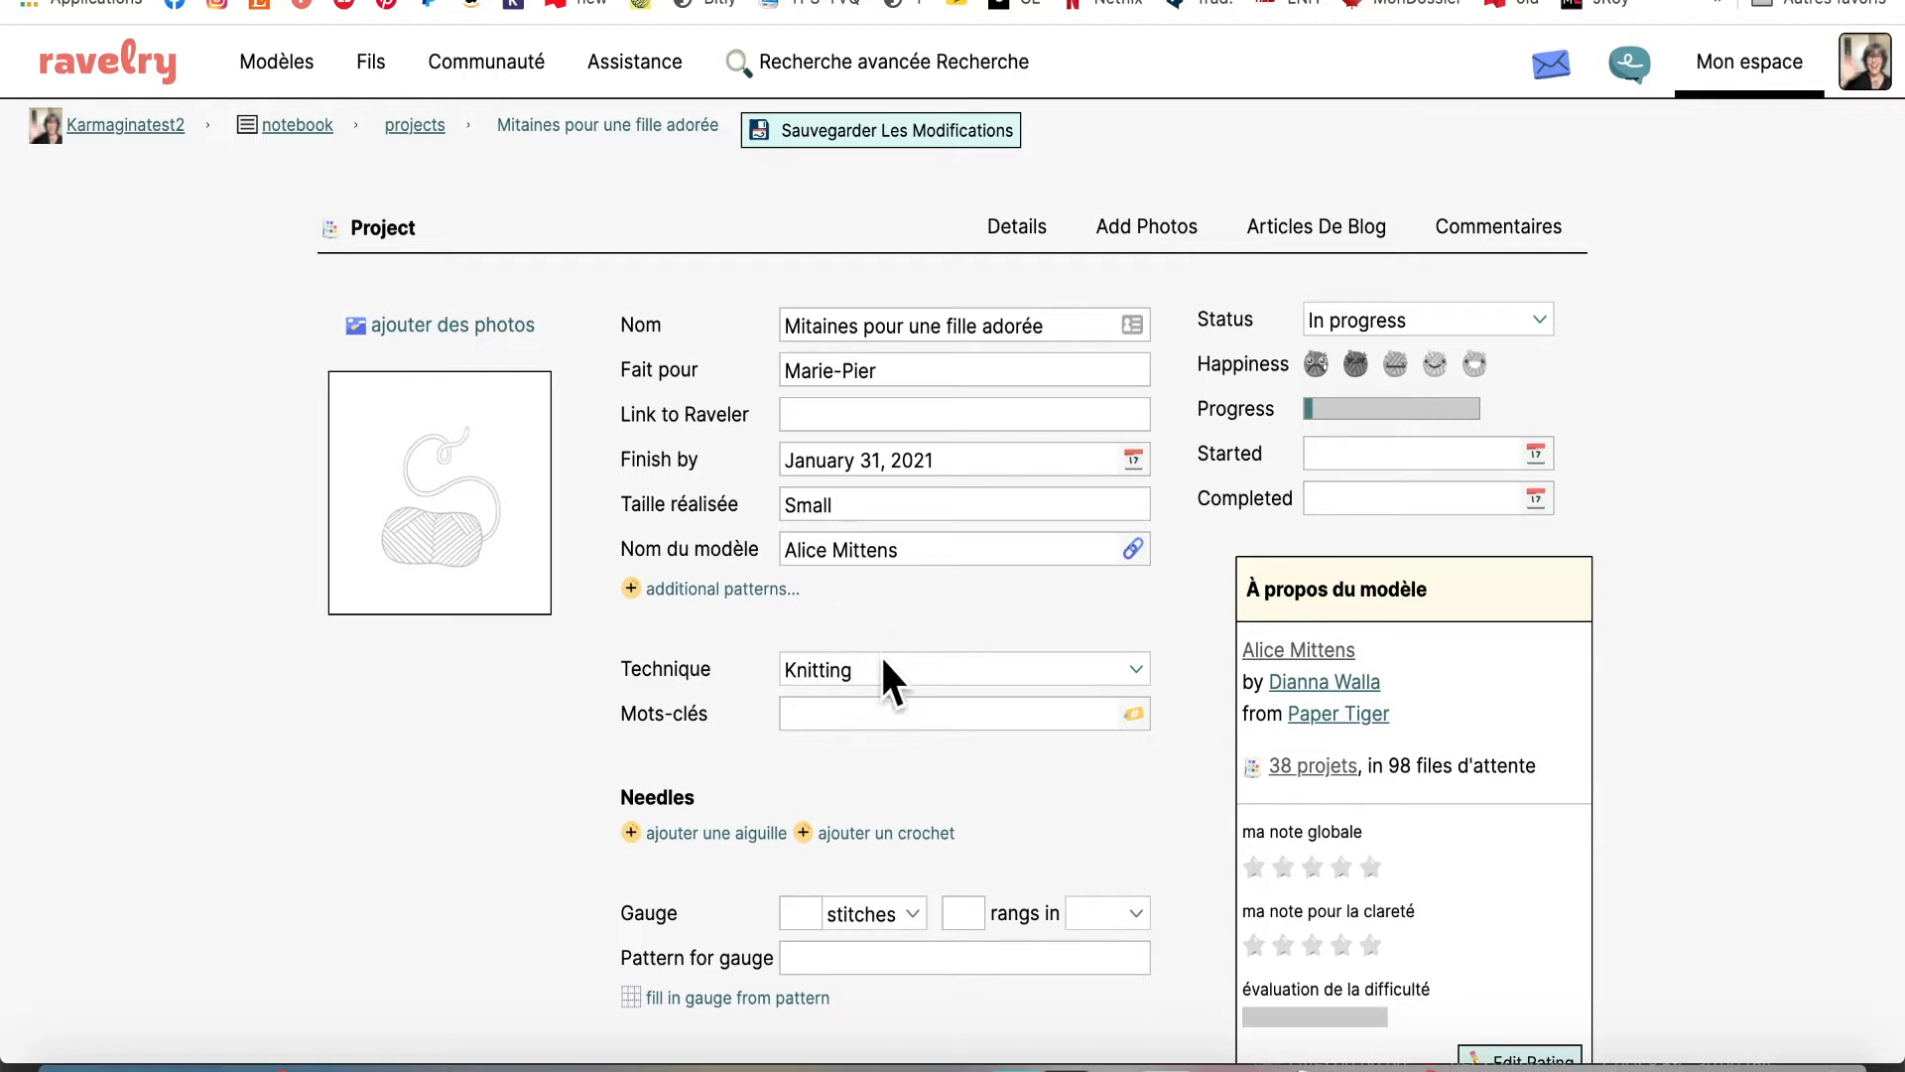
Add the #alicemittens, #norwegianmittens, #selbumitten, colorwork, female, in-the-round and mittens tags
scroll(1017, 675, down, 2)
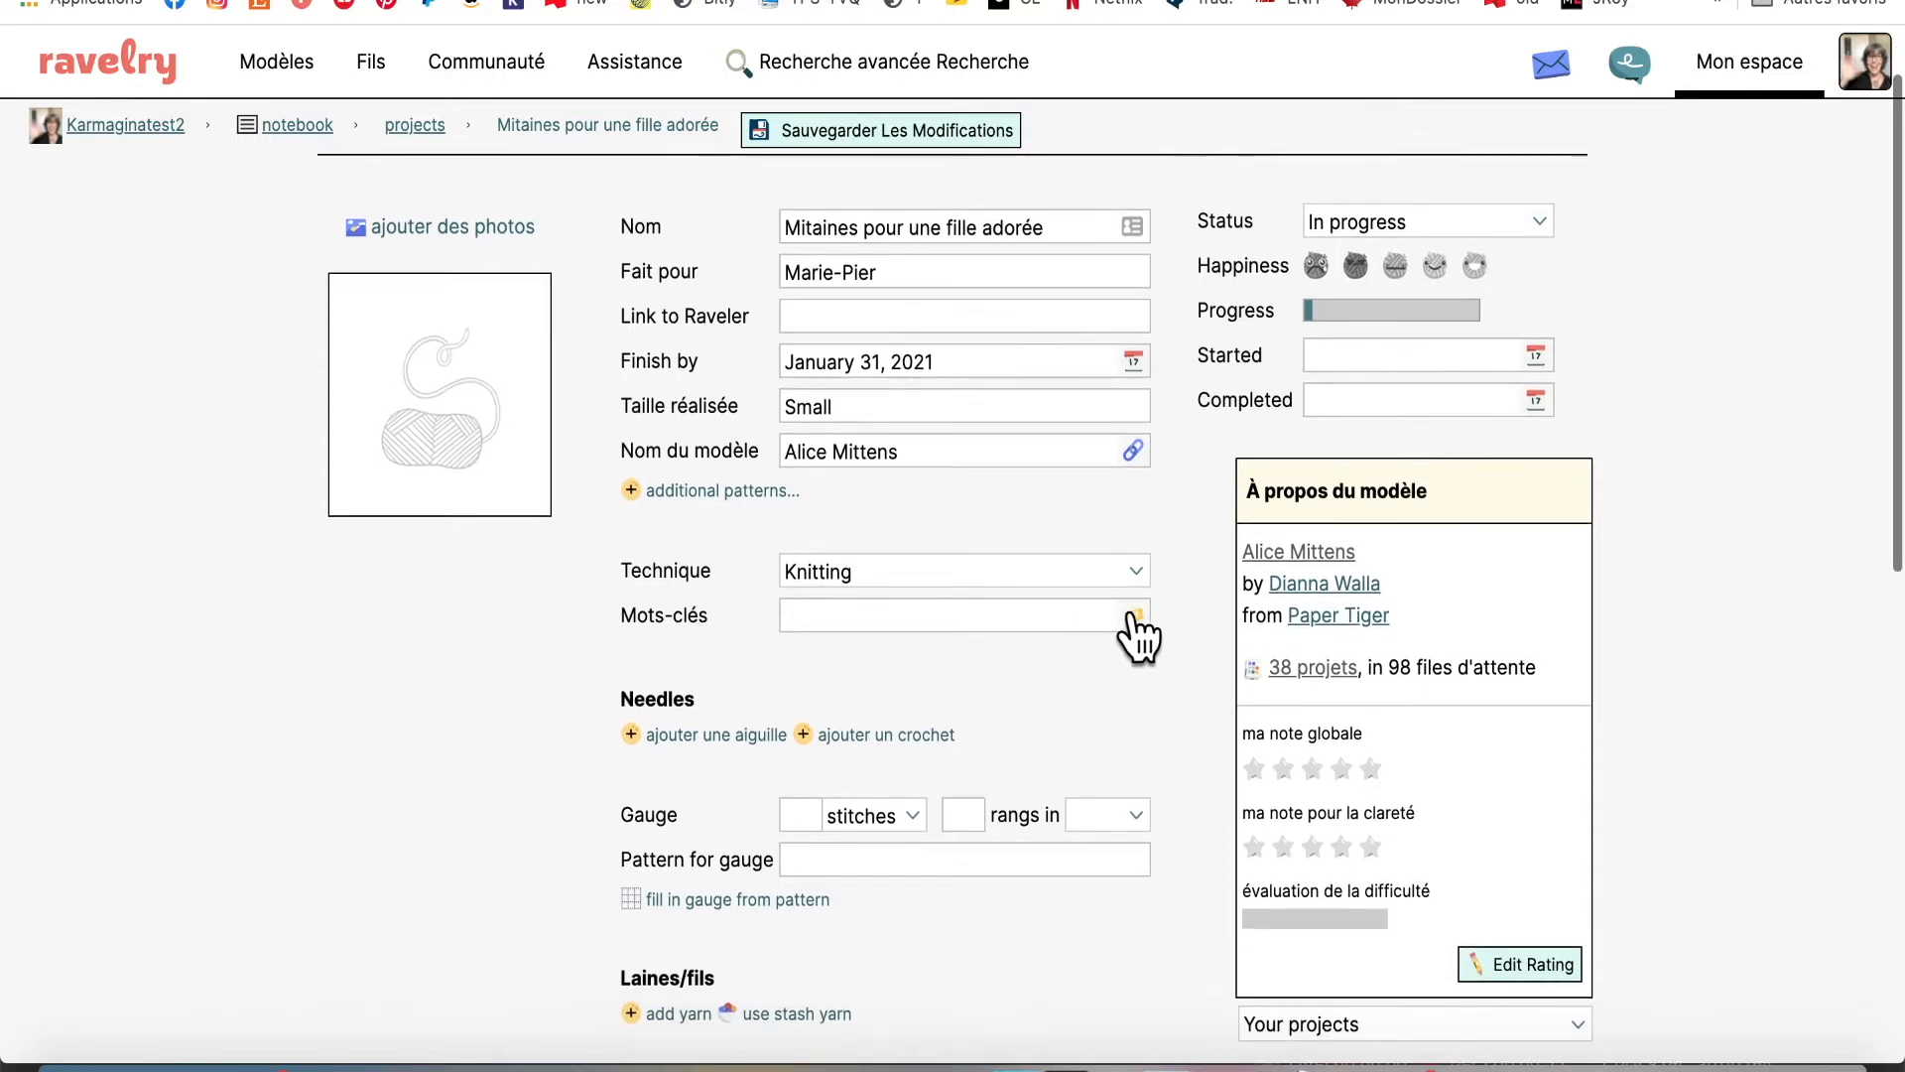
click(876, 610)
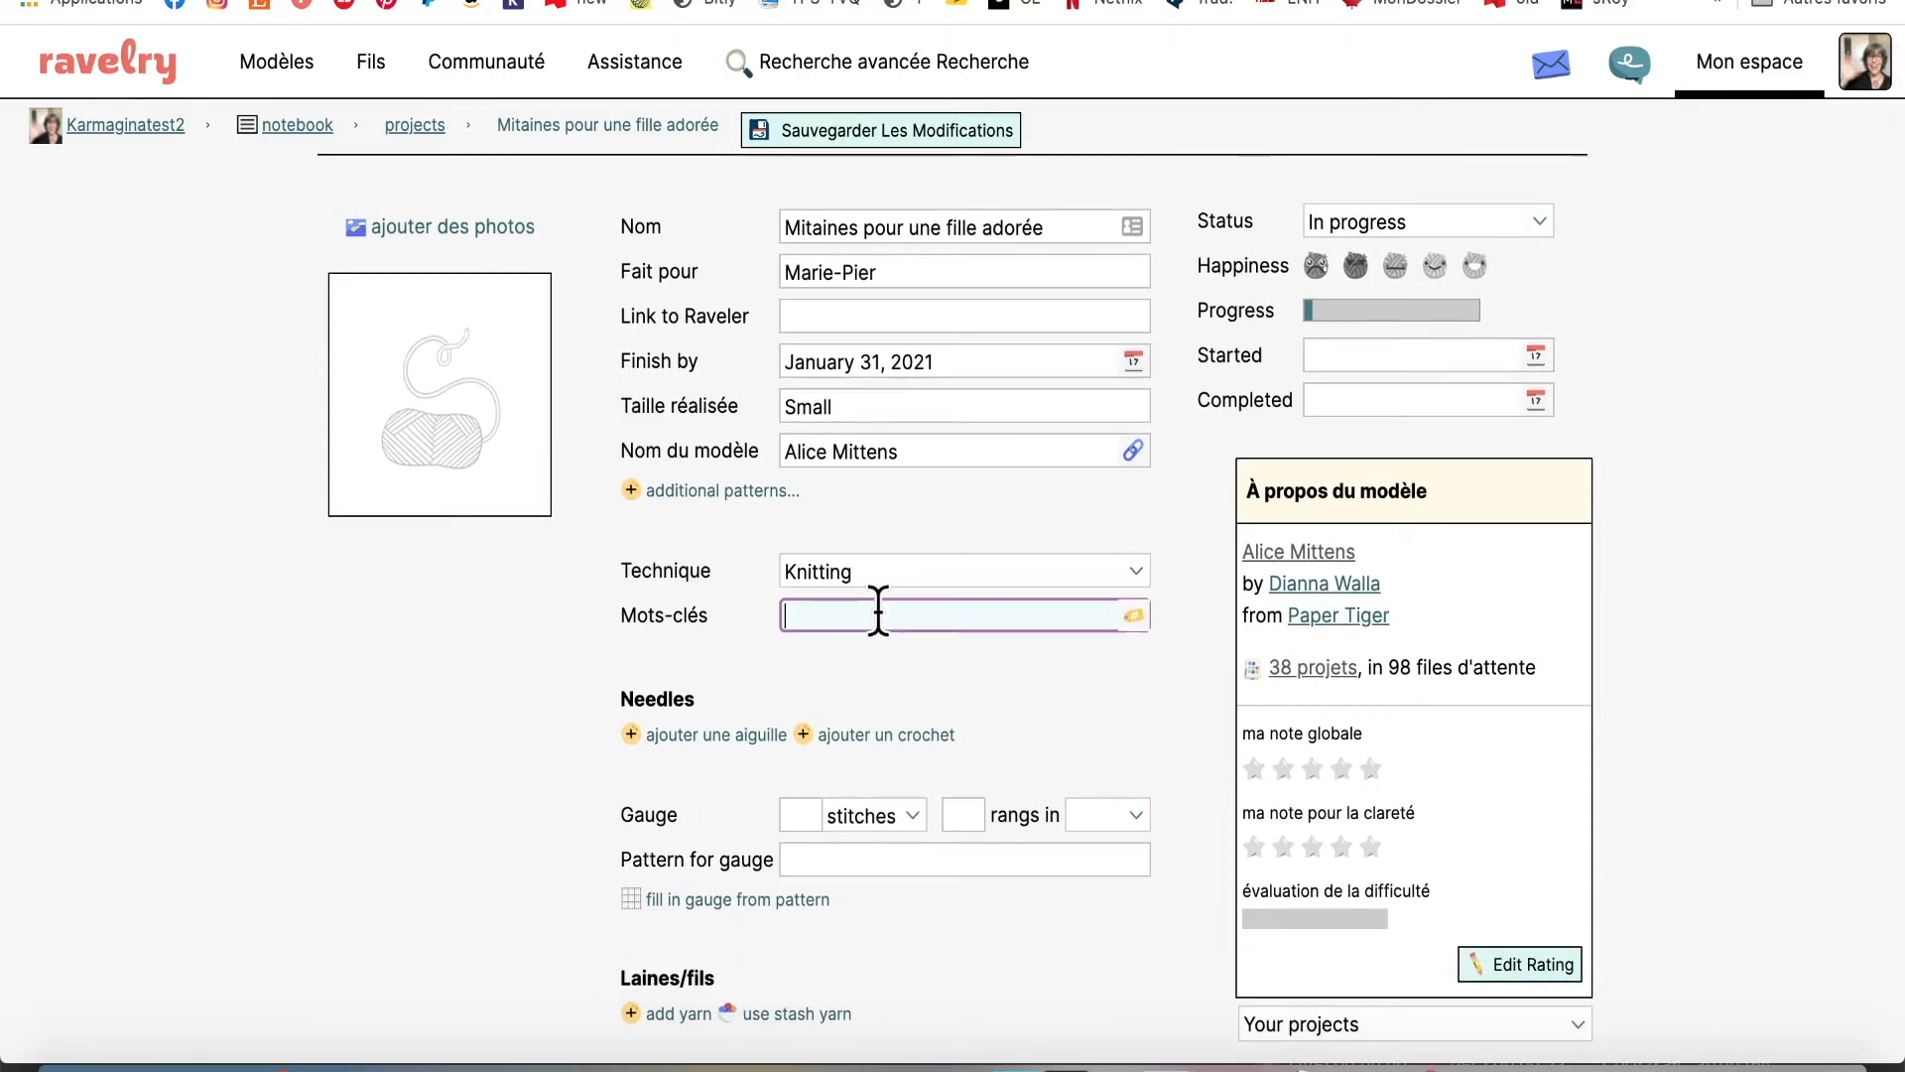
click(1134, 615)
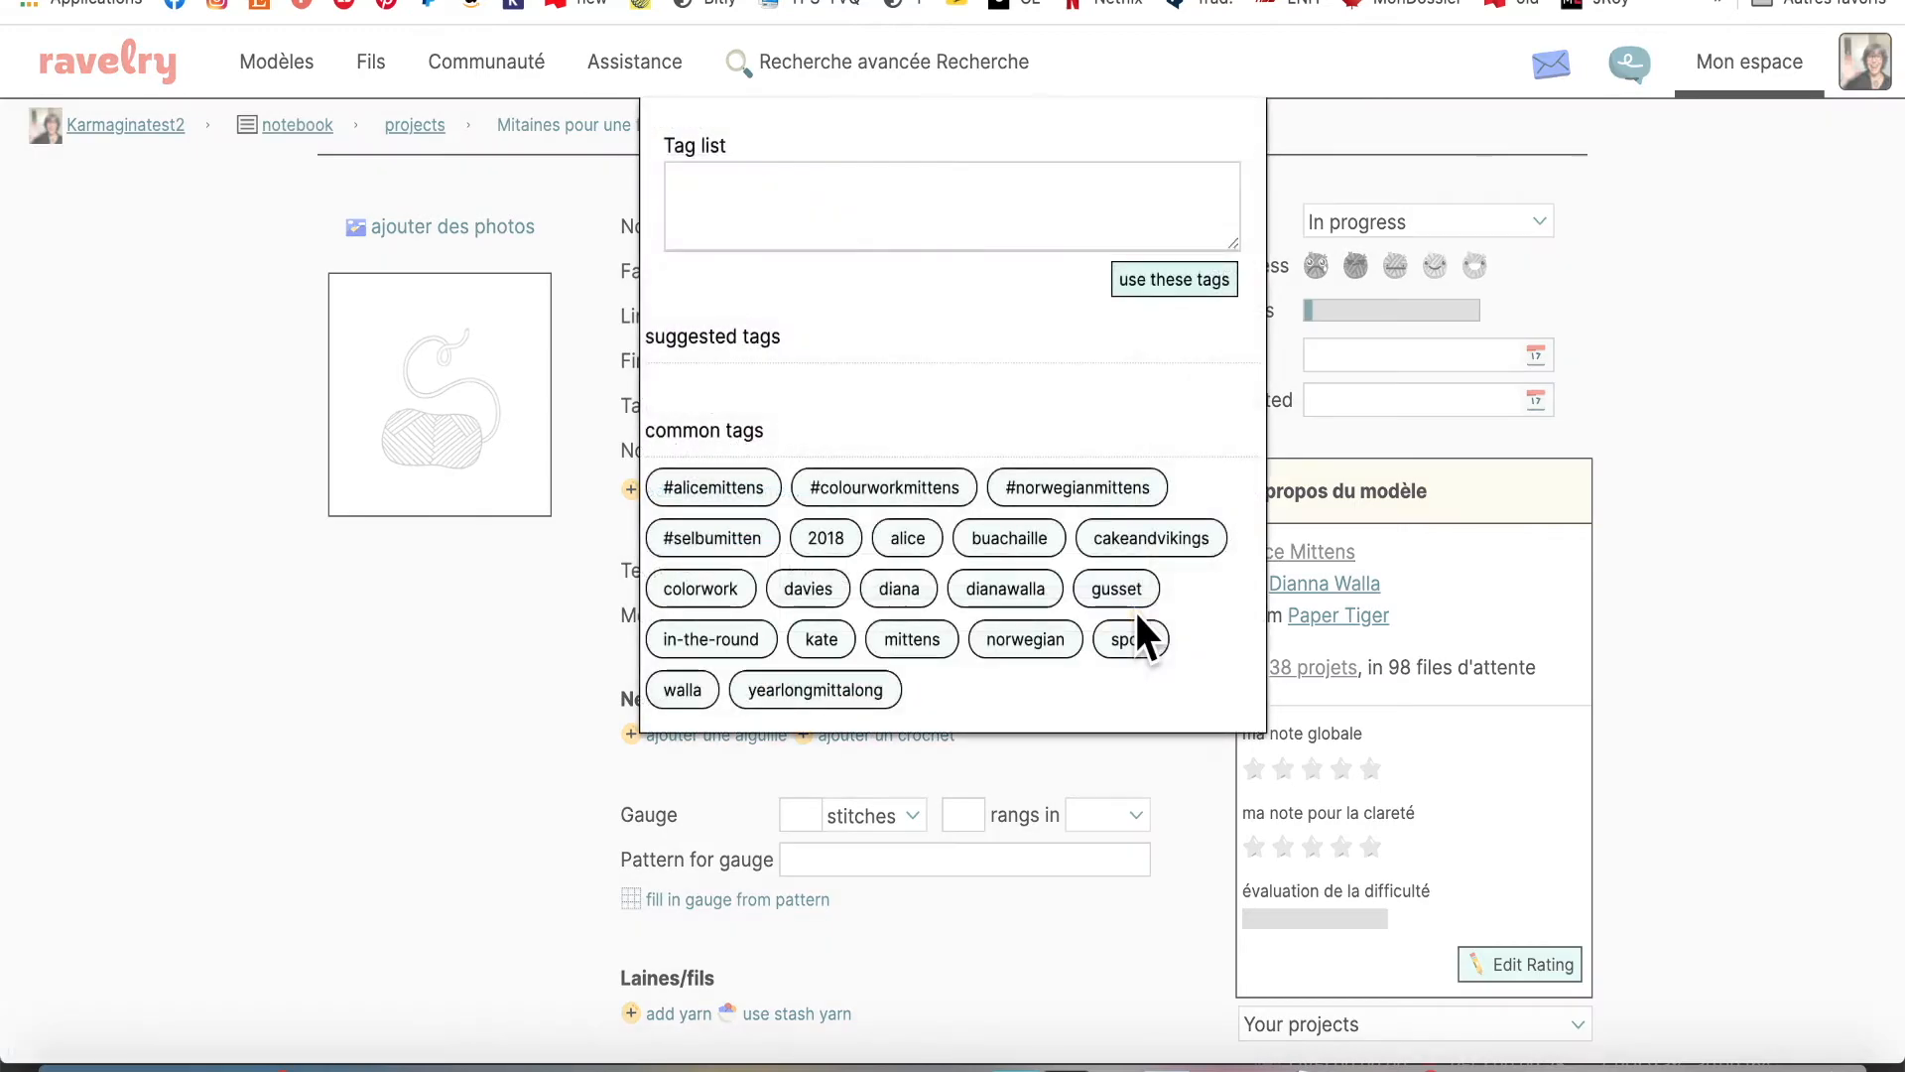
click(1040, 754)
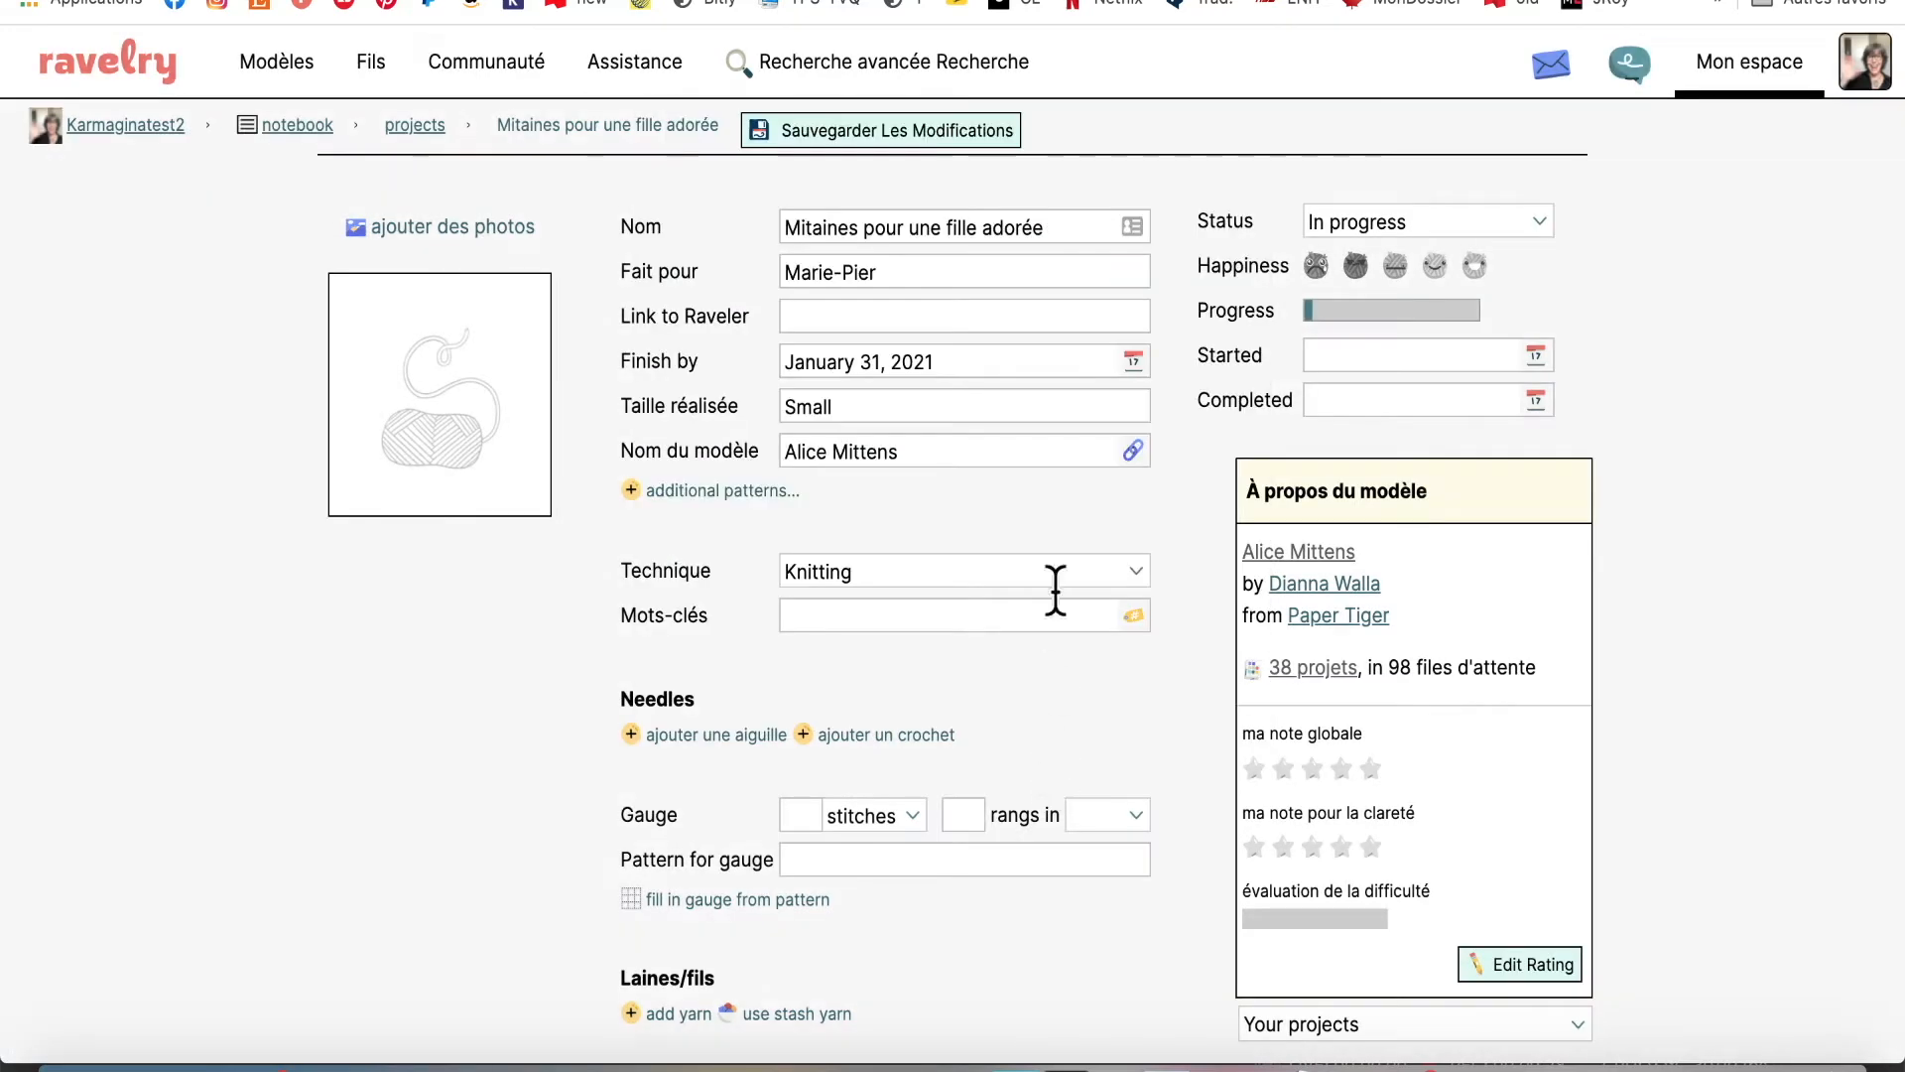
click(1134, 617)
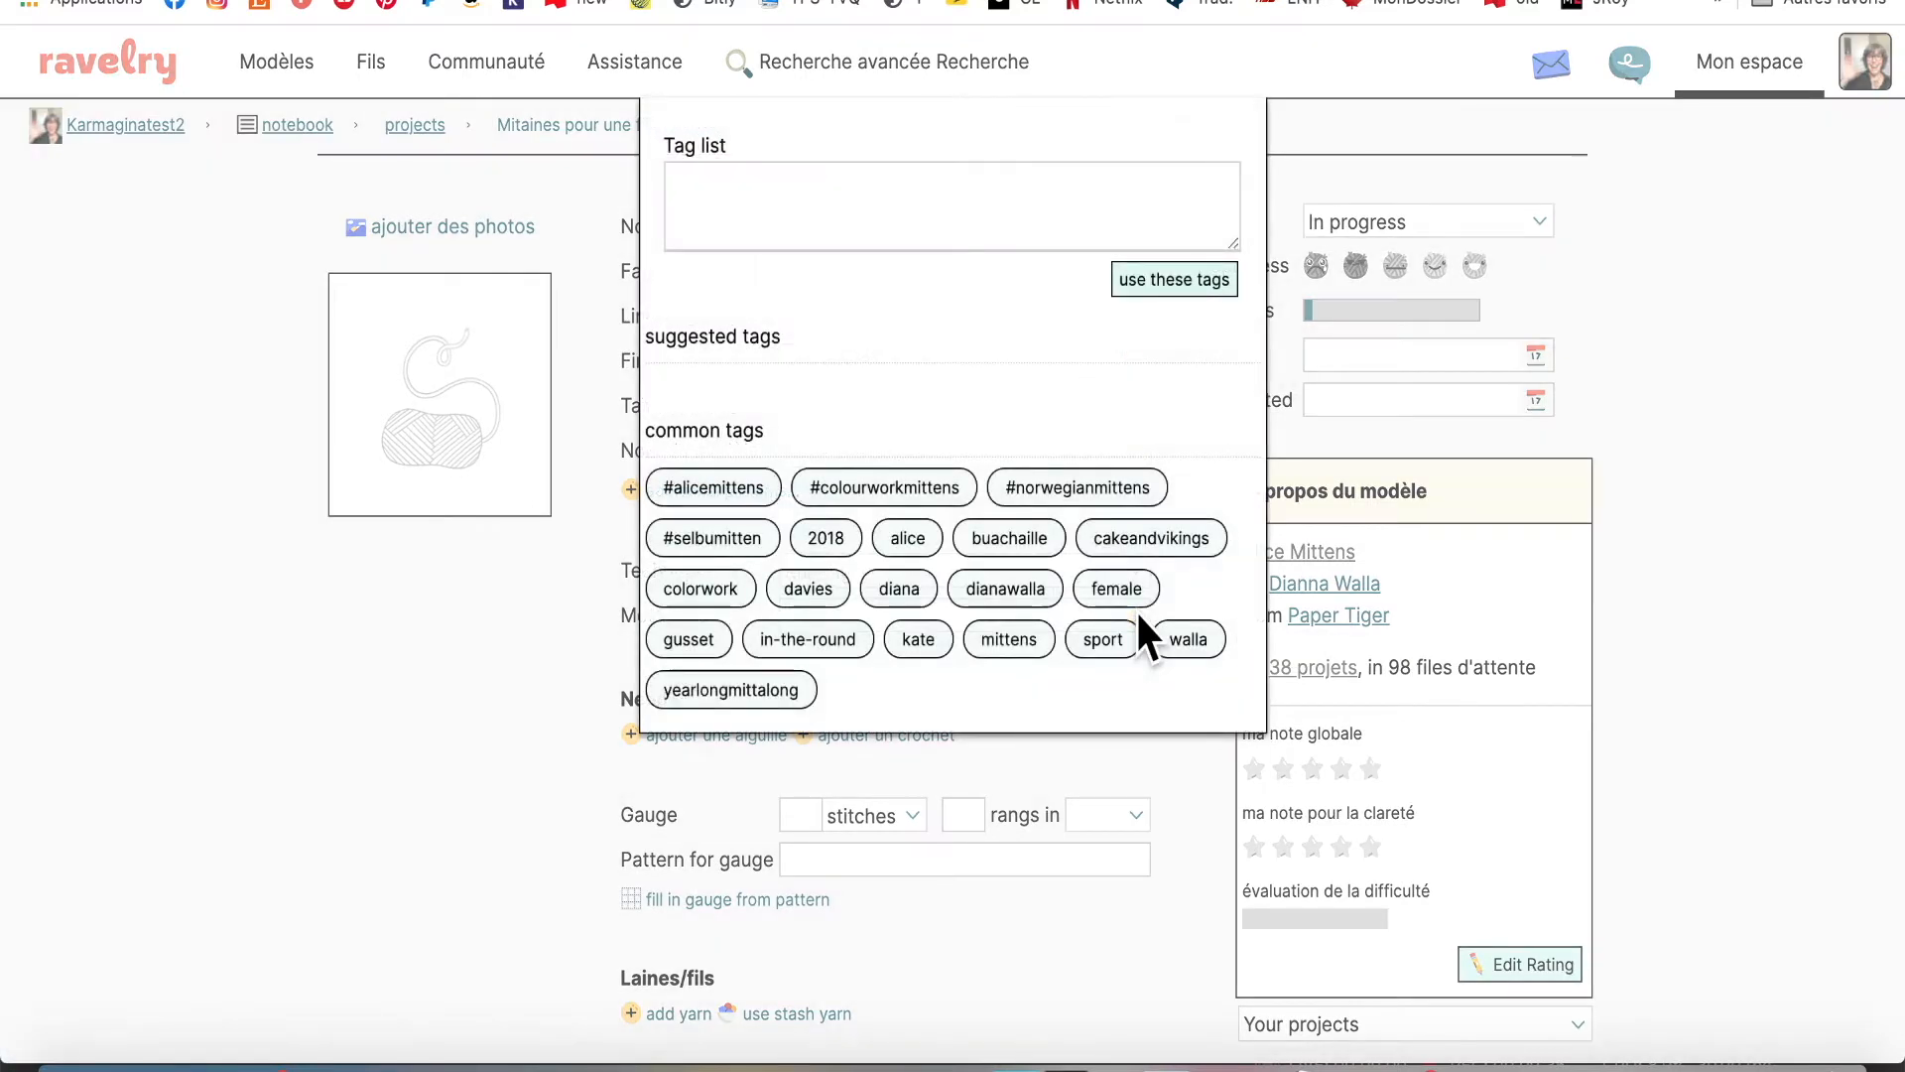
click(722, 483)
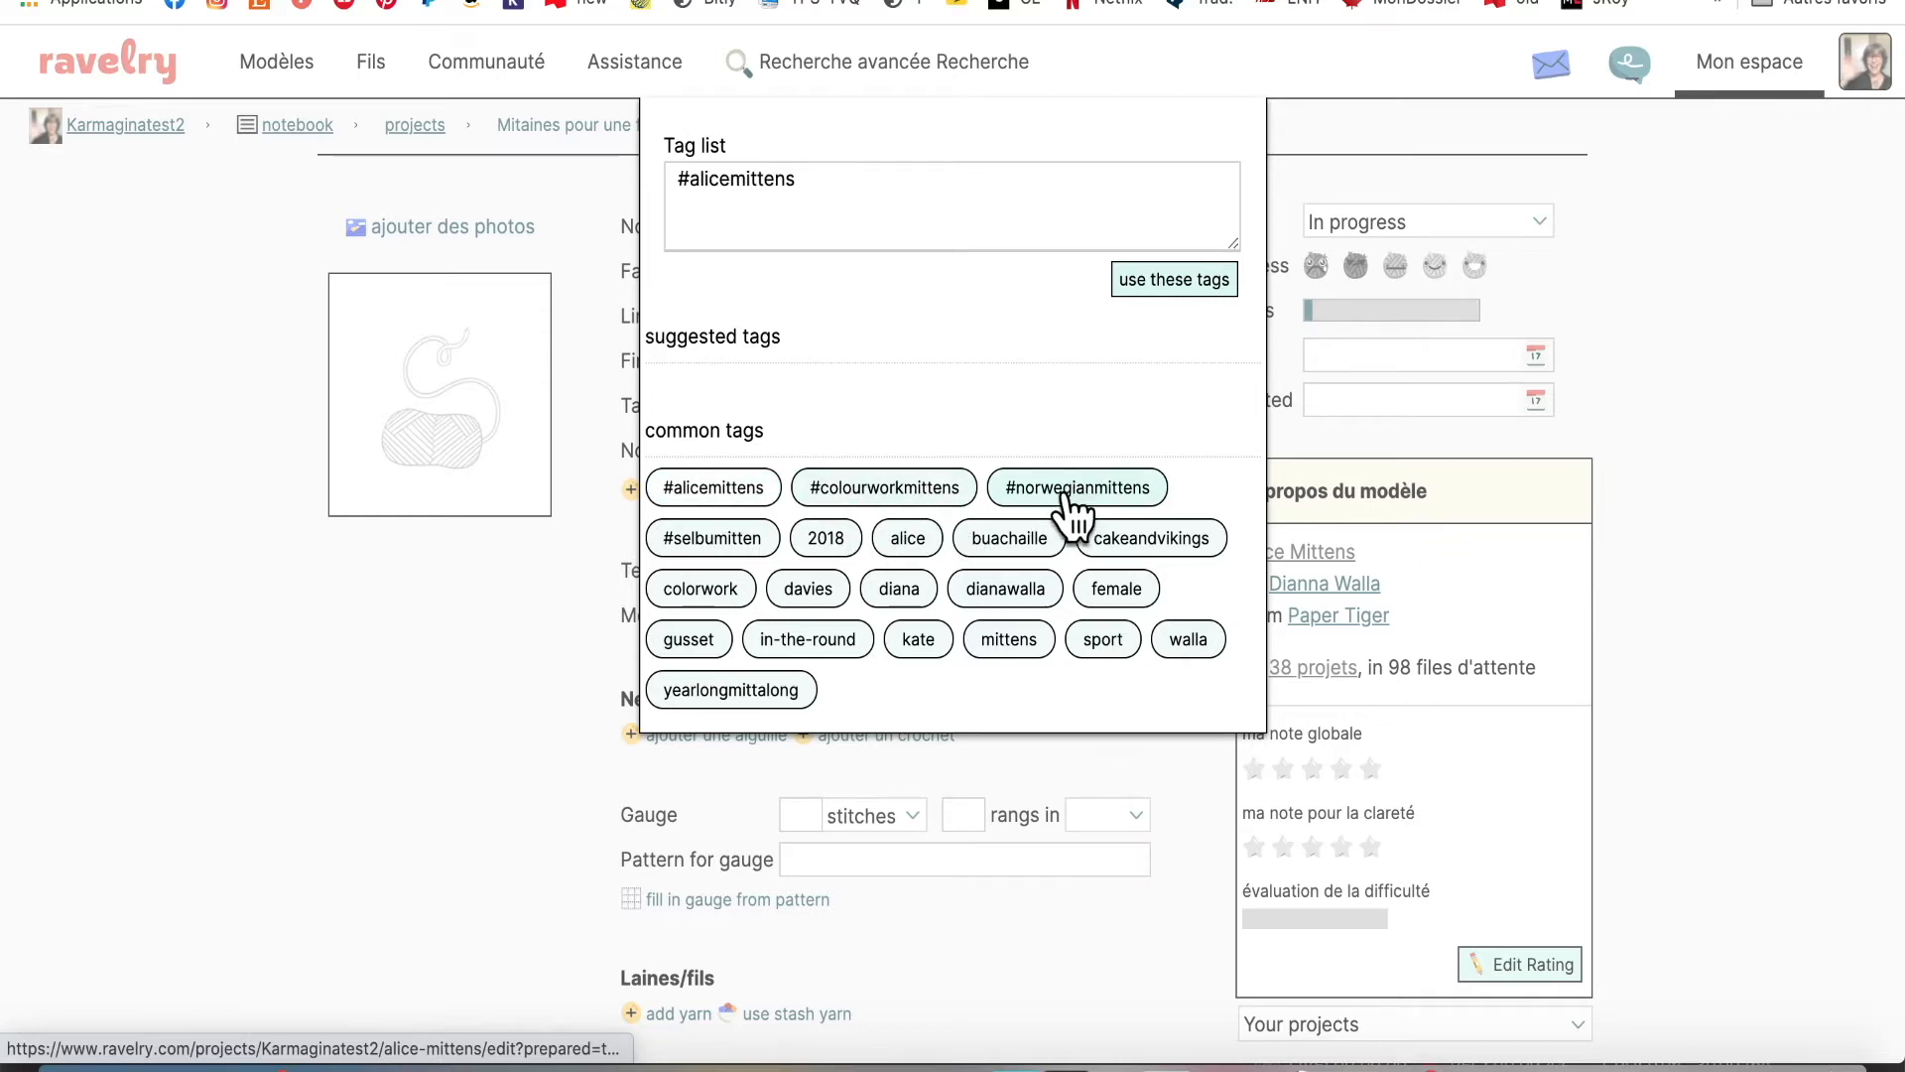
click(1068, 493)
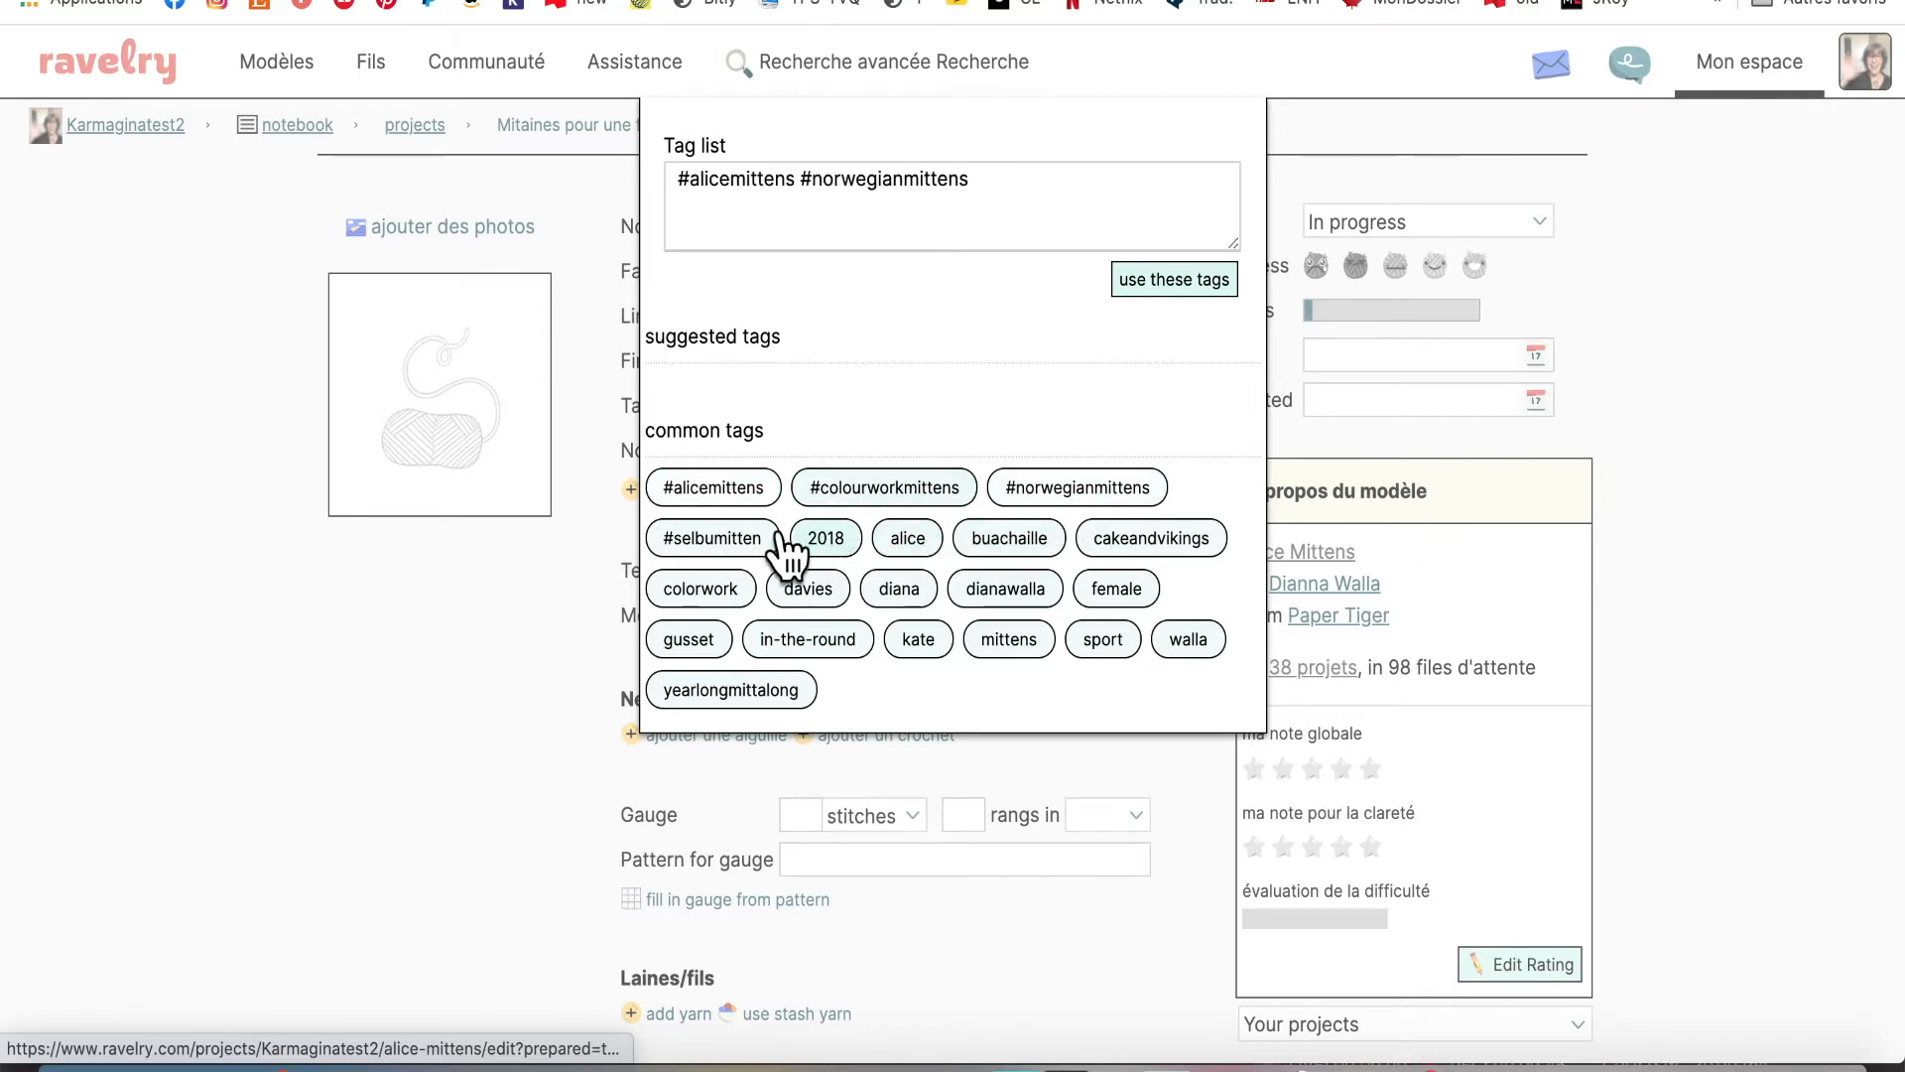
click(724, 541)
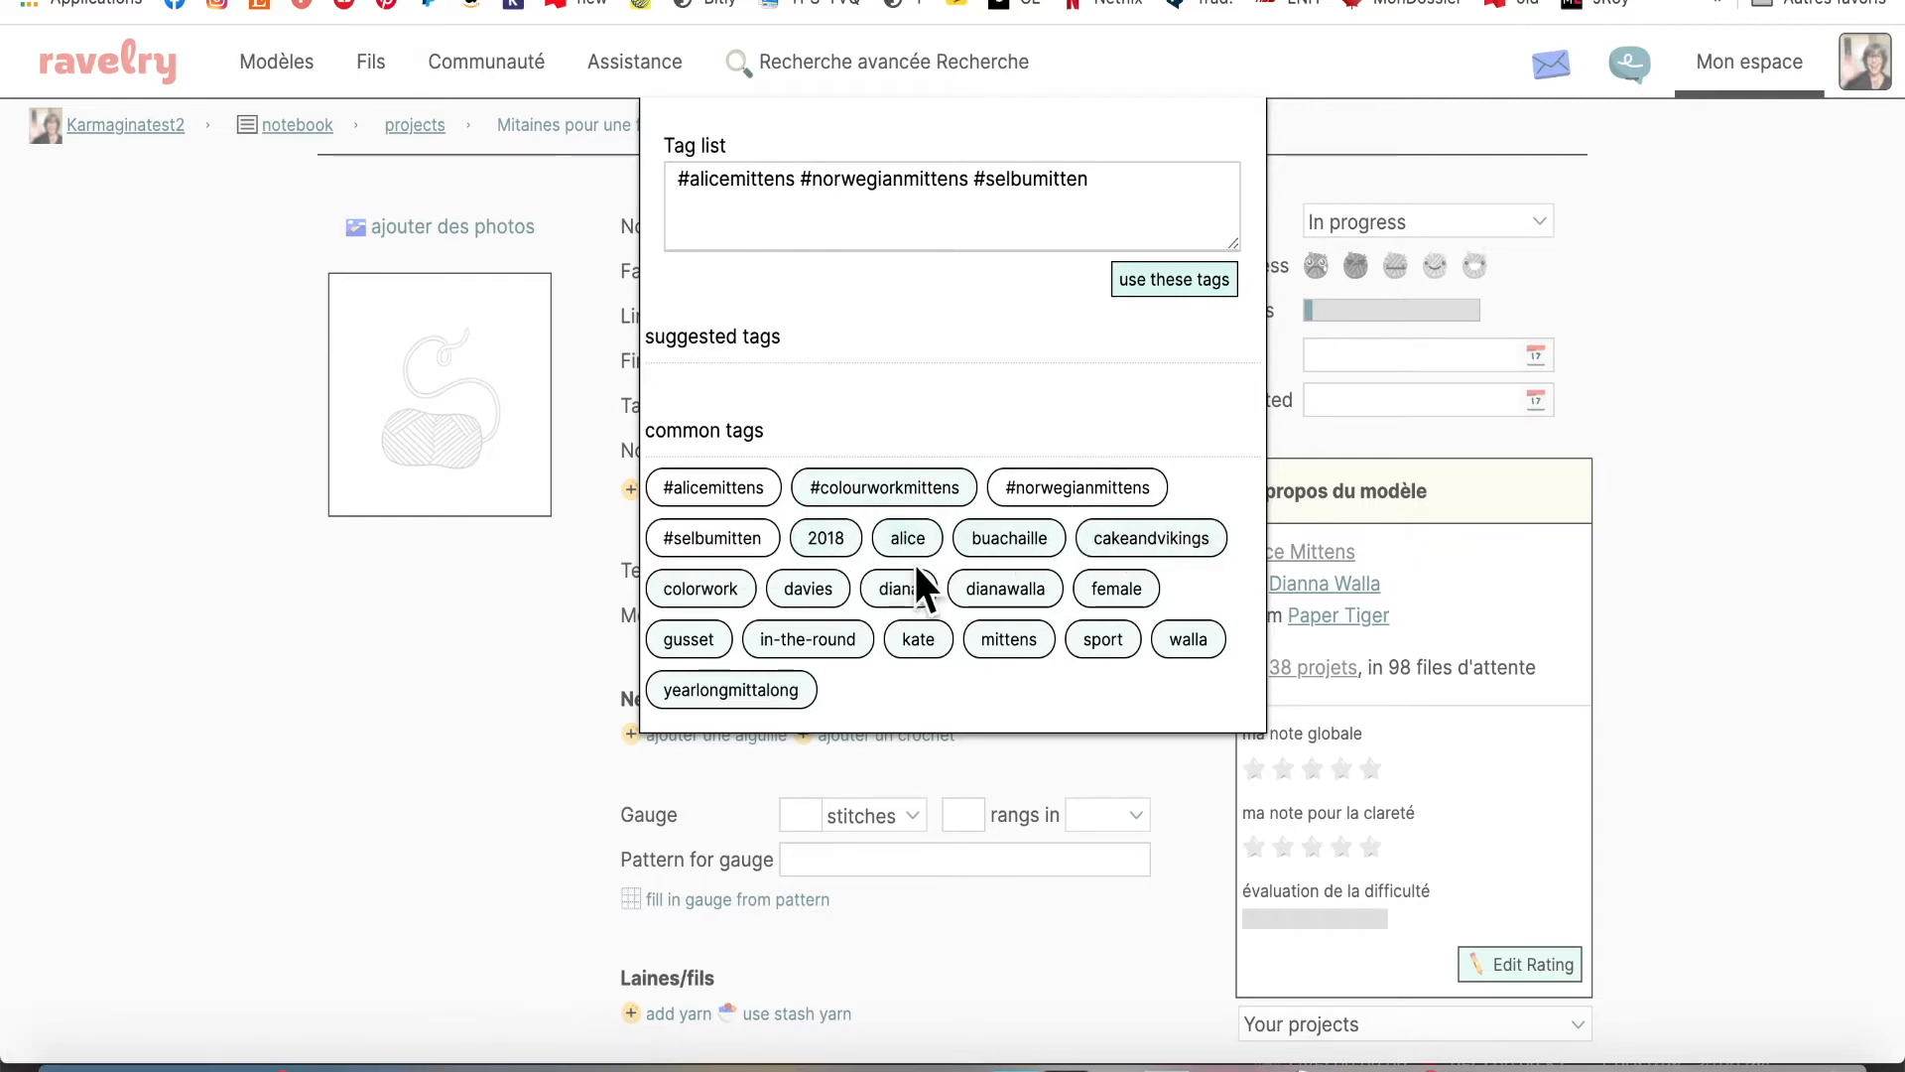
click(700, 588)
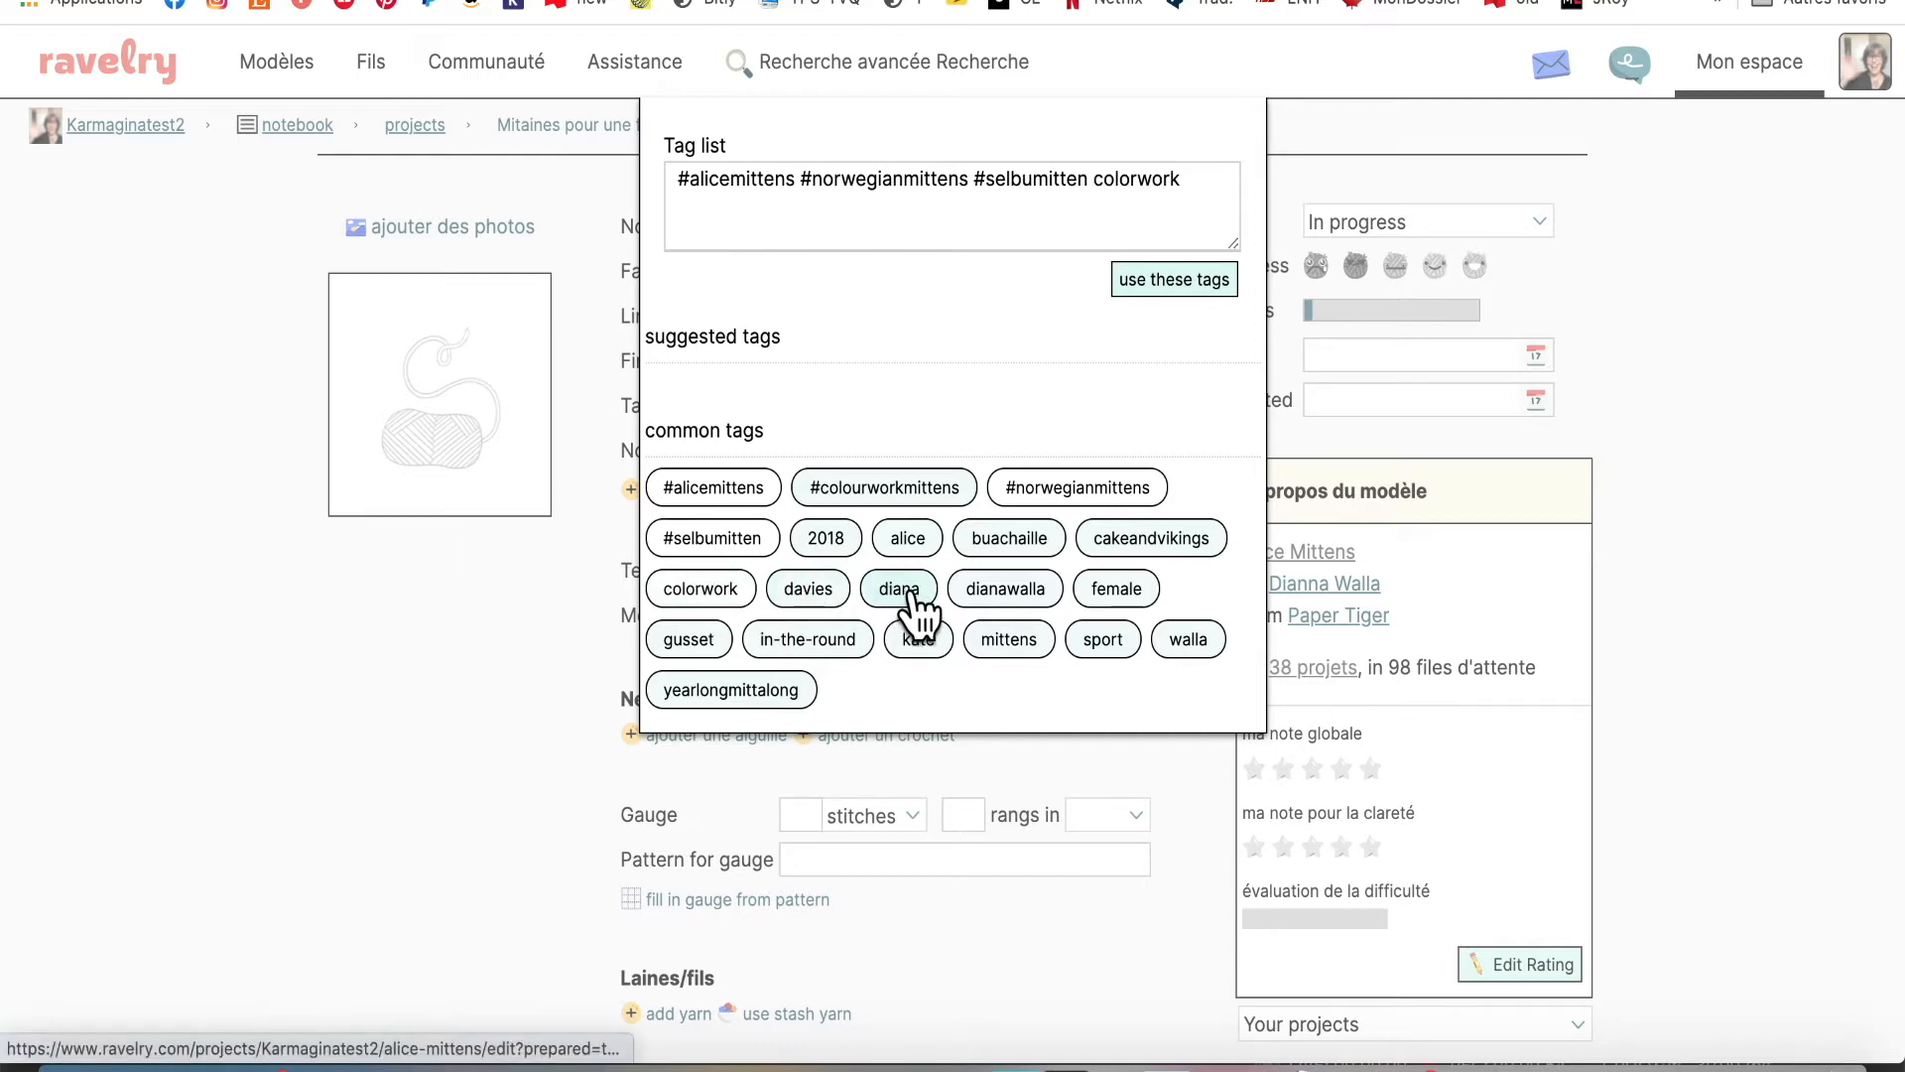
click(1131, 589)
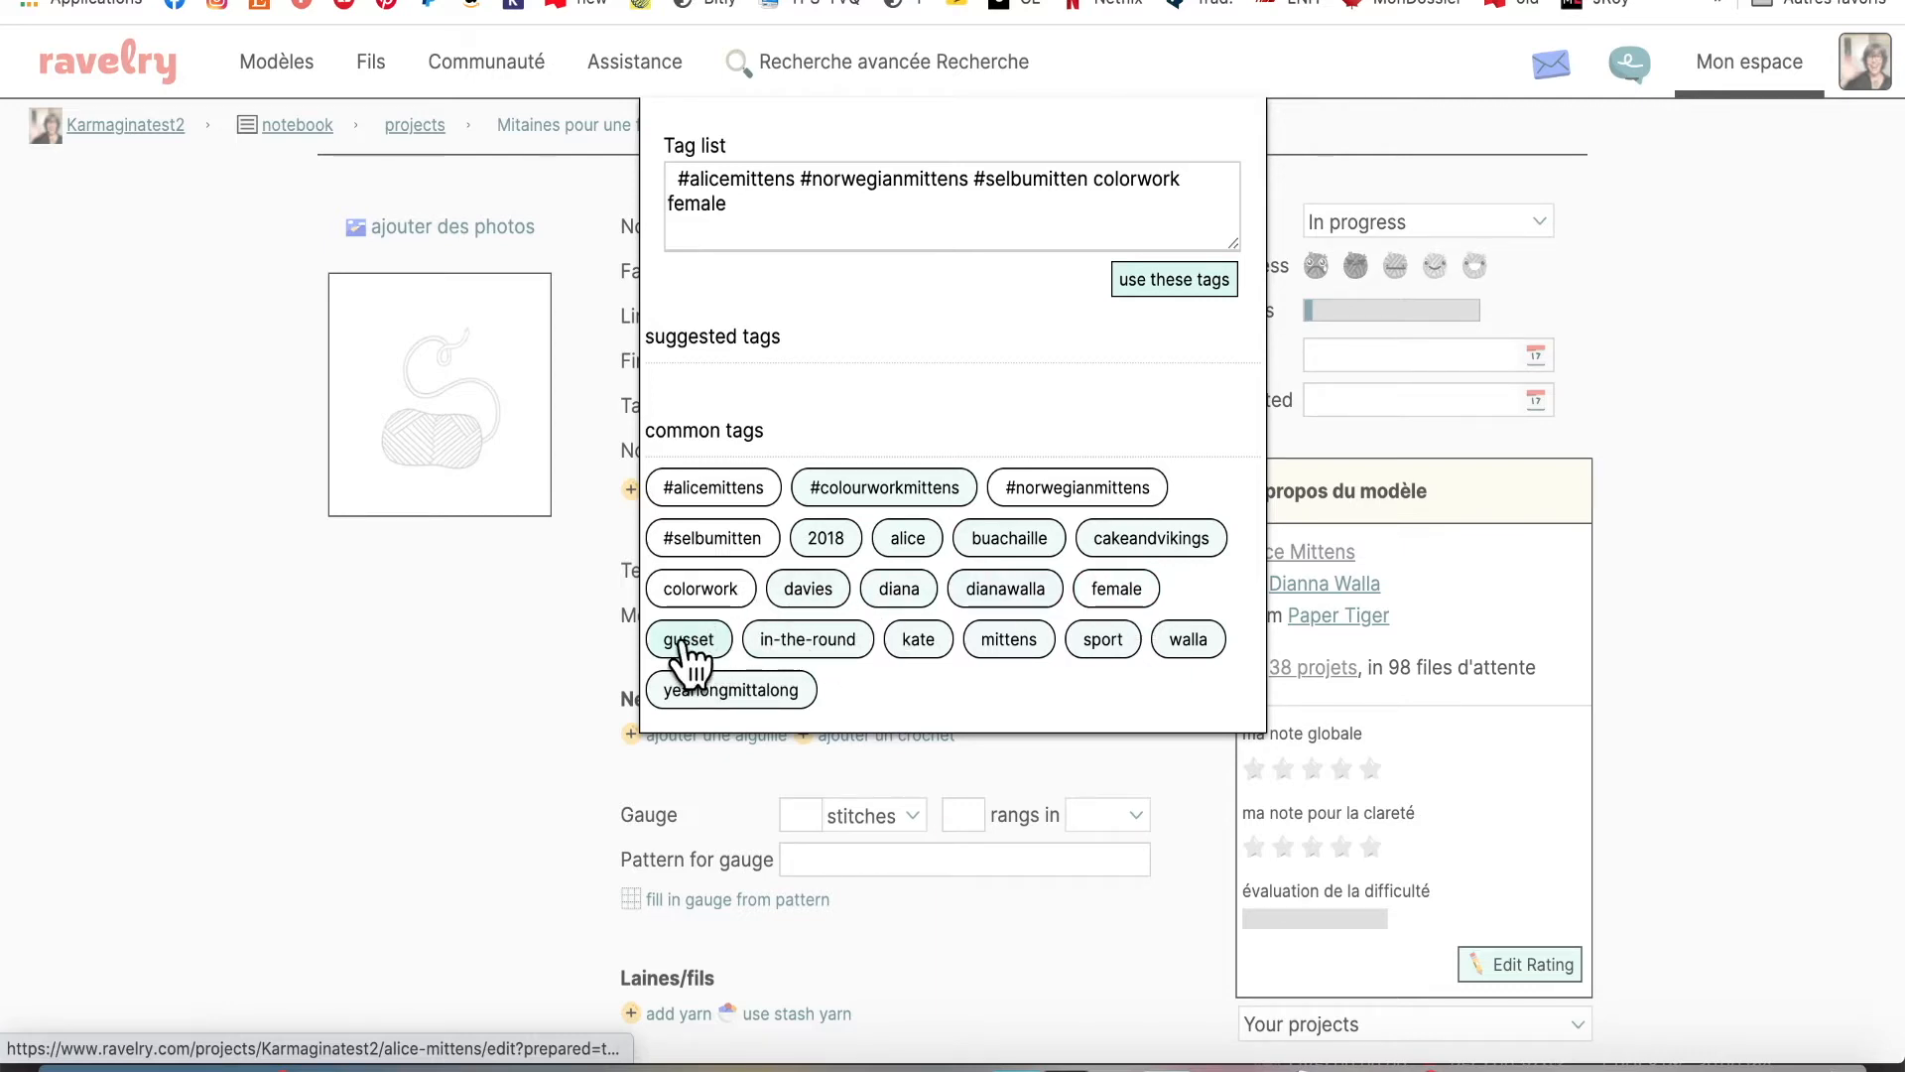
click(804, 637)
click(1017, 640)
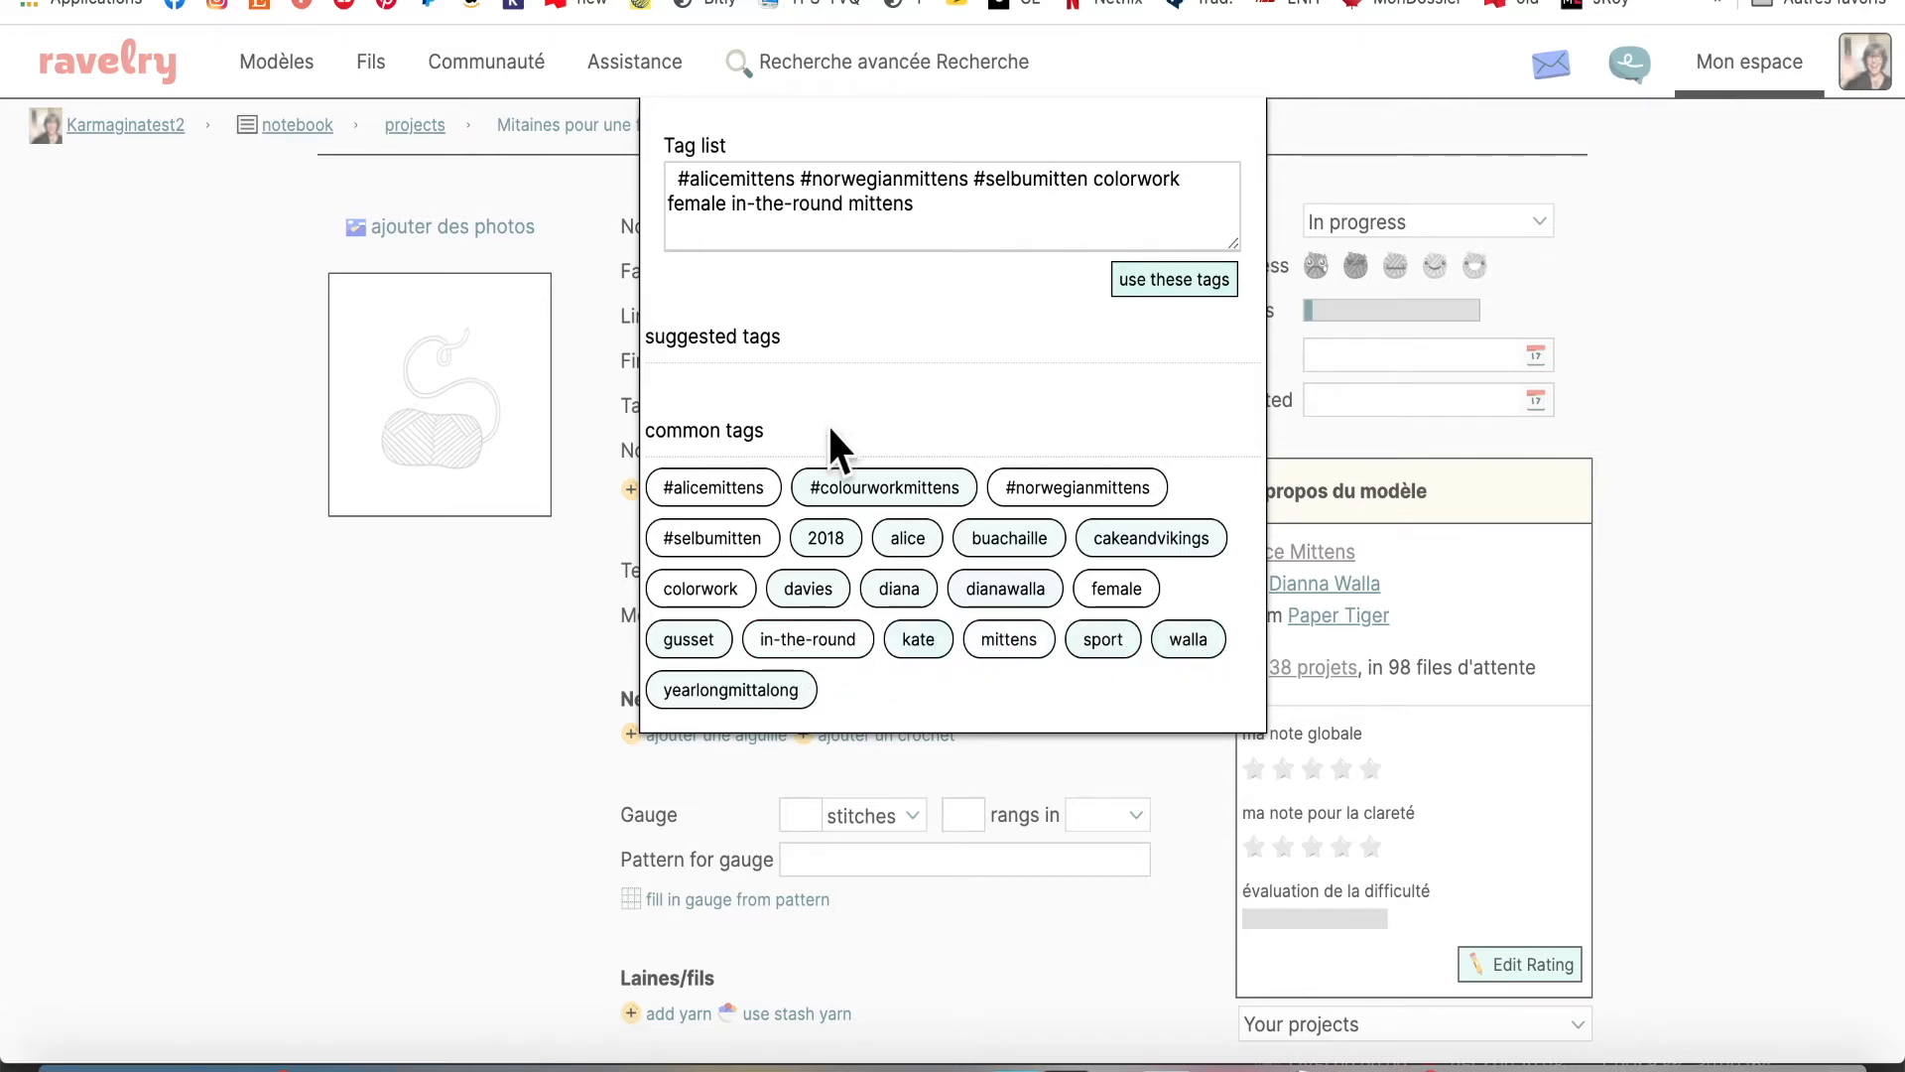
Append 'alpaga' to the tag list and apply the tags to Mots-clés
scroll(923, 258, up, 2)
click(962, 294)
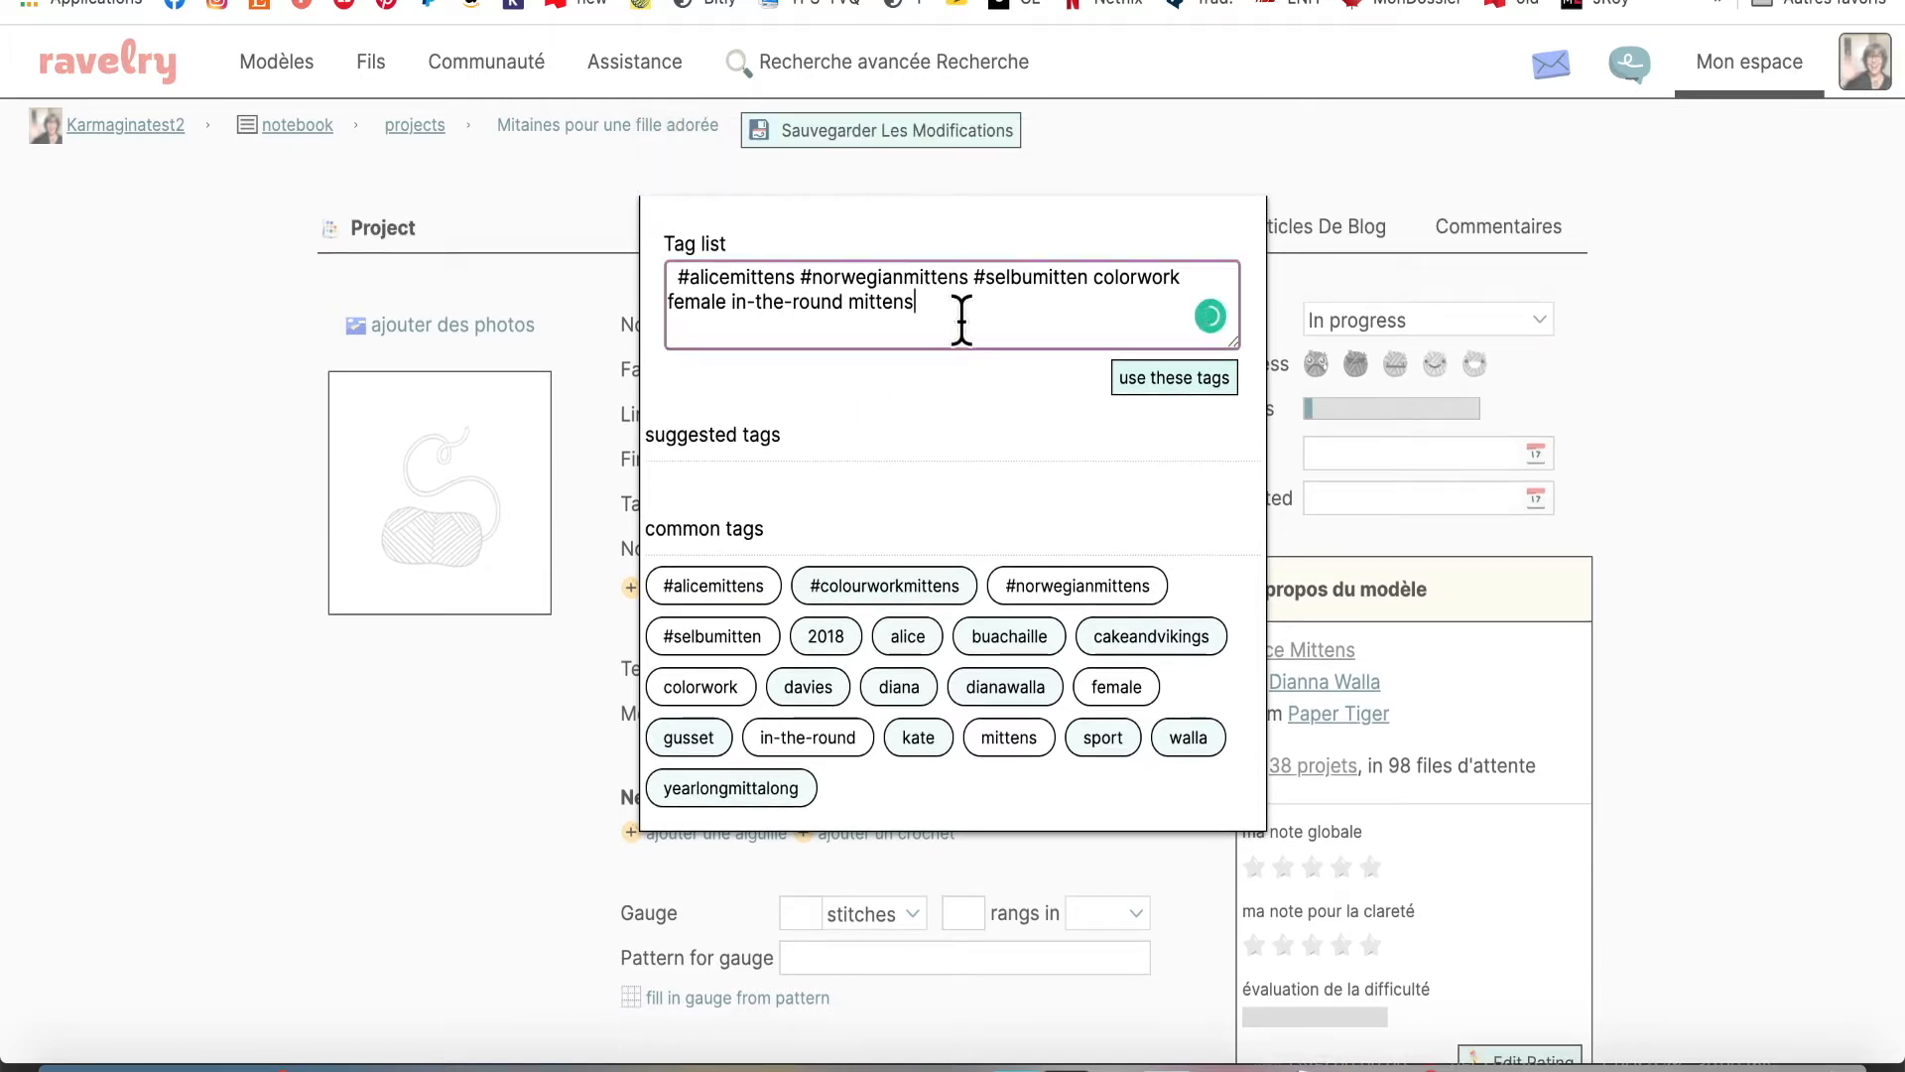
text(alpaga)
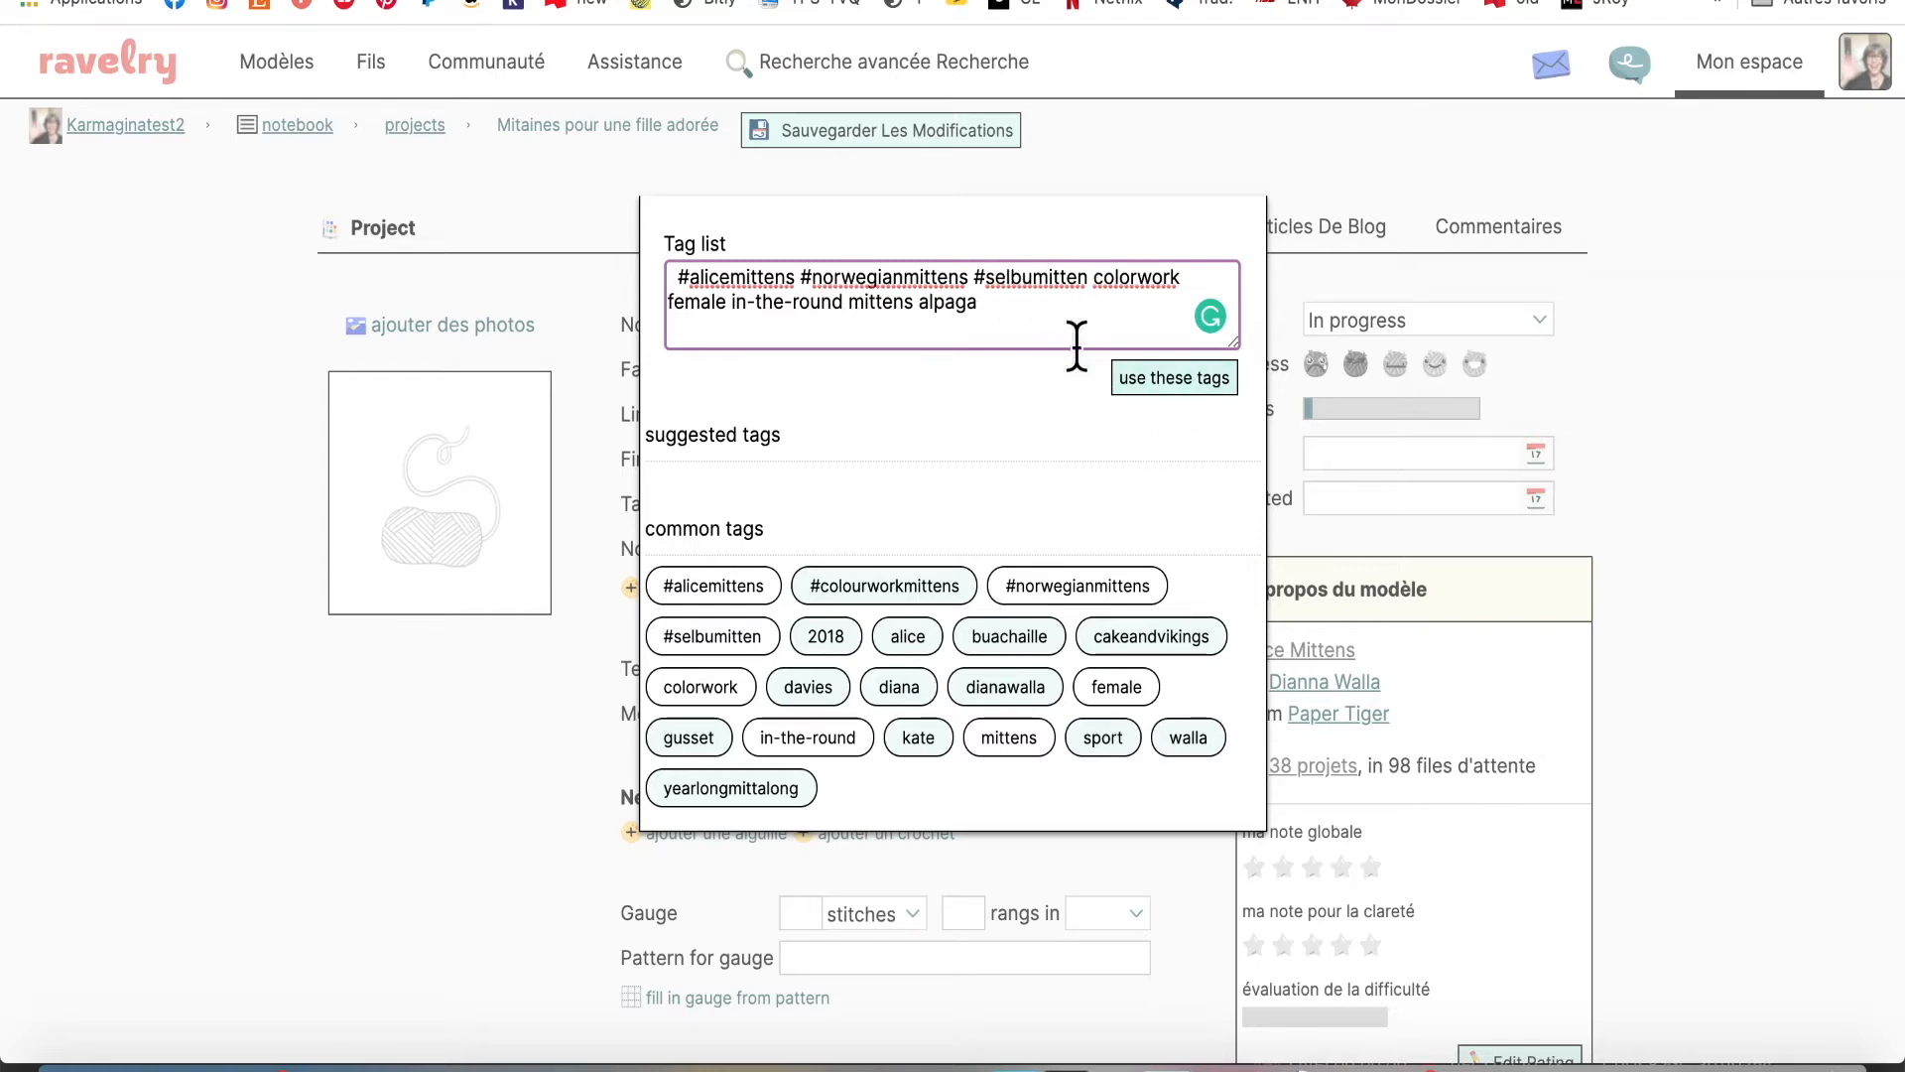
click(1179, 377)
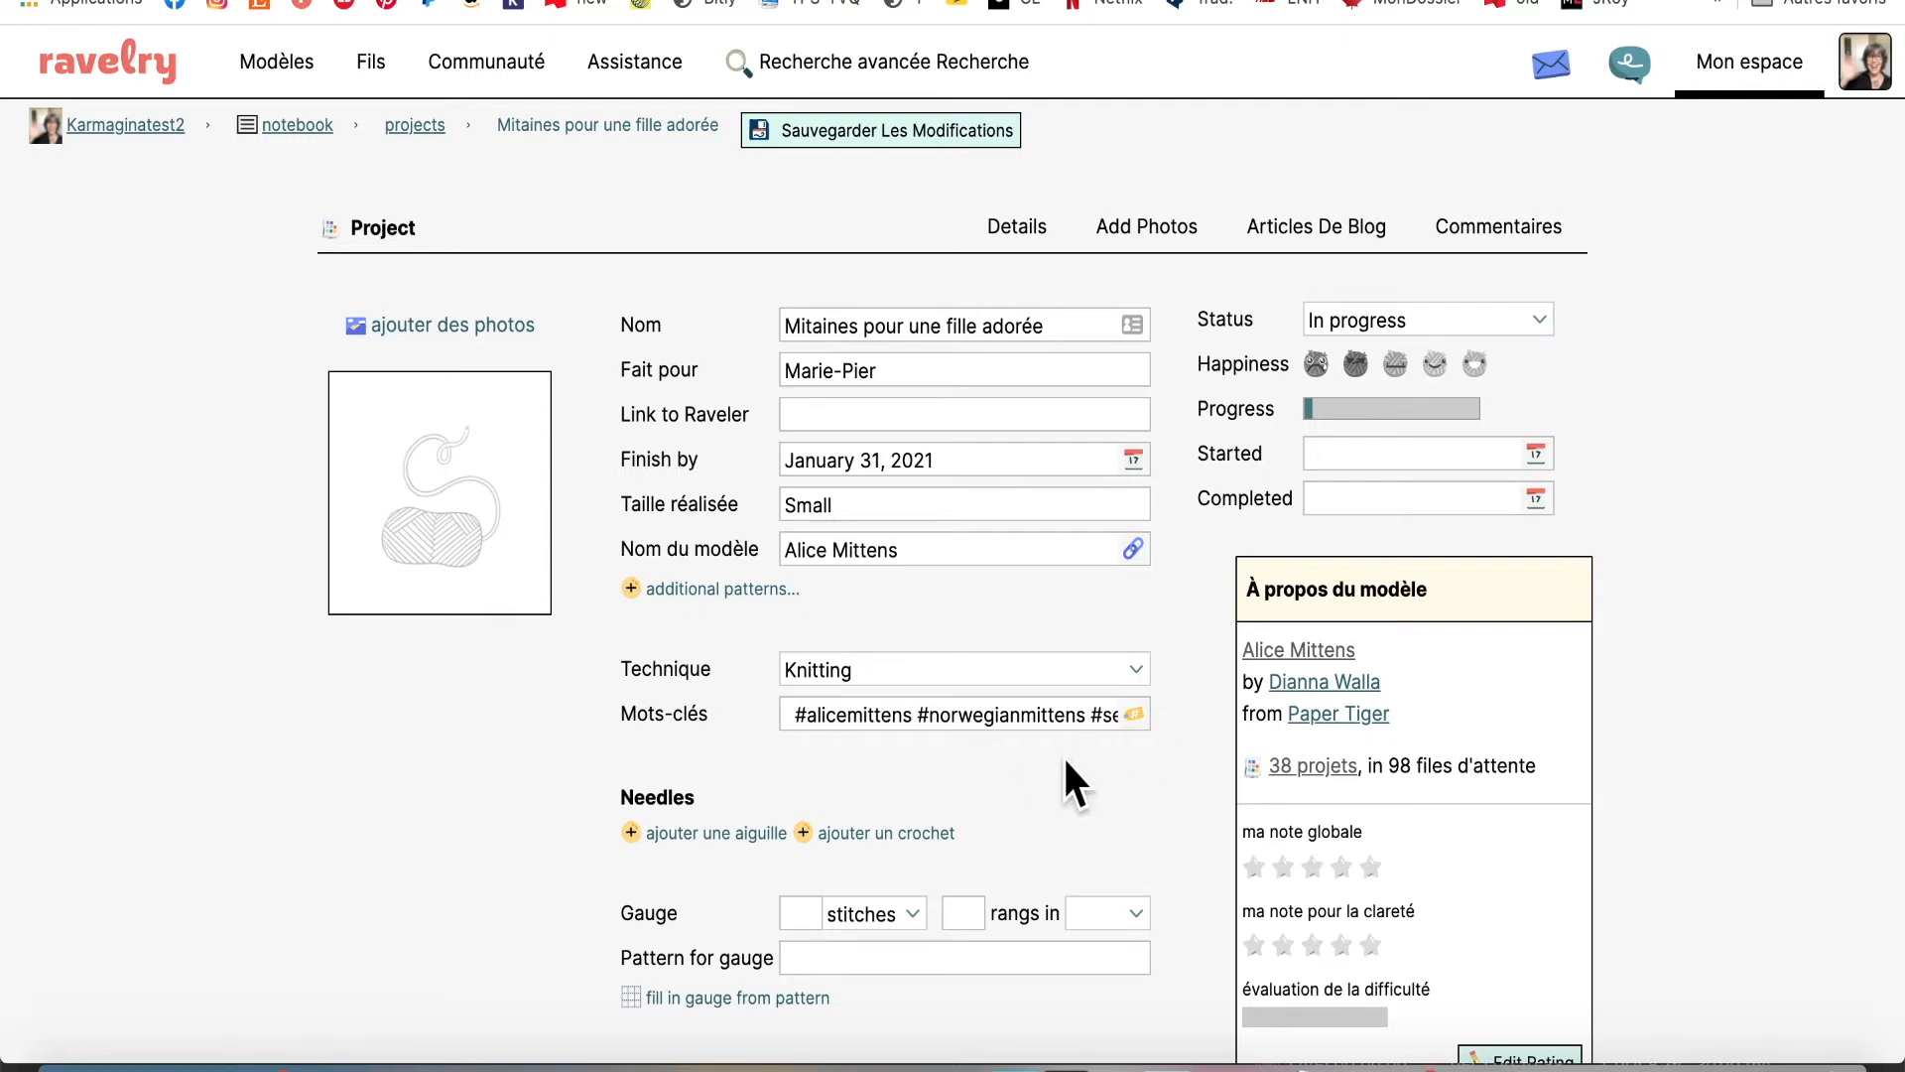
Add two needle entries under Needles: US 2½ - 3.0 mm and US 4 - 3.5 mm
scroll(1063, 754, down, 3)
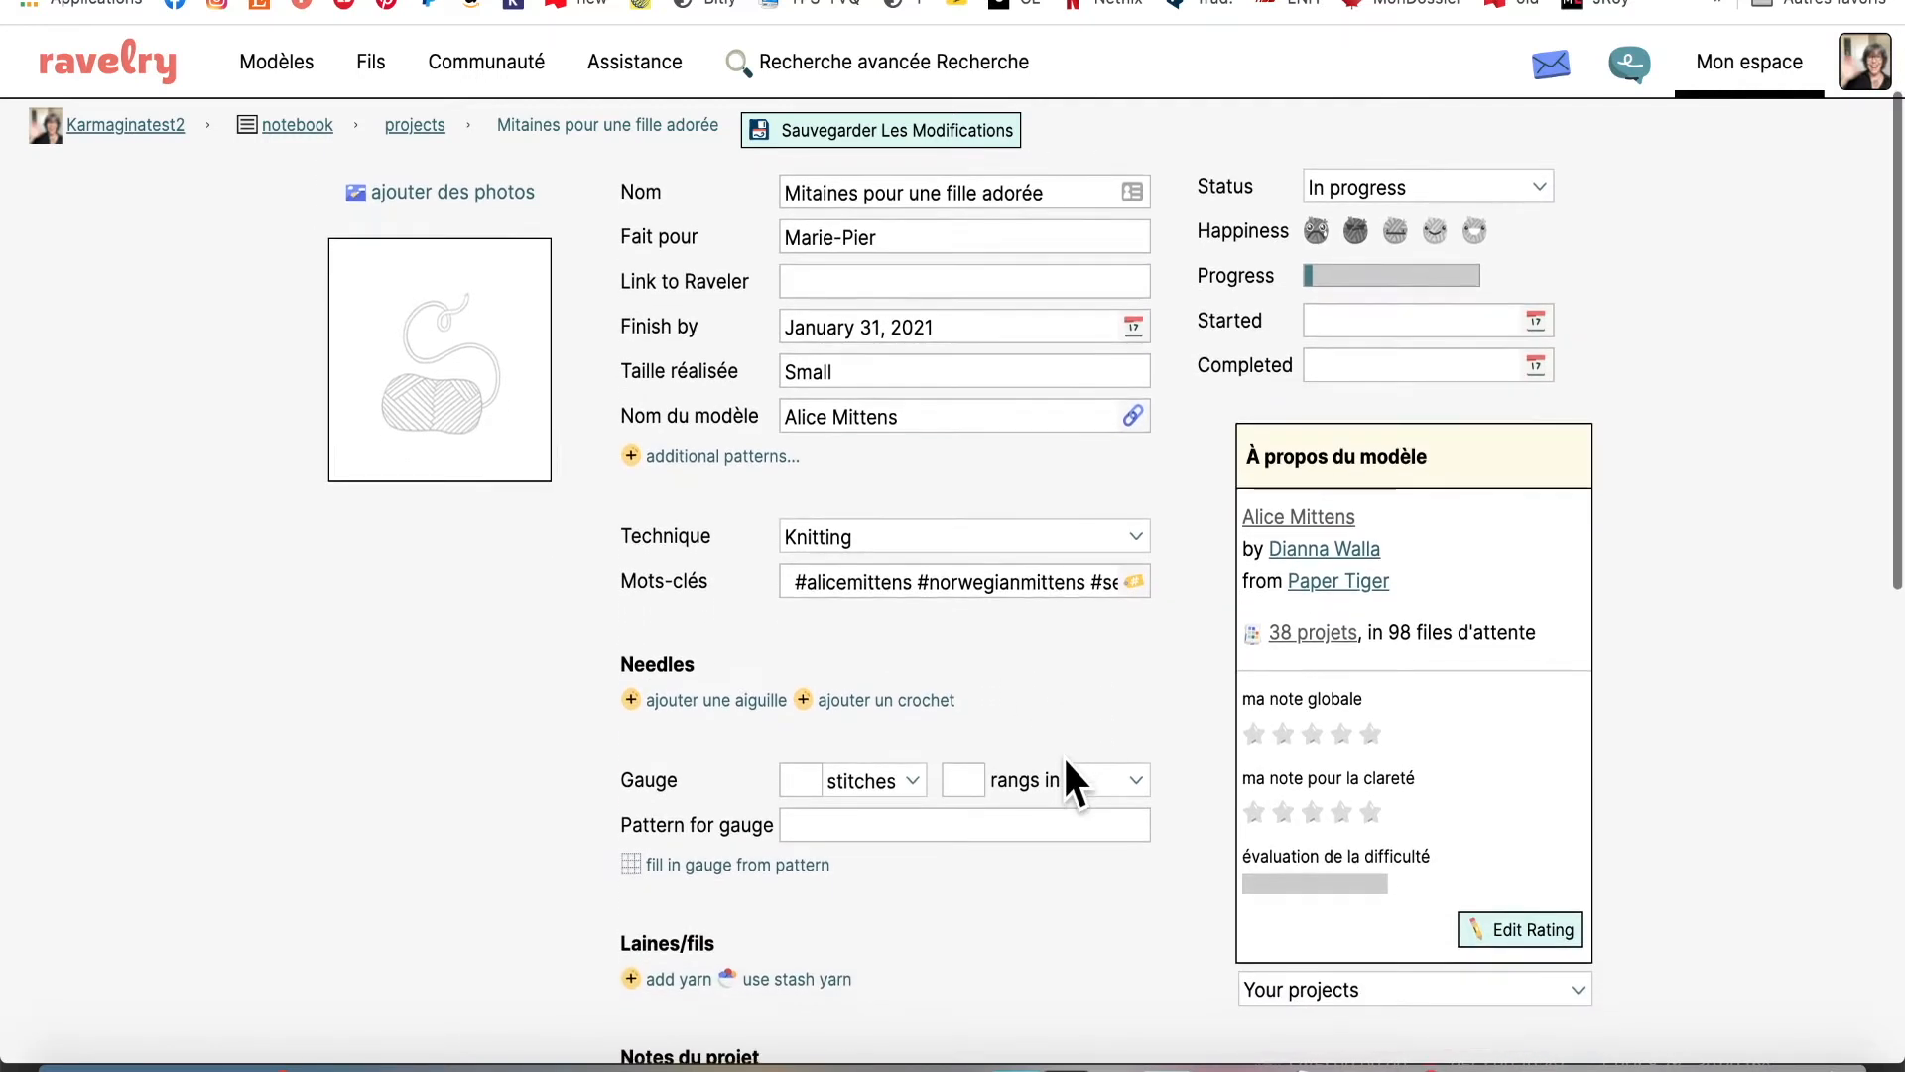
scroll(1067, 761, down, 1)
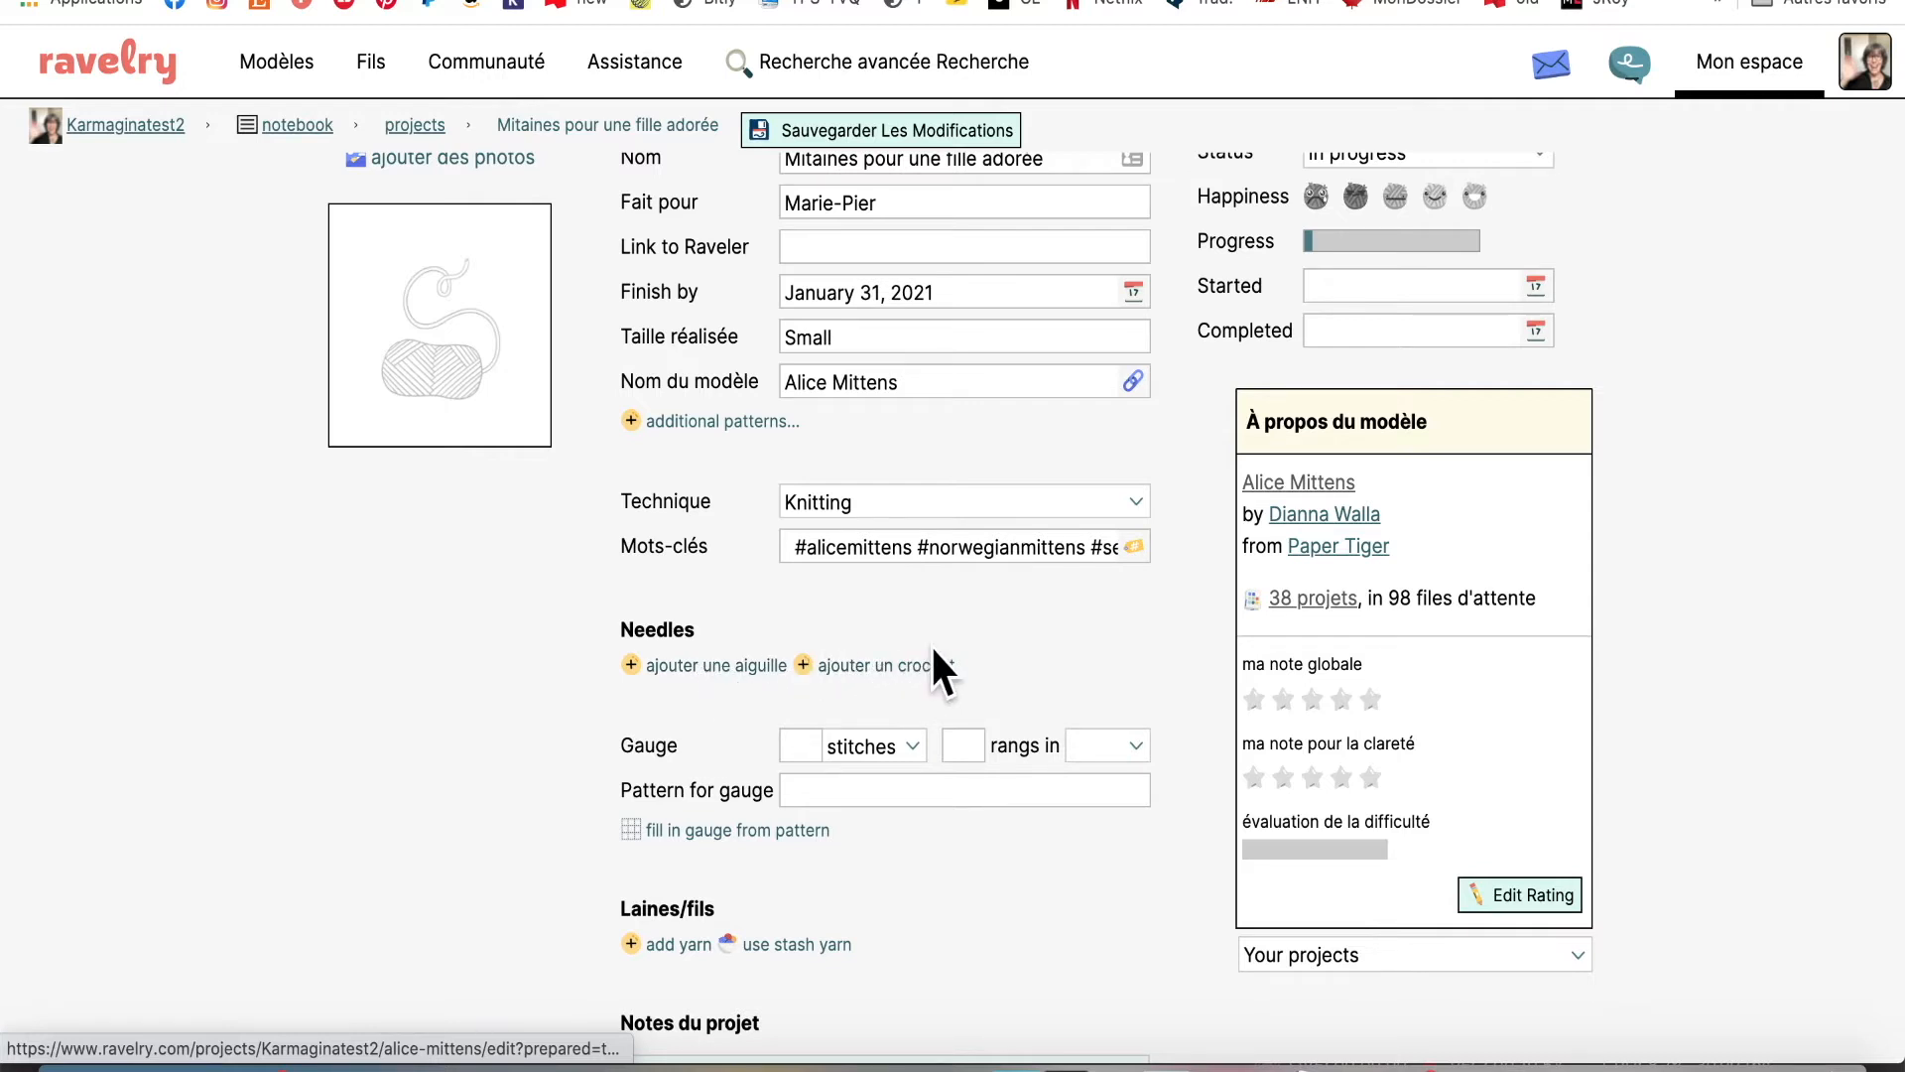
click(705, 667)
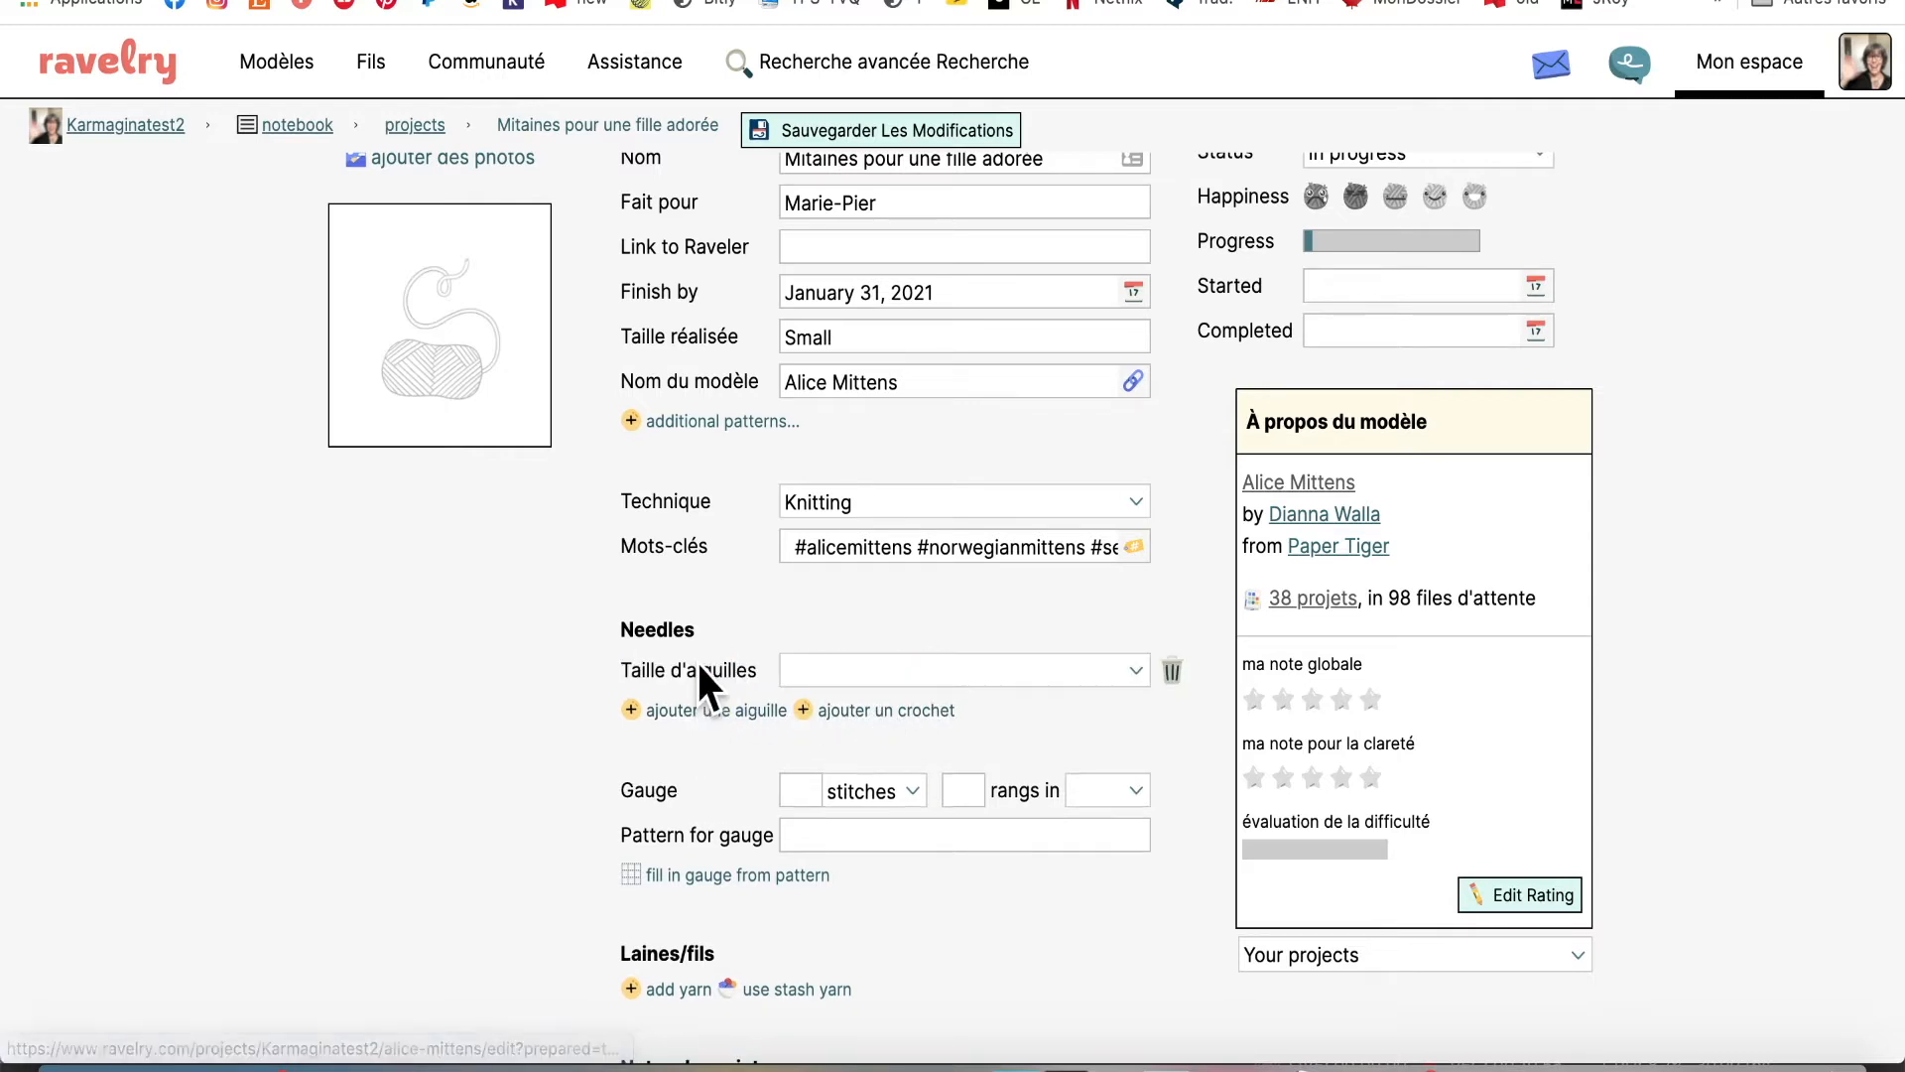
click(1137, 665)
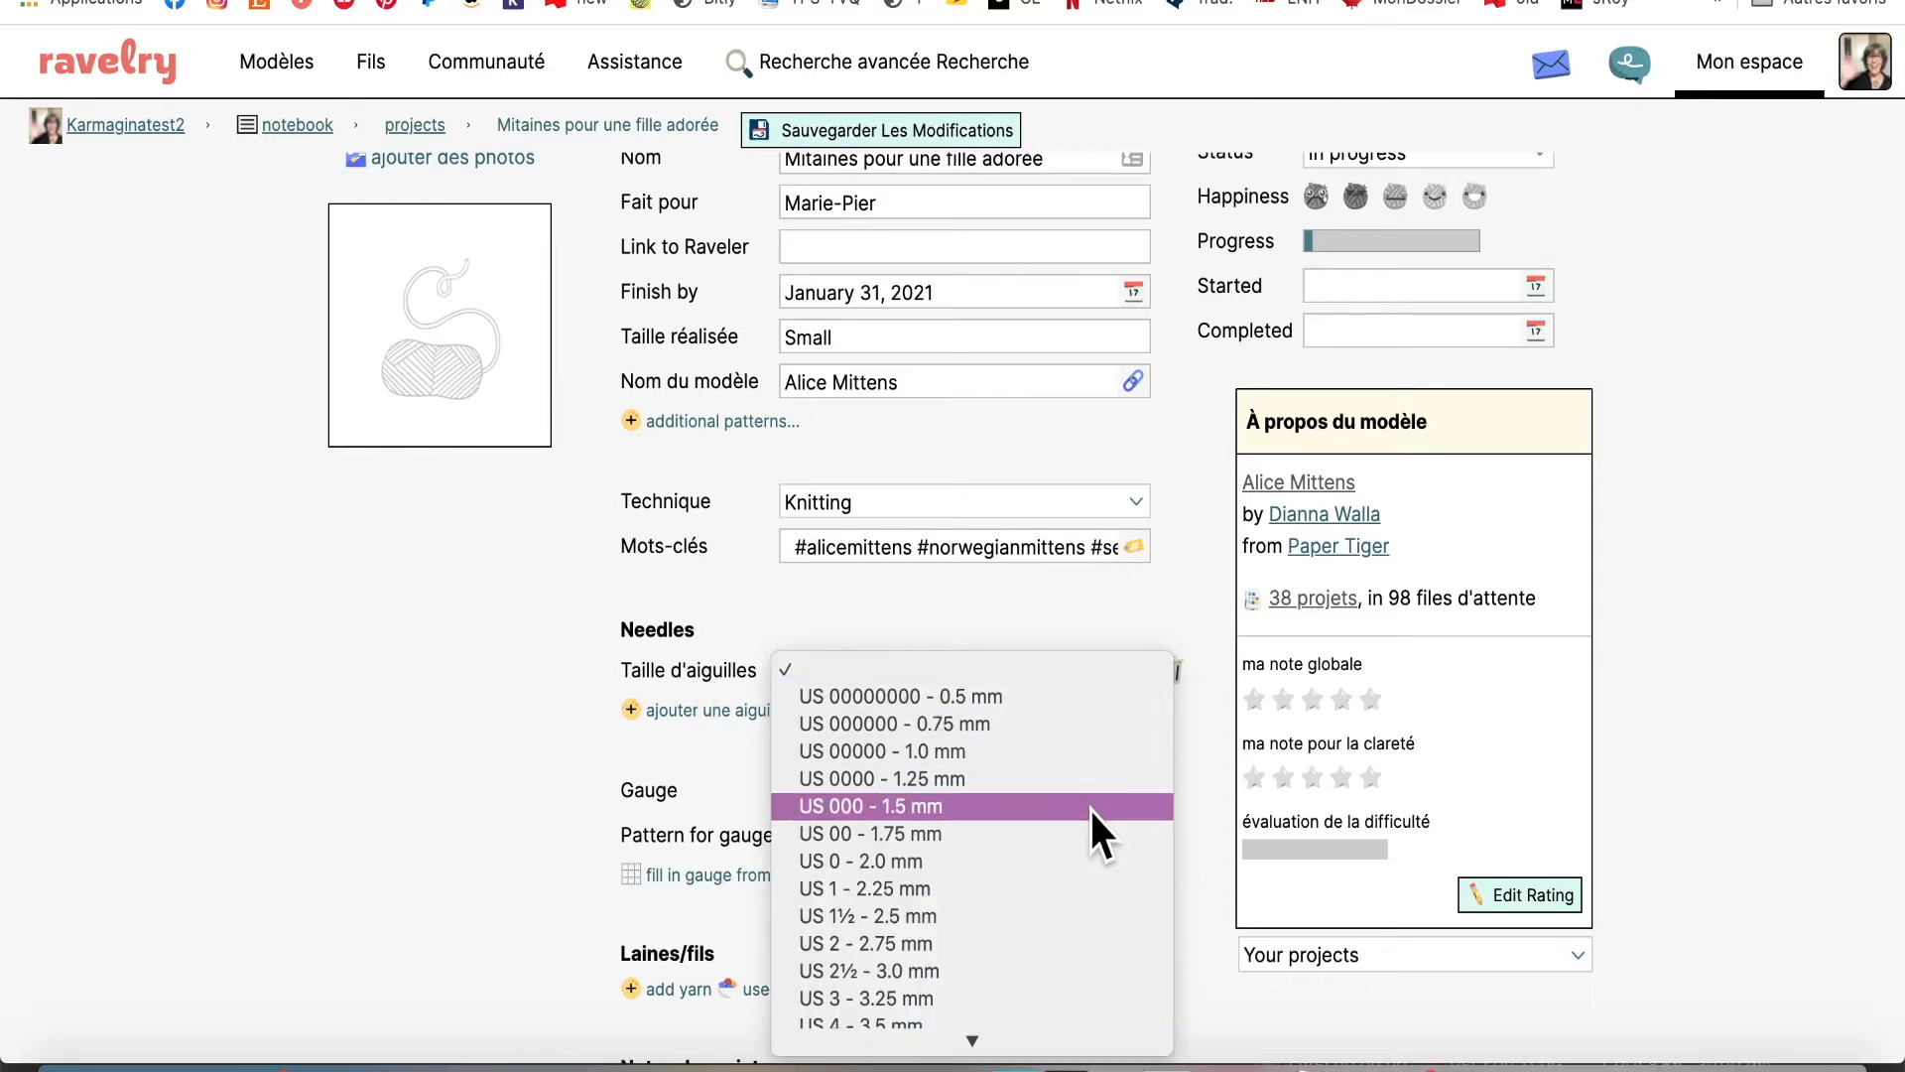
scroll(1089, 807, down, 5)
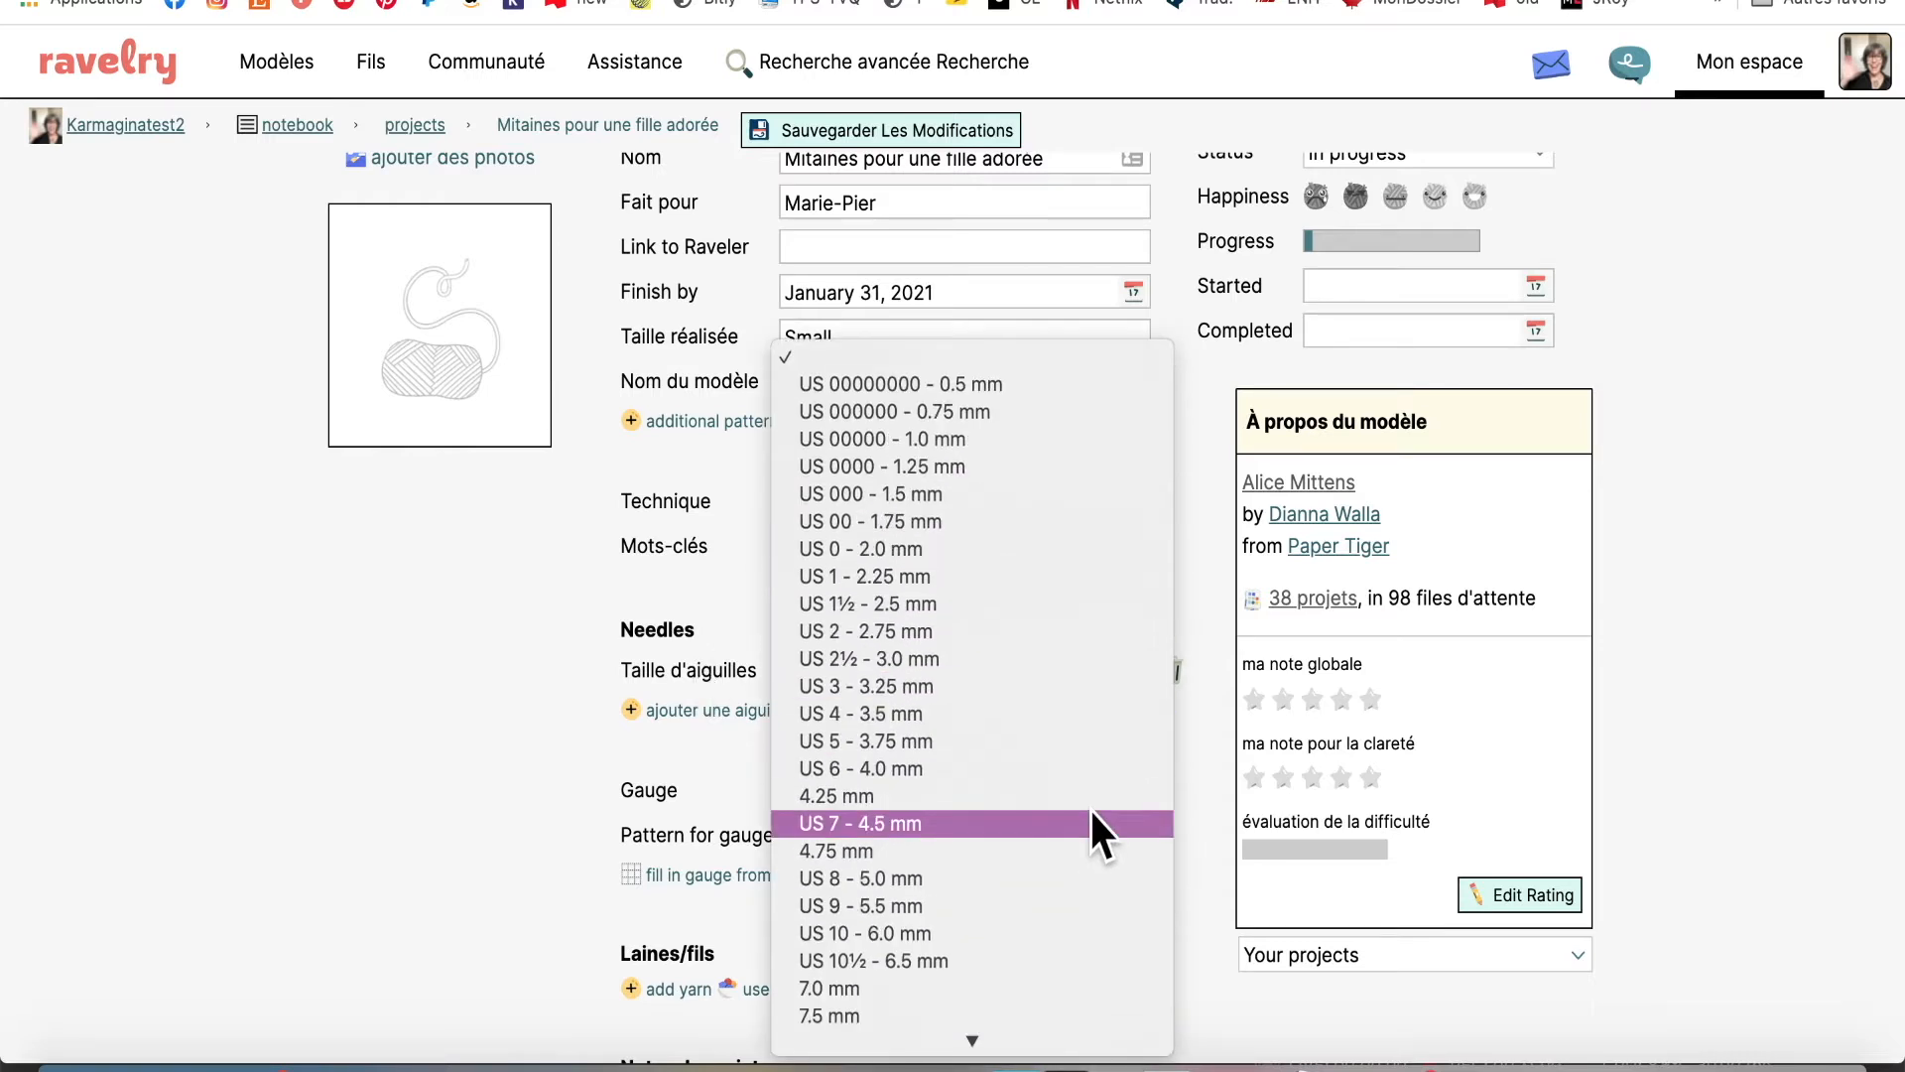
click(996, 659)
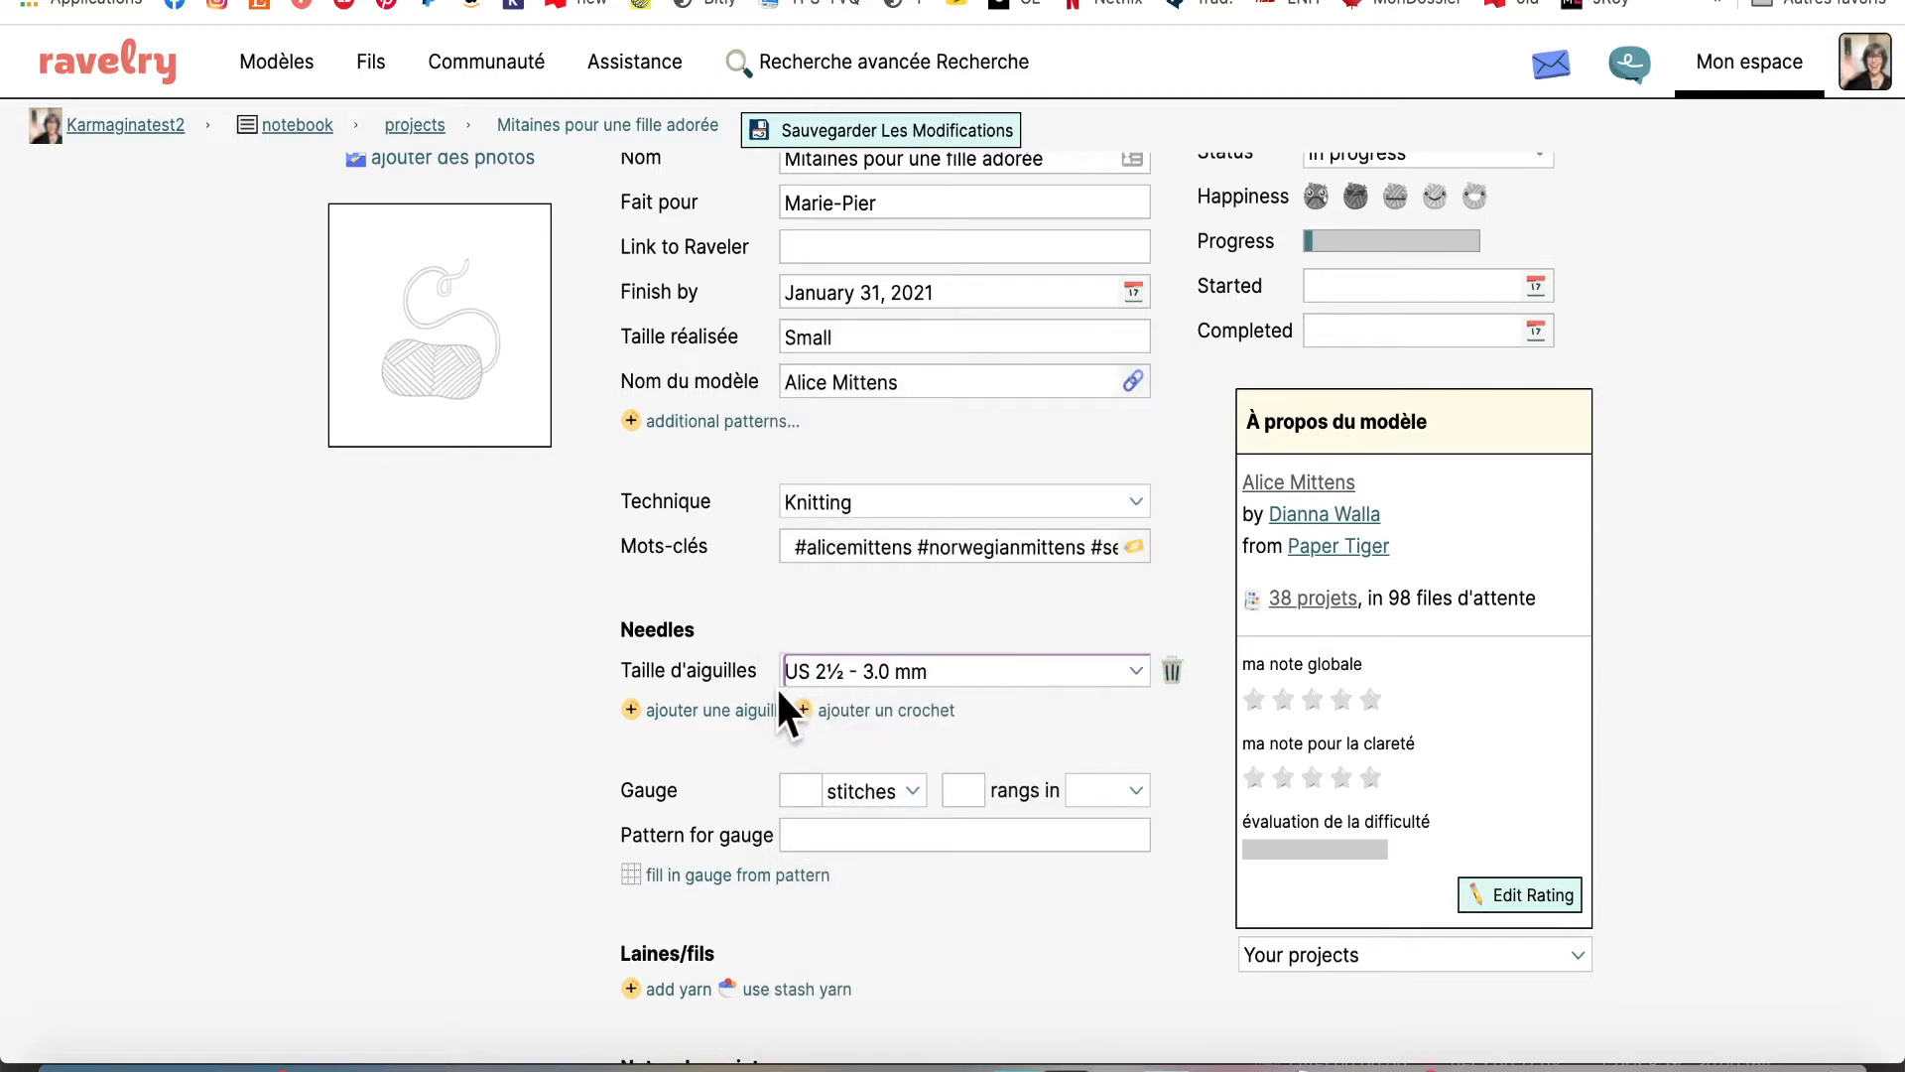
click(707, 711)
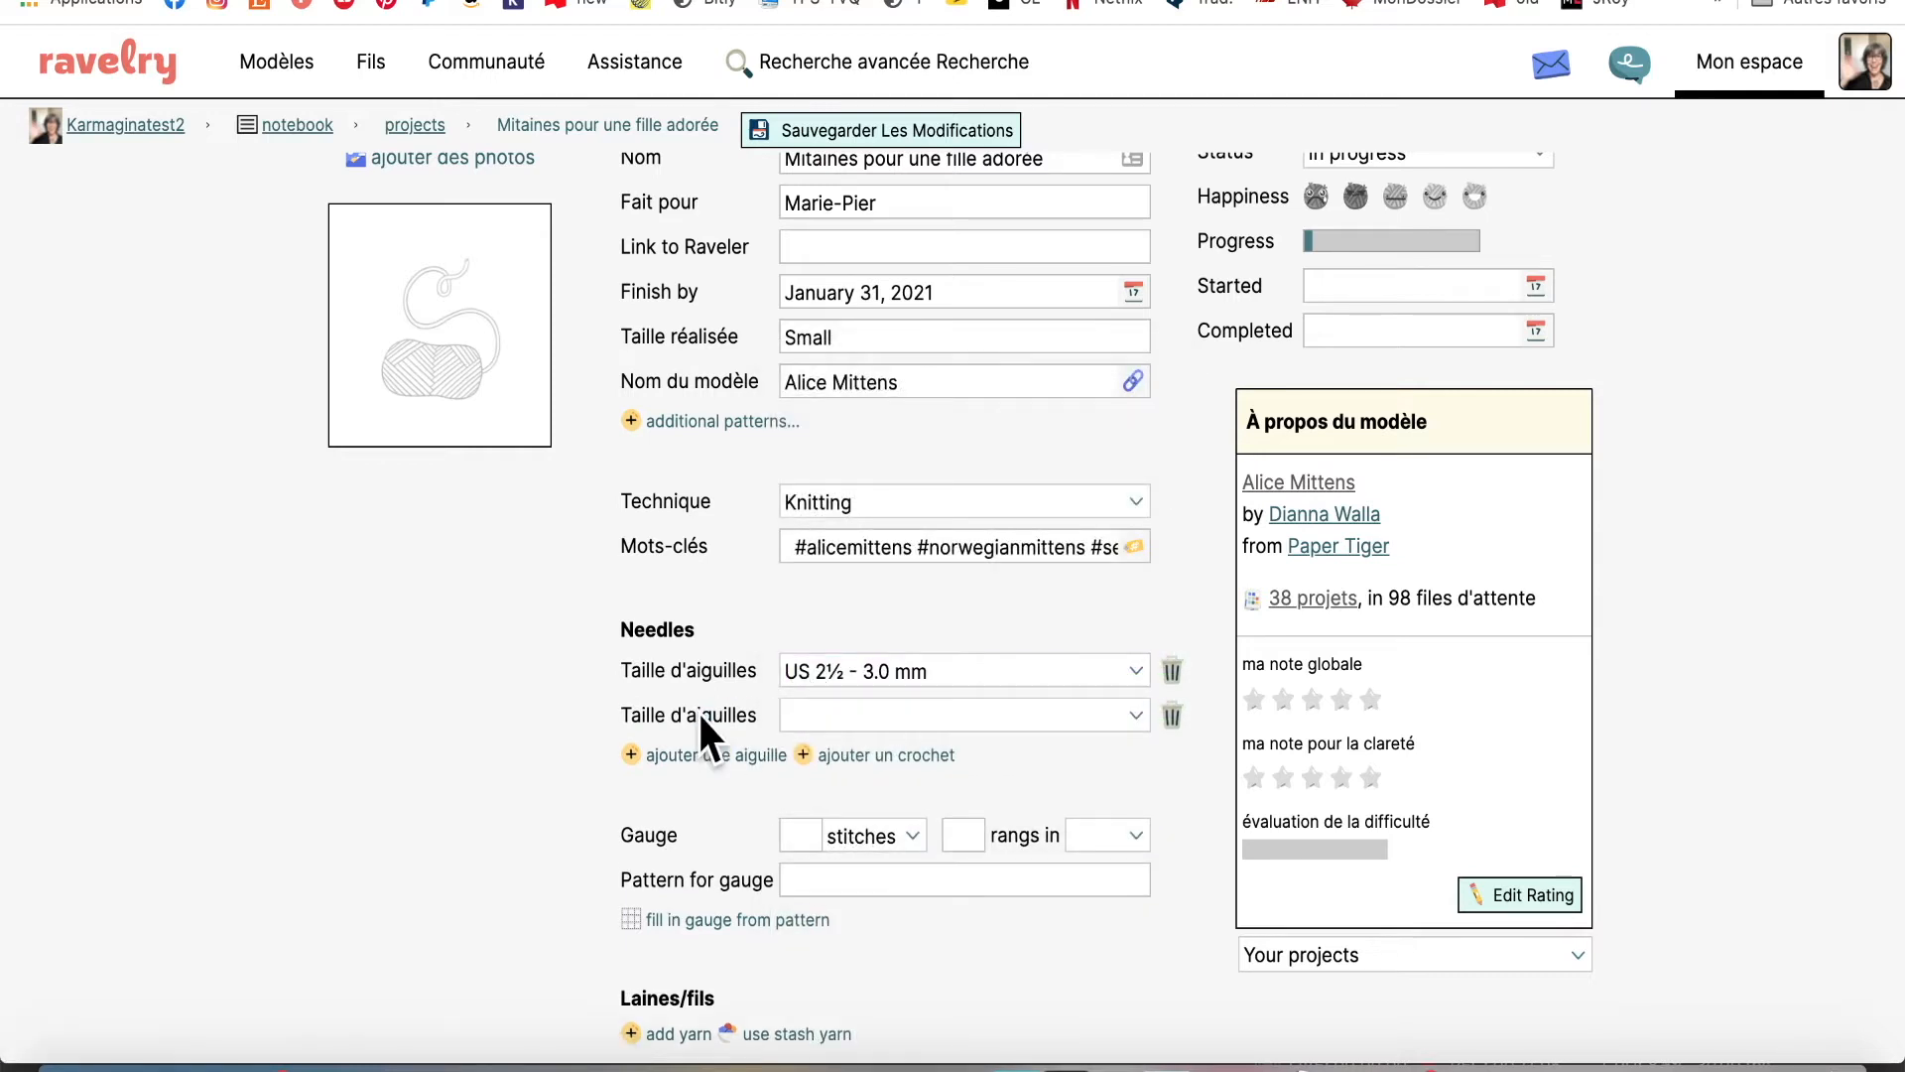
click(1135, 714)
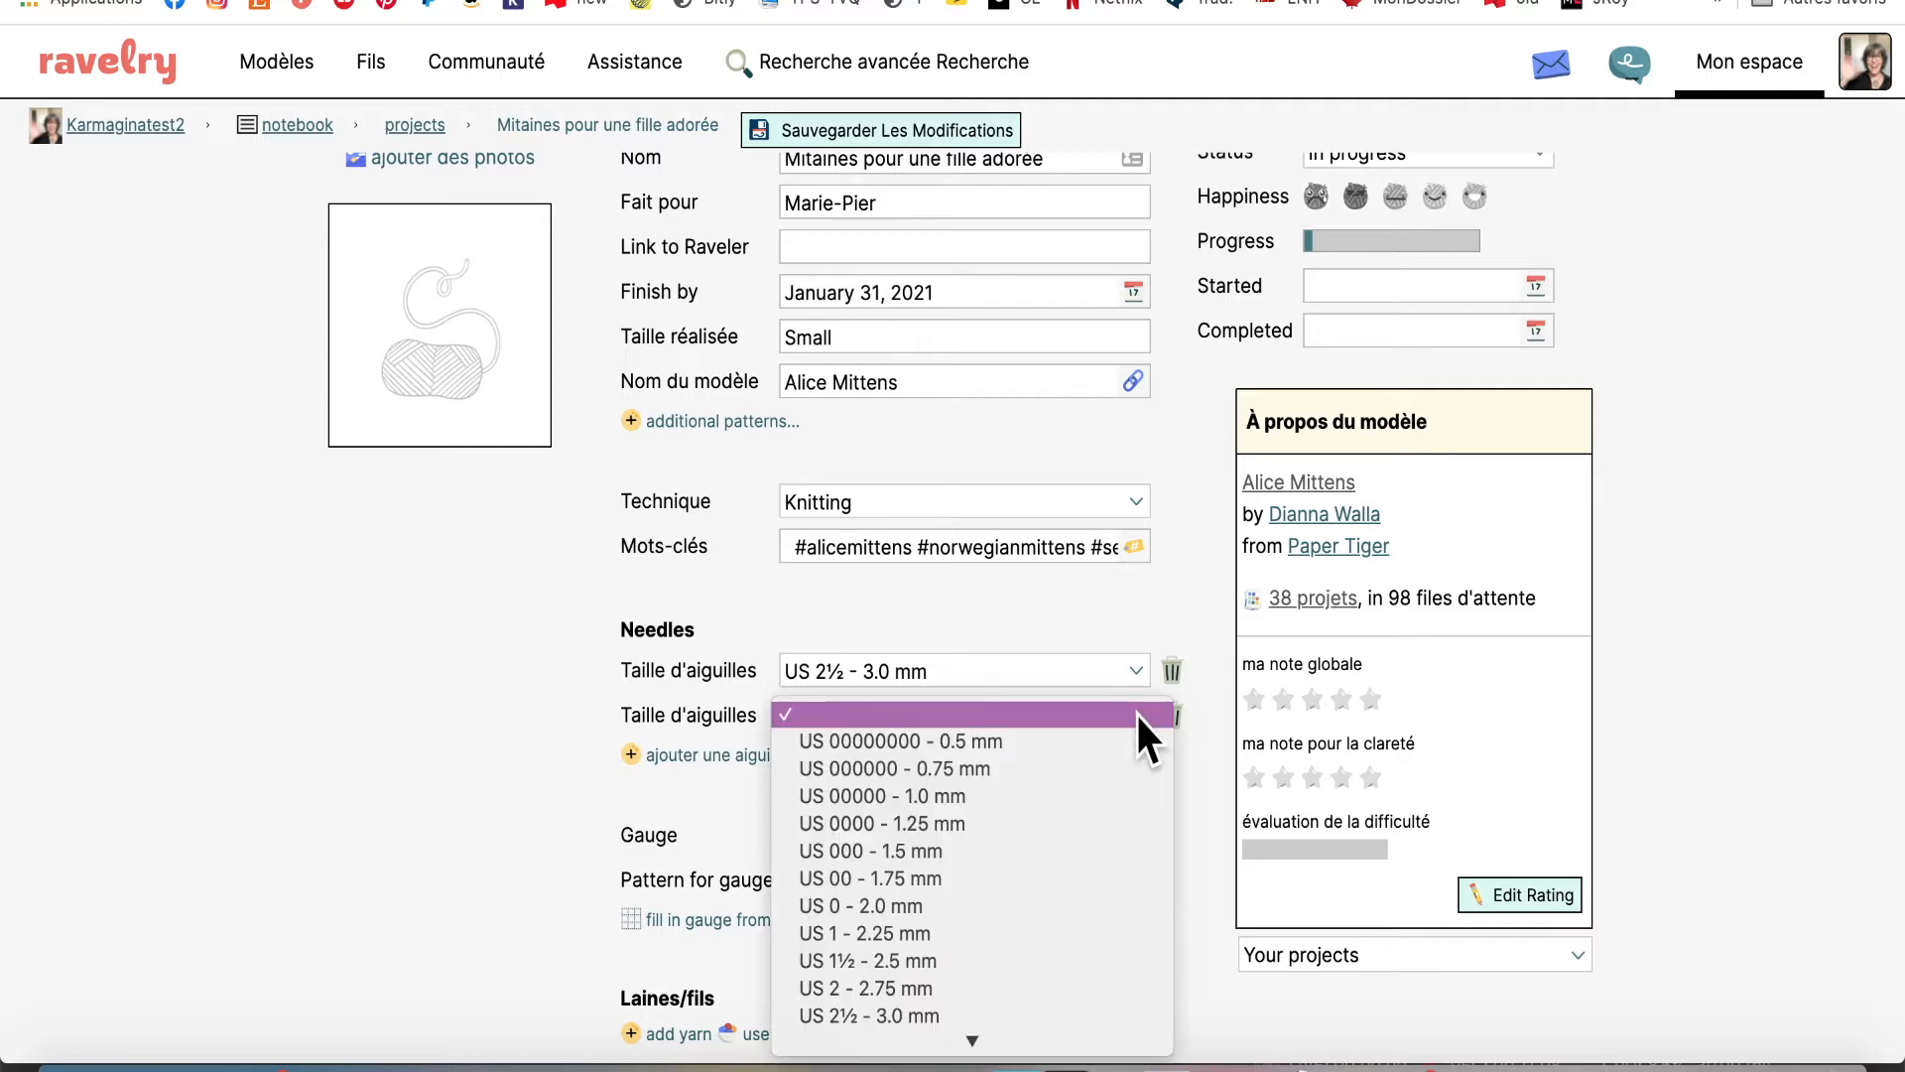
scroll(1086, 818, down, 2)
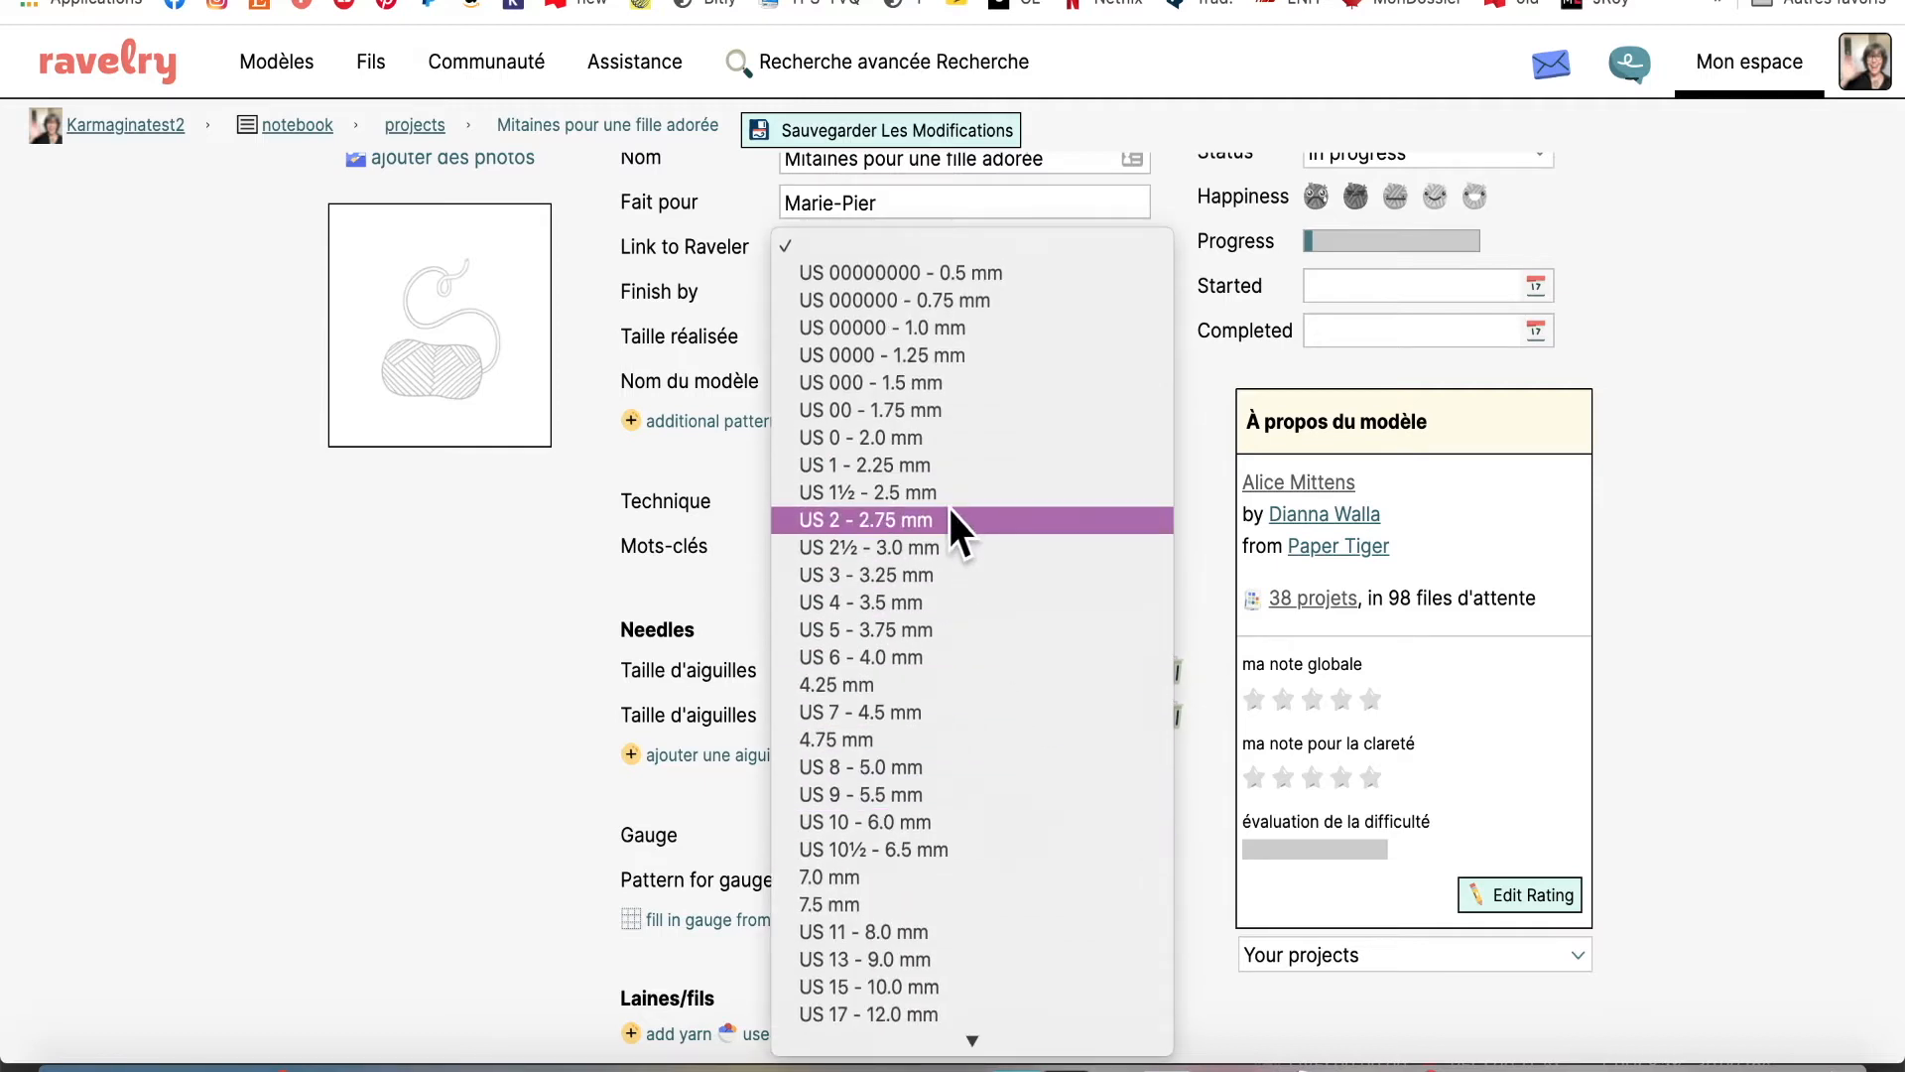
click(917, 600)
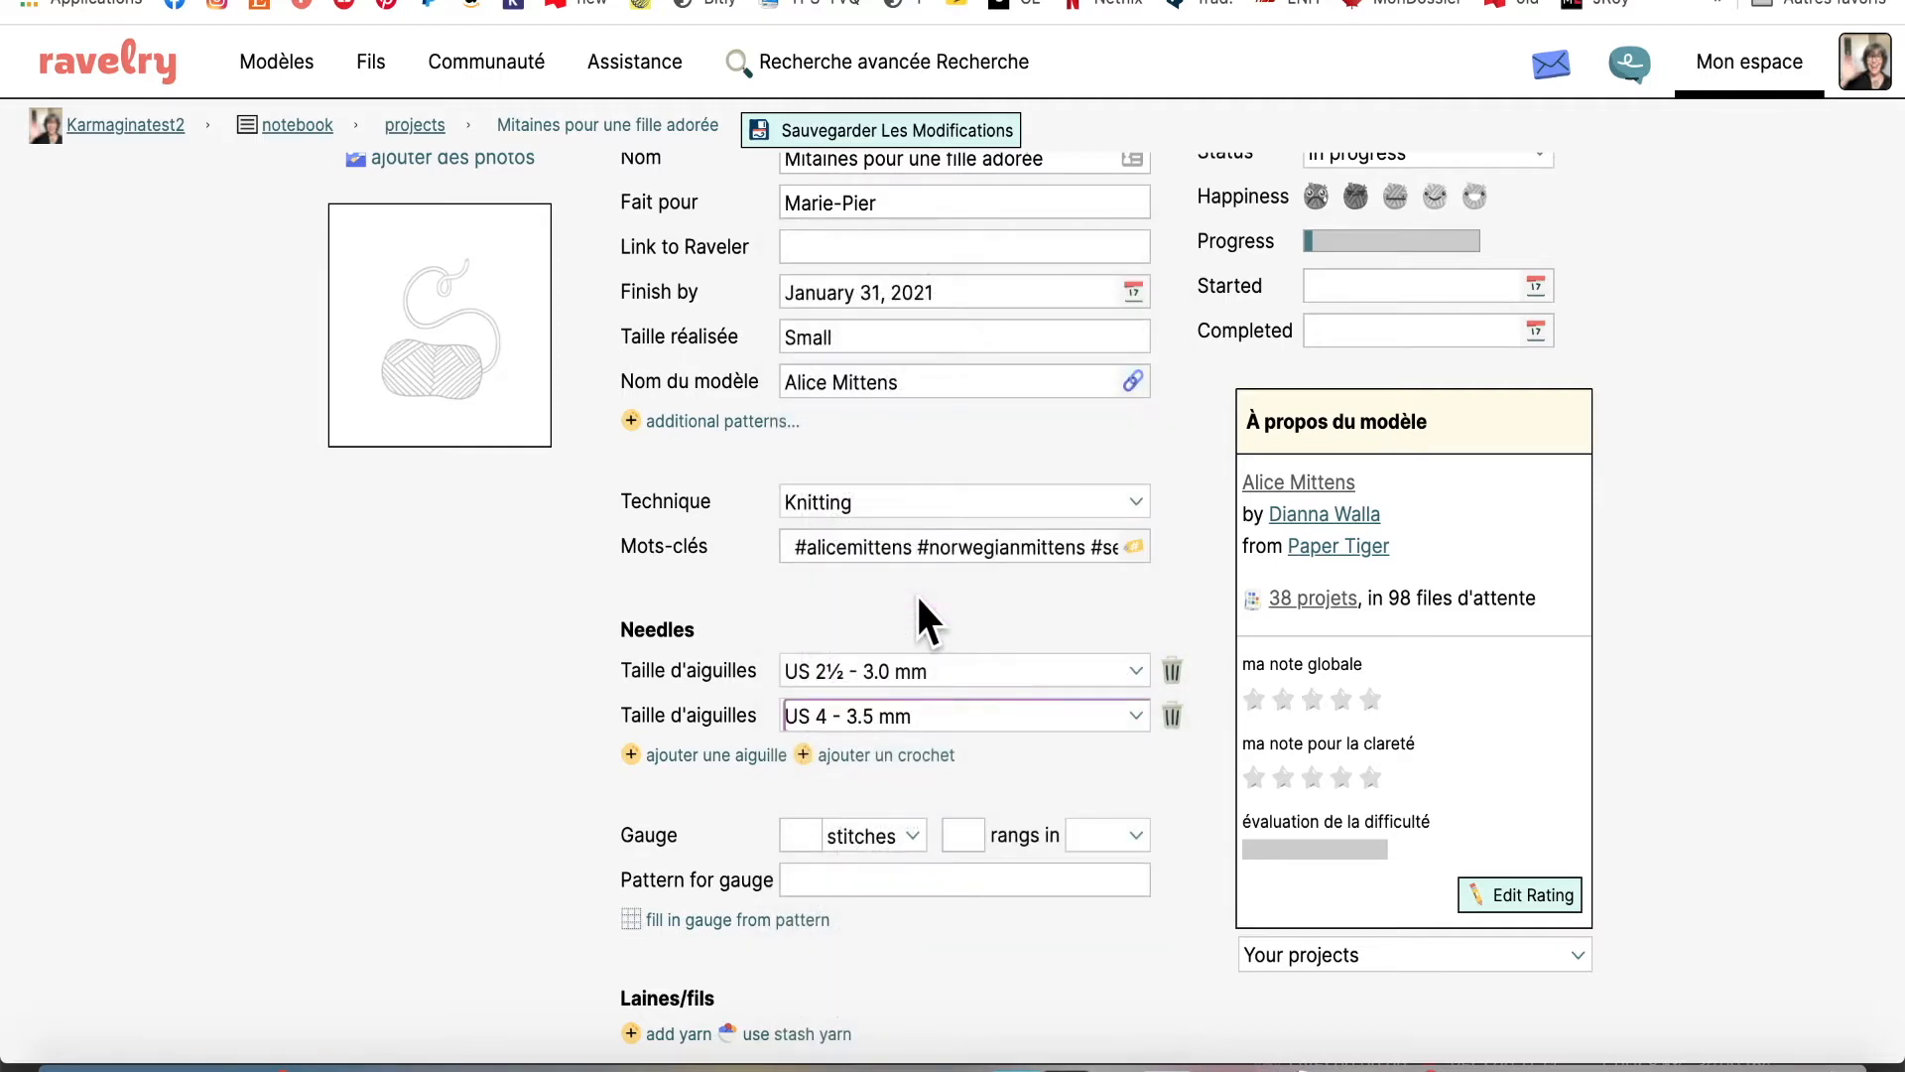
click(570, 710)
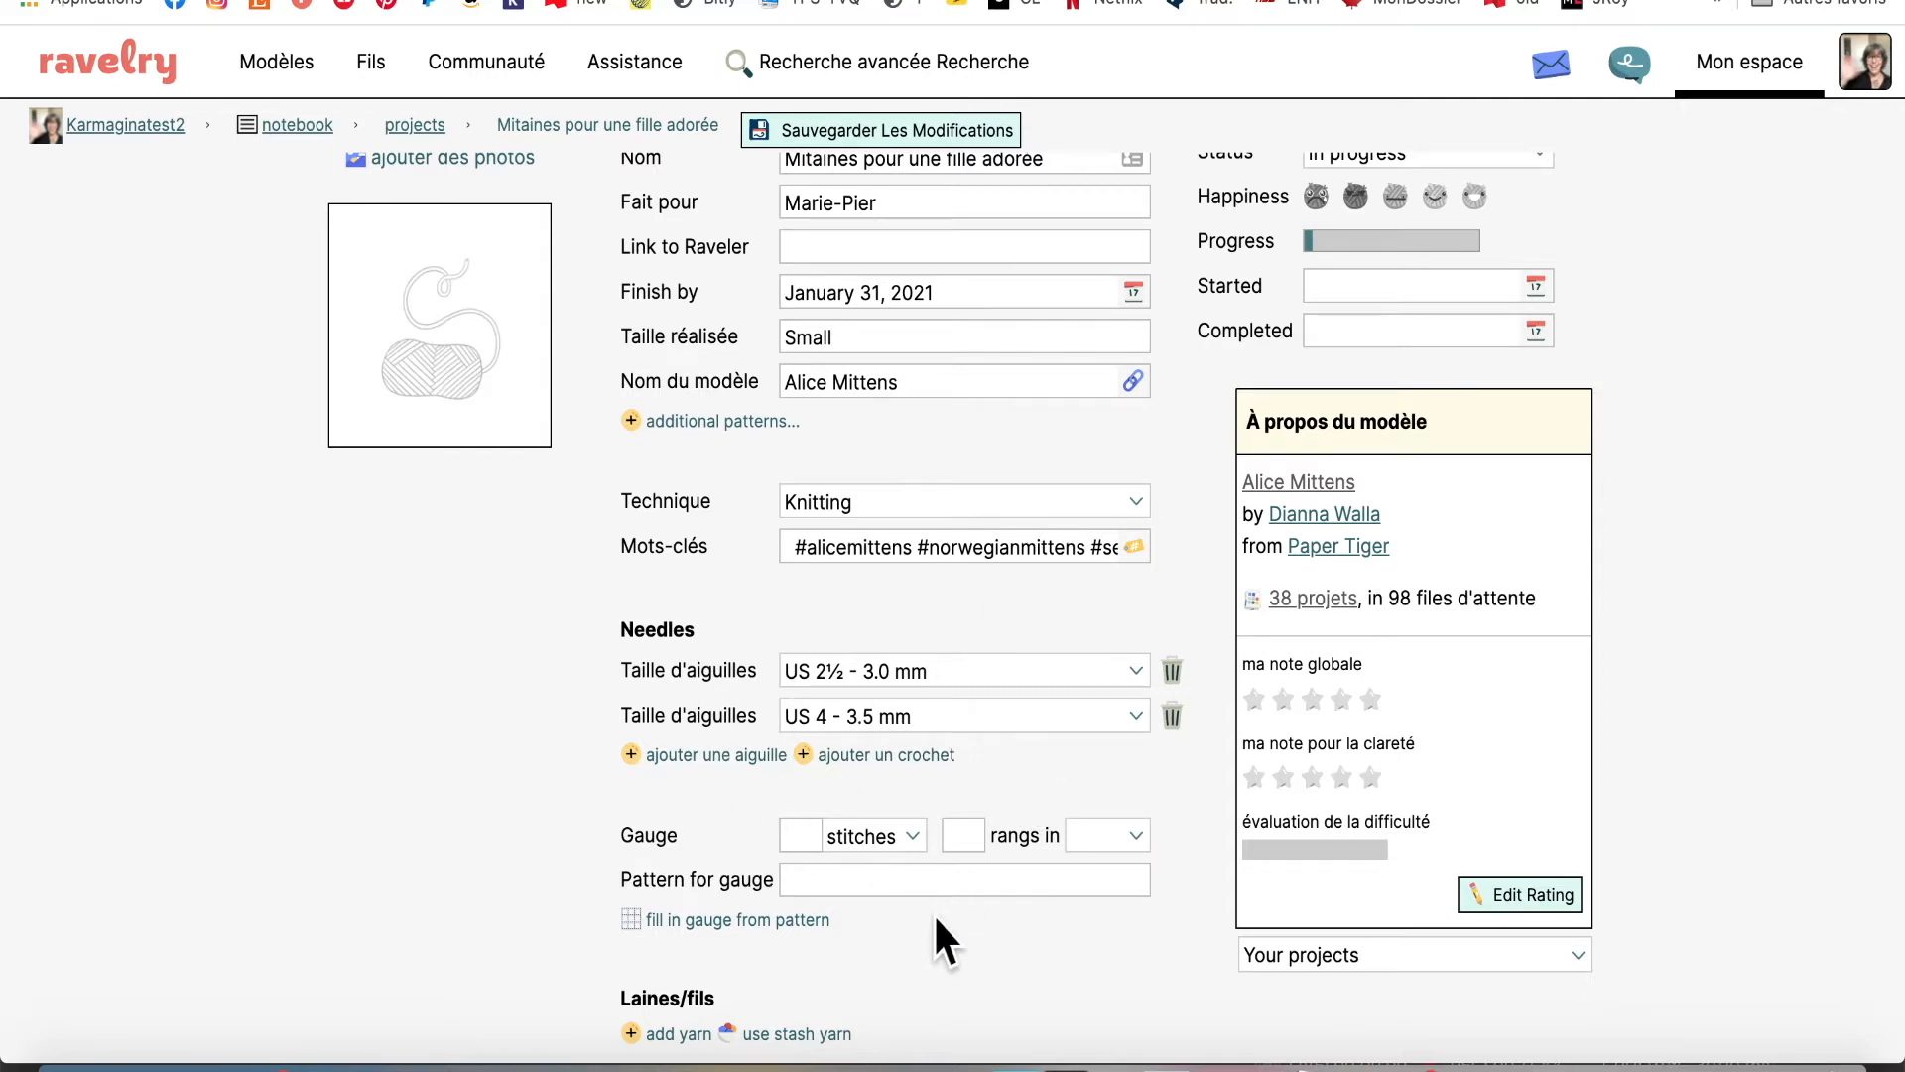
Fill the gauge from the pattern: 26 stitches, 27 rows in 4" on larger needles
scroll(918, 943, down, 2)
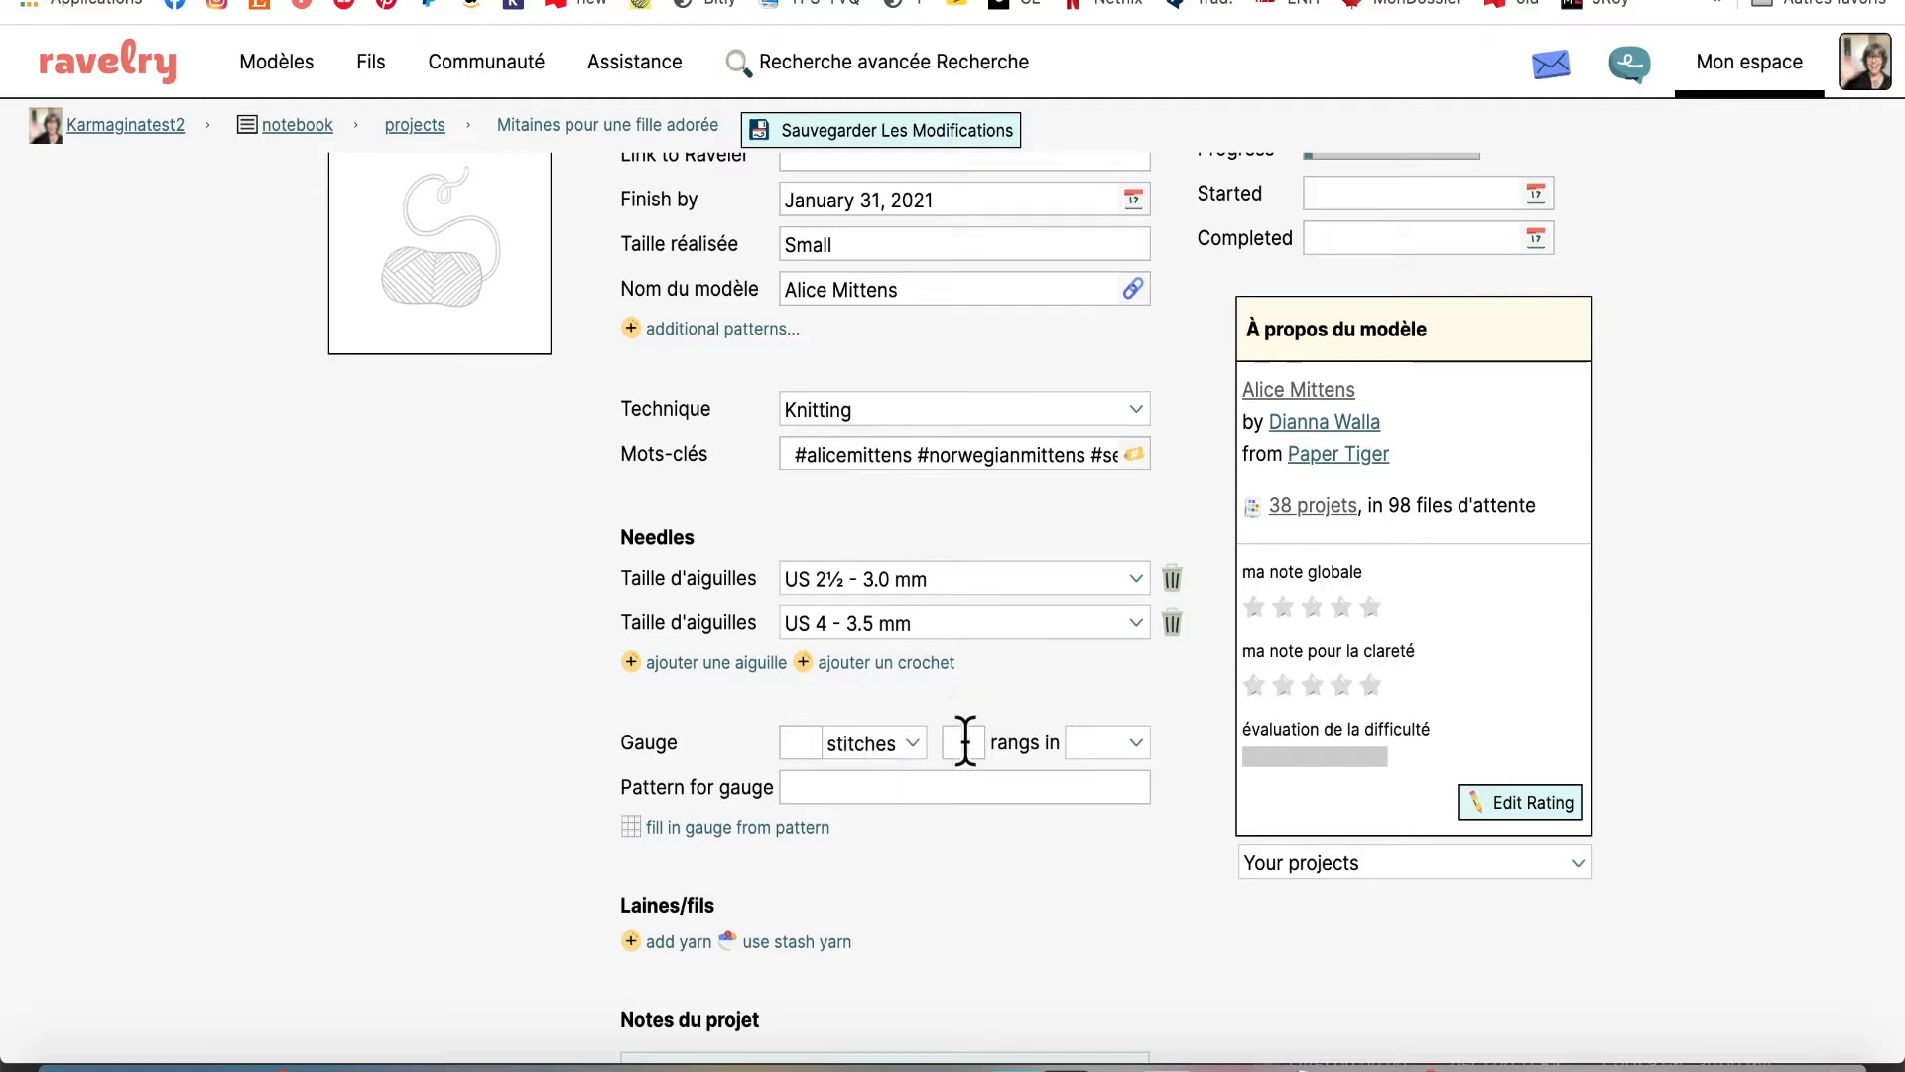
click(1132, 740)
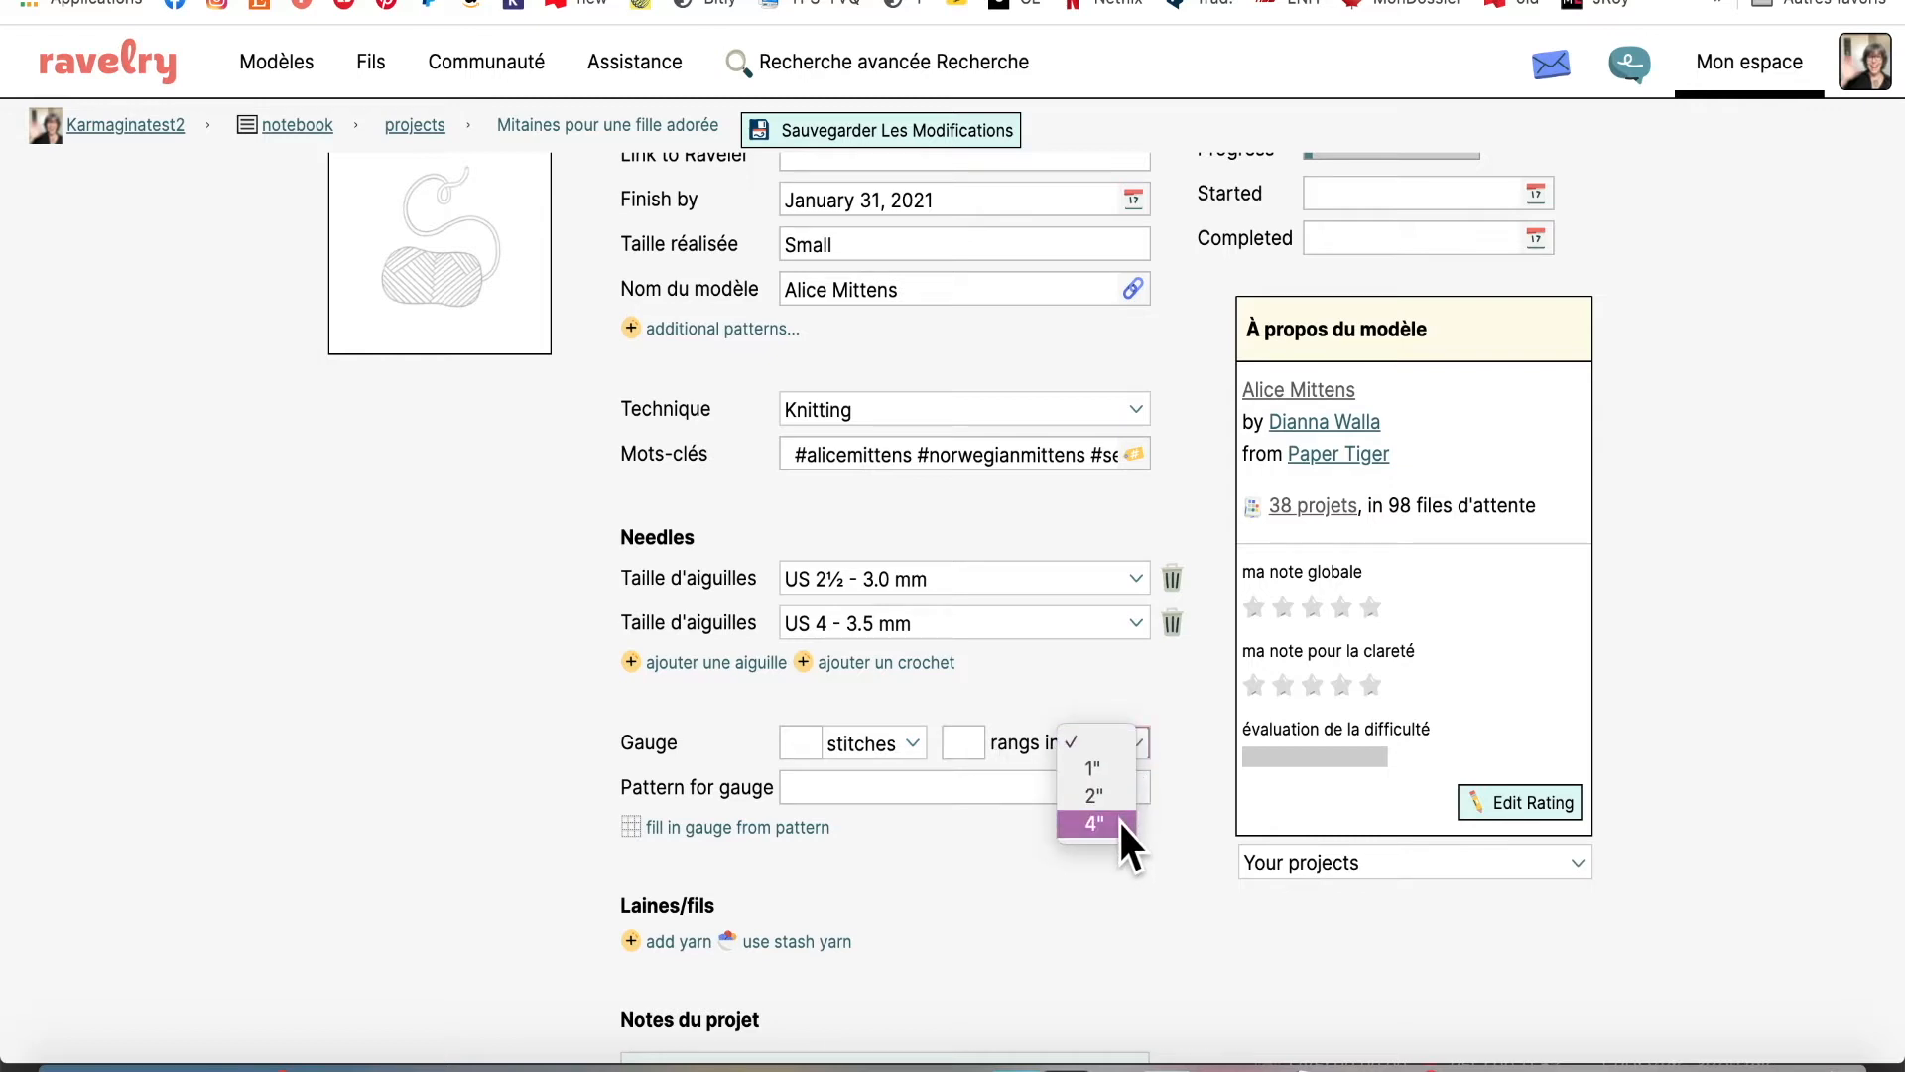
click(1022, 883)
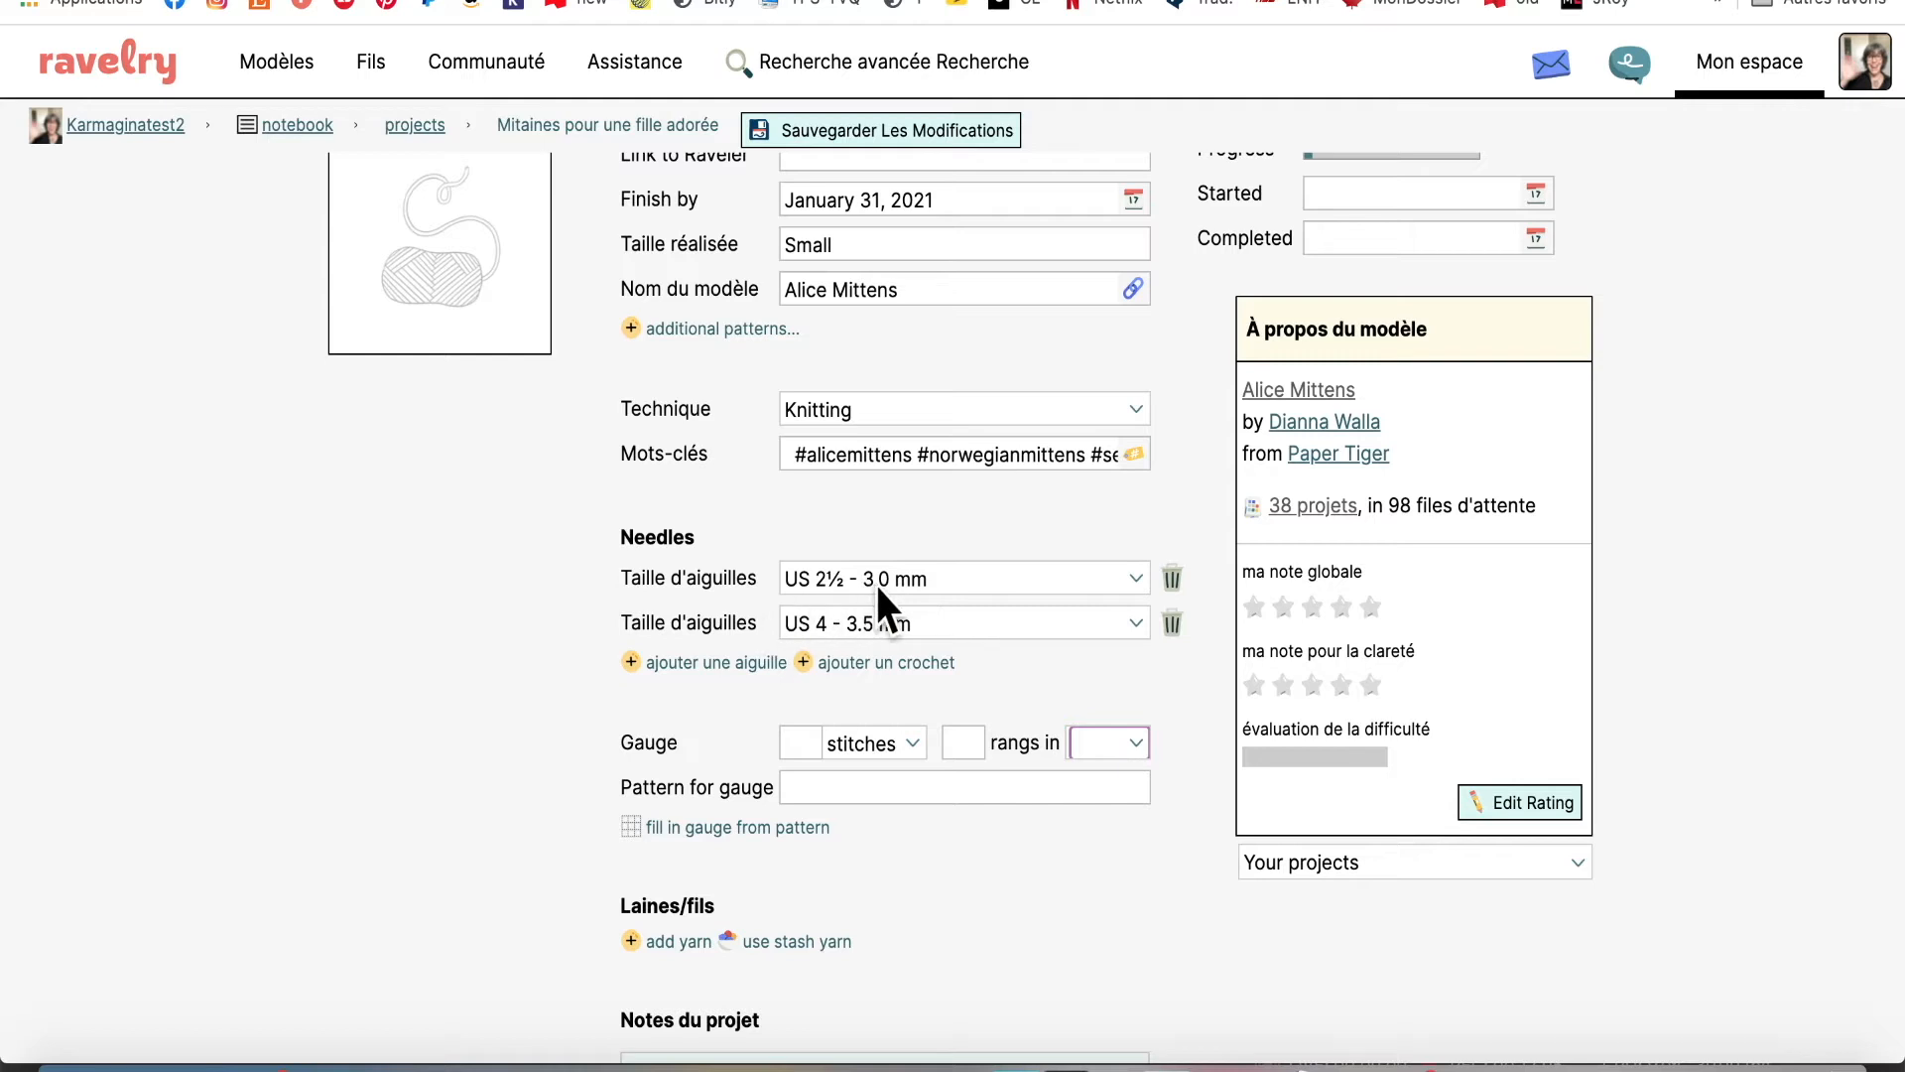
click(731, 827)
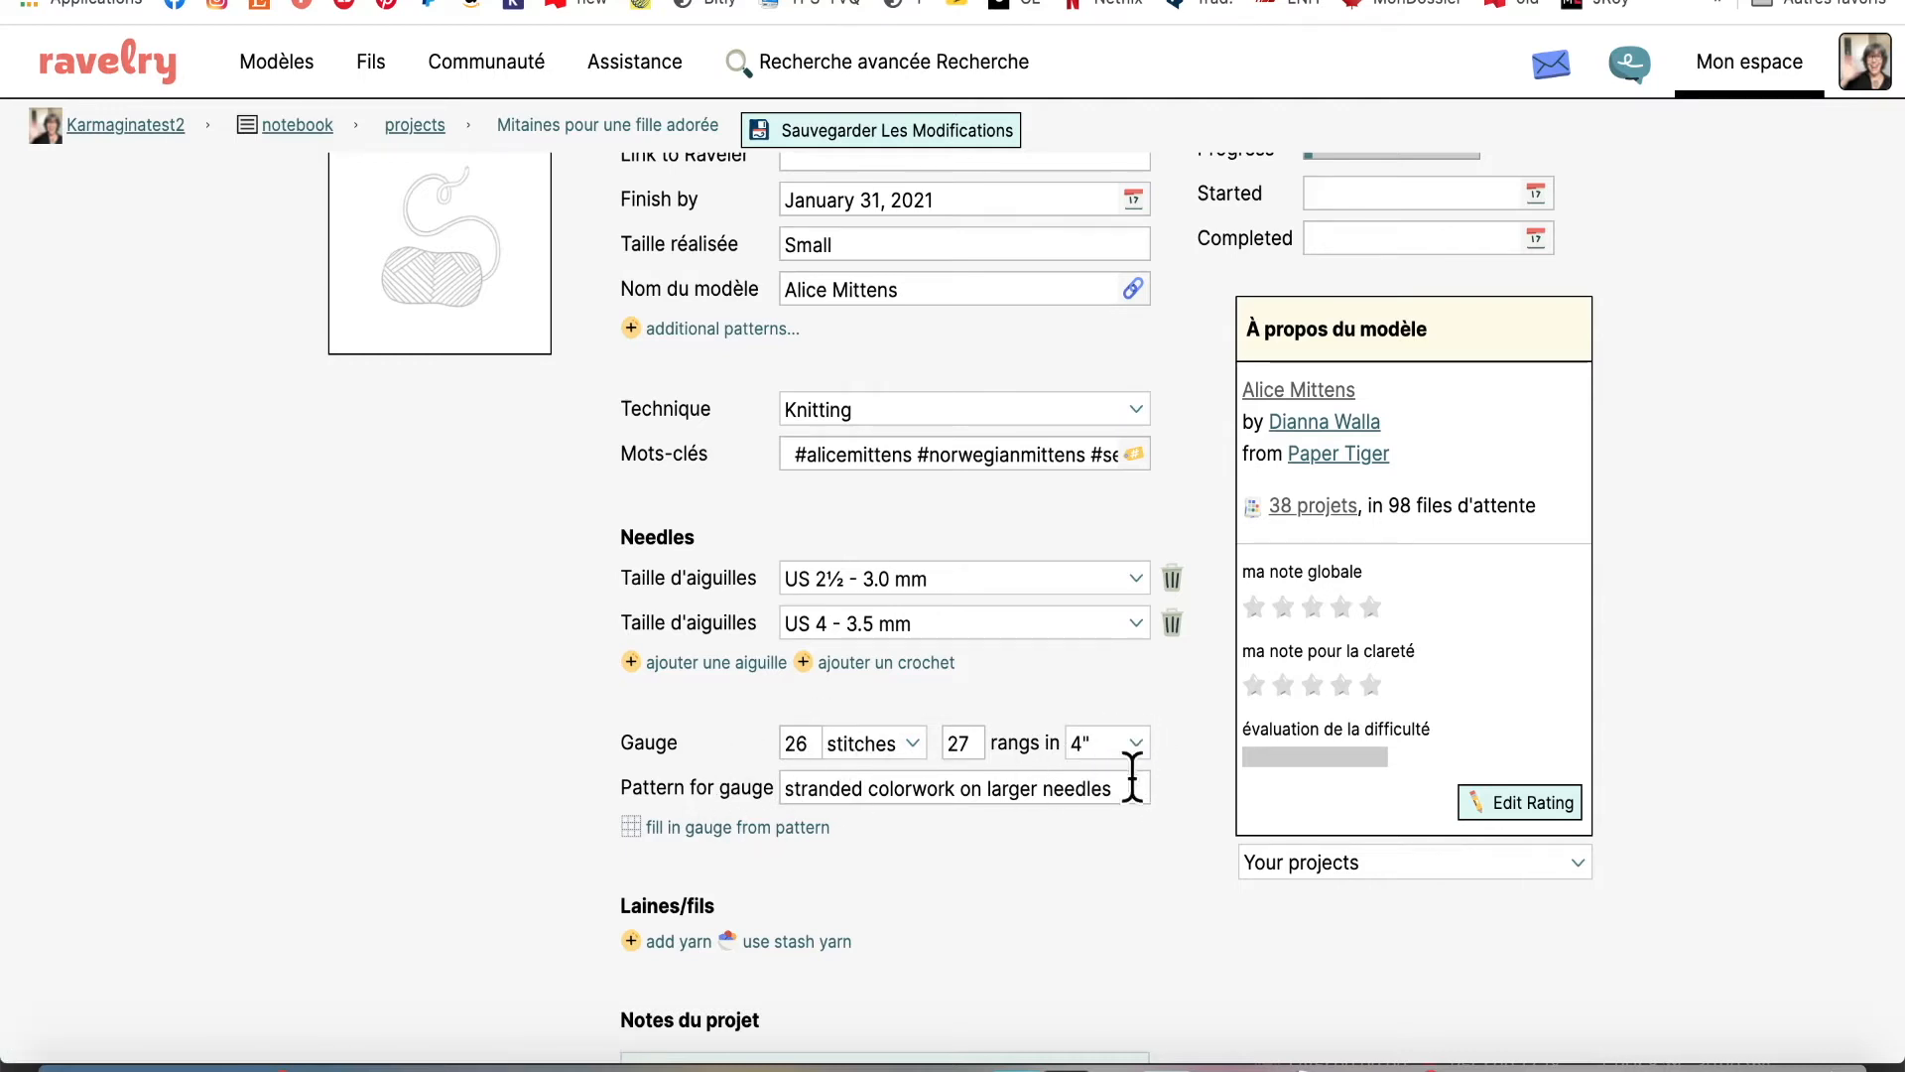
scroll(979, 843, down, 3)
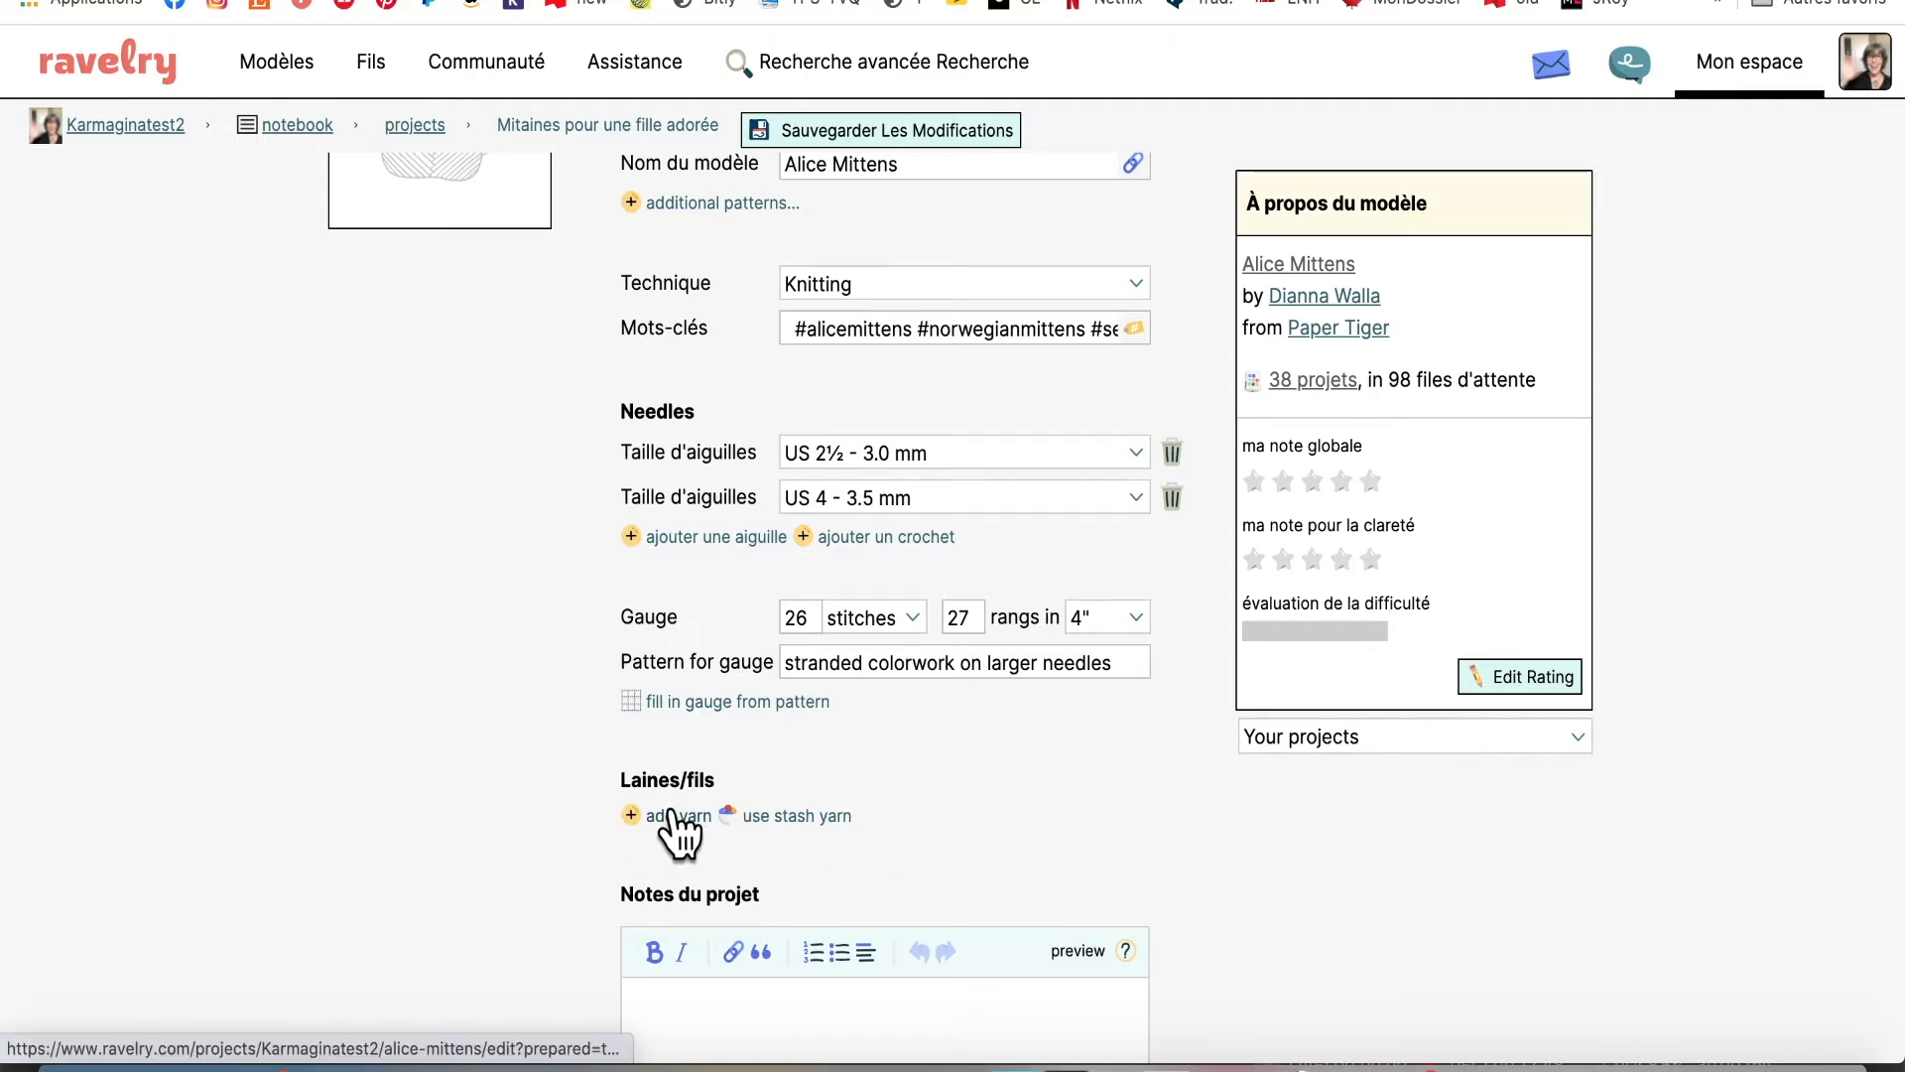
Add a yarn entry named Alpaga Pachi with colorway Diva
click(637, 816)
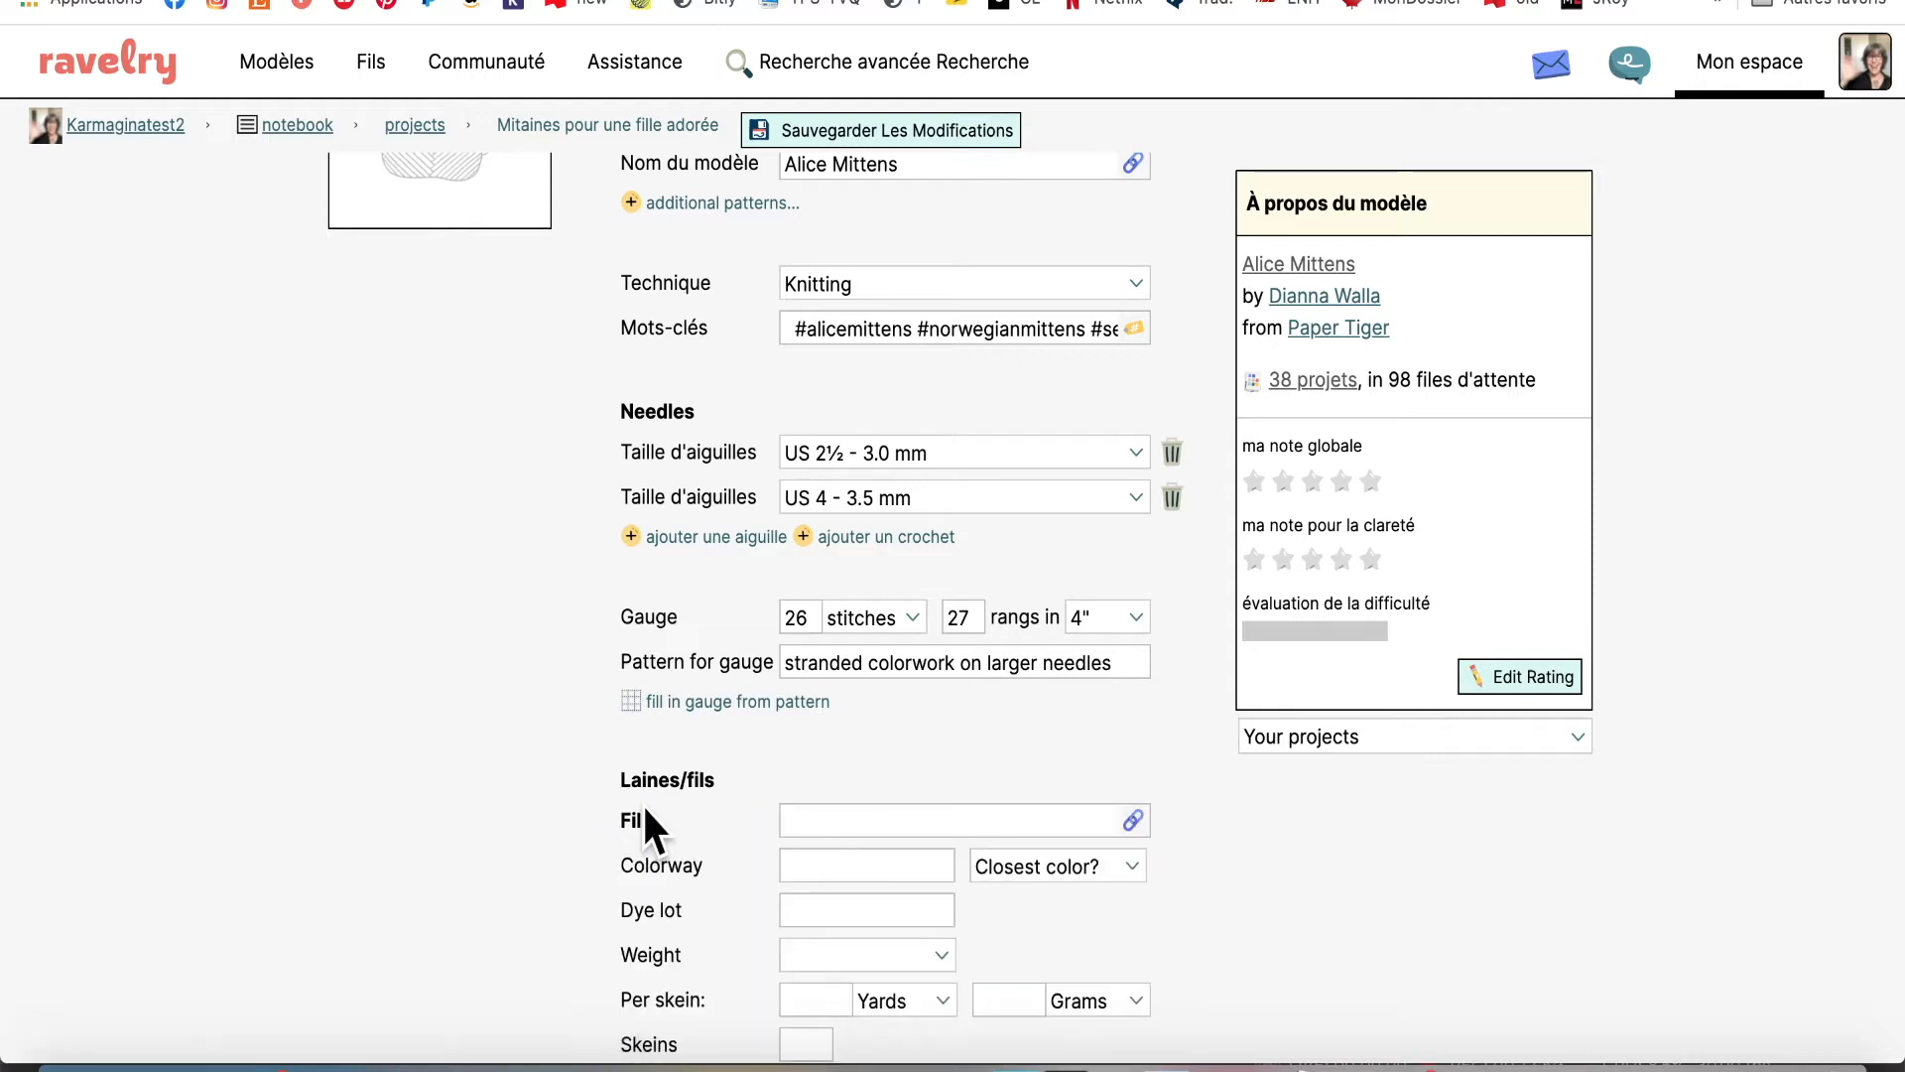
scroll(1369, 789, down, 2)
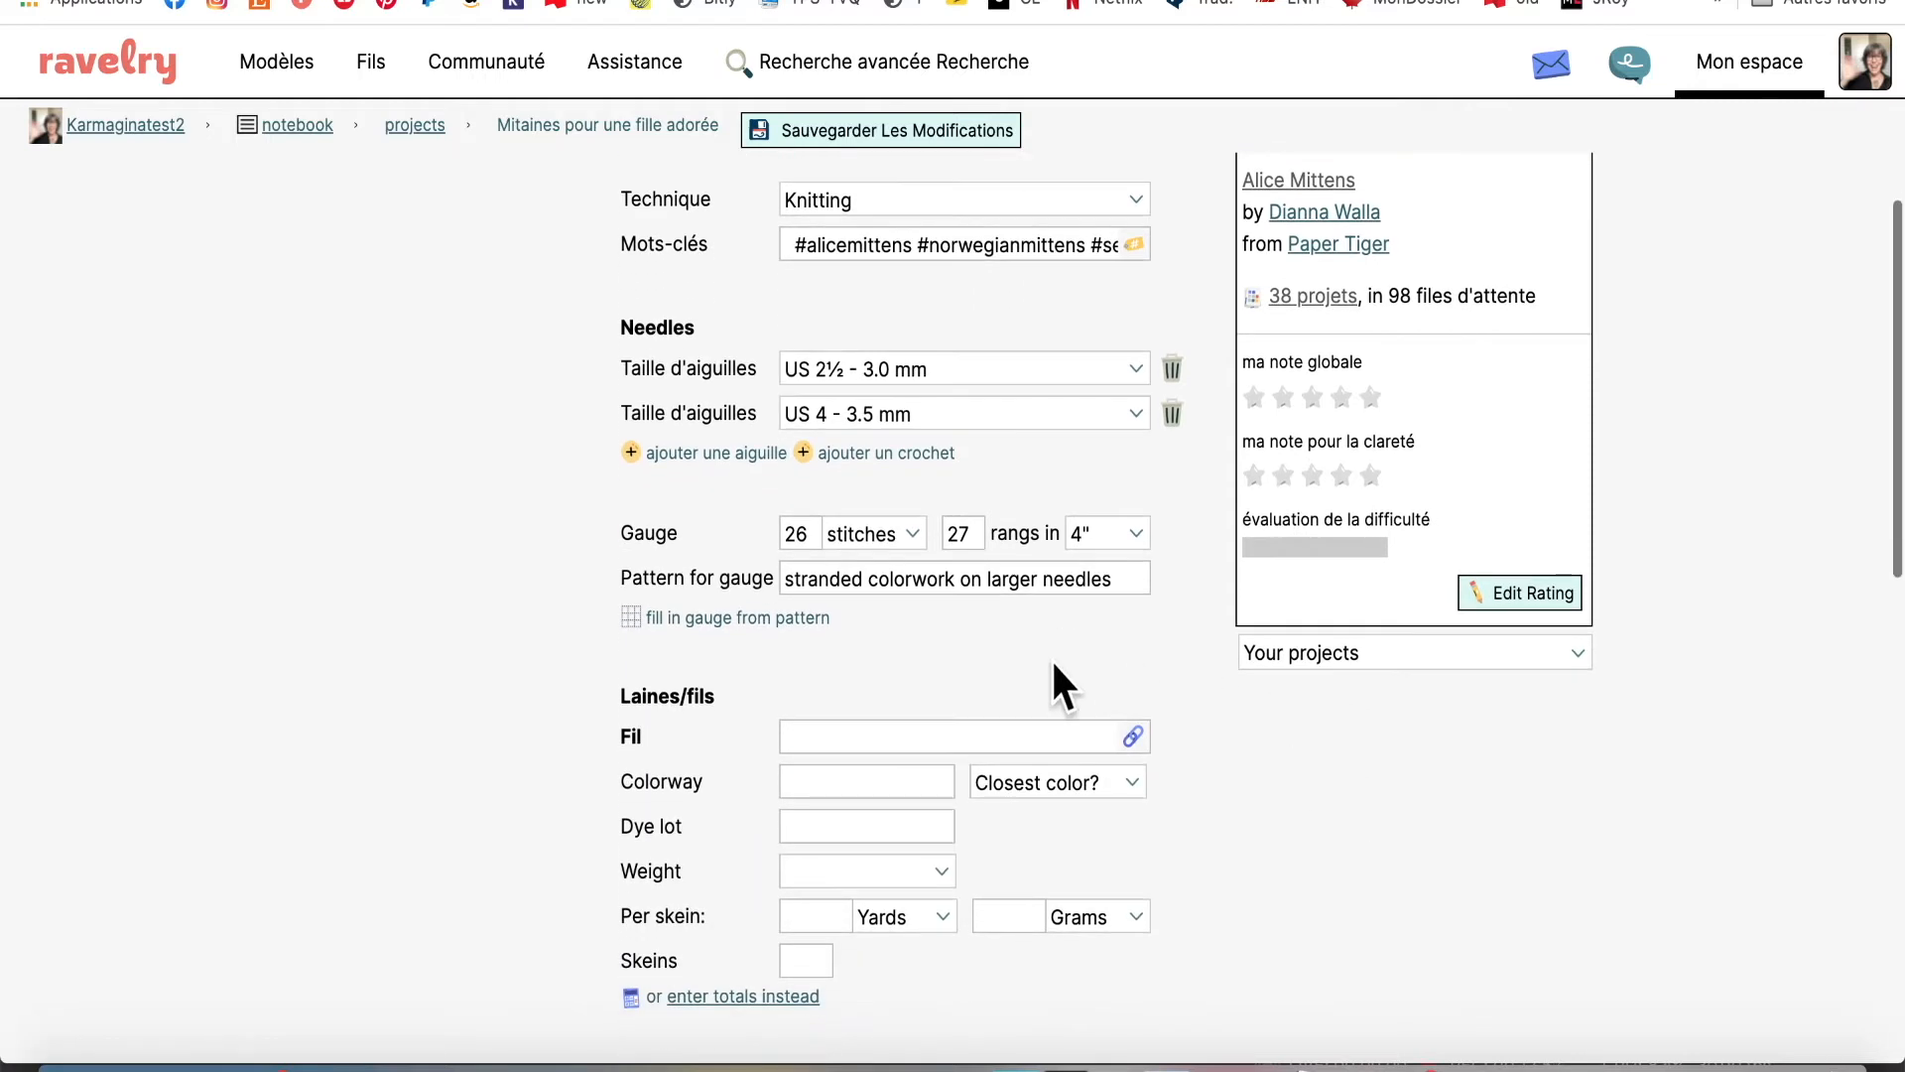
click(997, 734)
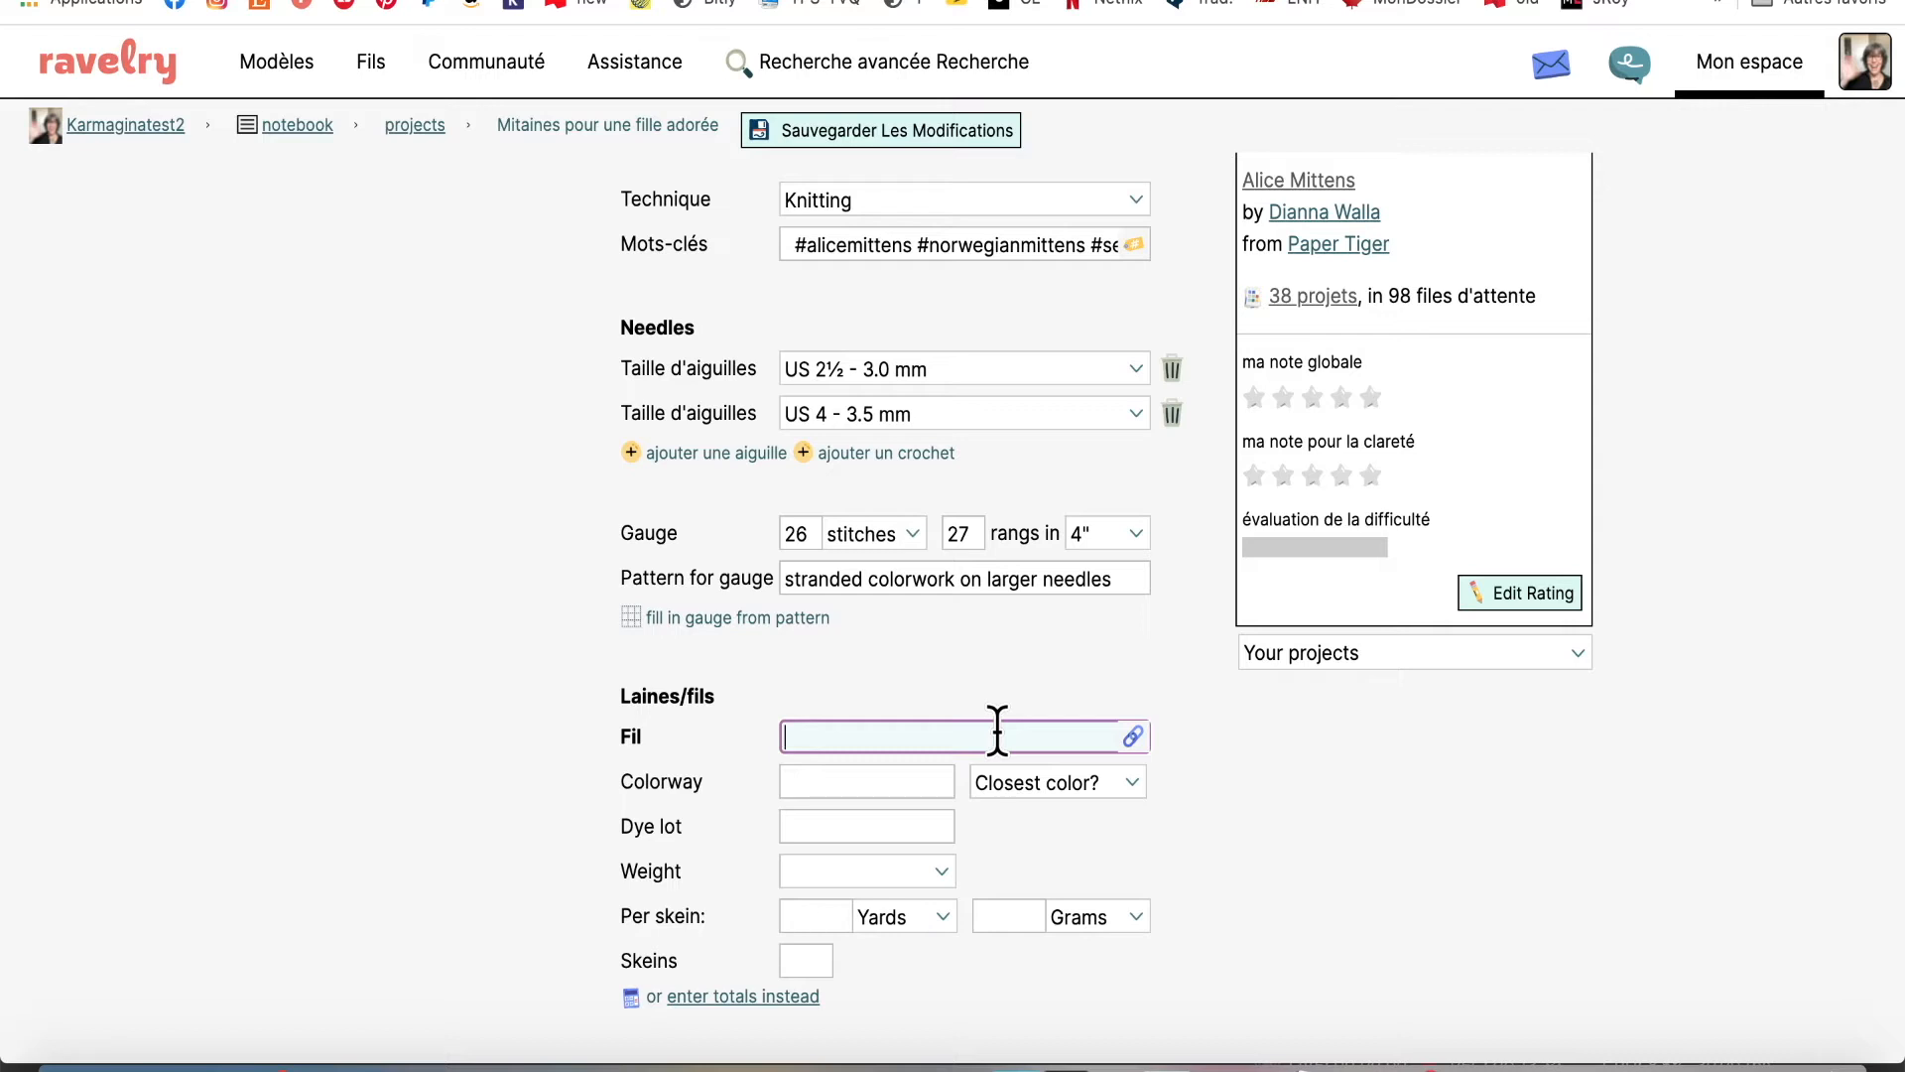
text(Alpaga Pachi)
click(927, 782)
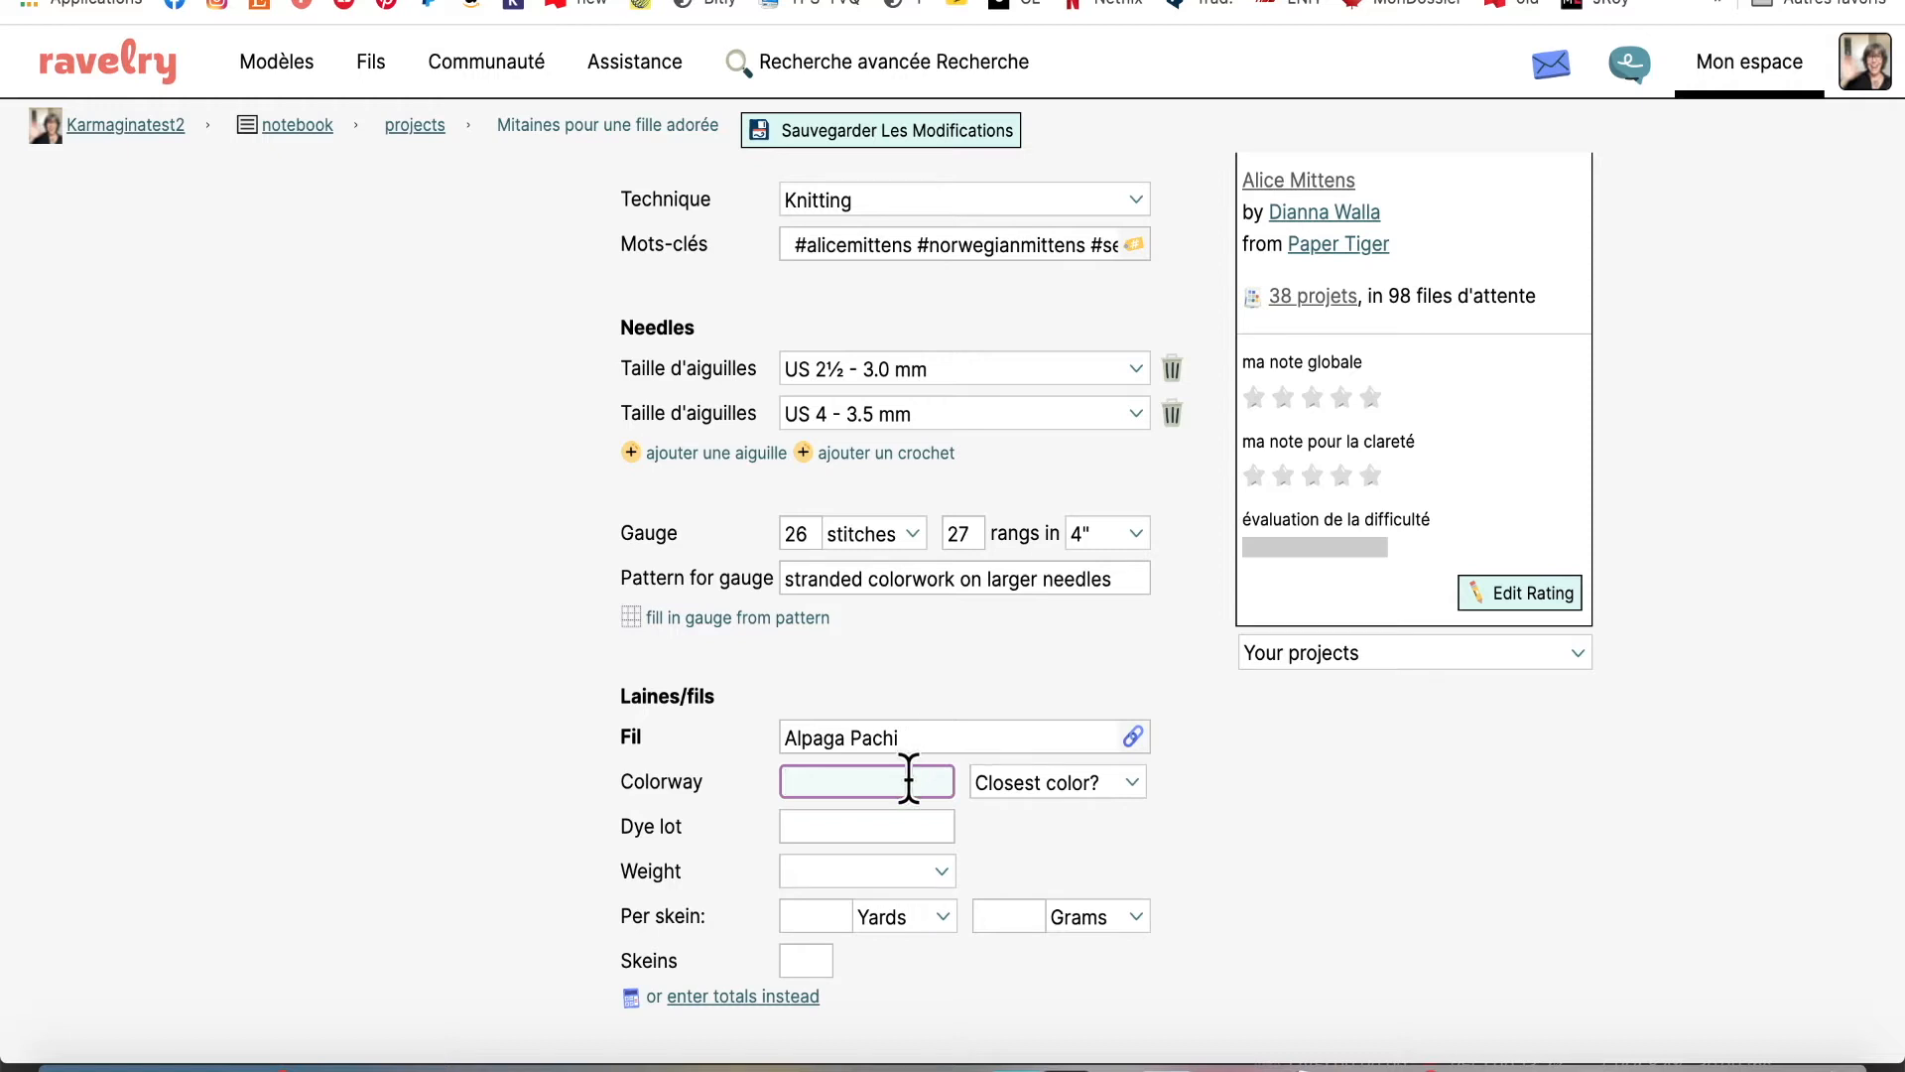
text(Diva)
Set the Alpaga Pachi yarn's closest colour to Brown
click(1134, 776)
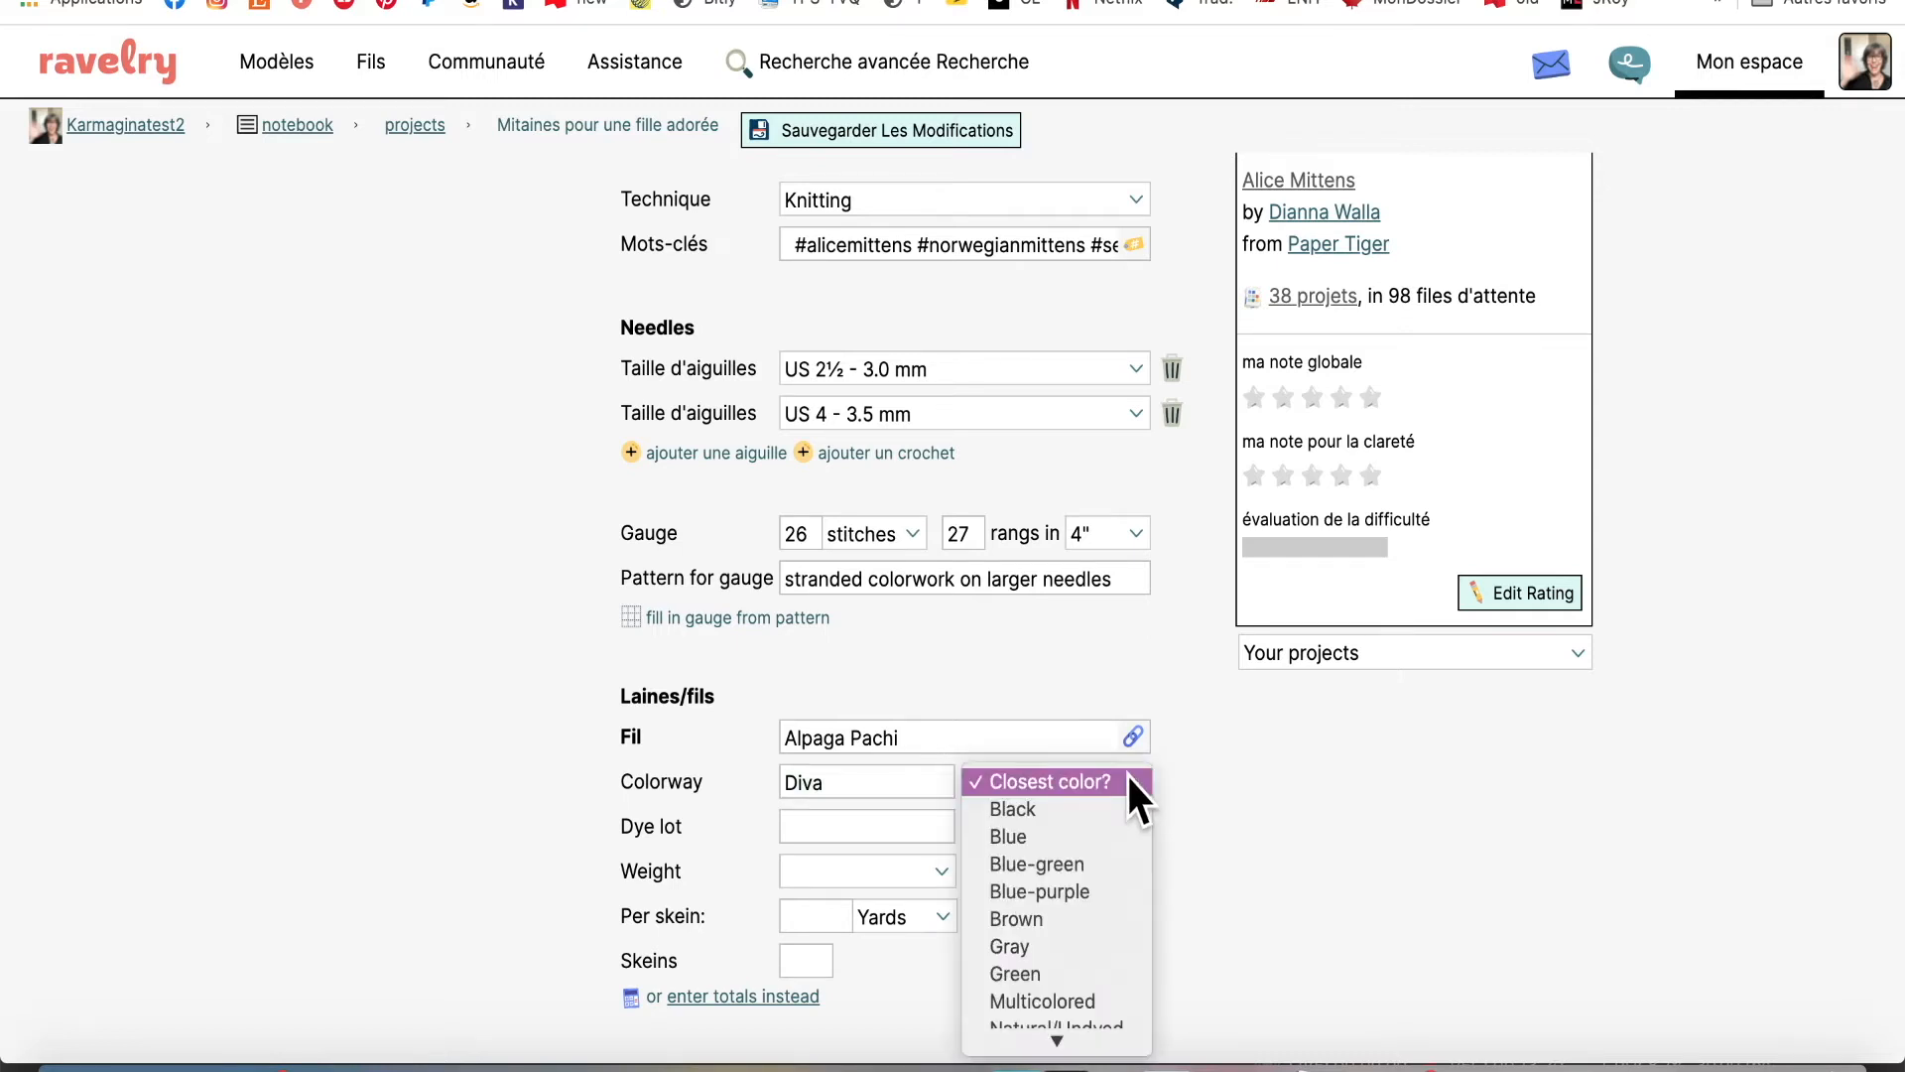
scroll(1102, 875, down, 5)
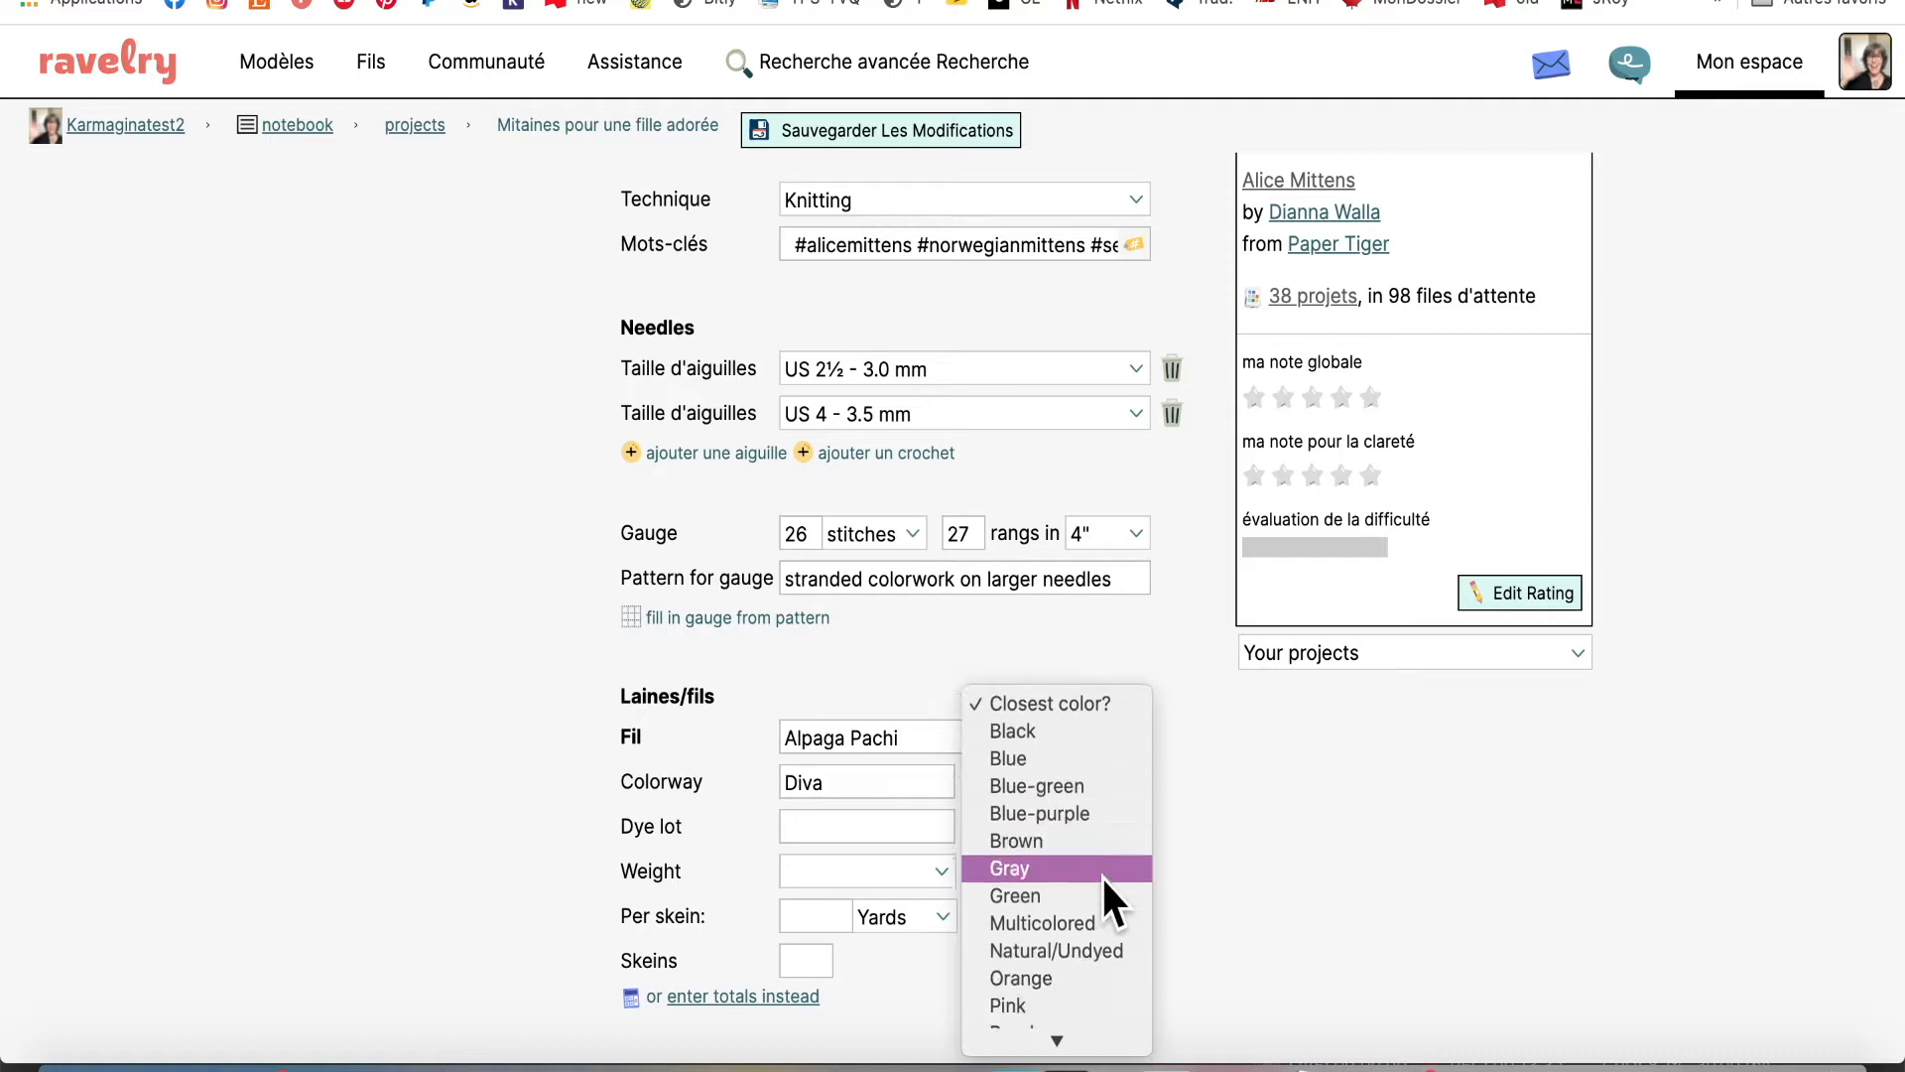
scroll(1101, 875, down, 1)
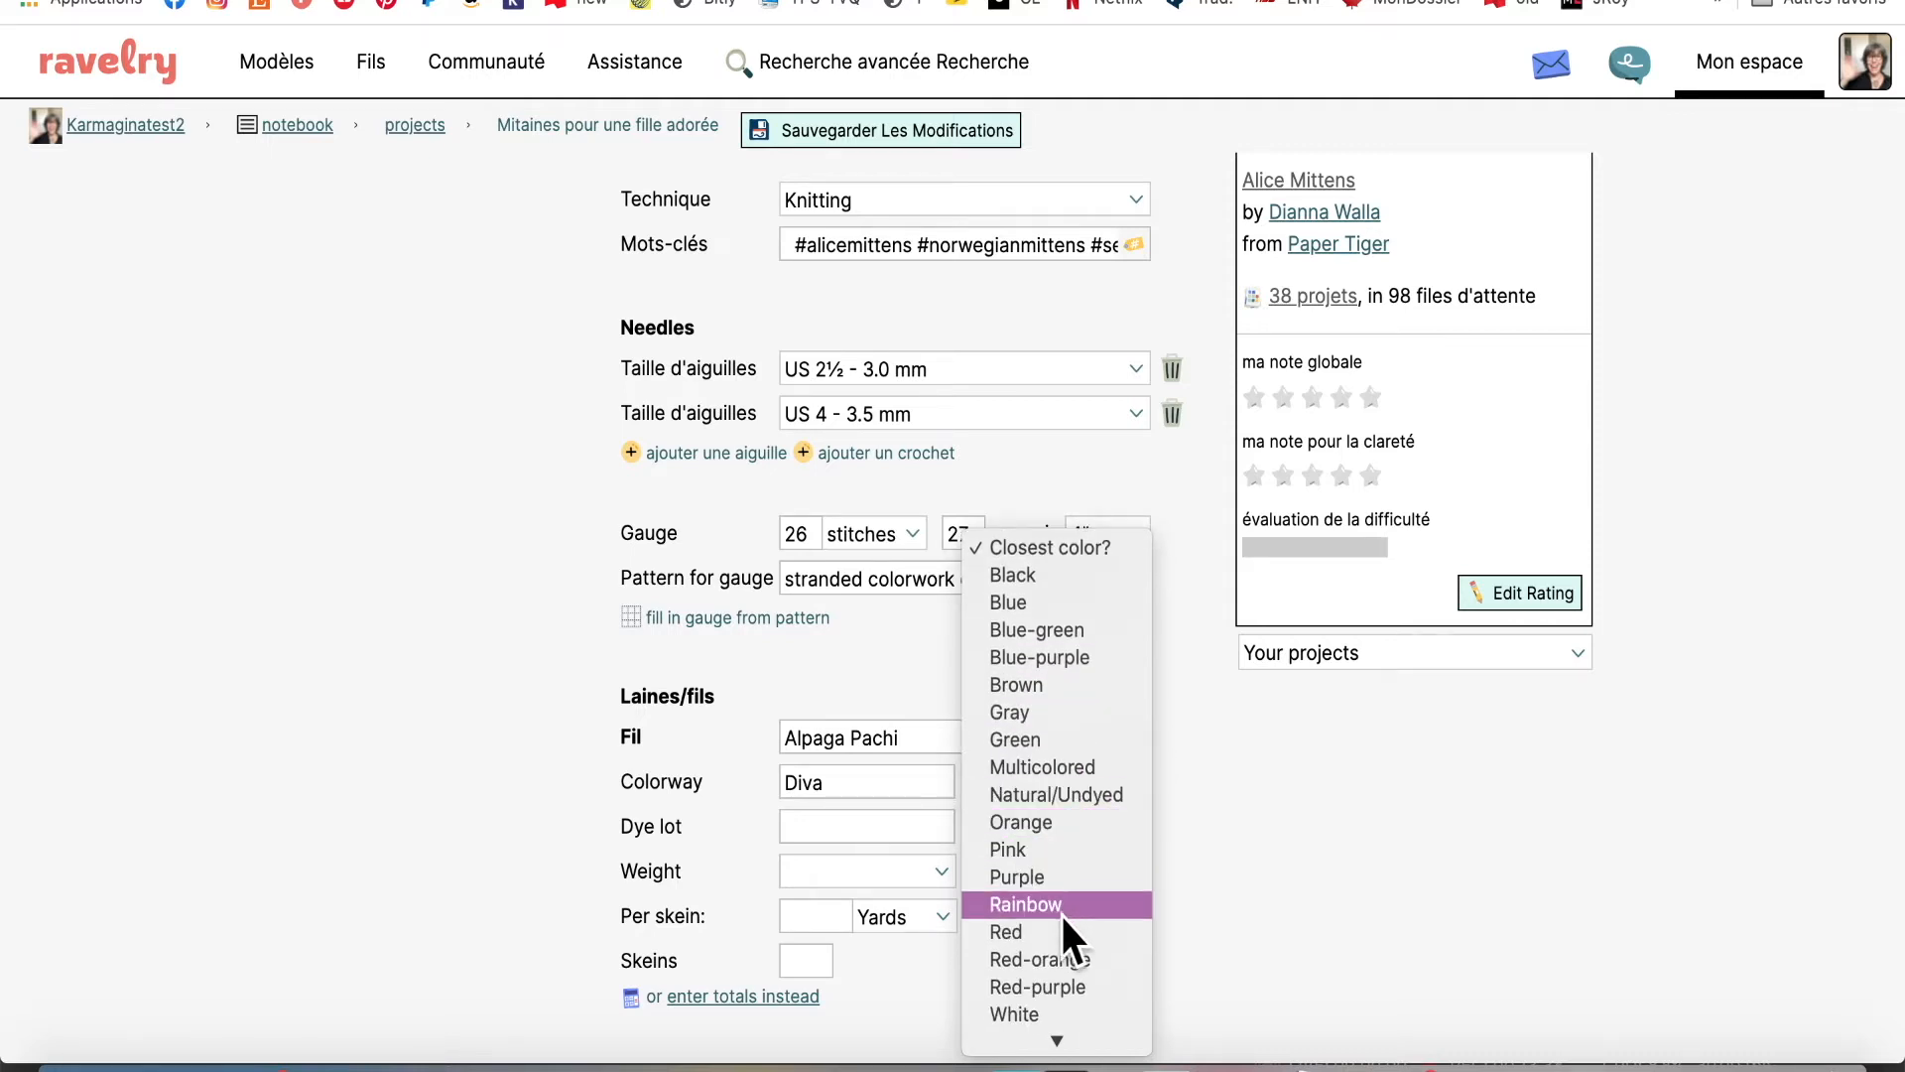
scroll(1062, 918, down, 1)
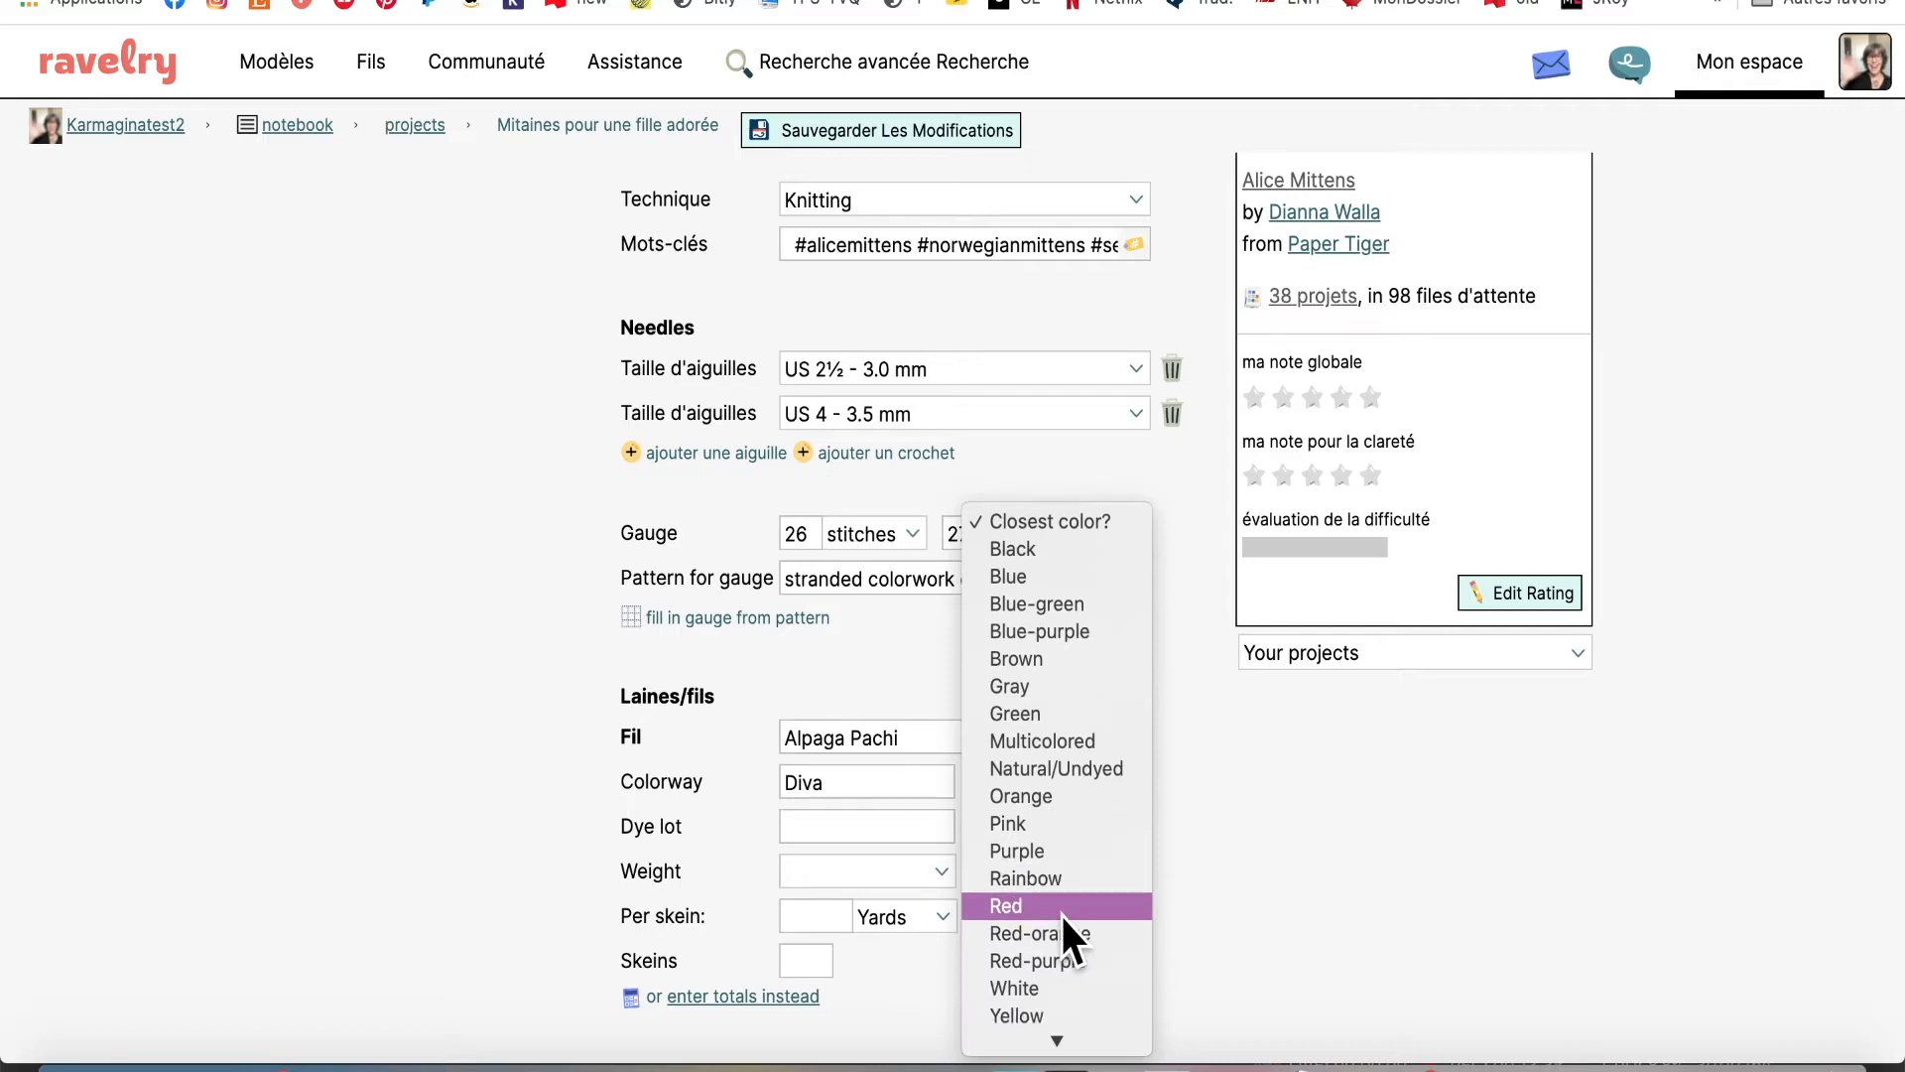
scroll(1060, 913, down, 1)
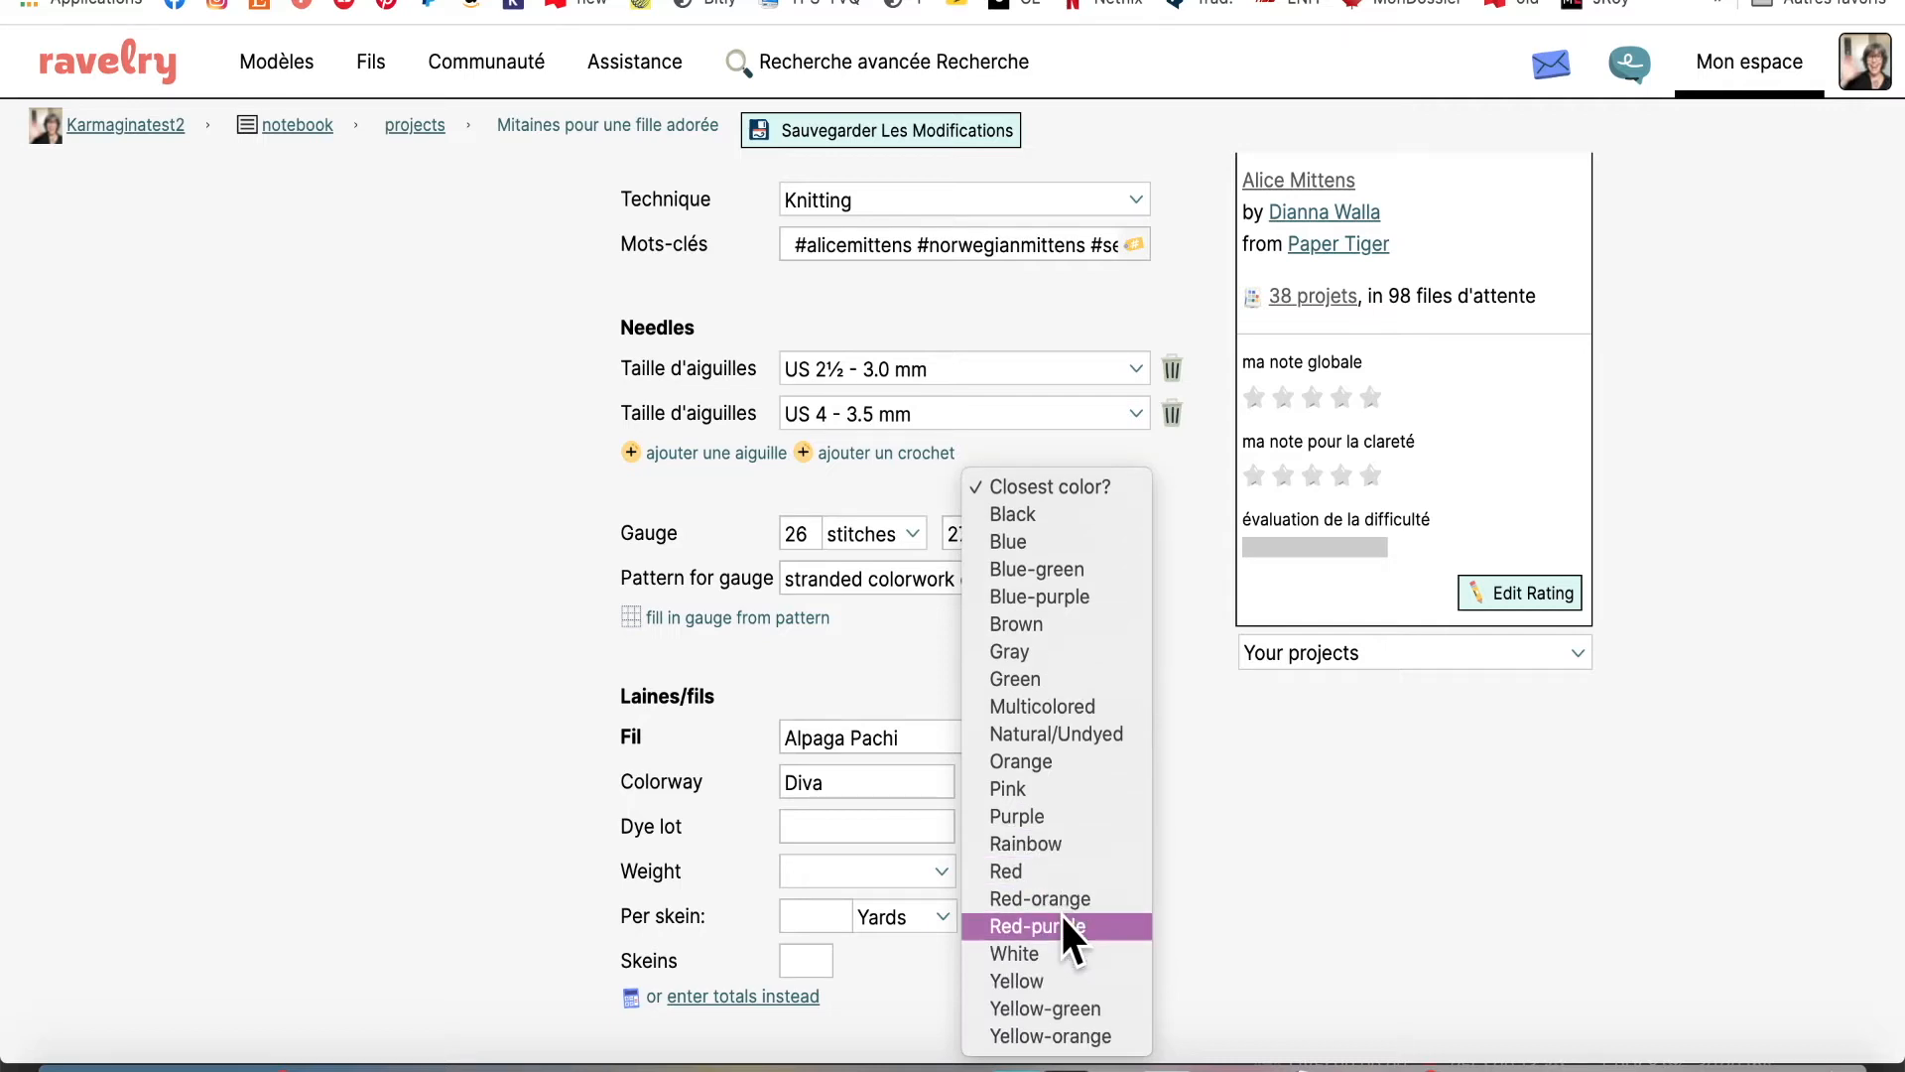
click(1020, 623)
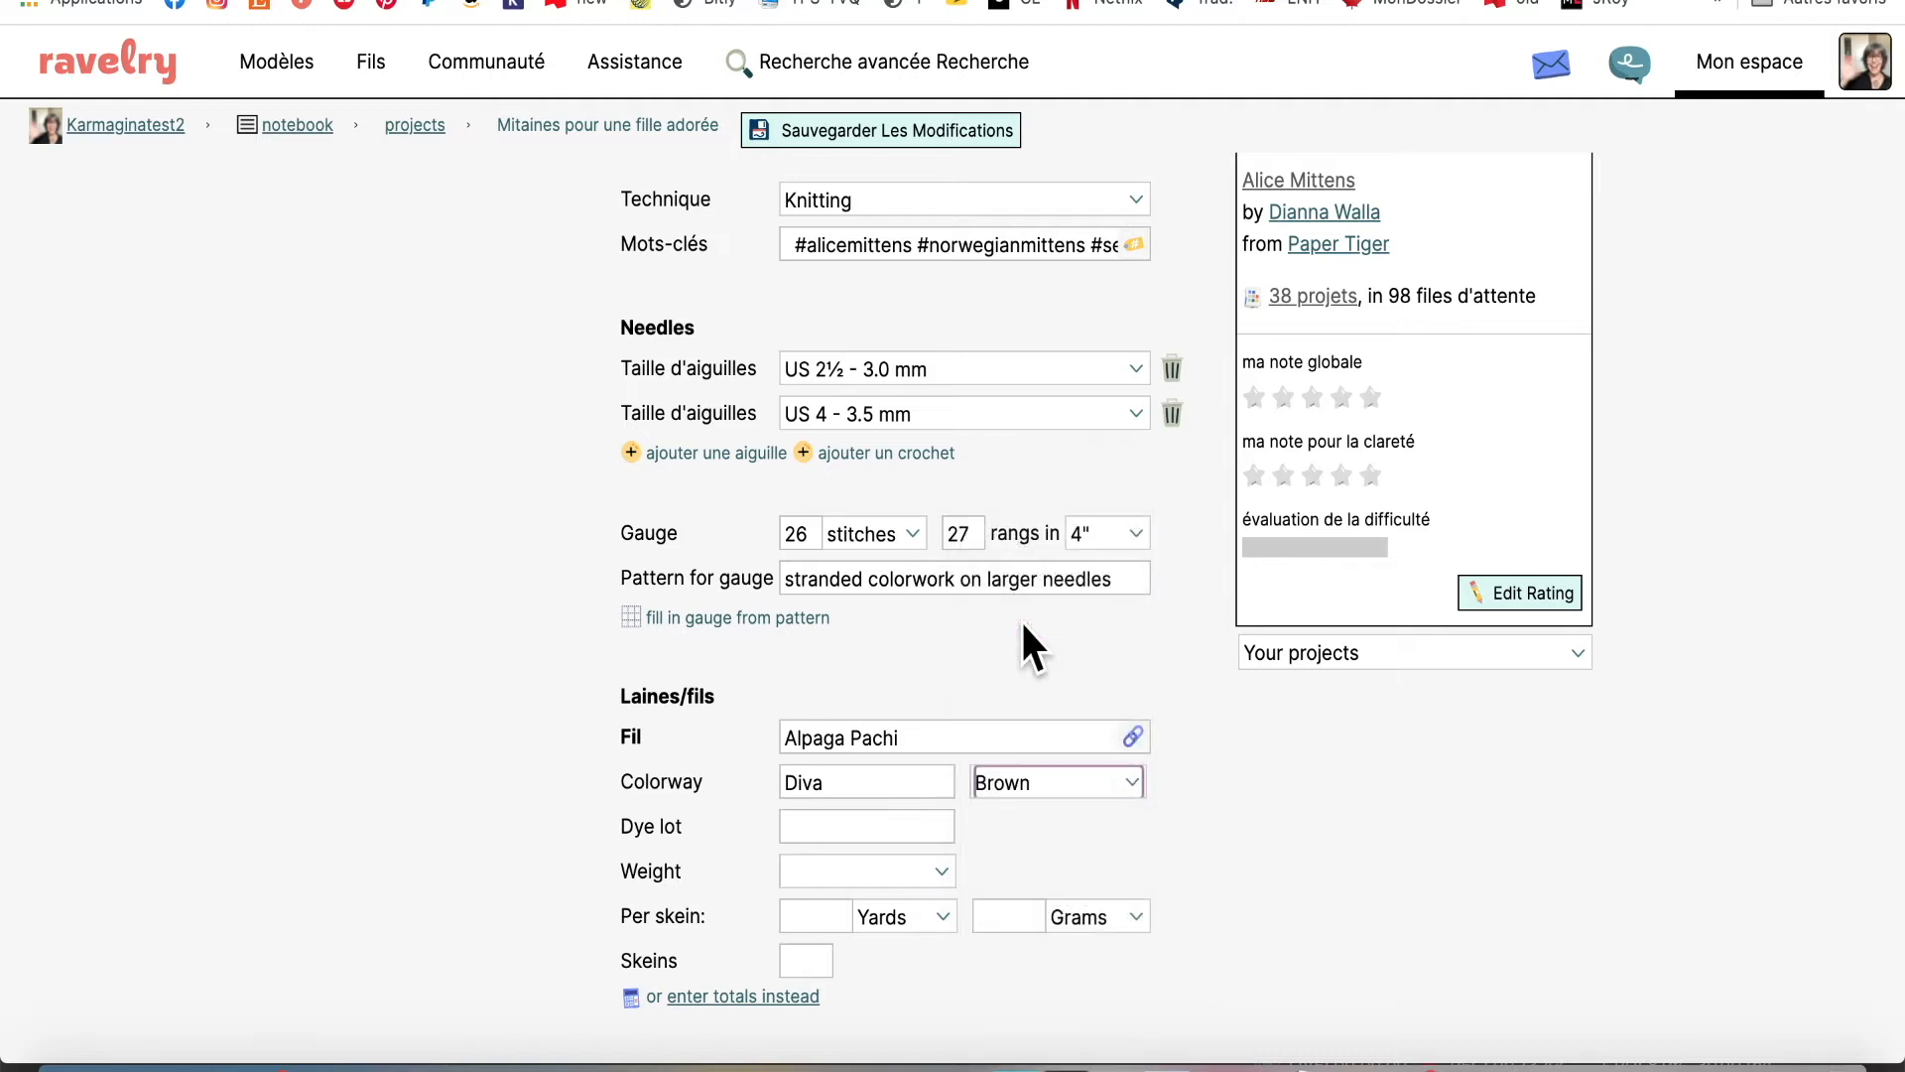
click(875, 827)
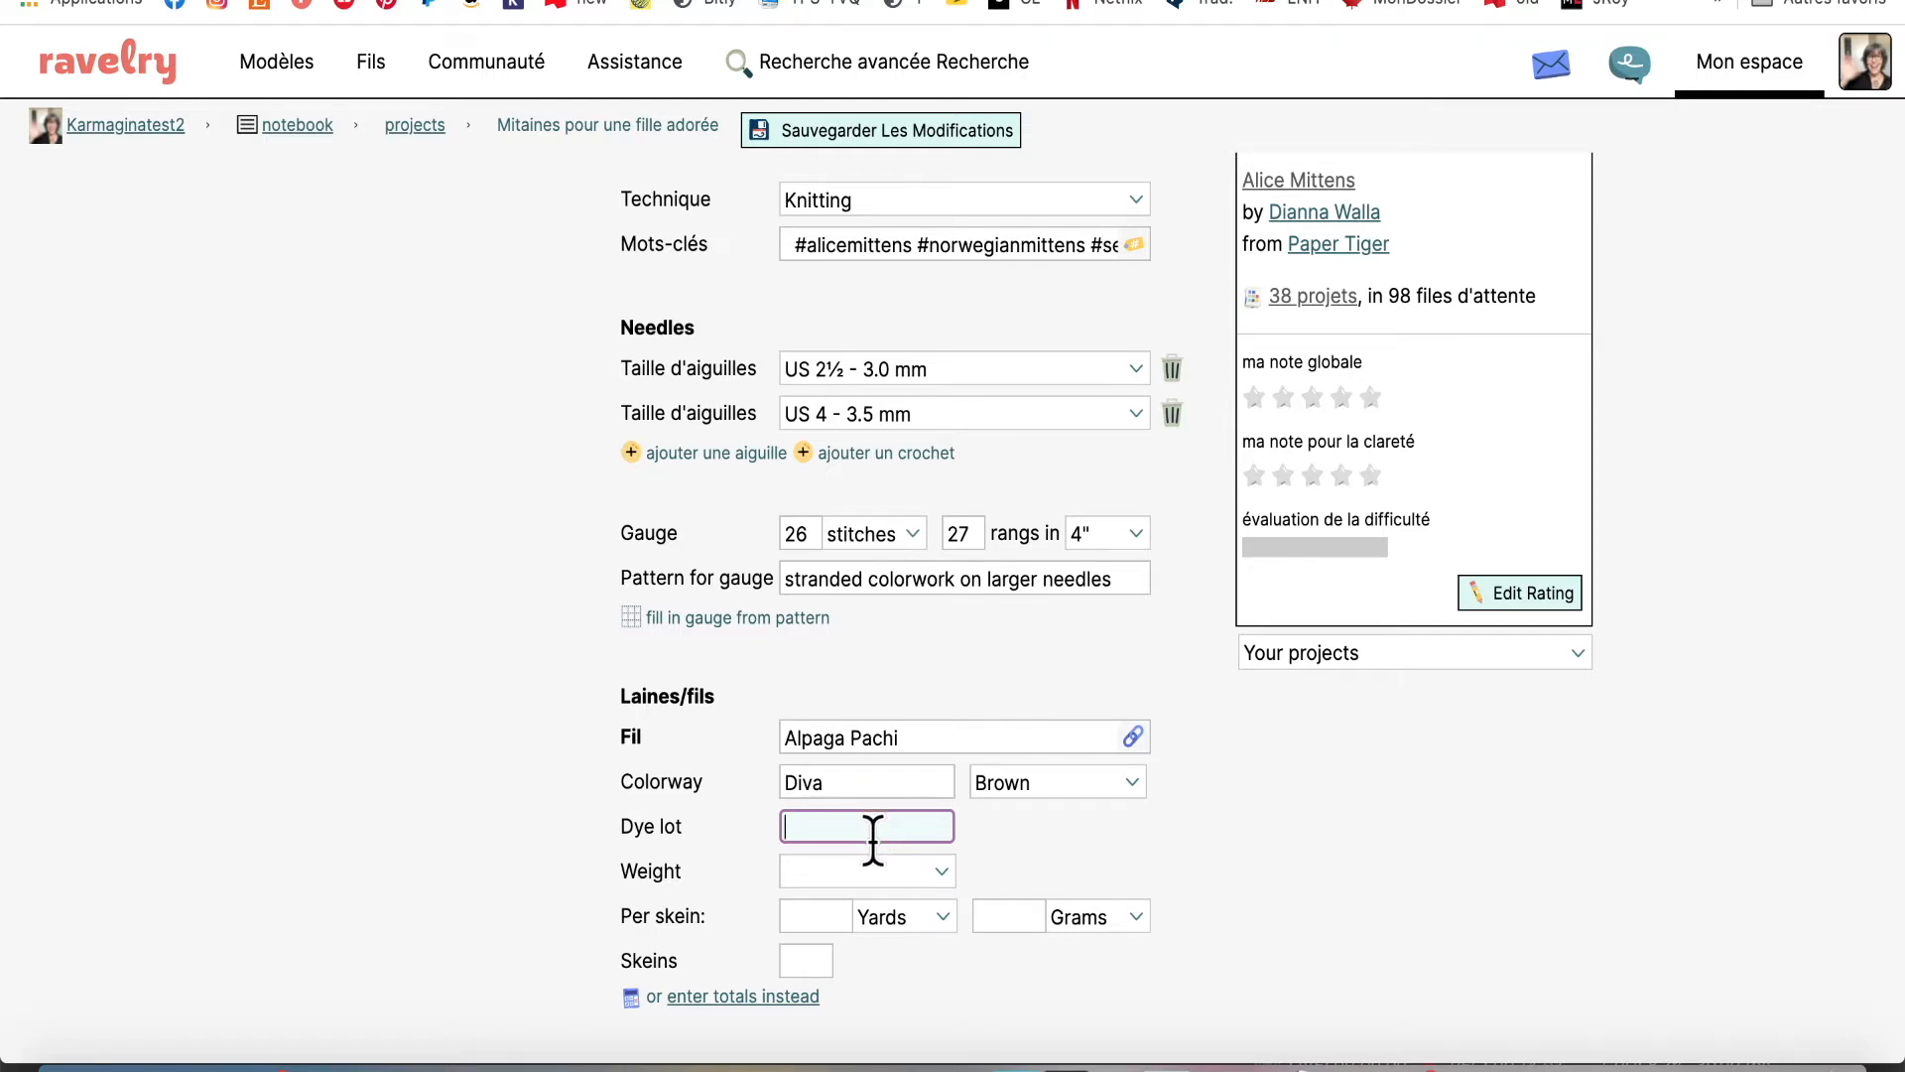
Set the yarn weight to DK (11 wpi) with 109 yards and 50 grams per skein
click(937, 865)
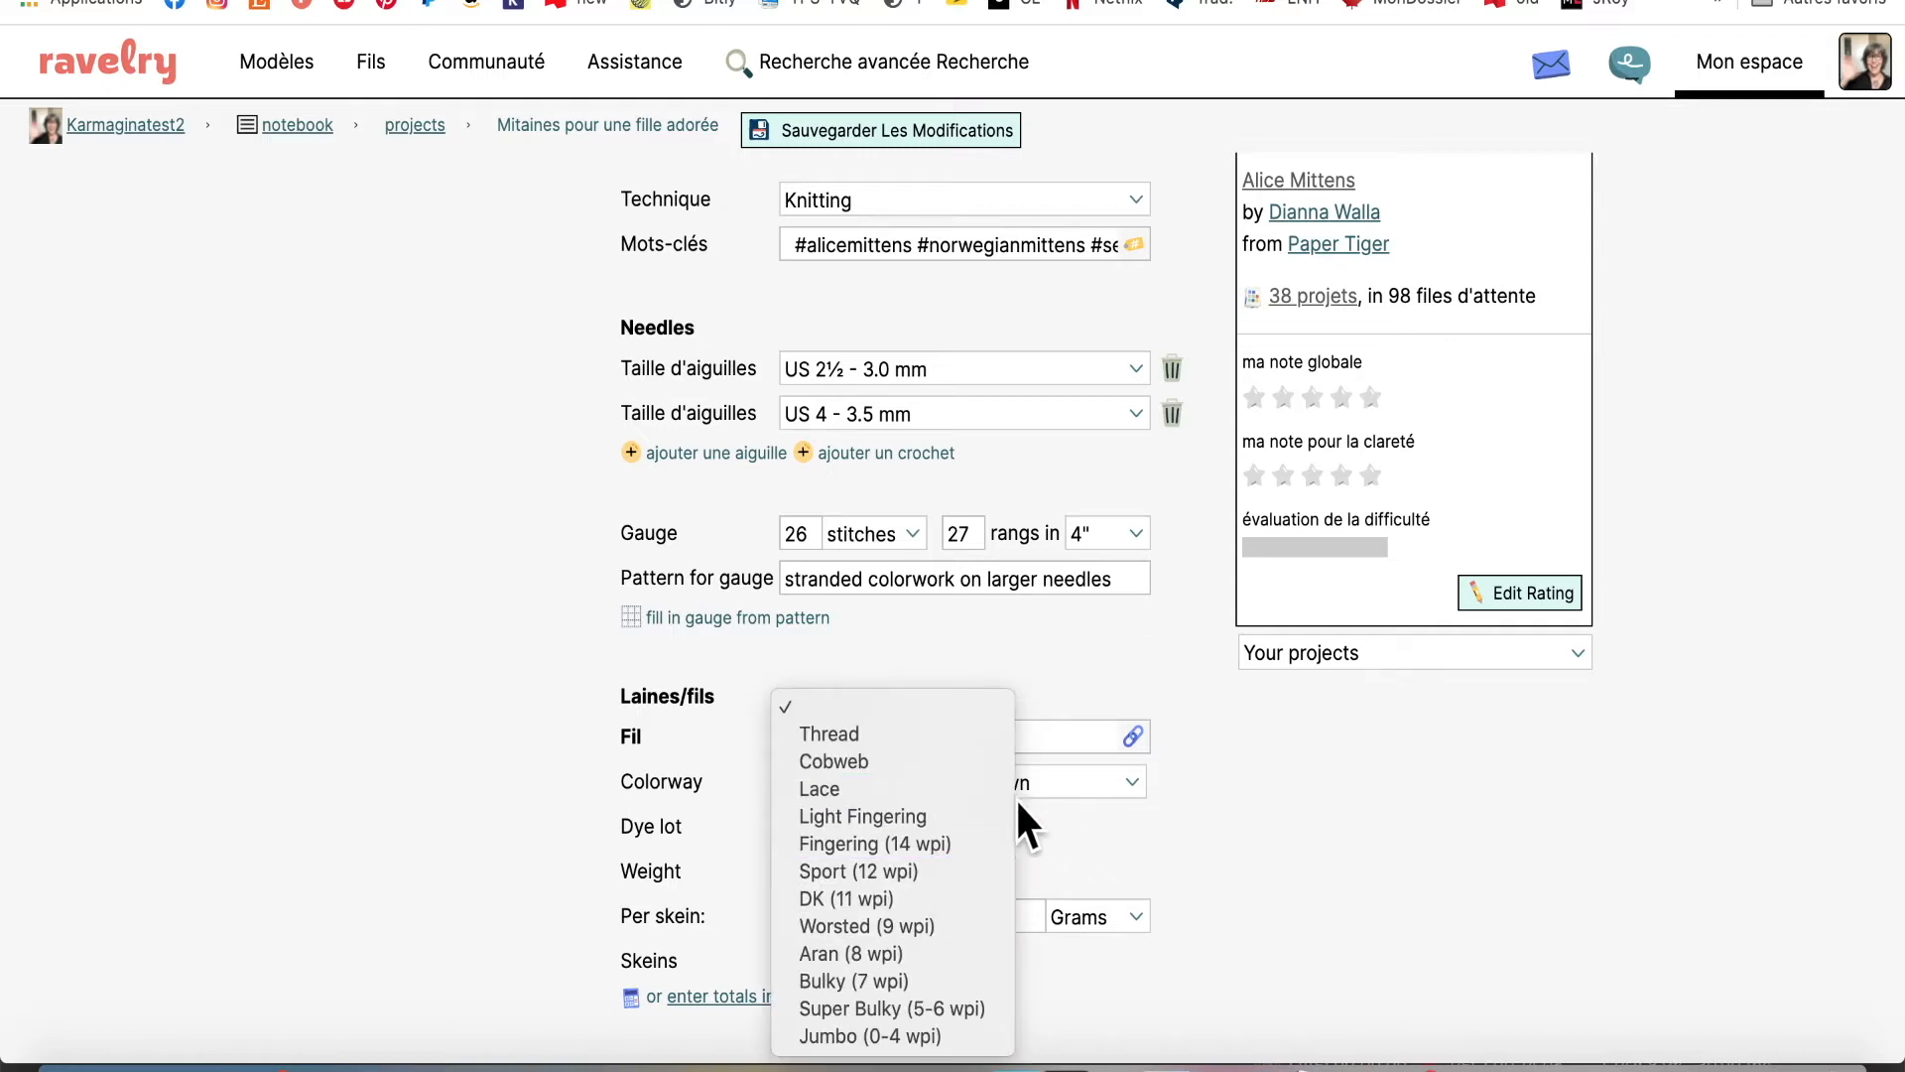
click(825, 896)
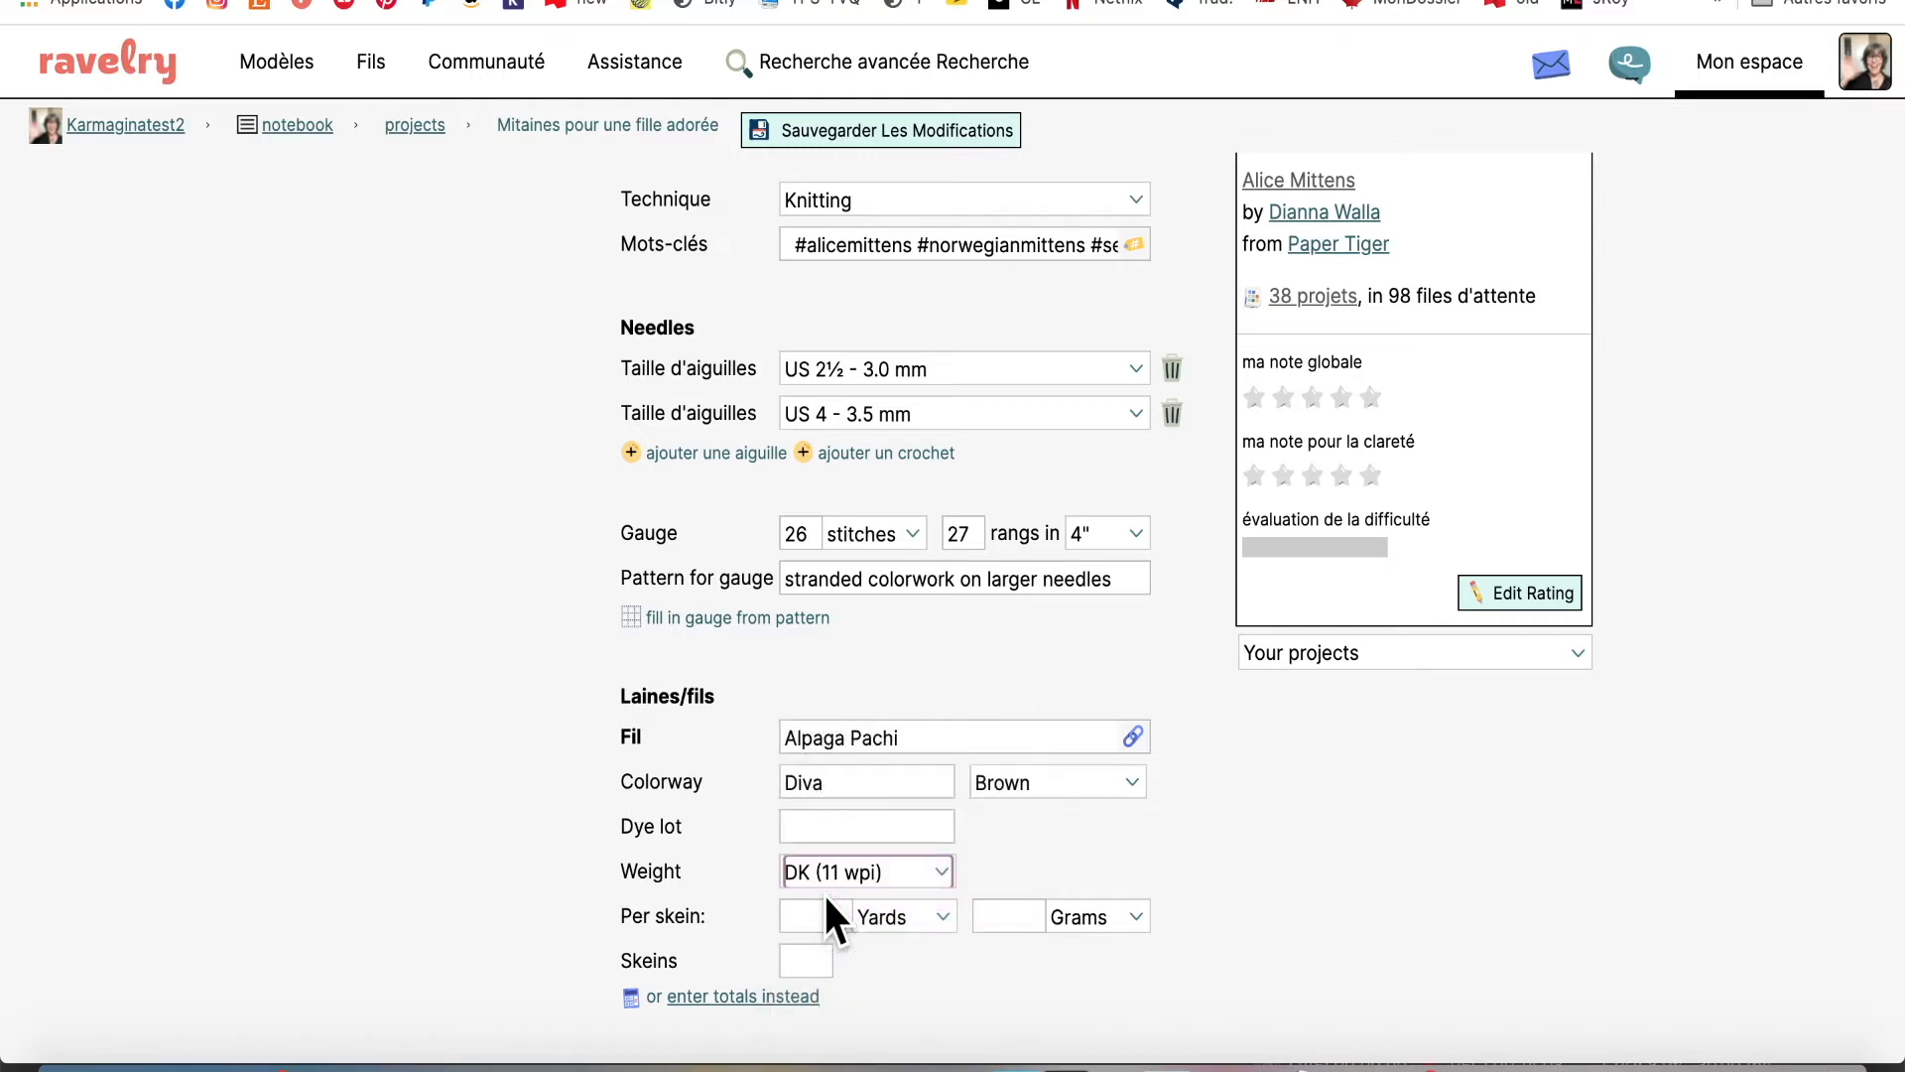
scroll(1287, 816, down, 3)
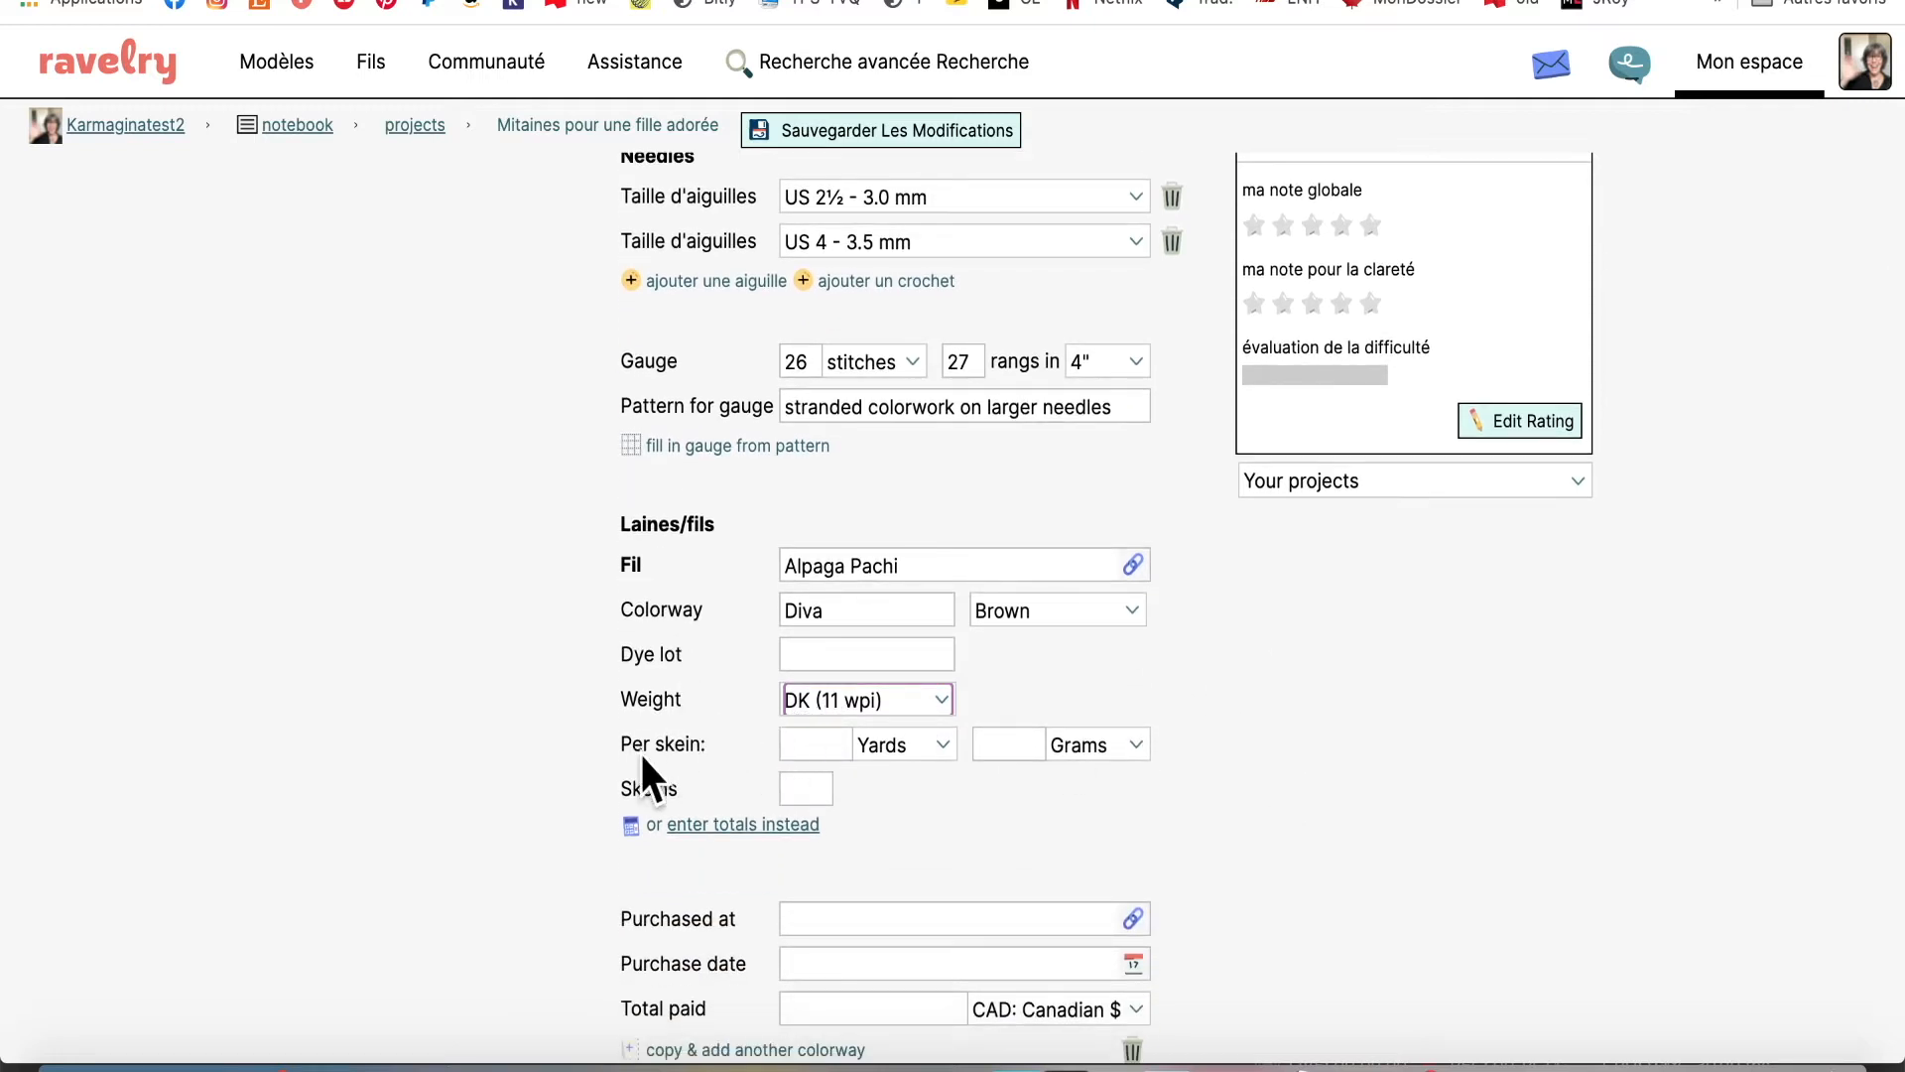
click(816, 743)
text(109)
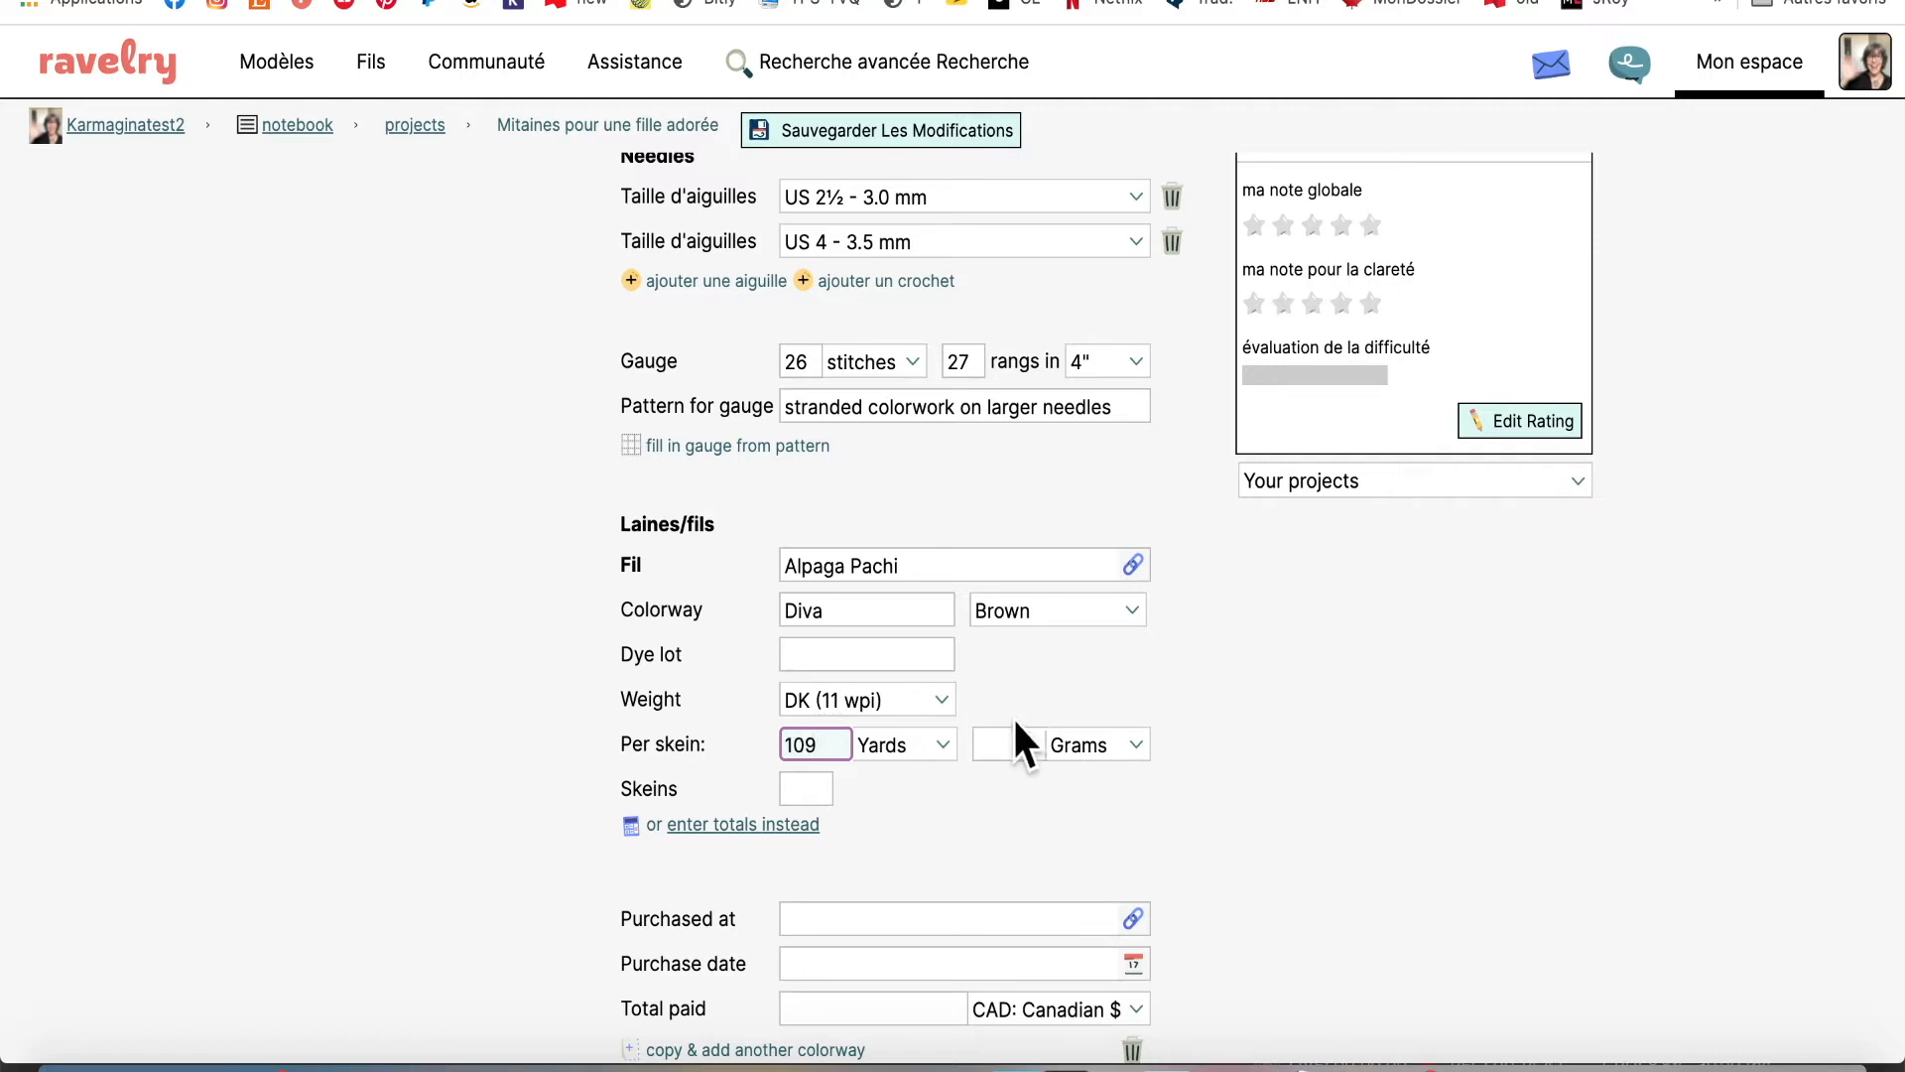
click(1009, 739)
text(50)
click(1206, 777)
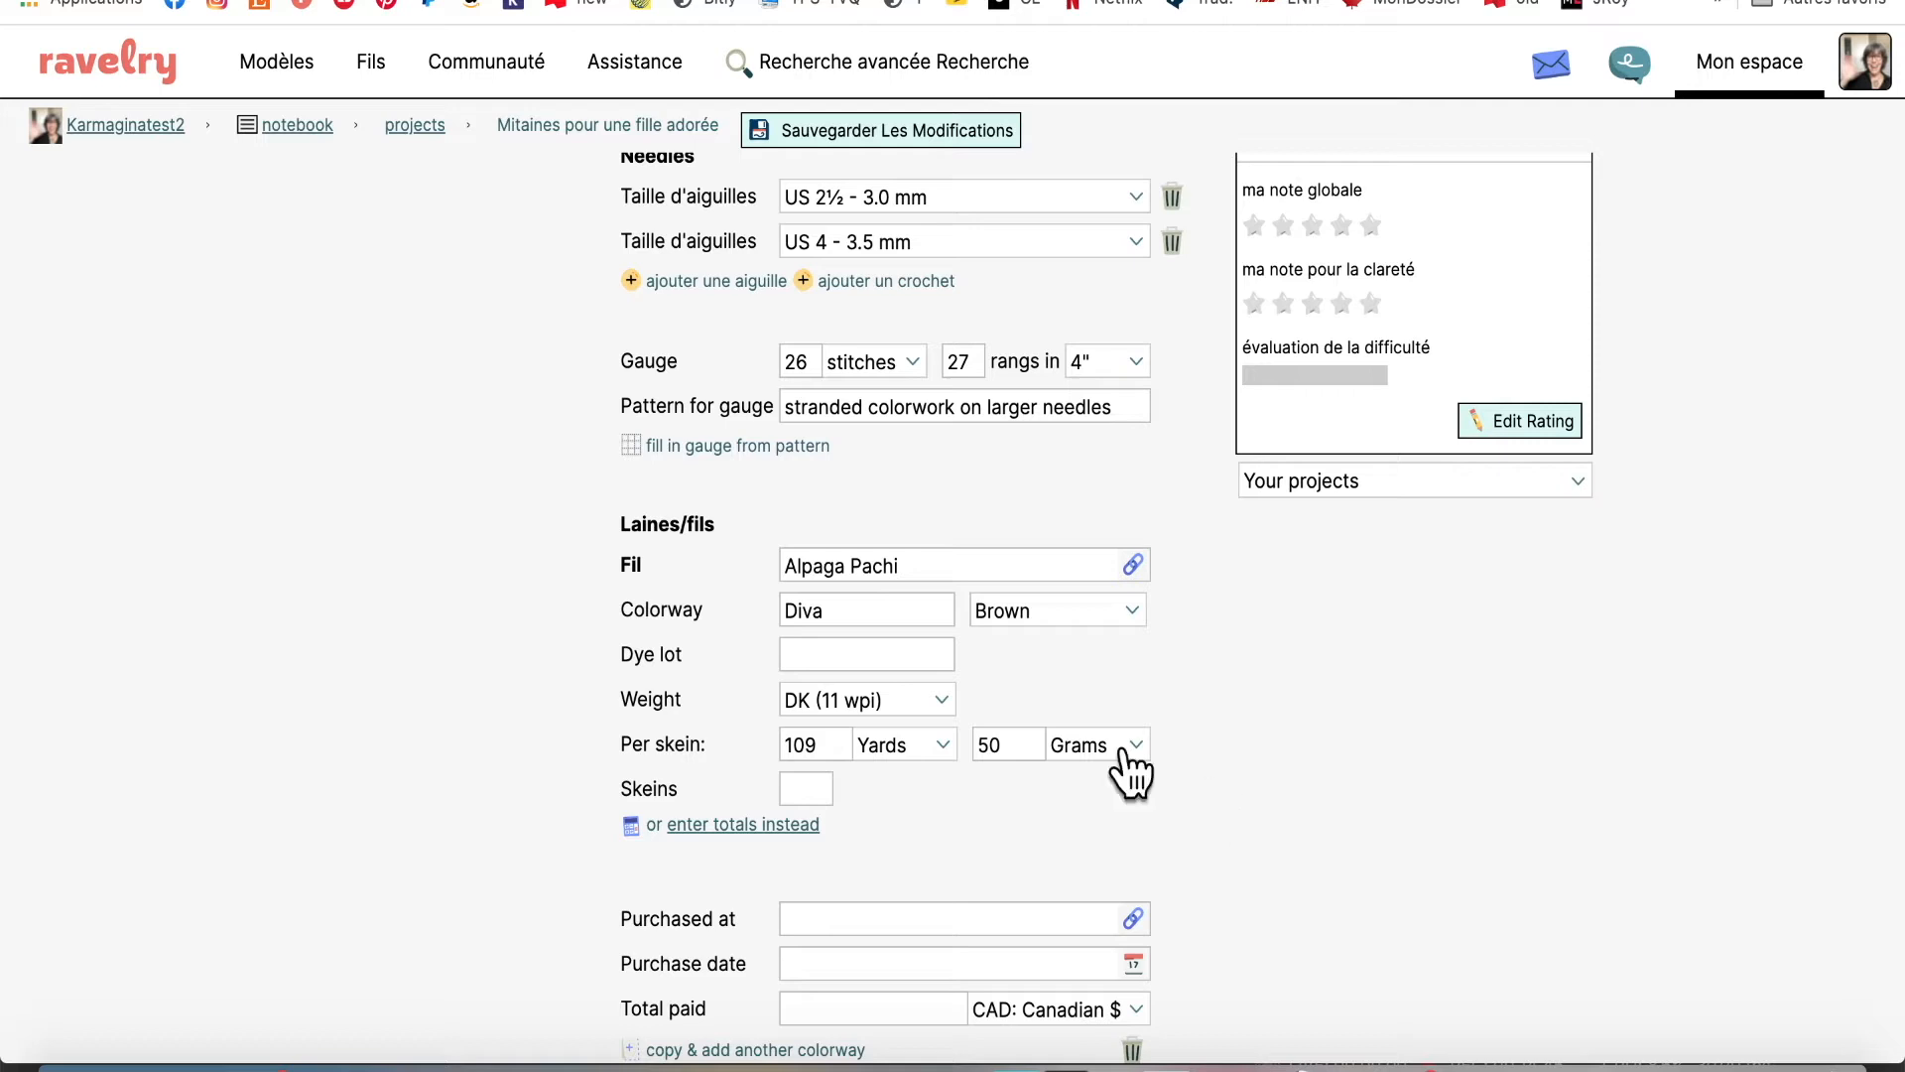
Enter 1 skein and switch the yarn amount to totals instead of skeins
click(799, 787)
text(1)
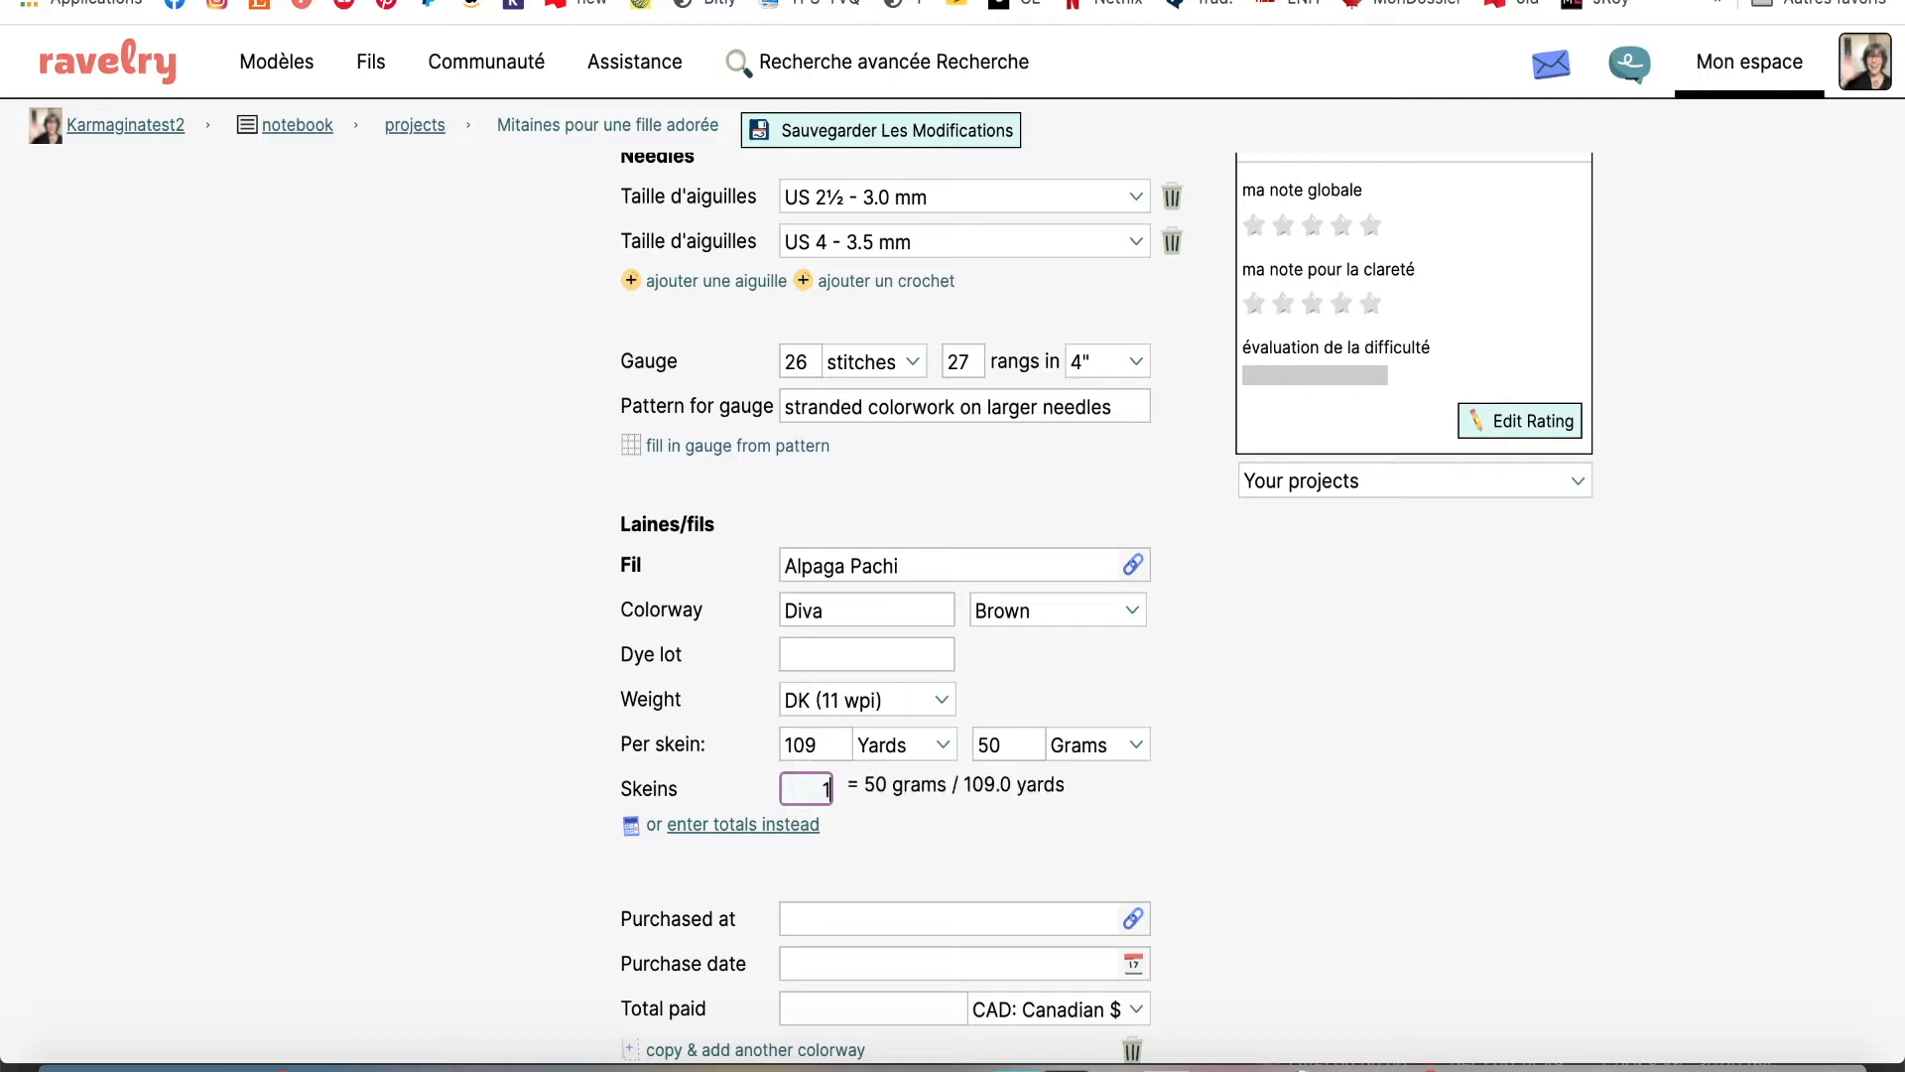
click(1209, 815)
scroll(1209, 816, down, 3)
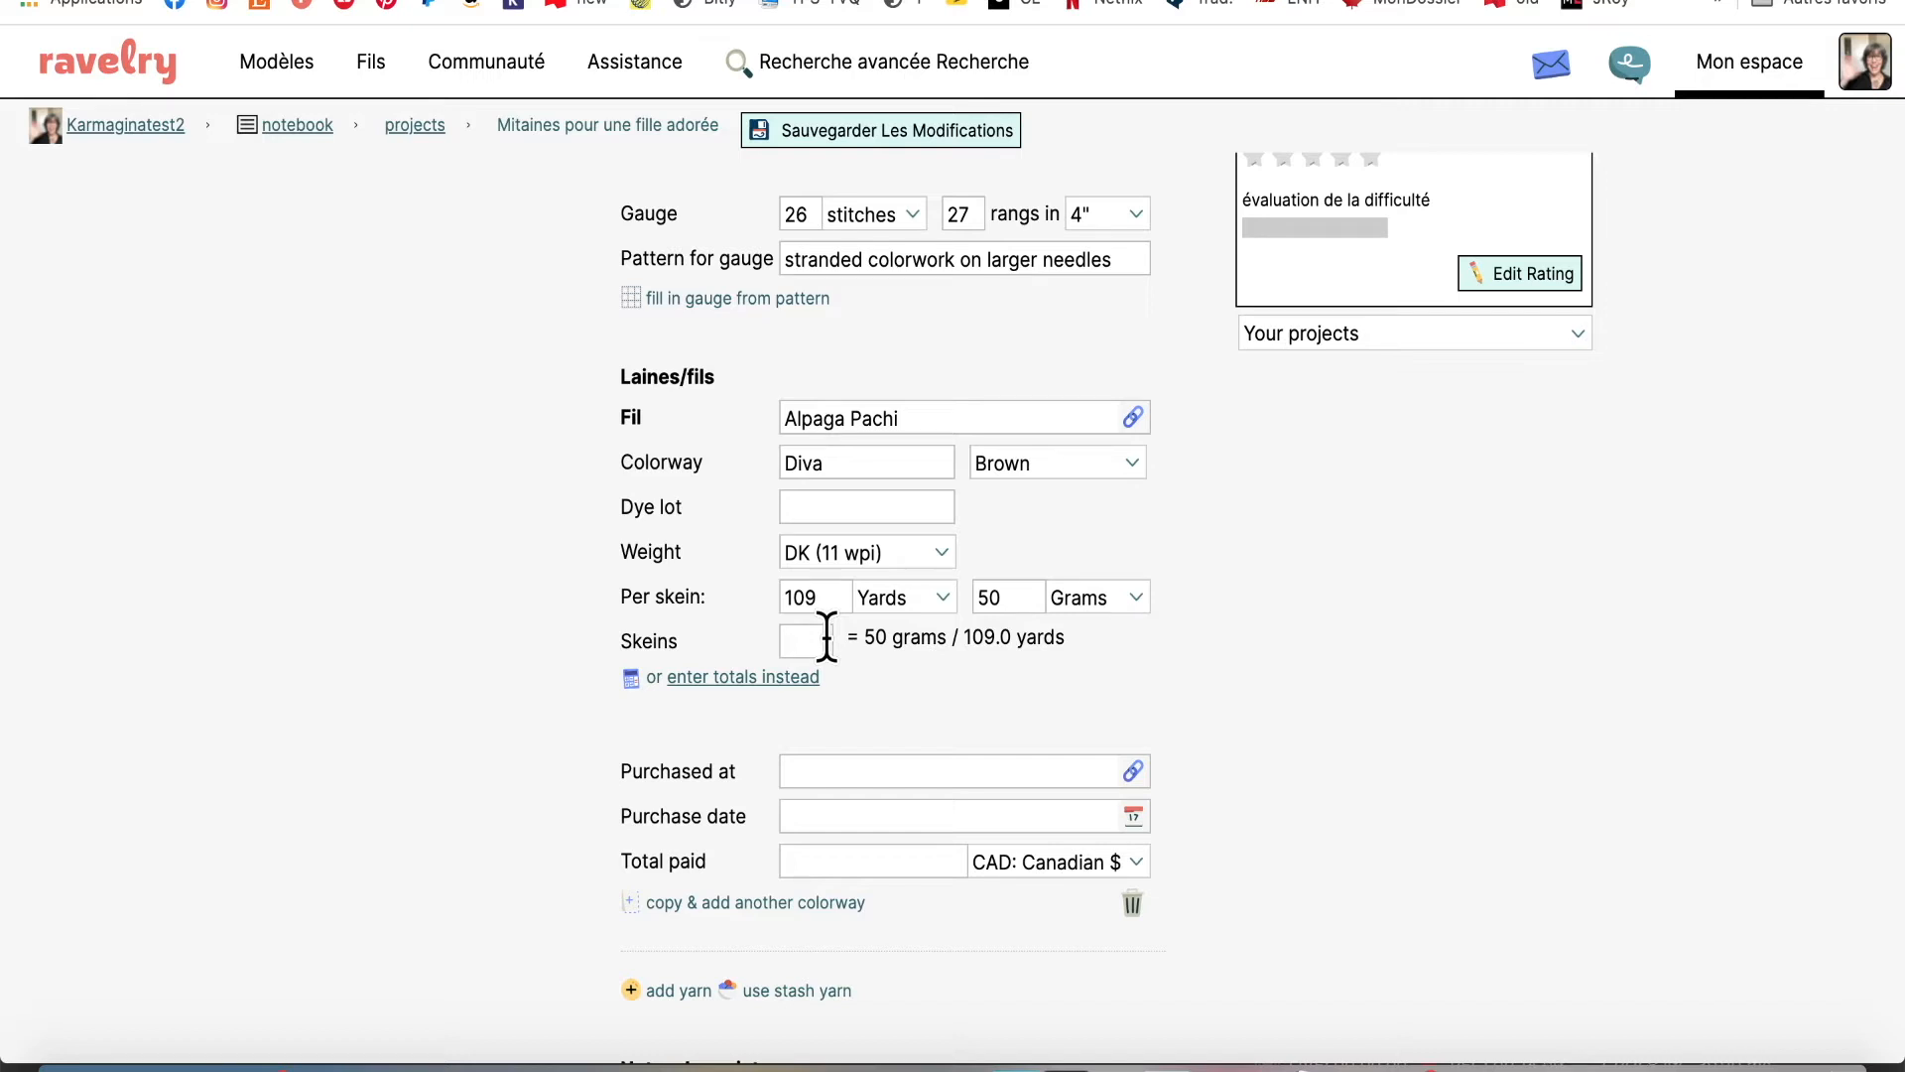
click(720, 675)
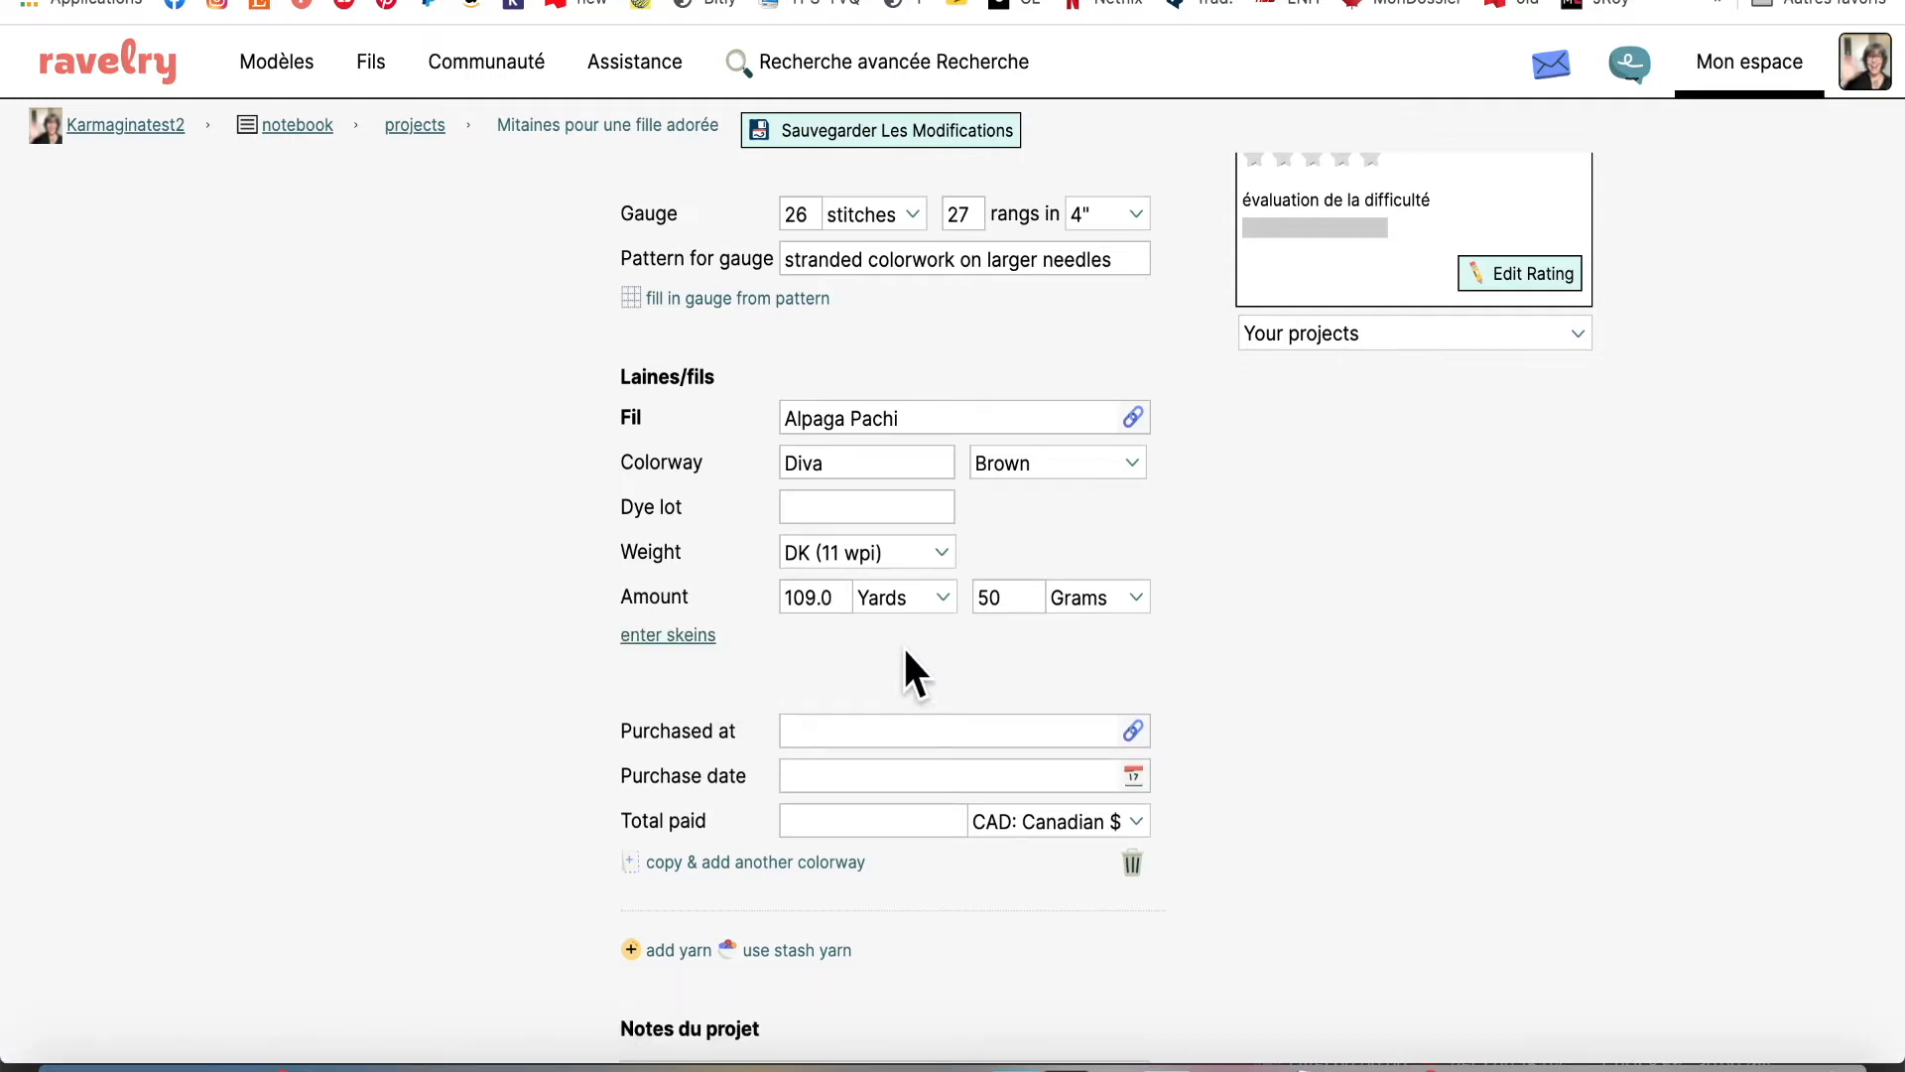
Enter Alpaga Pachi in the yarn's Purchased at field
scroll(842, 671, down, 1)
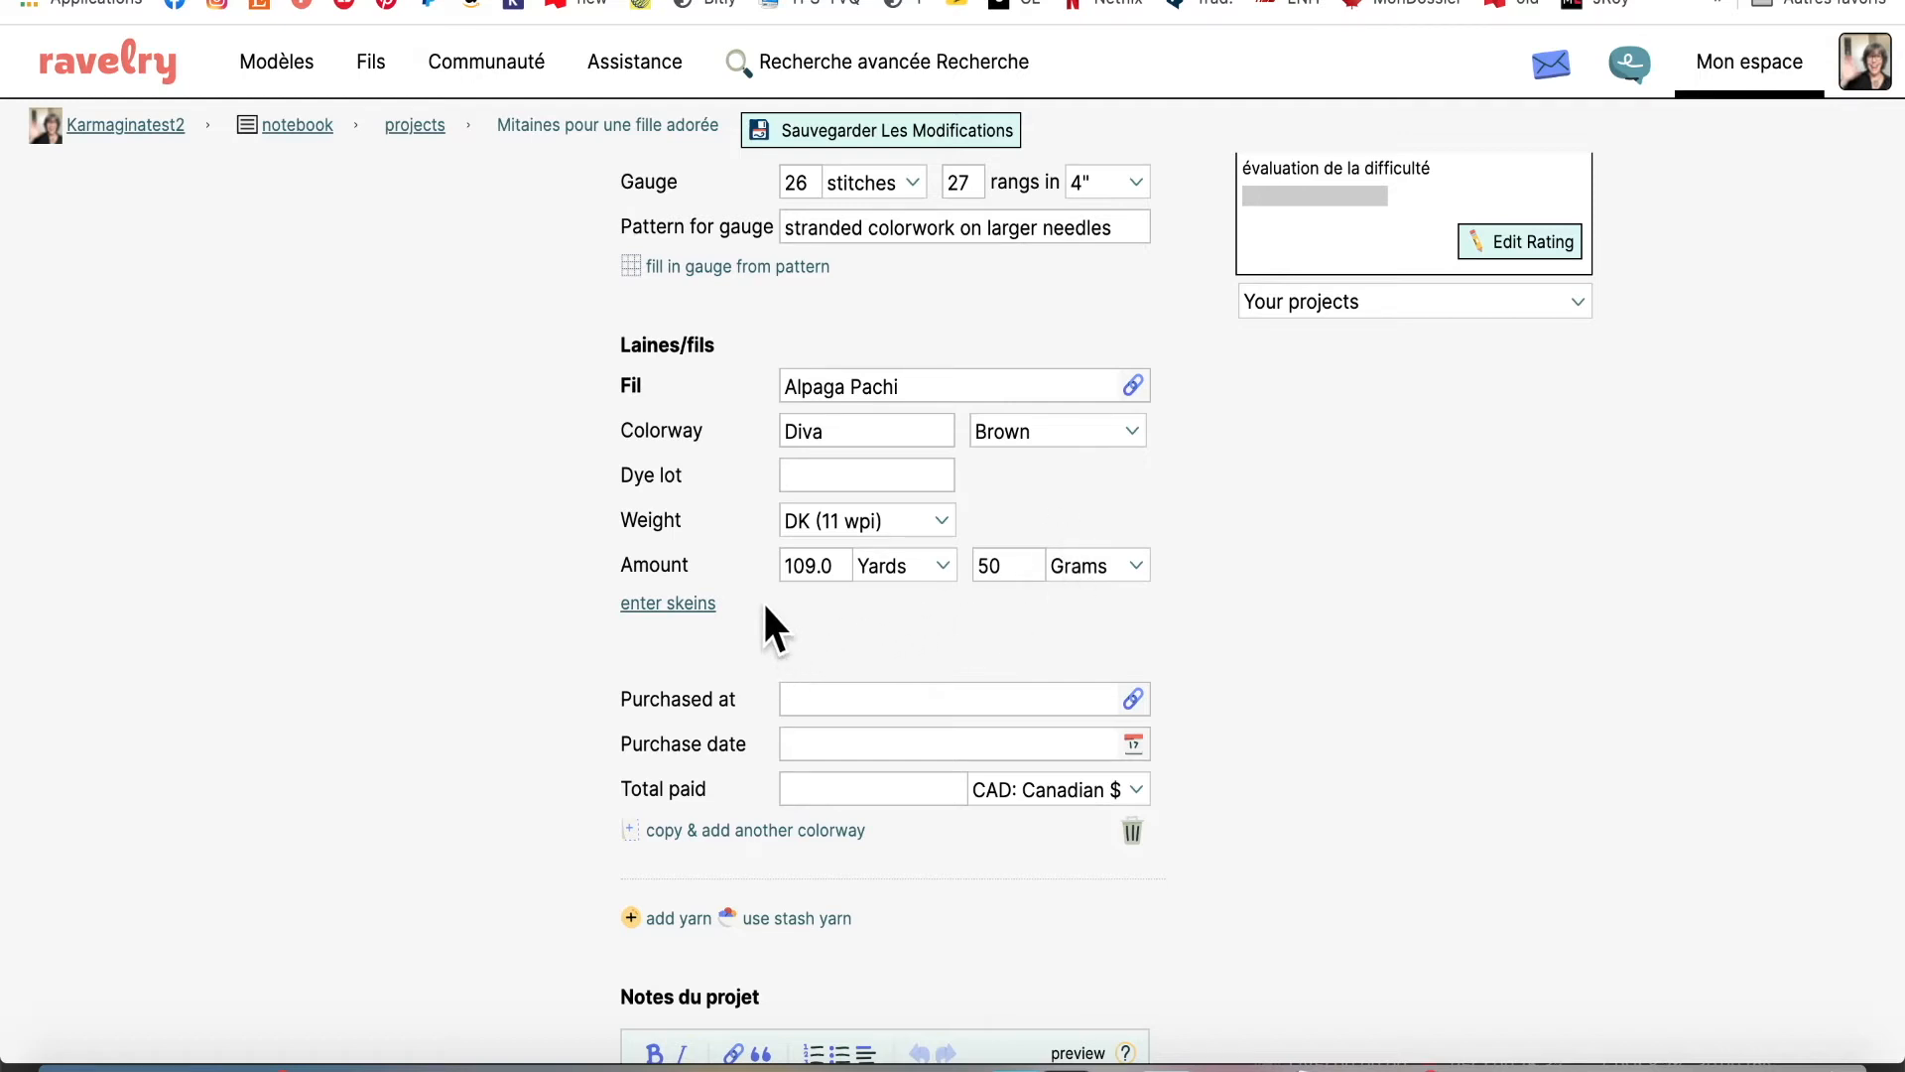
scroll(765, 622, down, 1)
click(830, 635)
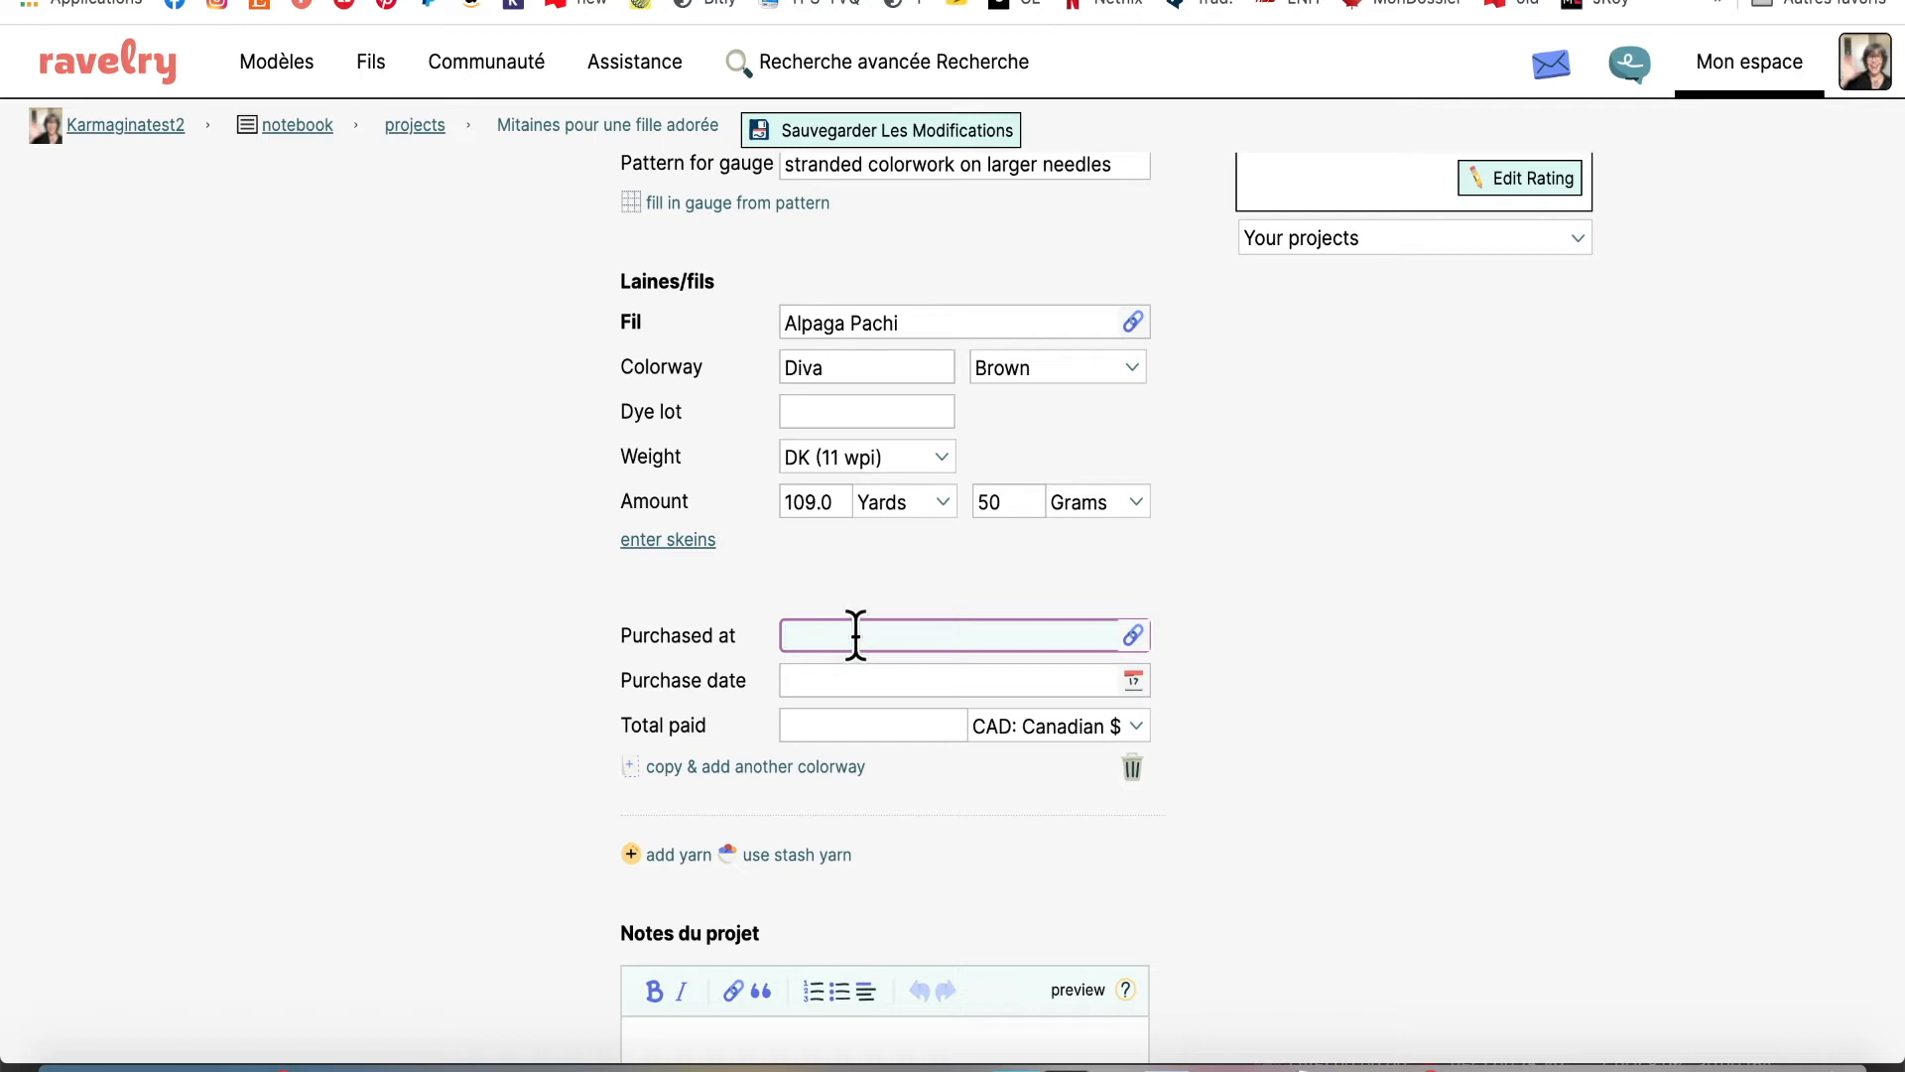
text(Alpaga Pachi)
click(892, 679)
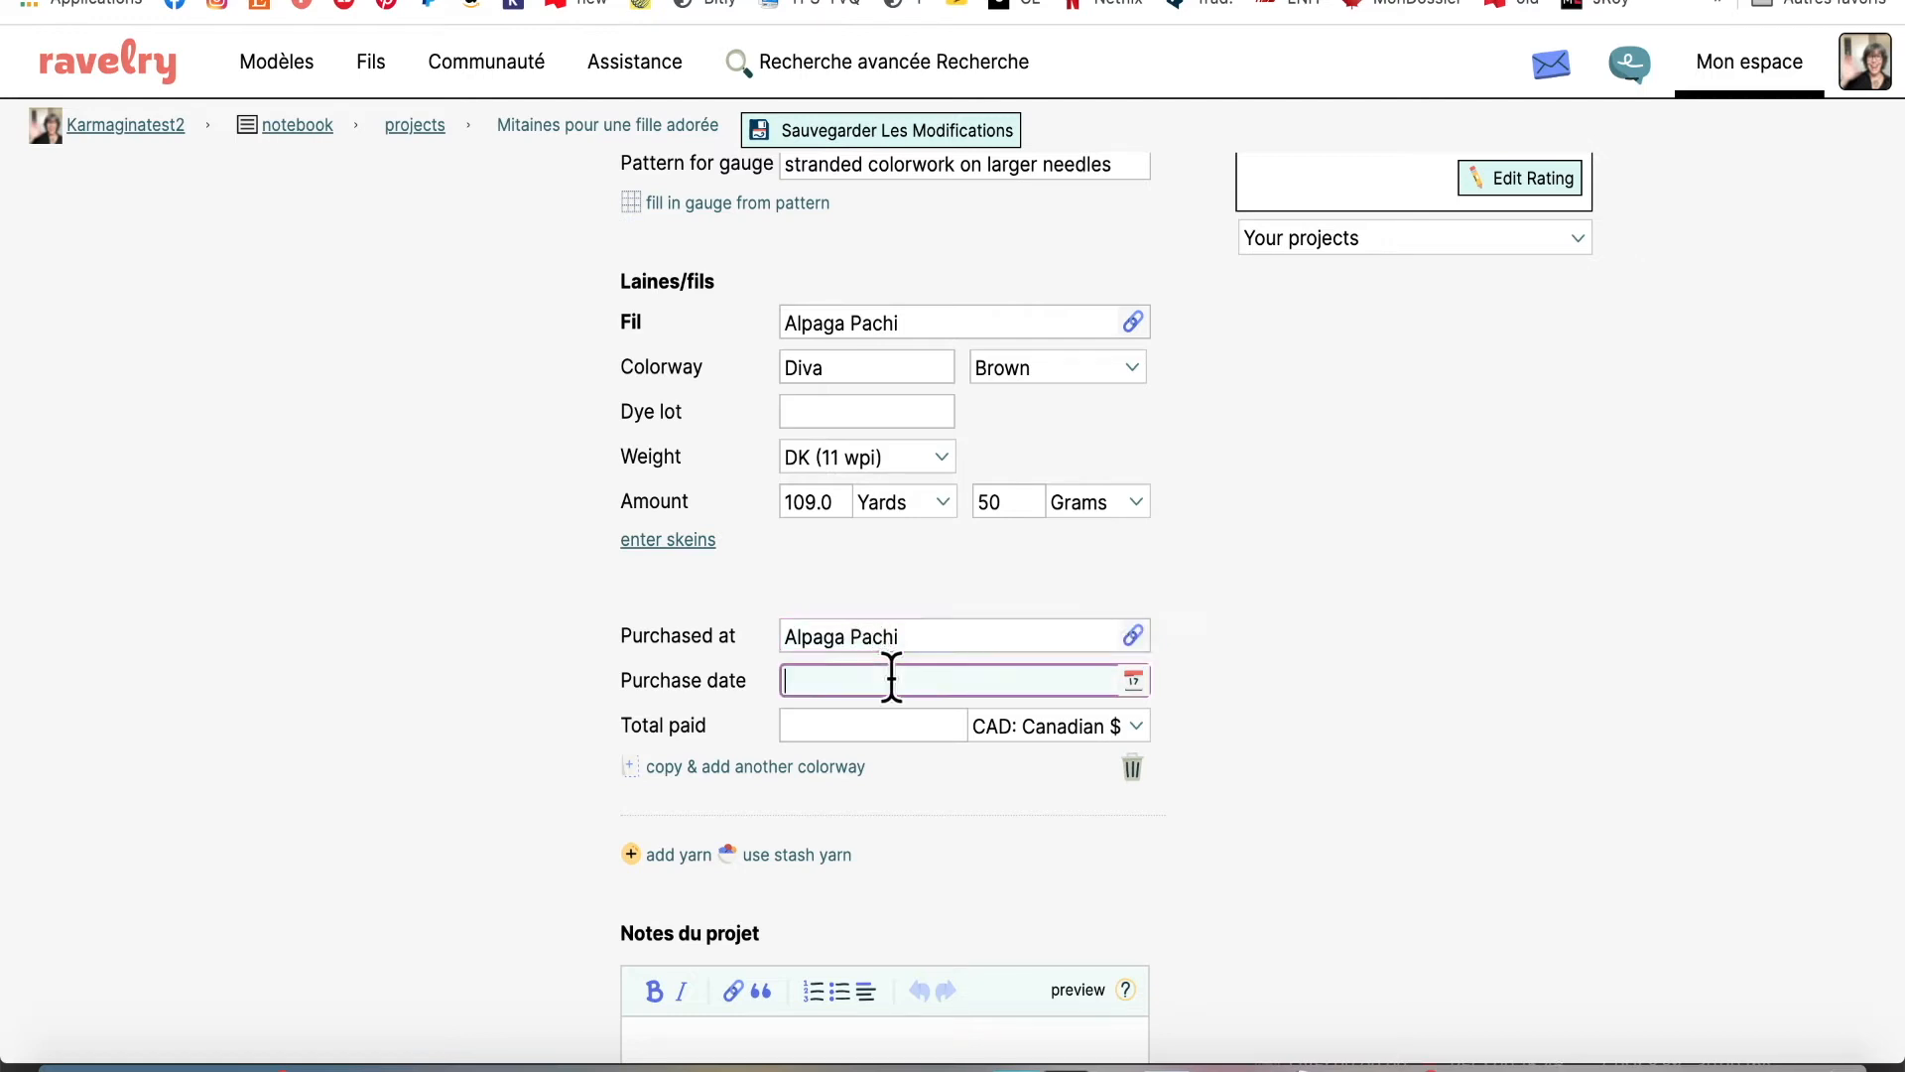
Pick November 20, 2020 in the purchase date calendar for the Alpaga Pachi yarn
click(1135, 685)
scroll(824, 852, down, 3)
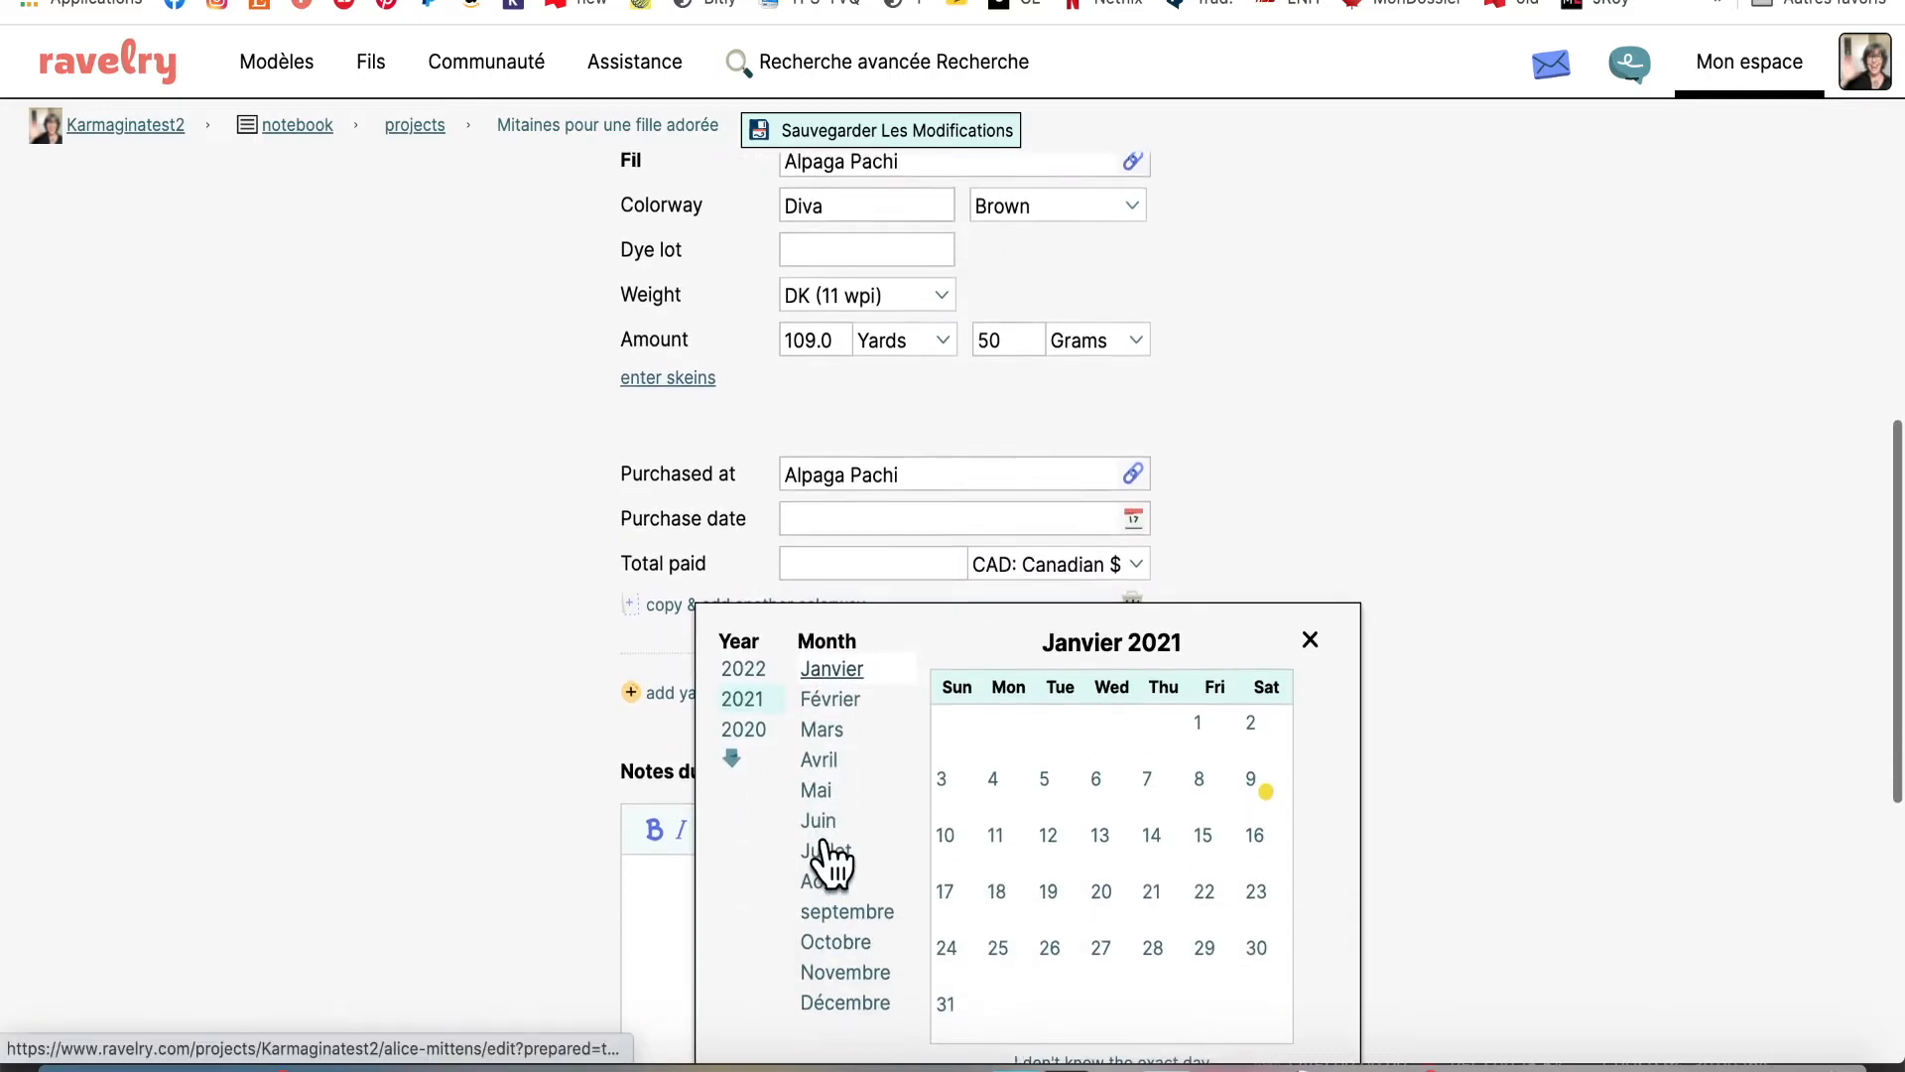
click(757, 733)
scroll(778, 794, down, 2)
click(845, 855)
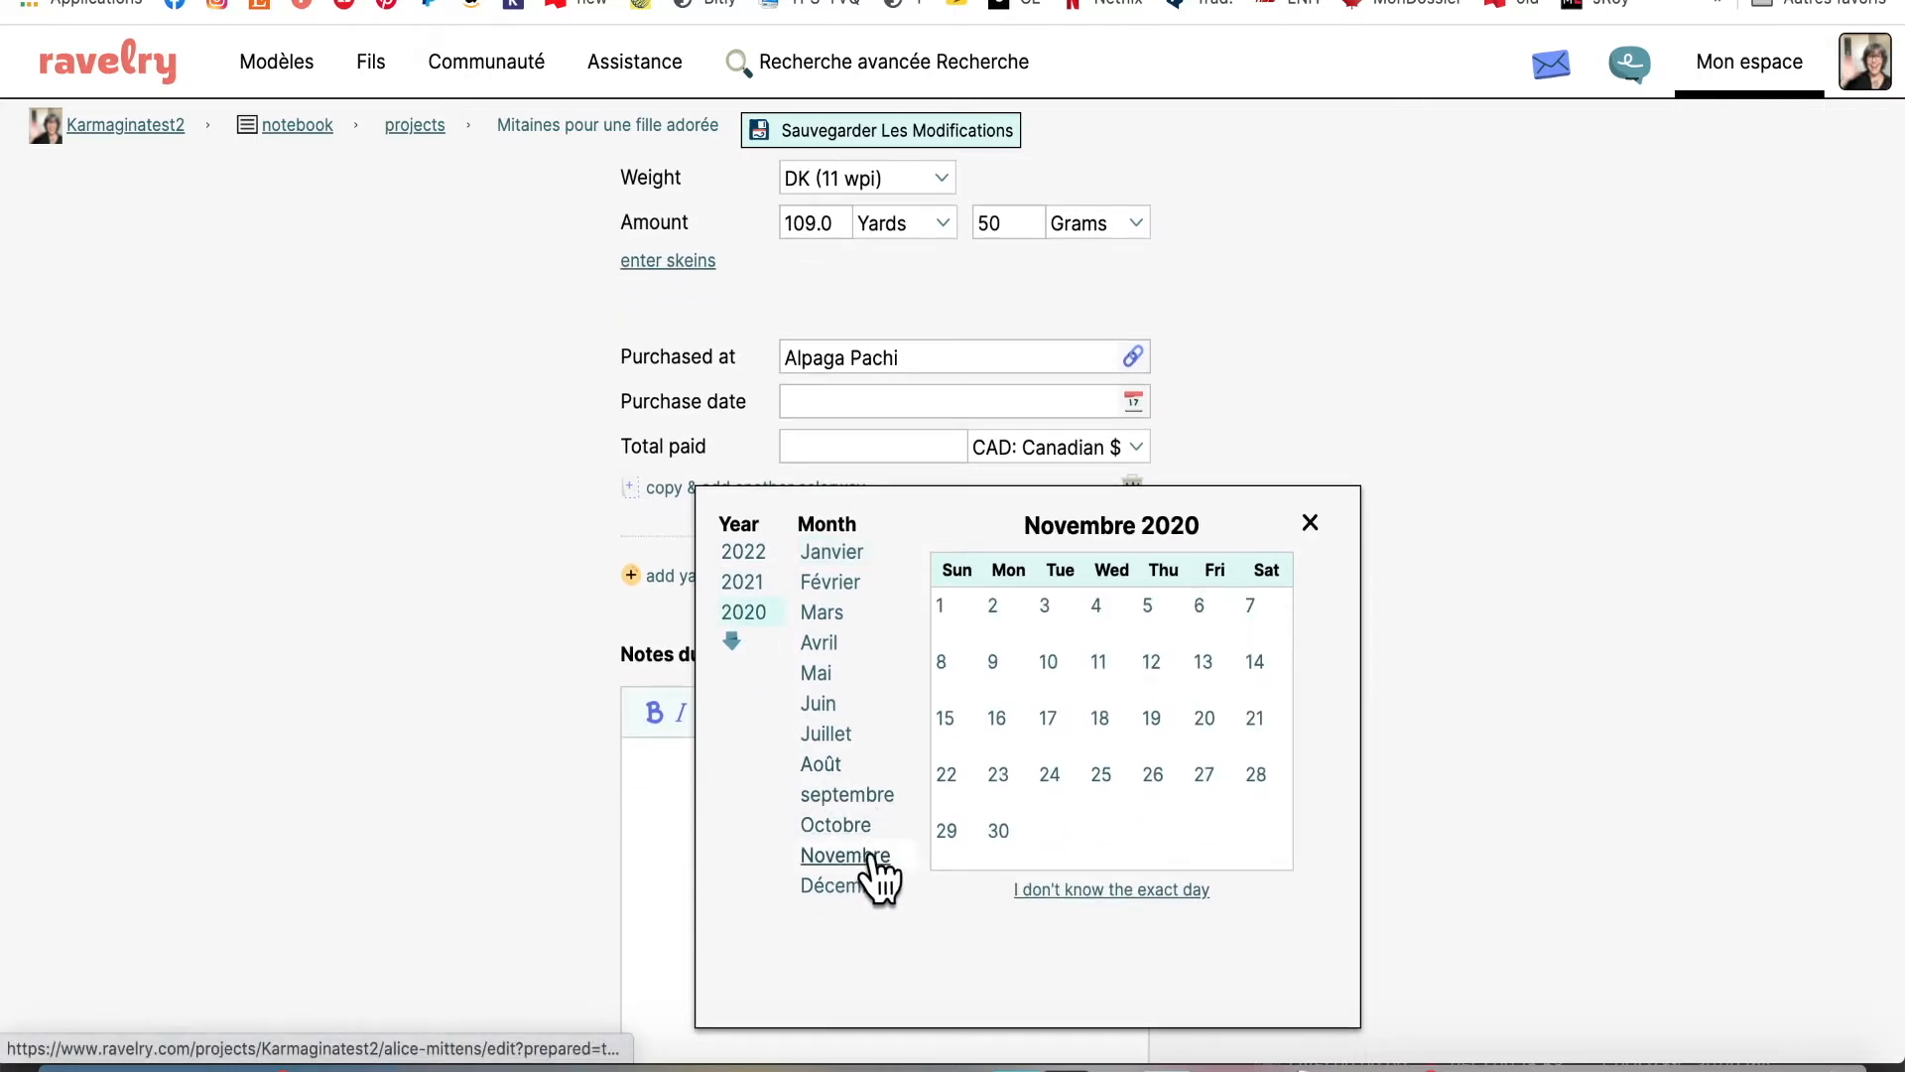
click(1212, 713)
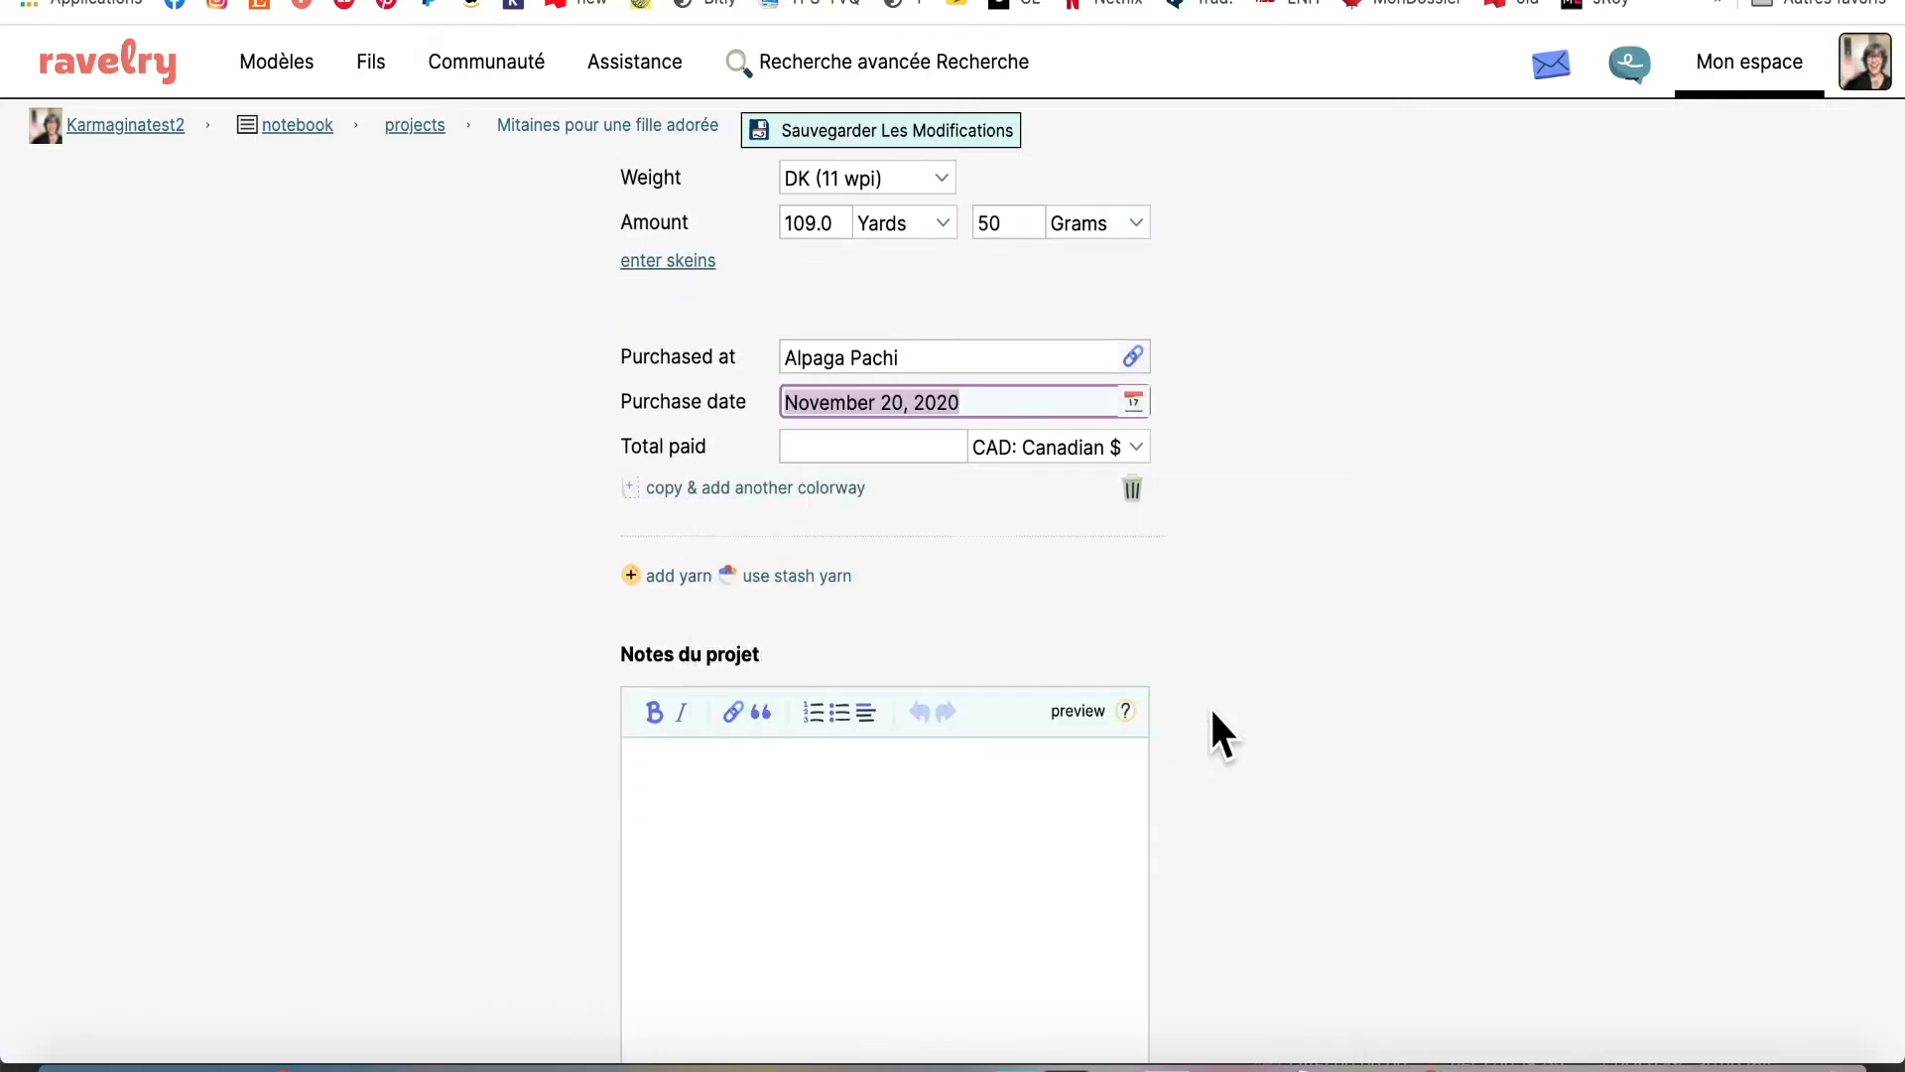
scroll(1257, 682, up, 2)
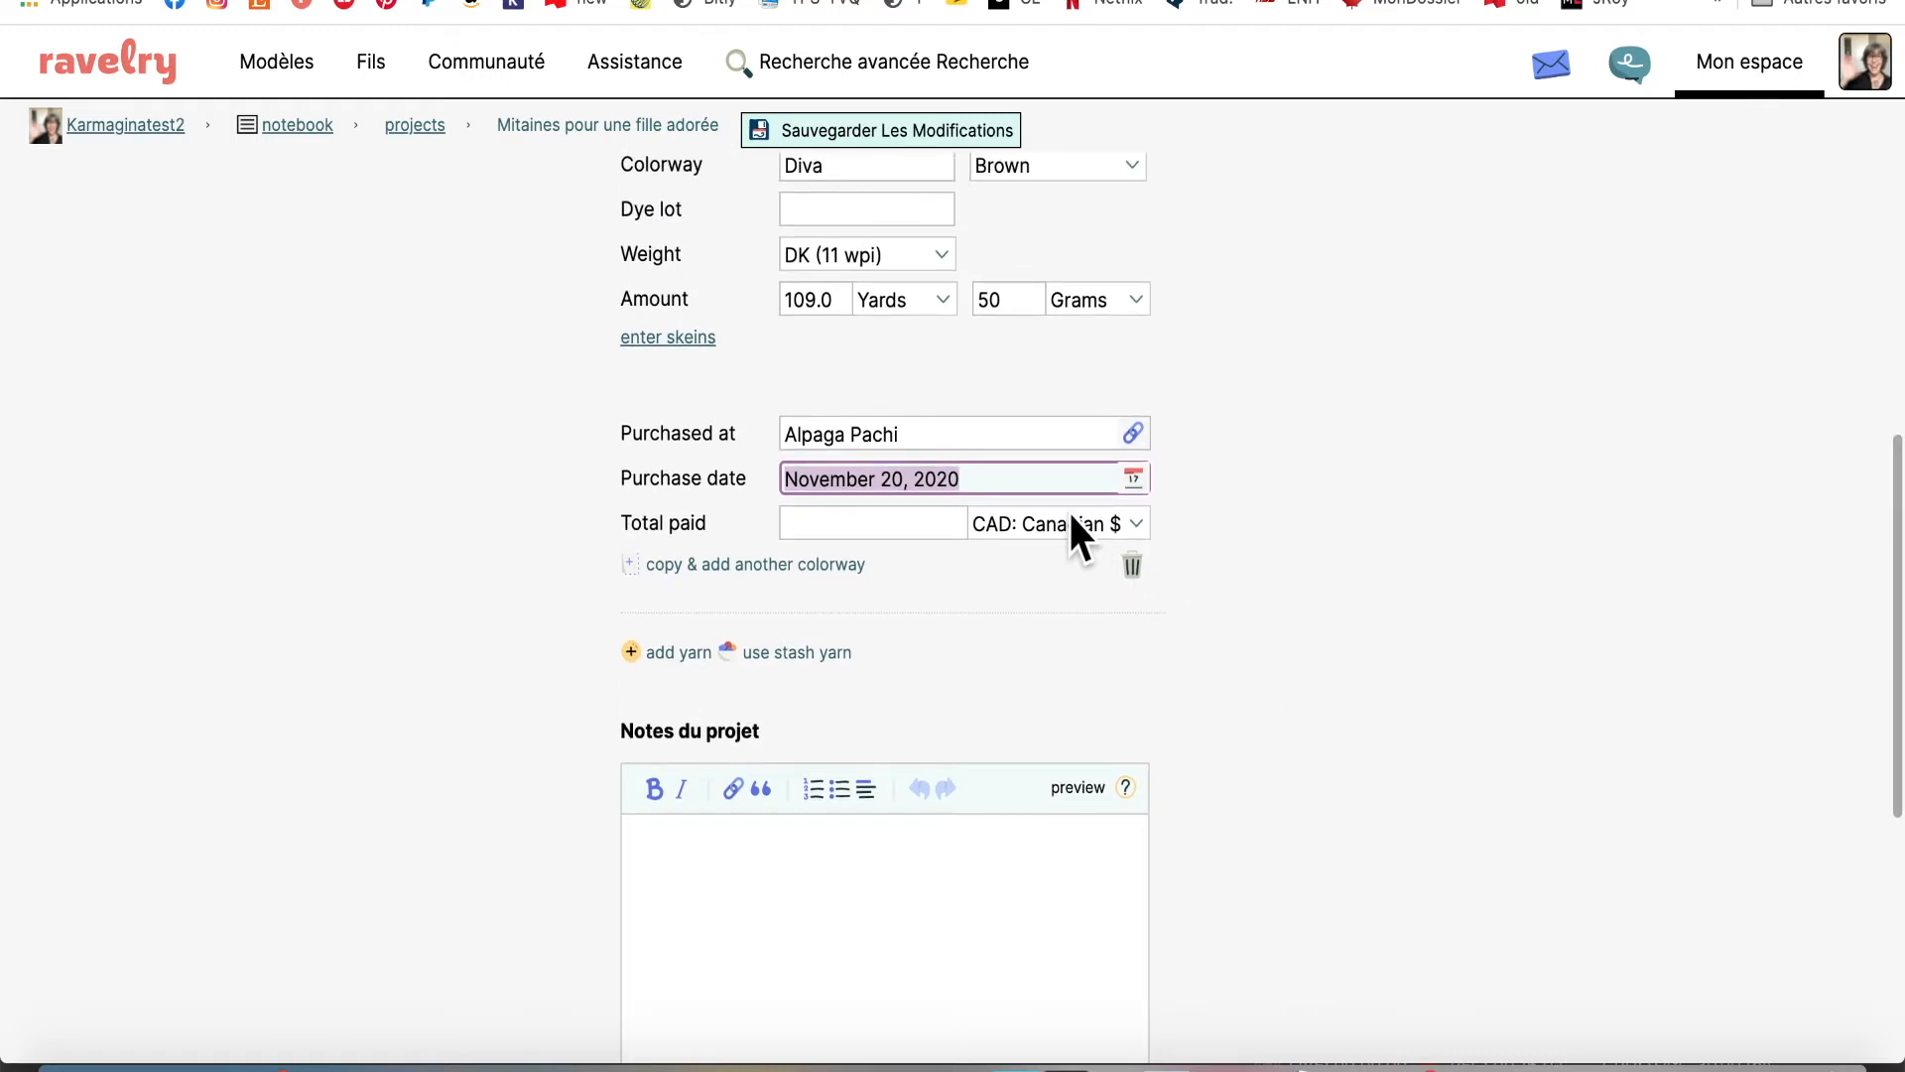
click(867, 519)
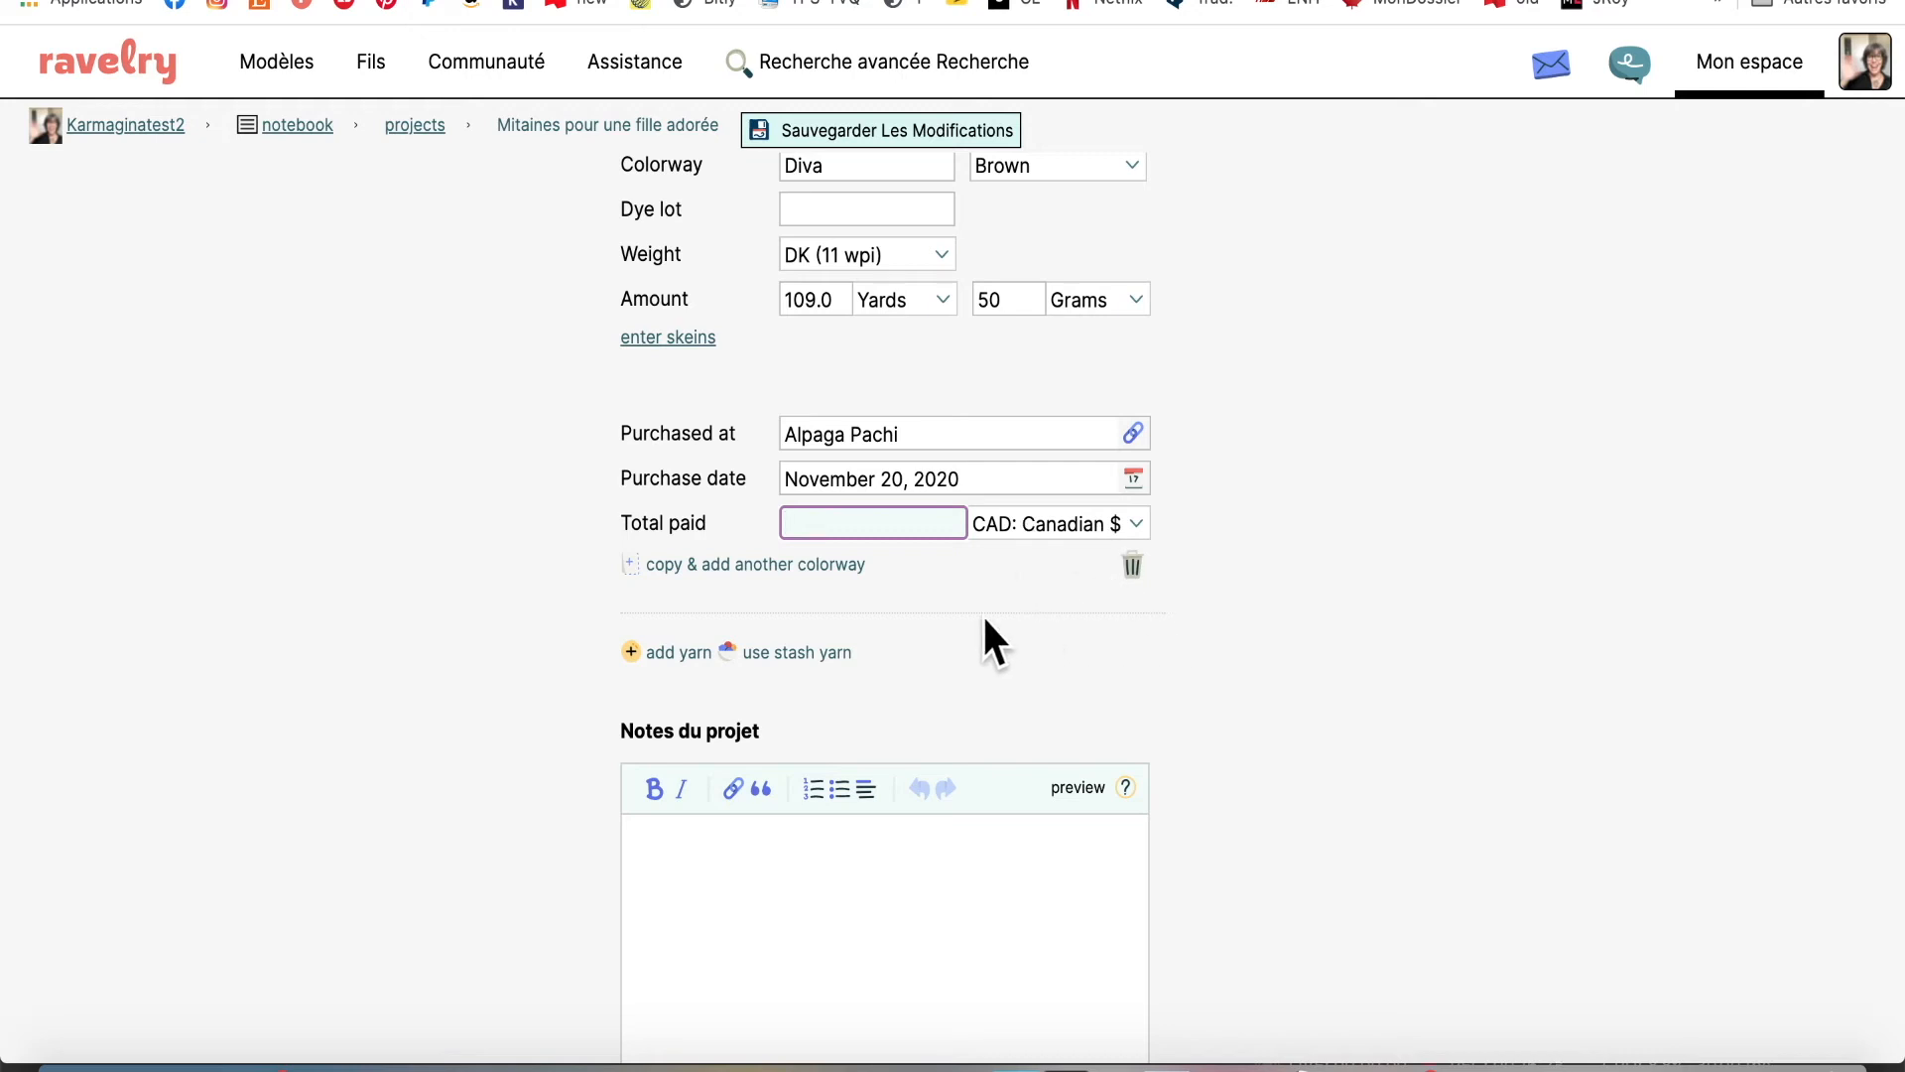
scroll(925, 617, down, 1)
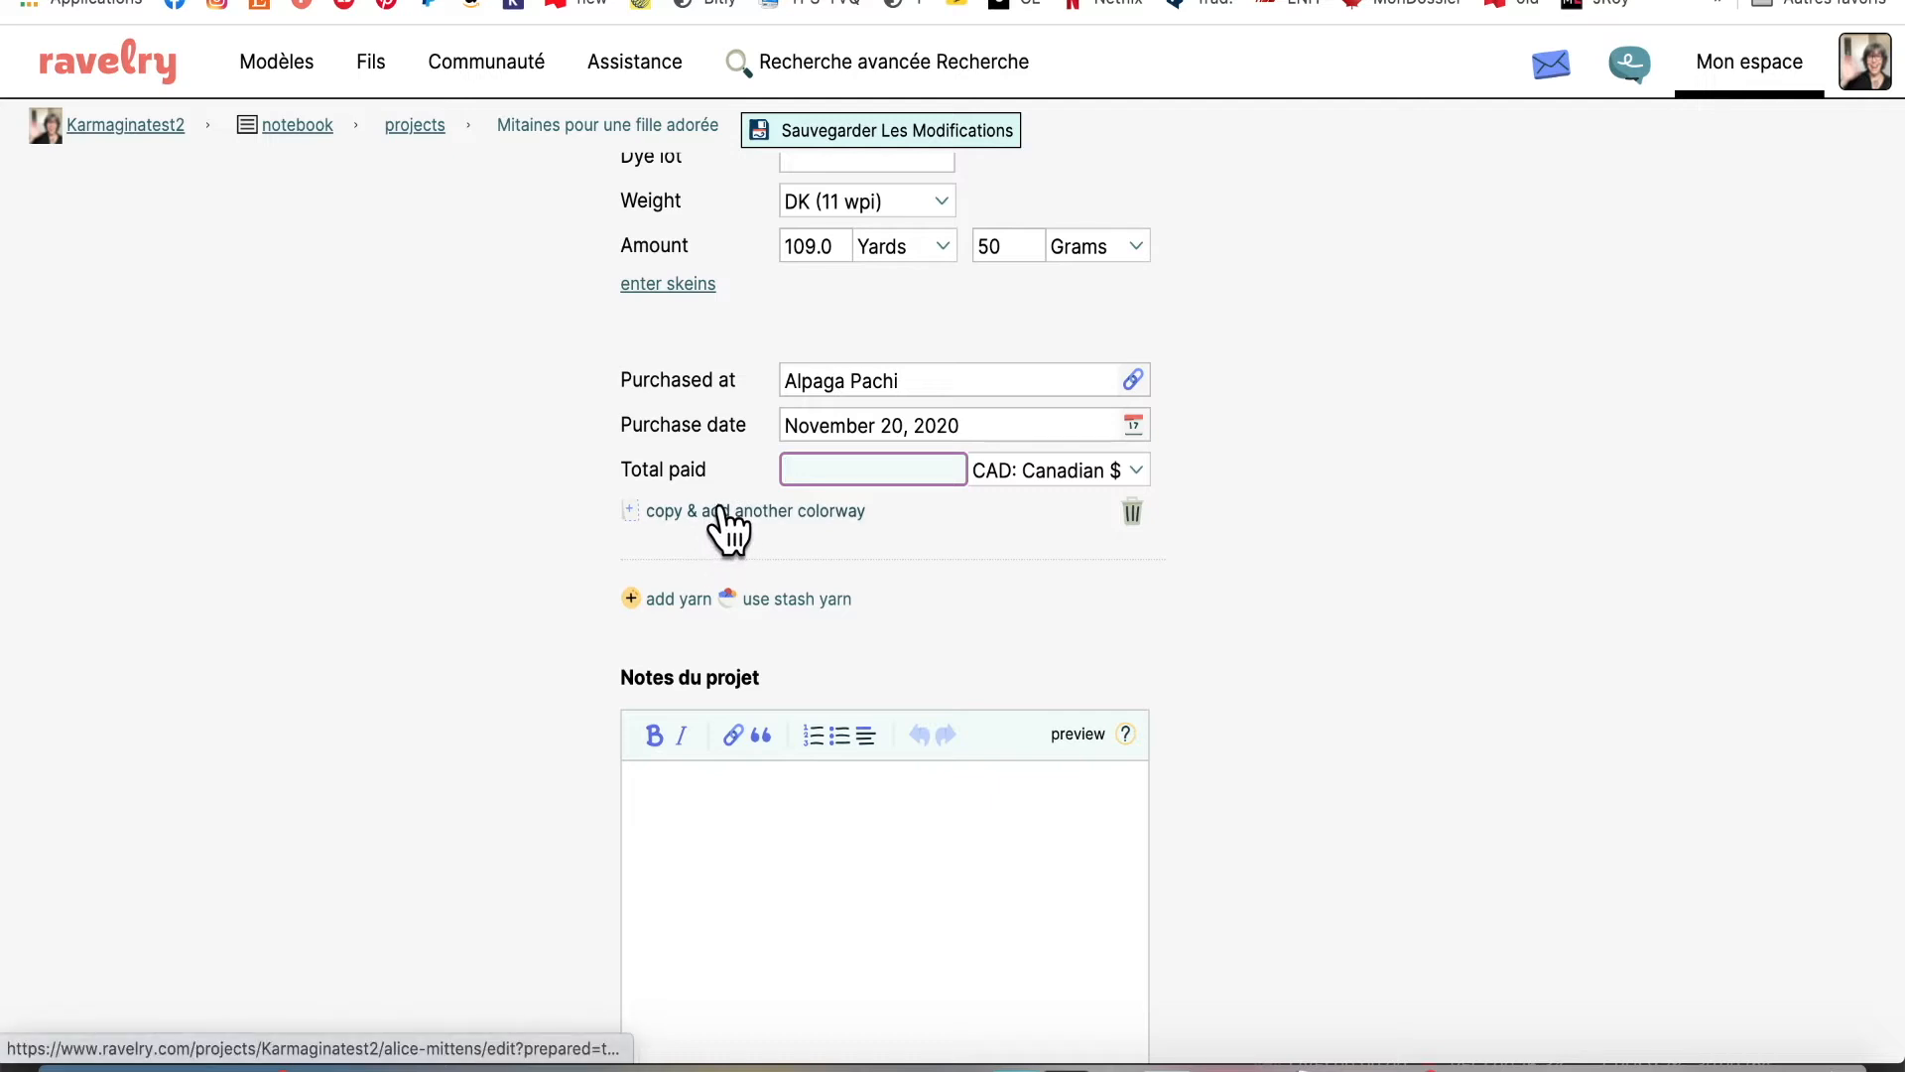
scroll(719, 523, up, 1)
scroll(723, 505, up, 1)
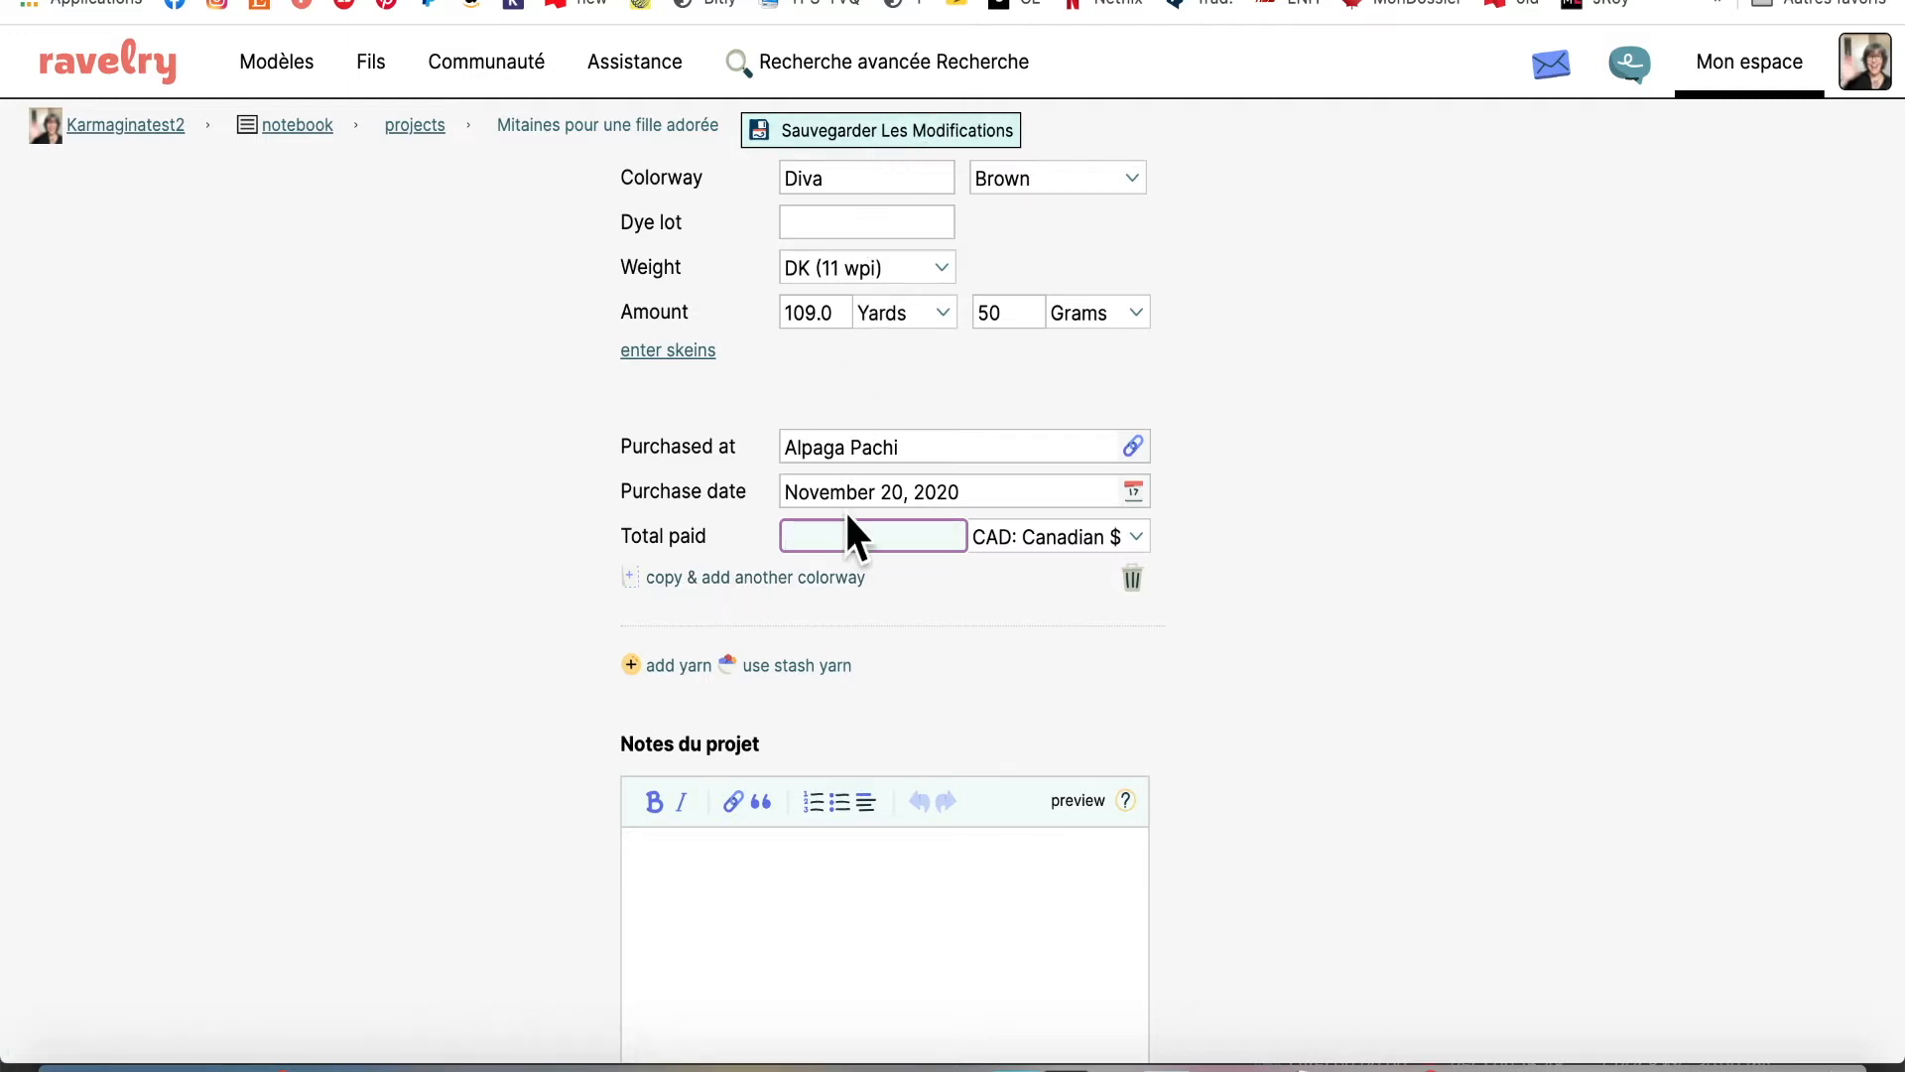
click(722, 579)
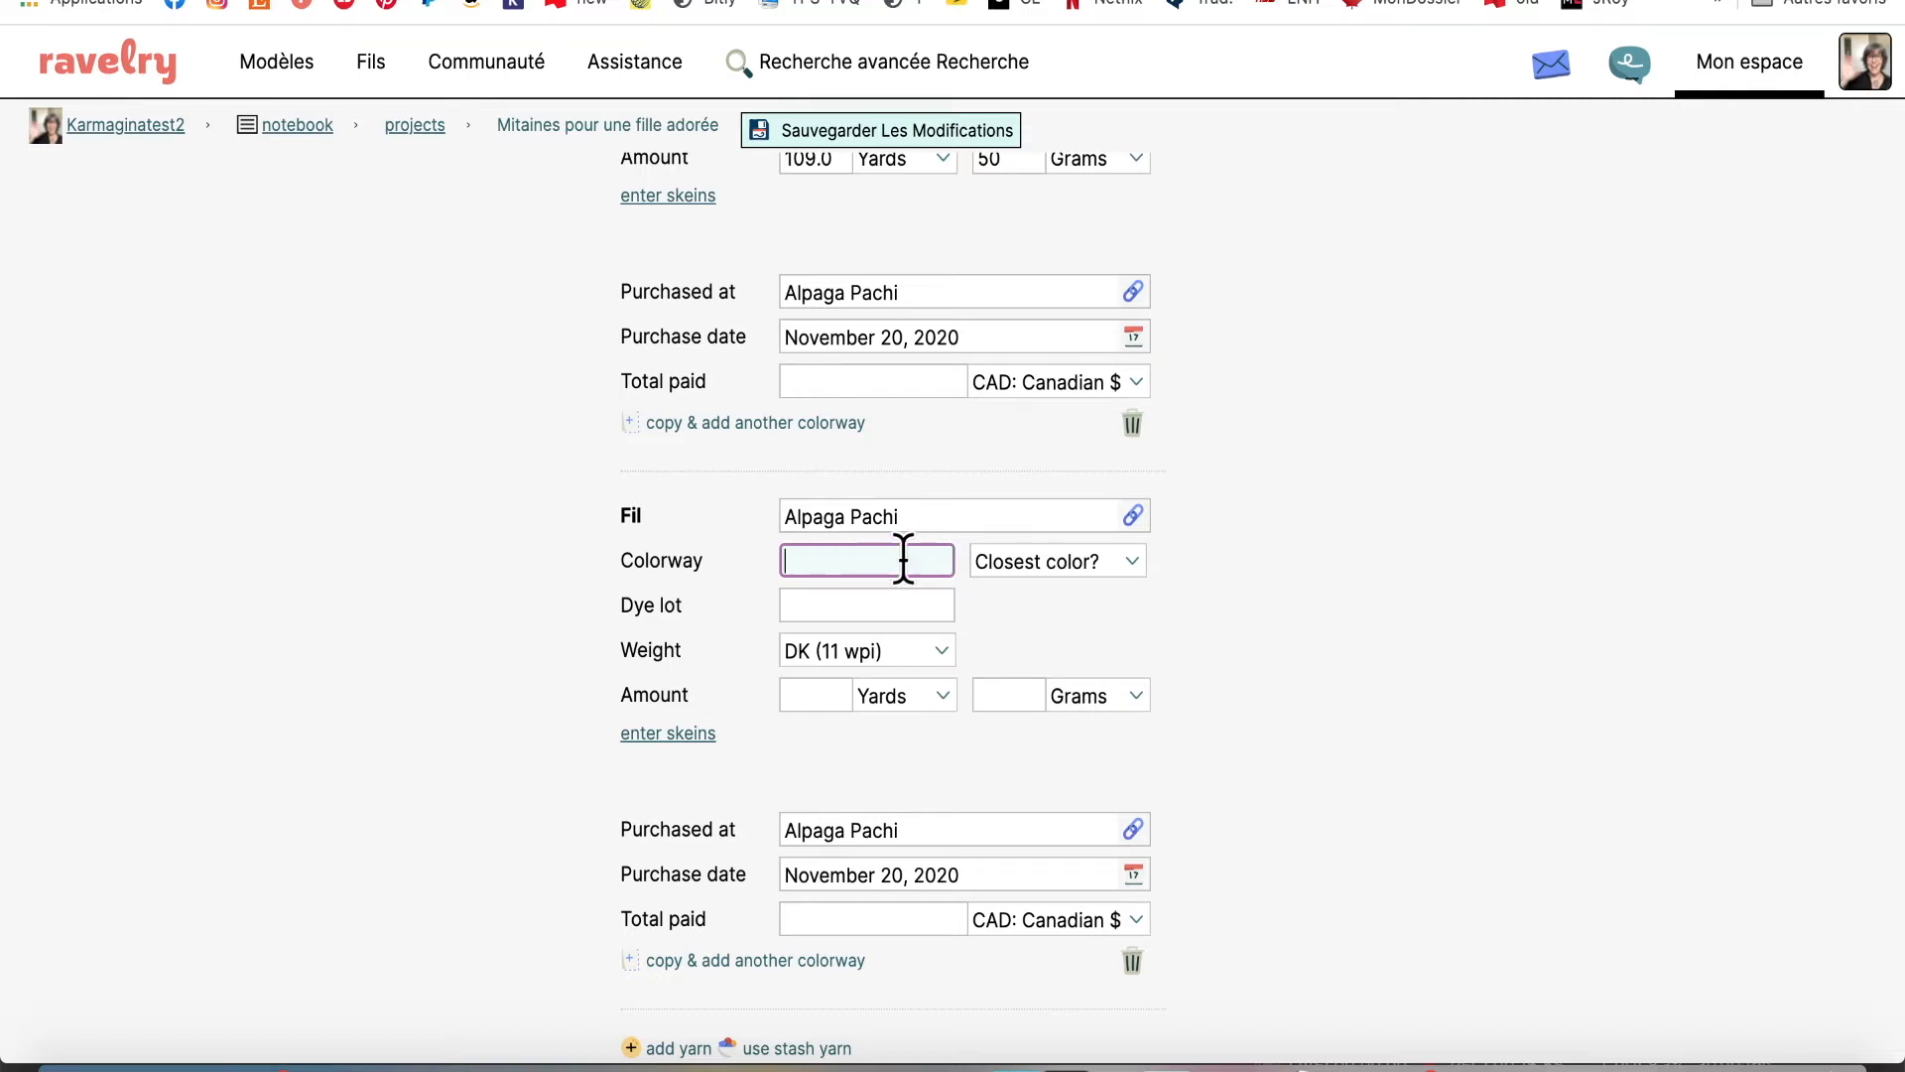
scroll(922, 558, down, 5)
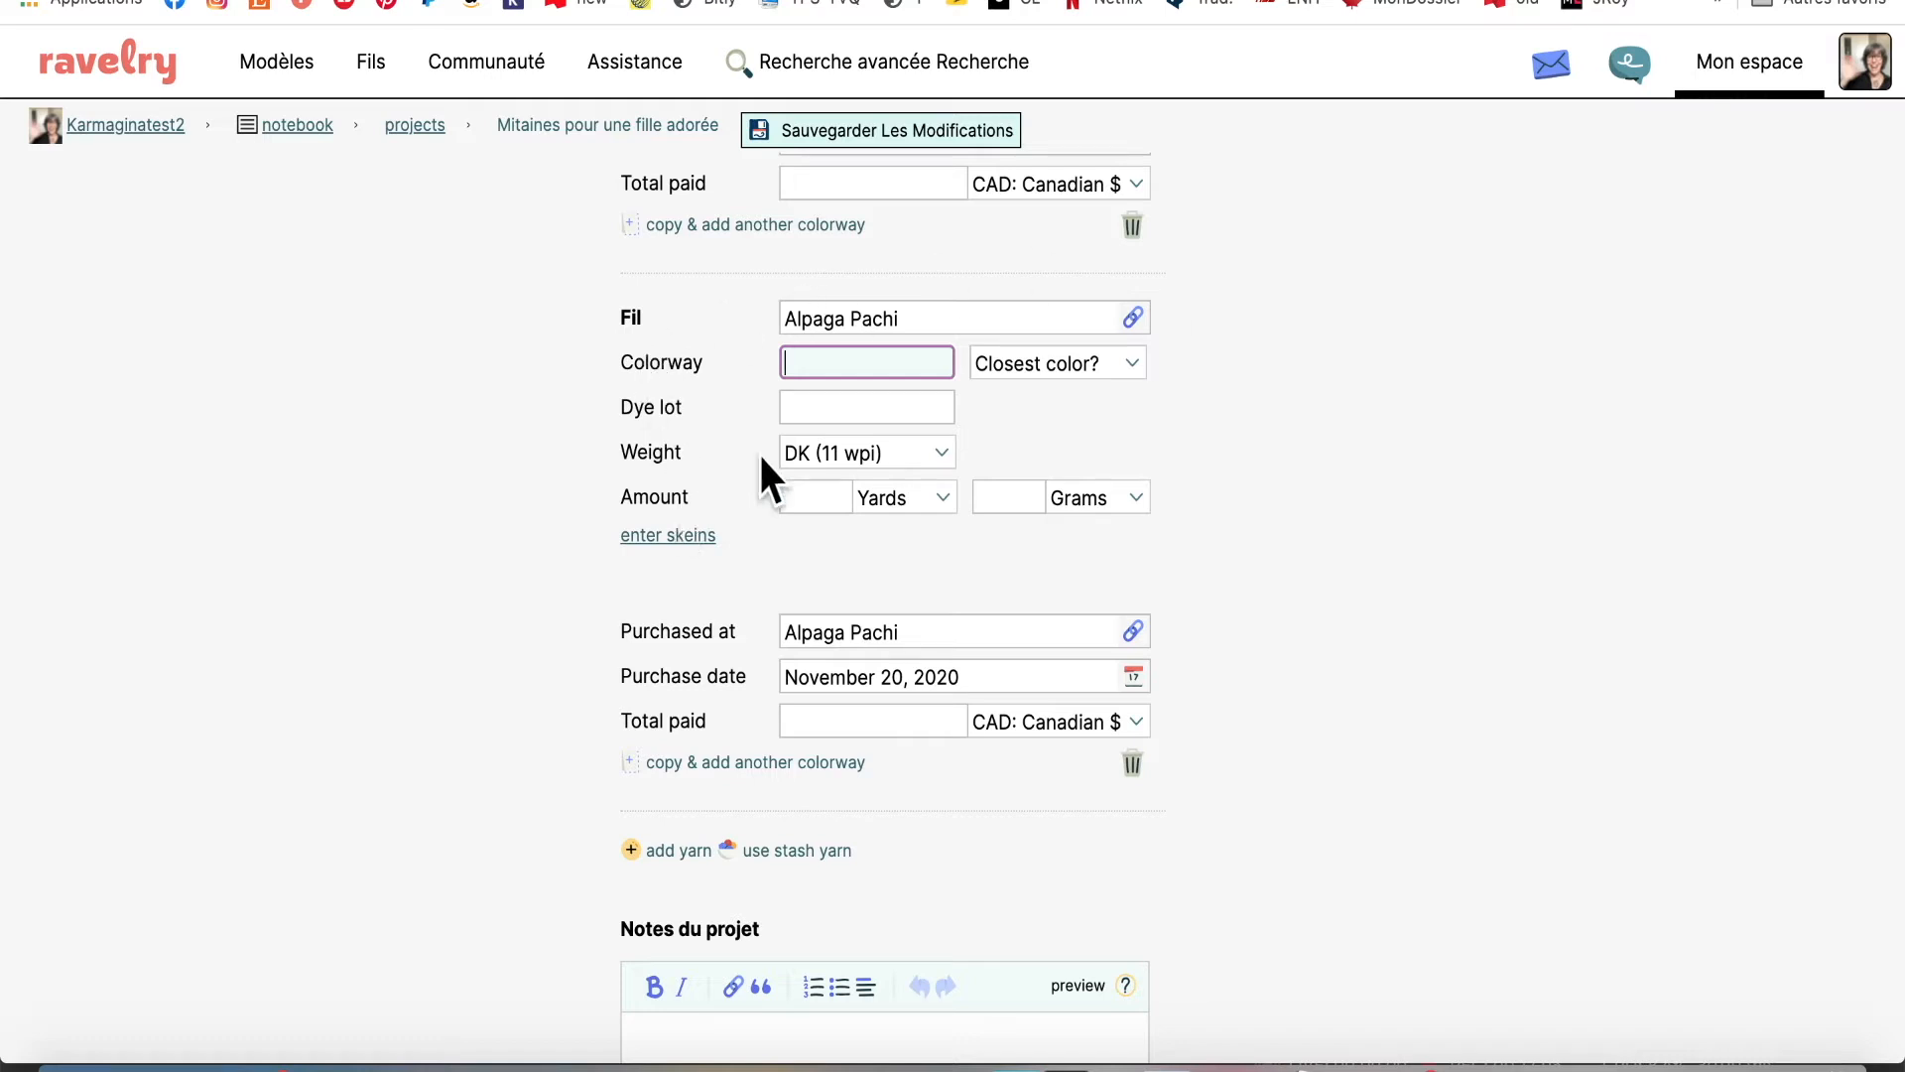
click(1133, 764)
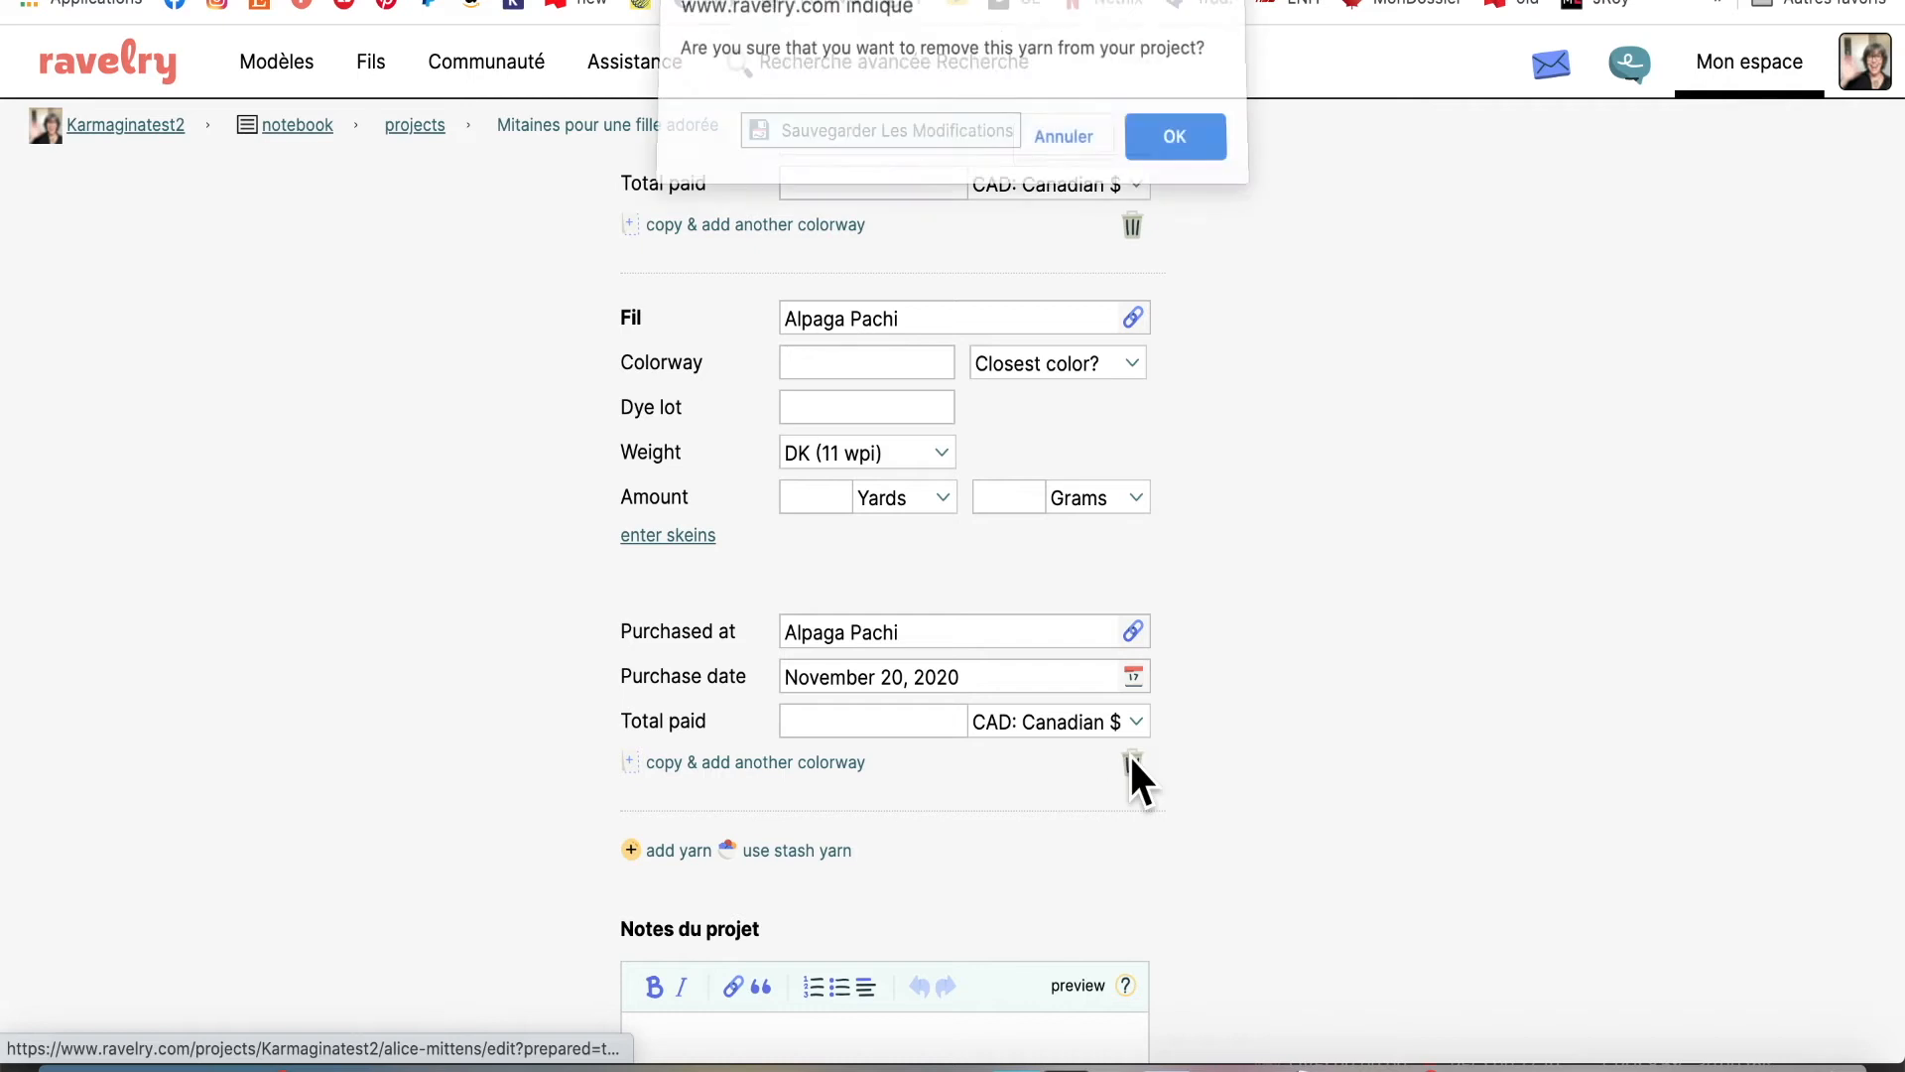
click(1181, 139)
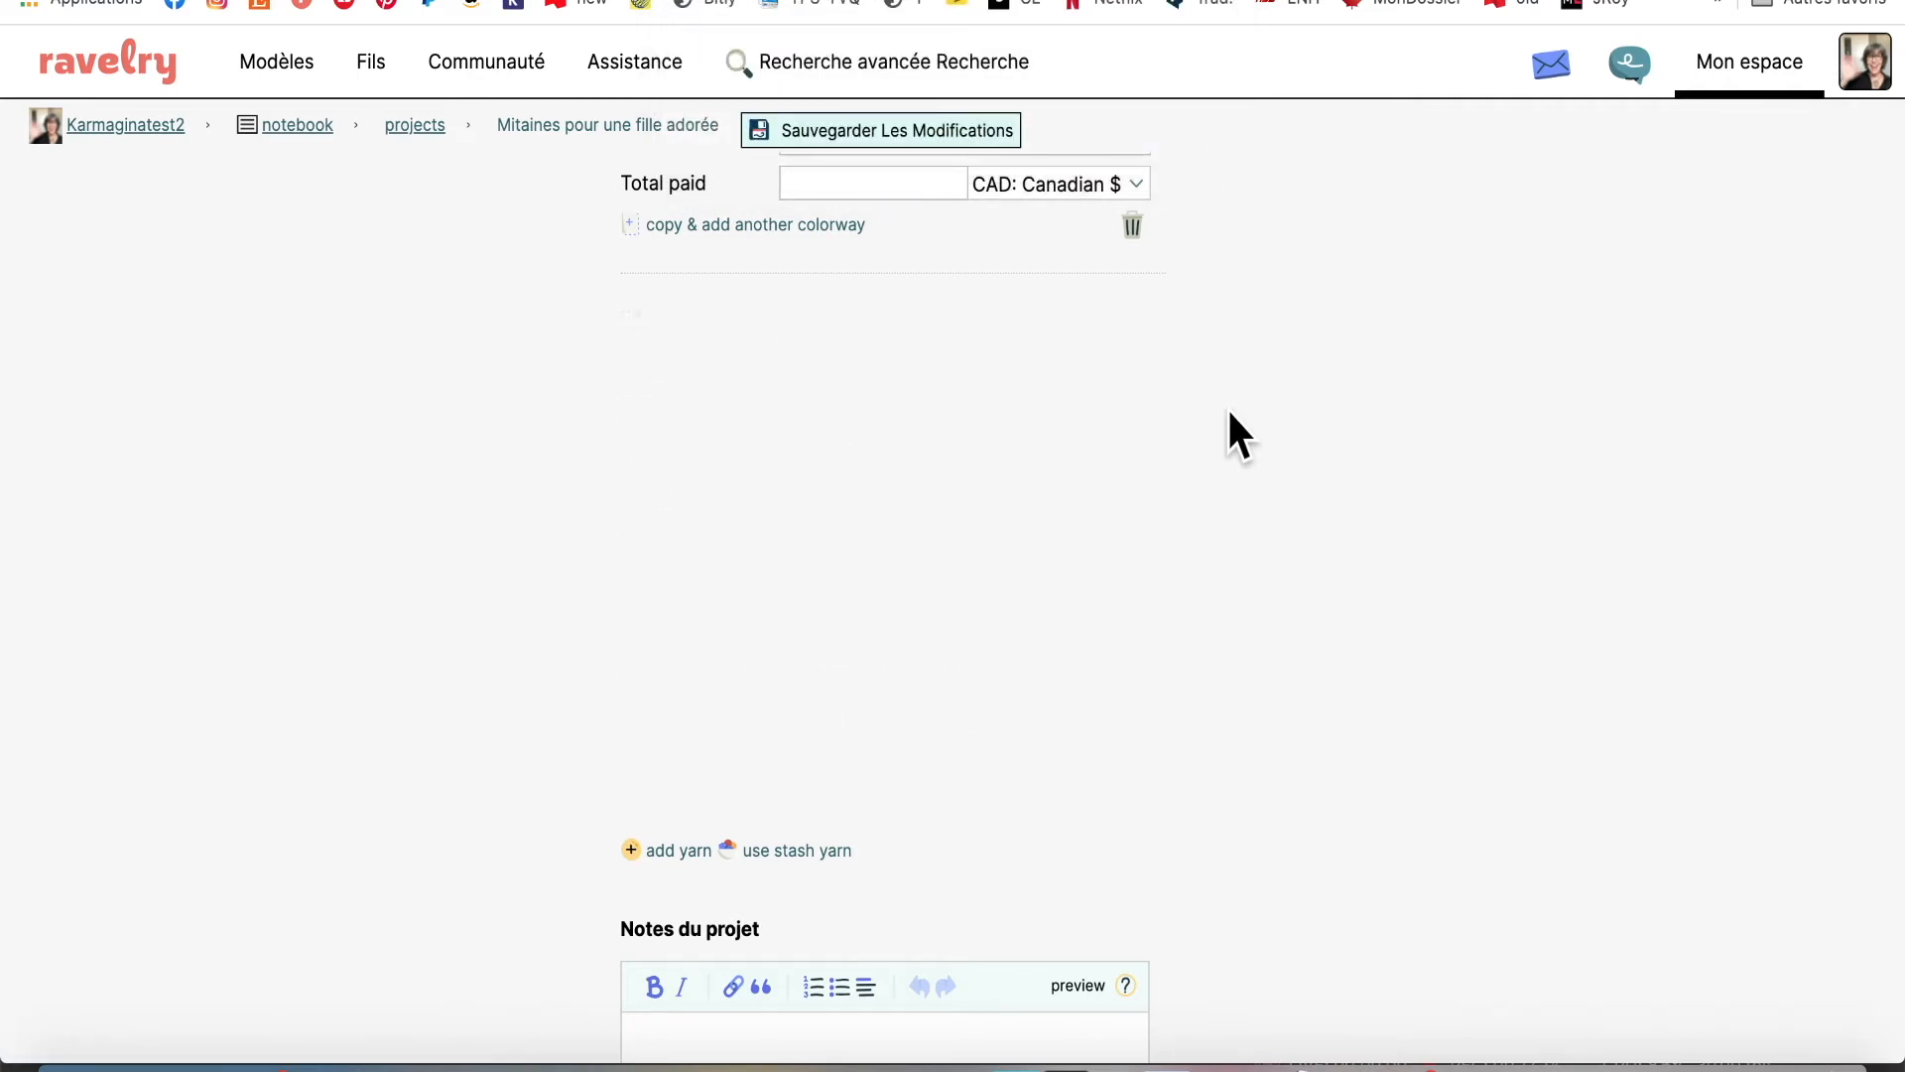
scroll(1228, 412, up, 5)
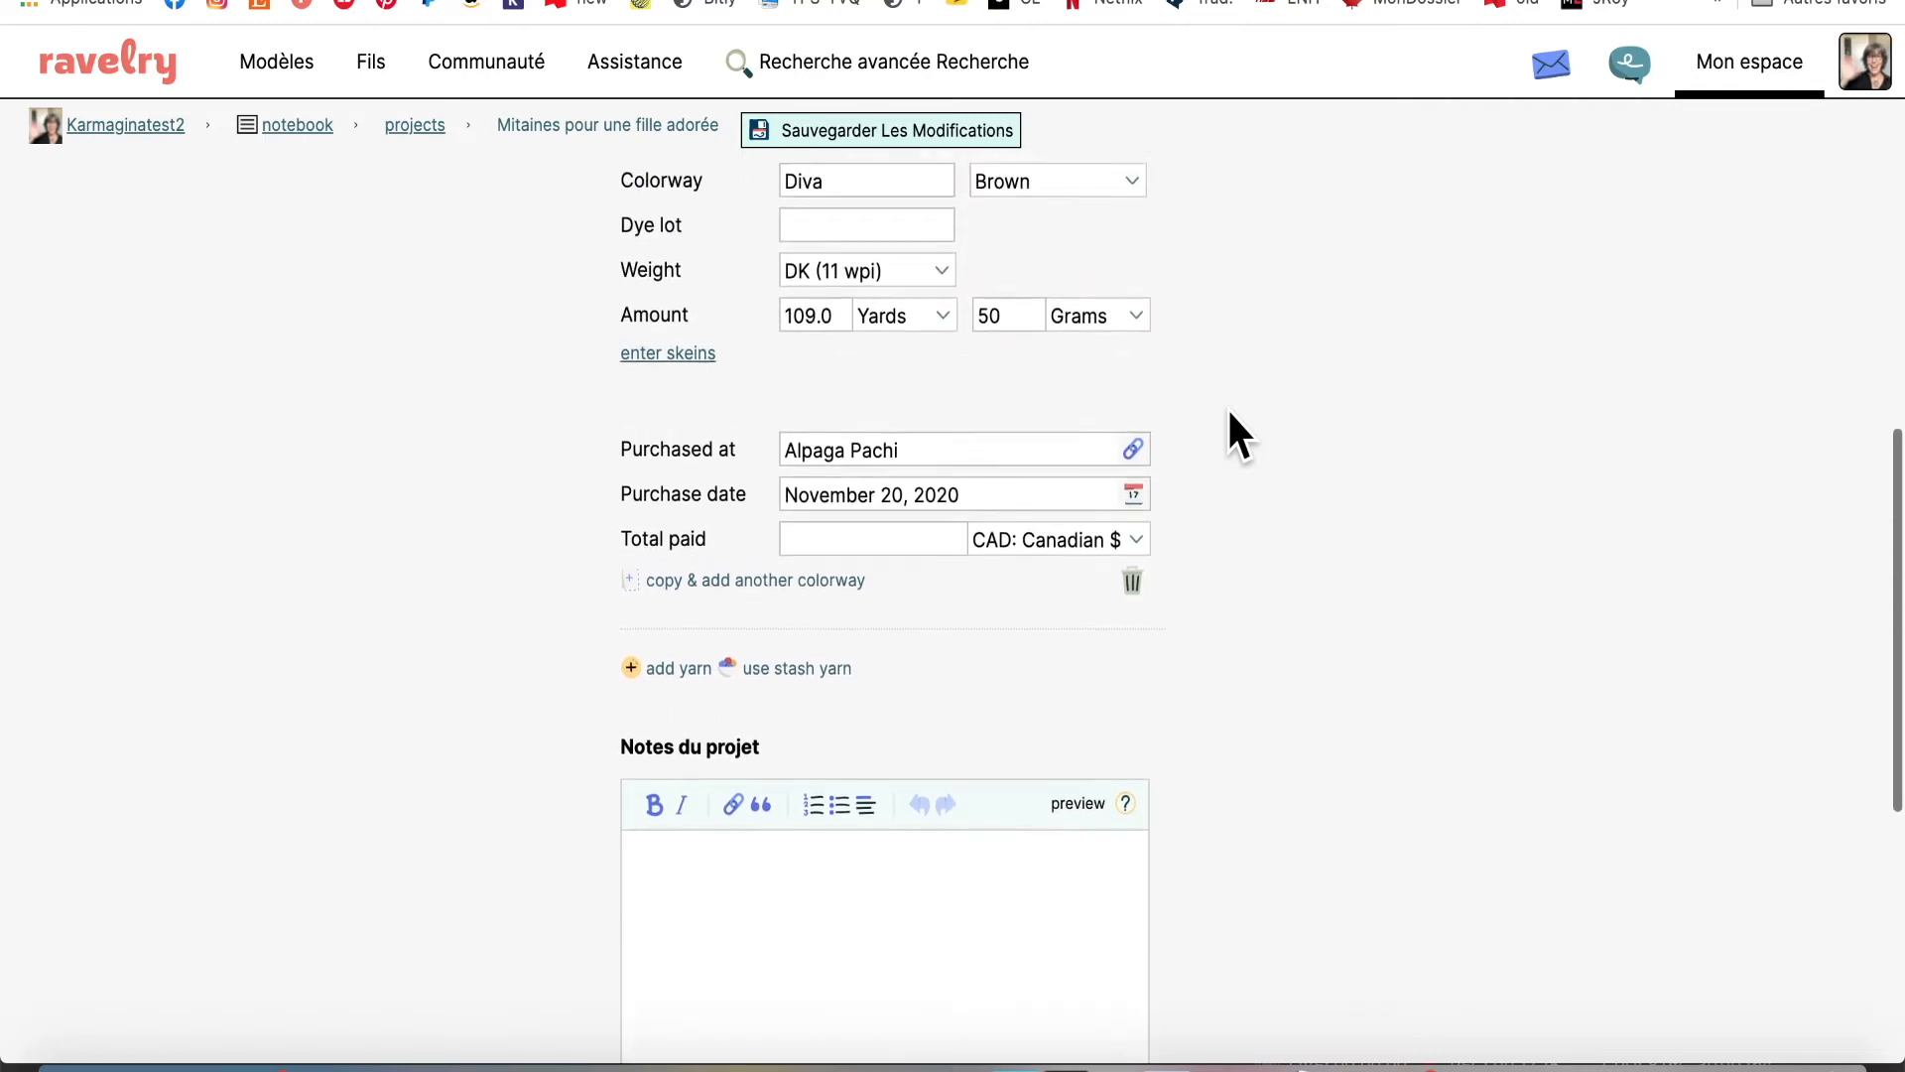
Add a second blank yarn and type Hobbii Baby Merino as its name
scroll(1226, 407, up, 2)
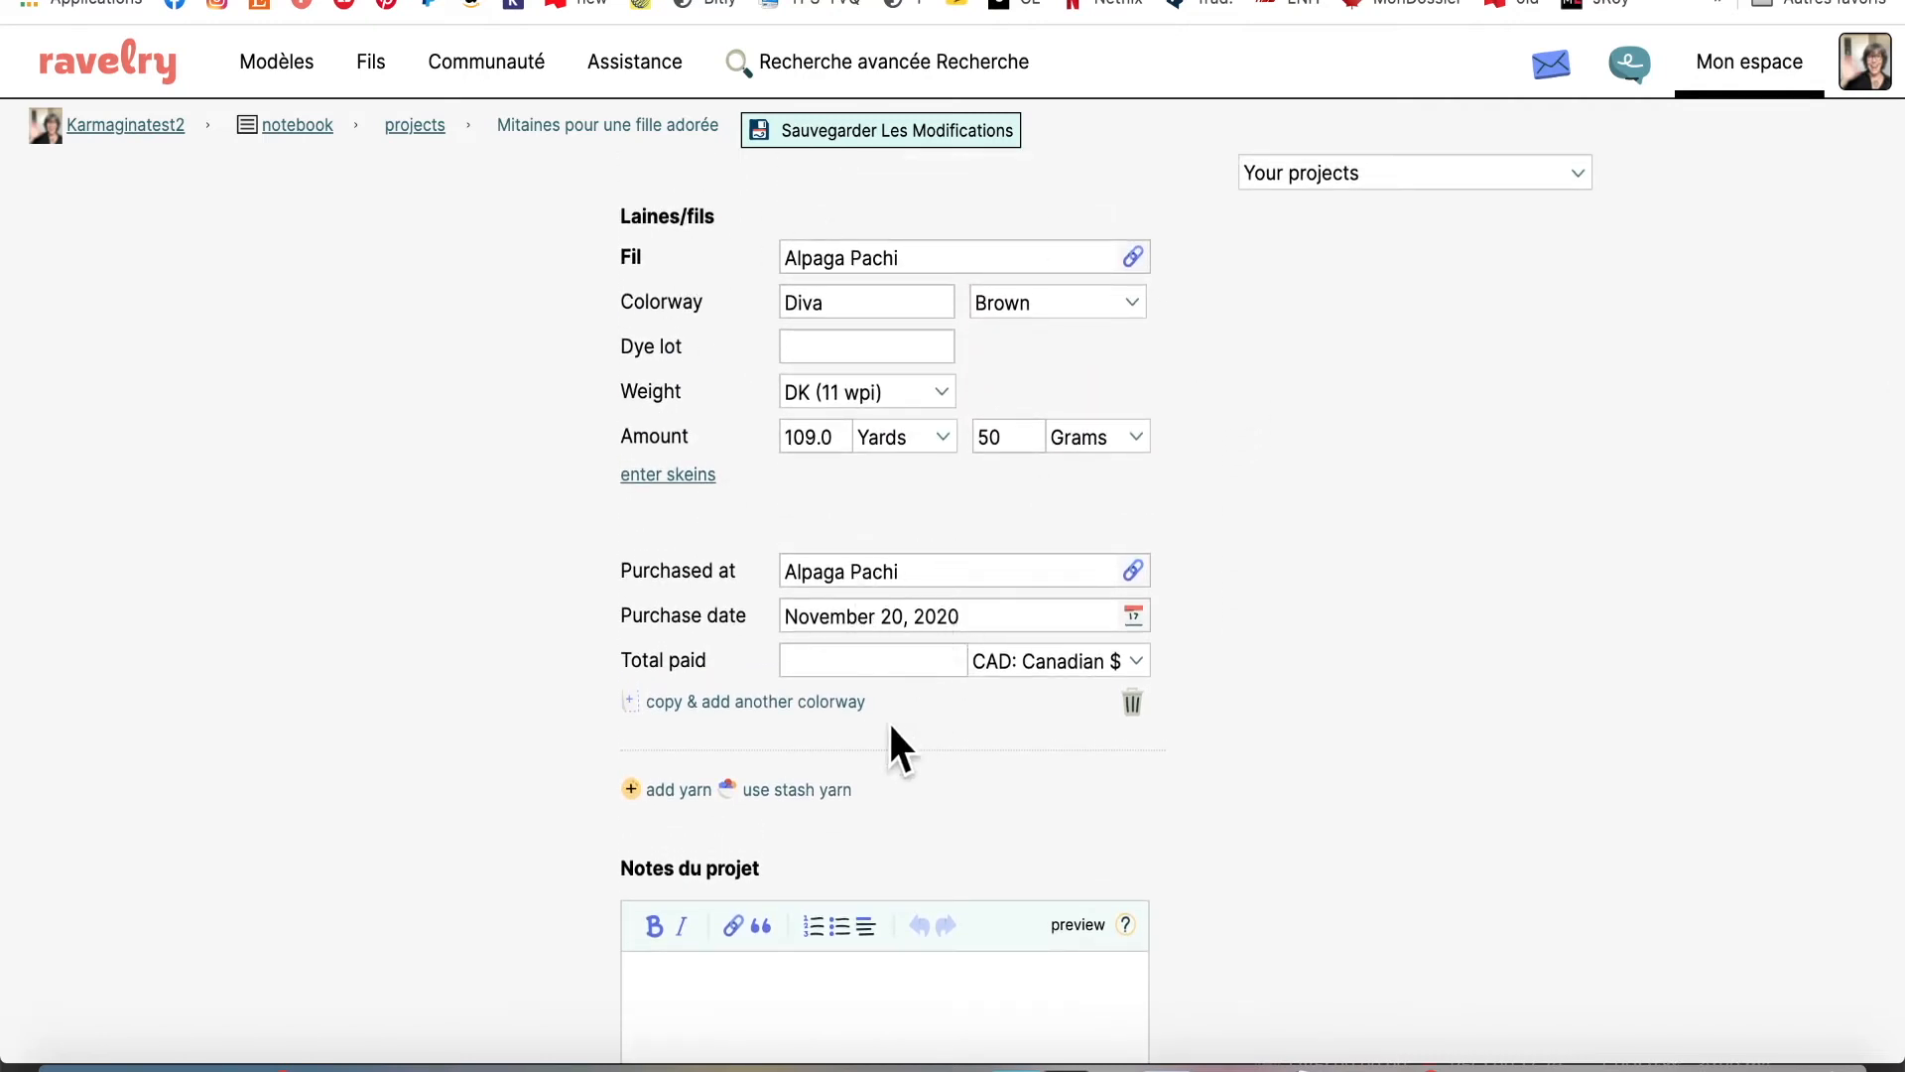
click(645, 794)
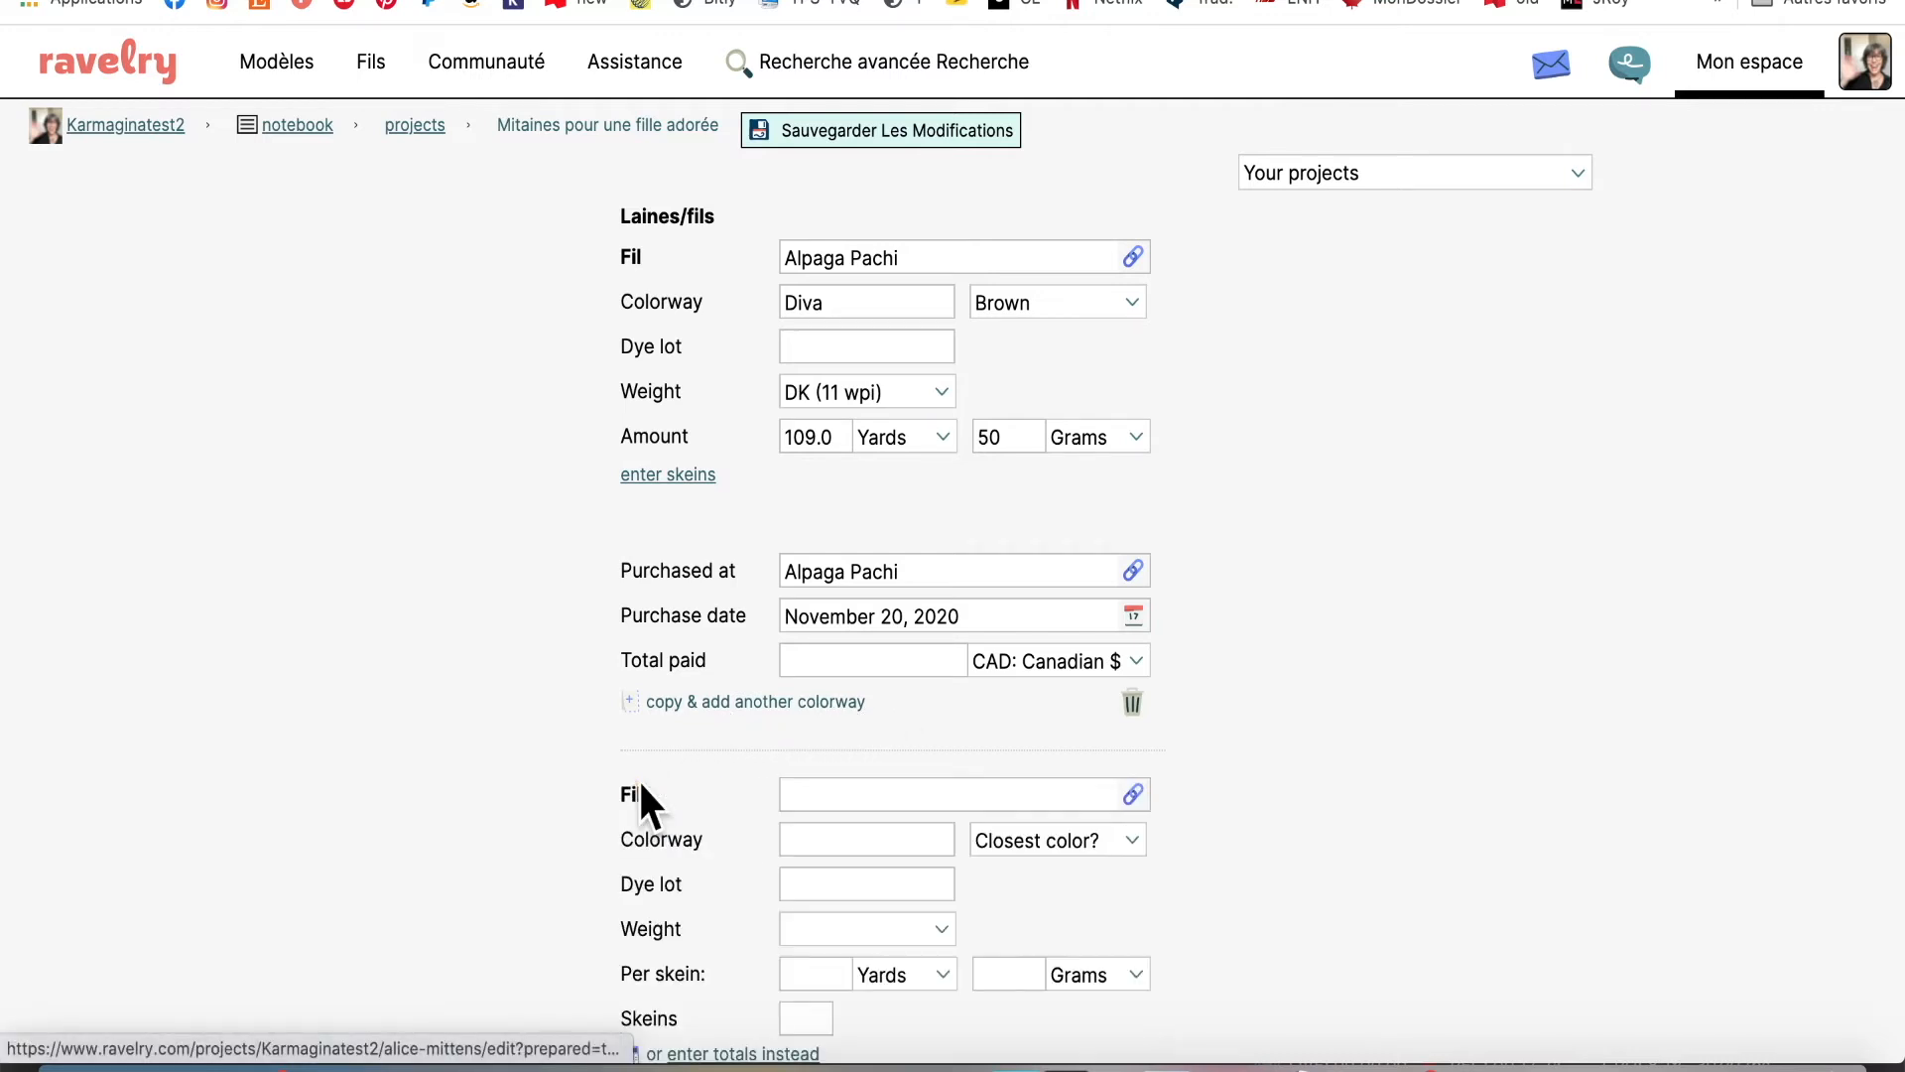
scroll(1503, 605, down, 2)
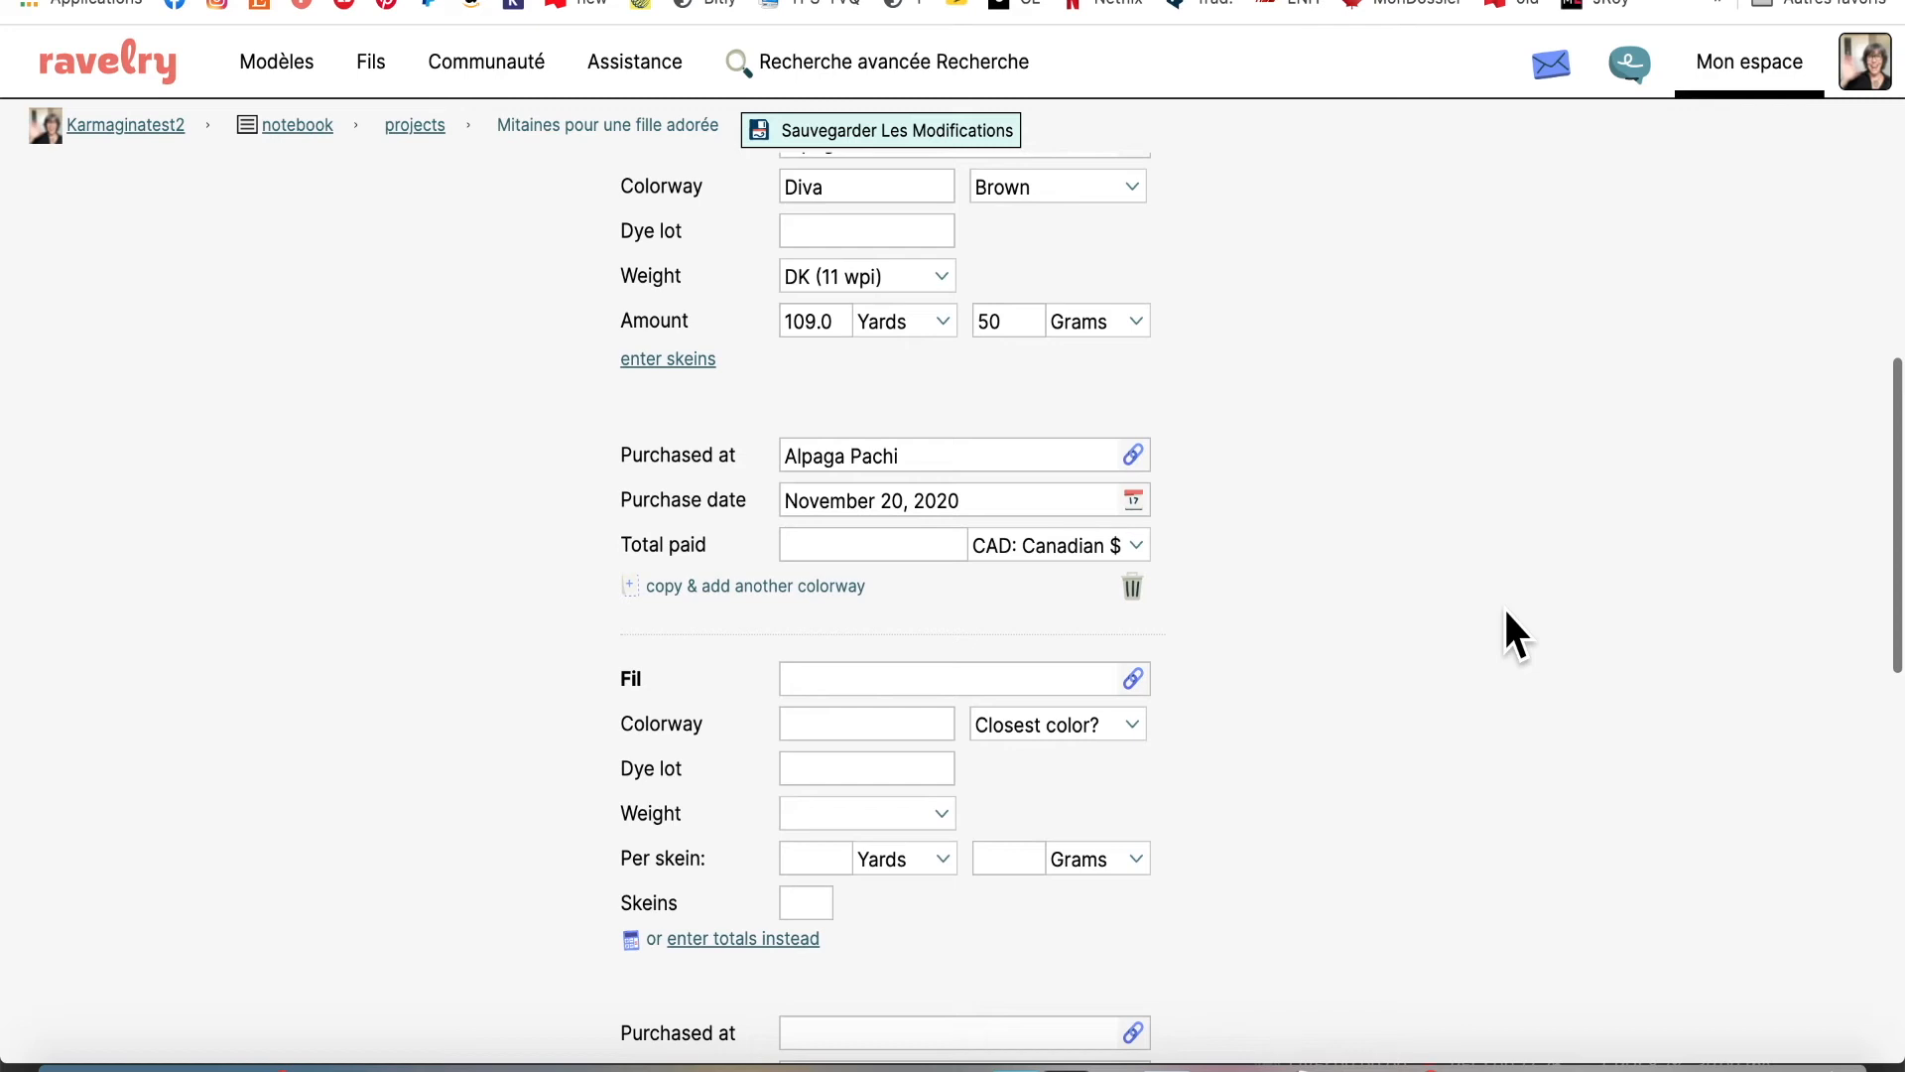
click(883, 679)
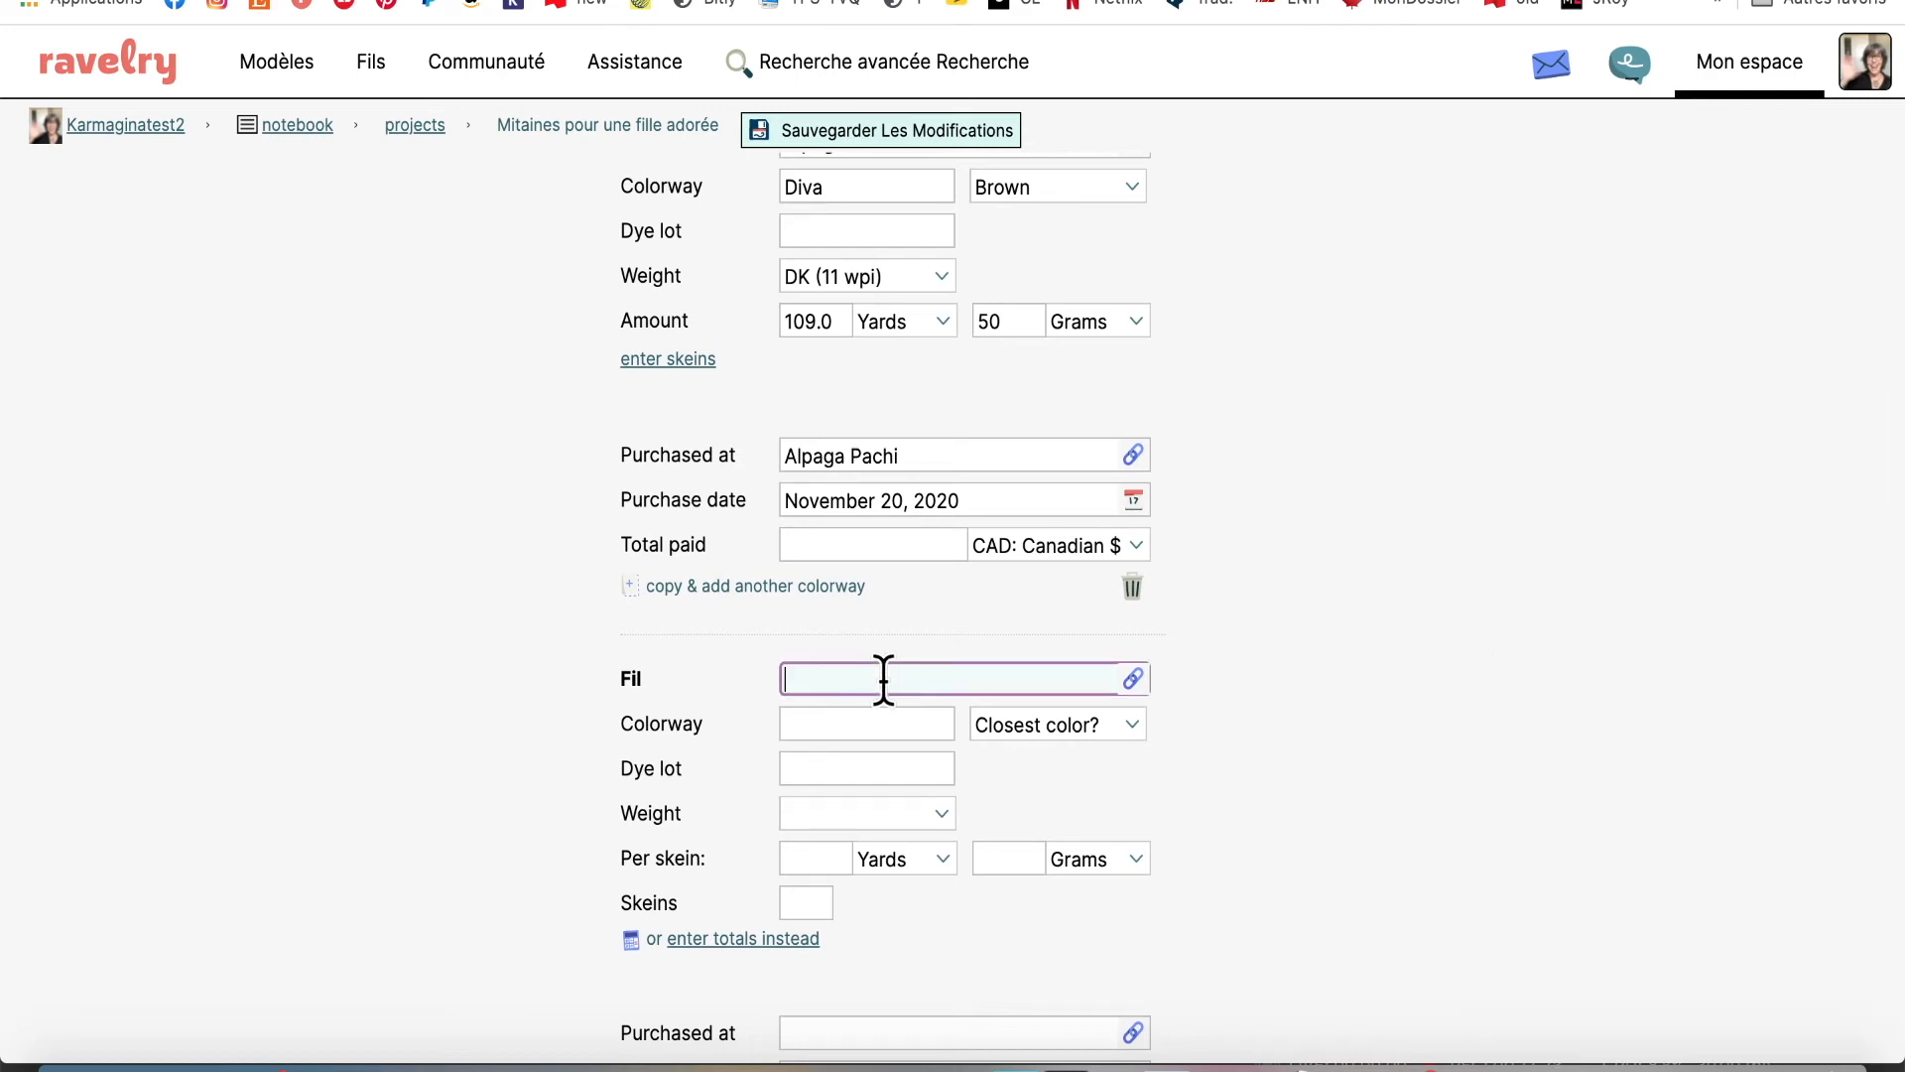
text(B)
key(BackSpace)
text(Hobbii Baby Merino)
Link the second yarn to the Baby Merino XL suggestion
click(898, 722)
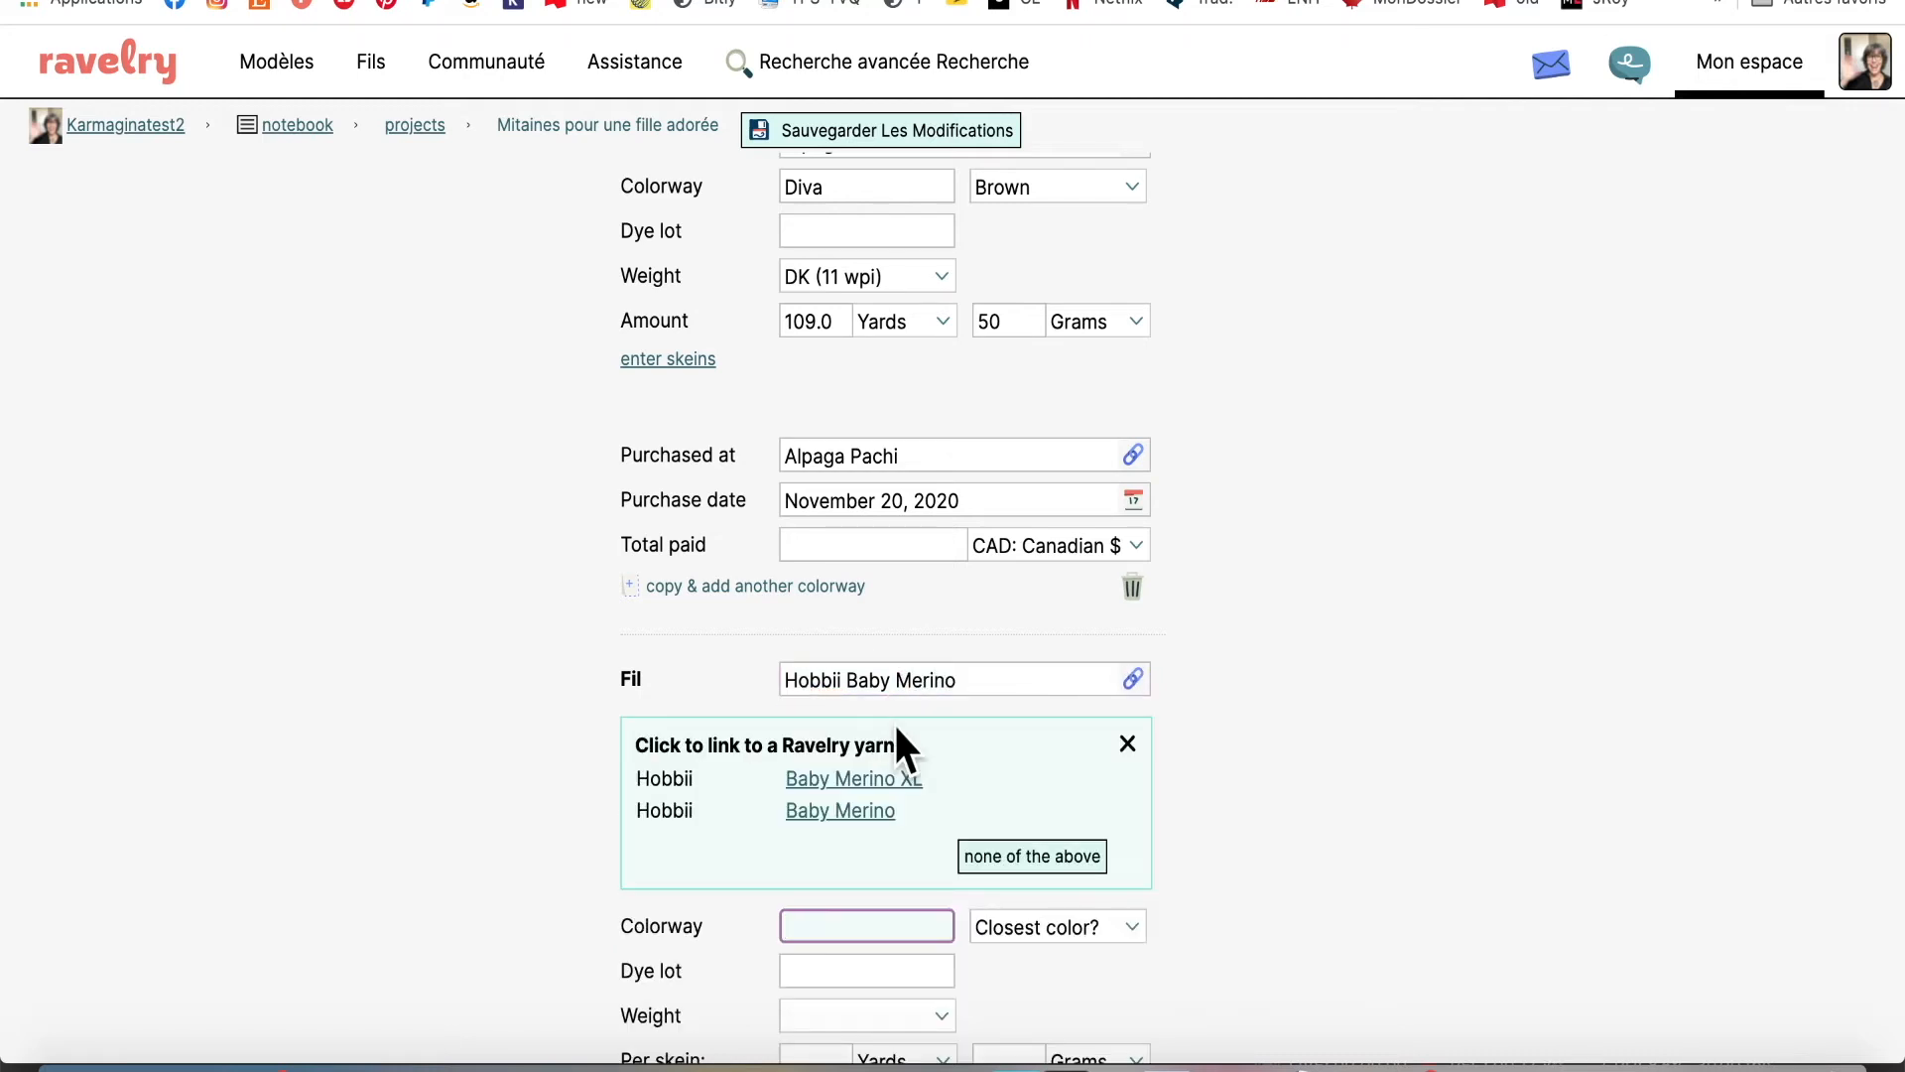
click(886, 779)
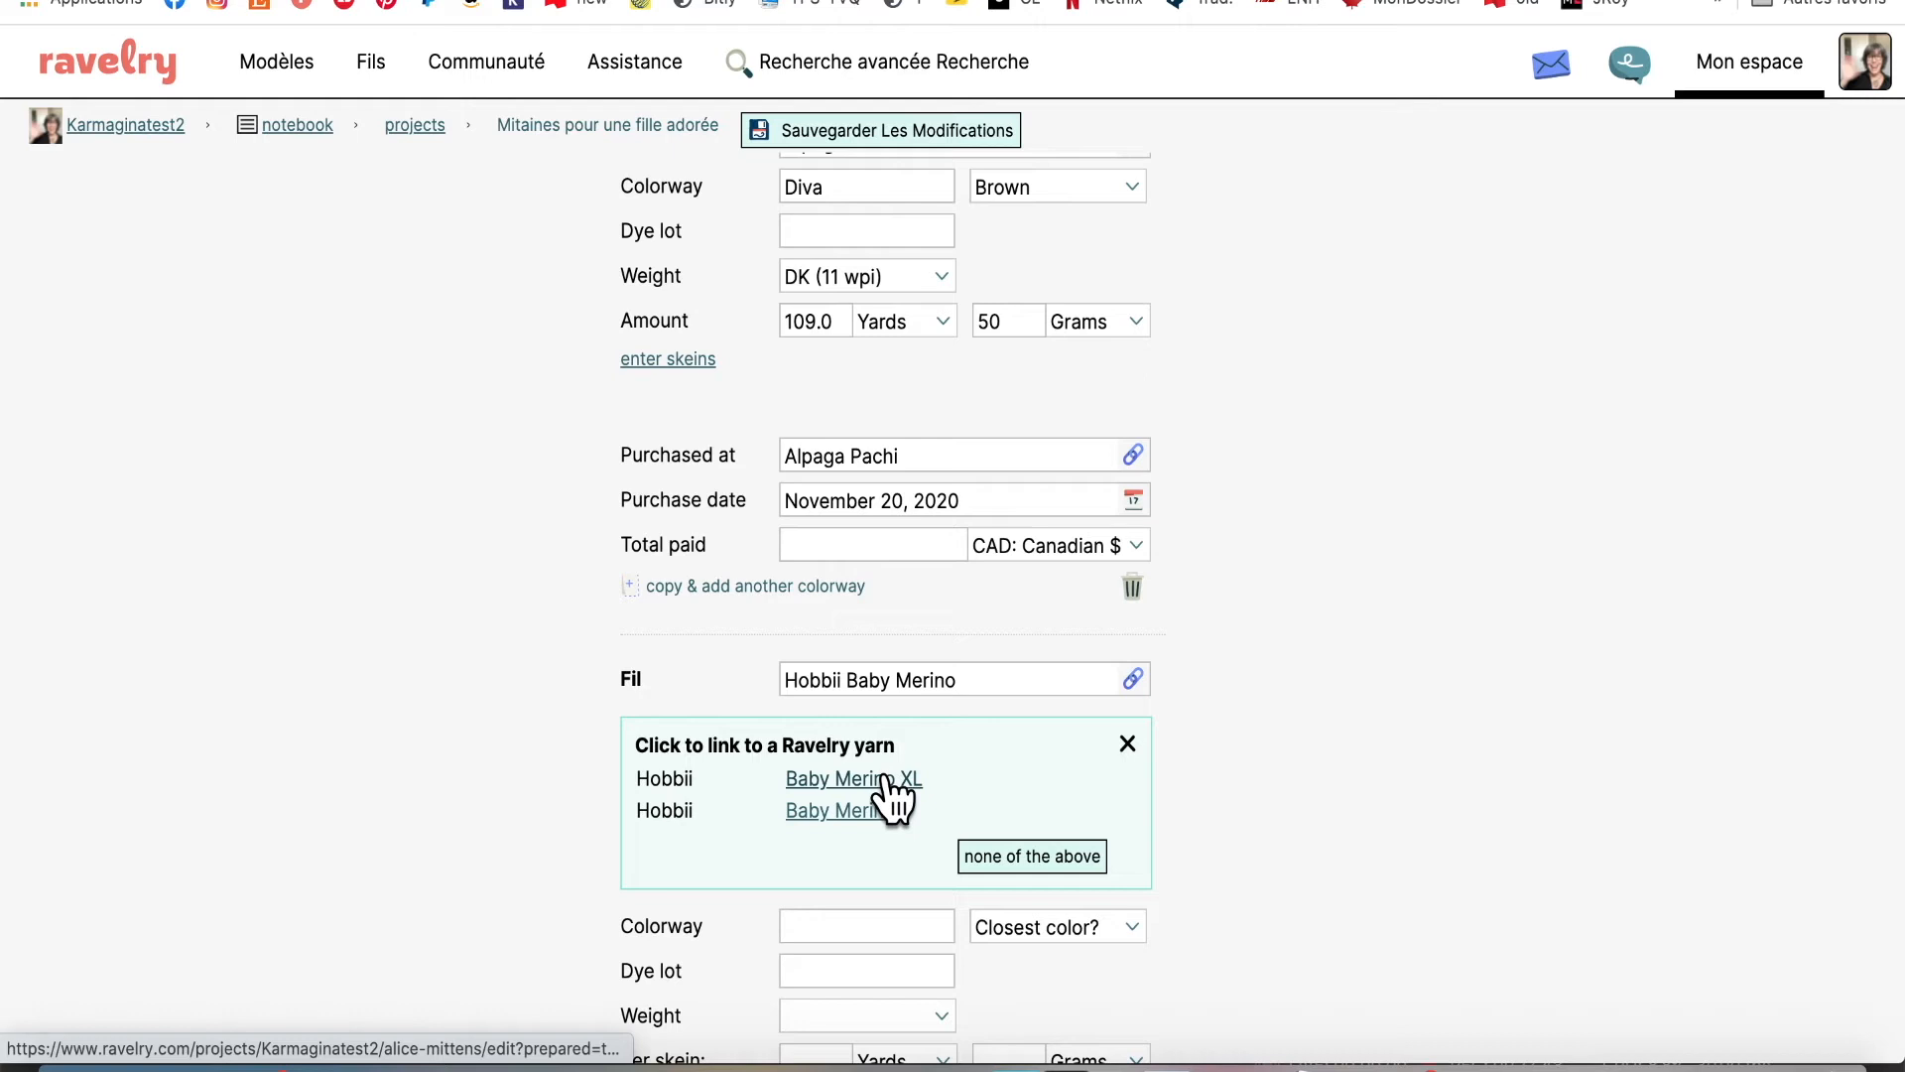
drag(887, 777, 996, 762)
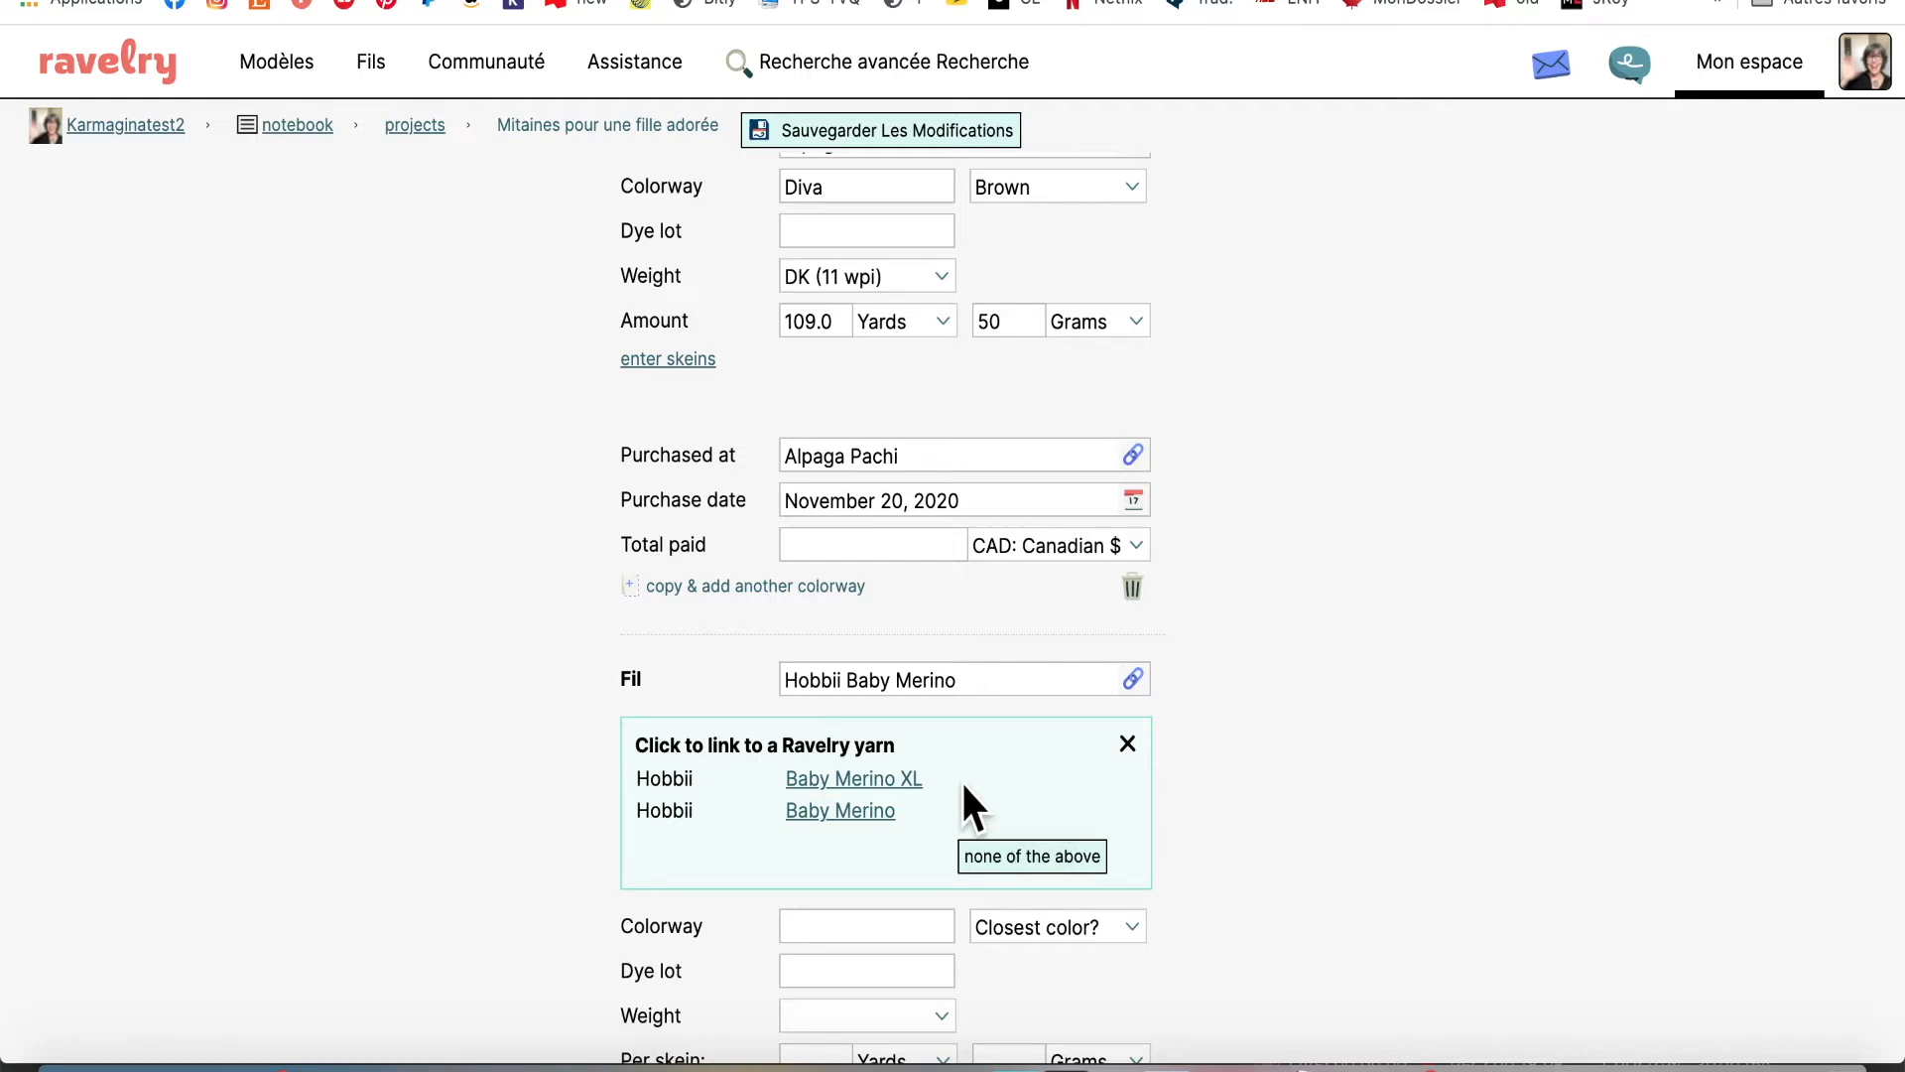
click(907, 780)
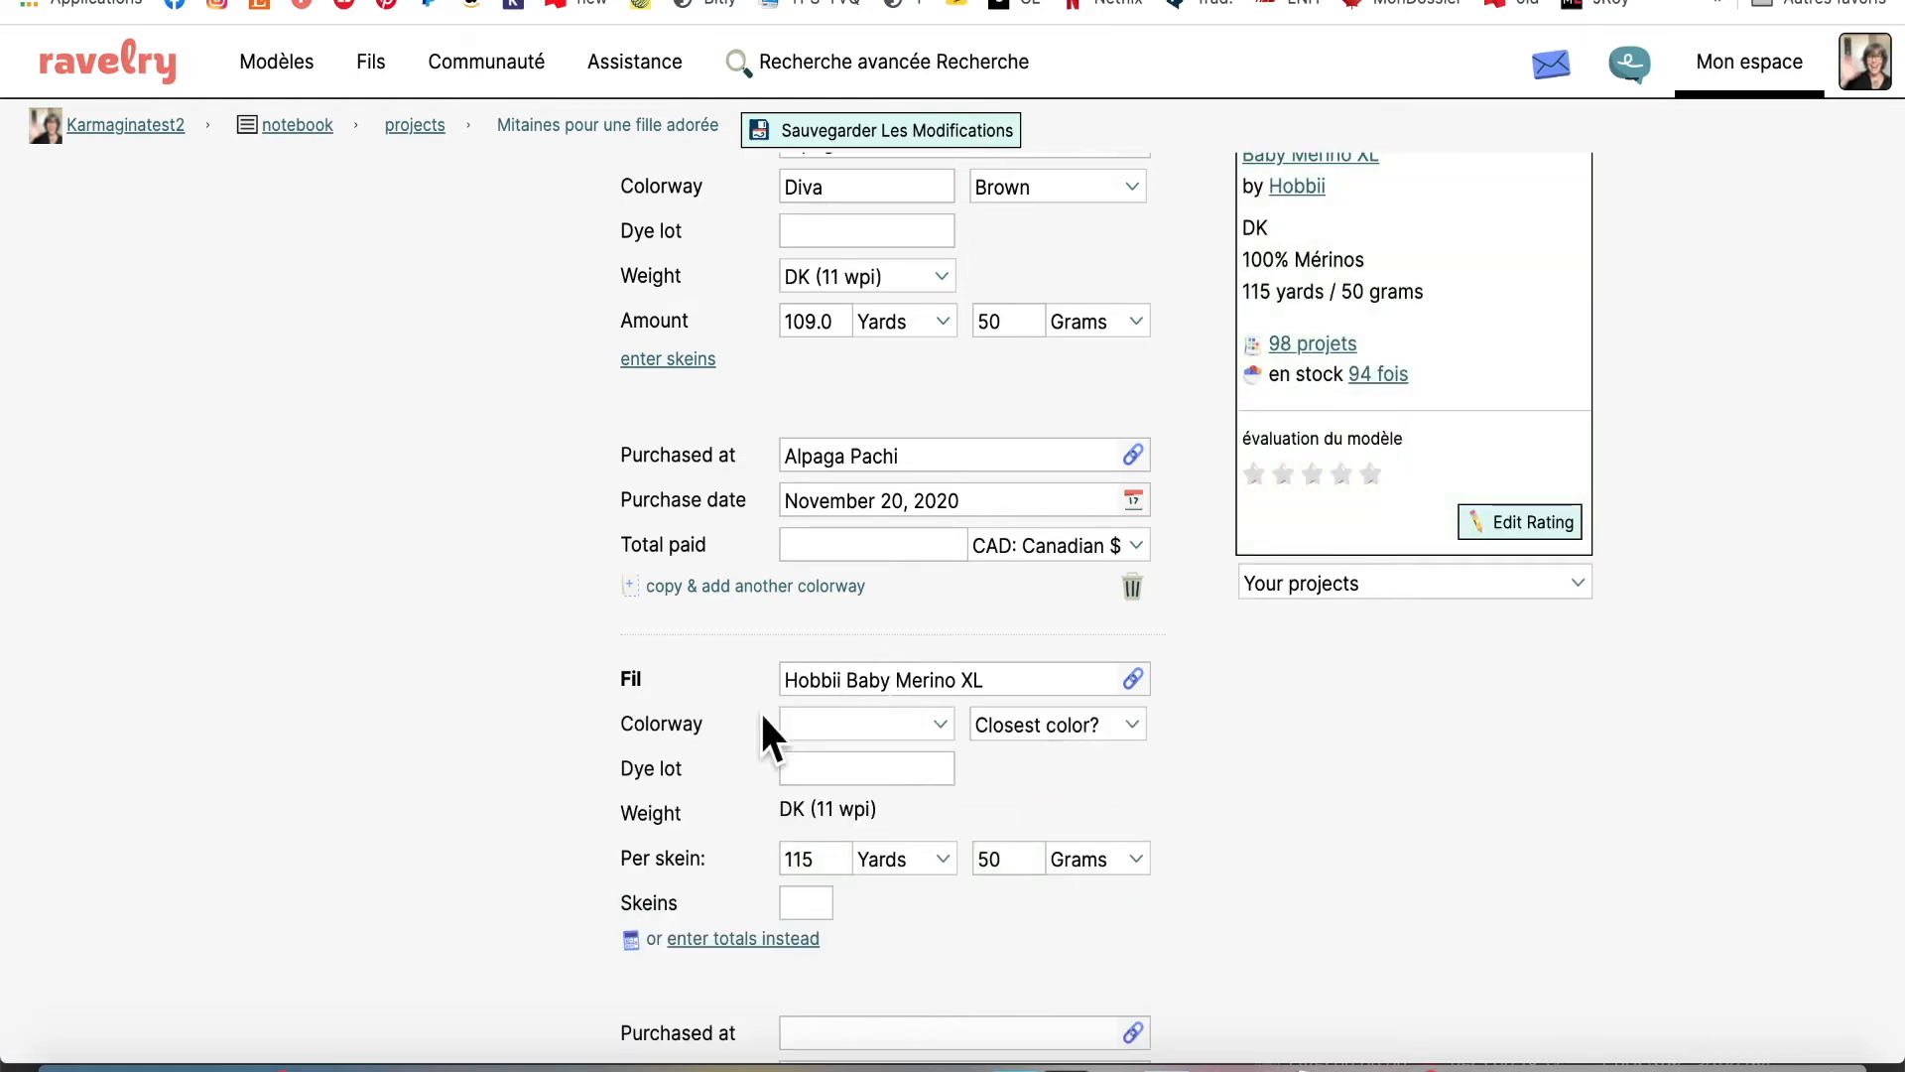
Give the Hobbii yarn colorway 1, closest colour White and dye lot 1813
click(950, 746)
scroll(949, 747, down, 2)
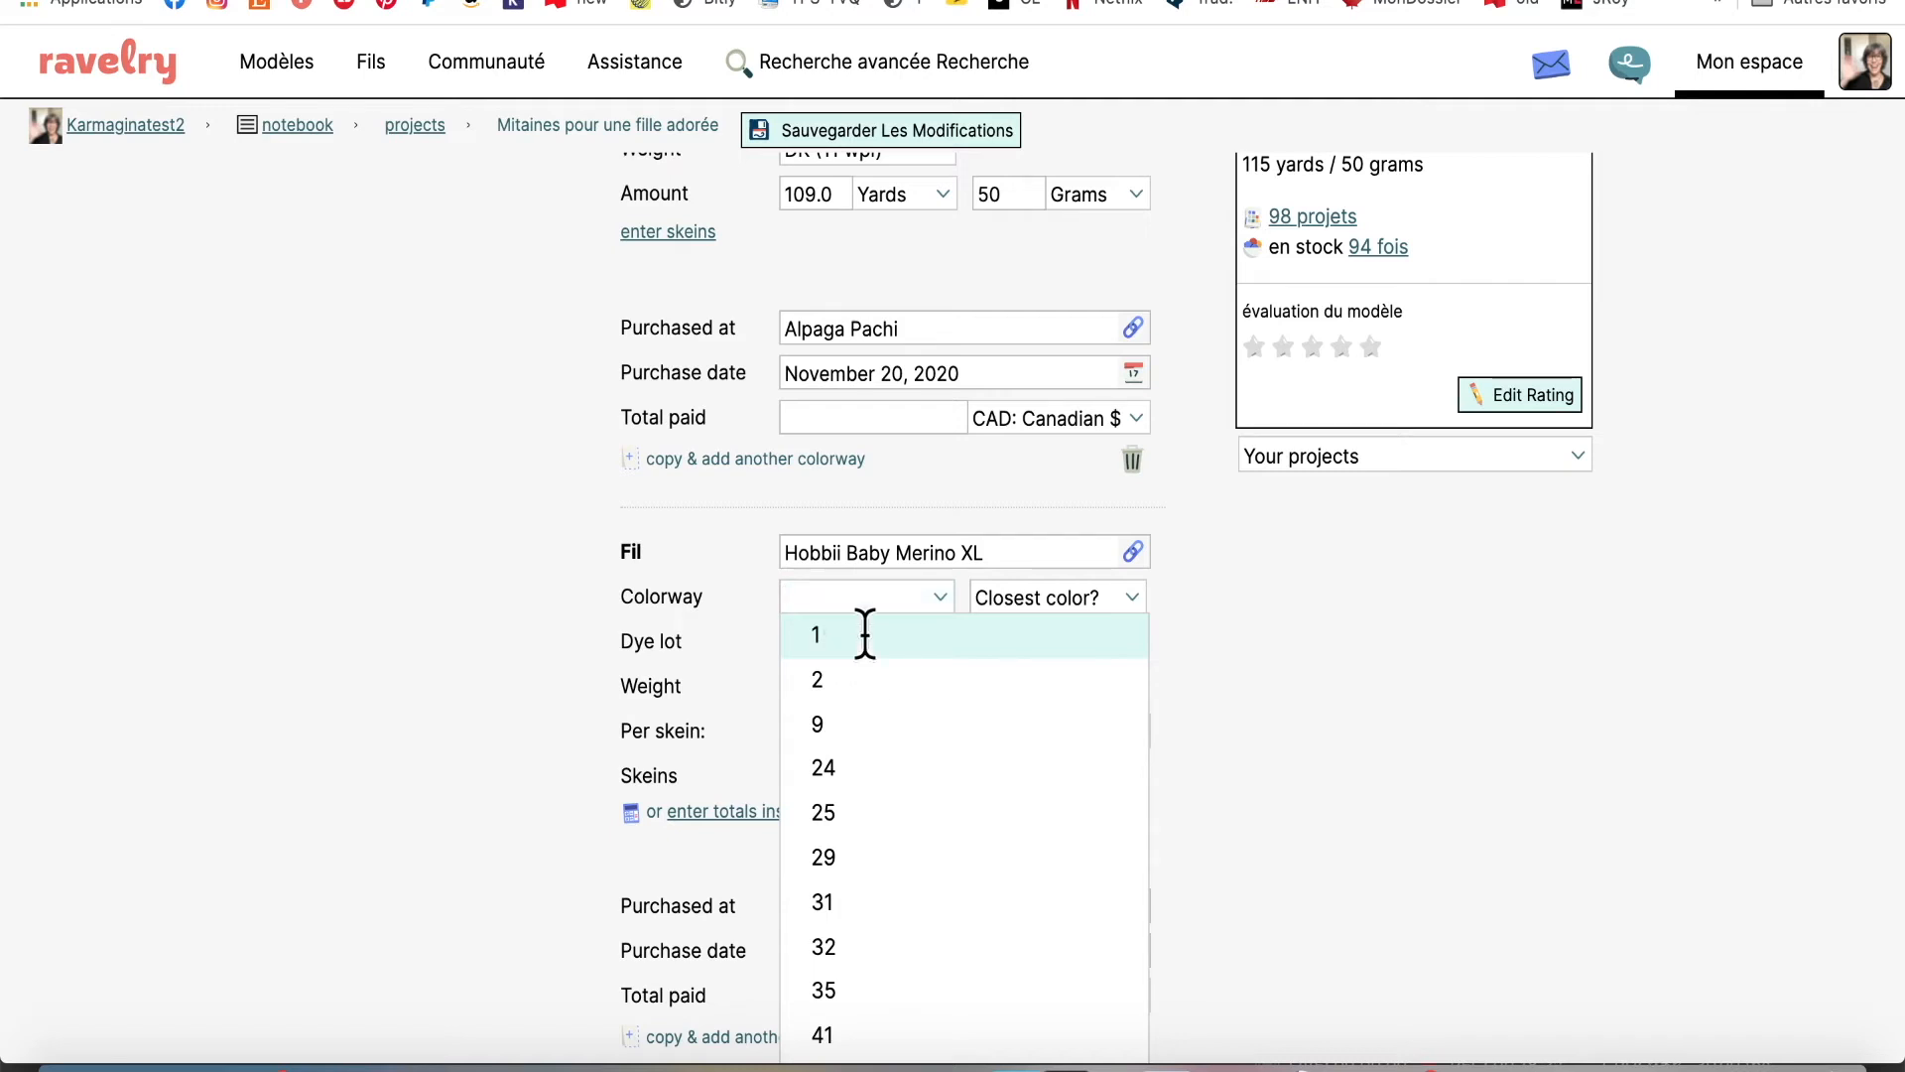
click(937, 596)
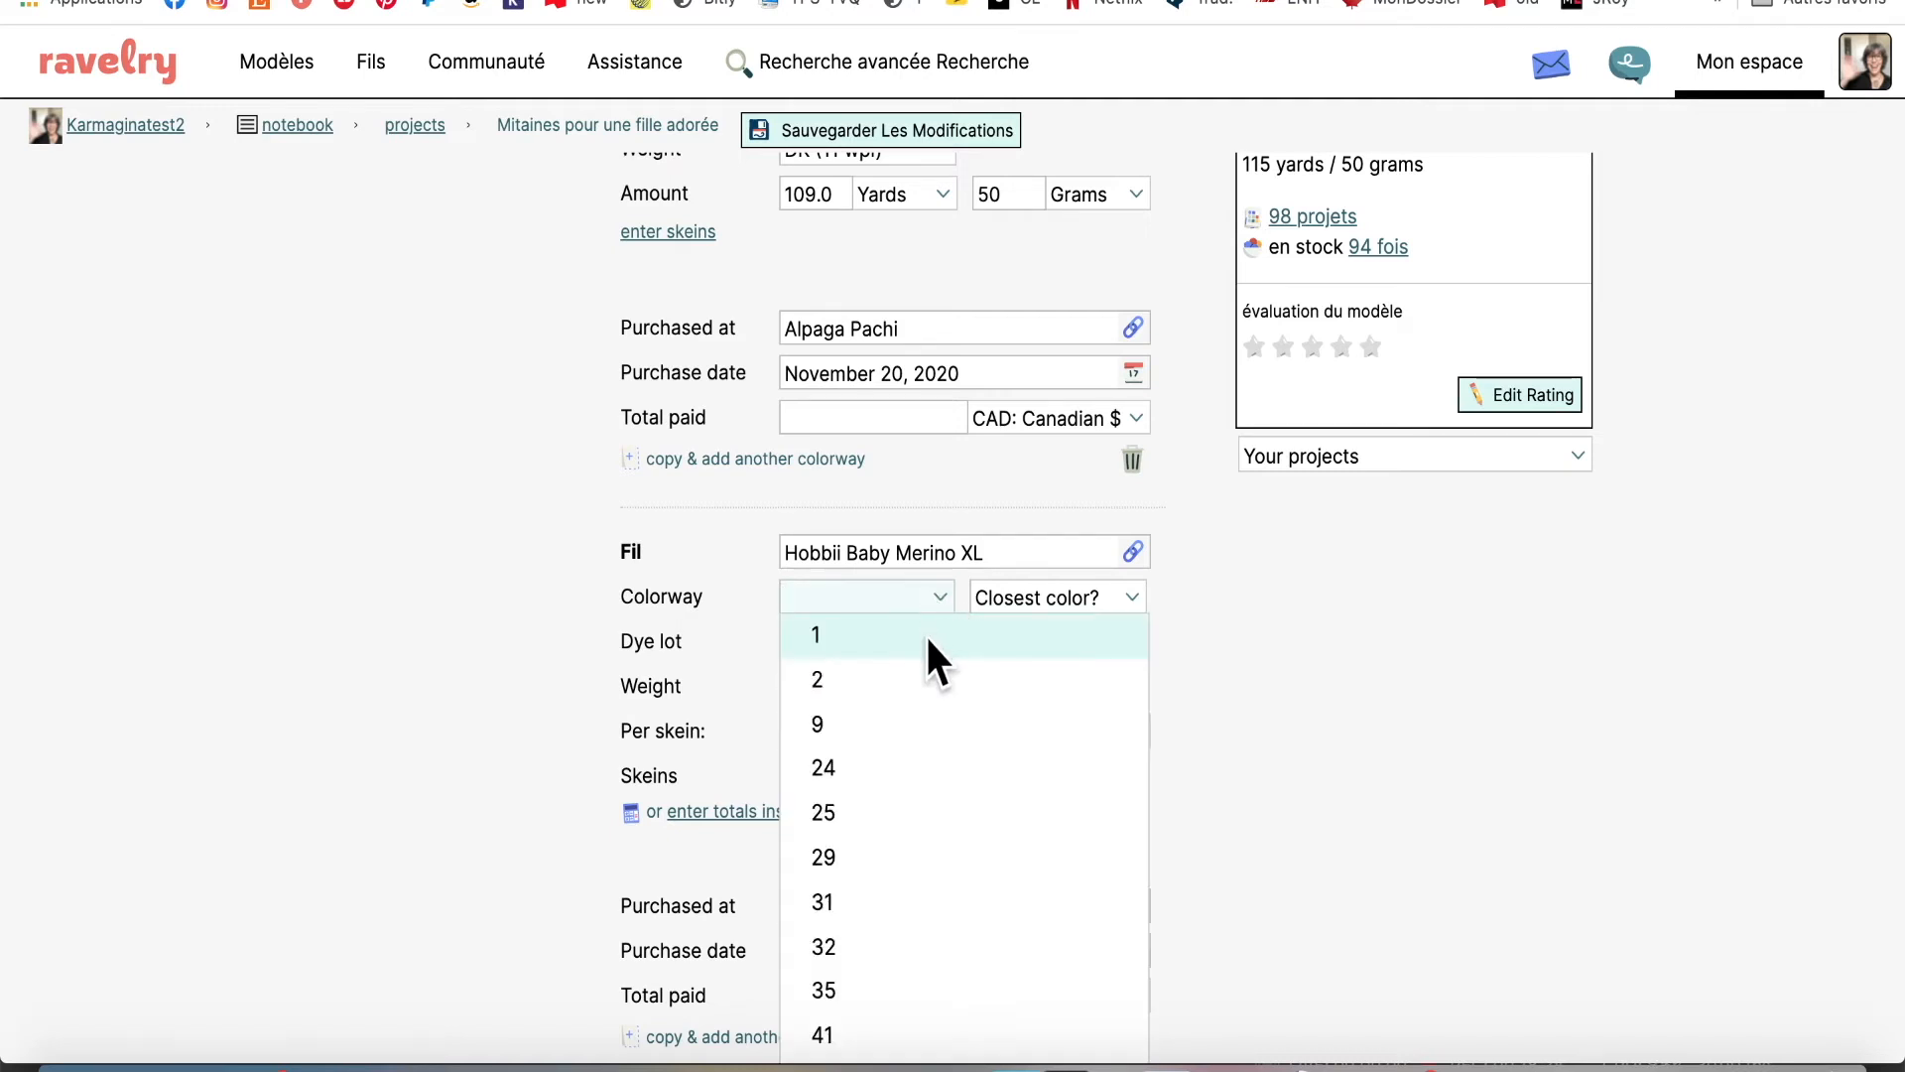
click(924, 635)
click(1132, 616)
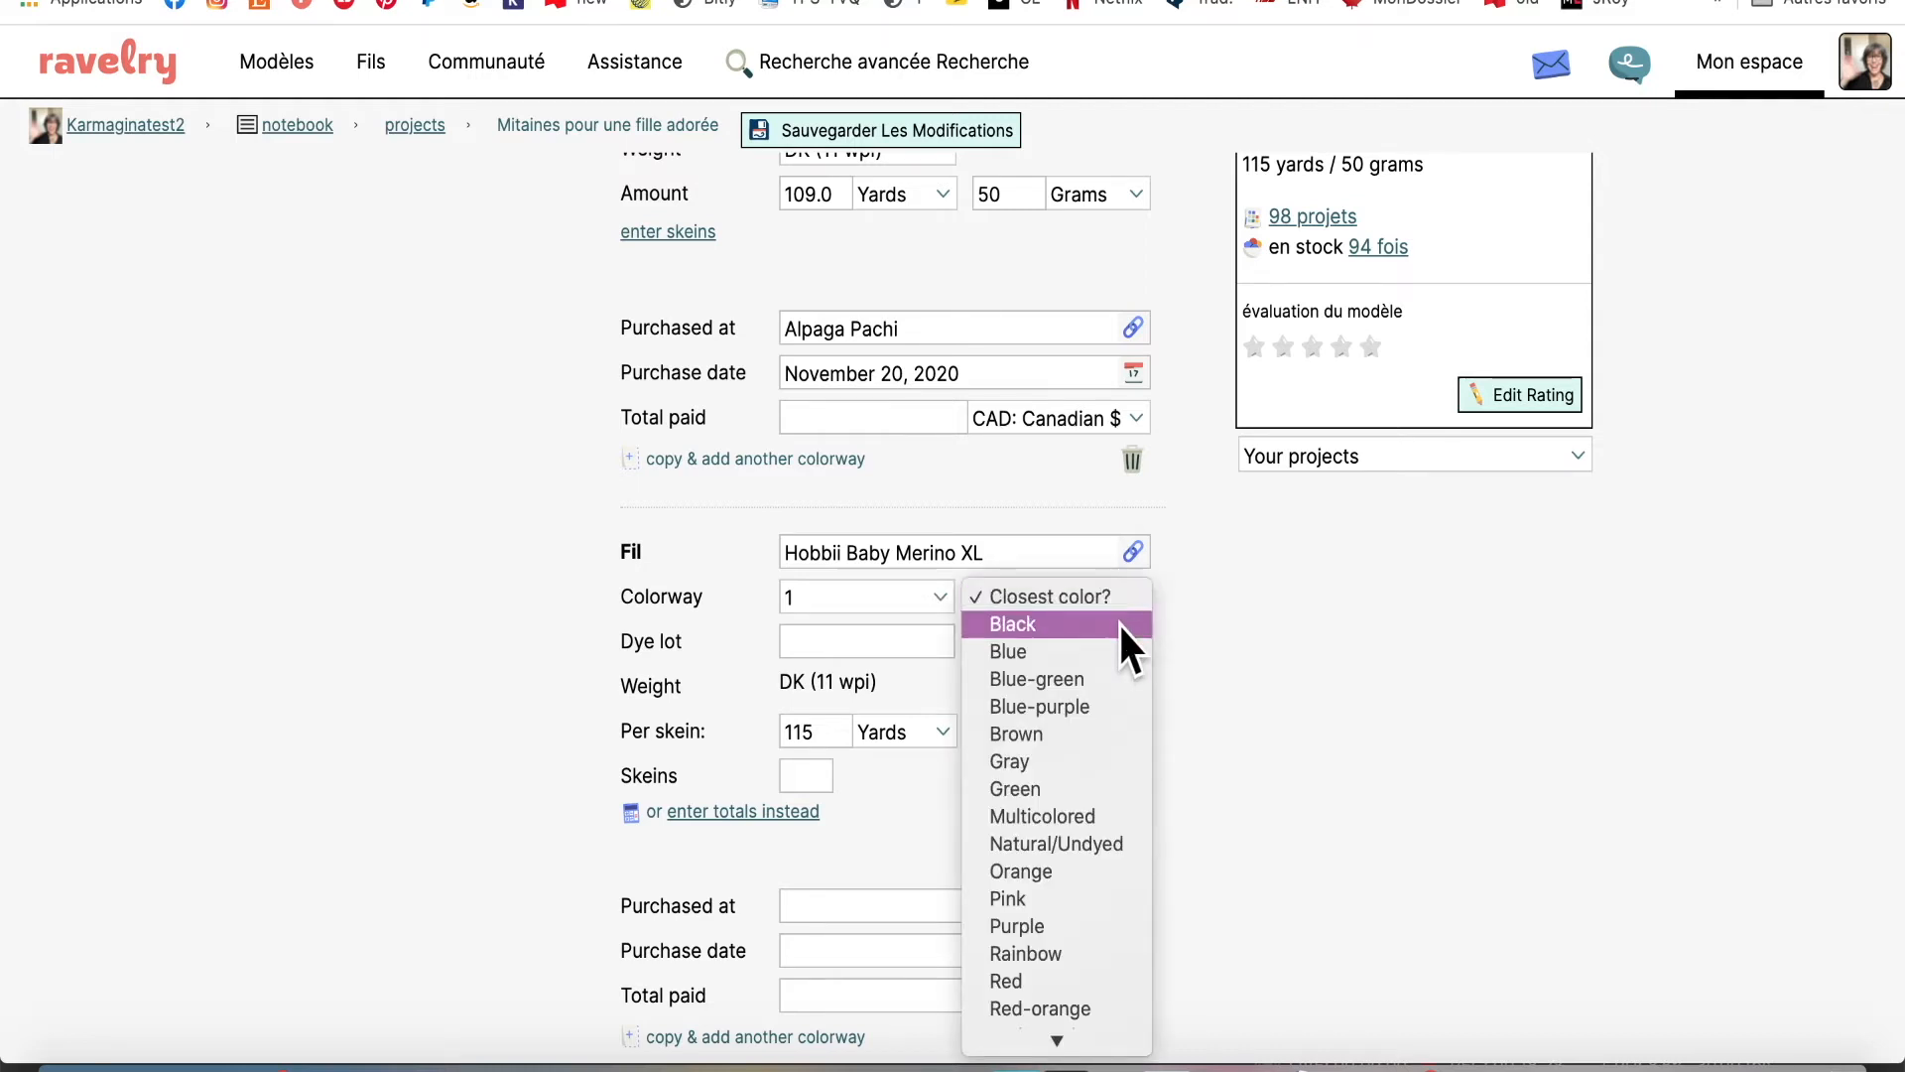
scroll(1060, 891, down, 2)
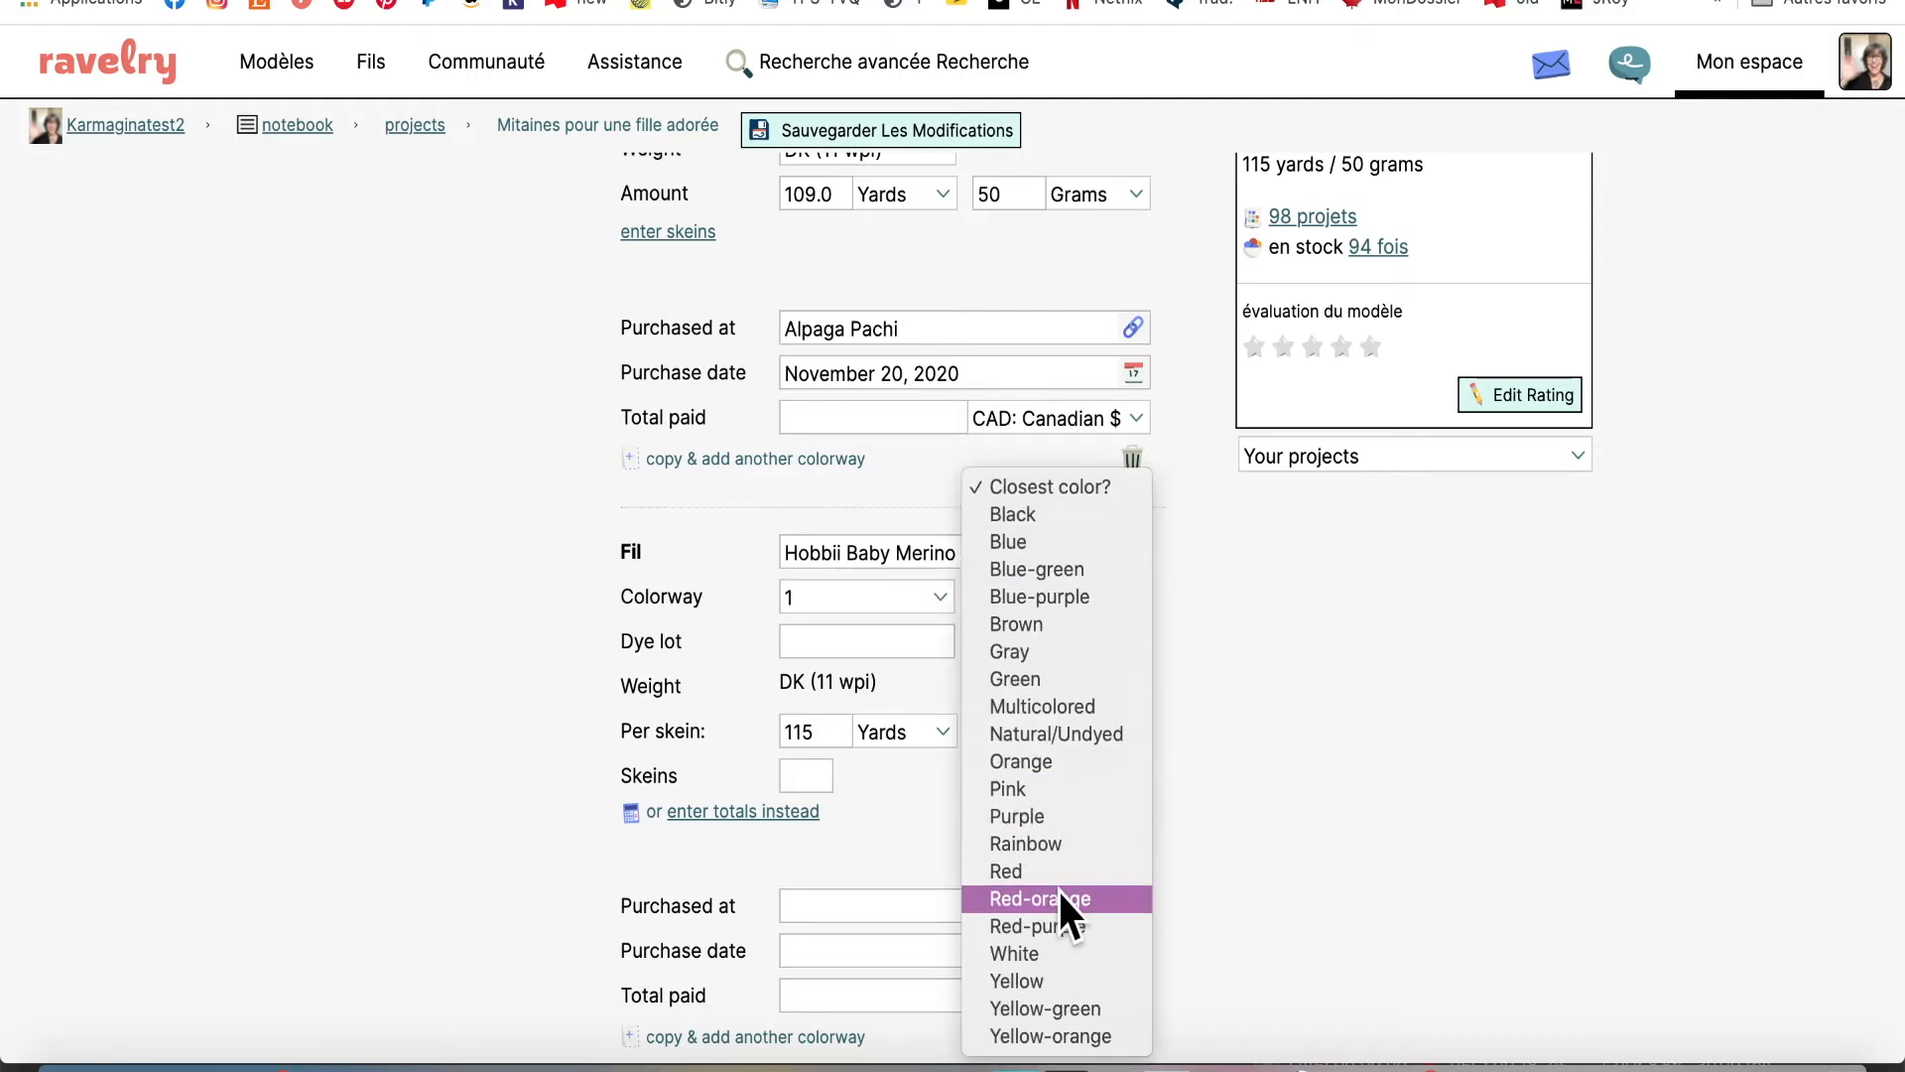
click(1008, 953)
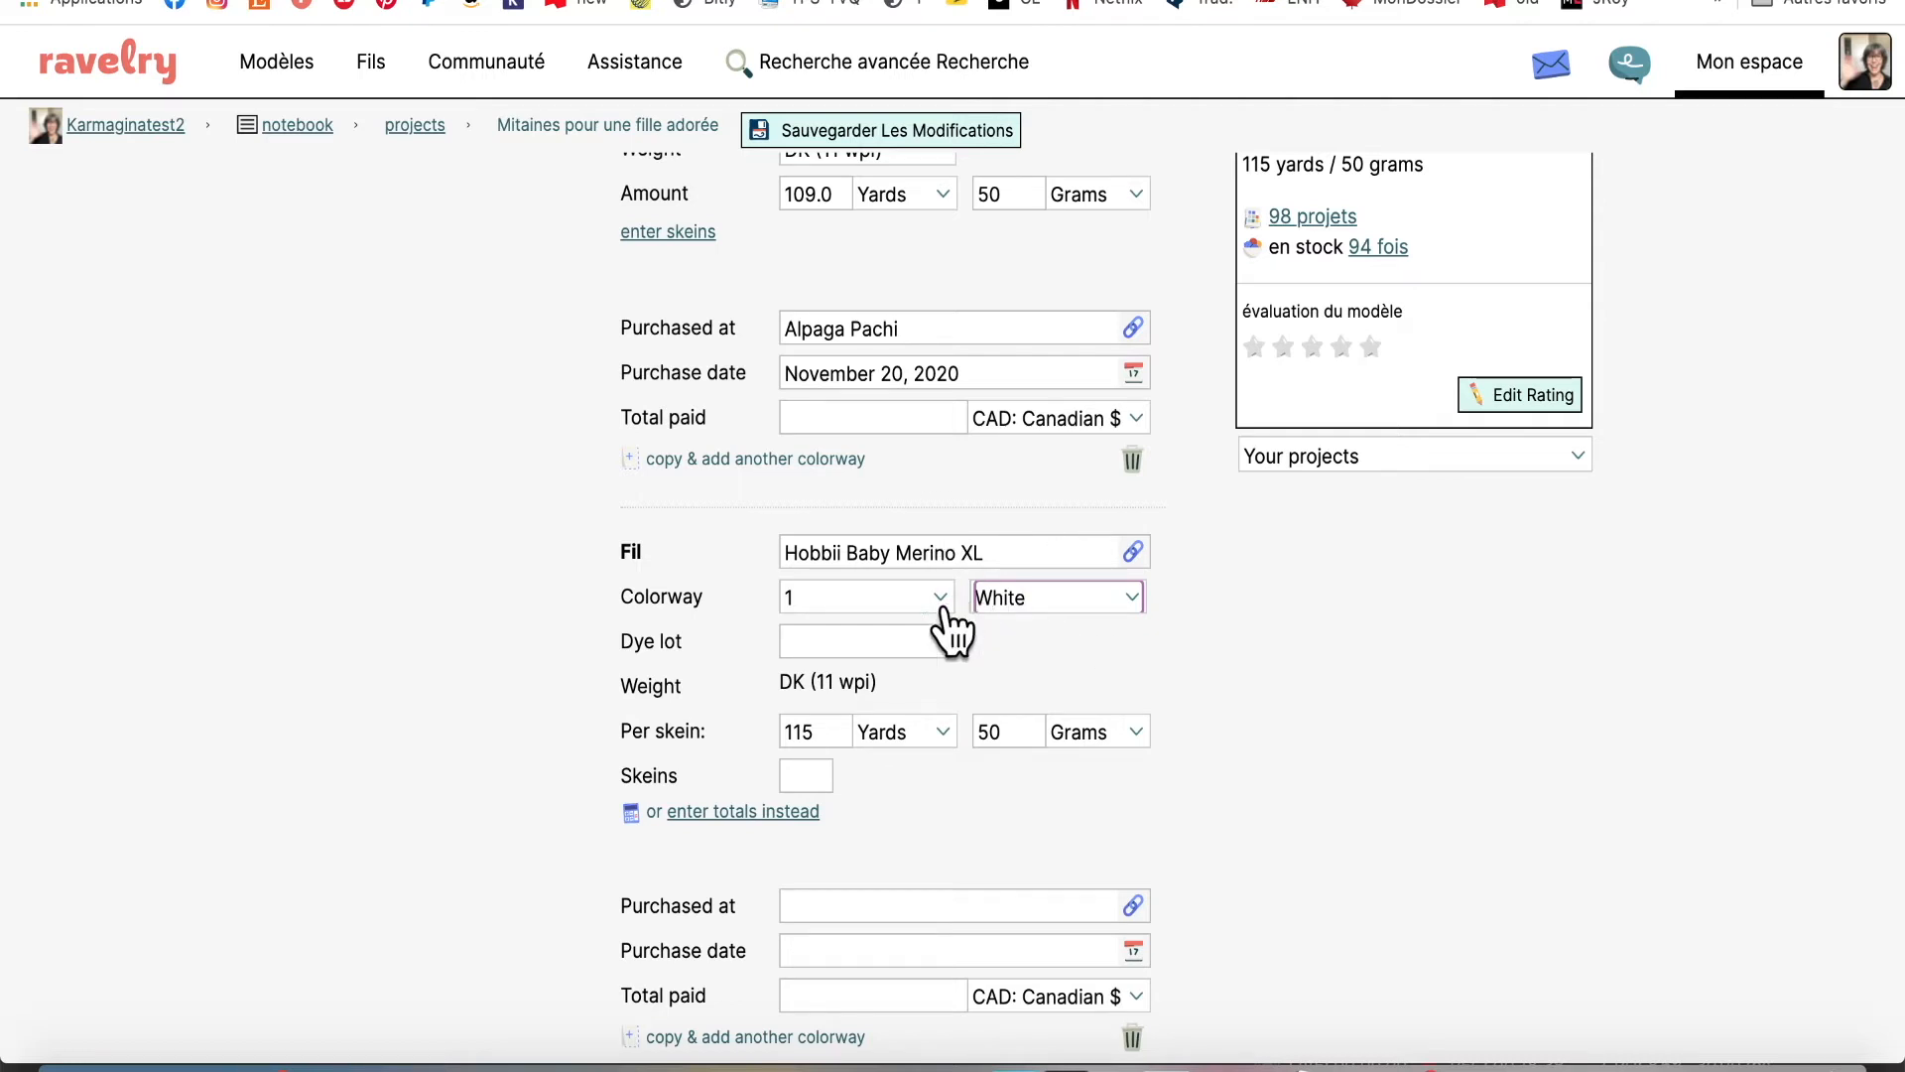
click(897, 647)
text(1813)
click(1023, 641)
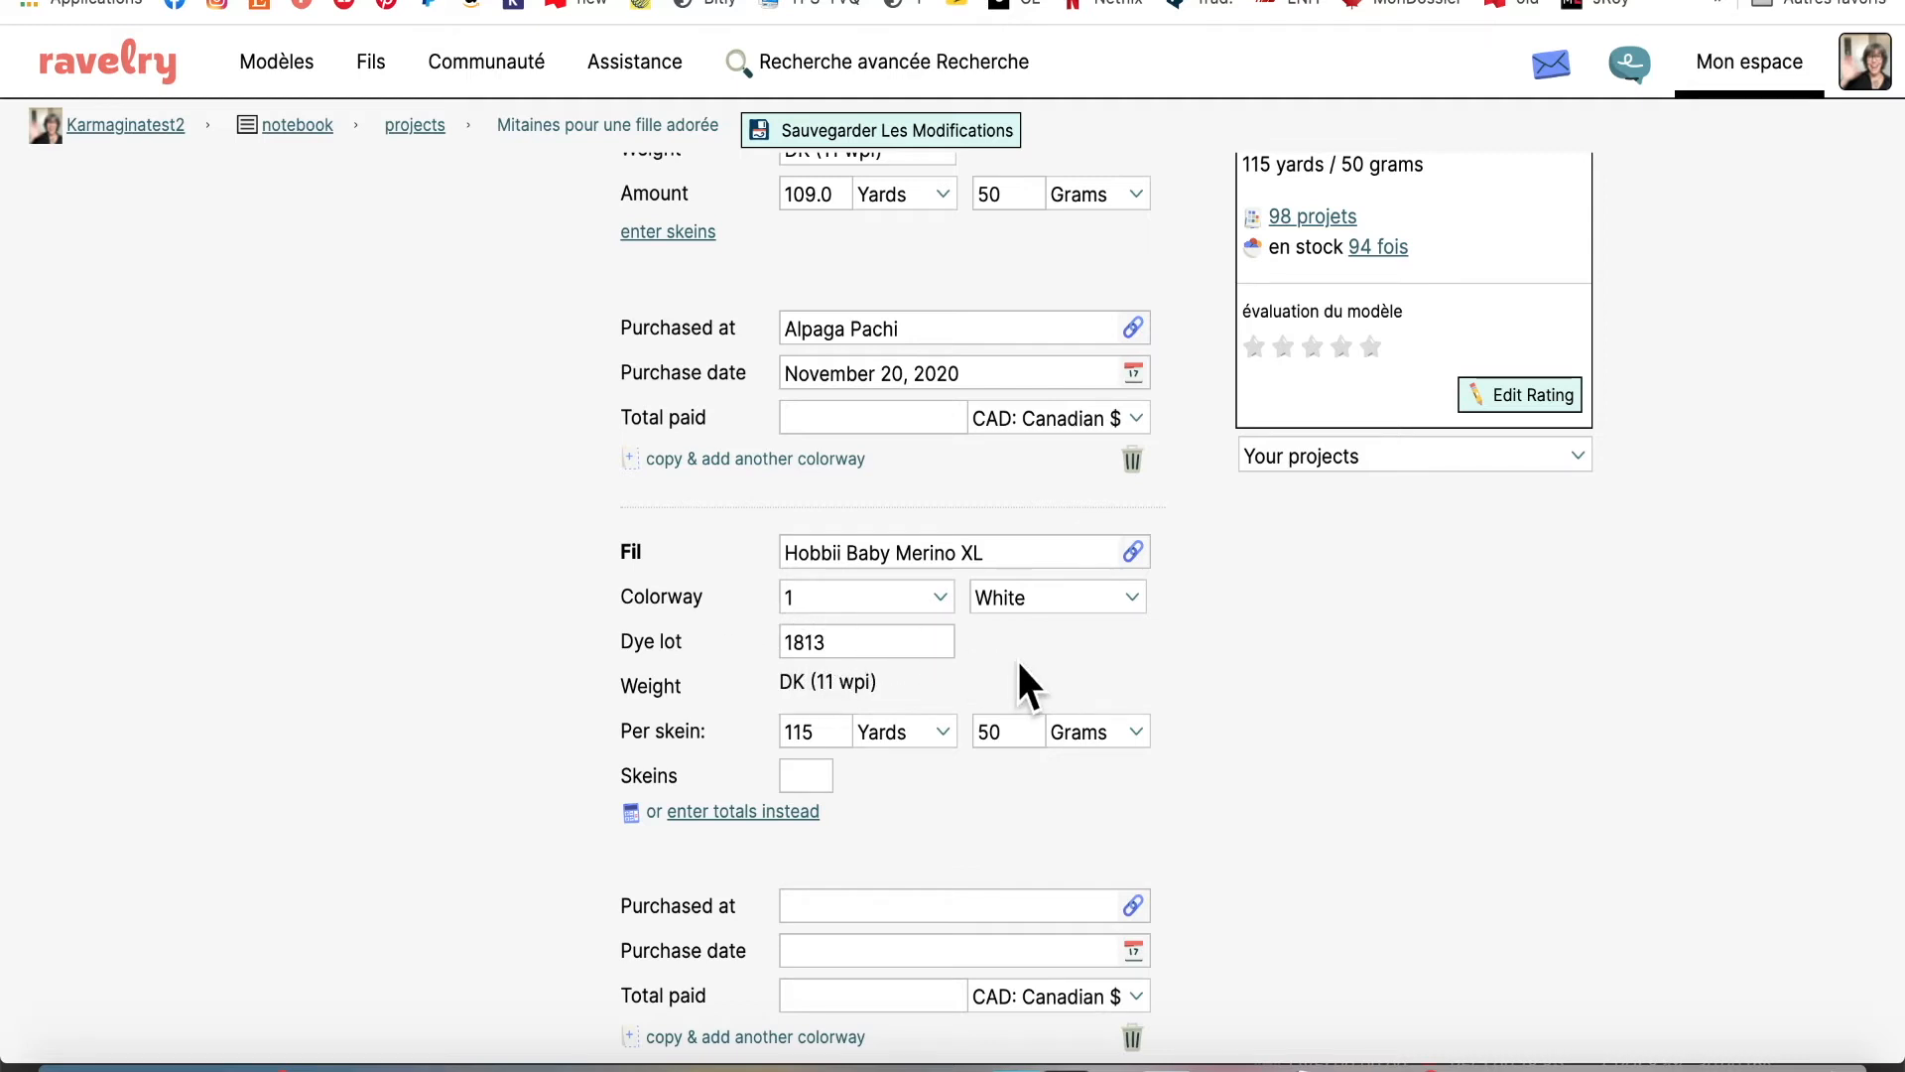
scroll(1016, 658, down, 1)
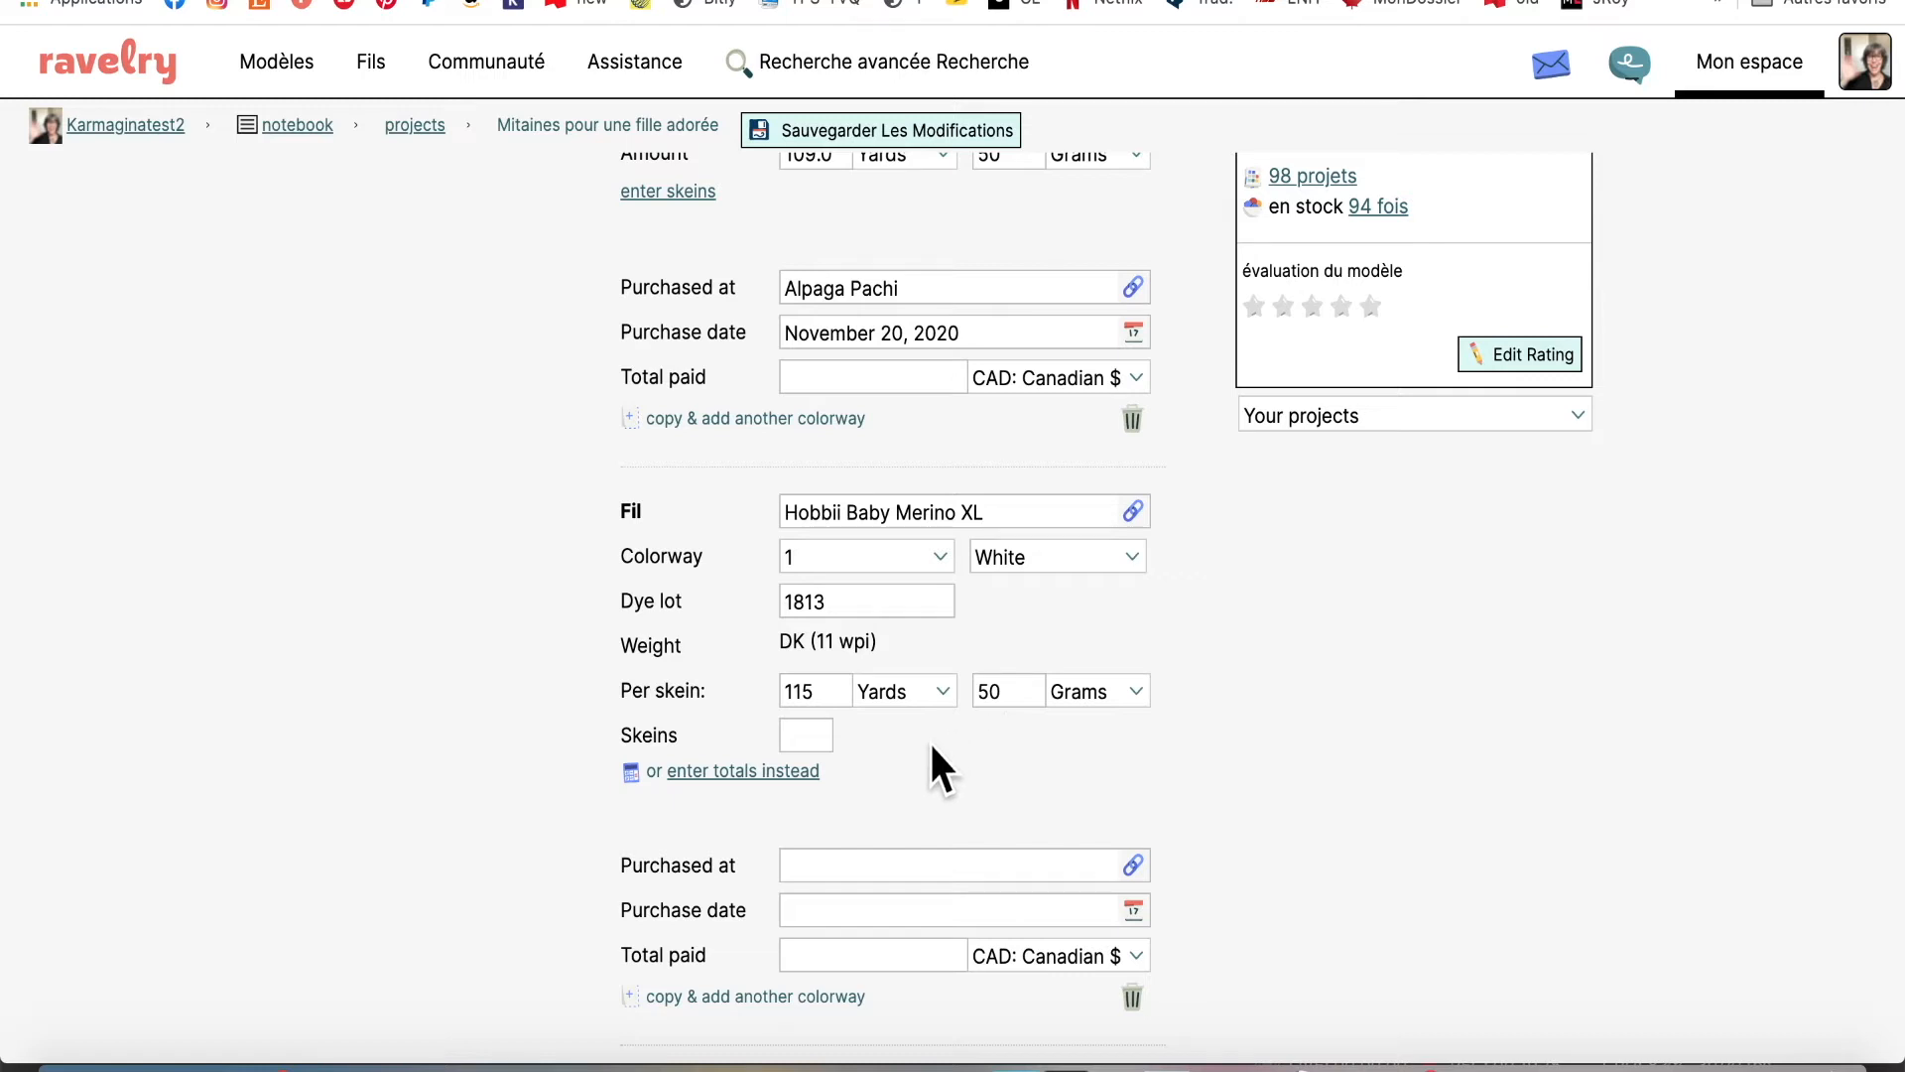
scroll(907, 759, down, 3)
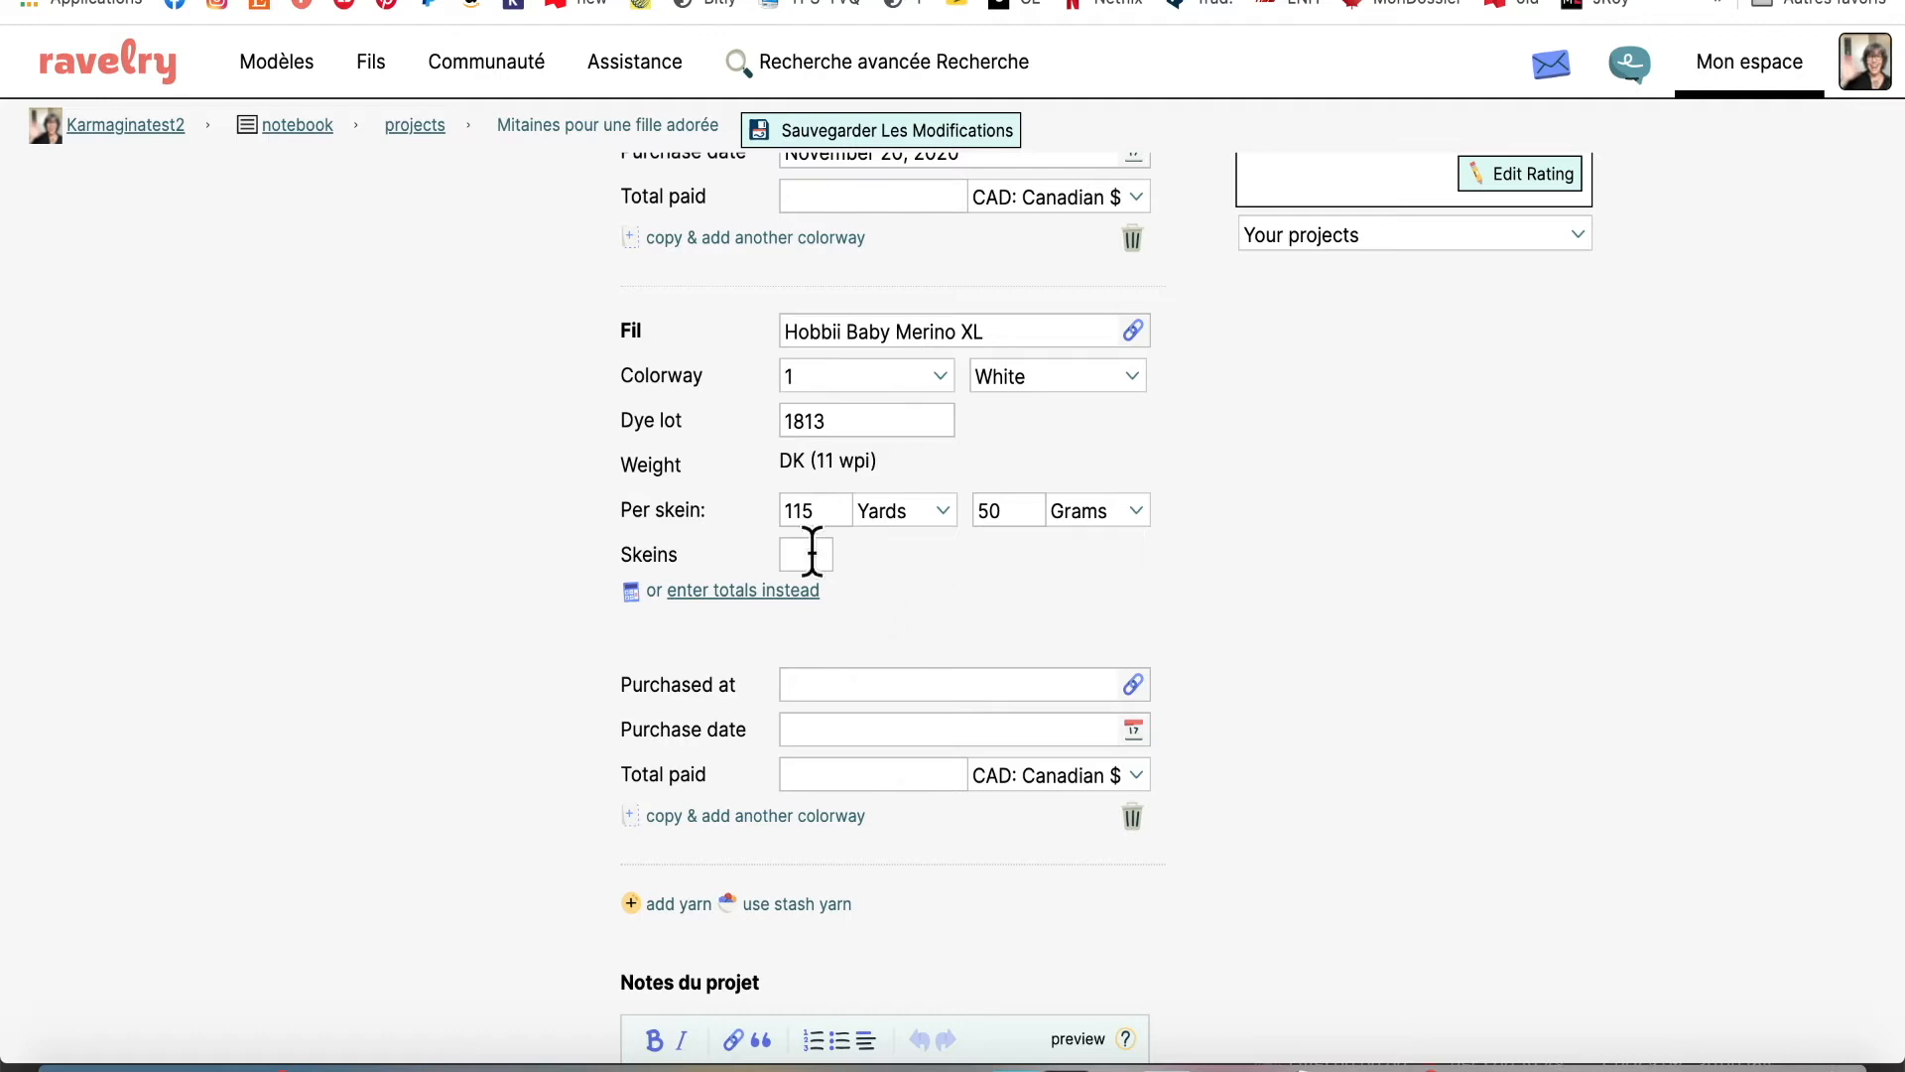
Set the Hobbii Baby Merino XL yarn to 1 skein
click(800, 554)
text(1)
click(1099, 593)
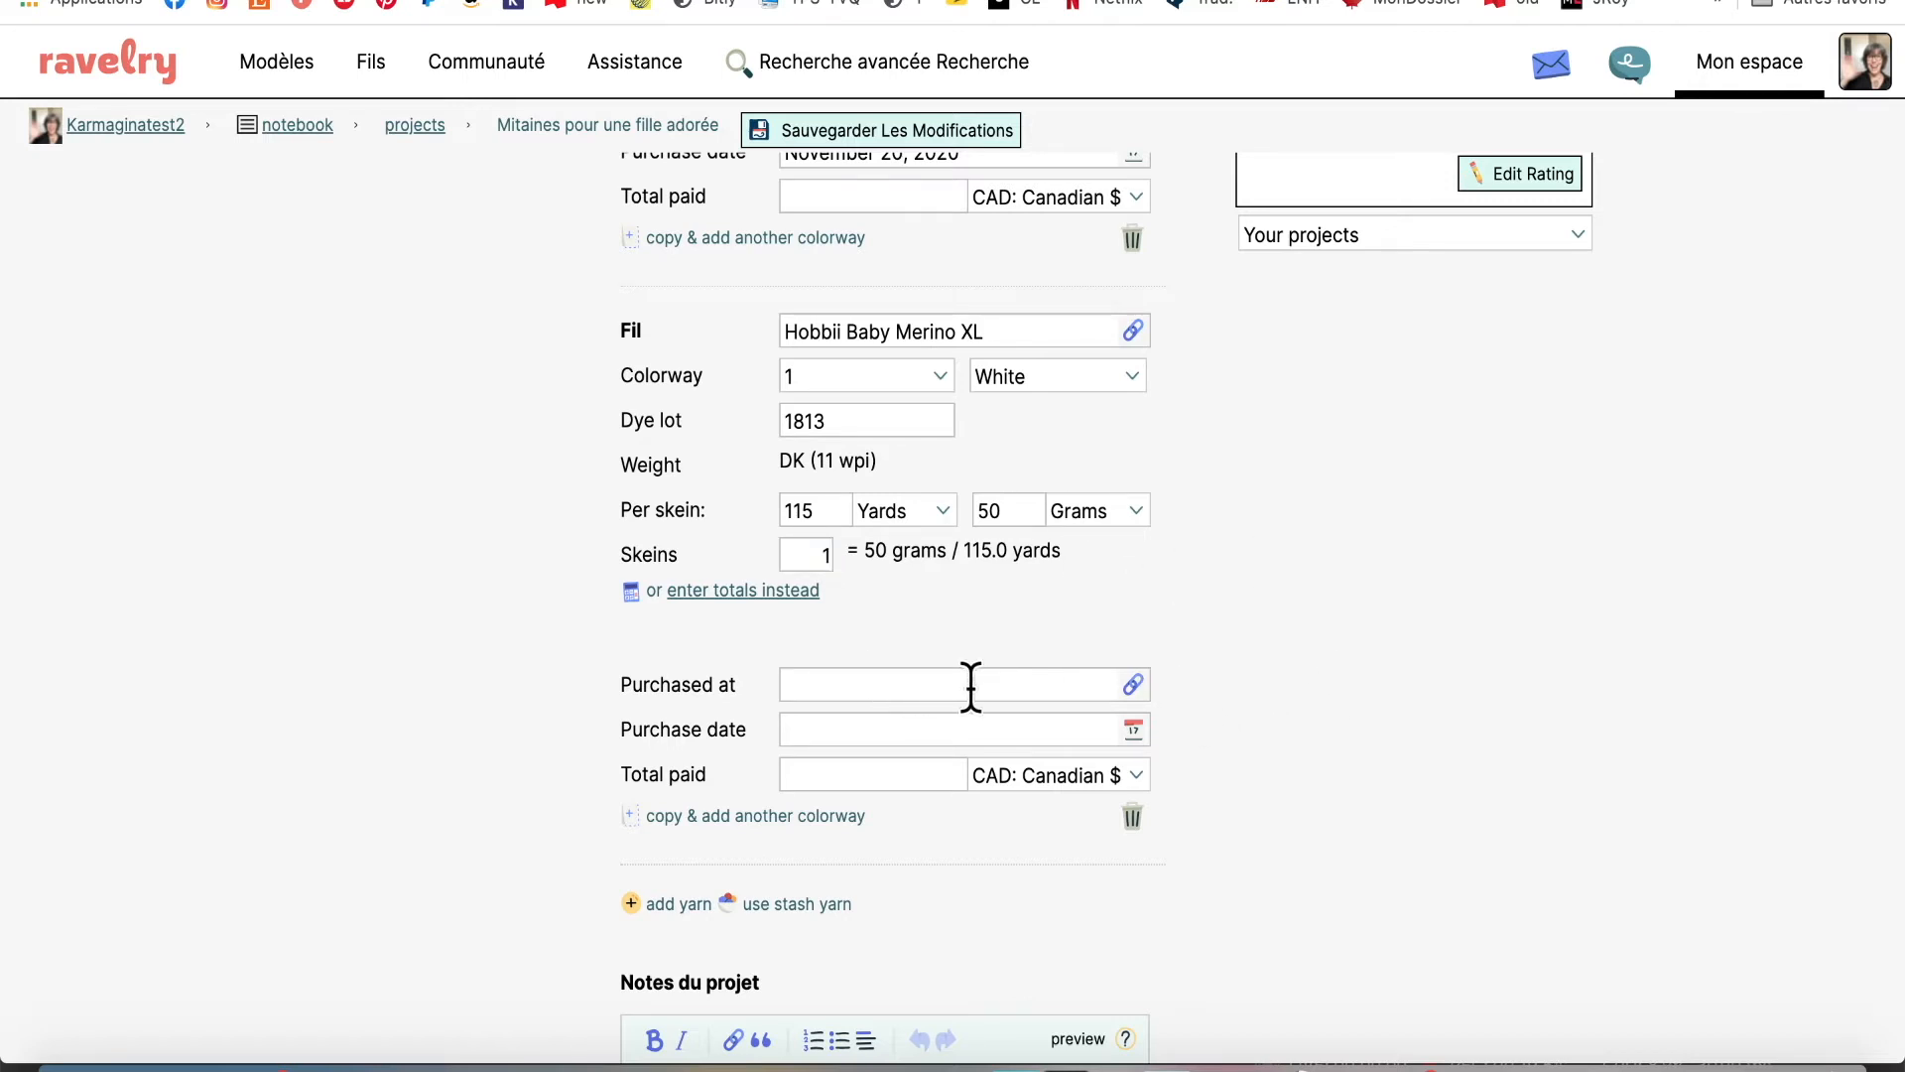
Enter 'Hobbii online store' as where the second yarn was purchased
click(1032, 694)
text(H)
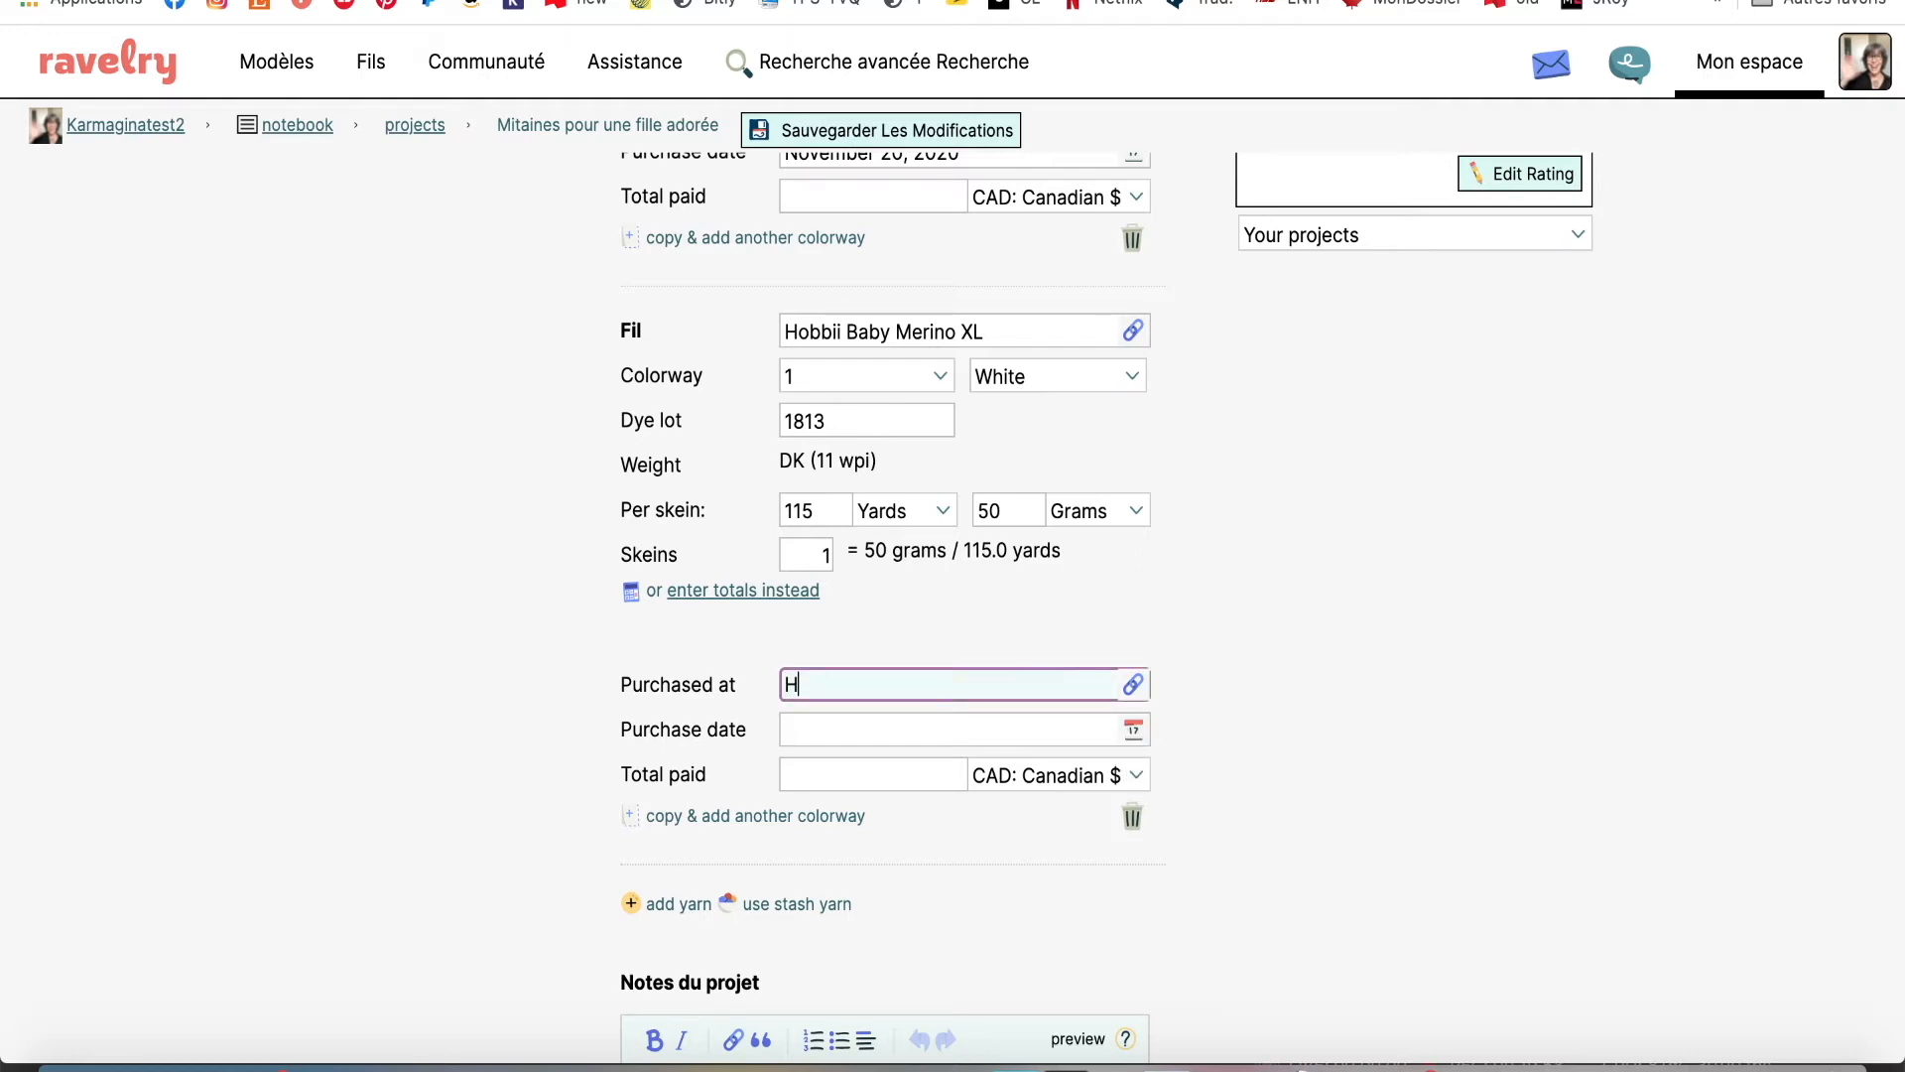
text(obbii online store)
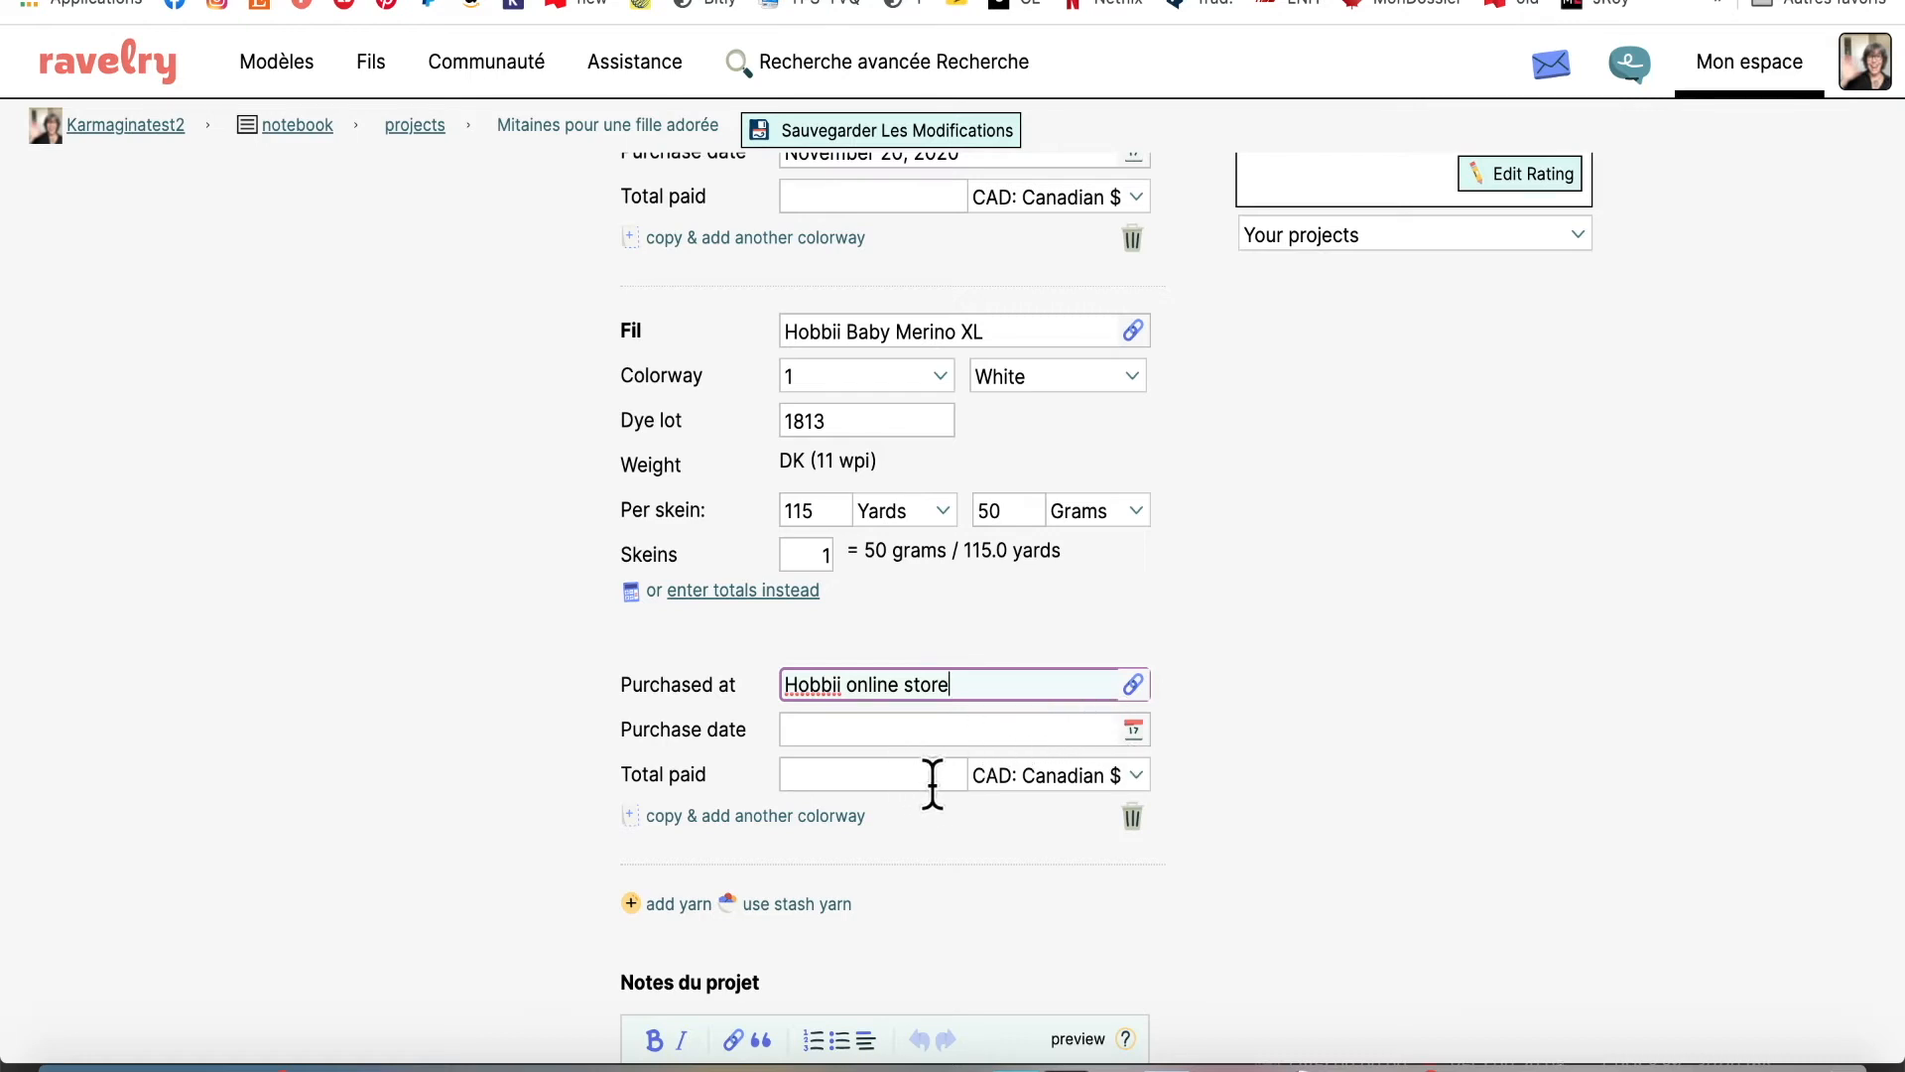
scroll(931, 839, down, 2)
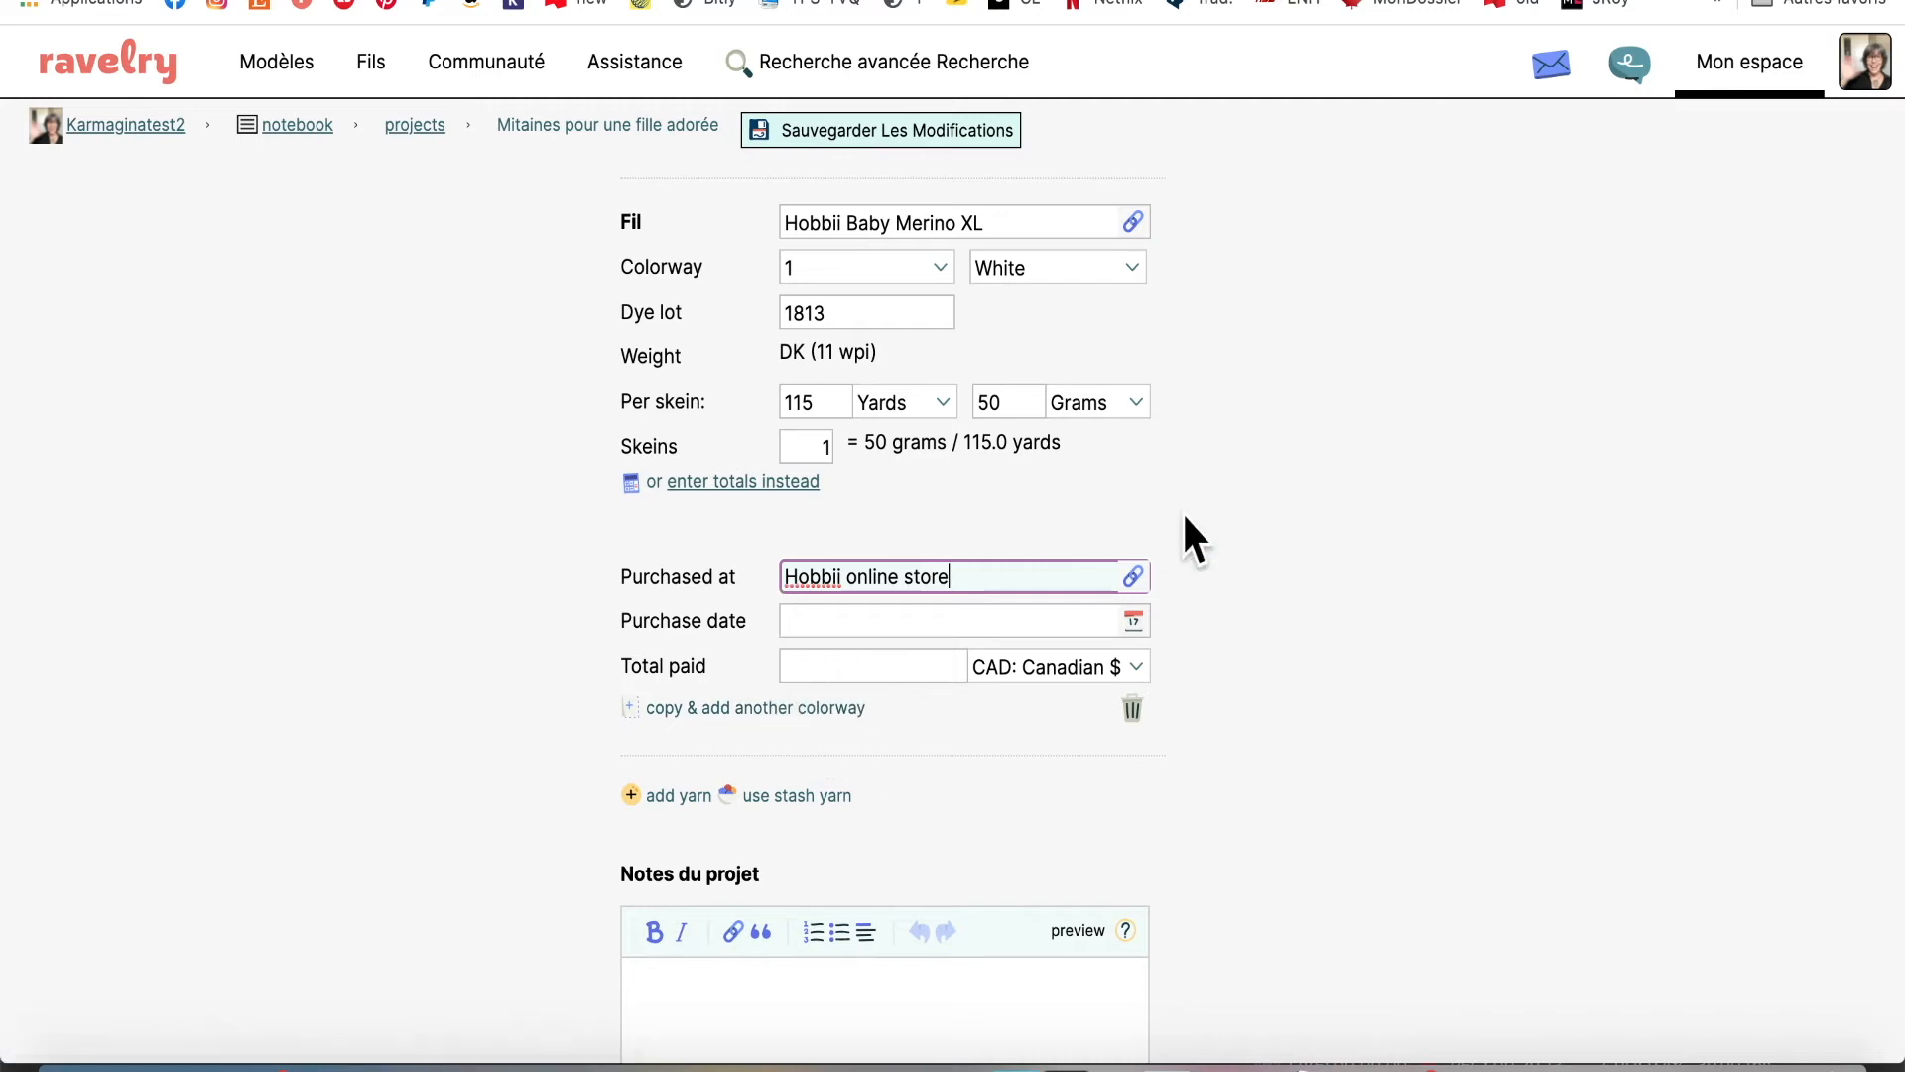
scroll(1258, 611, up, 2)
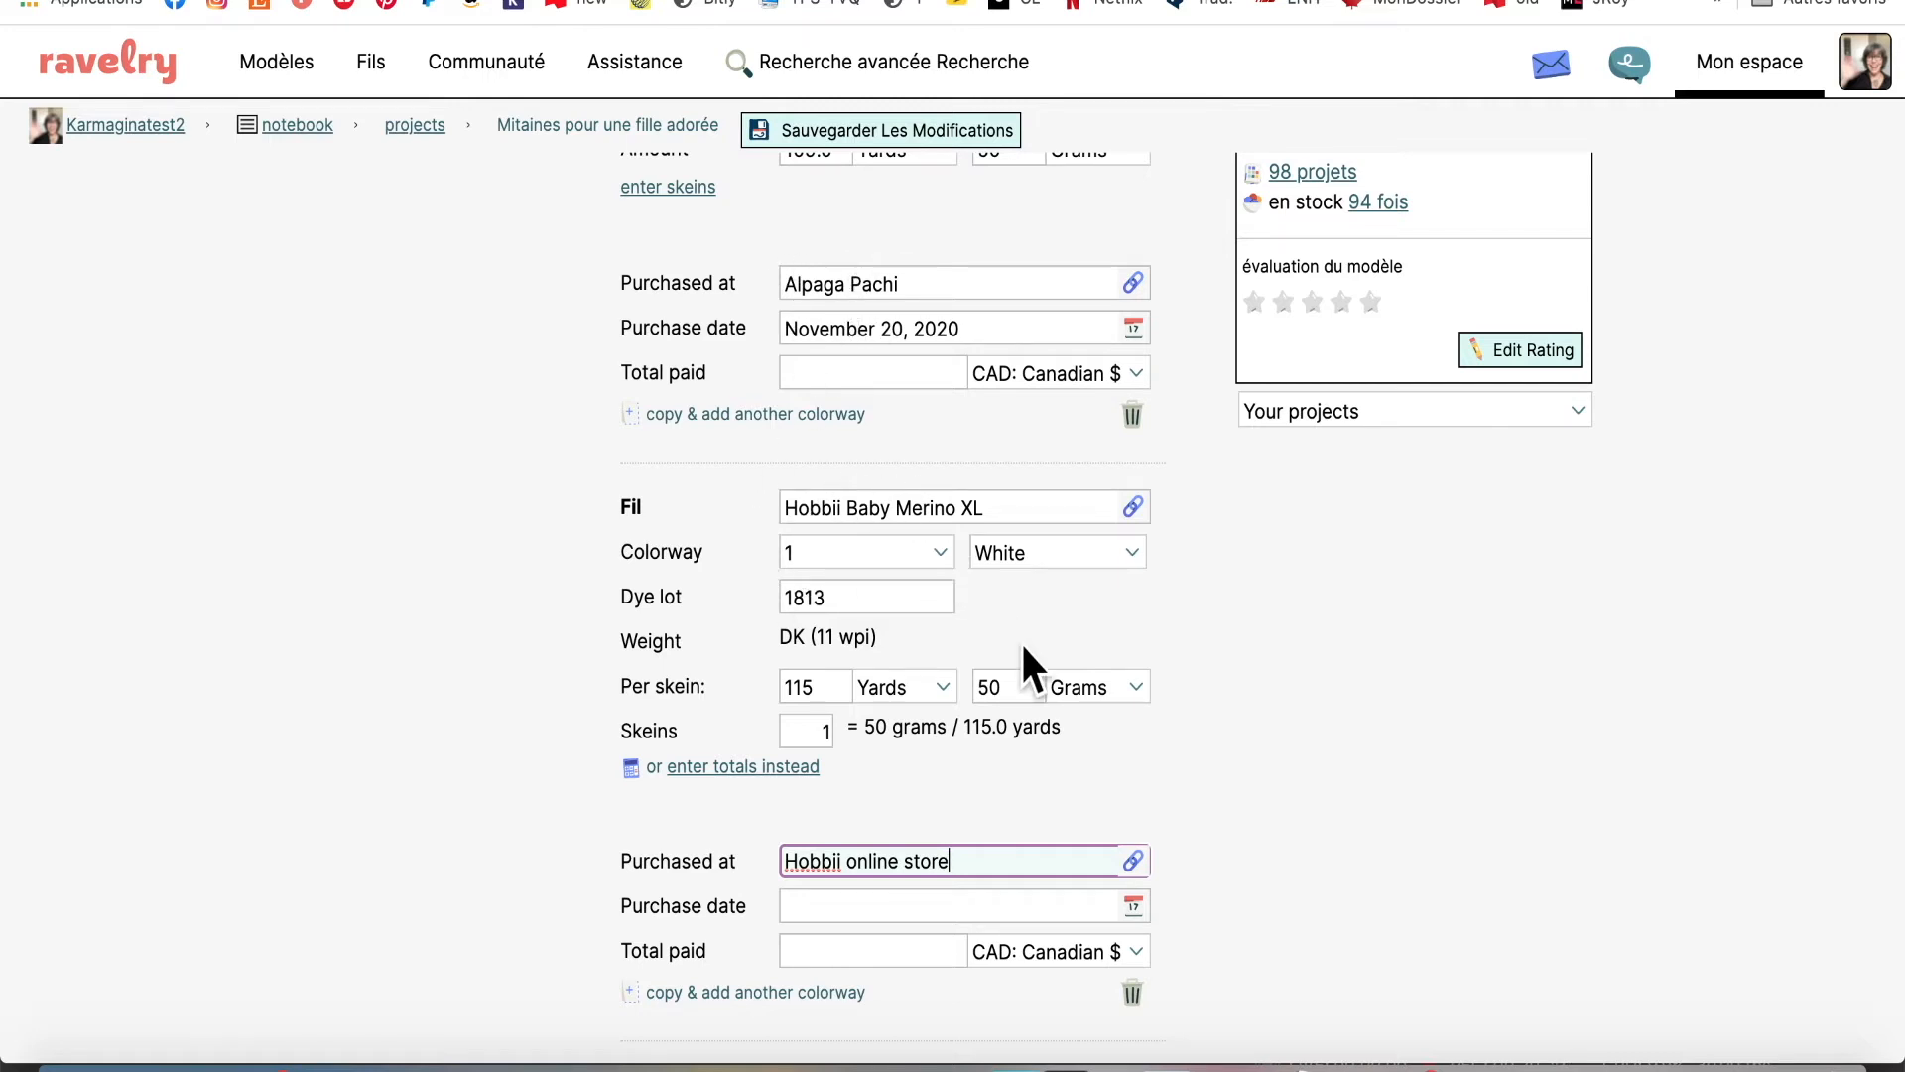
scroll(1253, 625, down, 5)
scroll(1250, 617, up, 3)
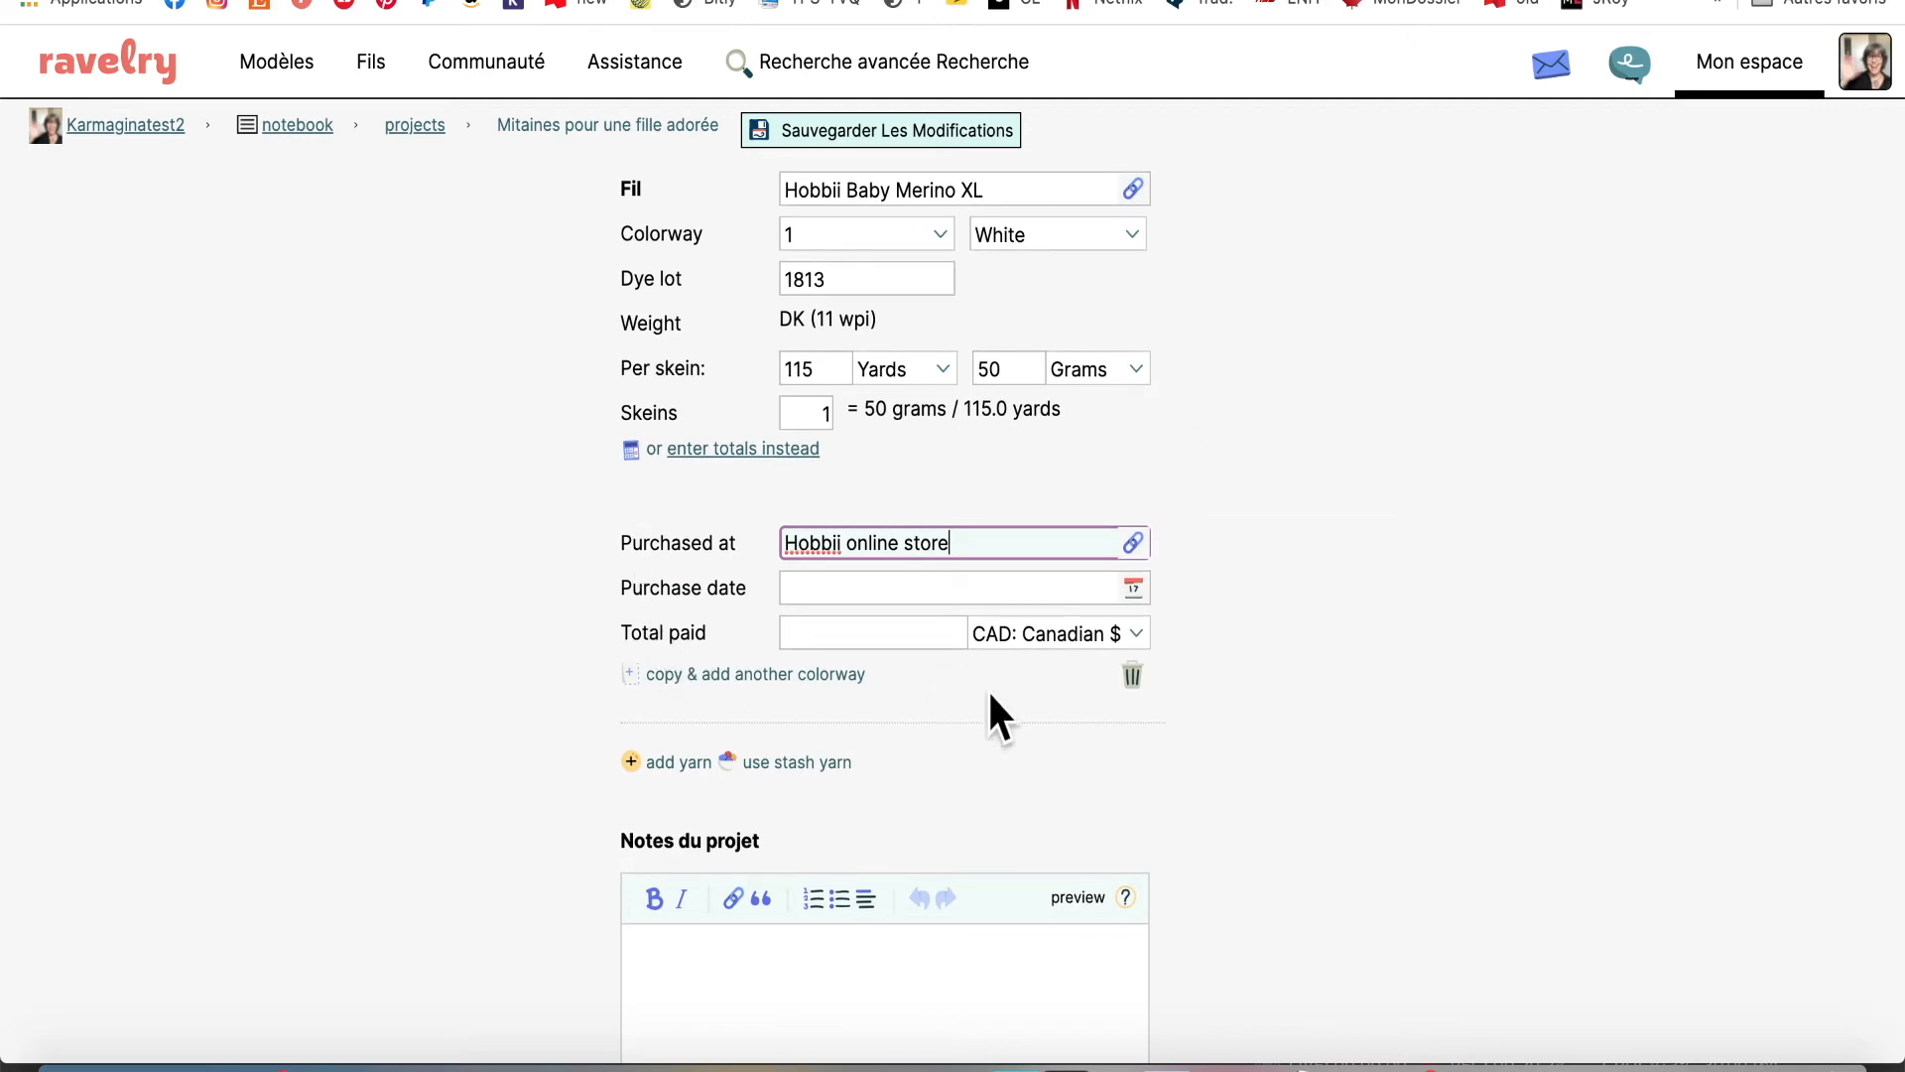
scroll(1409, 713, down, 2)
click(958, 883)
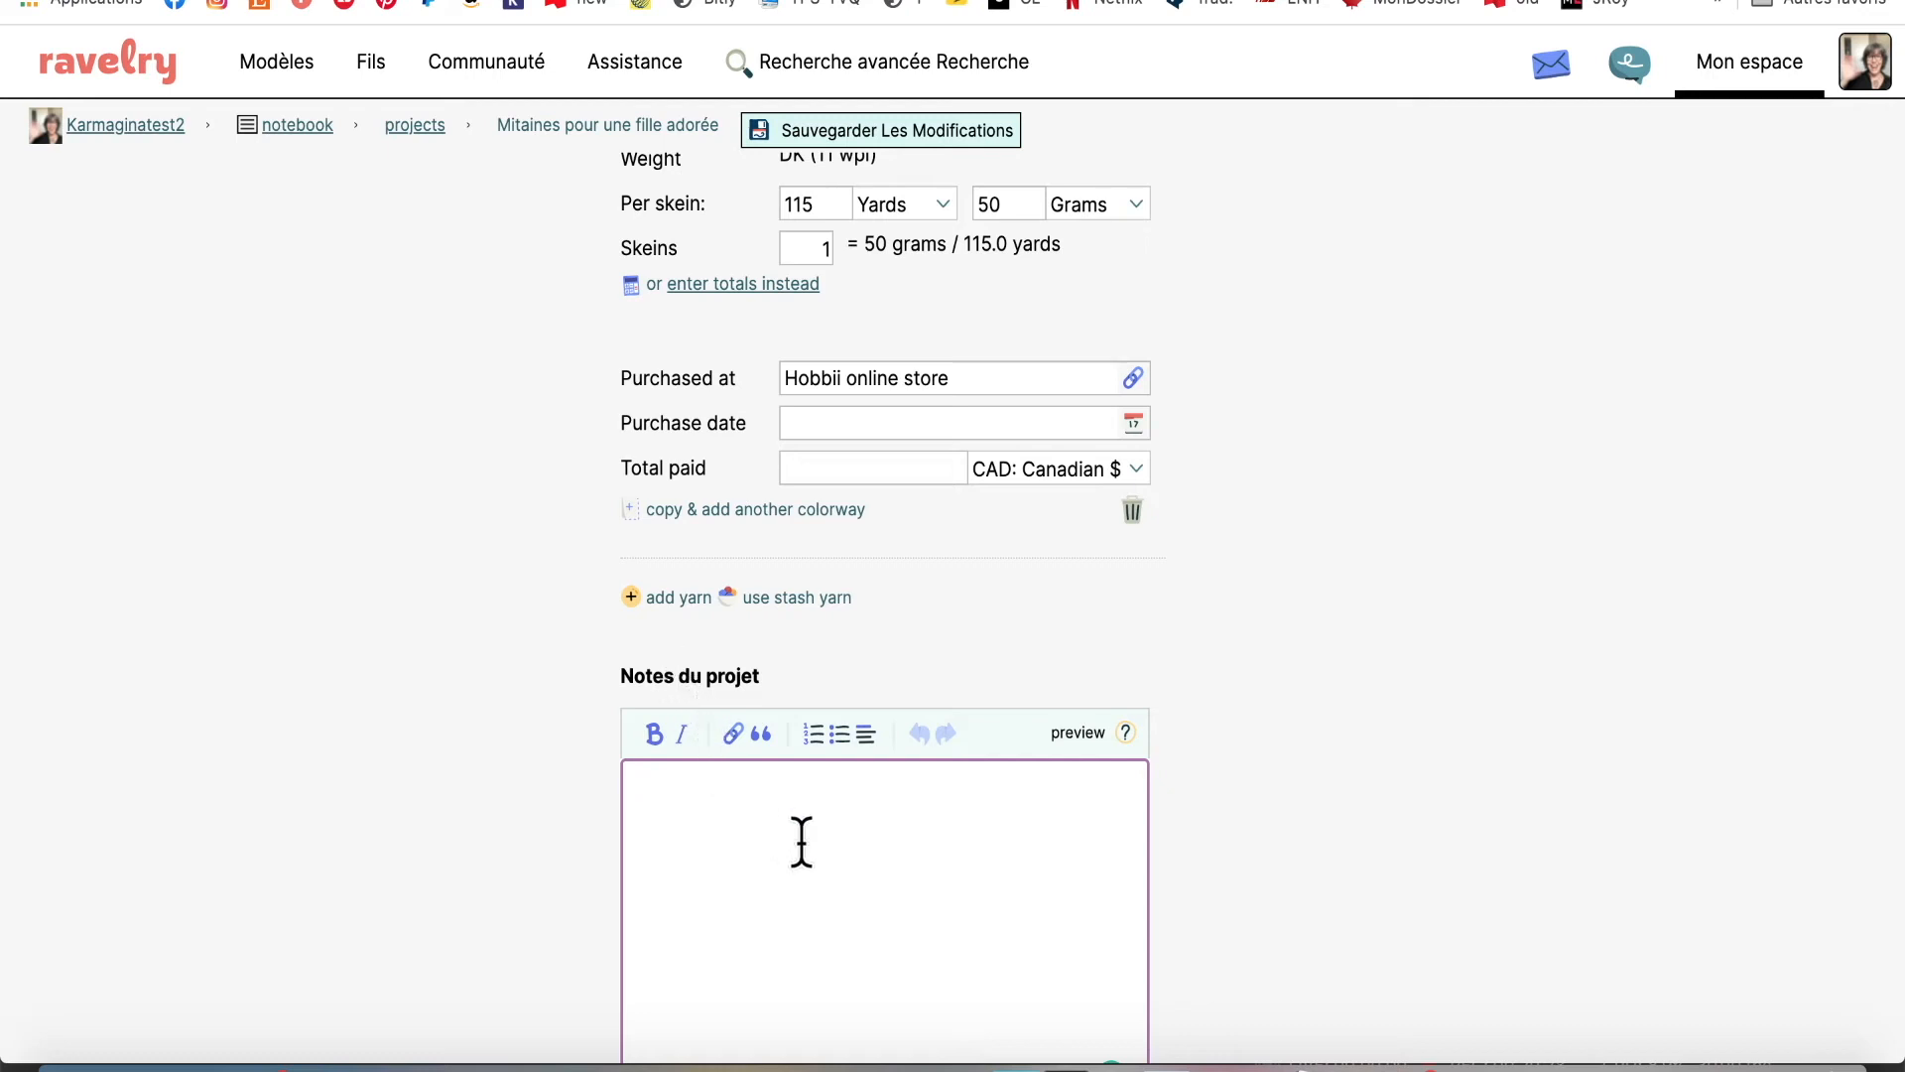
scroll(856, 877, down, 2)
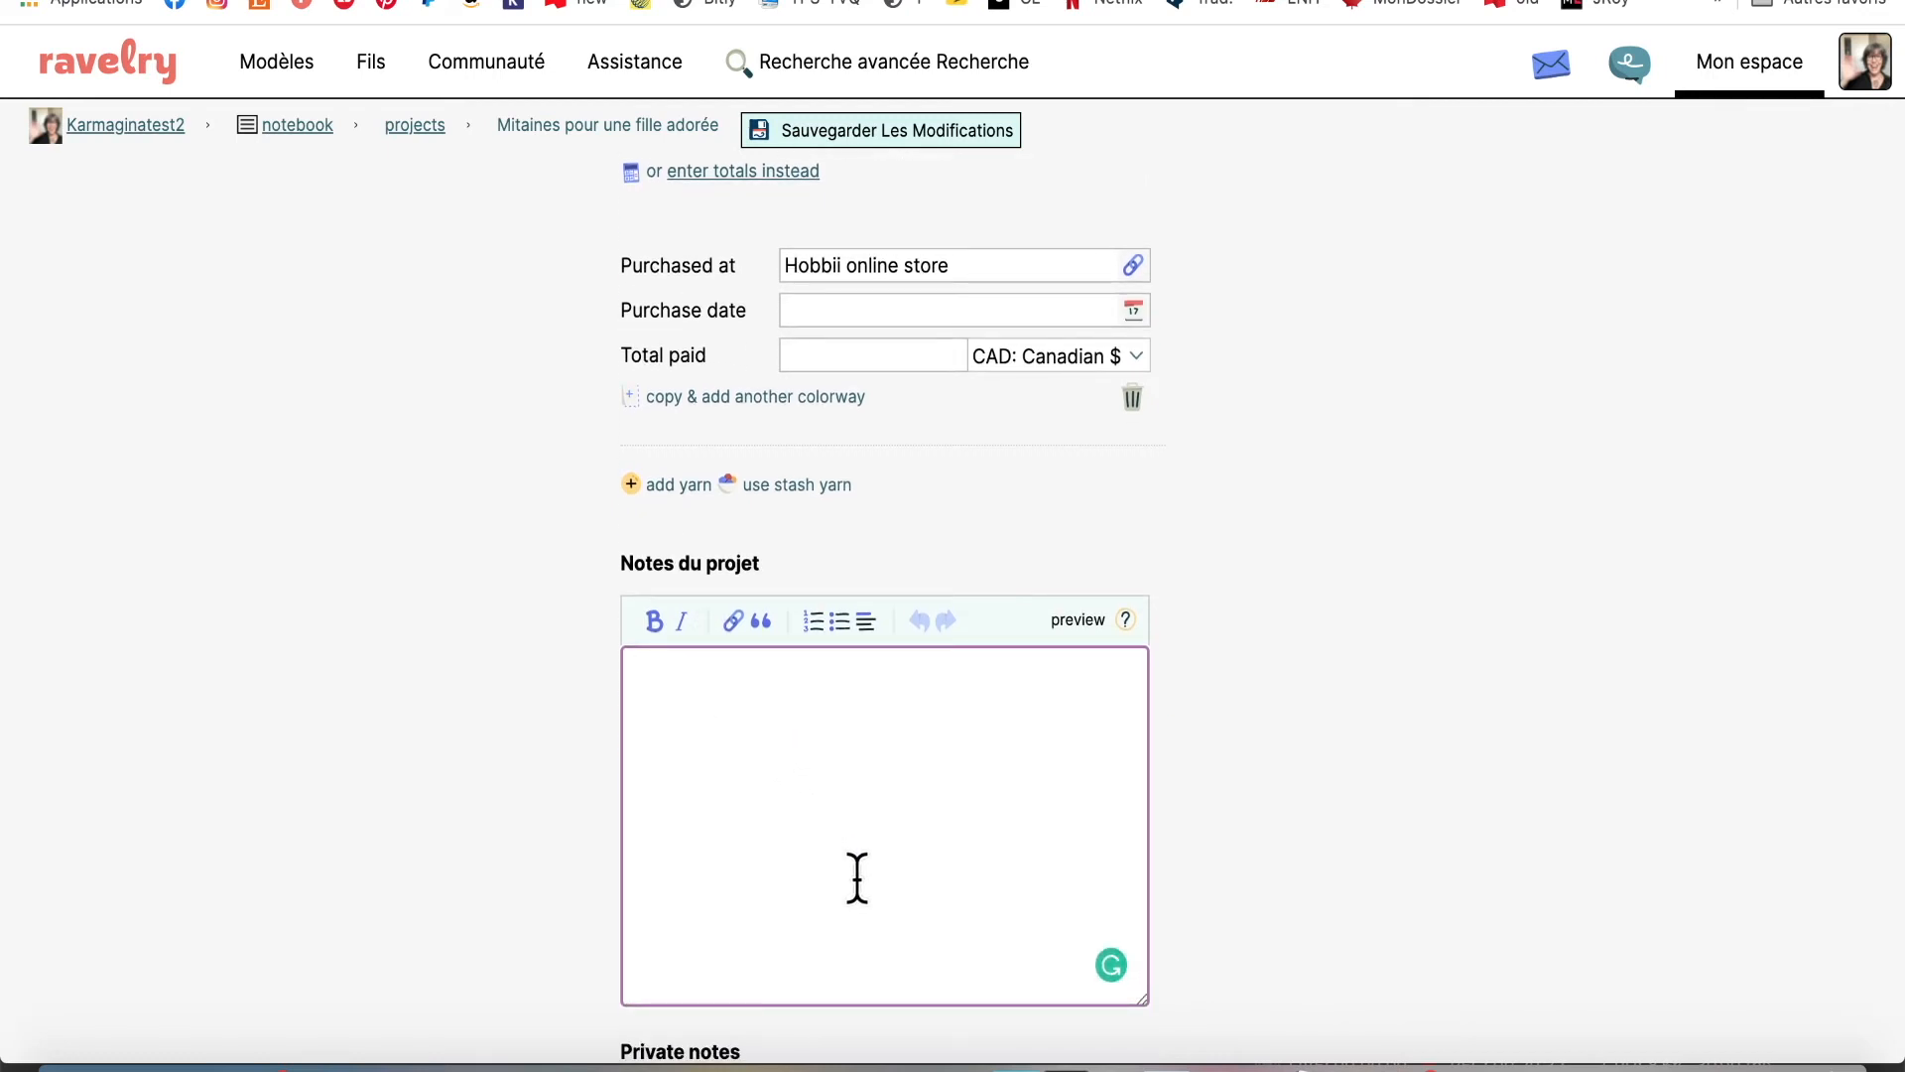
scroll(856, 878, down, 3)
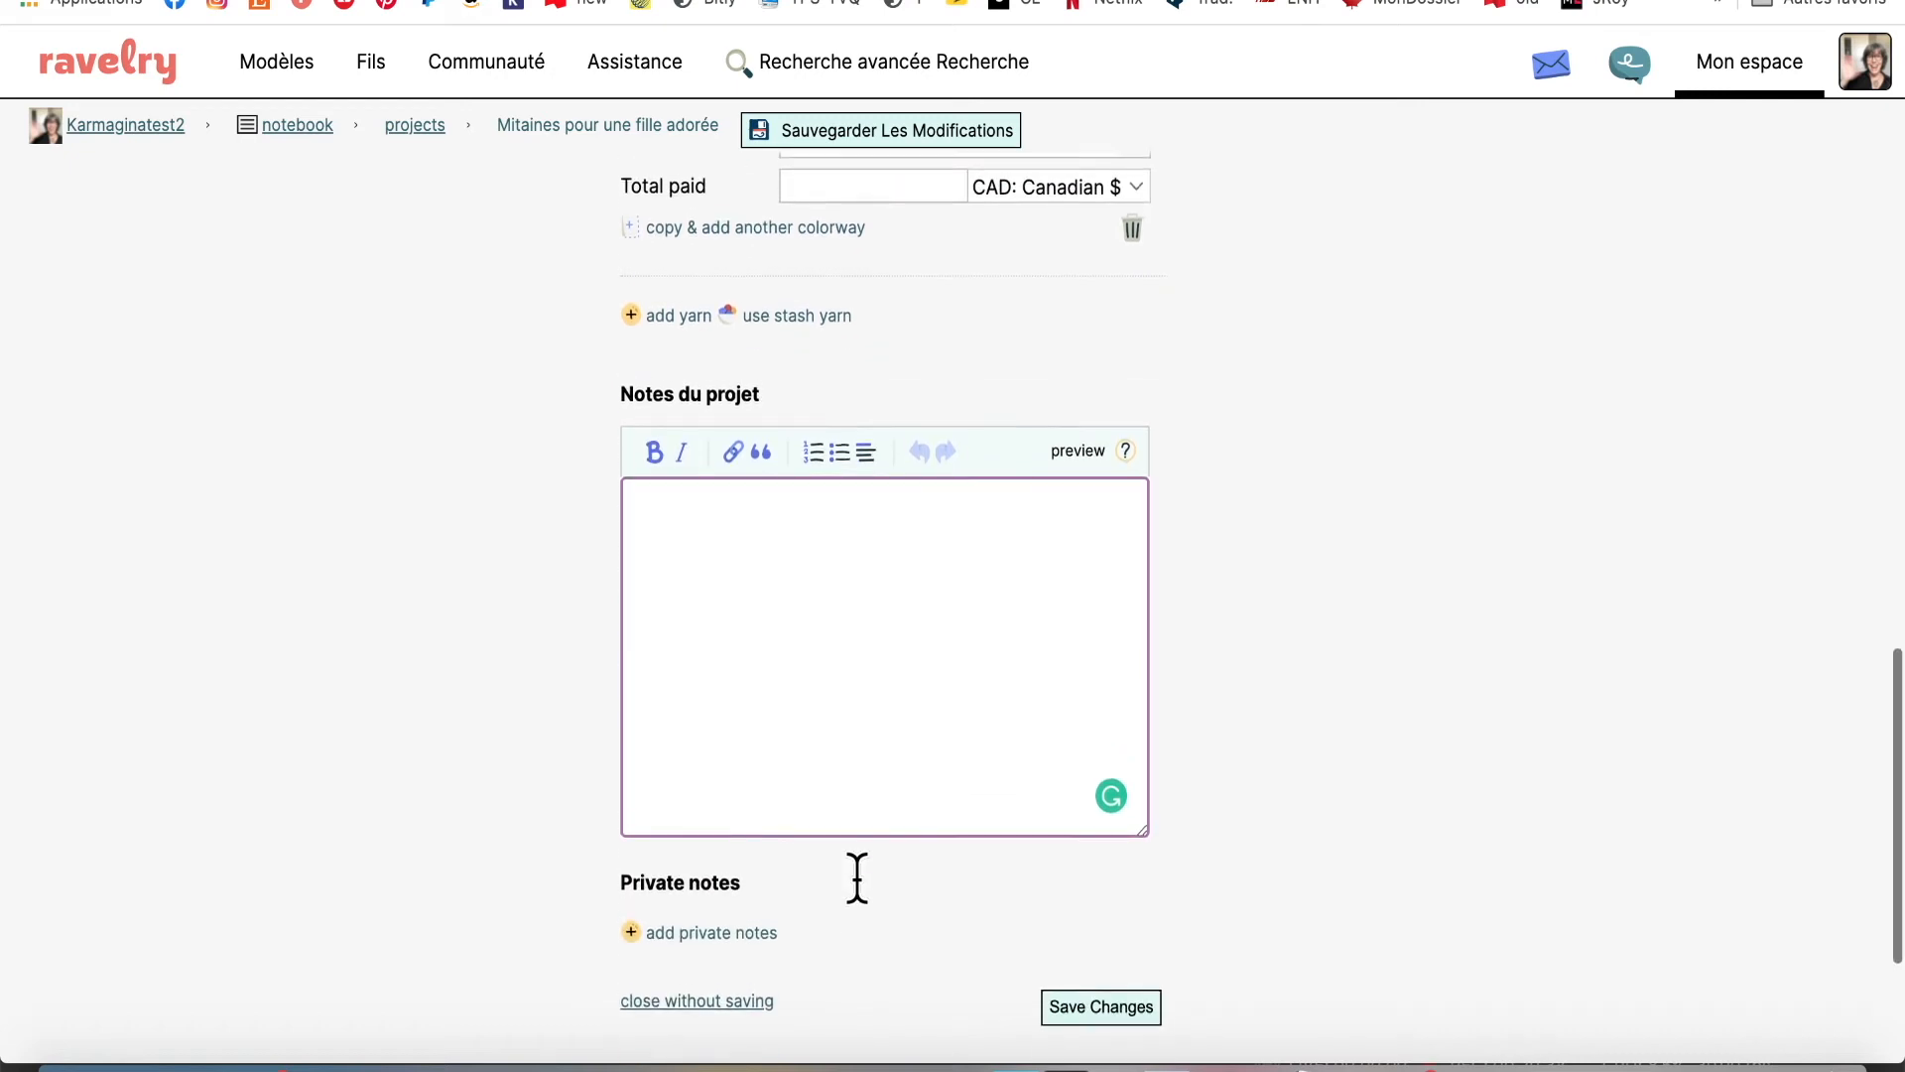
scroll(856, 879, down, 1)
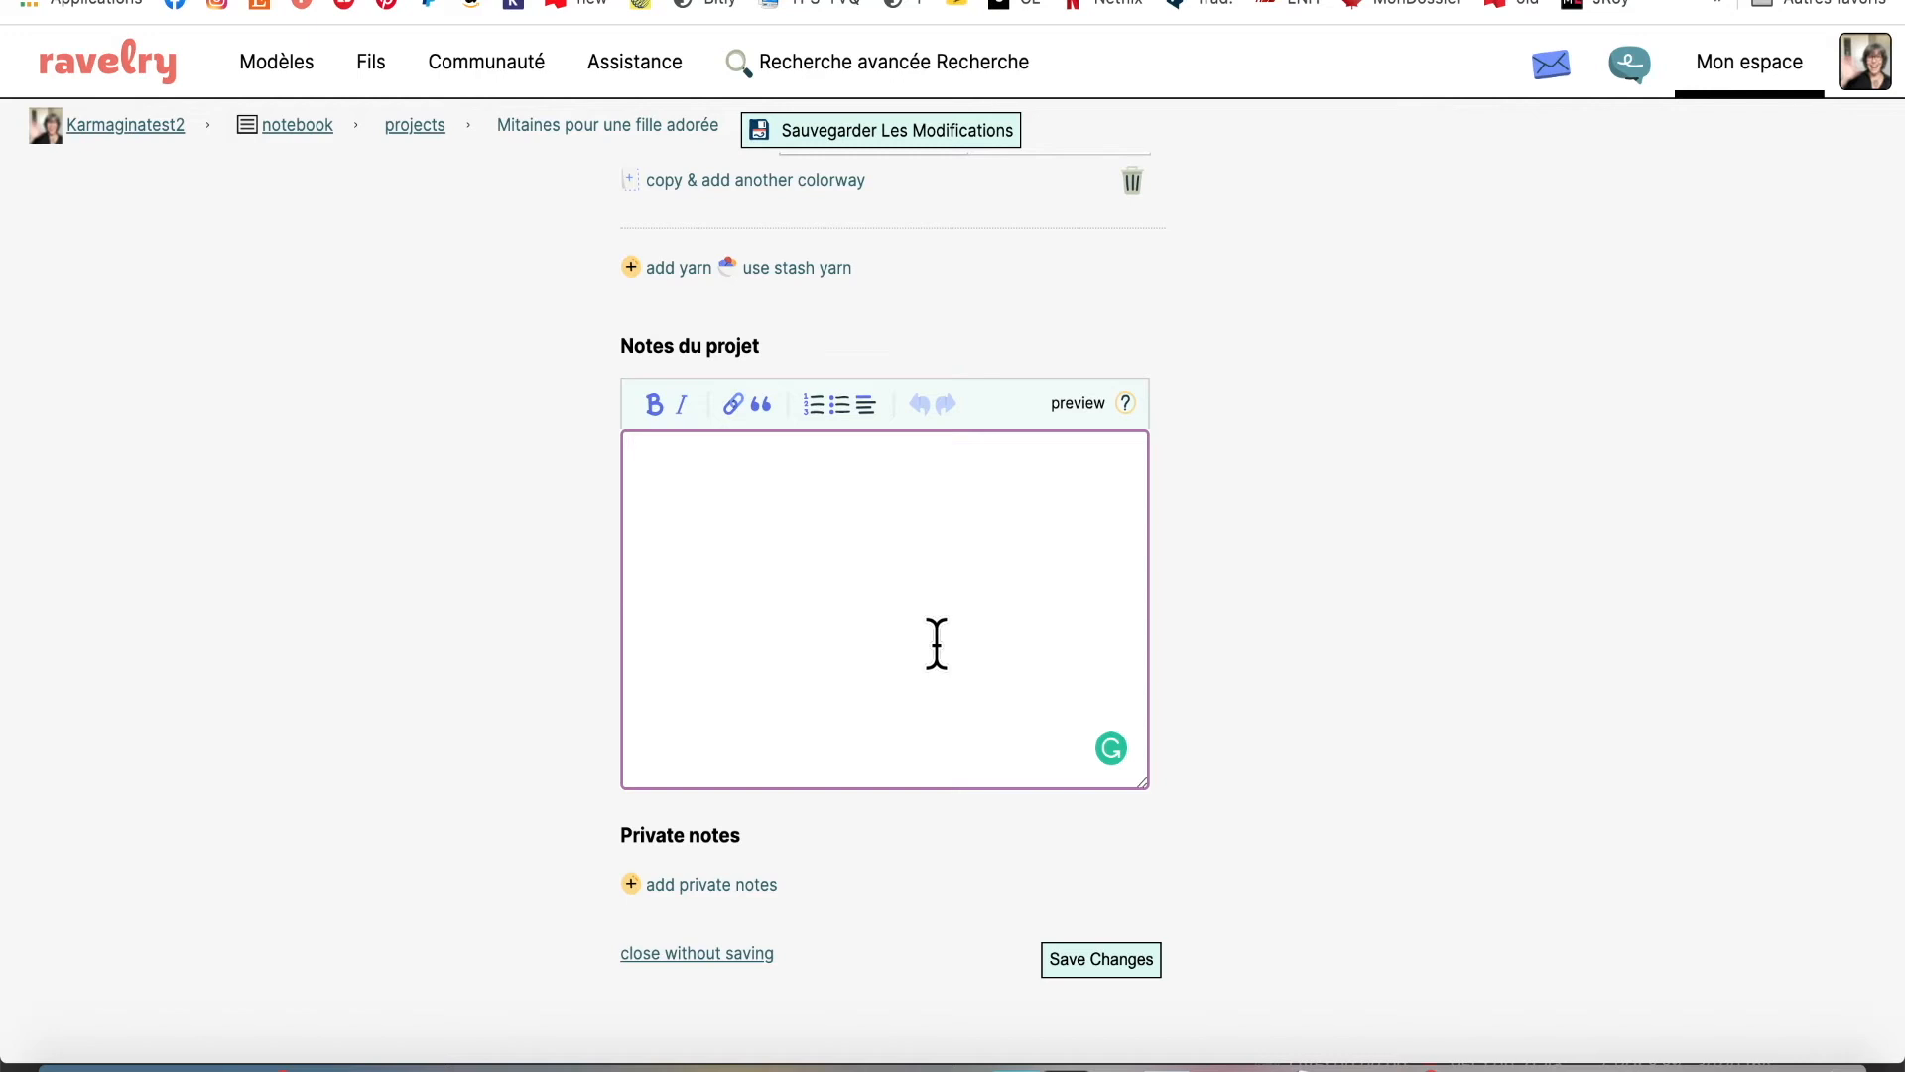
scroll(1014, 641, up, 1)
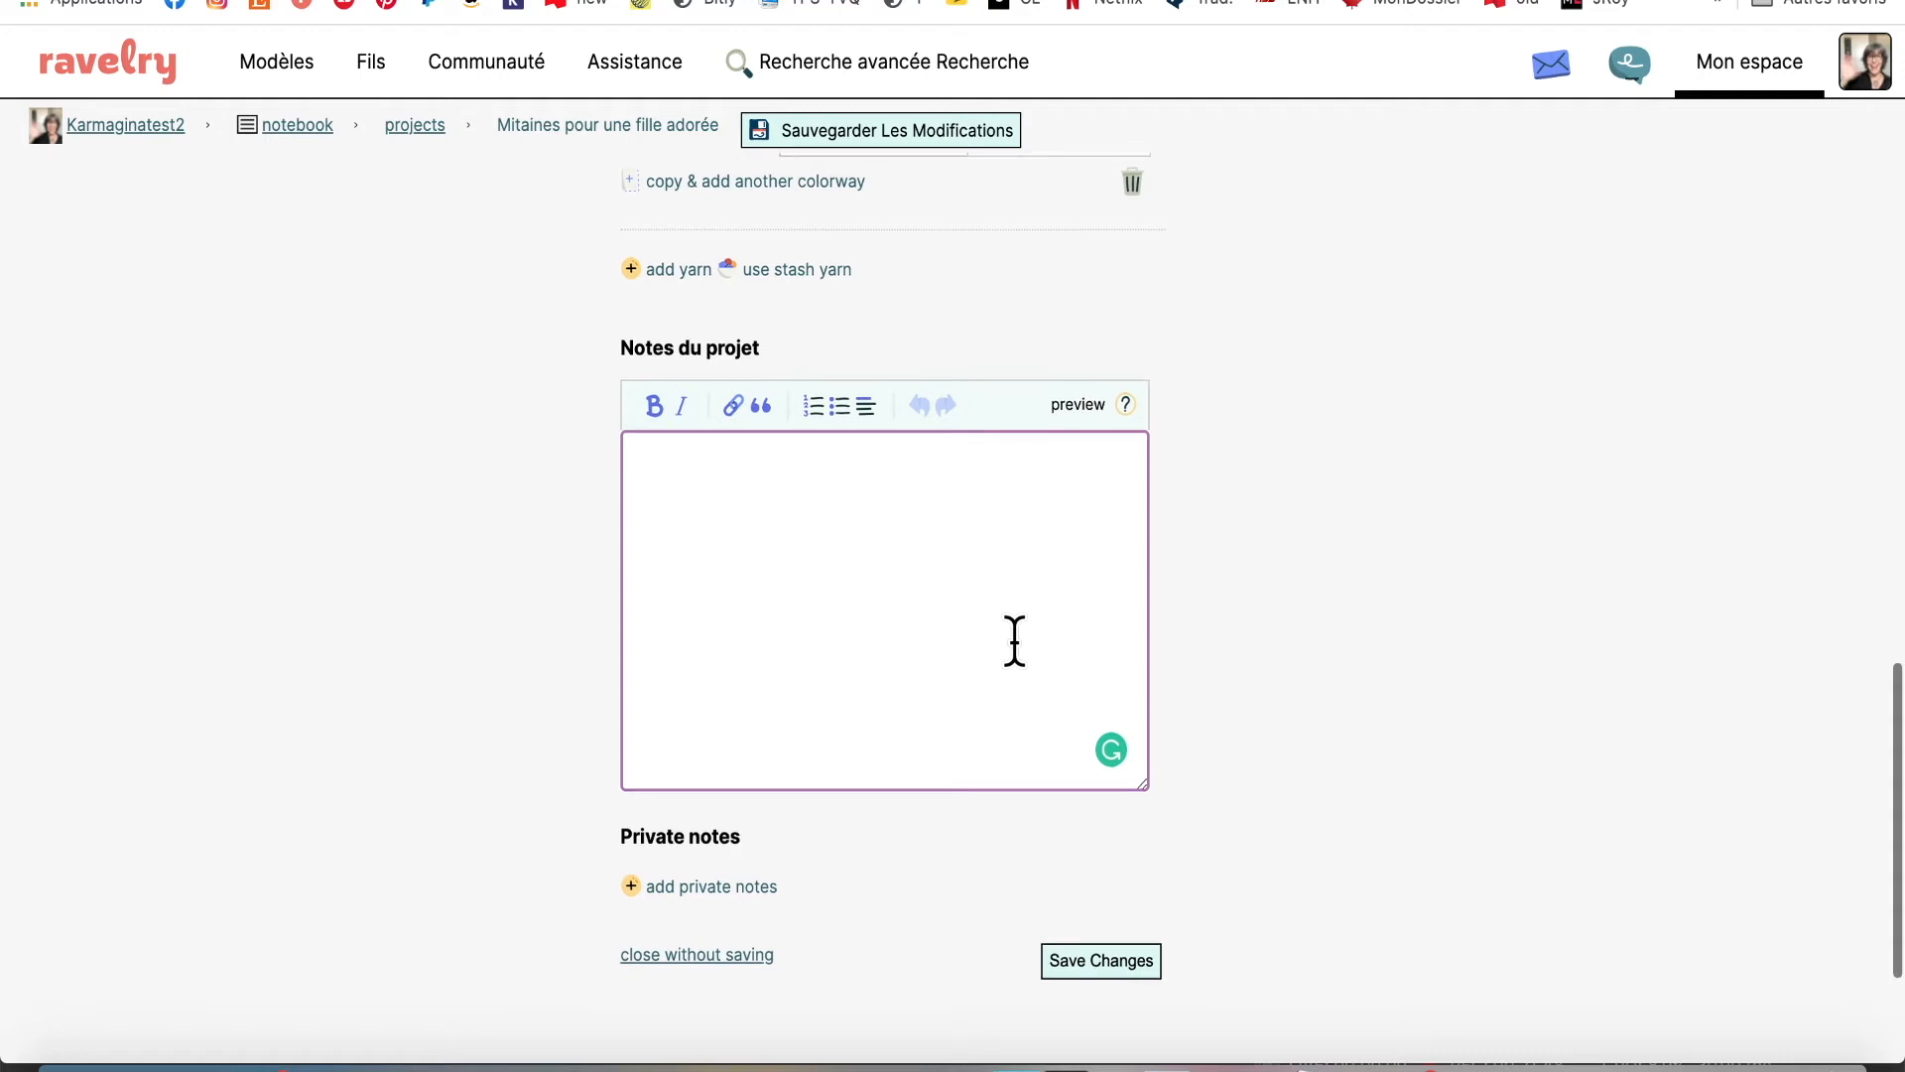
scroll(1014, 643, down, 3)
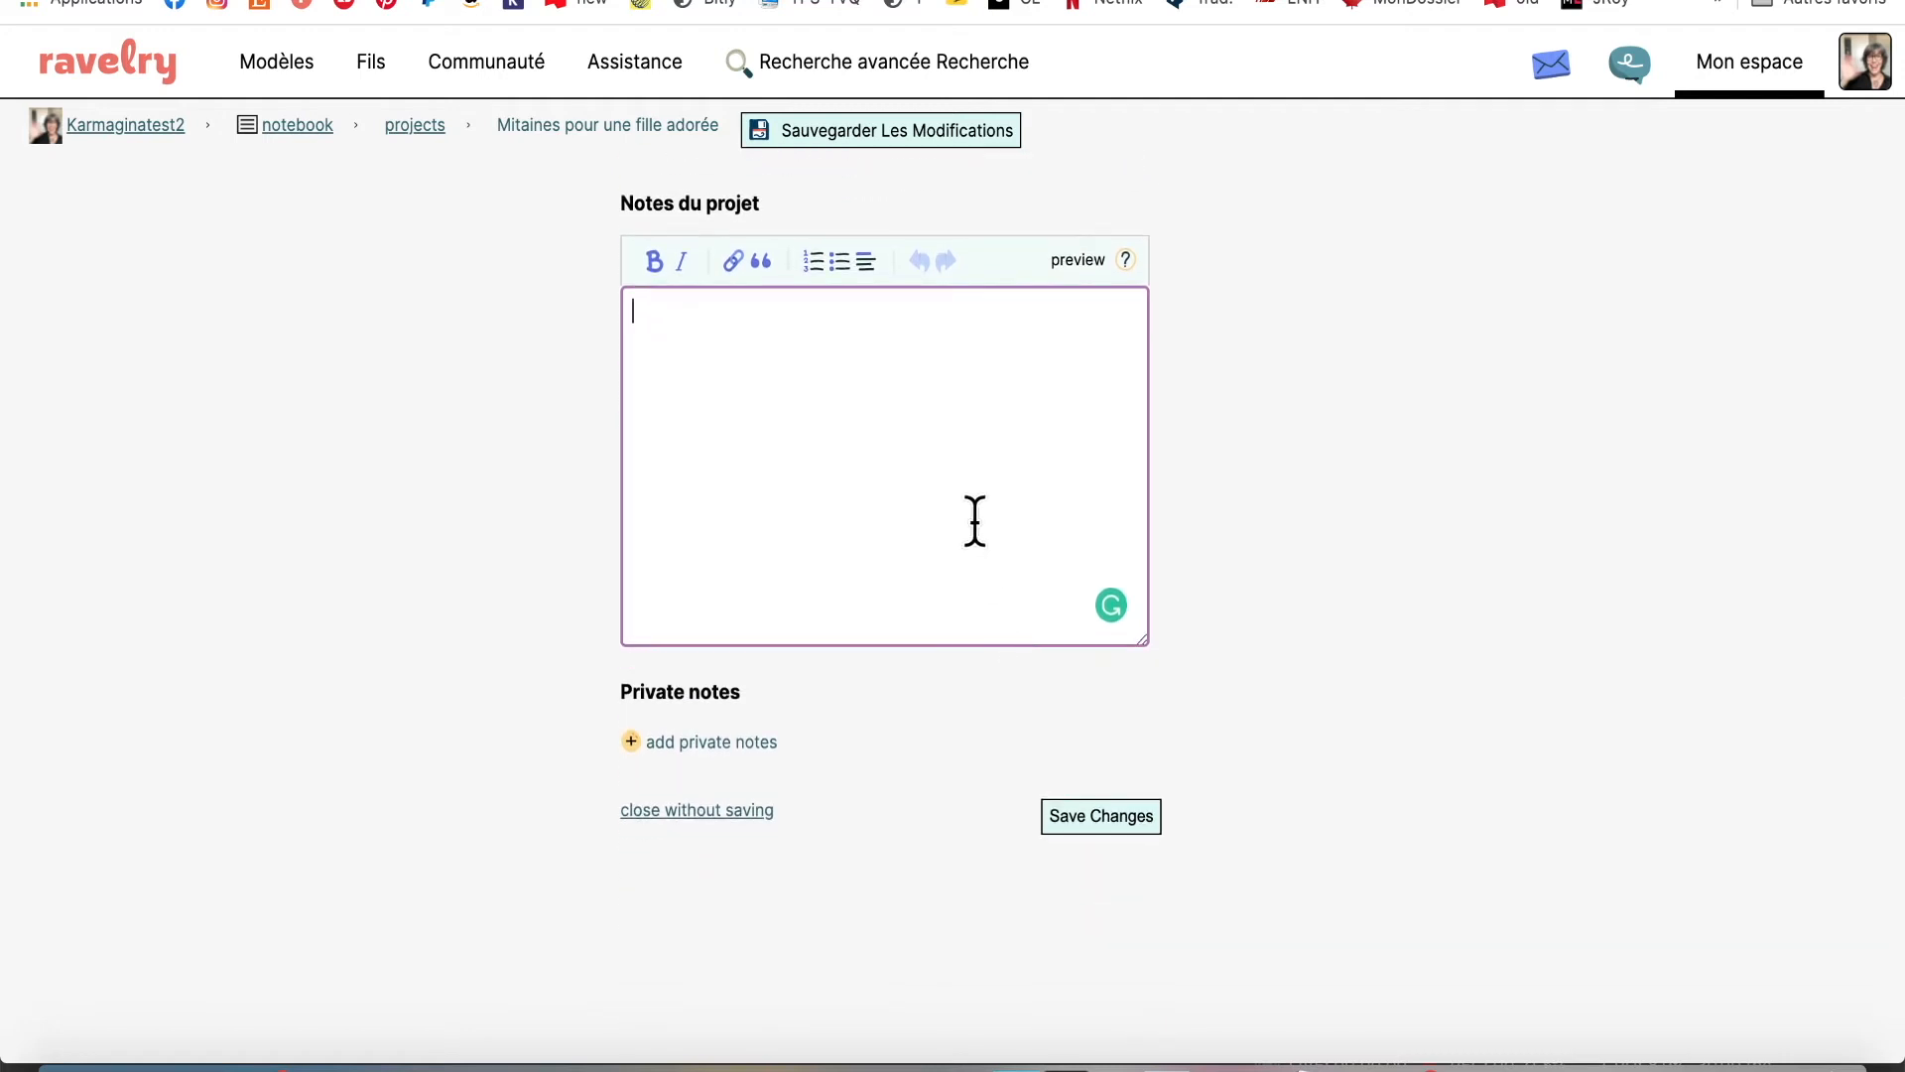
Write 'bla, bla, bla' in the project notes and save the changes
text(bla, bla, ba)
key(BackSpace)
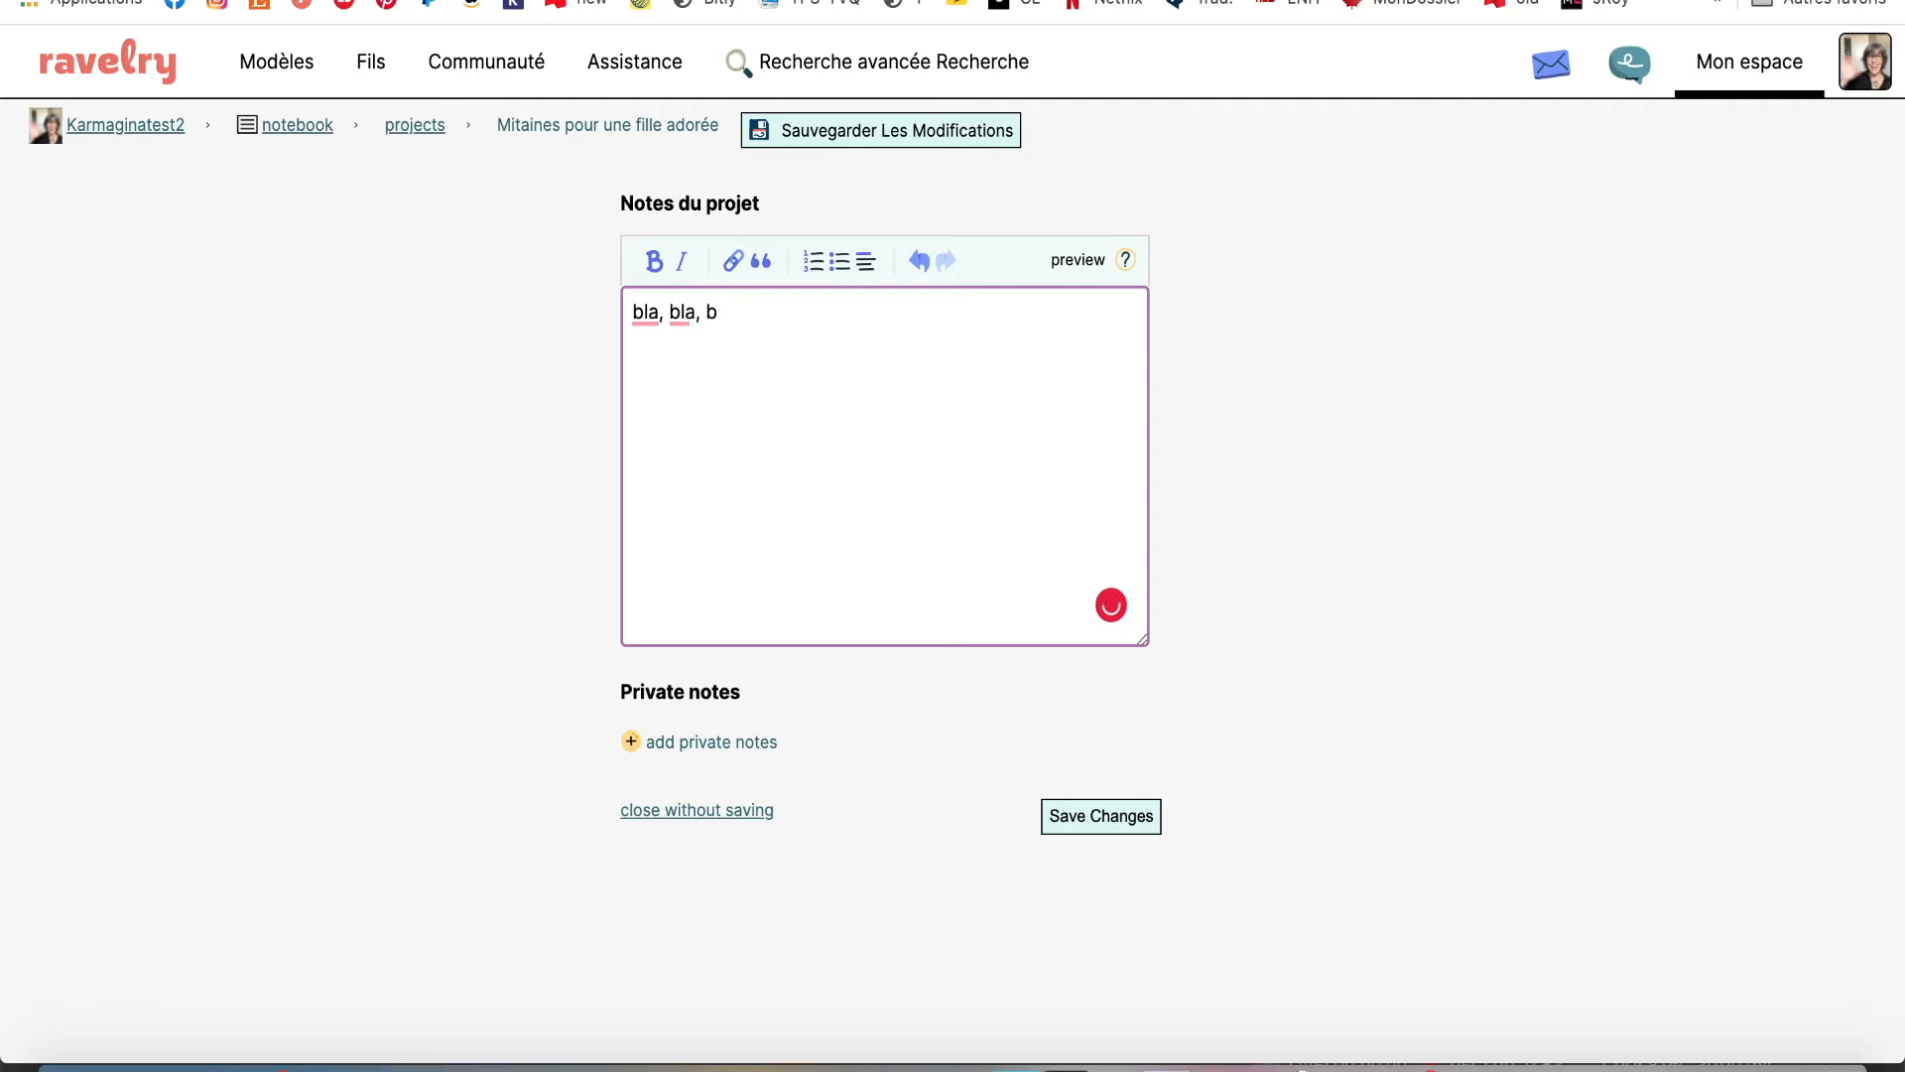
text(la)
scroll(855, 652, up, 10)
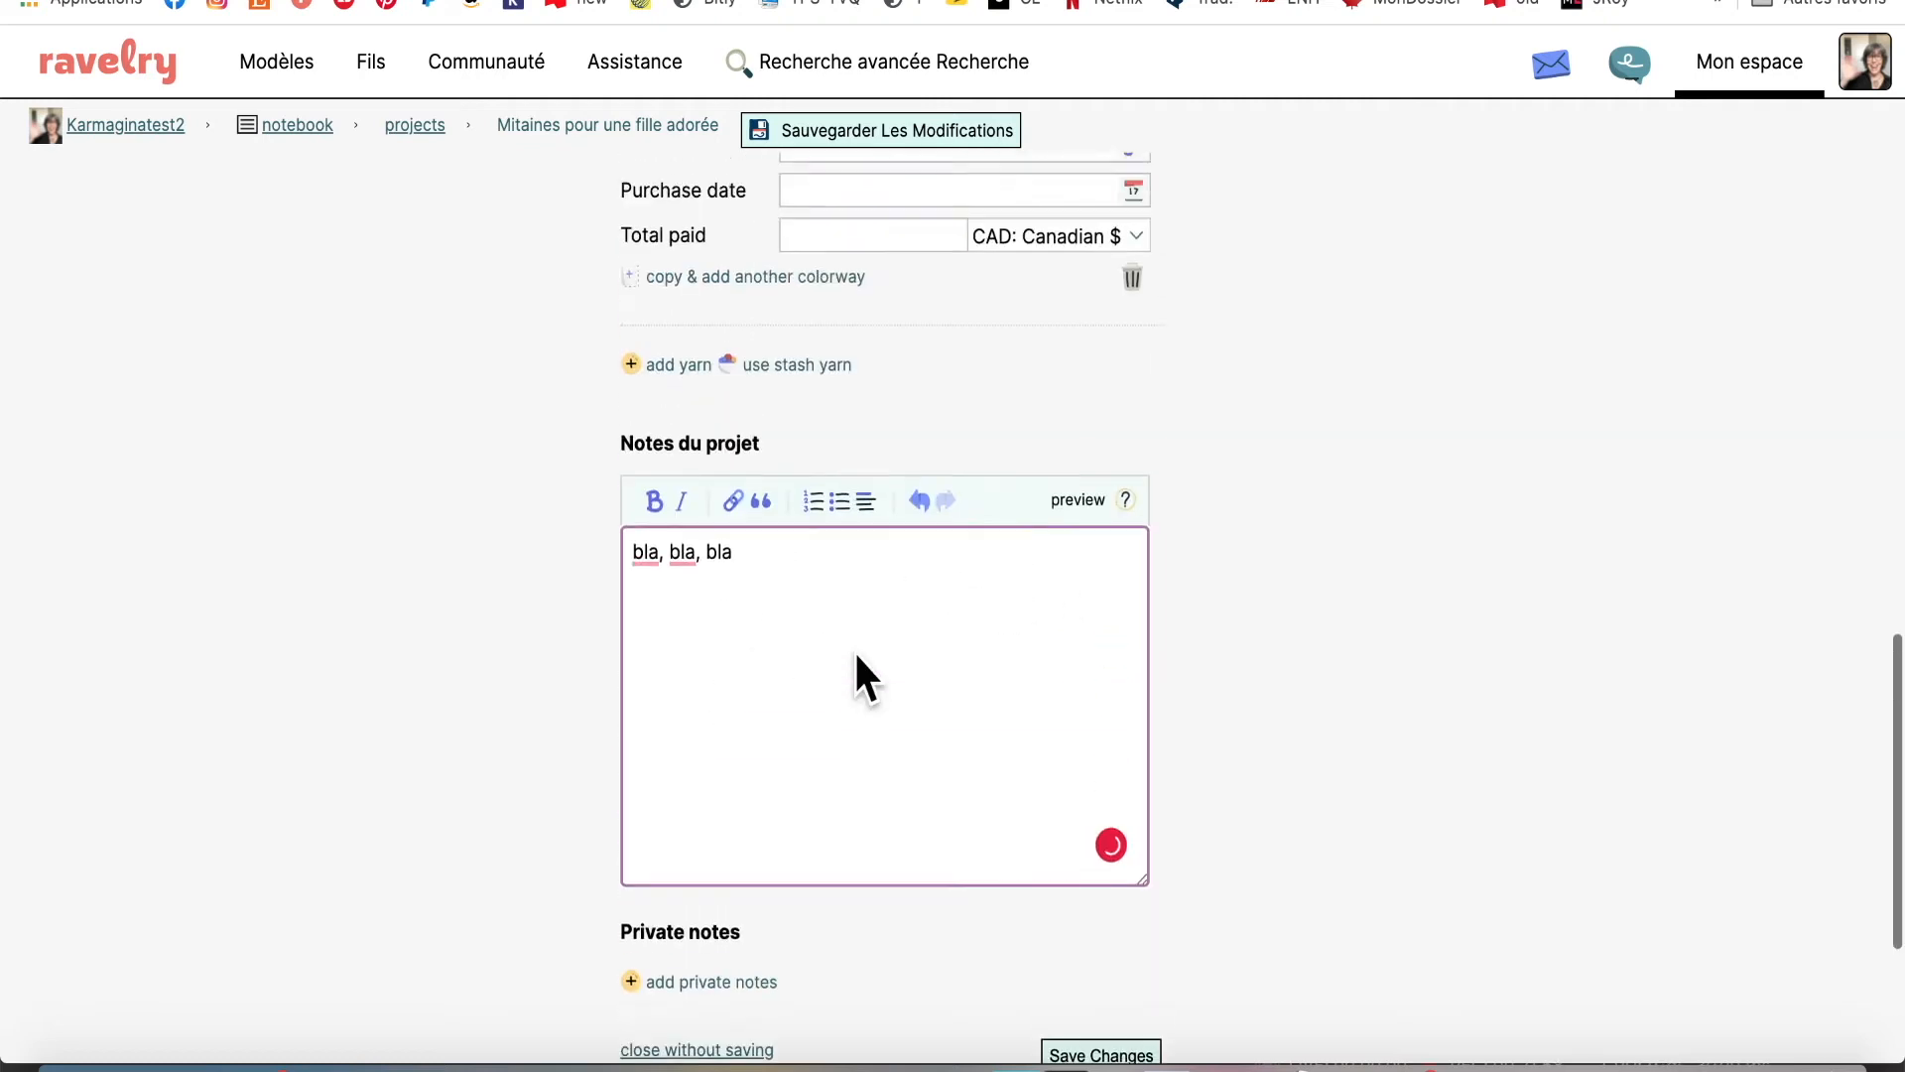
scroll(854, 649, up, 4)
scroll(854, 655, down, 12)
scroll(855, 652, down, 4)
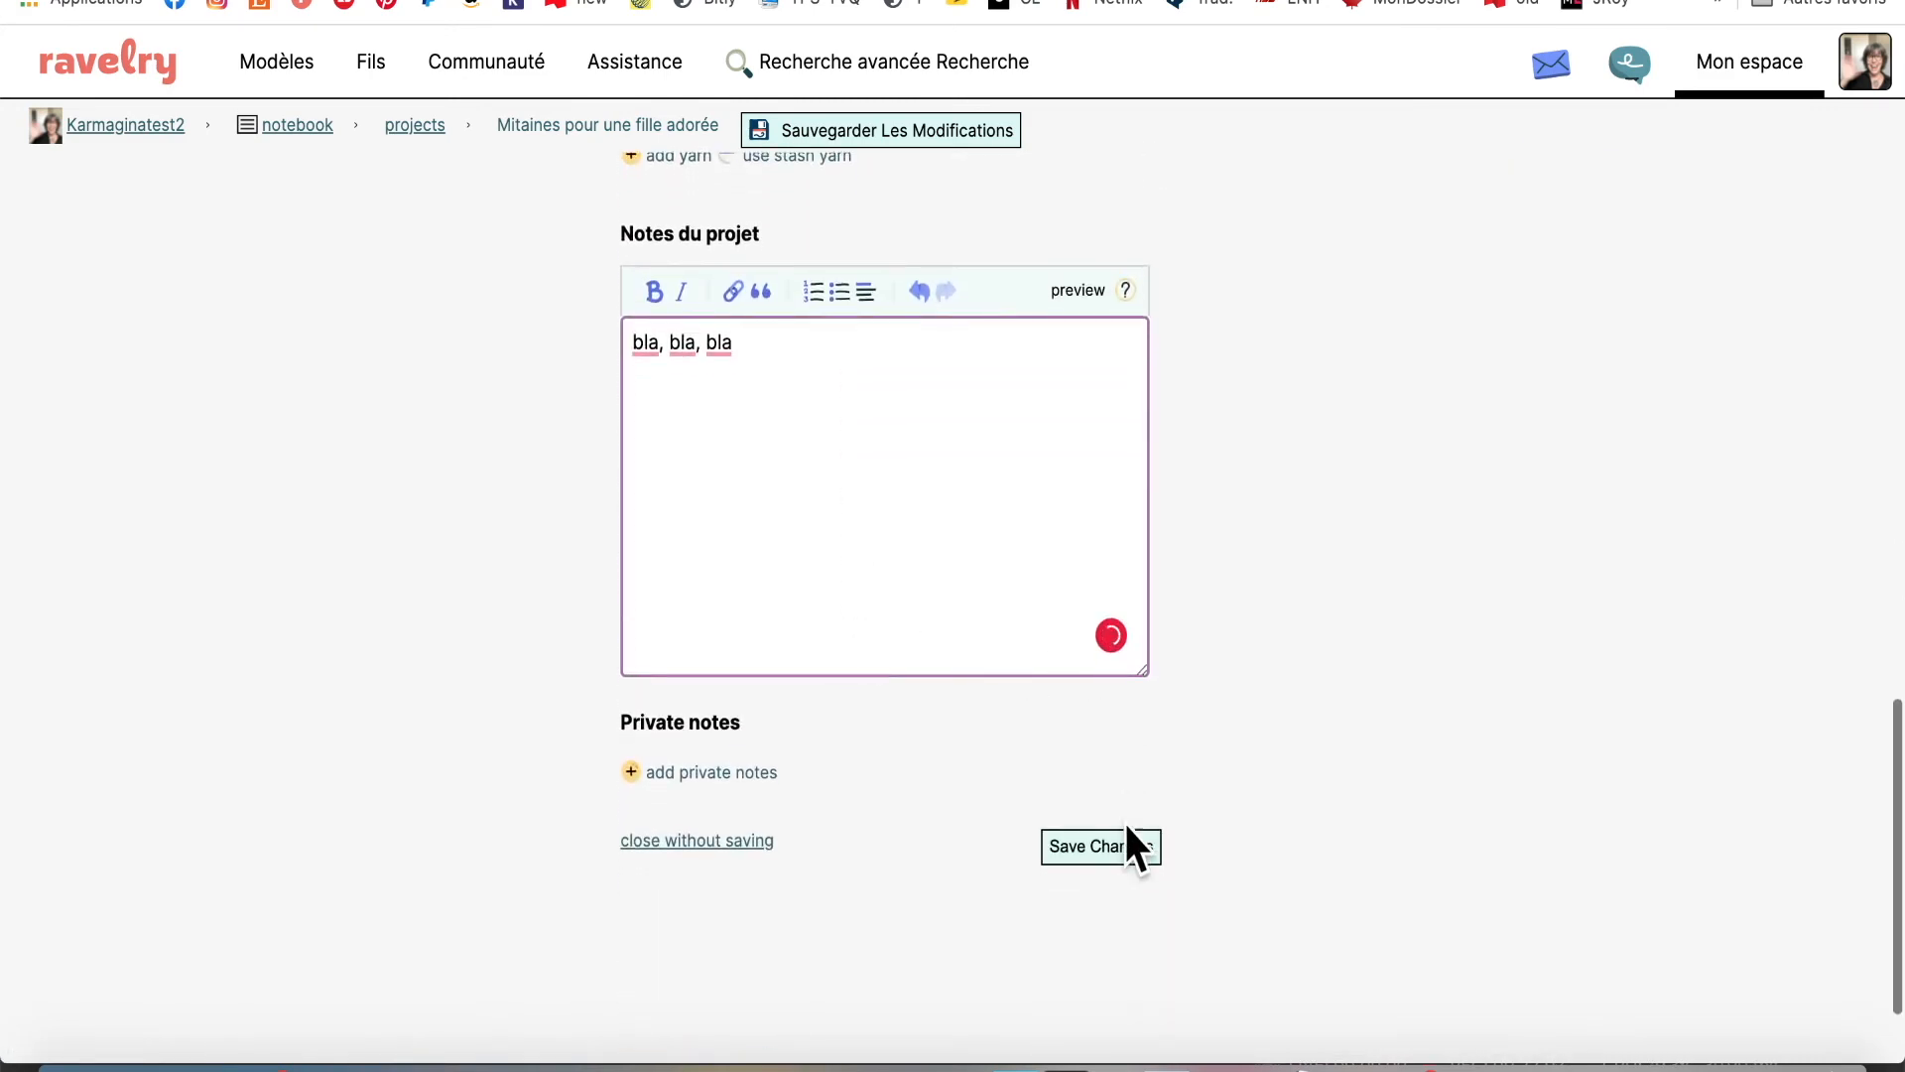
click(1103, 842)
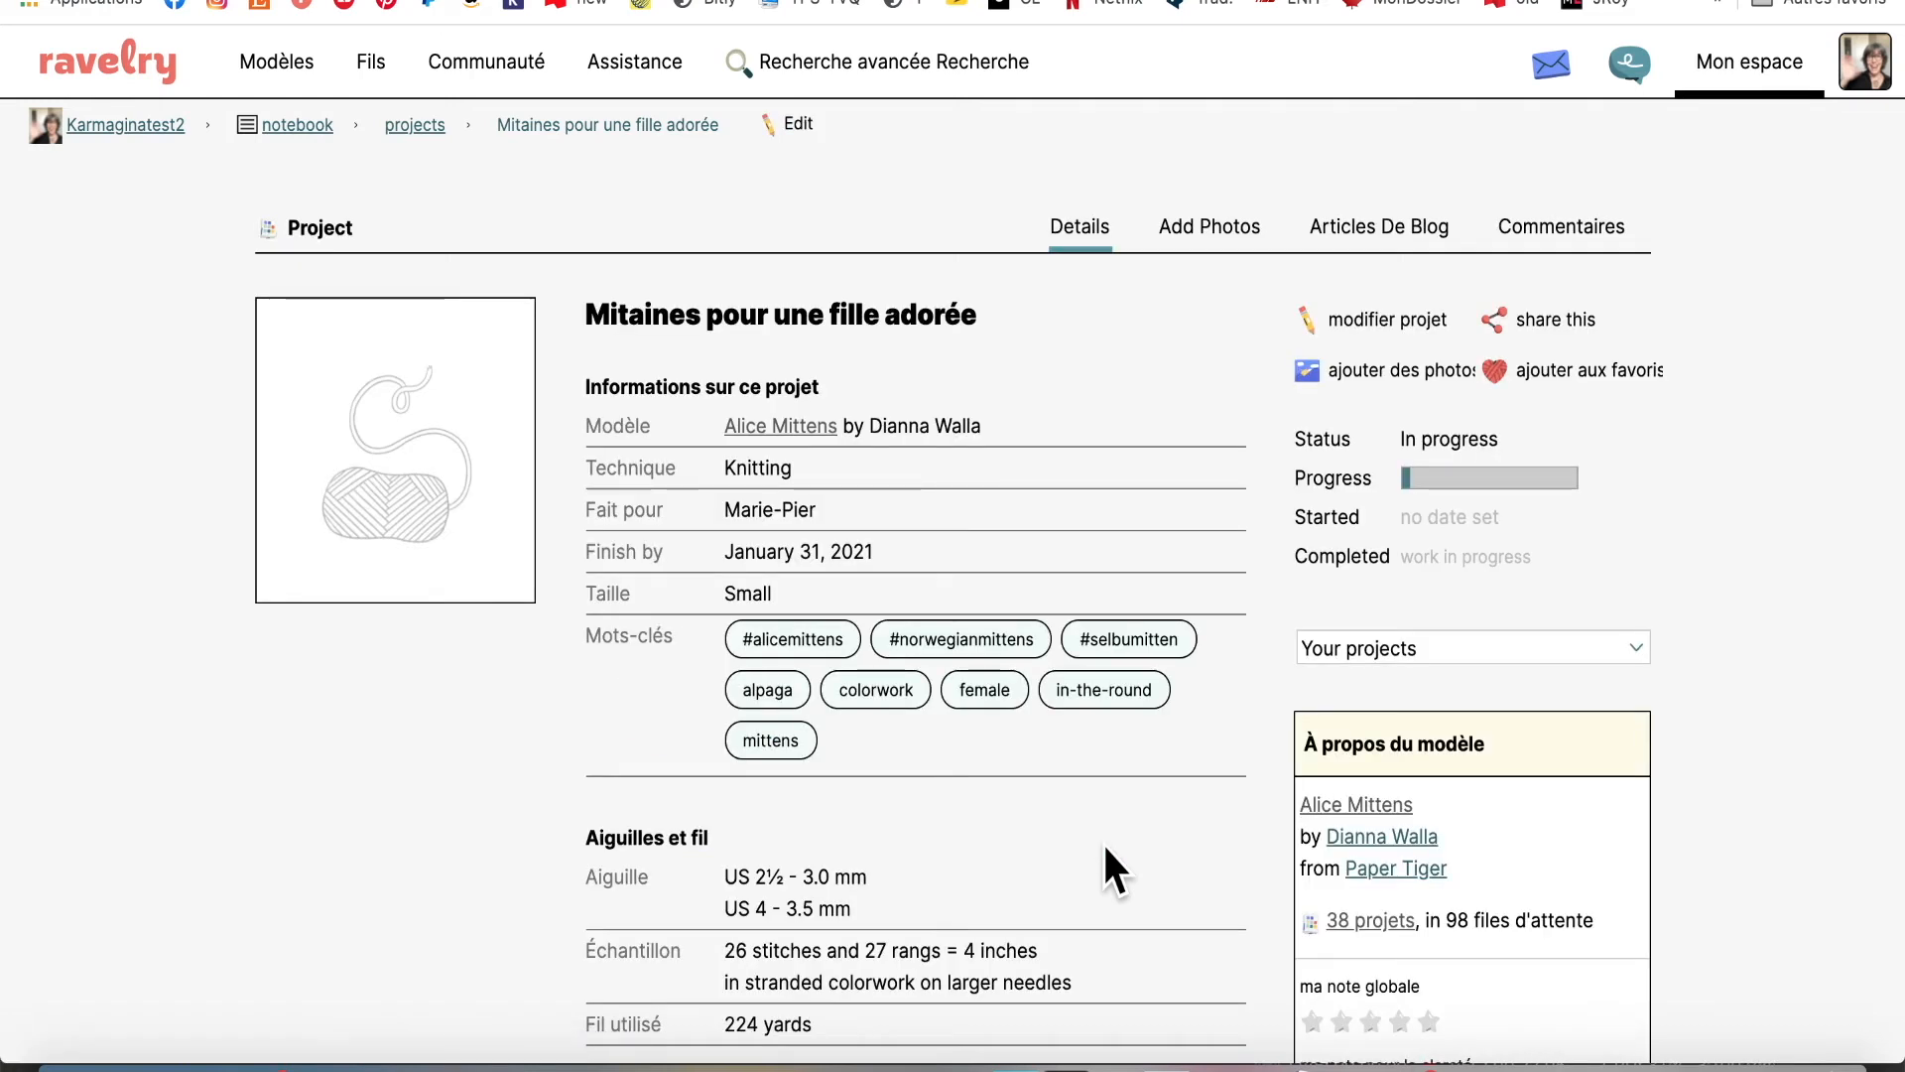
scroll(1103, 841, down, 3)
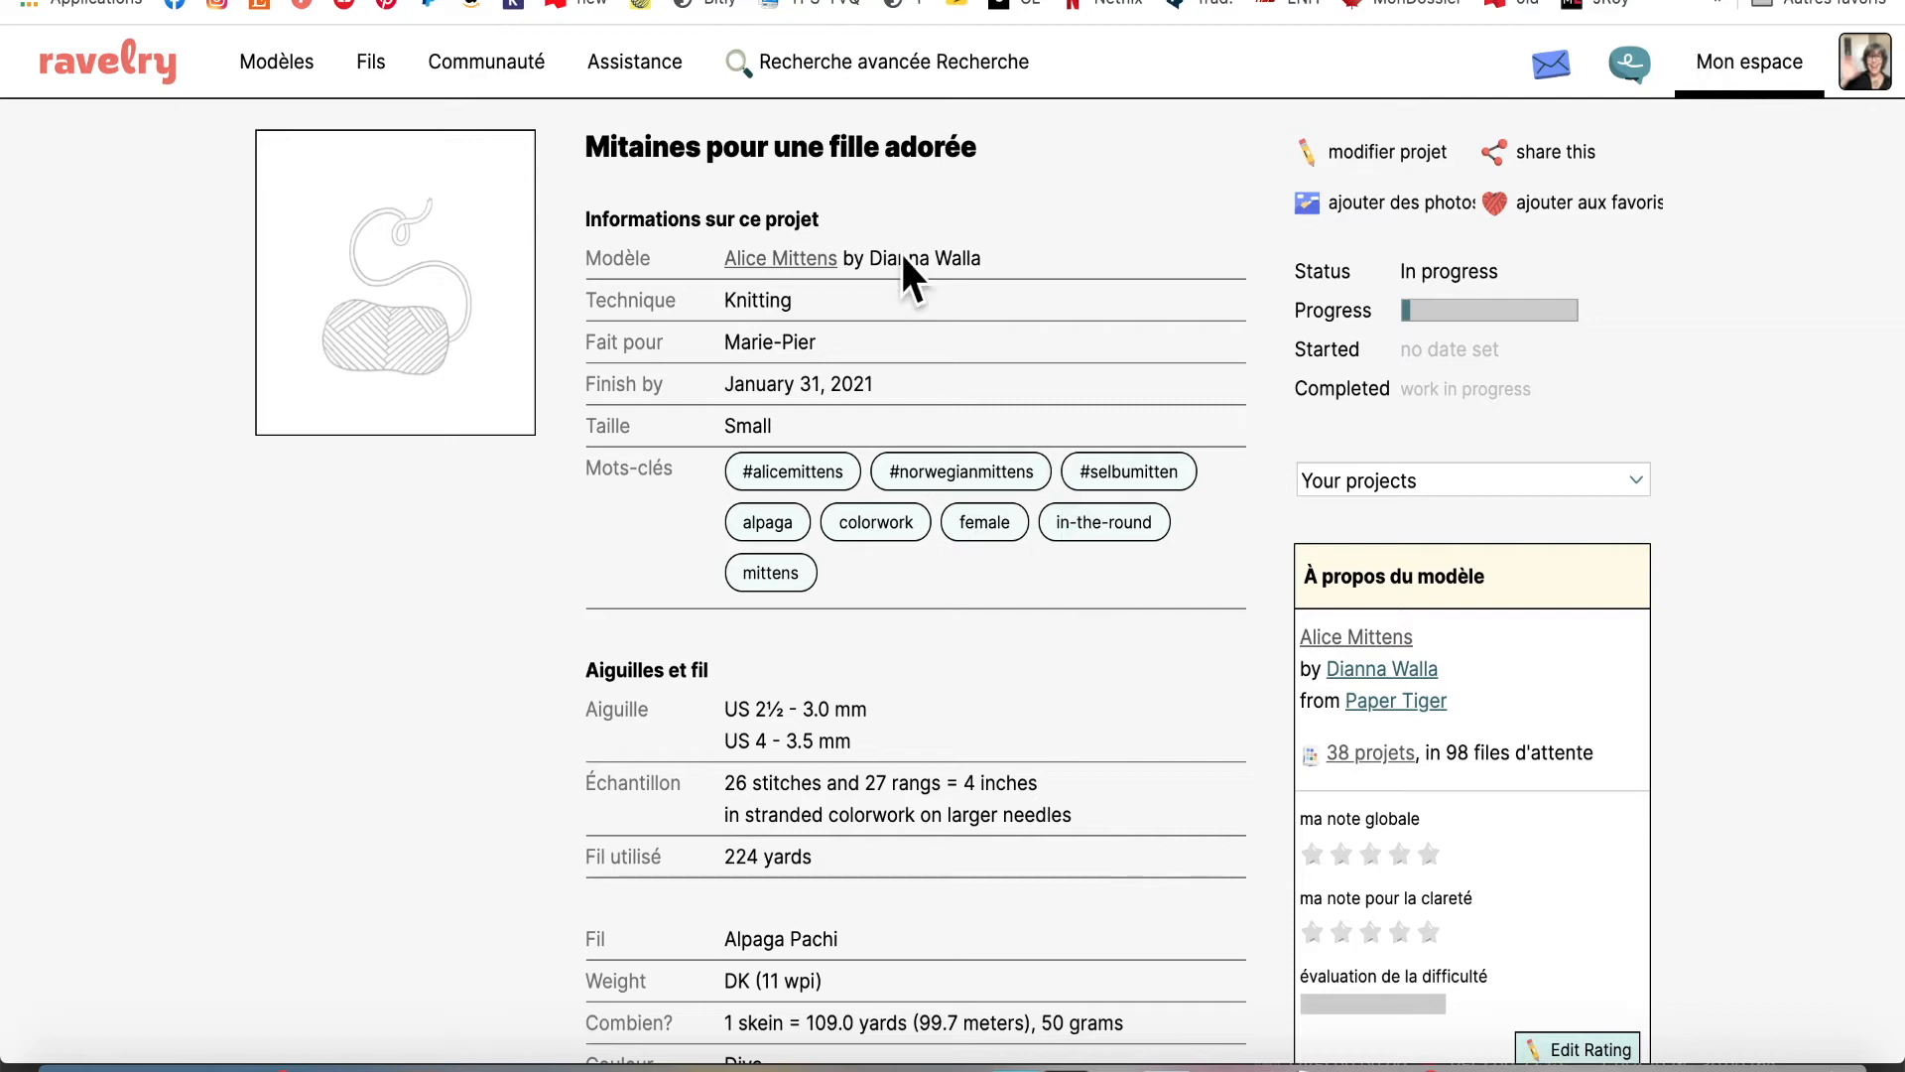
scroll(784, 276, up, 1)
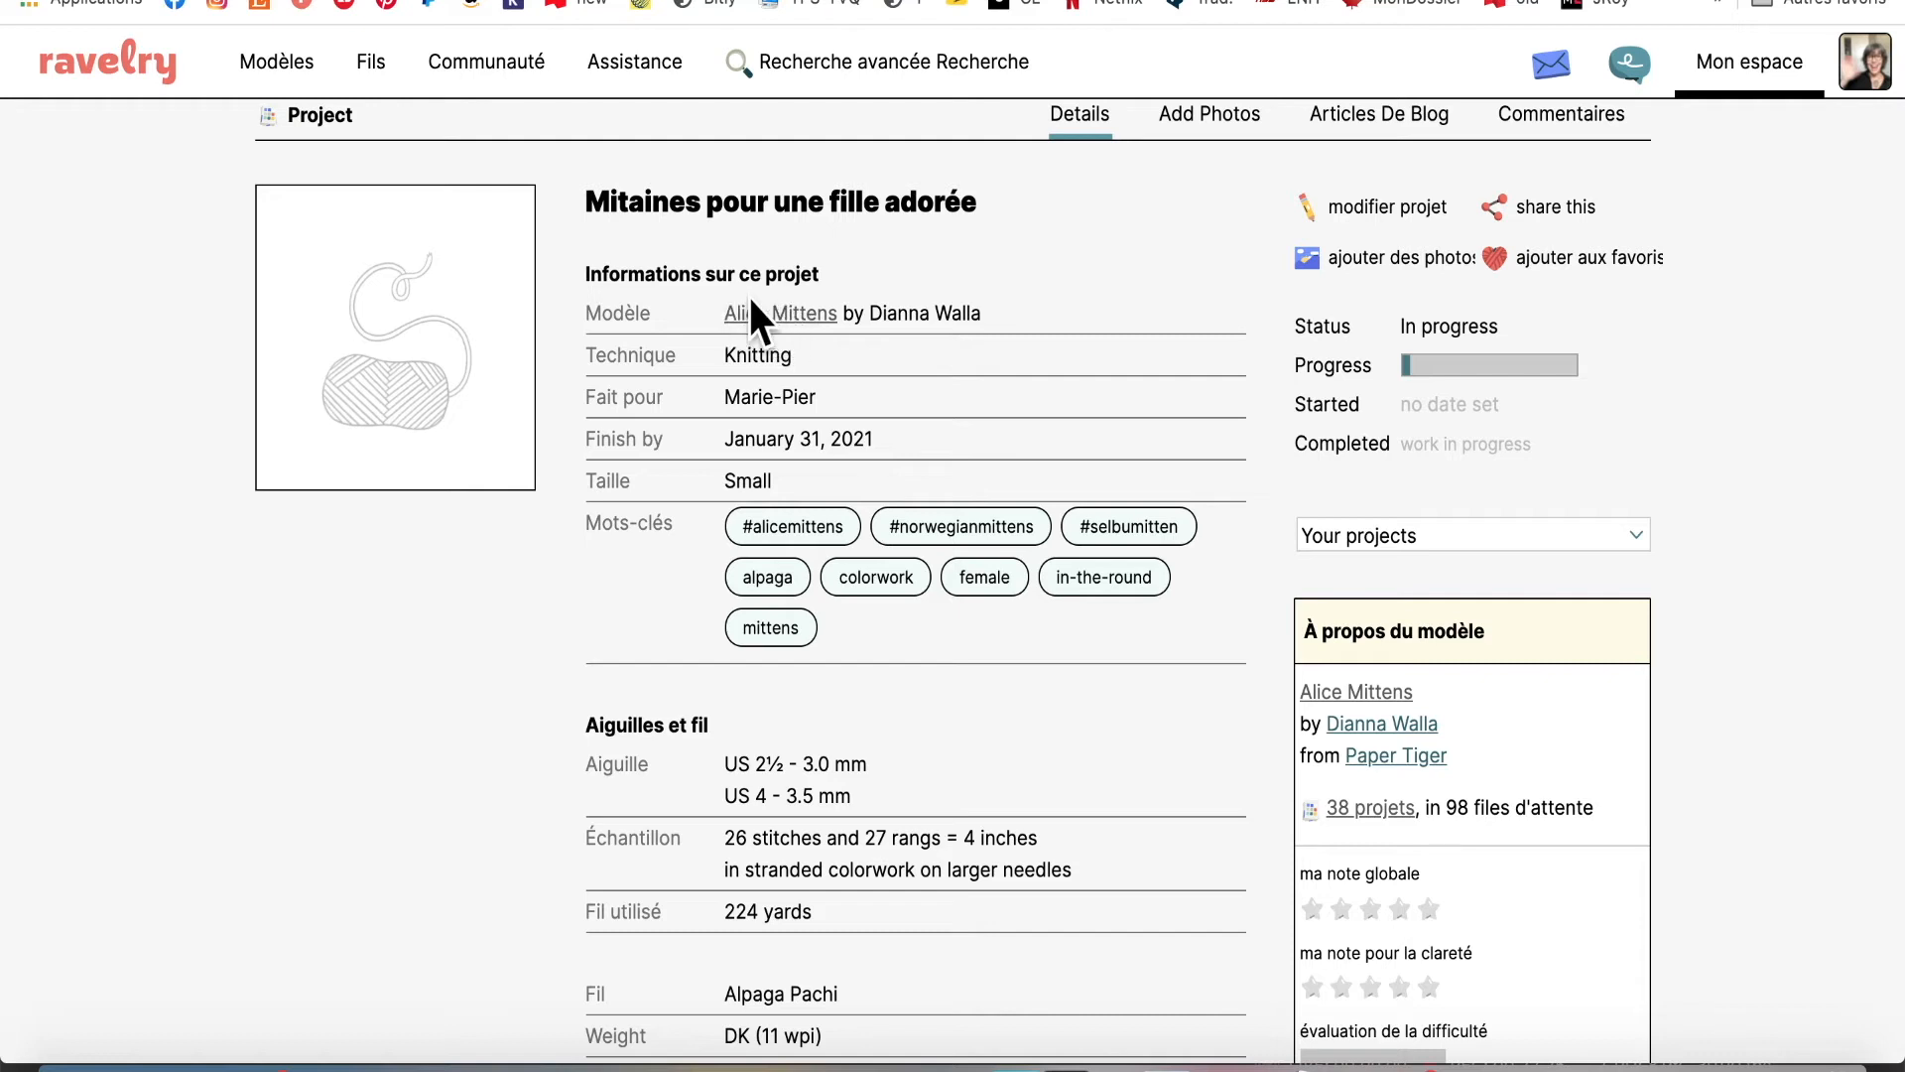
click(800, 332)
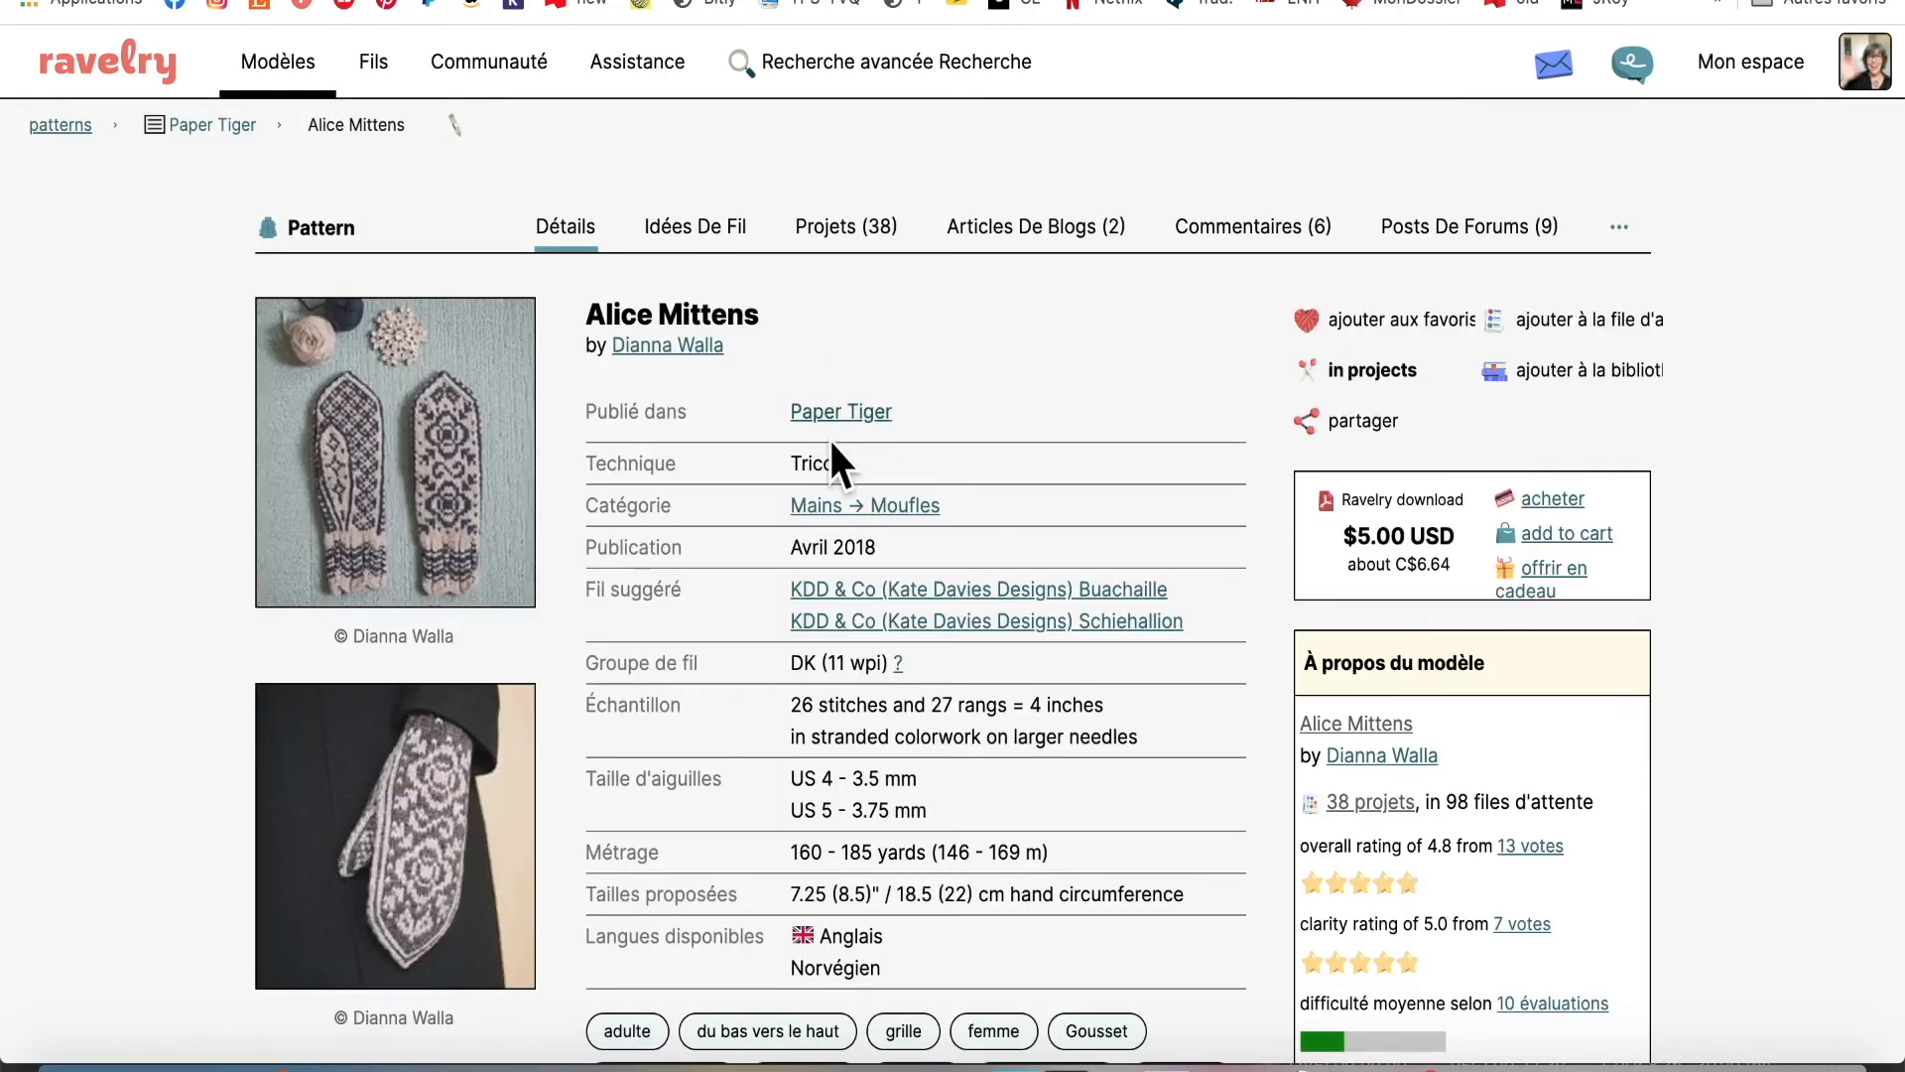
key(alt+Left)
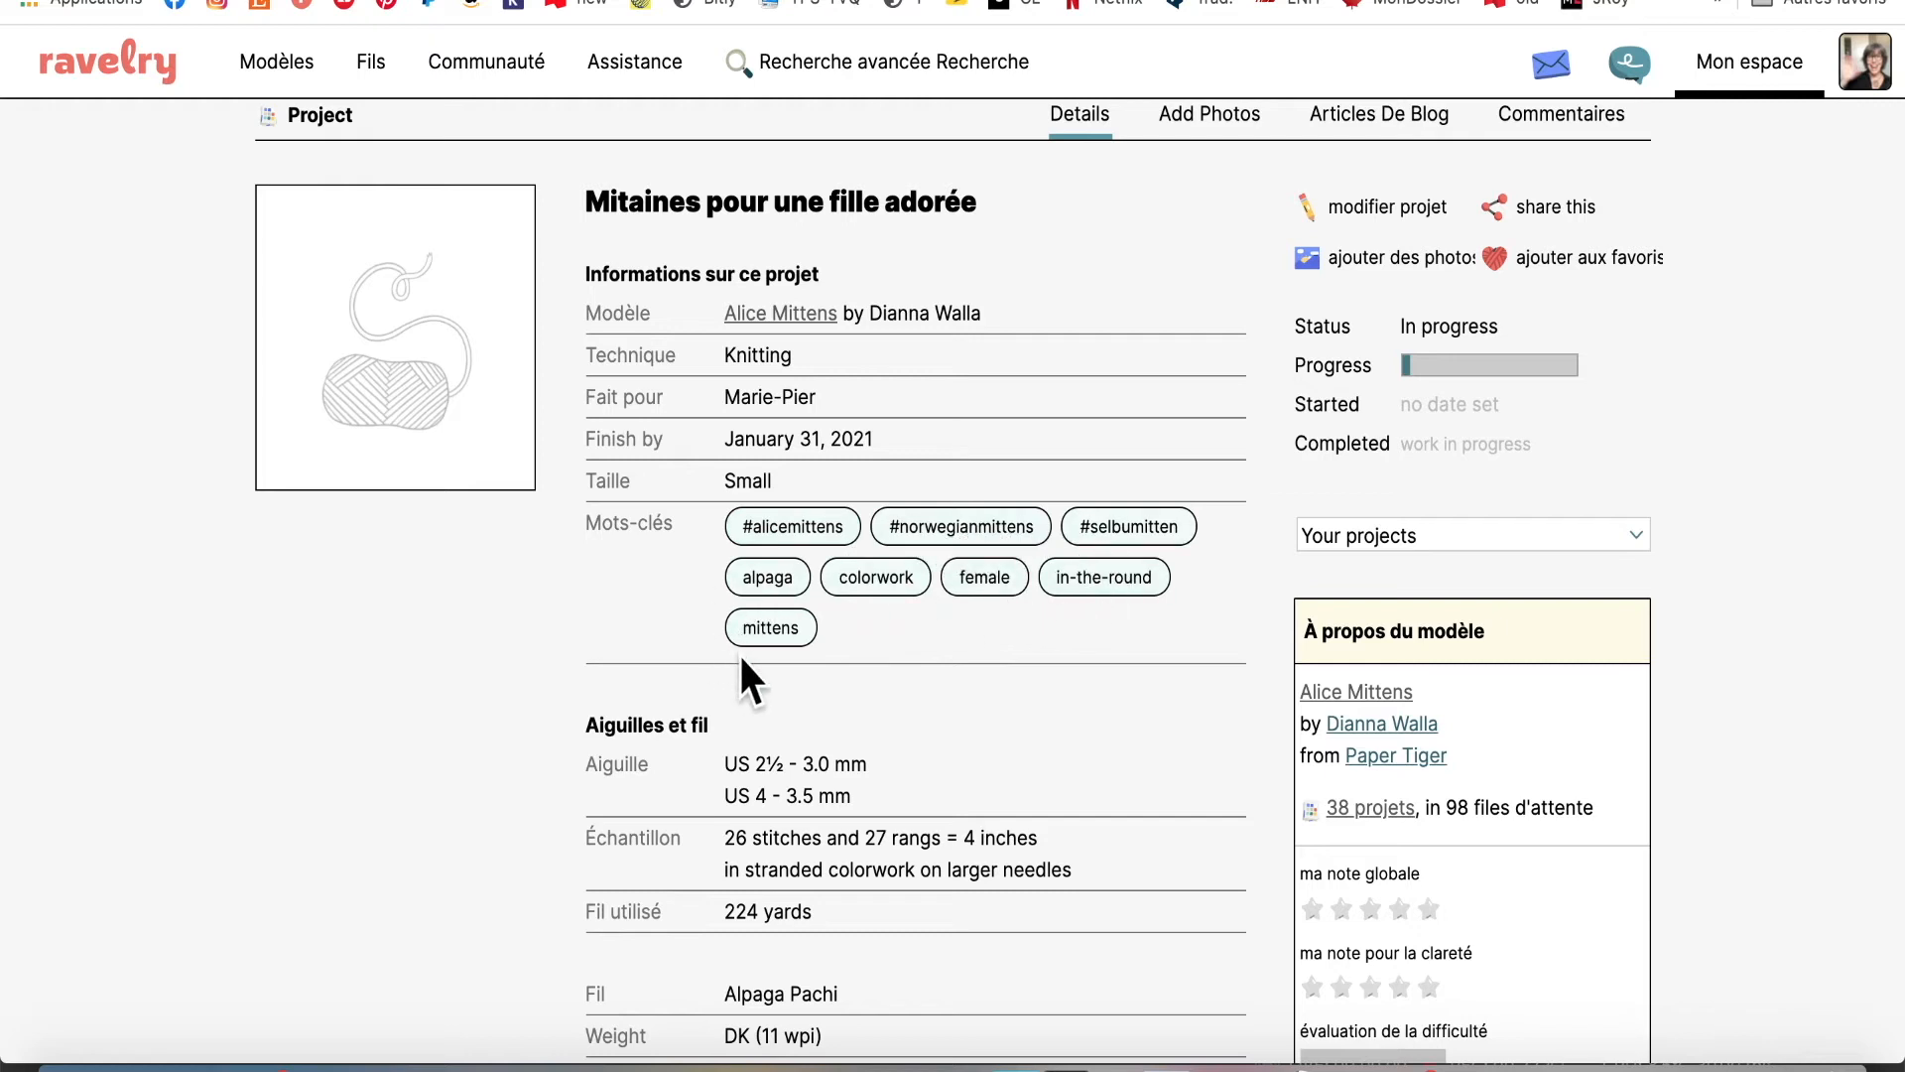
scroll(905, 669, down, 3)
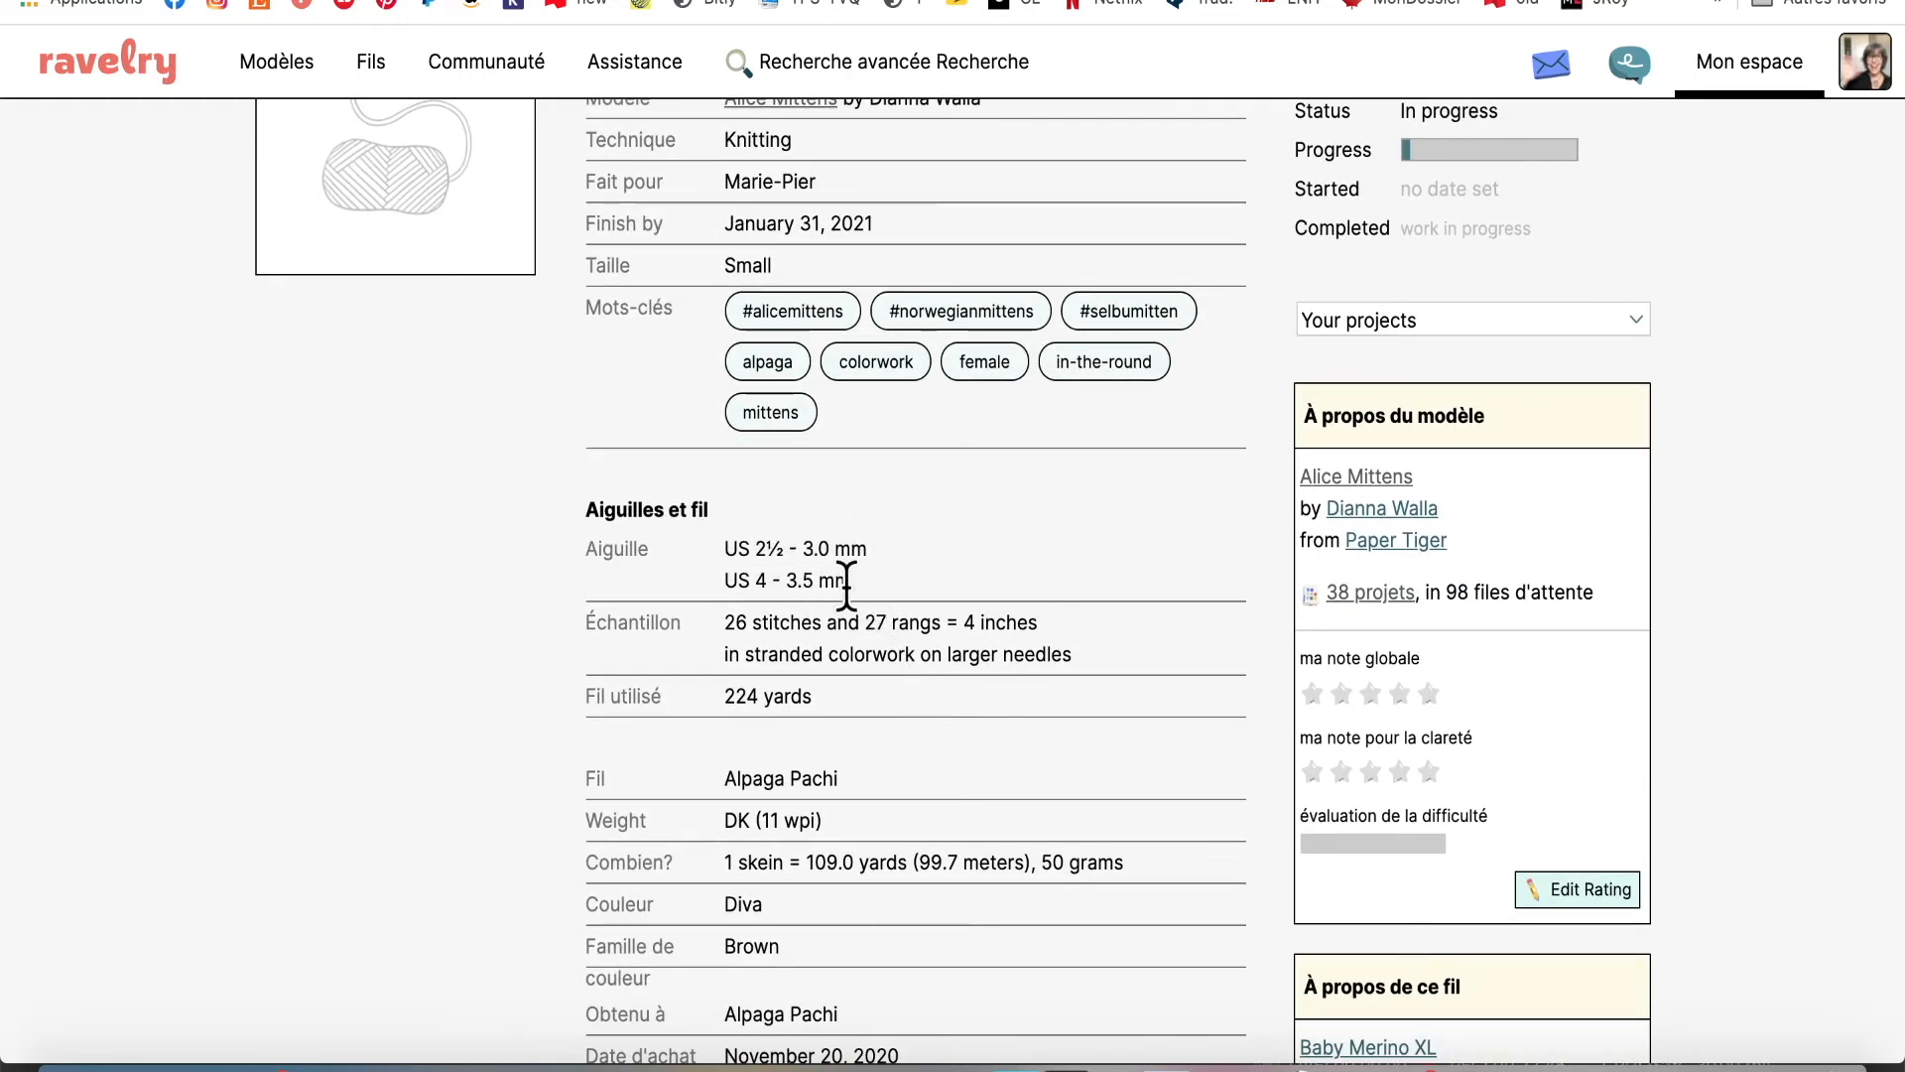
scroll(847, 586, down, 2)
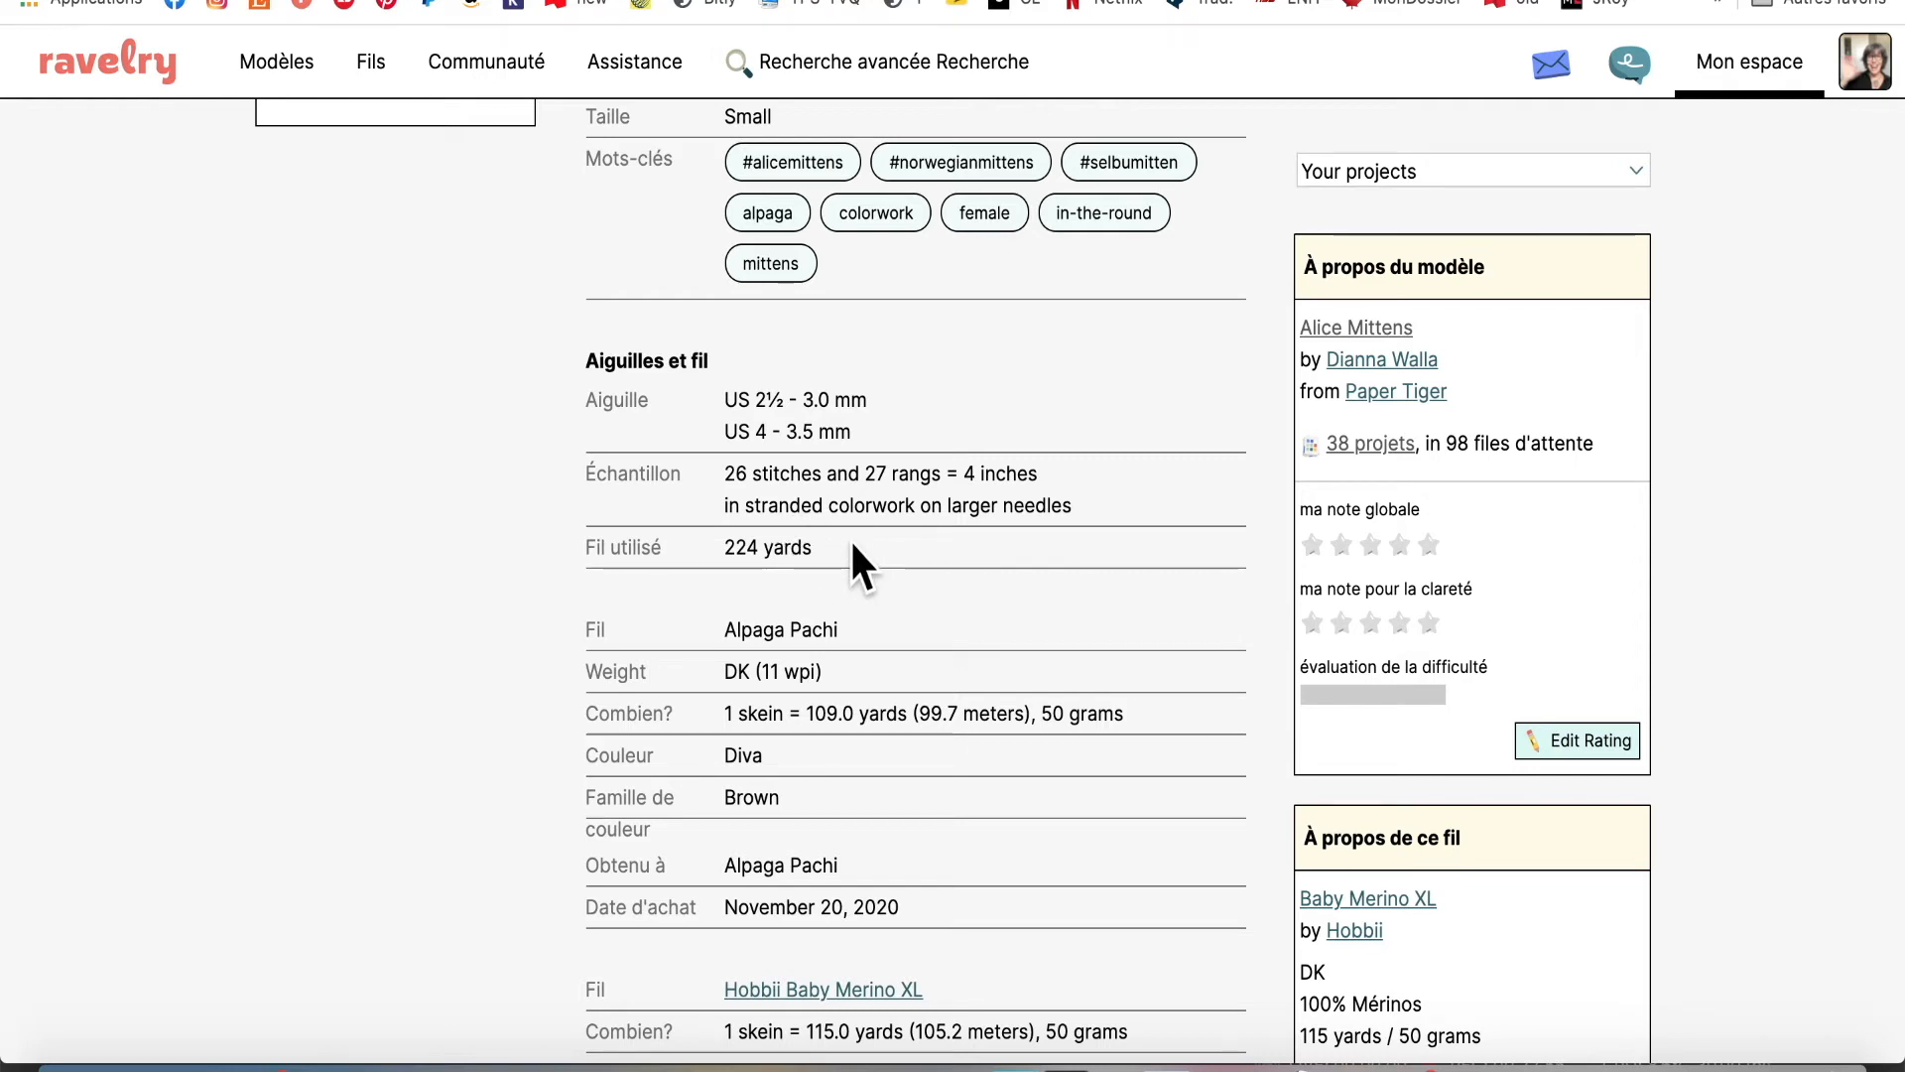
scroll(779, 540, down, 2)
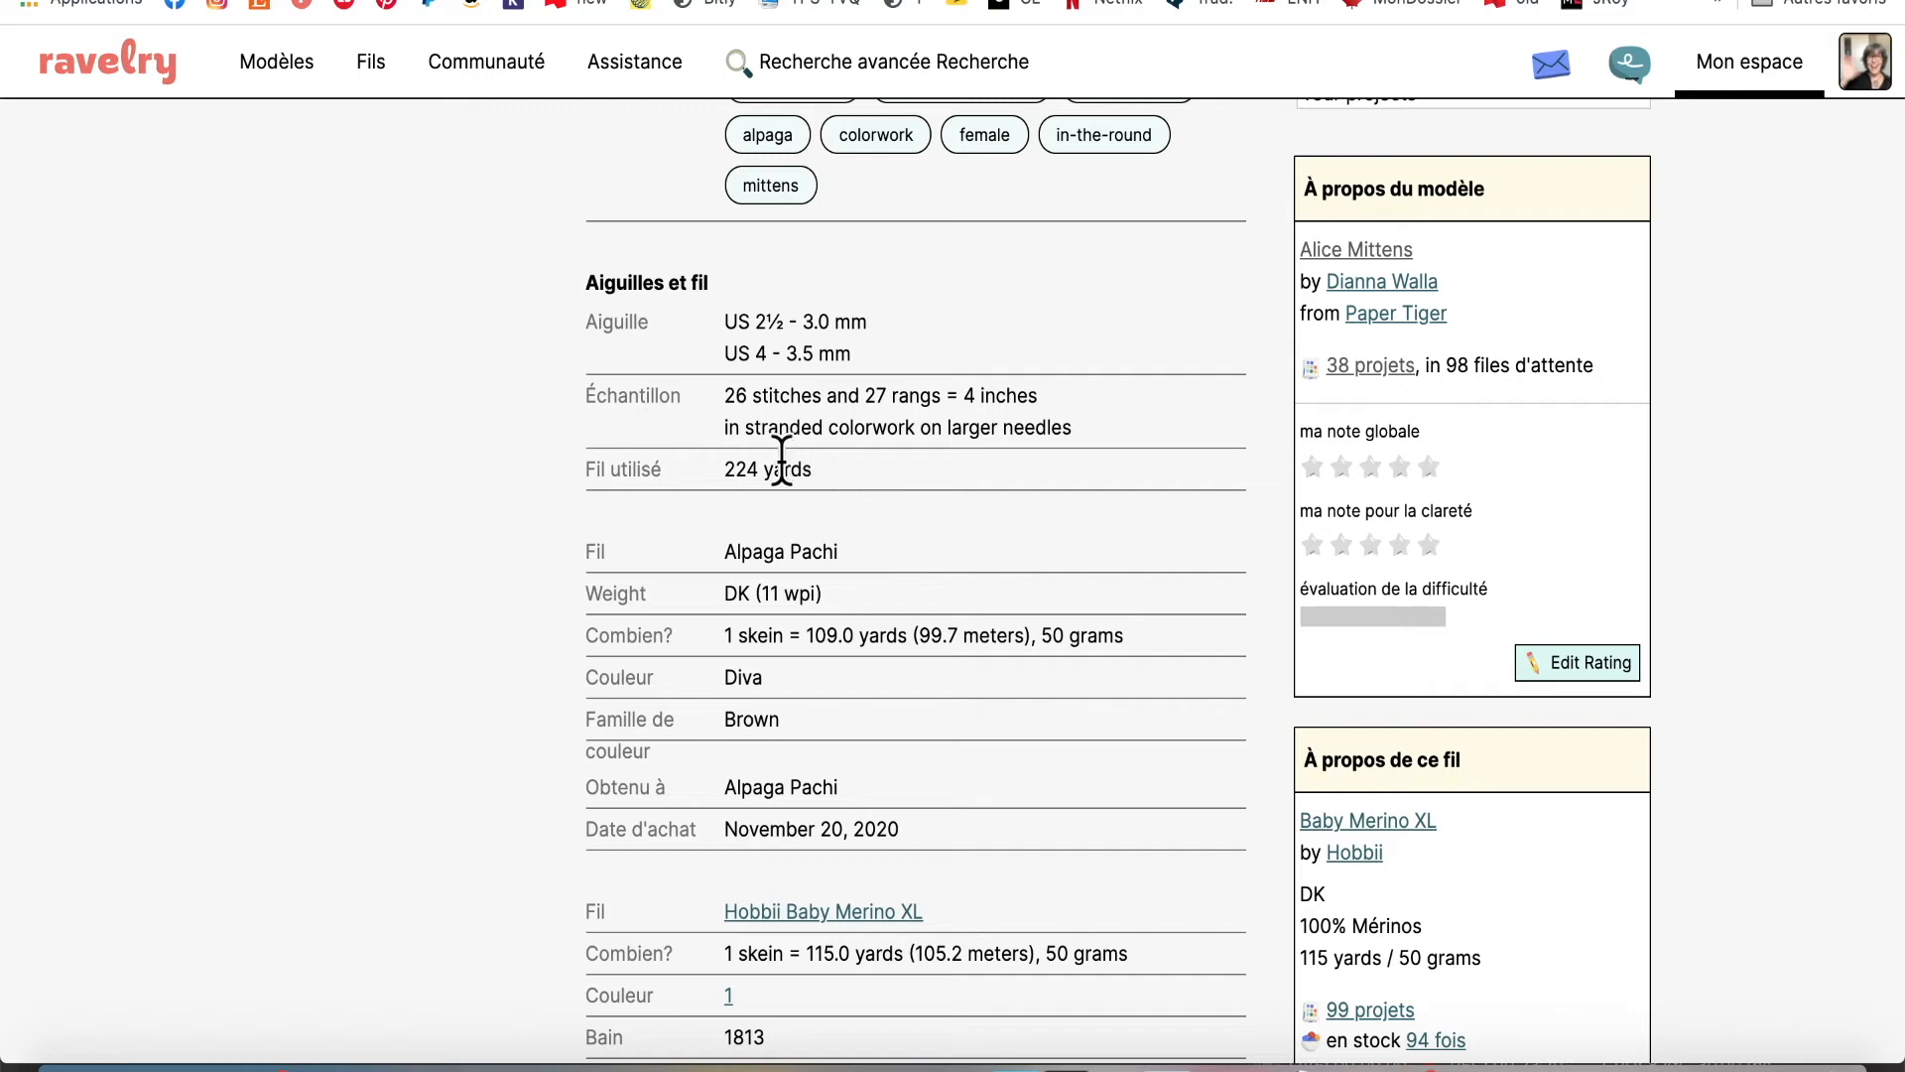
scroll(743, 722, down, 5)
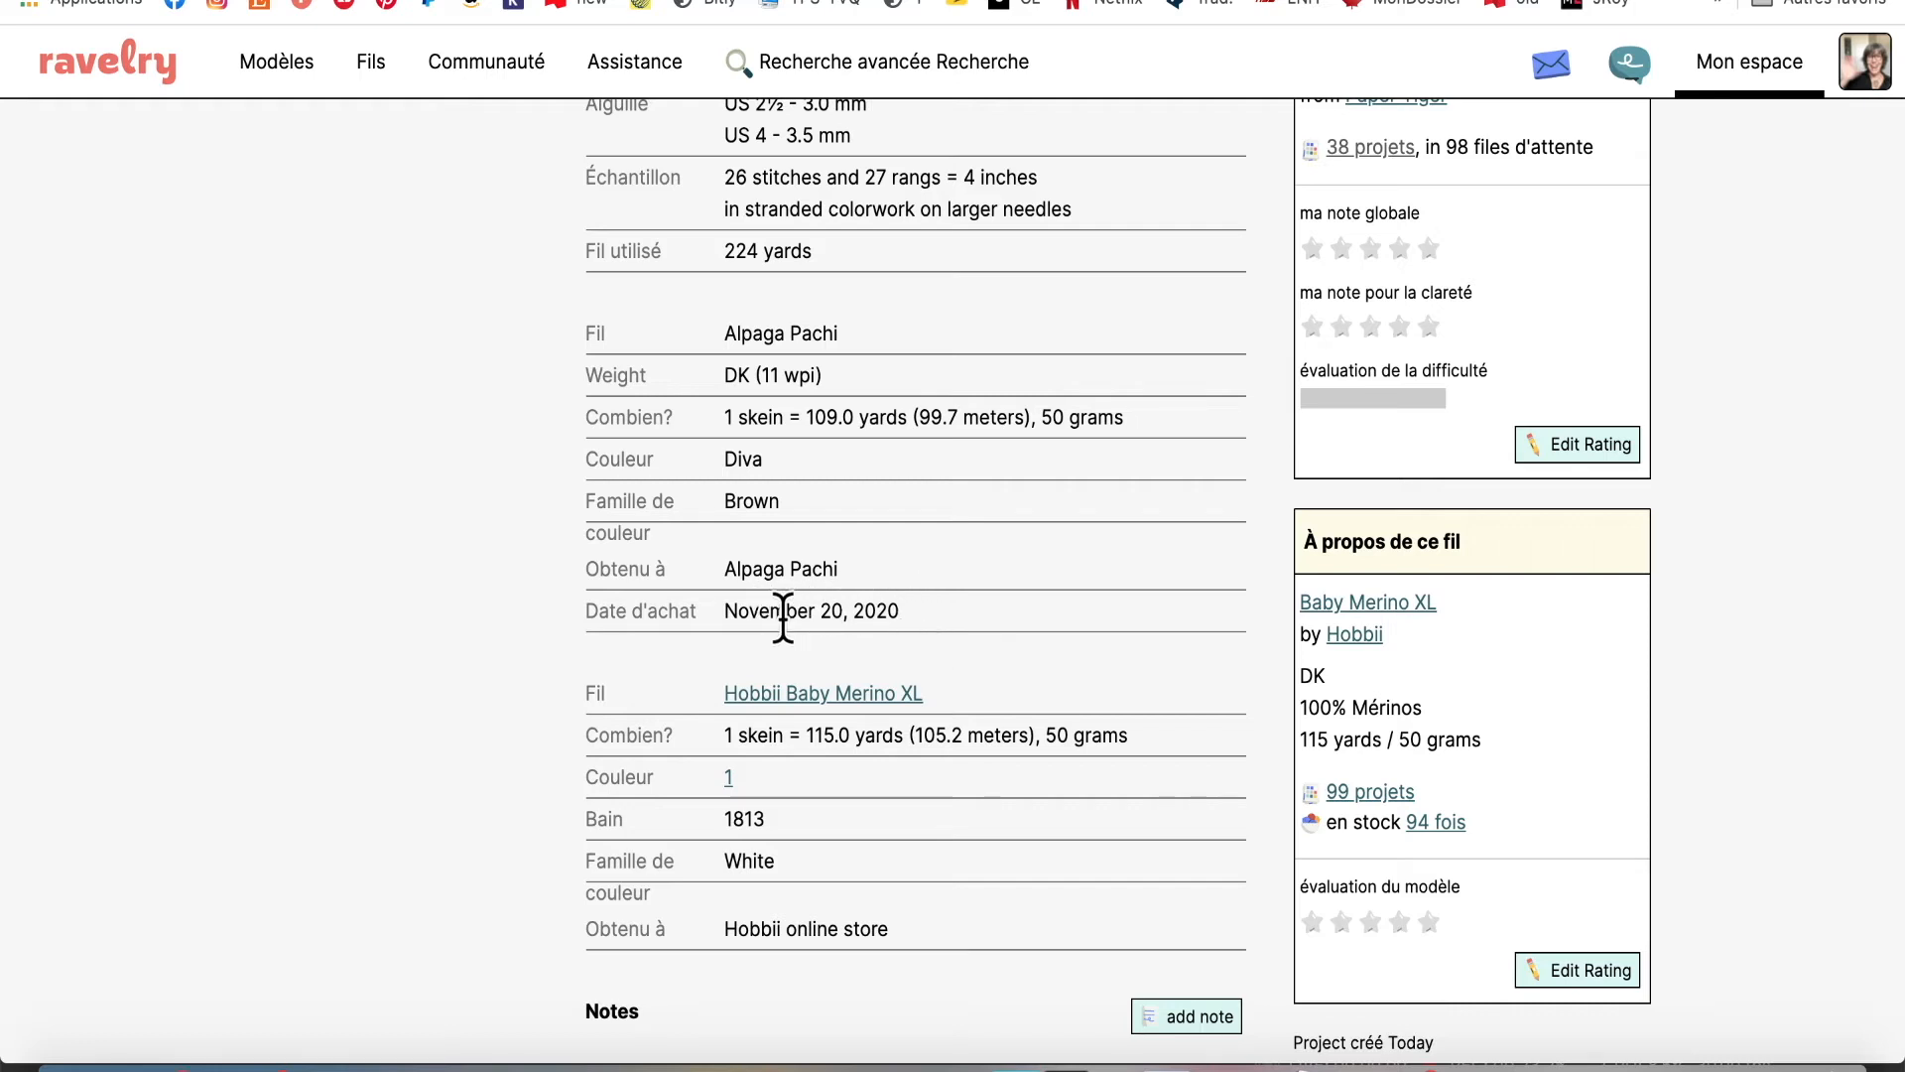
scroll(921, 649, down, 2)
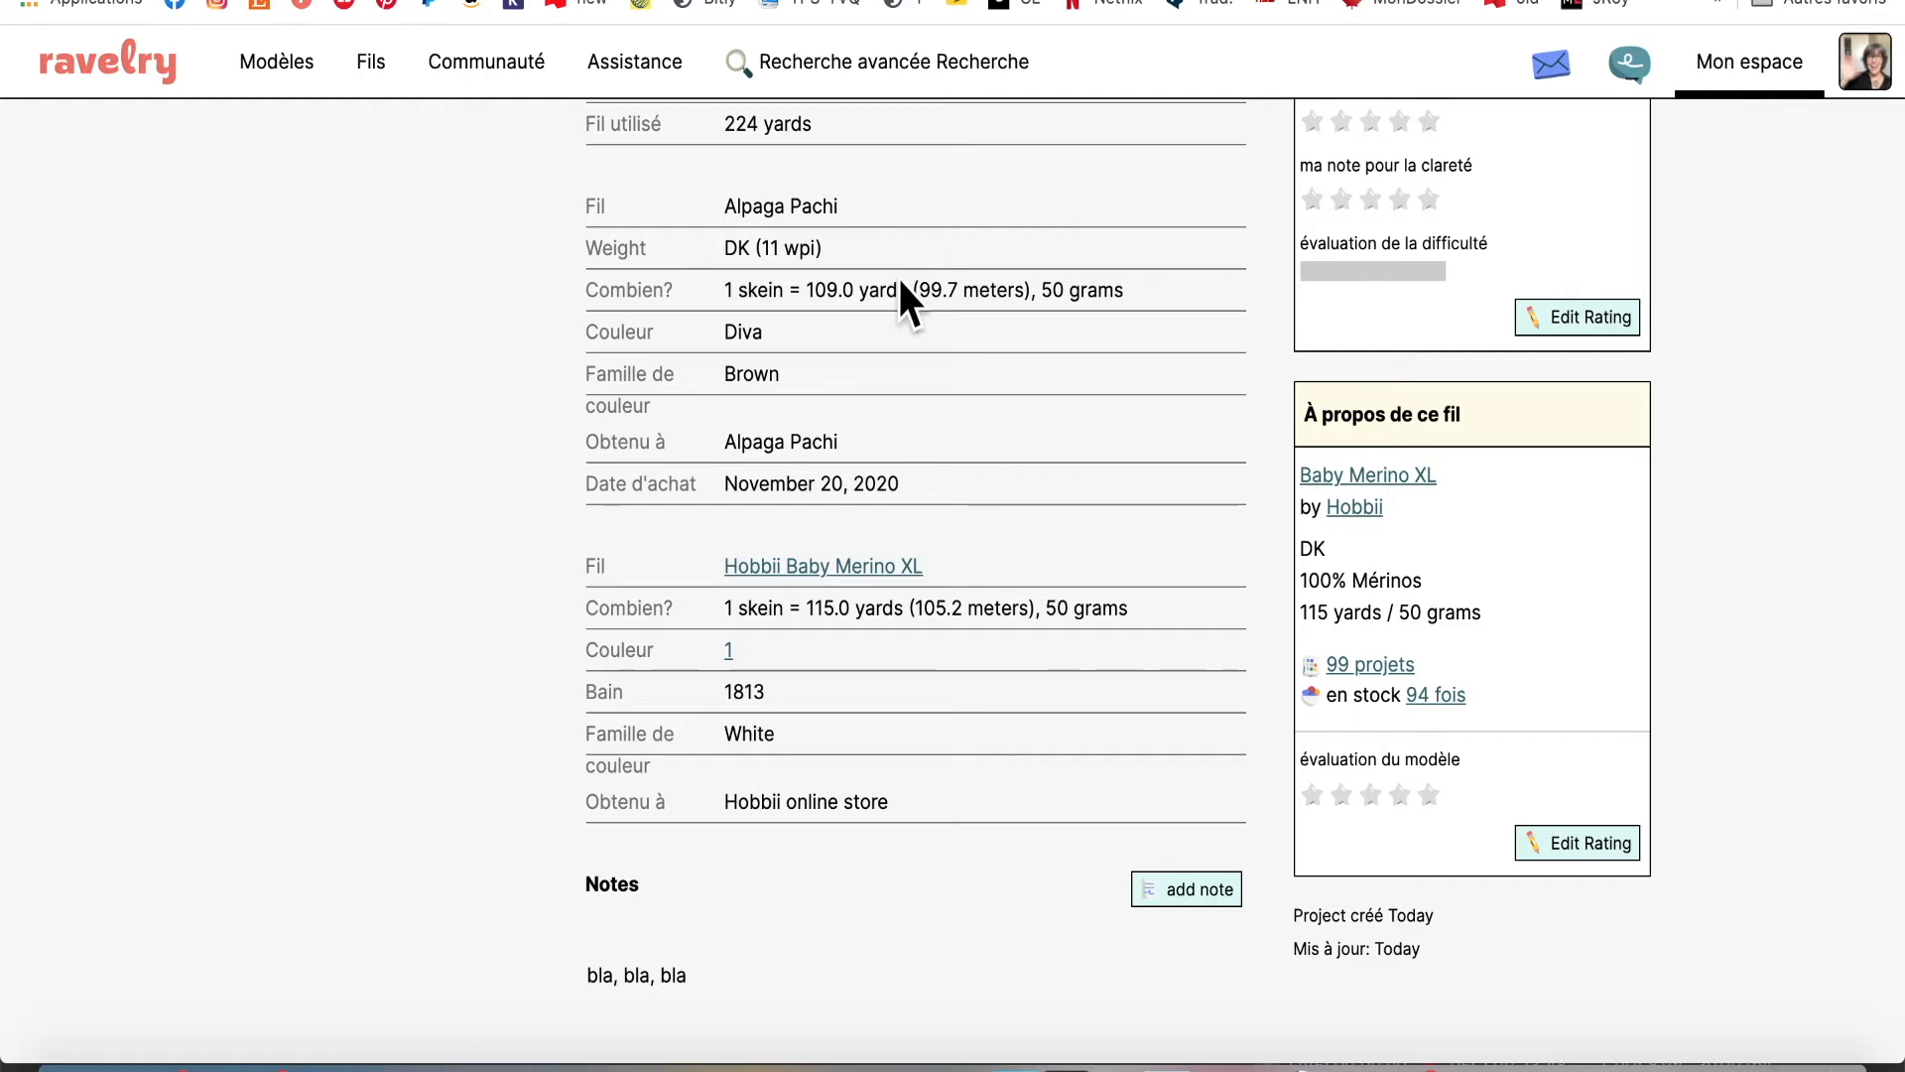
scroll(825, 595, down, 2)
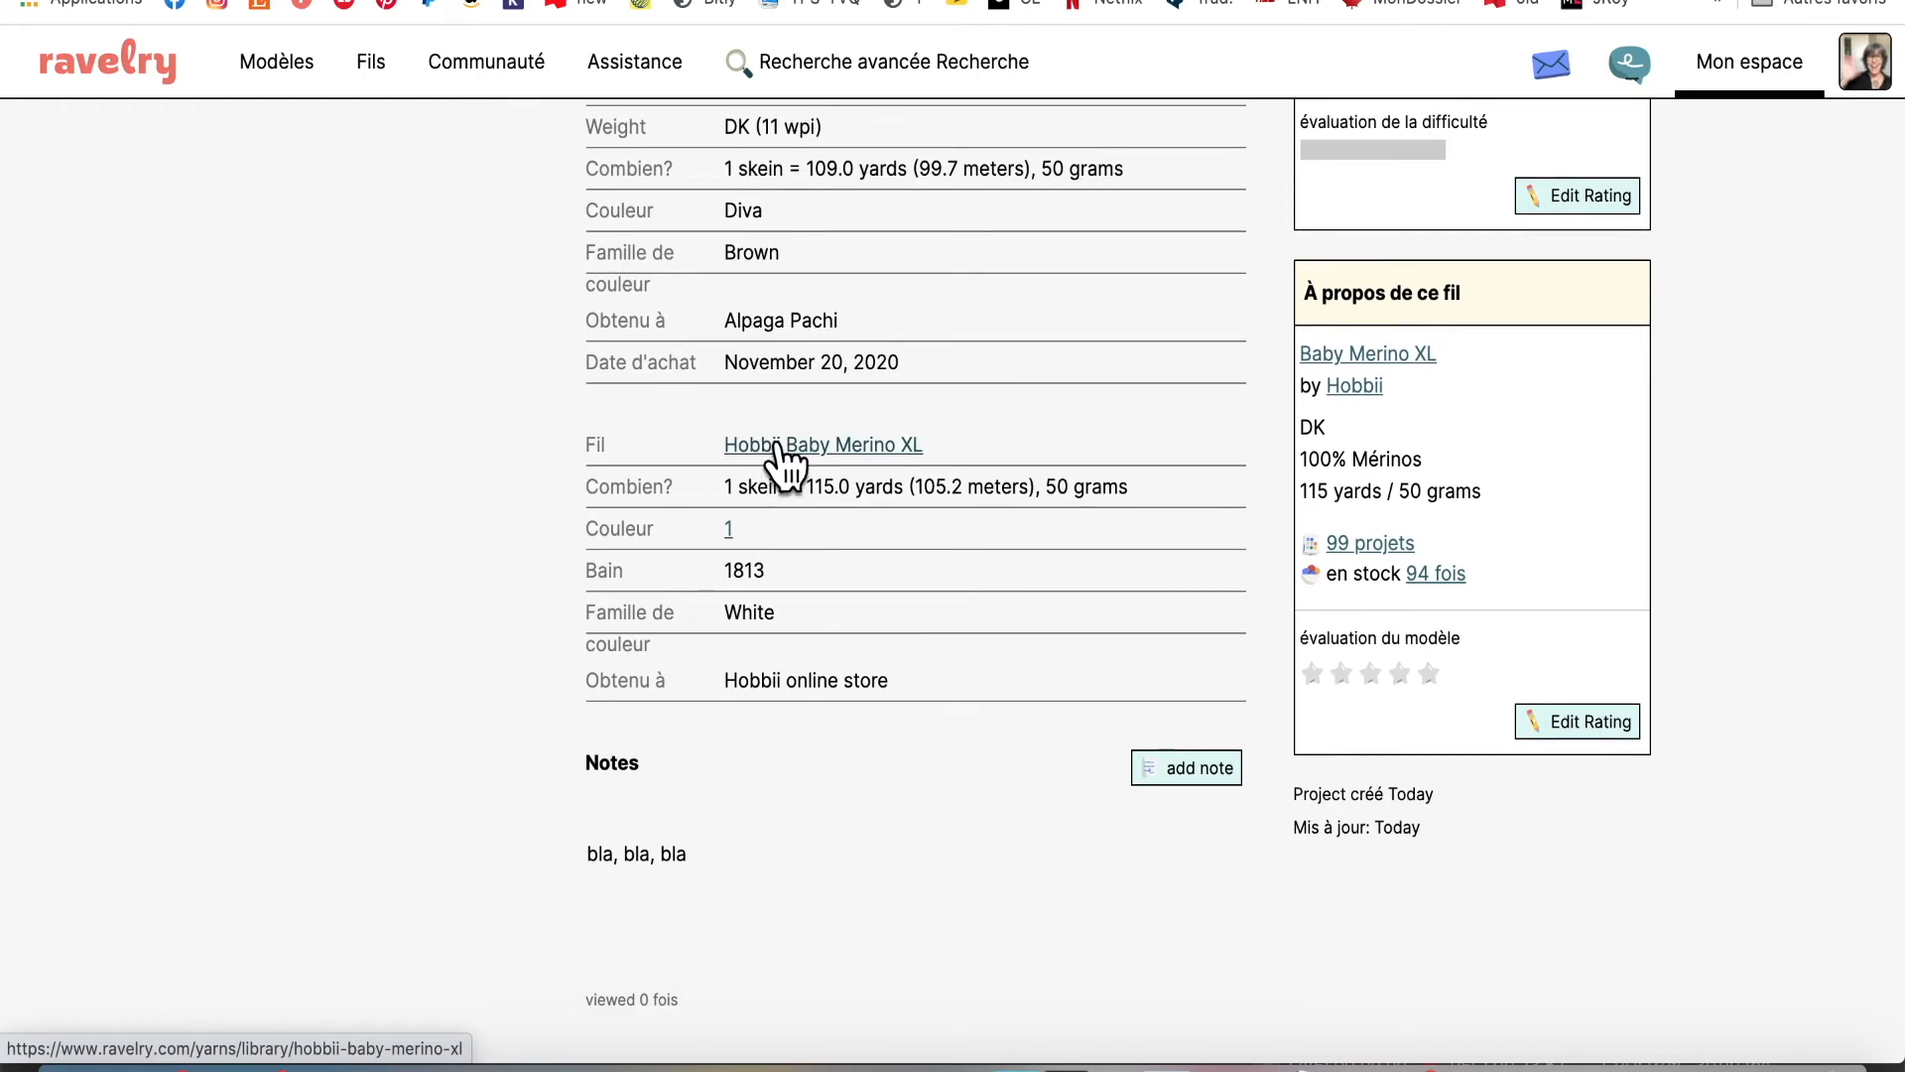
Read through the Hobbii Baby Merino XL yarn page, then return to the mittens project
click(778, 443)
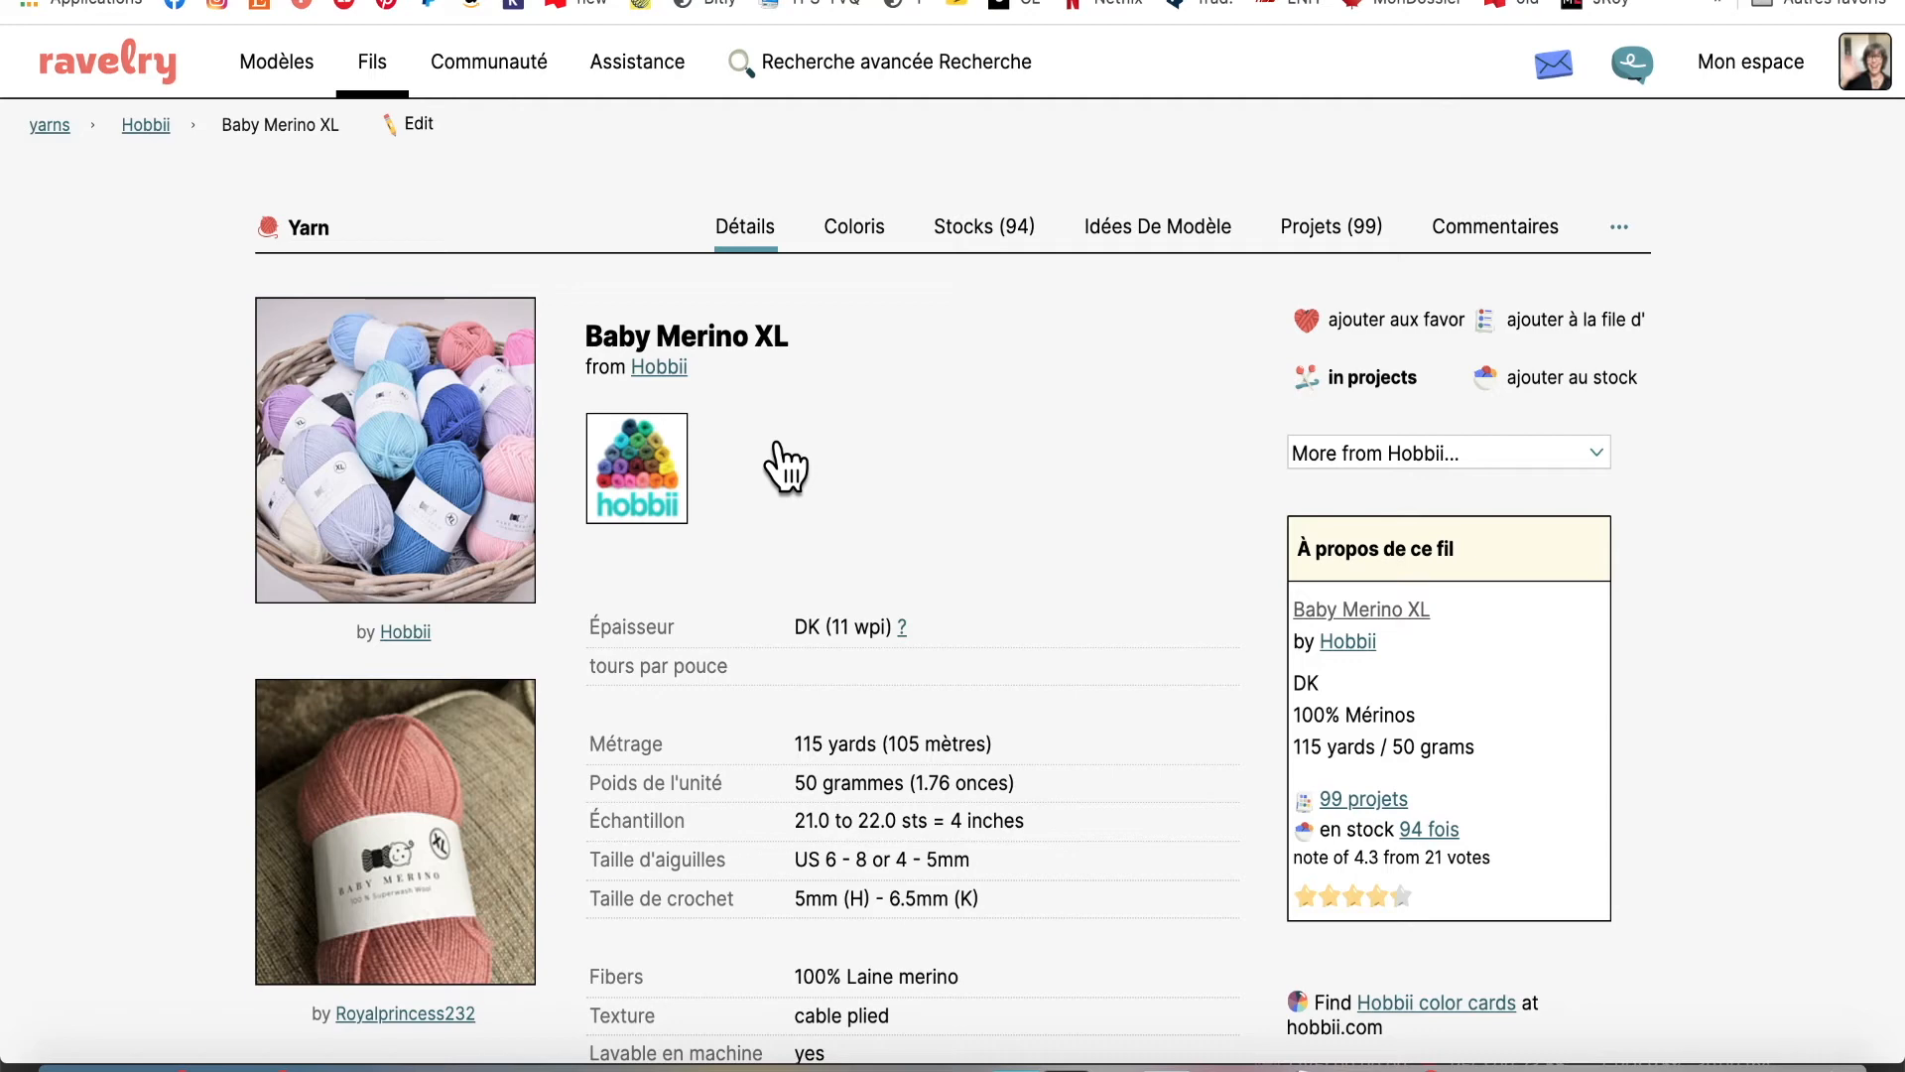
scroll(785, 467, down, 3)
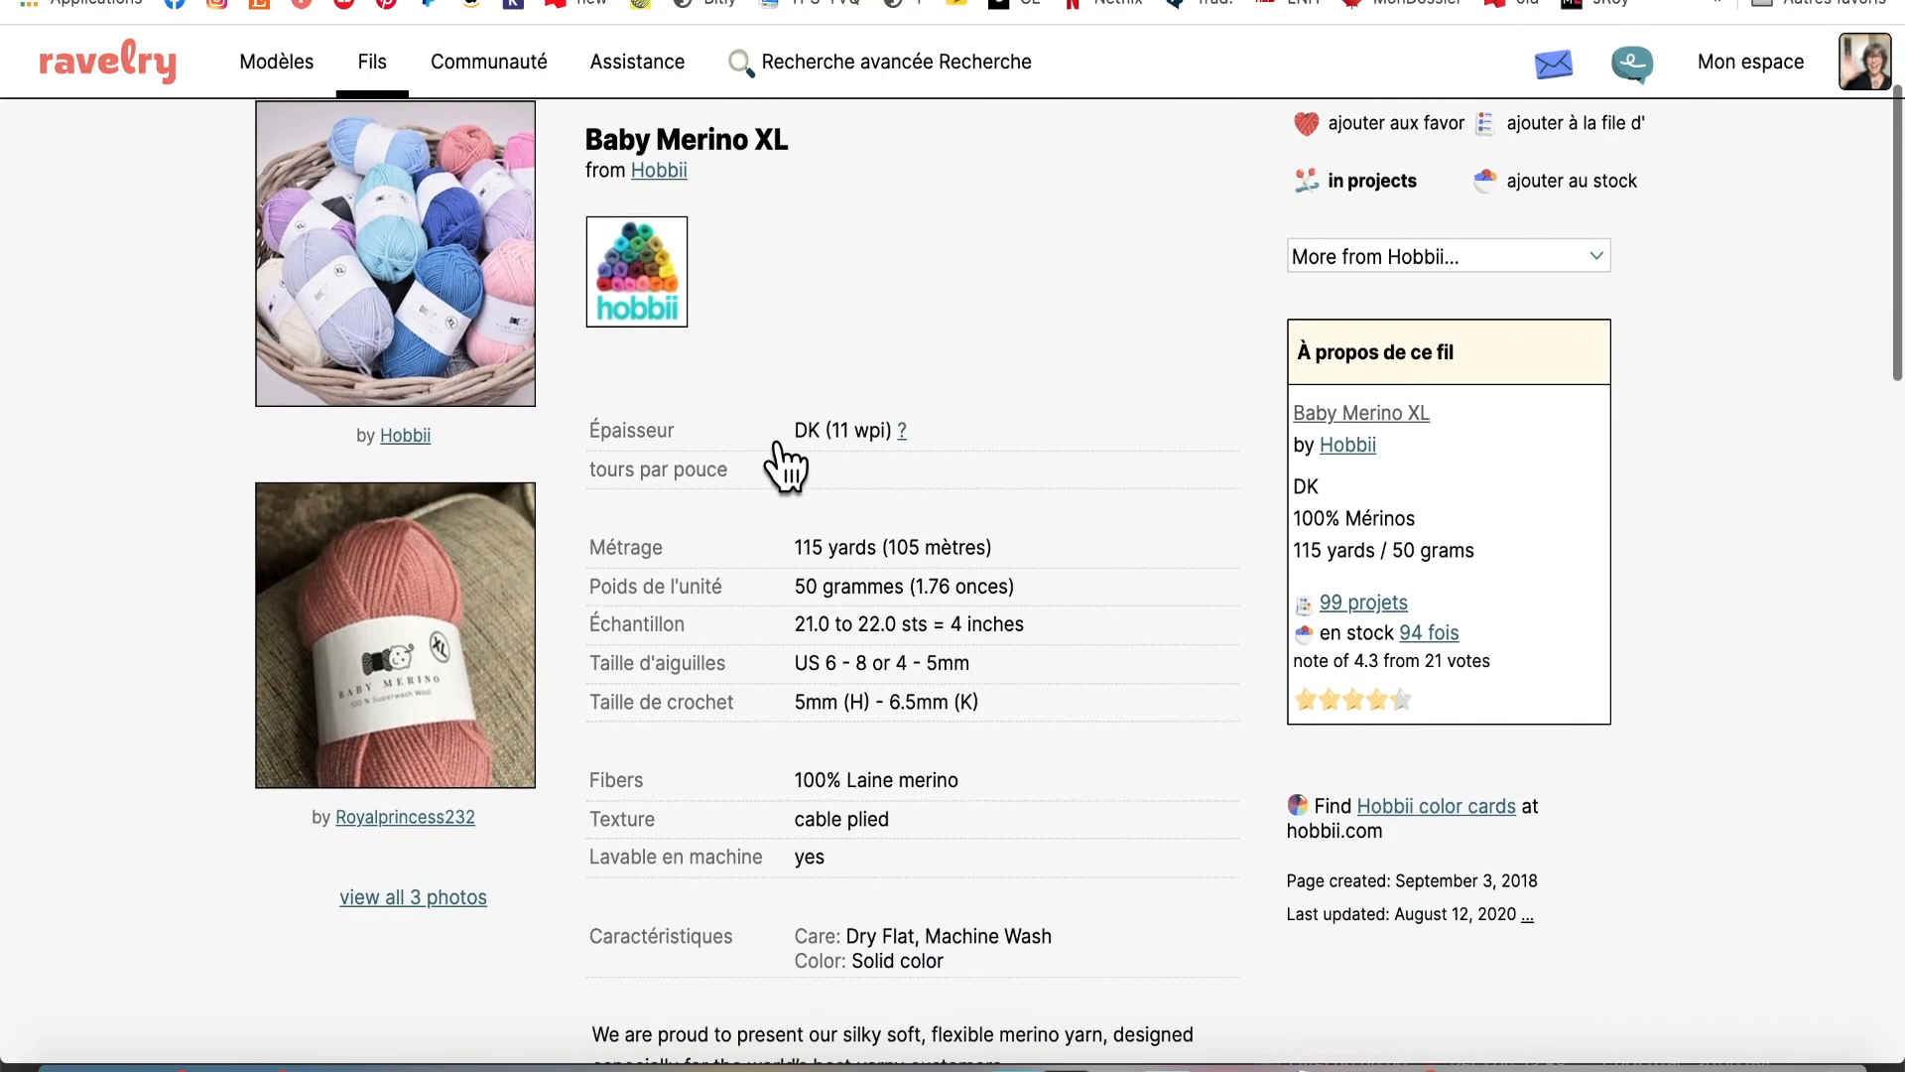
scroll(785, 467, down, 4)
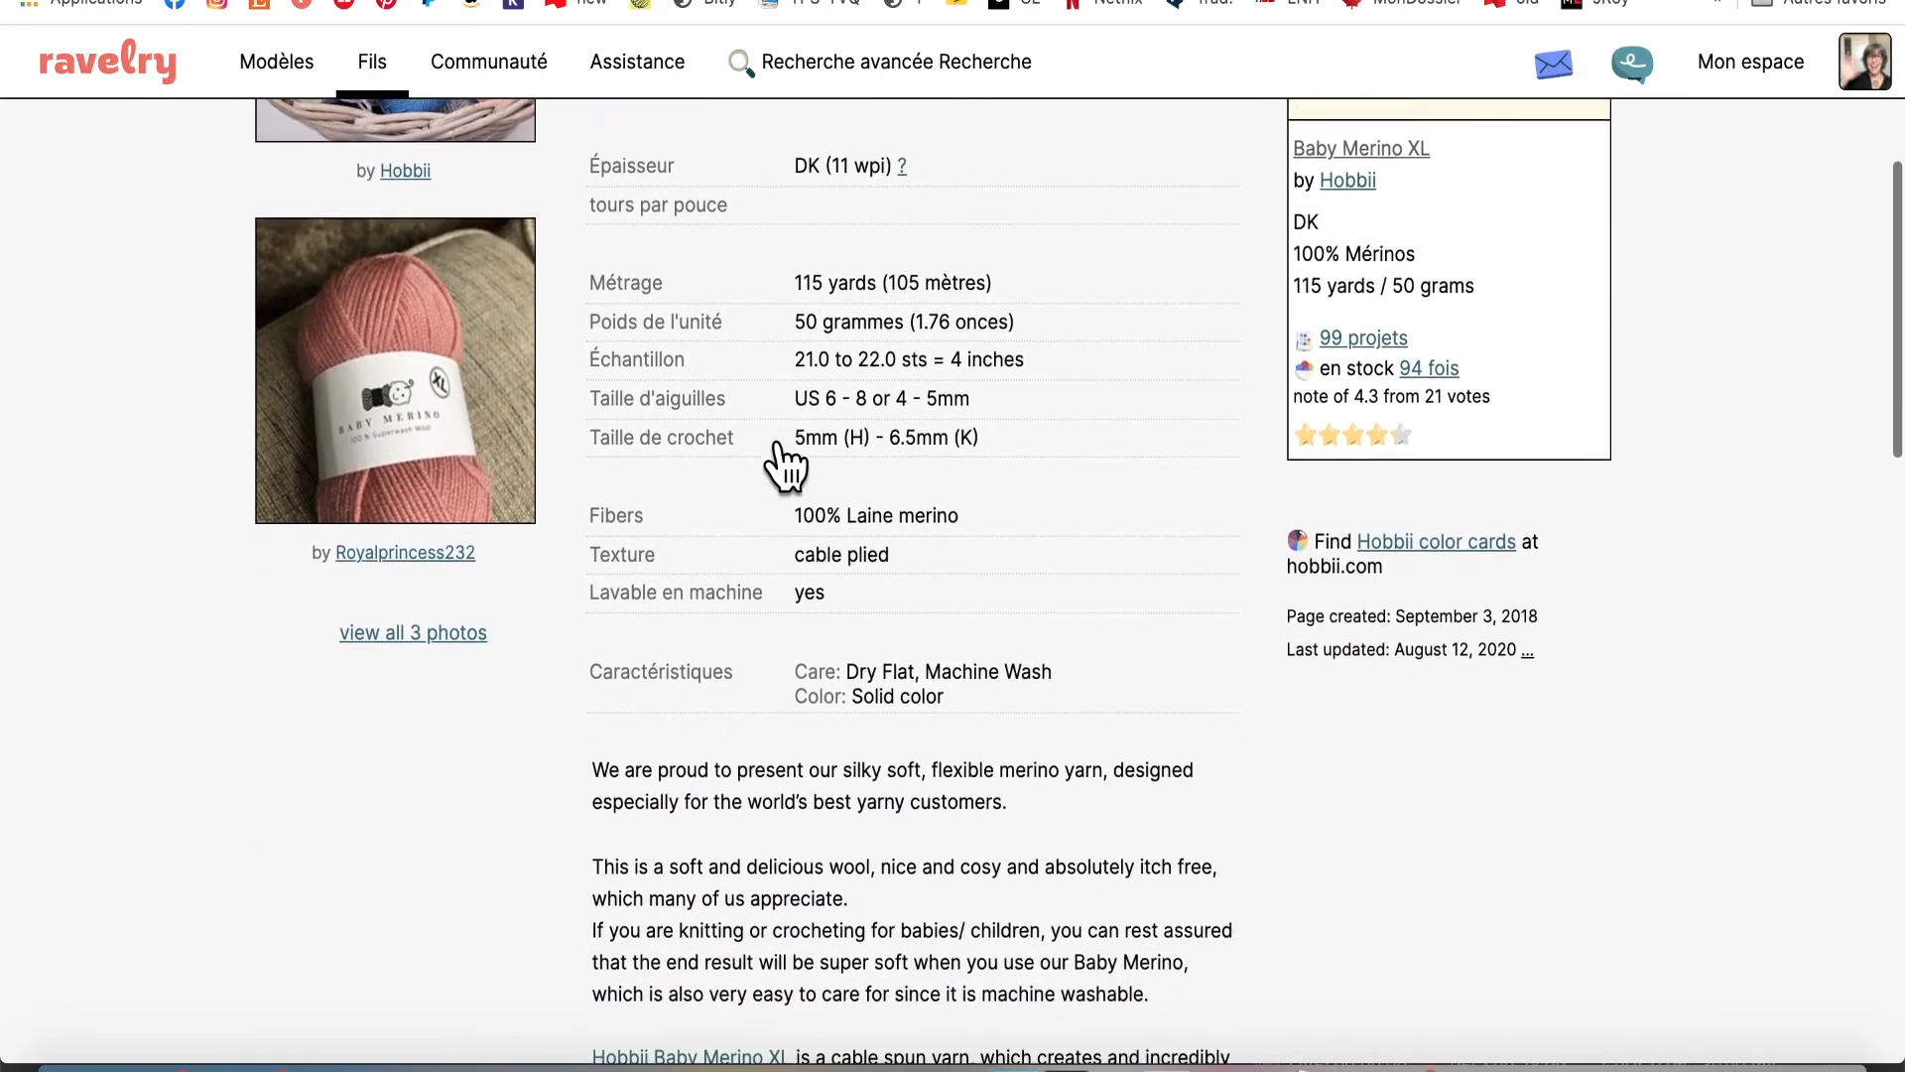
scroll(785, 466, down, 4)
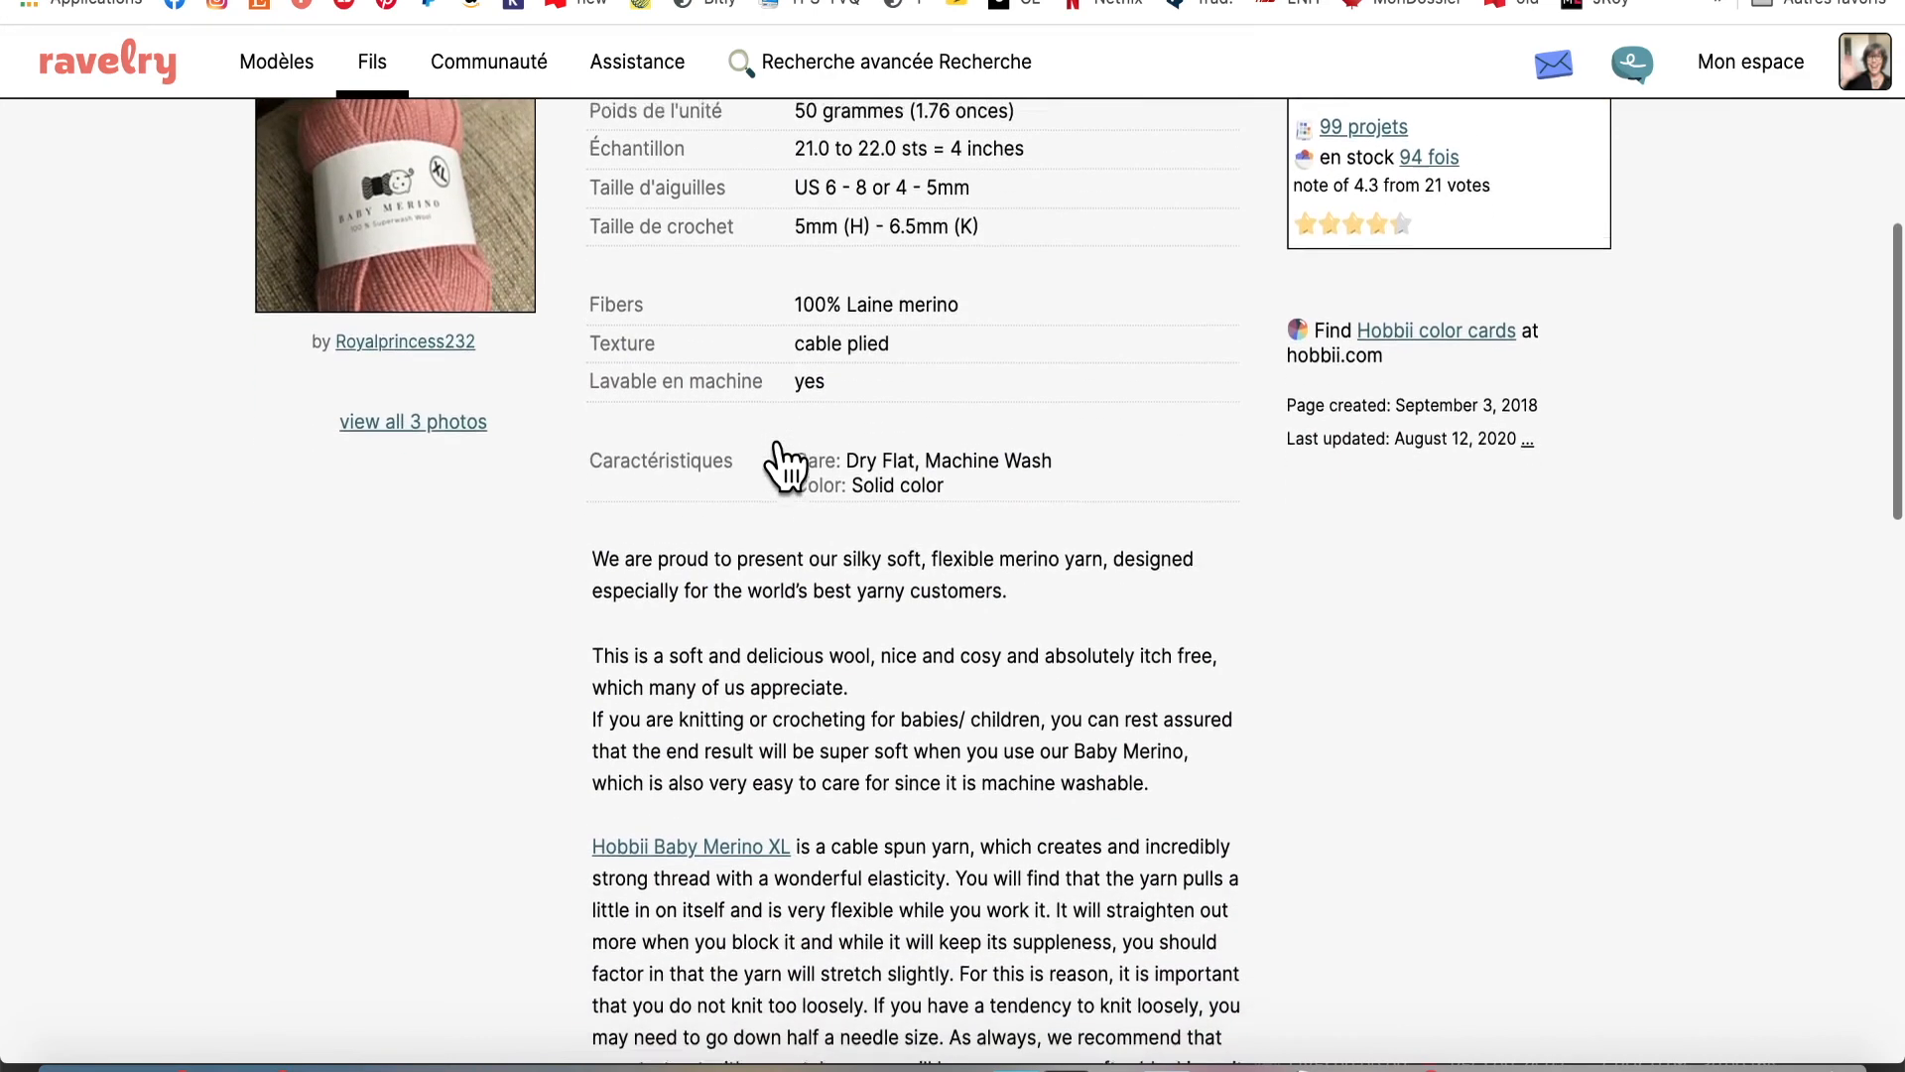
scroll(785, 466, down, 4)
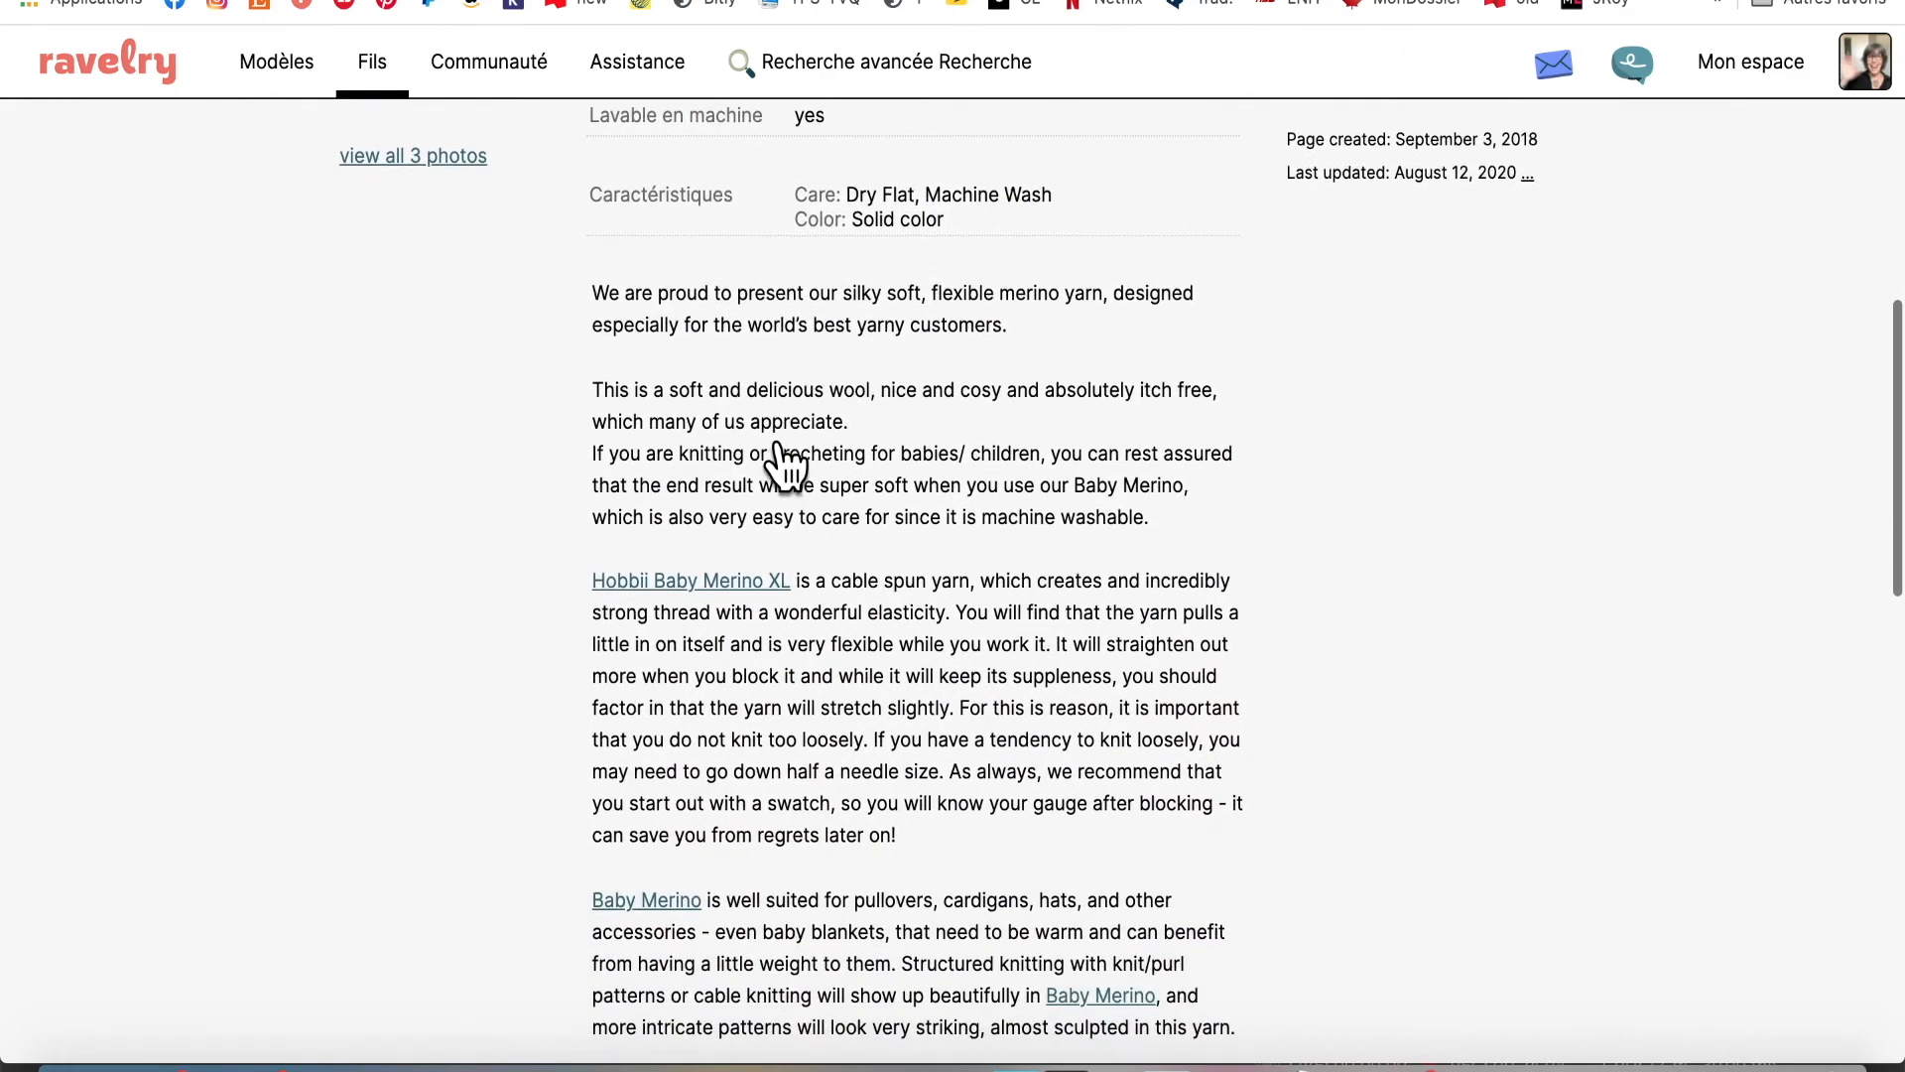
scroll(785, 466, down, 2)
scroll(785, 466, up, 4)
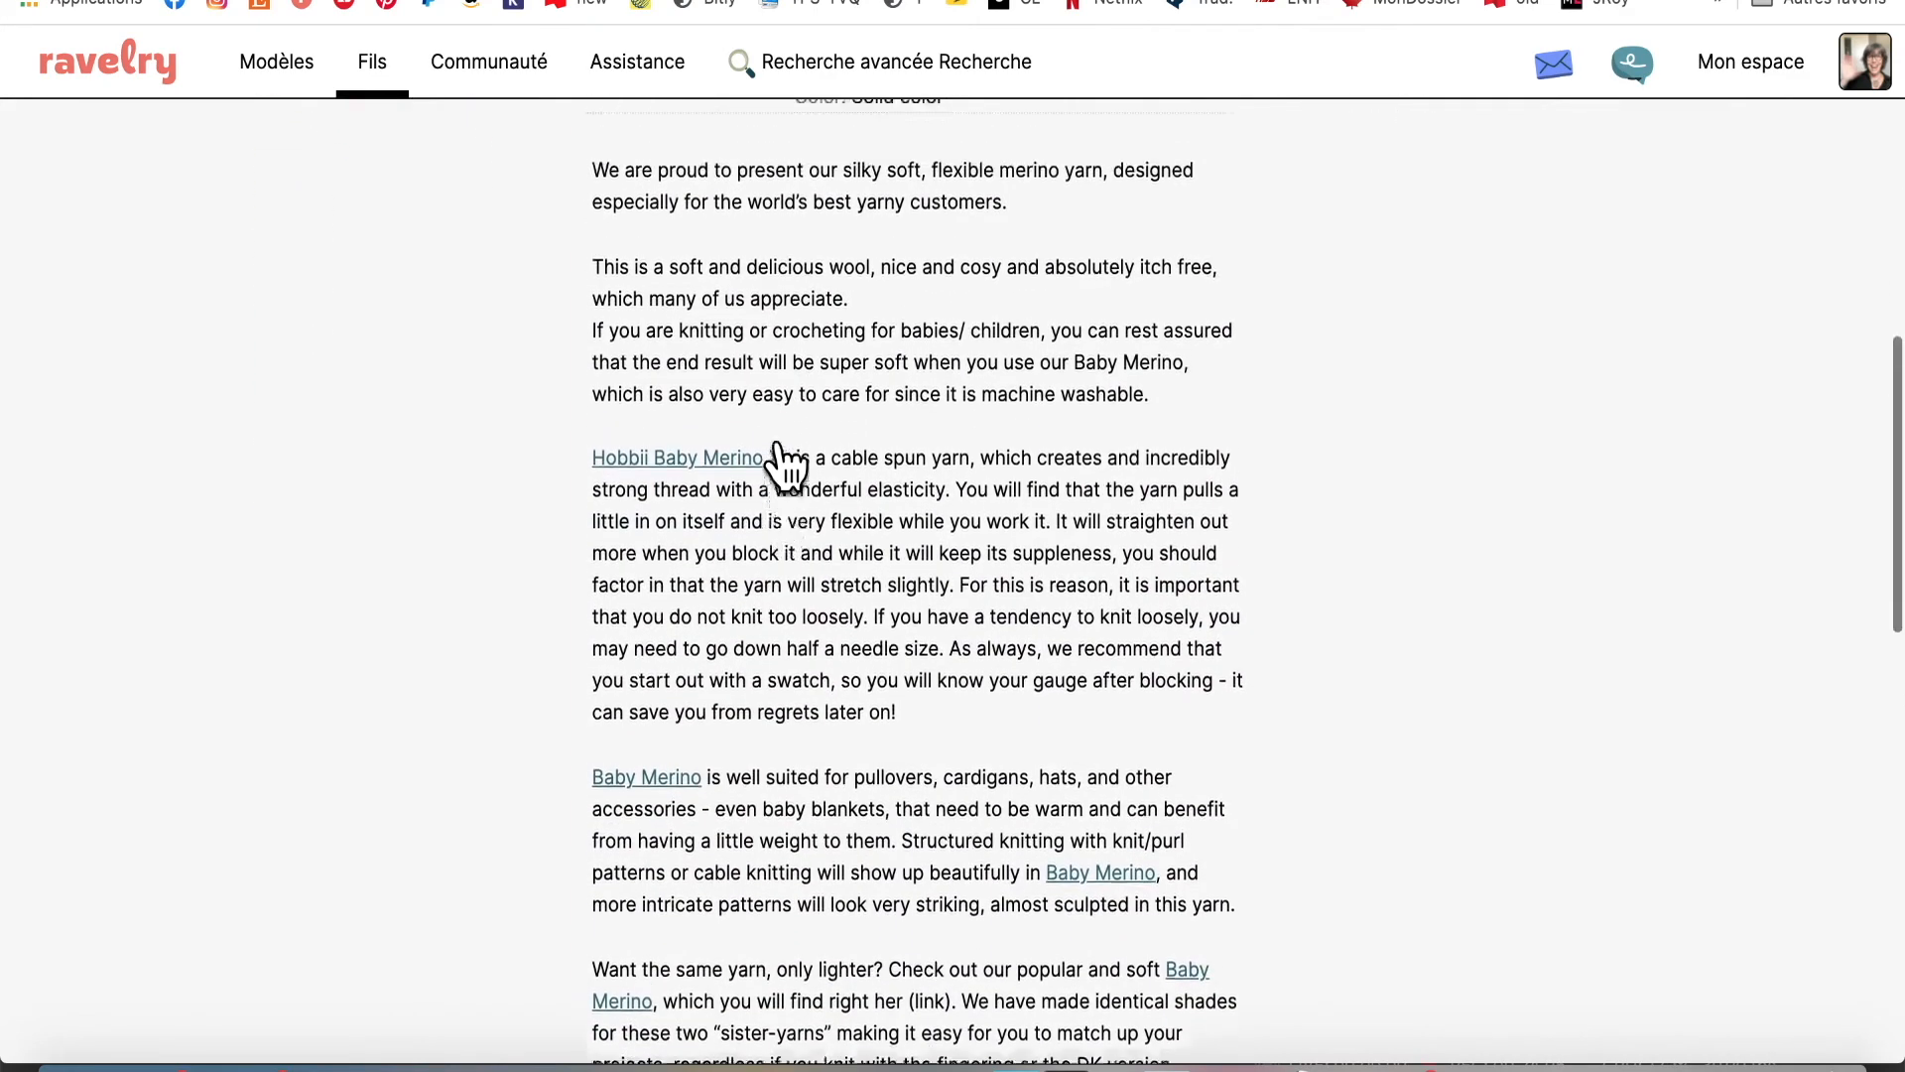
scroll(784, 465, up, 8)
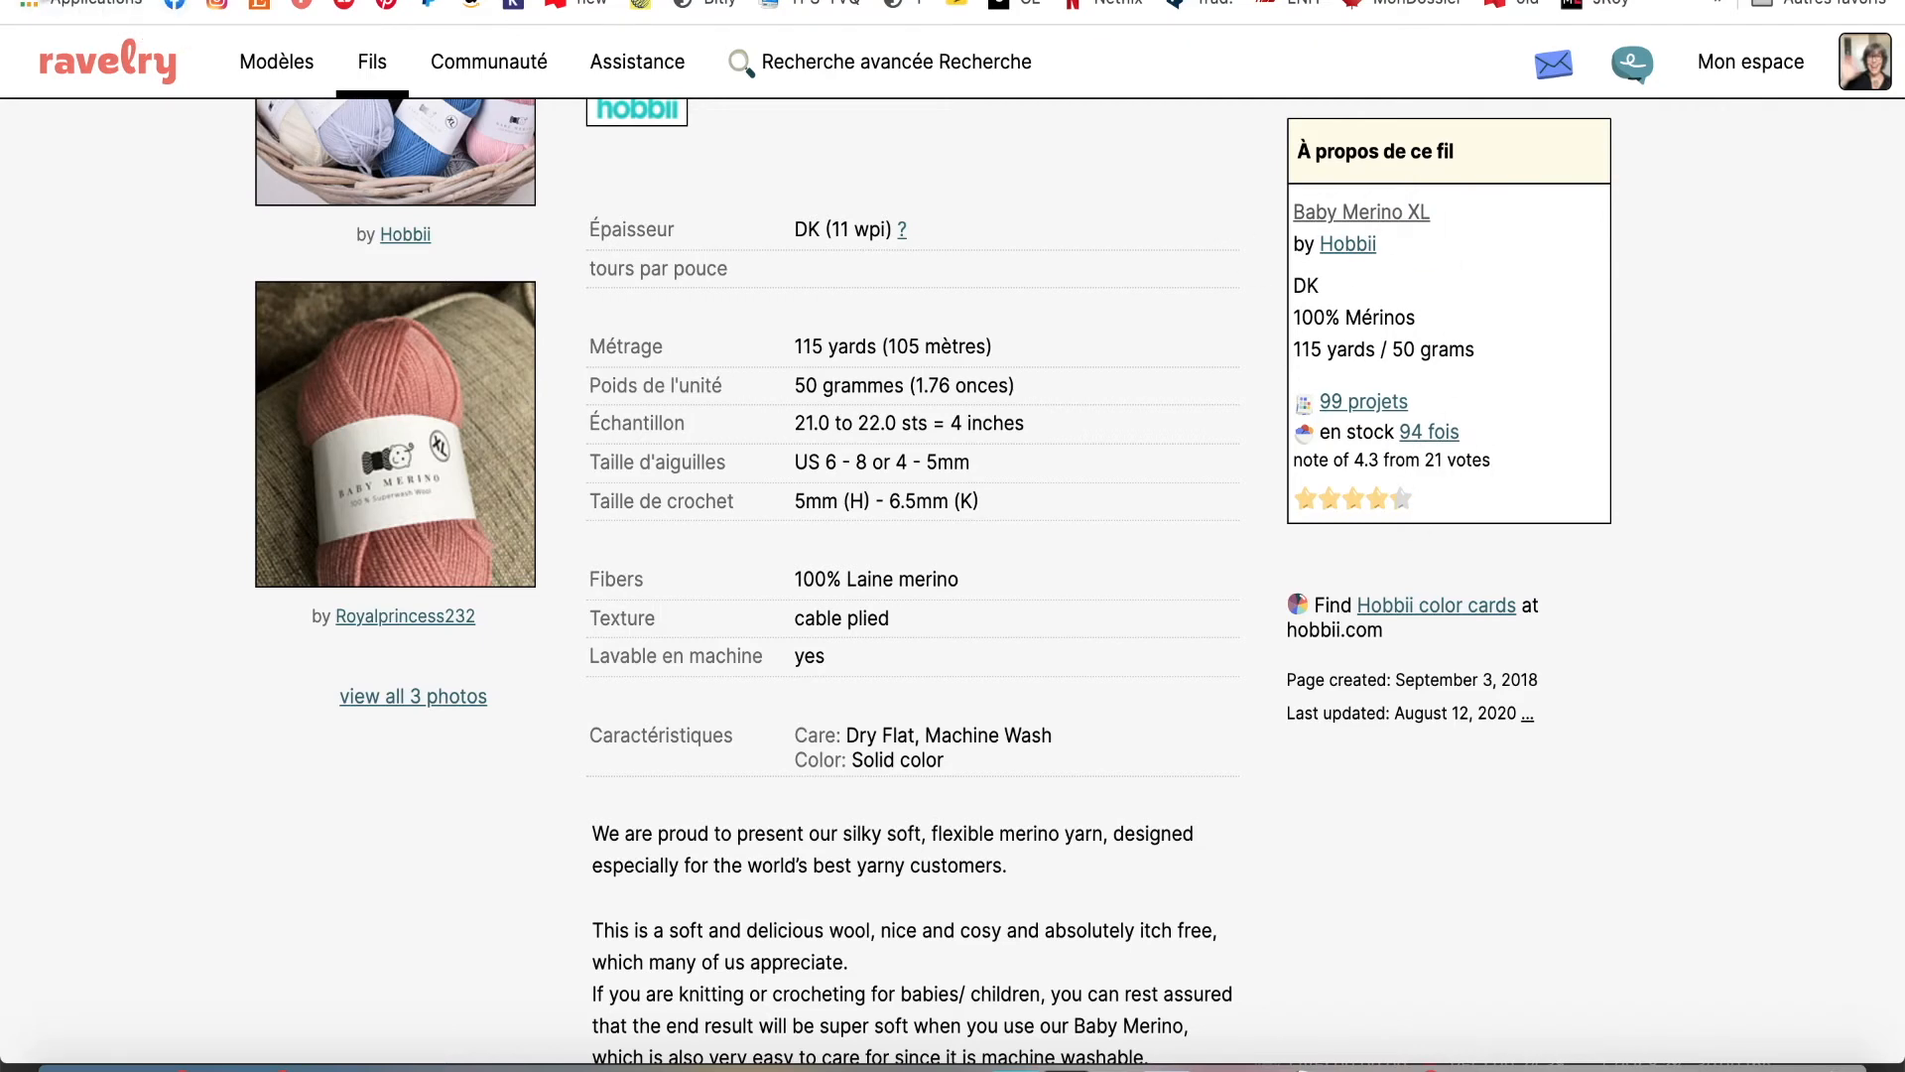
click(38, 0)
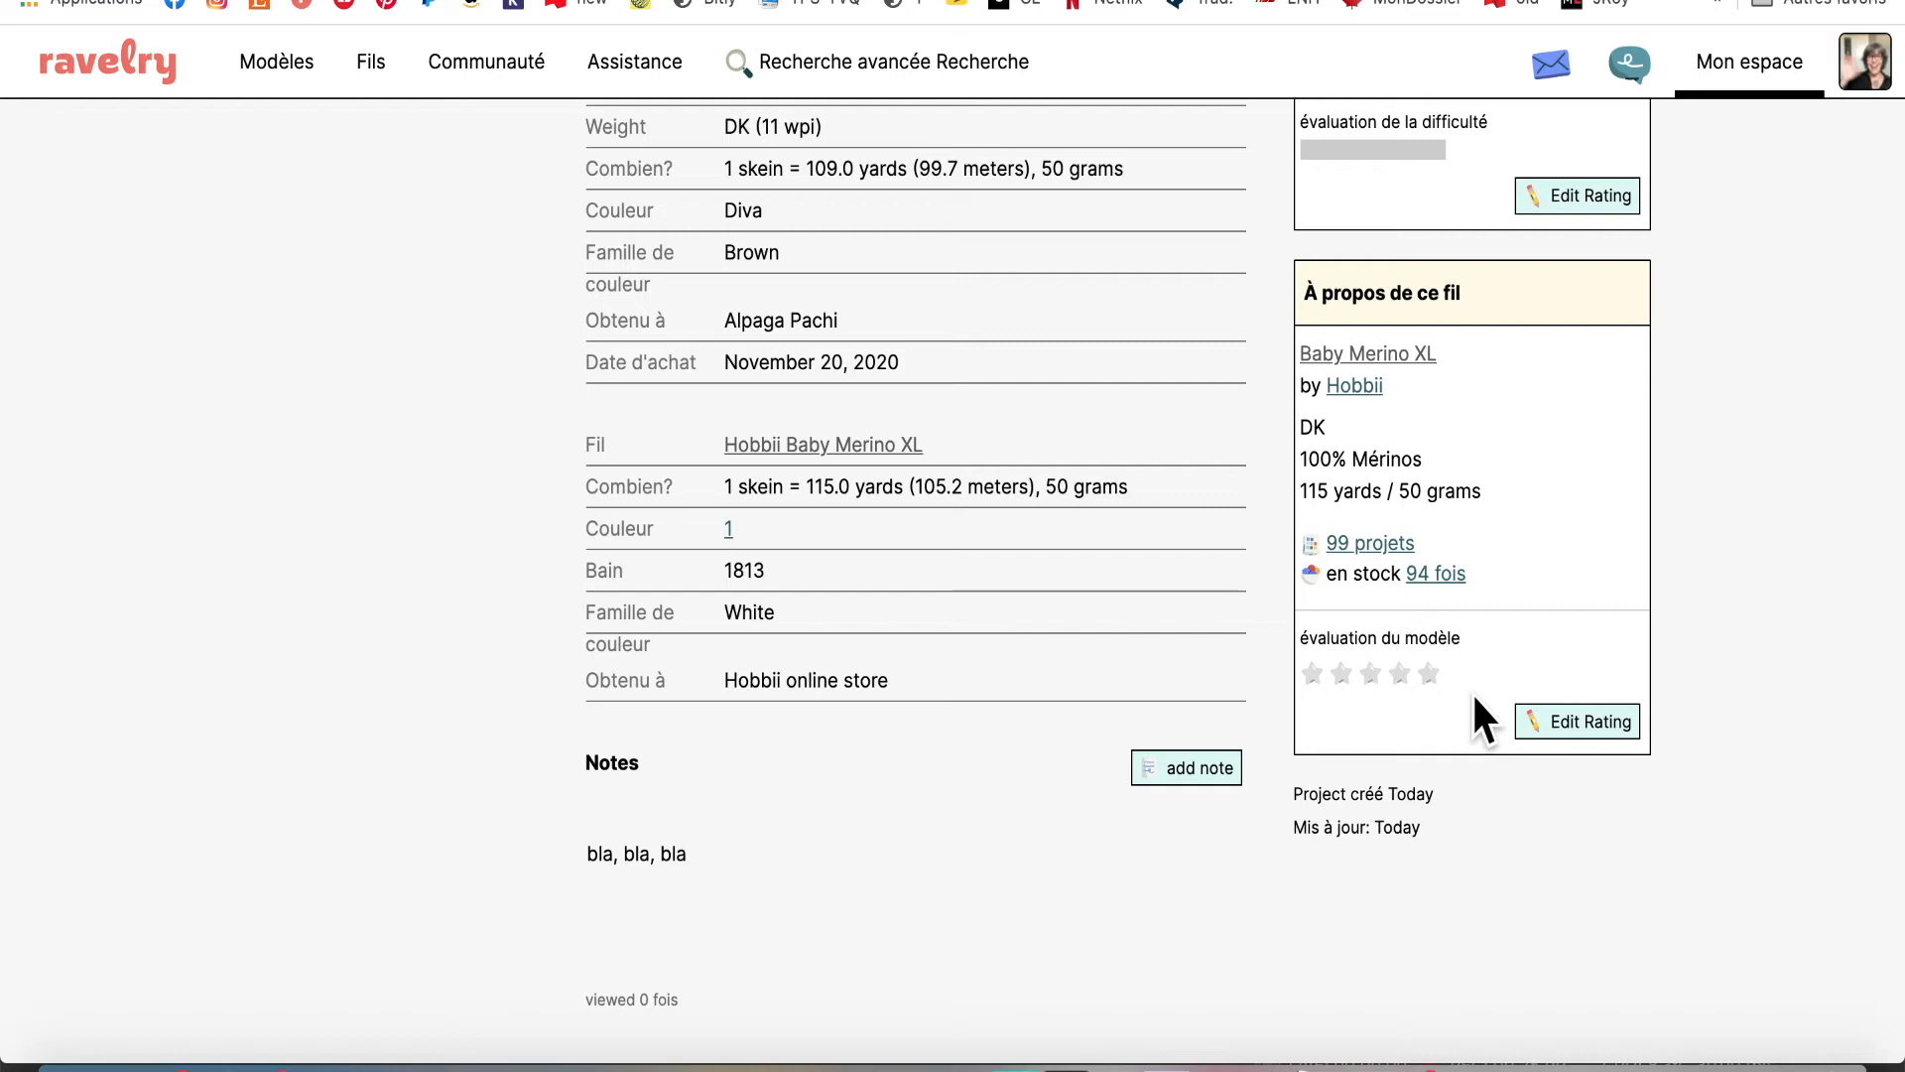
scroll(1420, 747, up, 3)
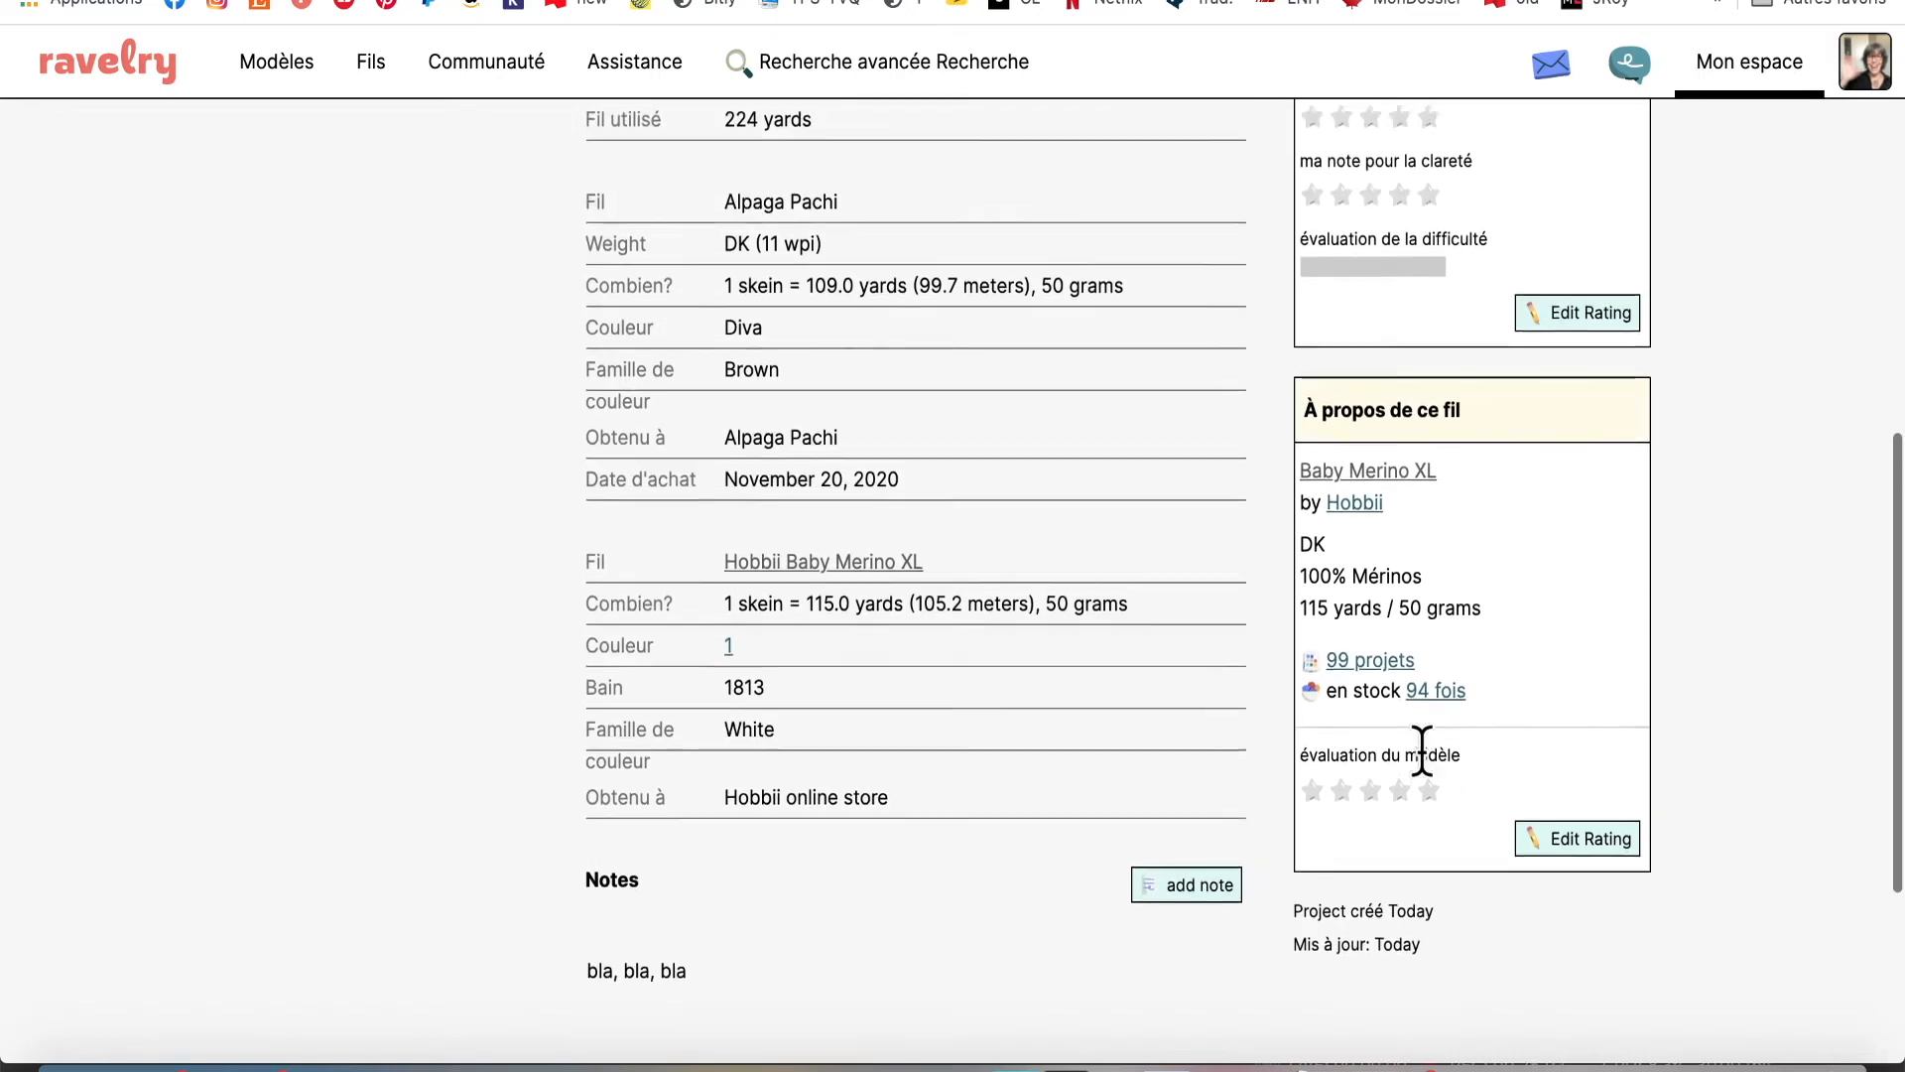
scroll(1421, 751, down, 4)
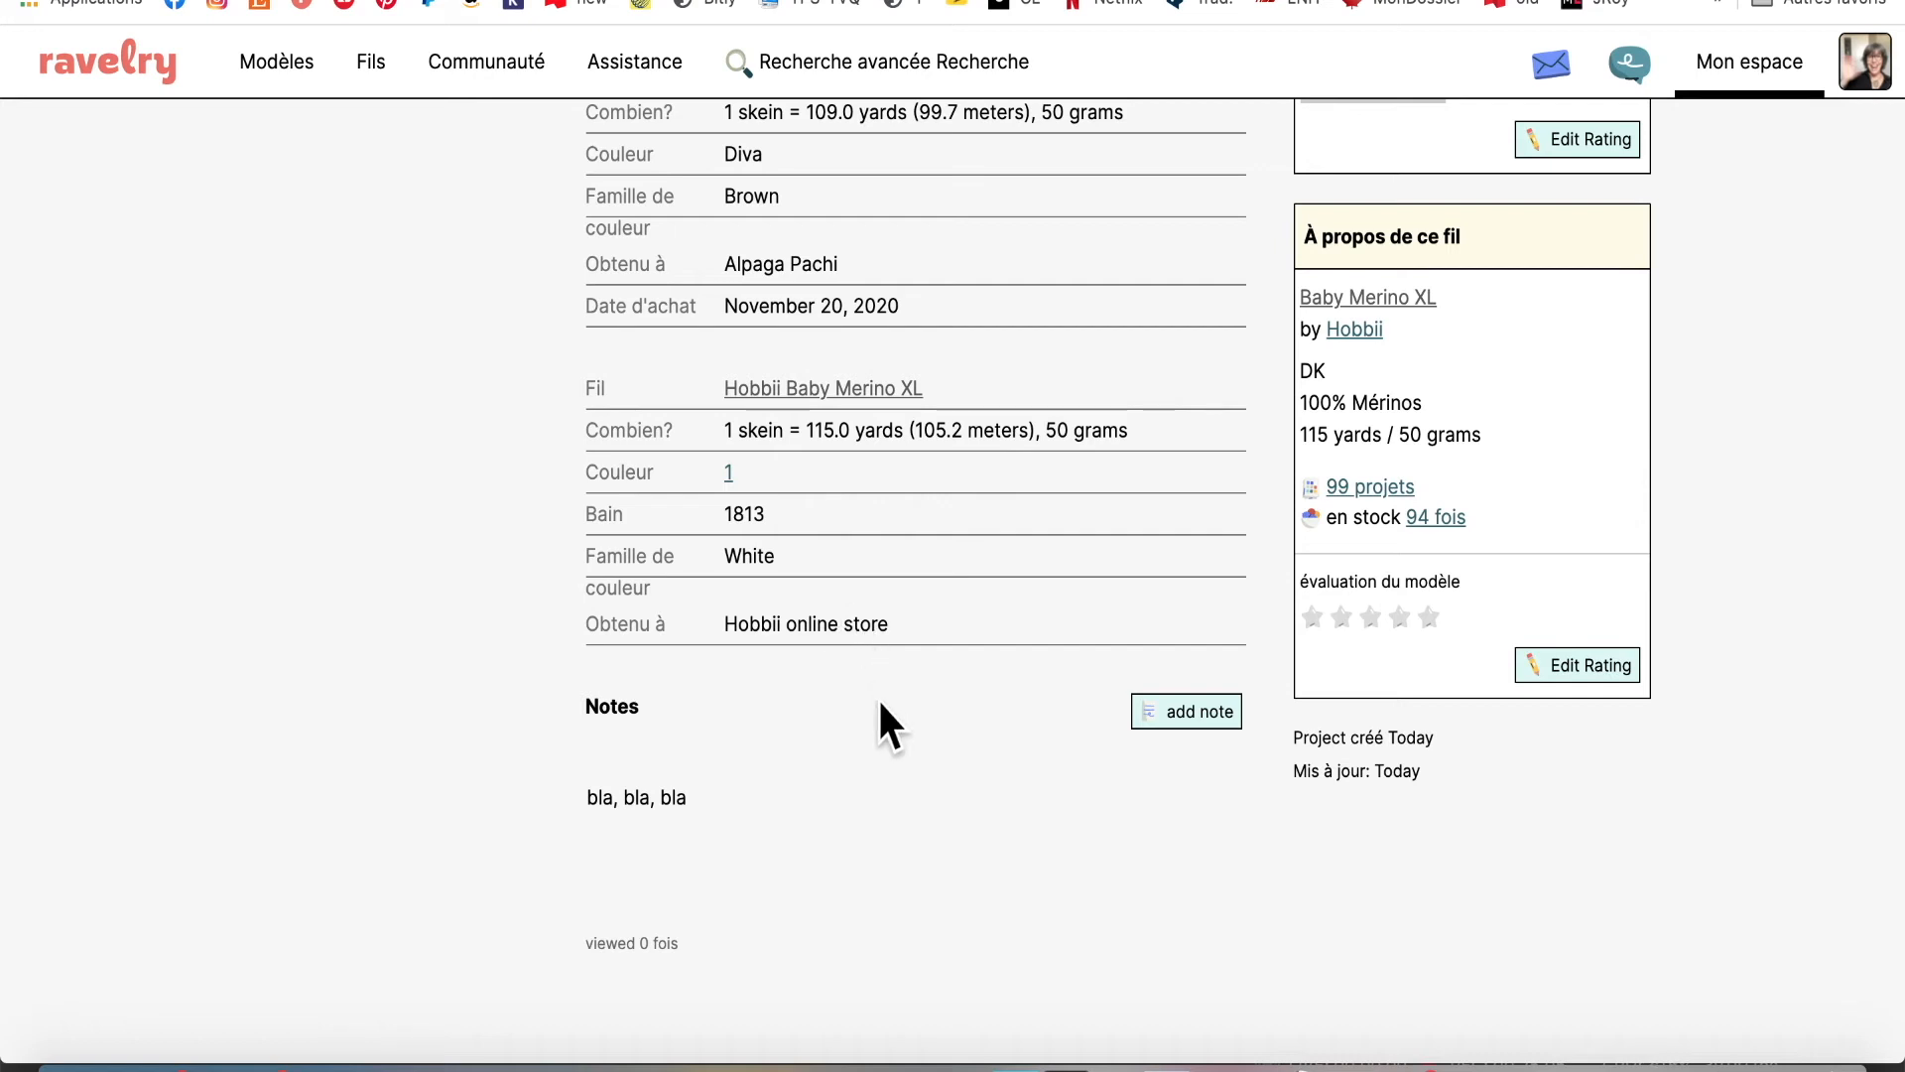
scroll(877, 700, down, 2)
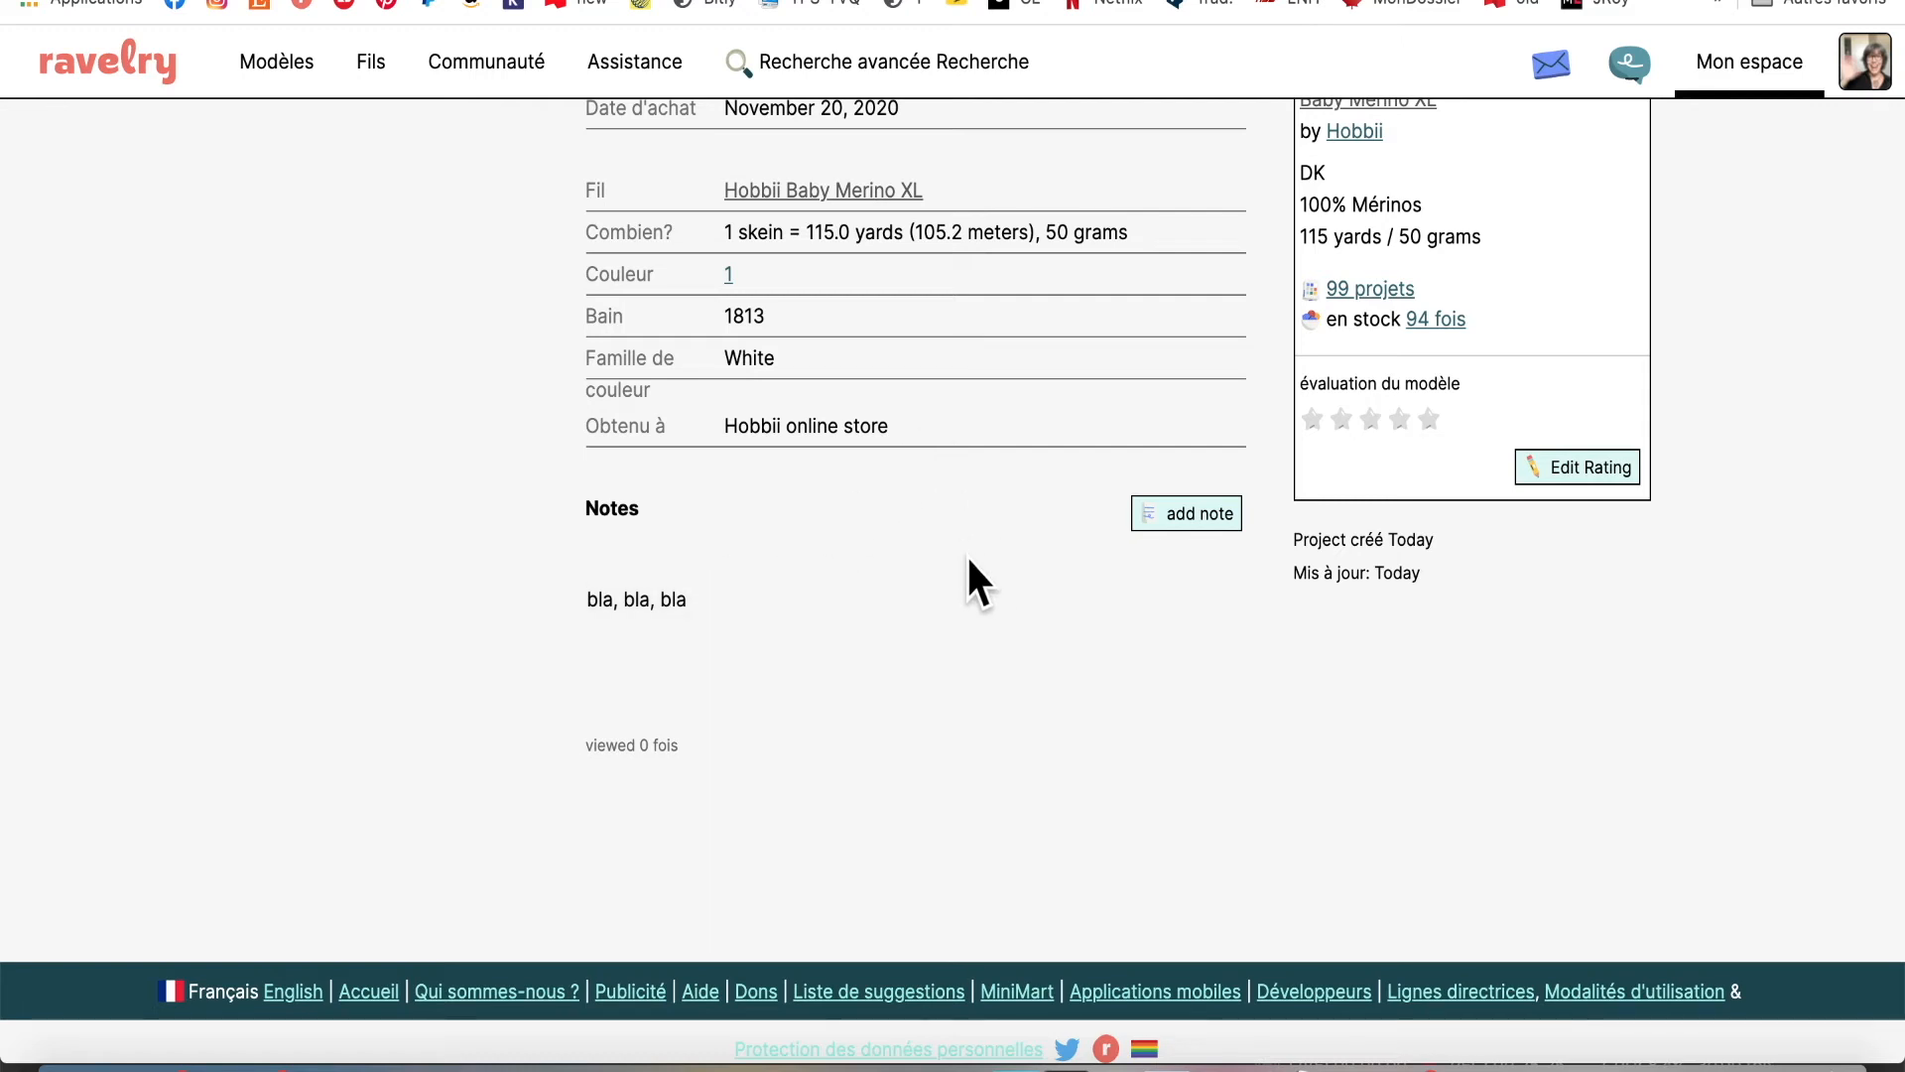
Add and save a dated note reading "2 note de bla, bla" to the project
click(1173, 511)
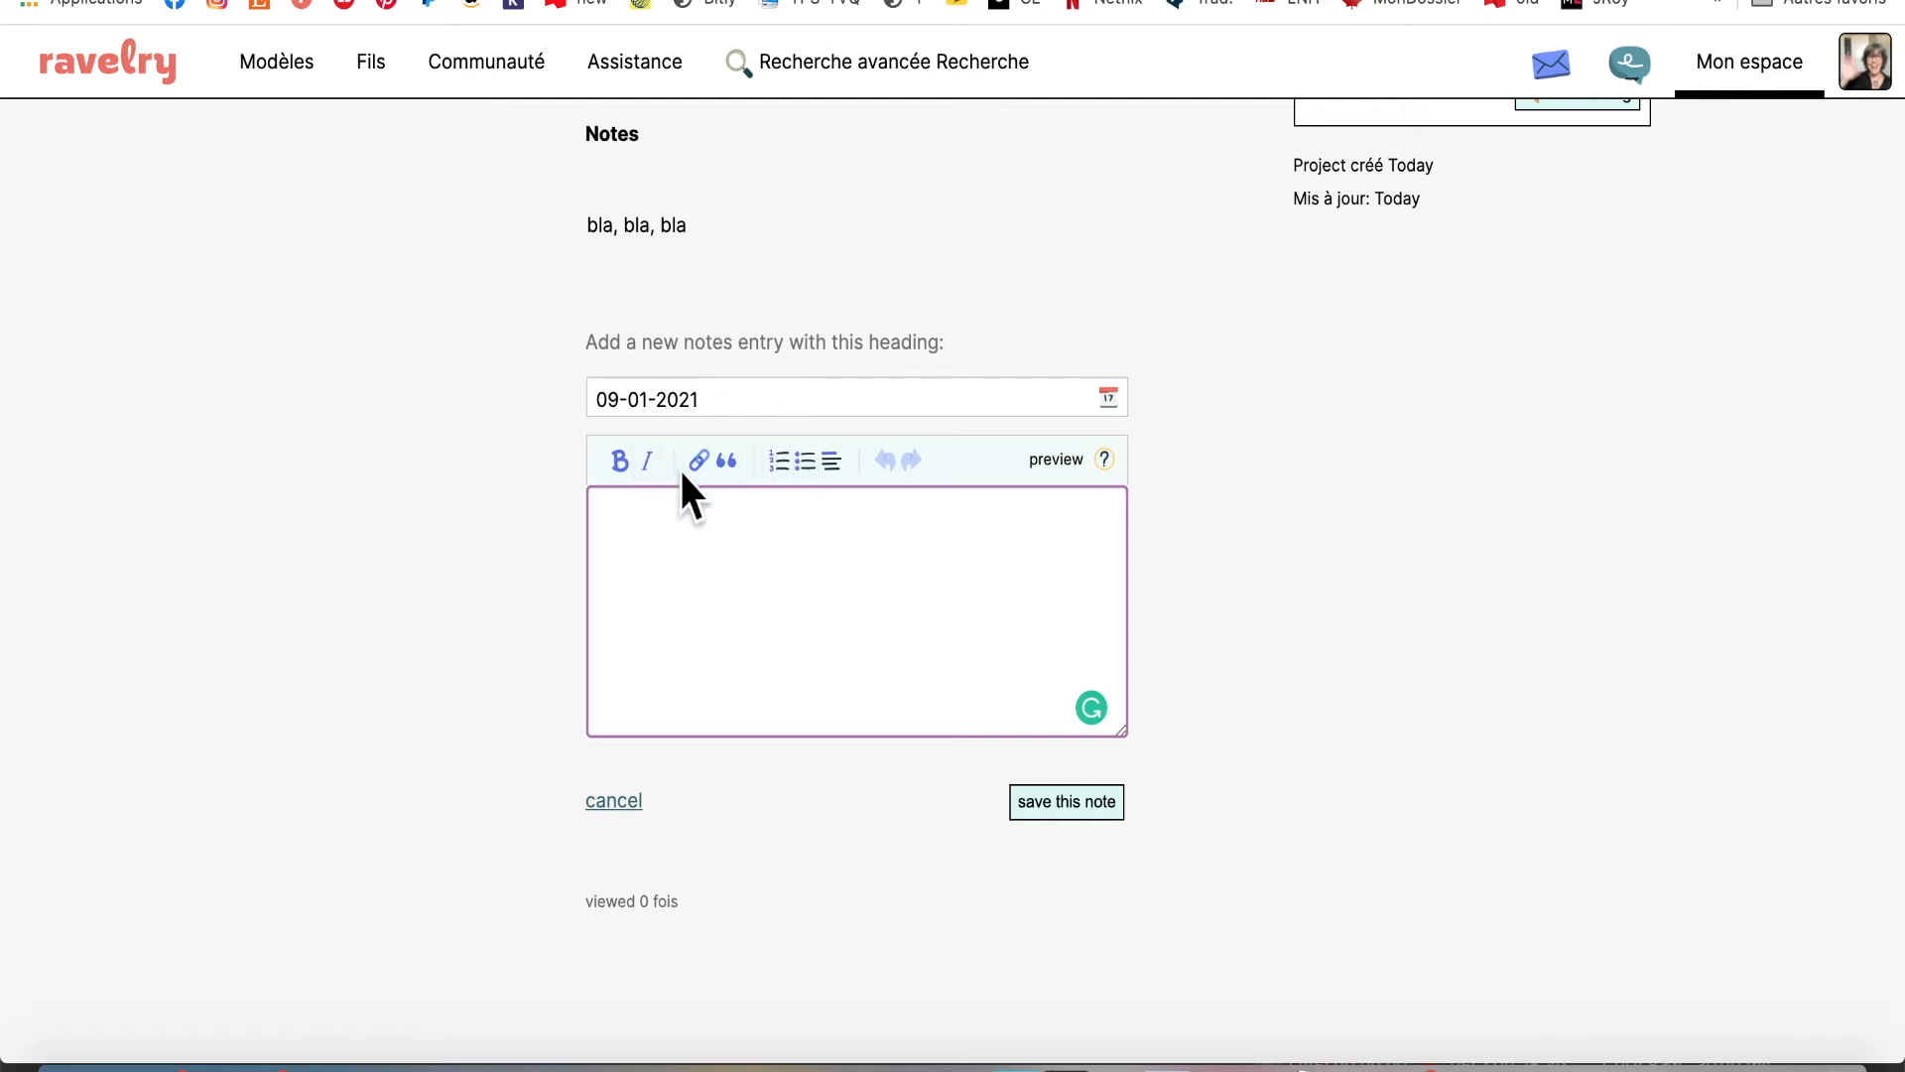
text(2 note de bla, bla)
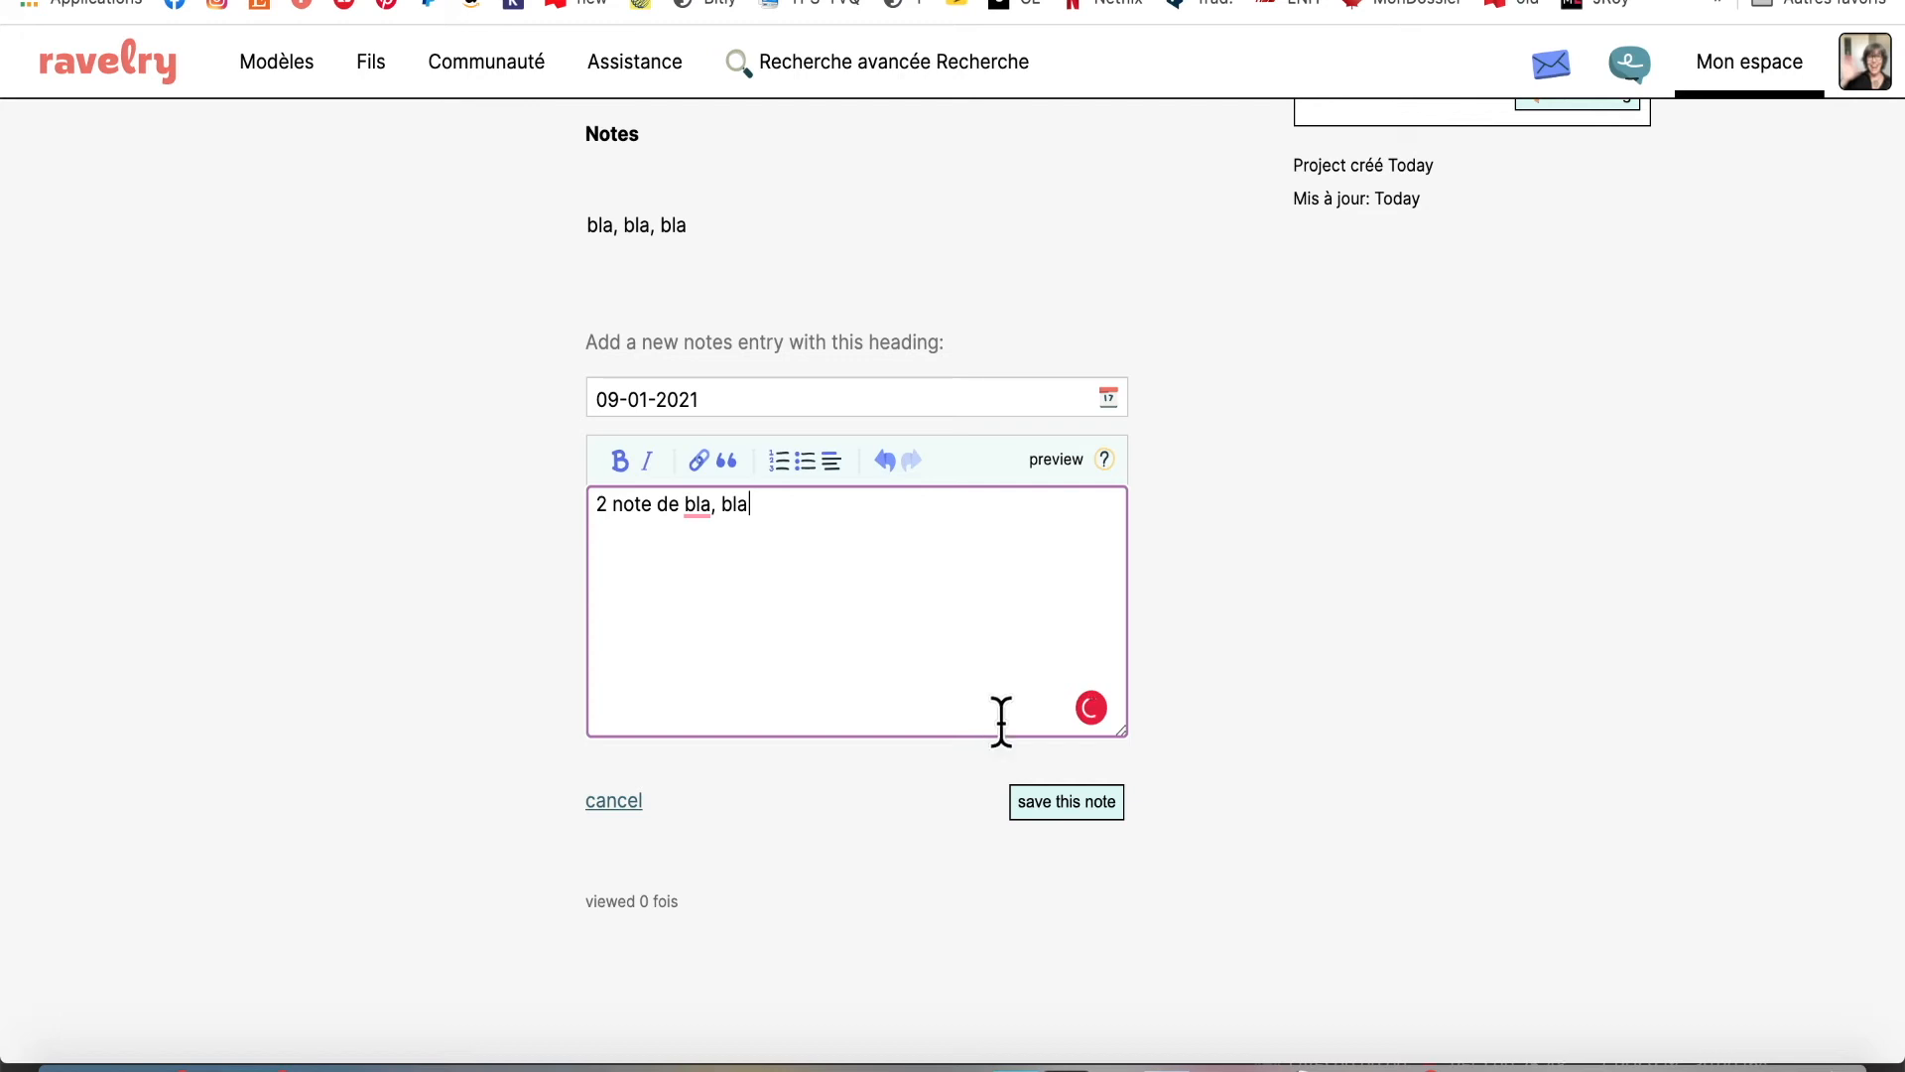
click(1059, 801)
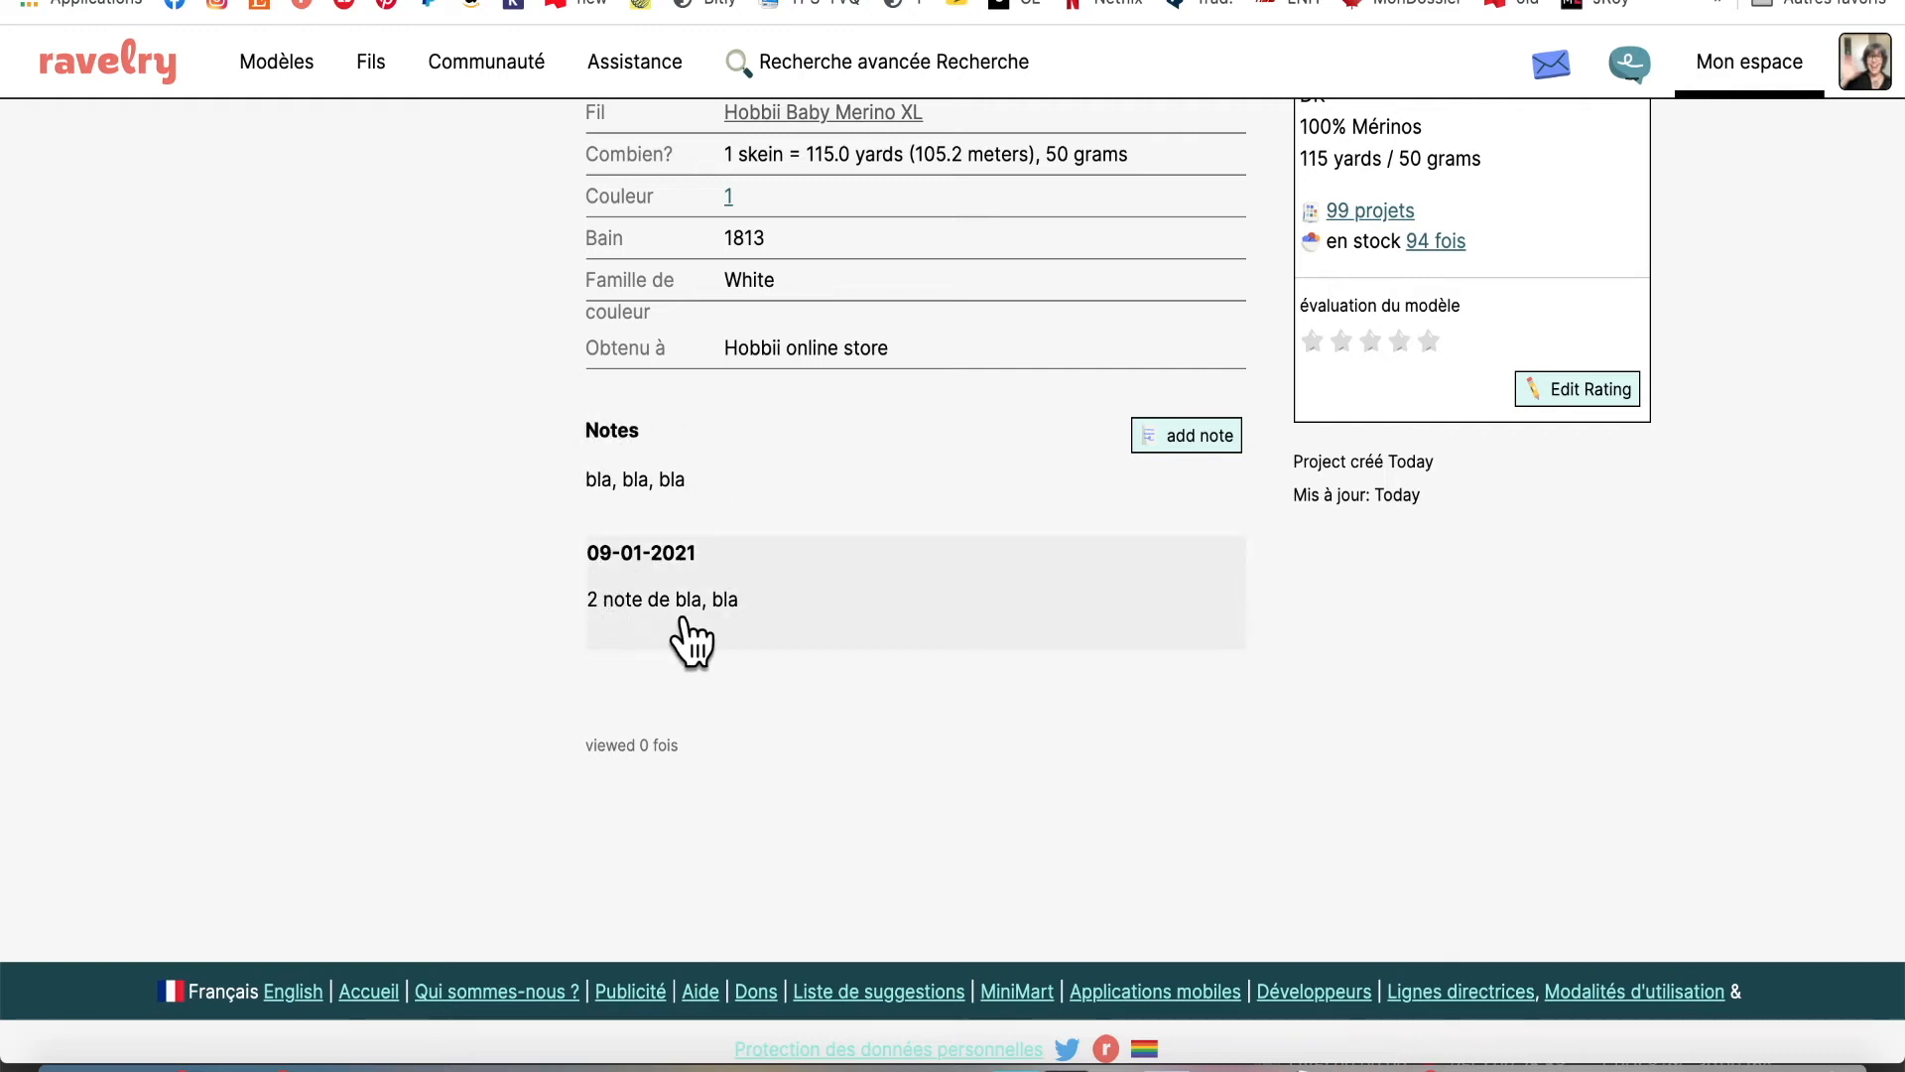
Open the new note for editing, cancel without changes, and return to the top of the page
click(815, 645)
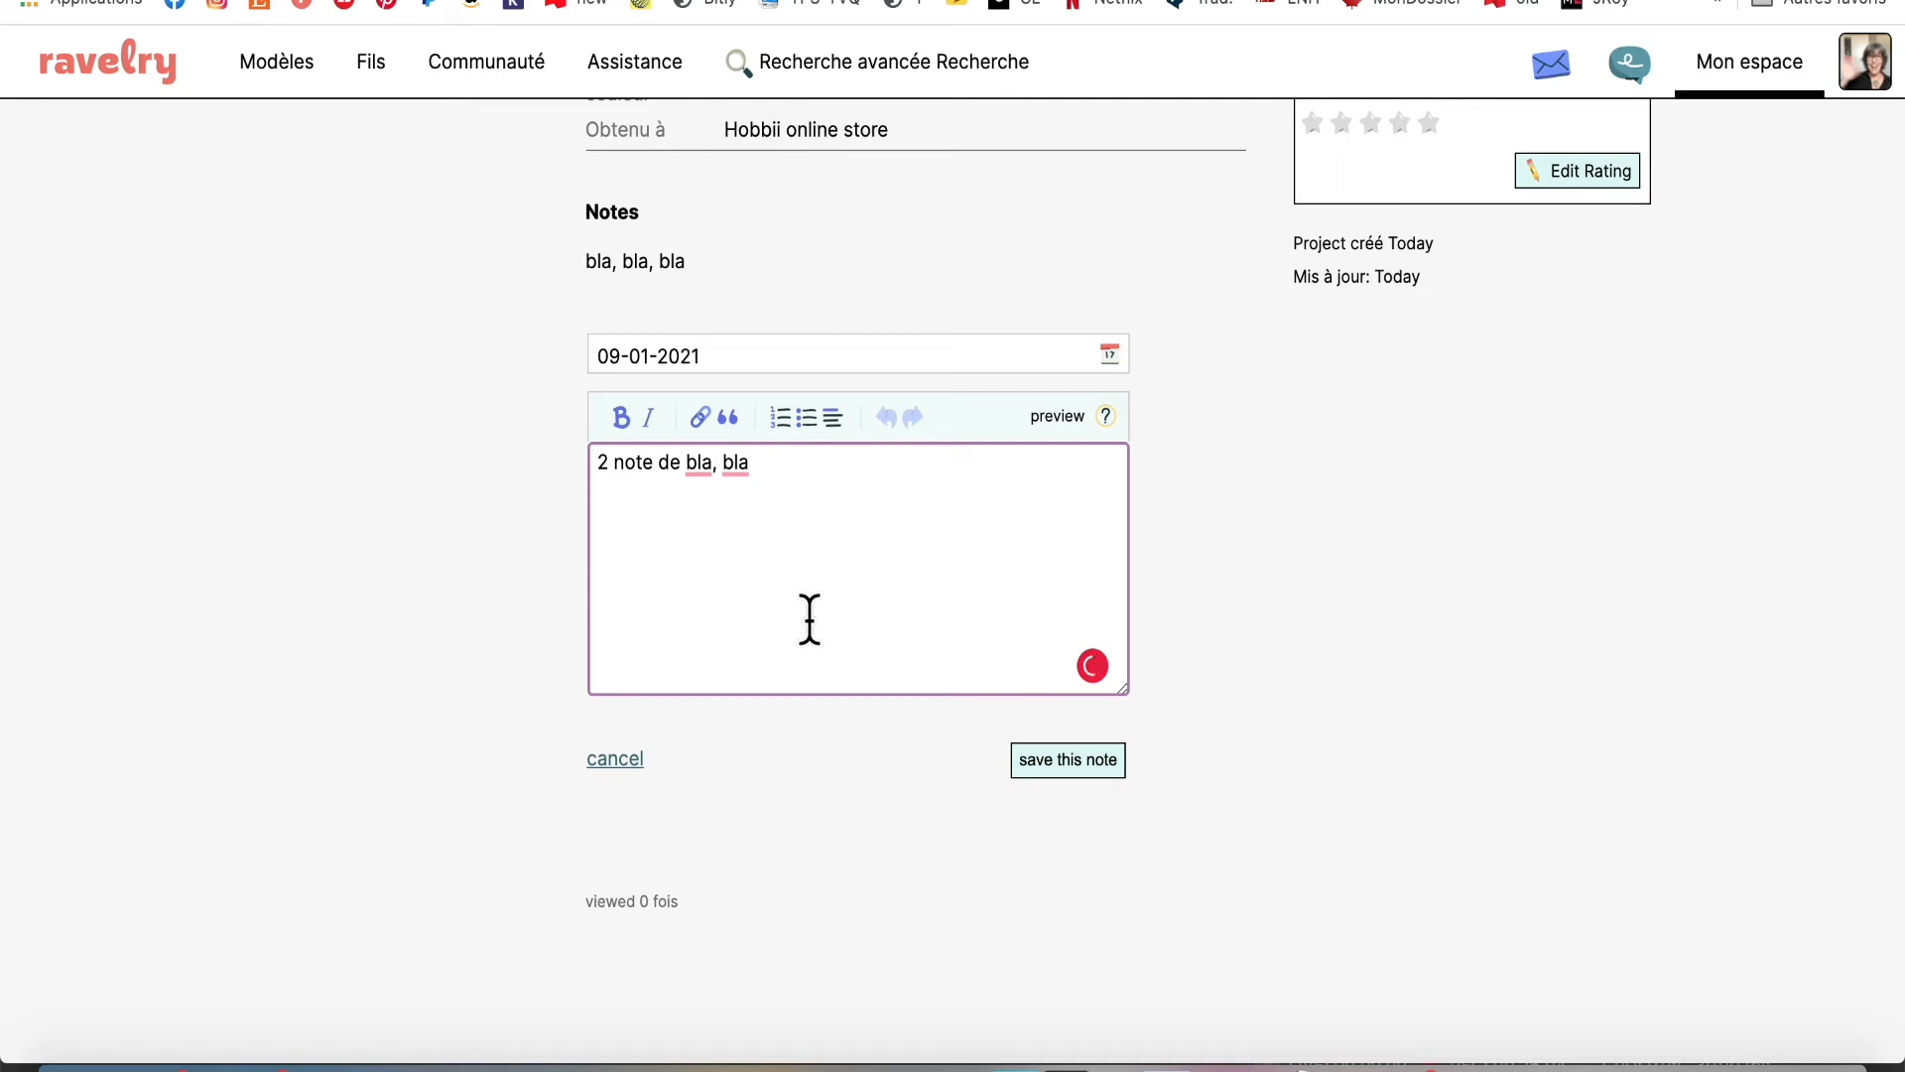
click(606, 766)
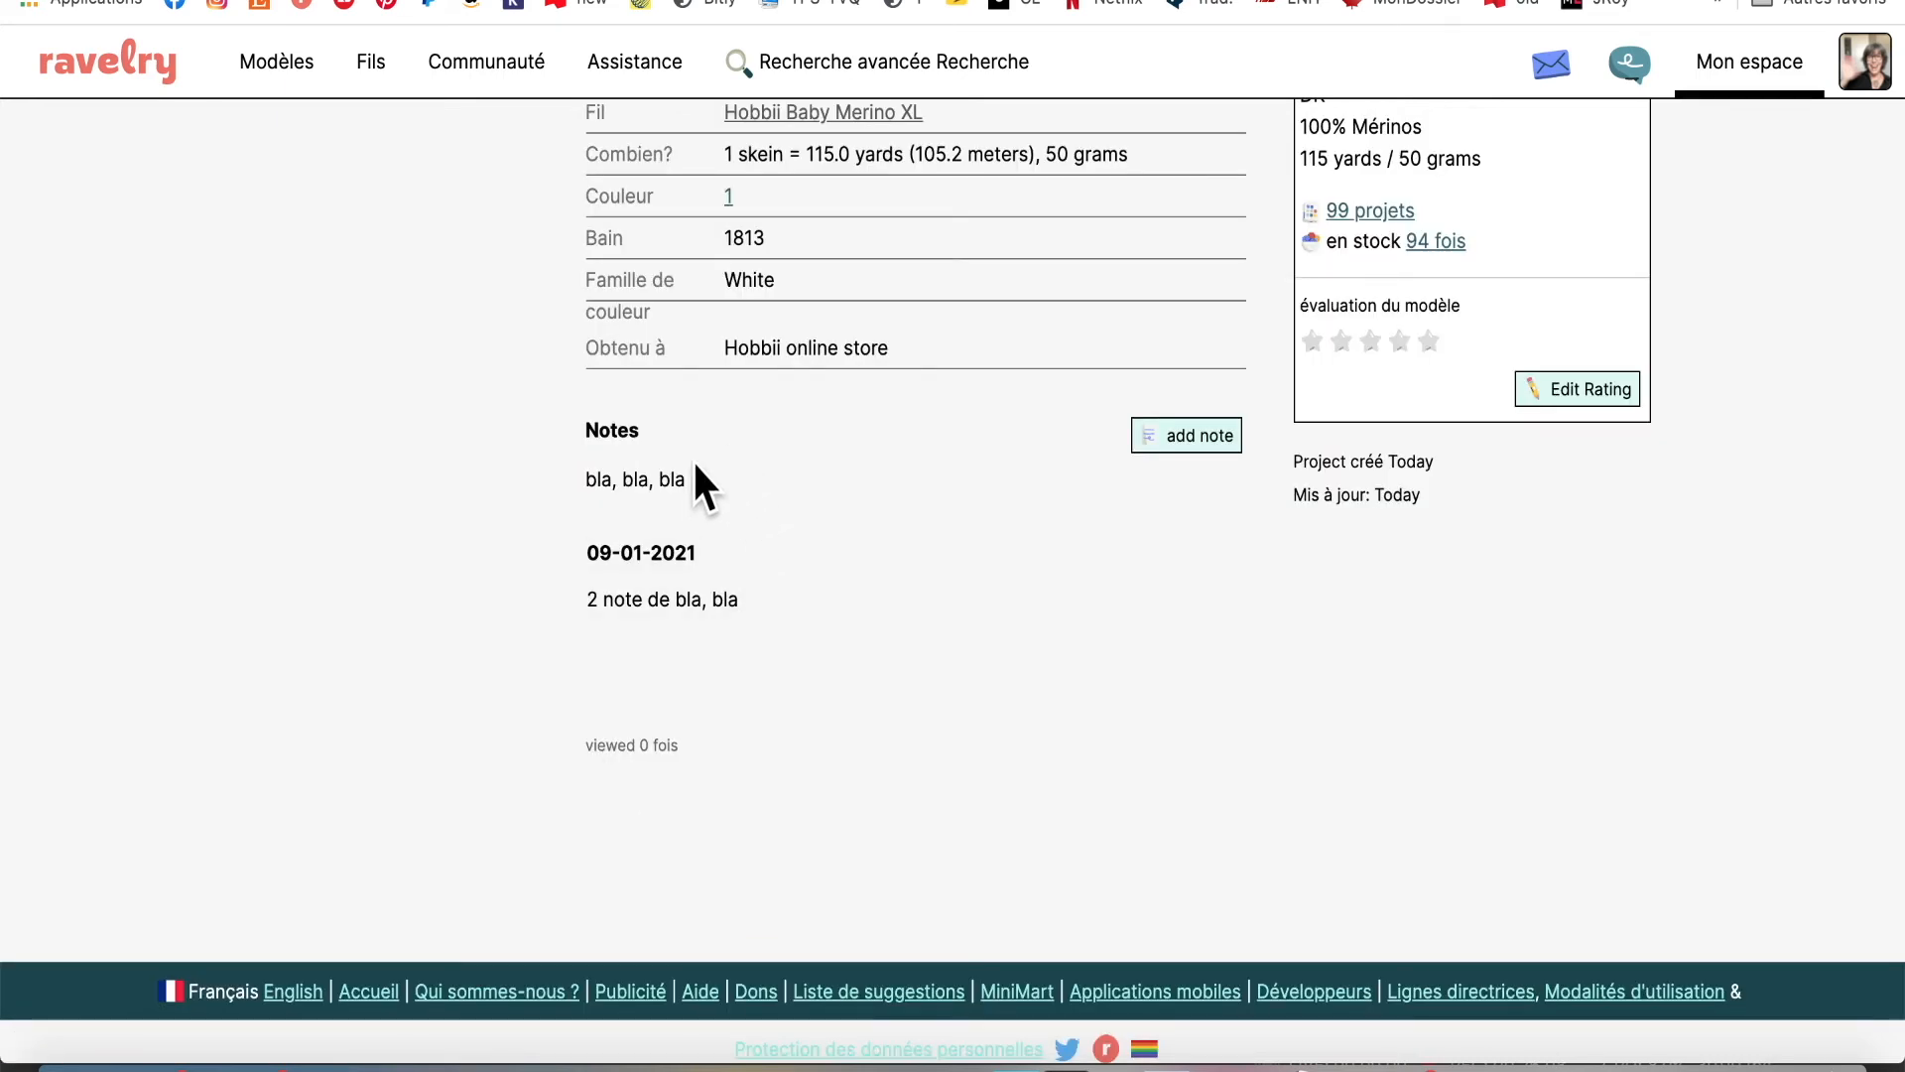
scroll(1070, 725, down, 1)
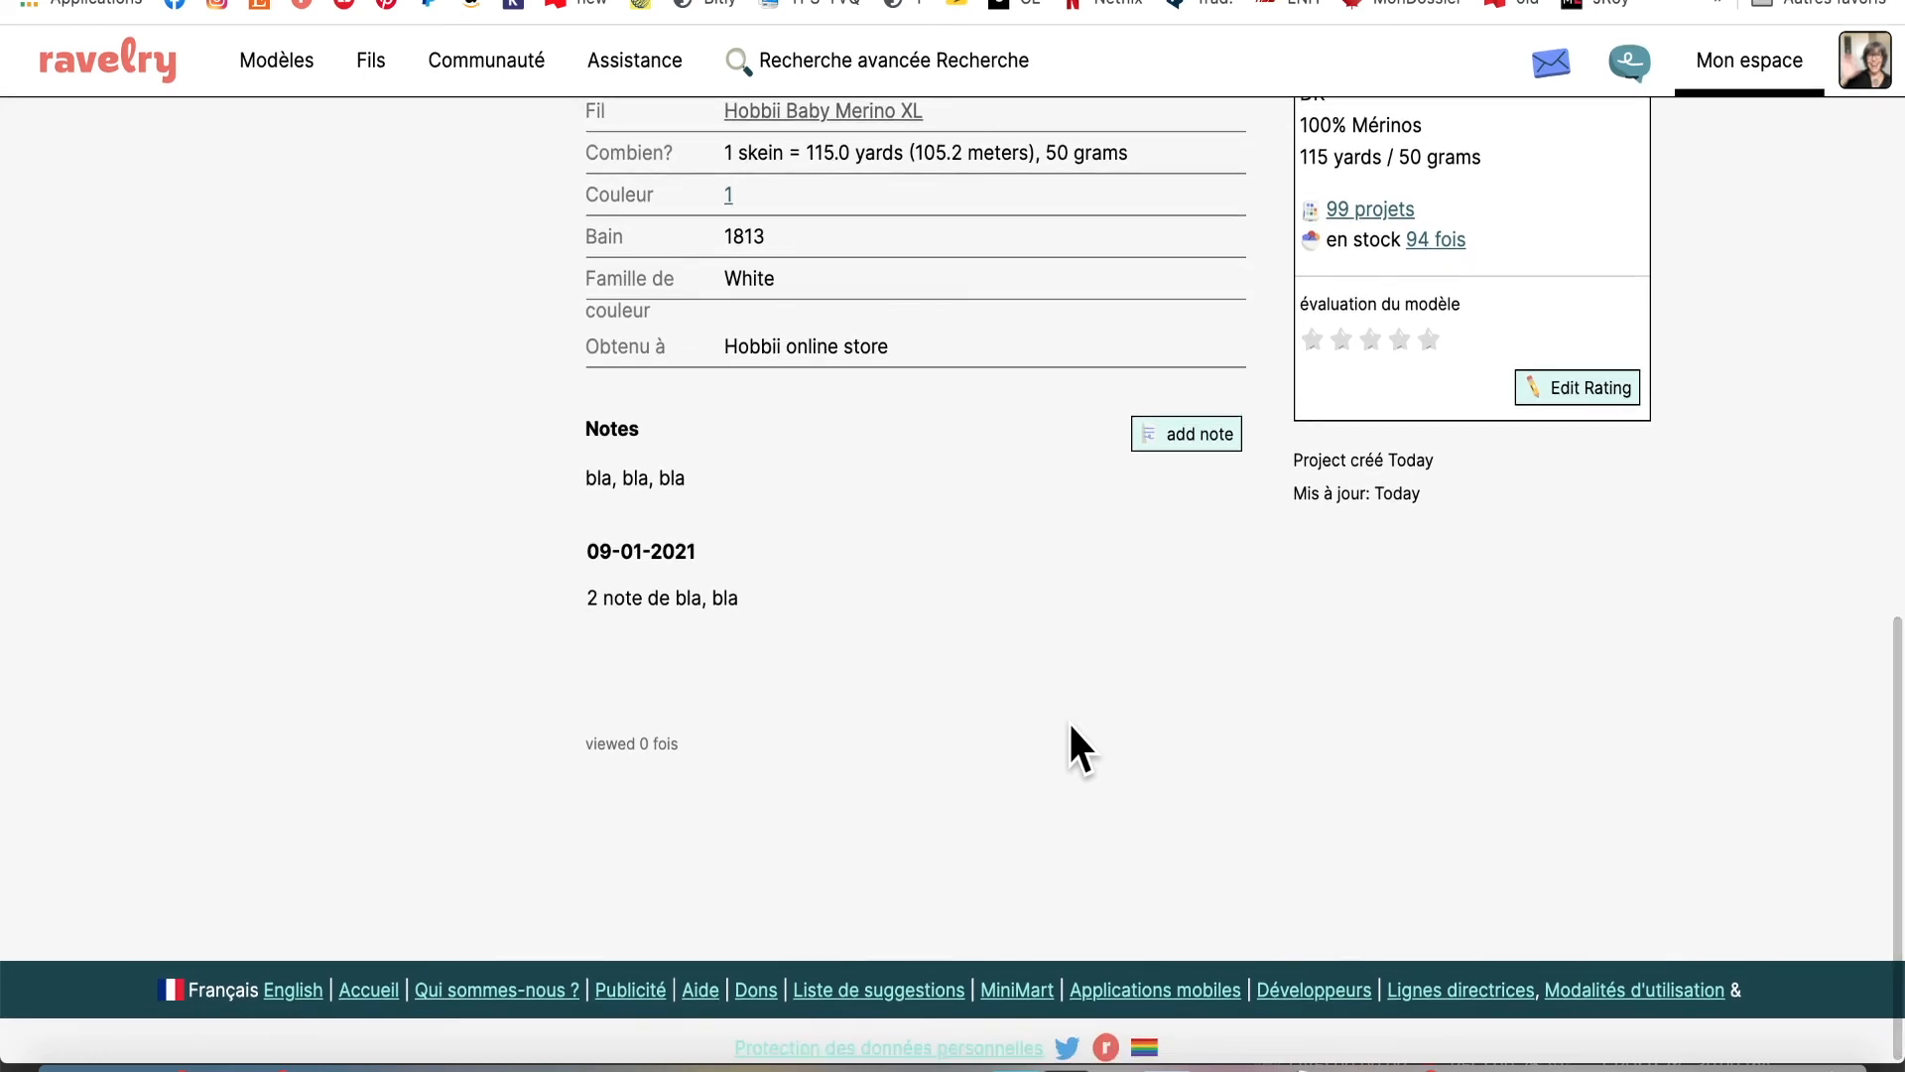
scroll(1069, 725, up, 1)
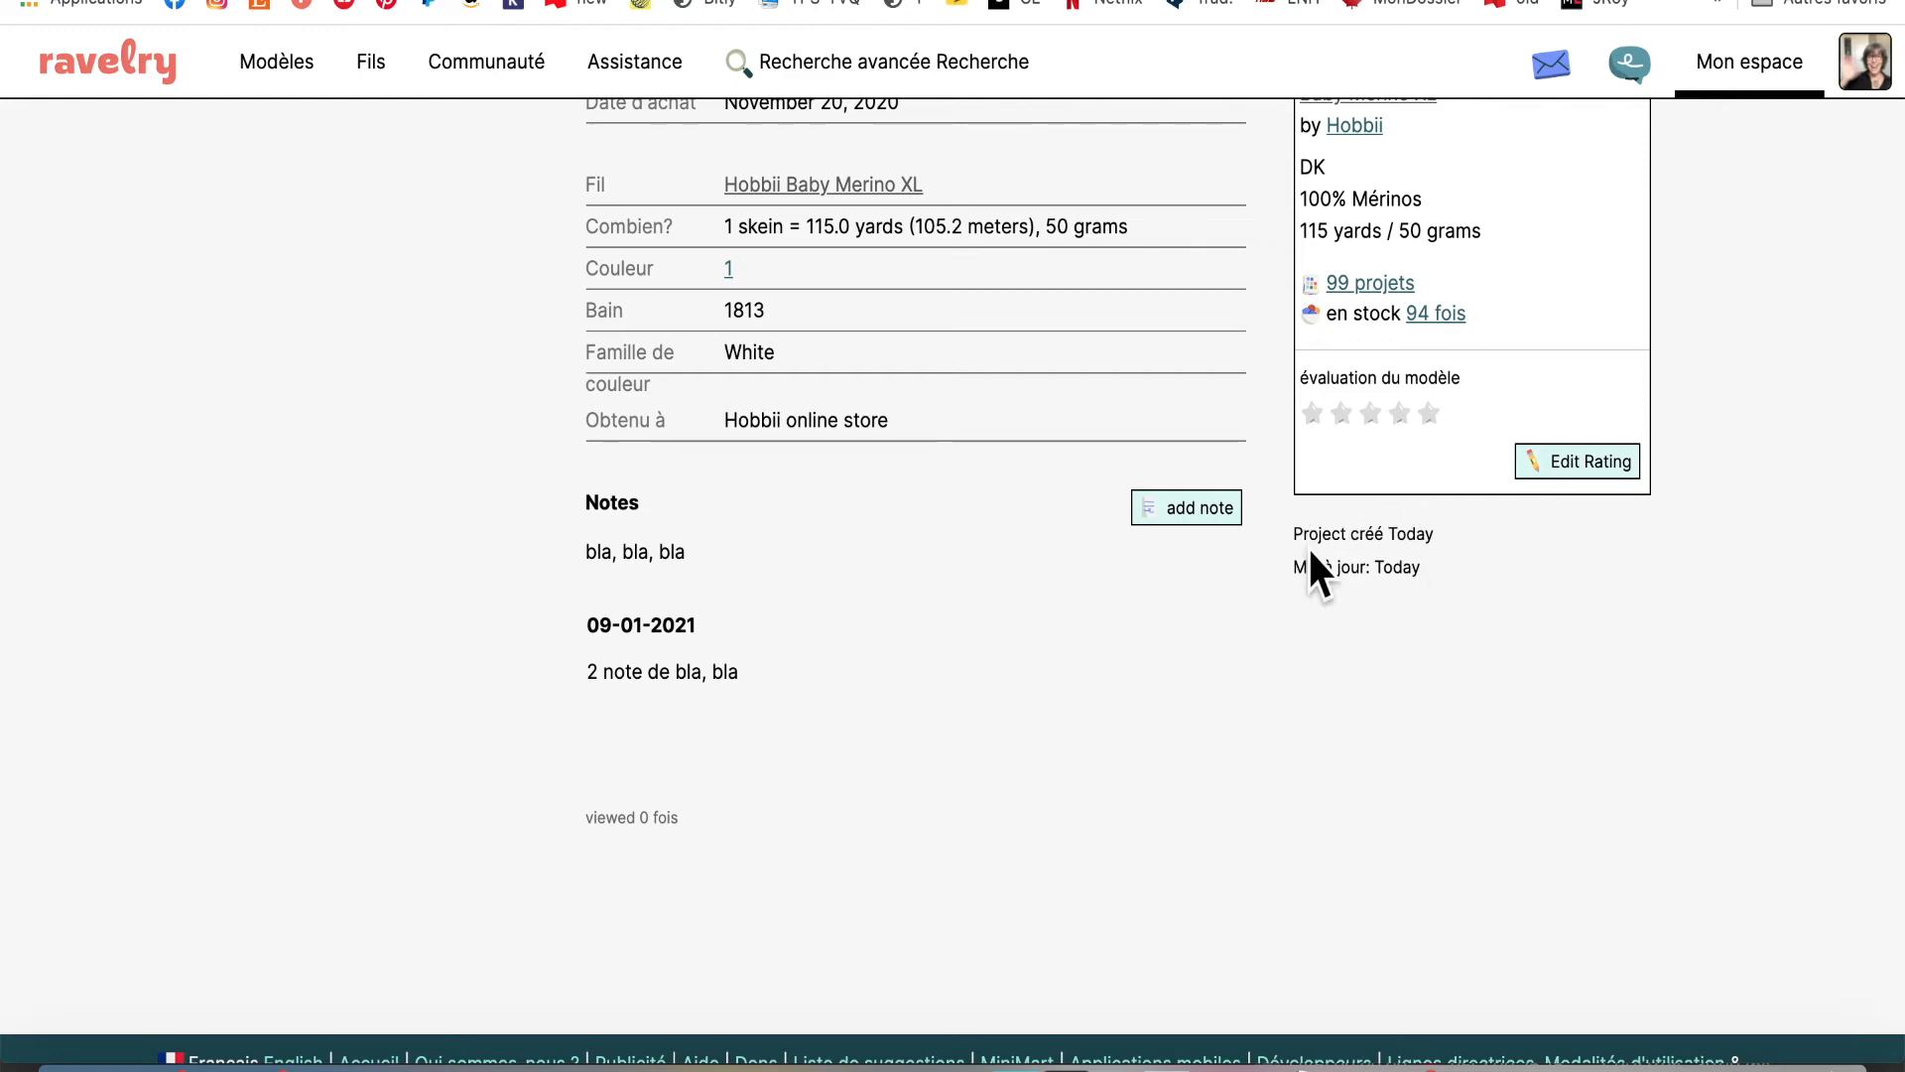
scroll(1415, 584, up, 10)
scroll(1413, 578, up, 4)
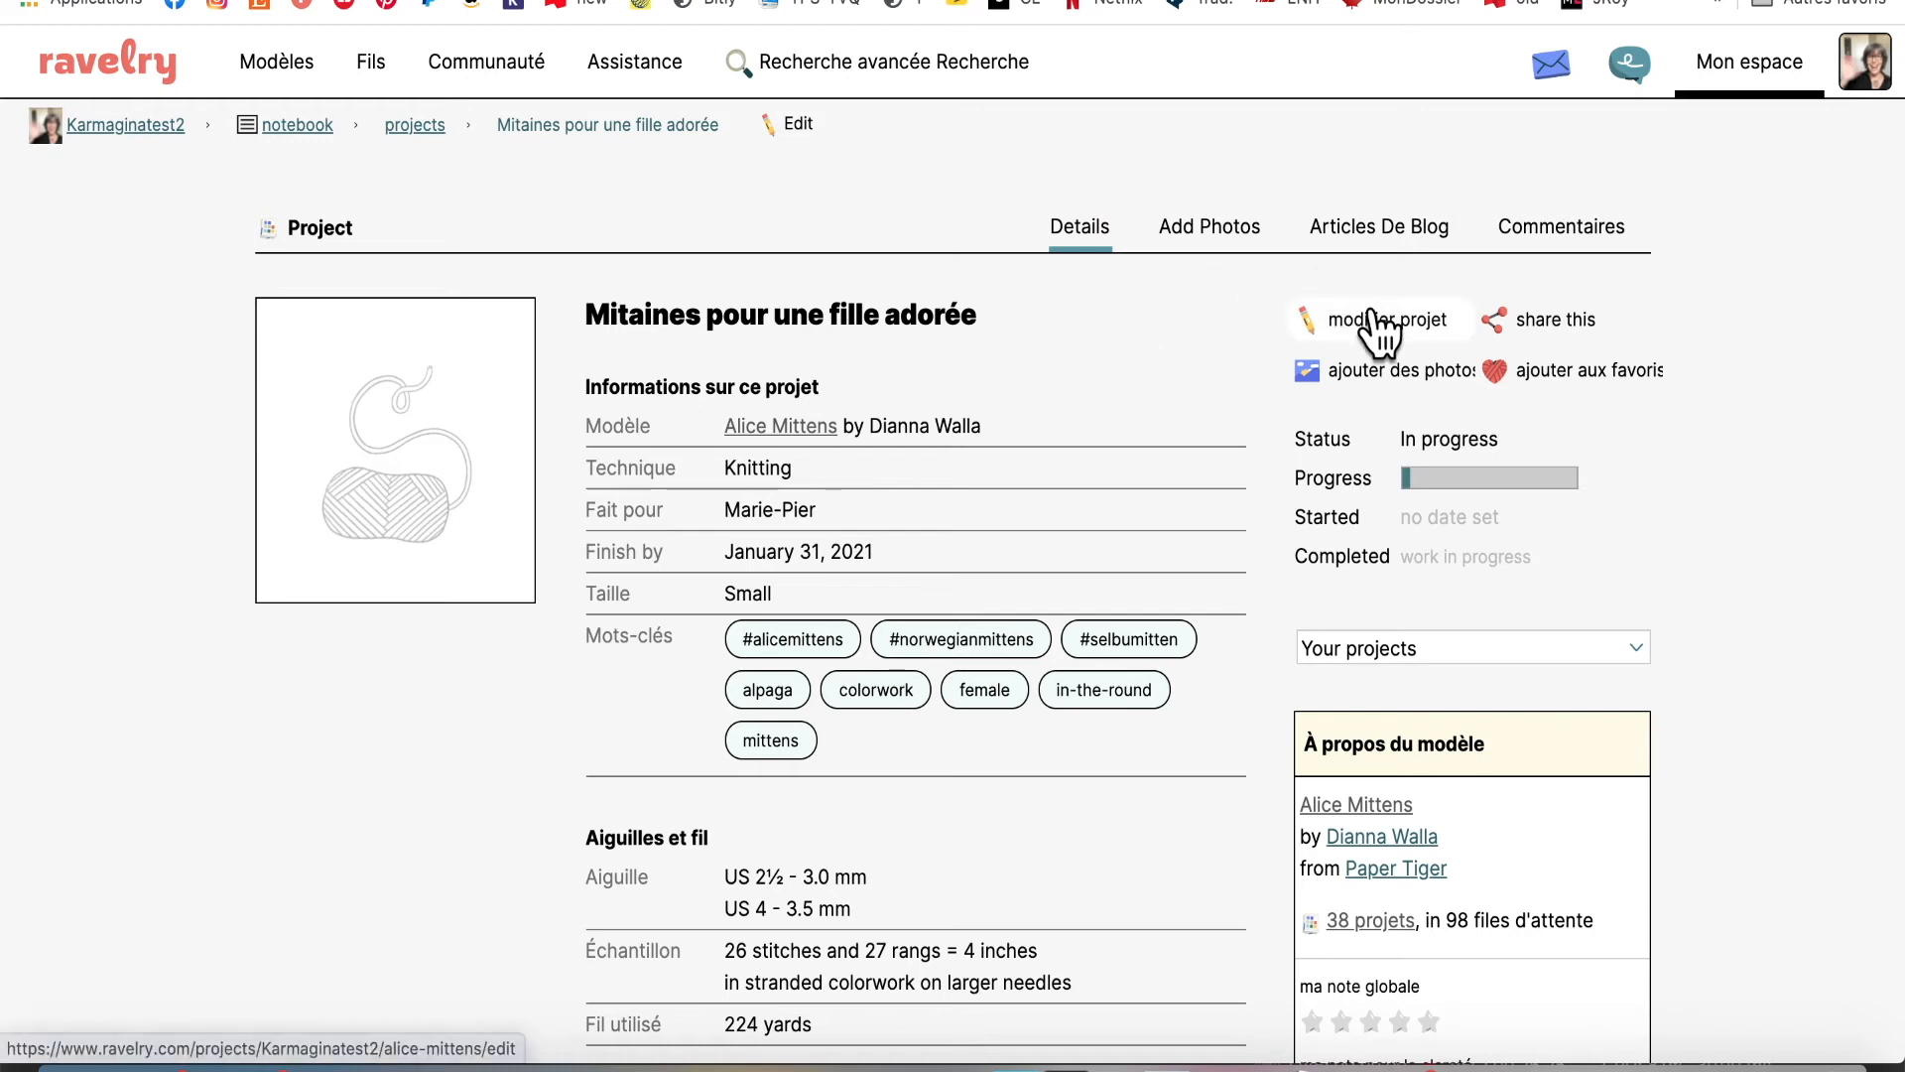
Review the project's sharing visibility levels without changing them, then open the photo upload window
click(1586, 328)
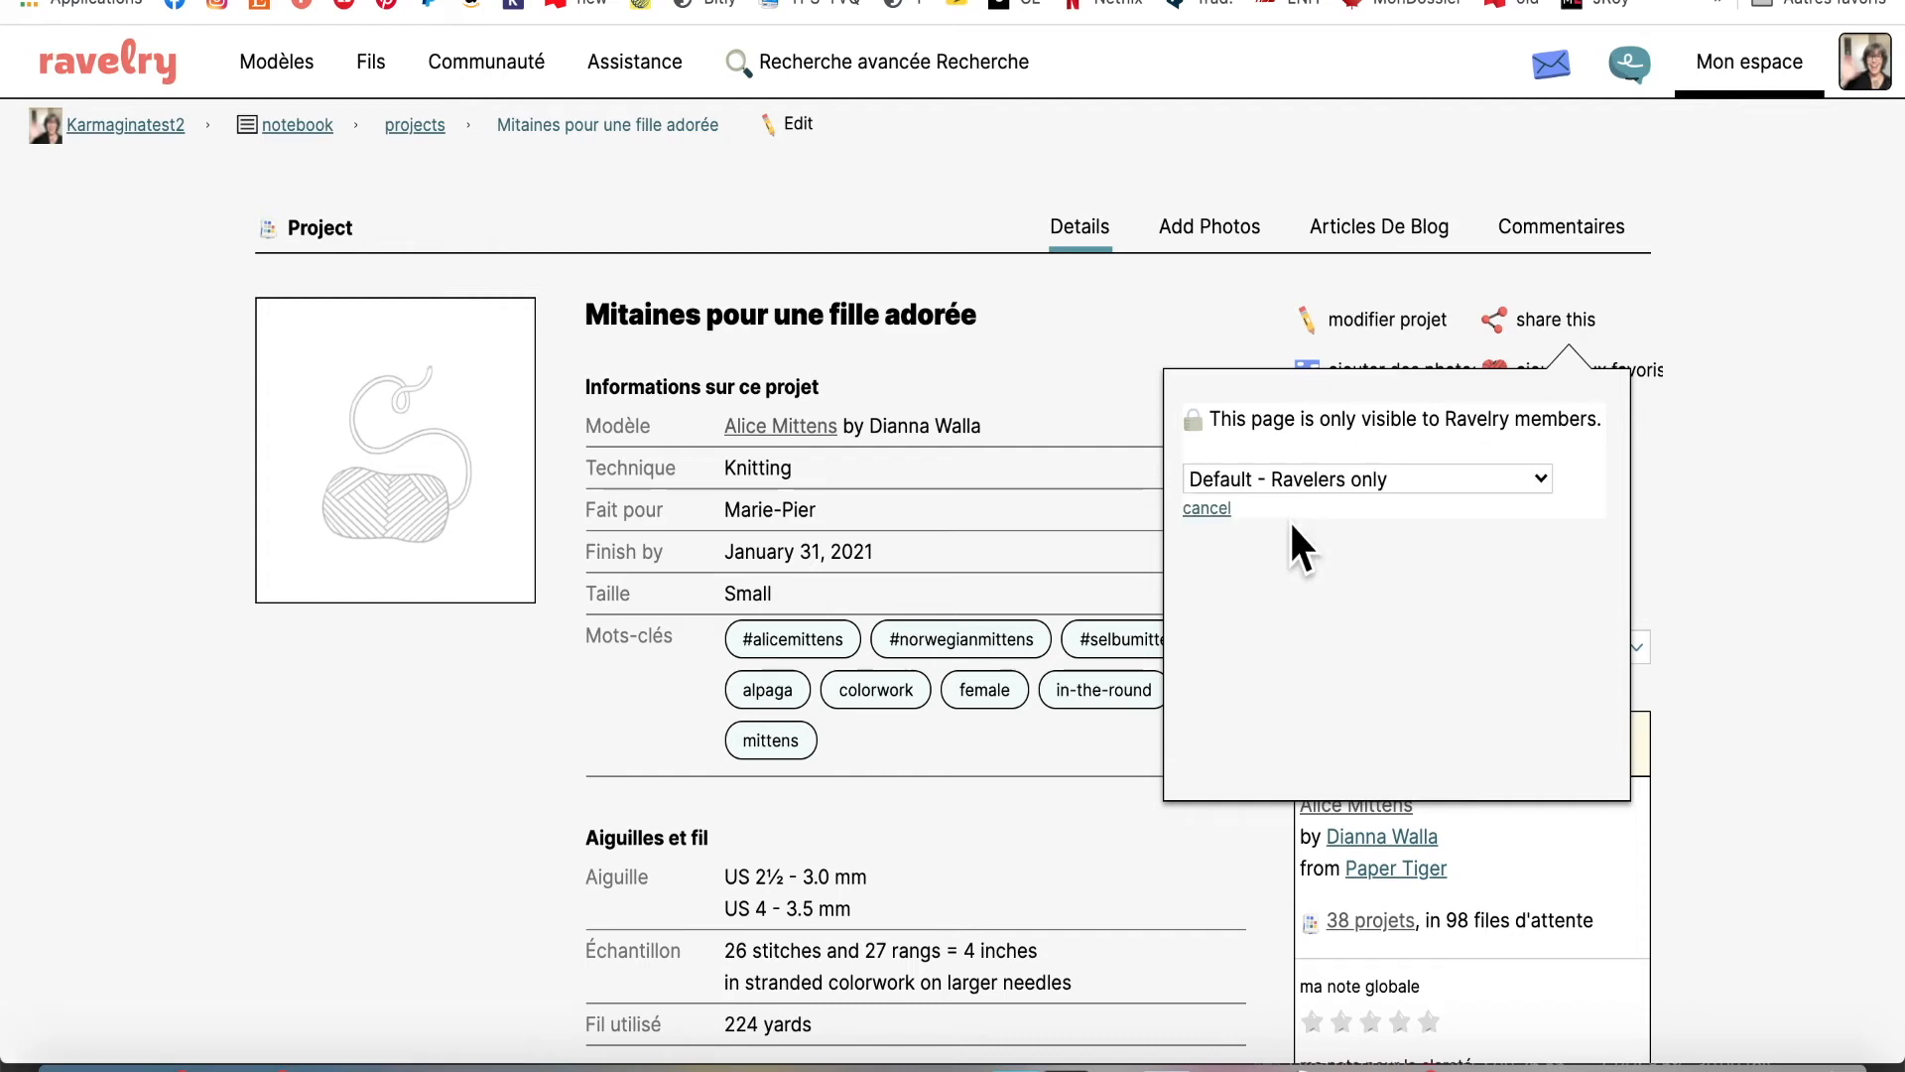
click(1544, 496)
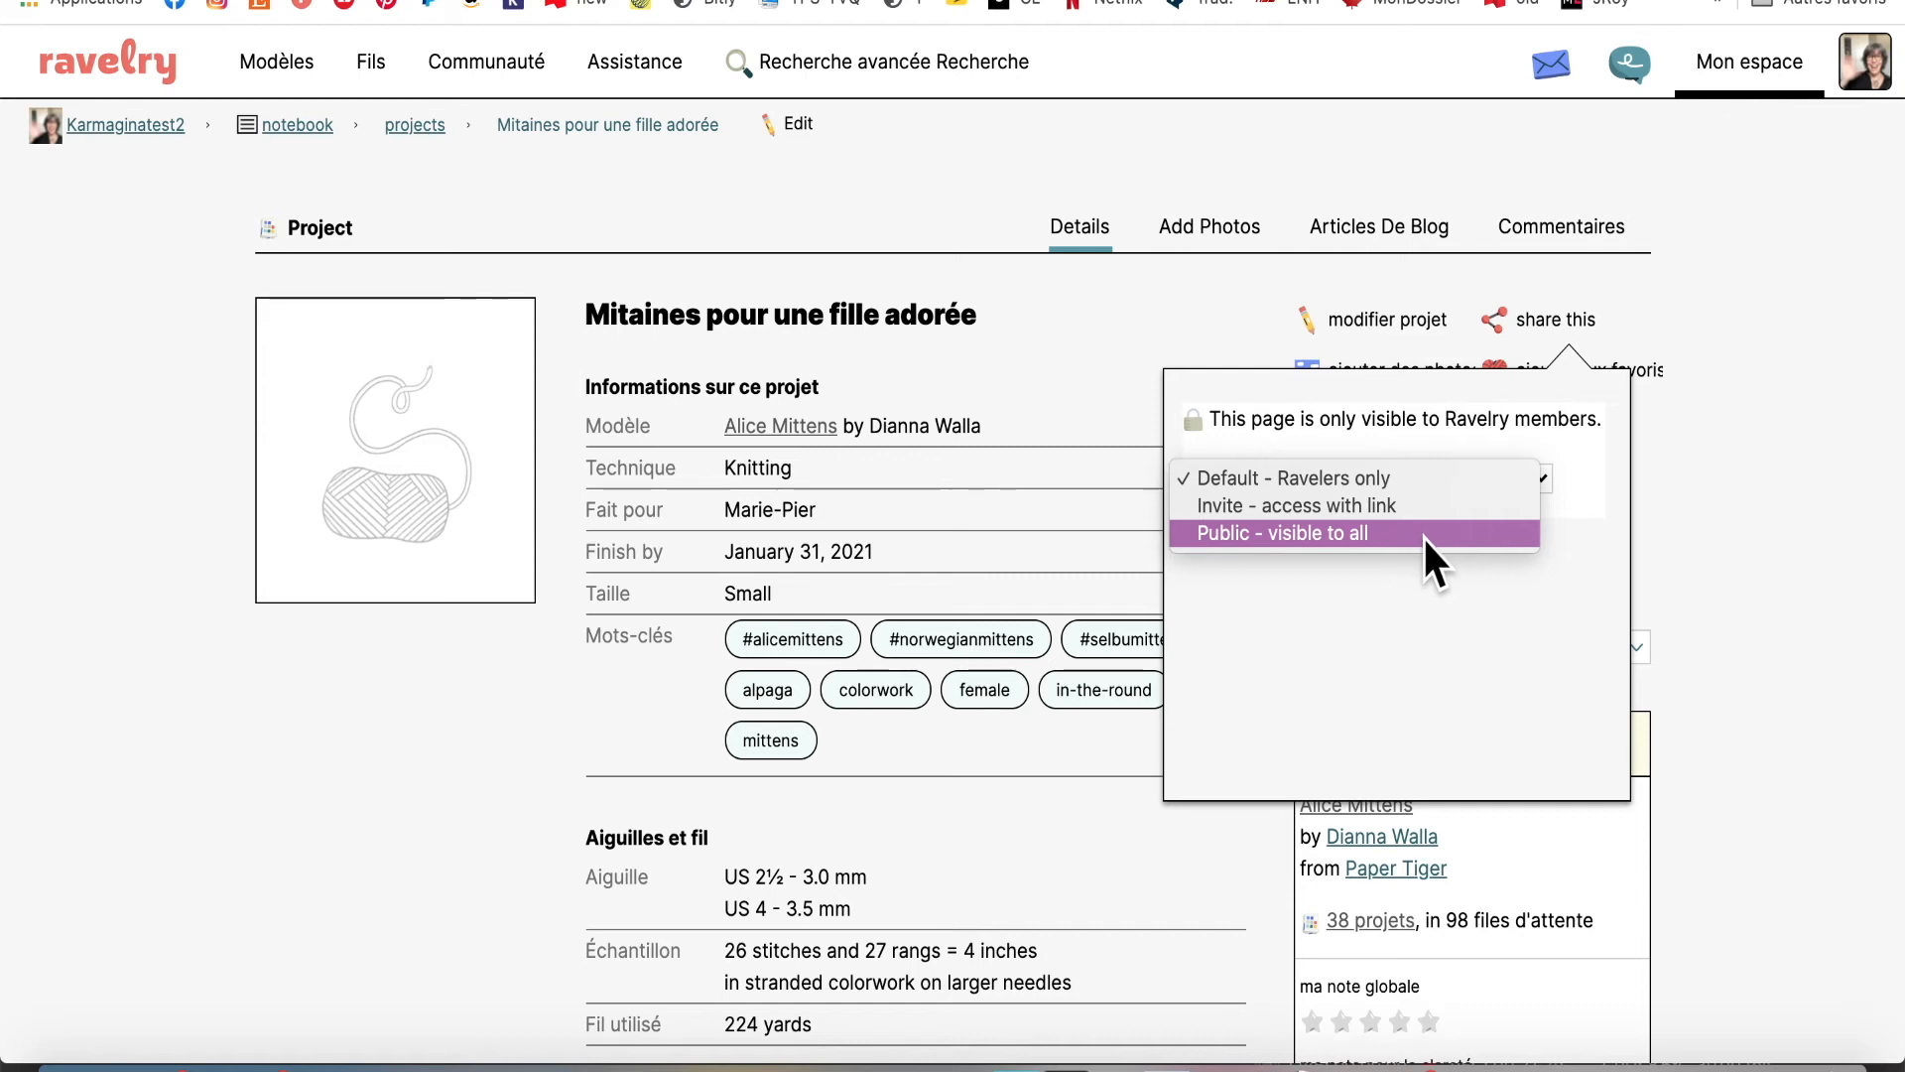
click(1526, 613)
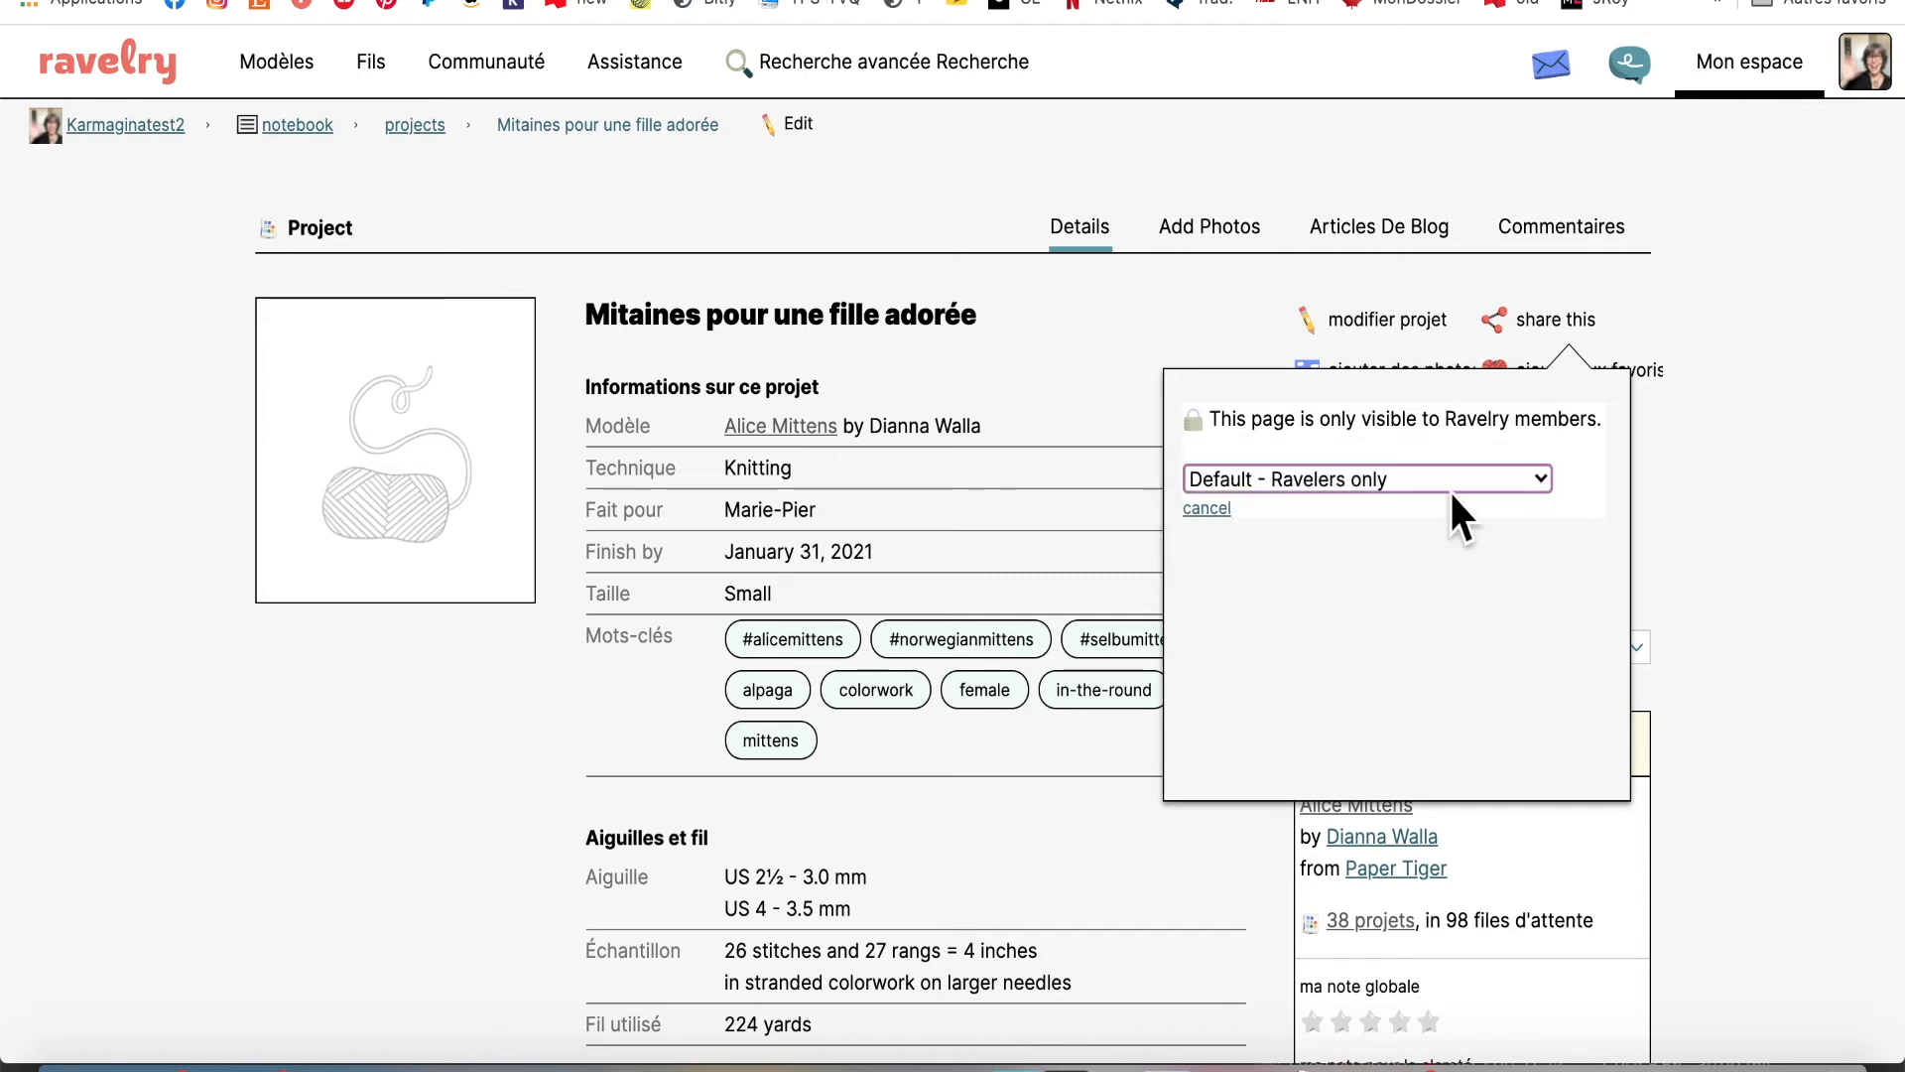
click(1202, 510)
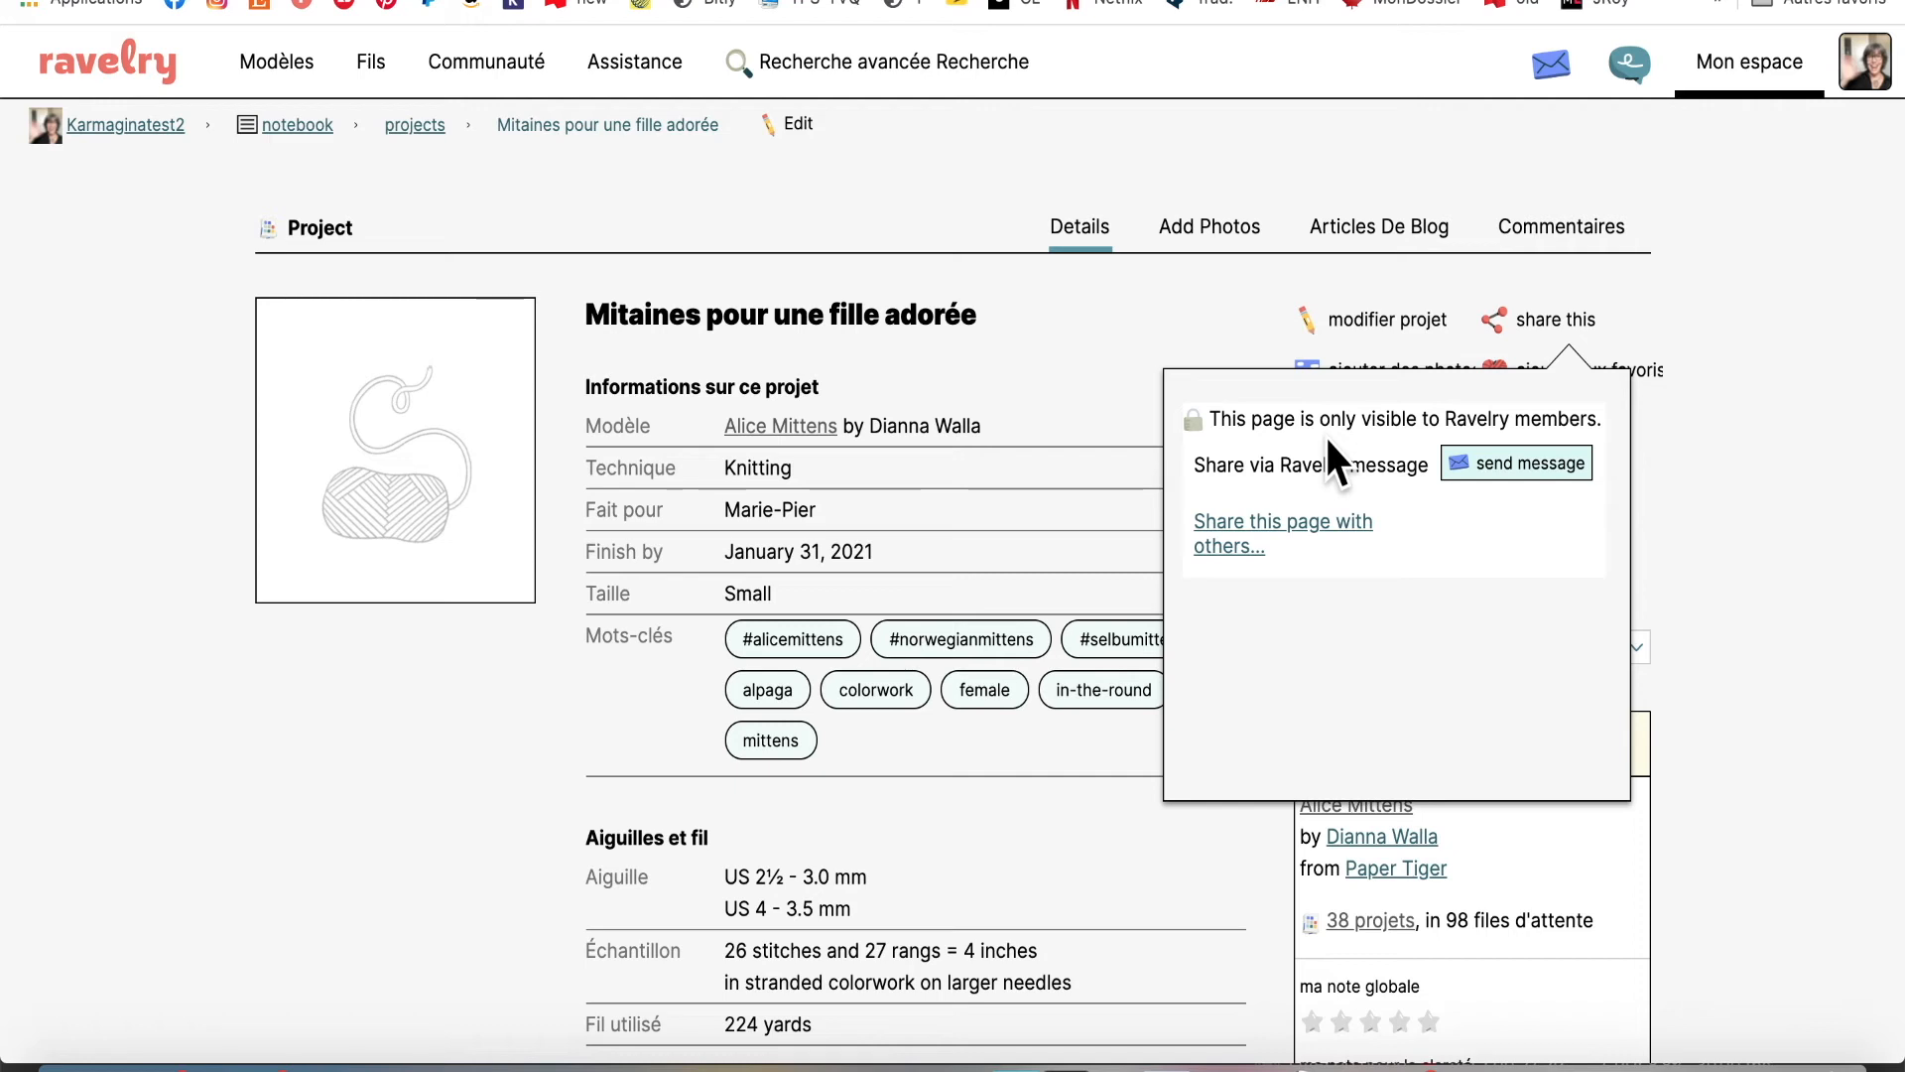
click(1767, 300)
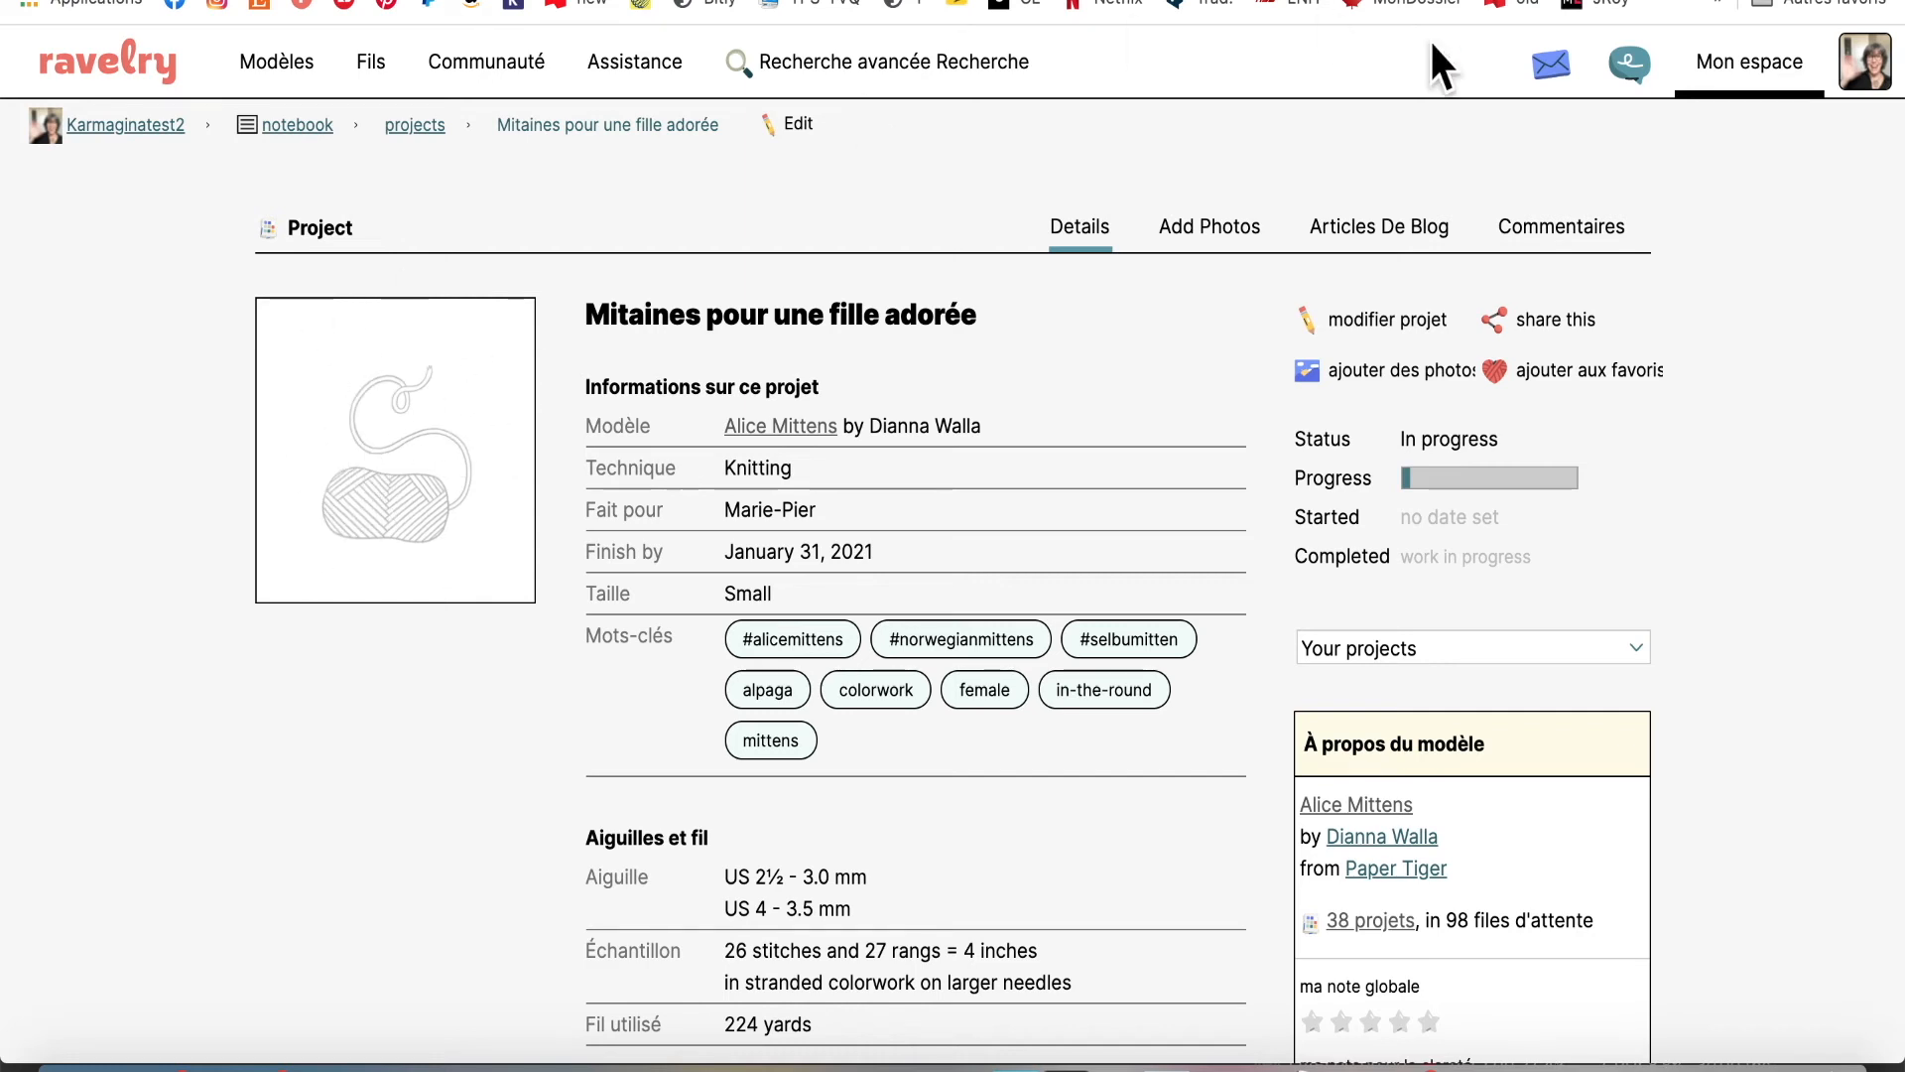
click(1370, 369)
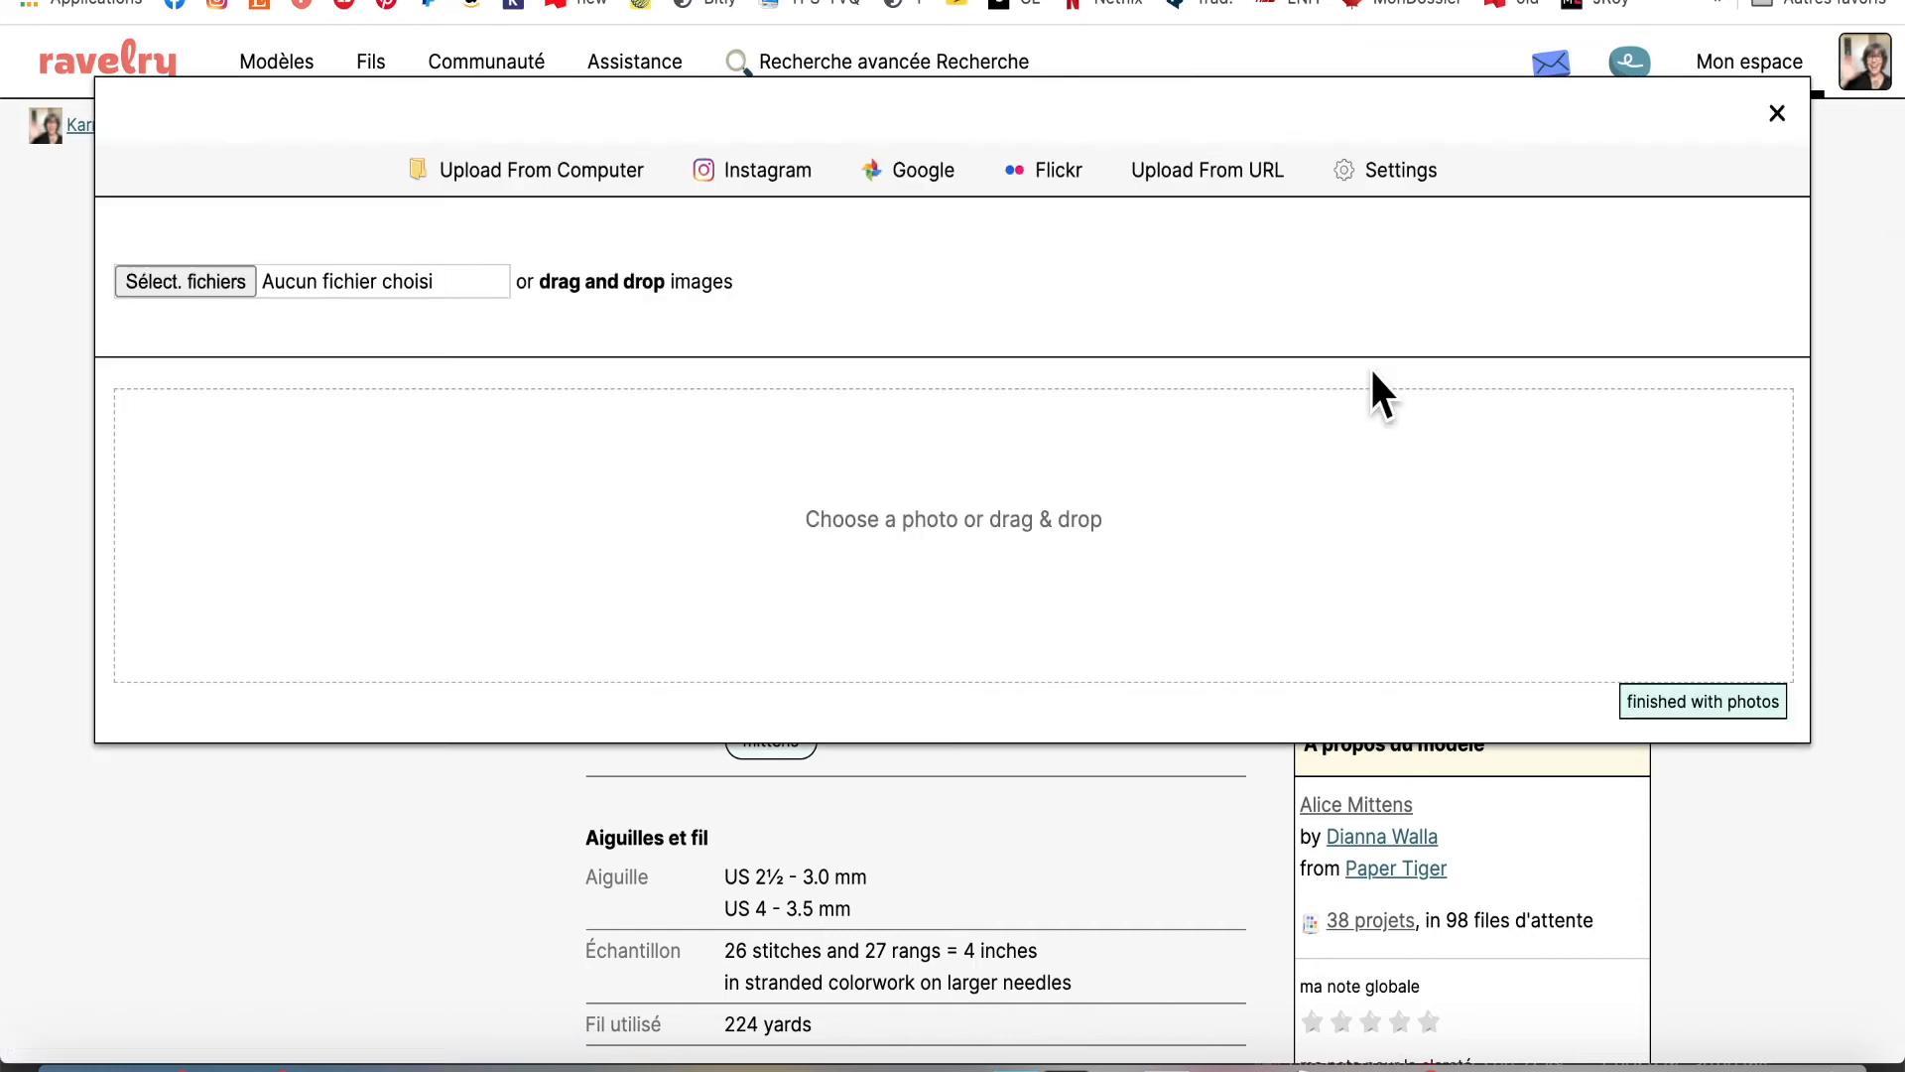
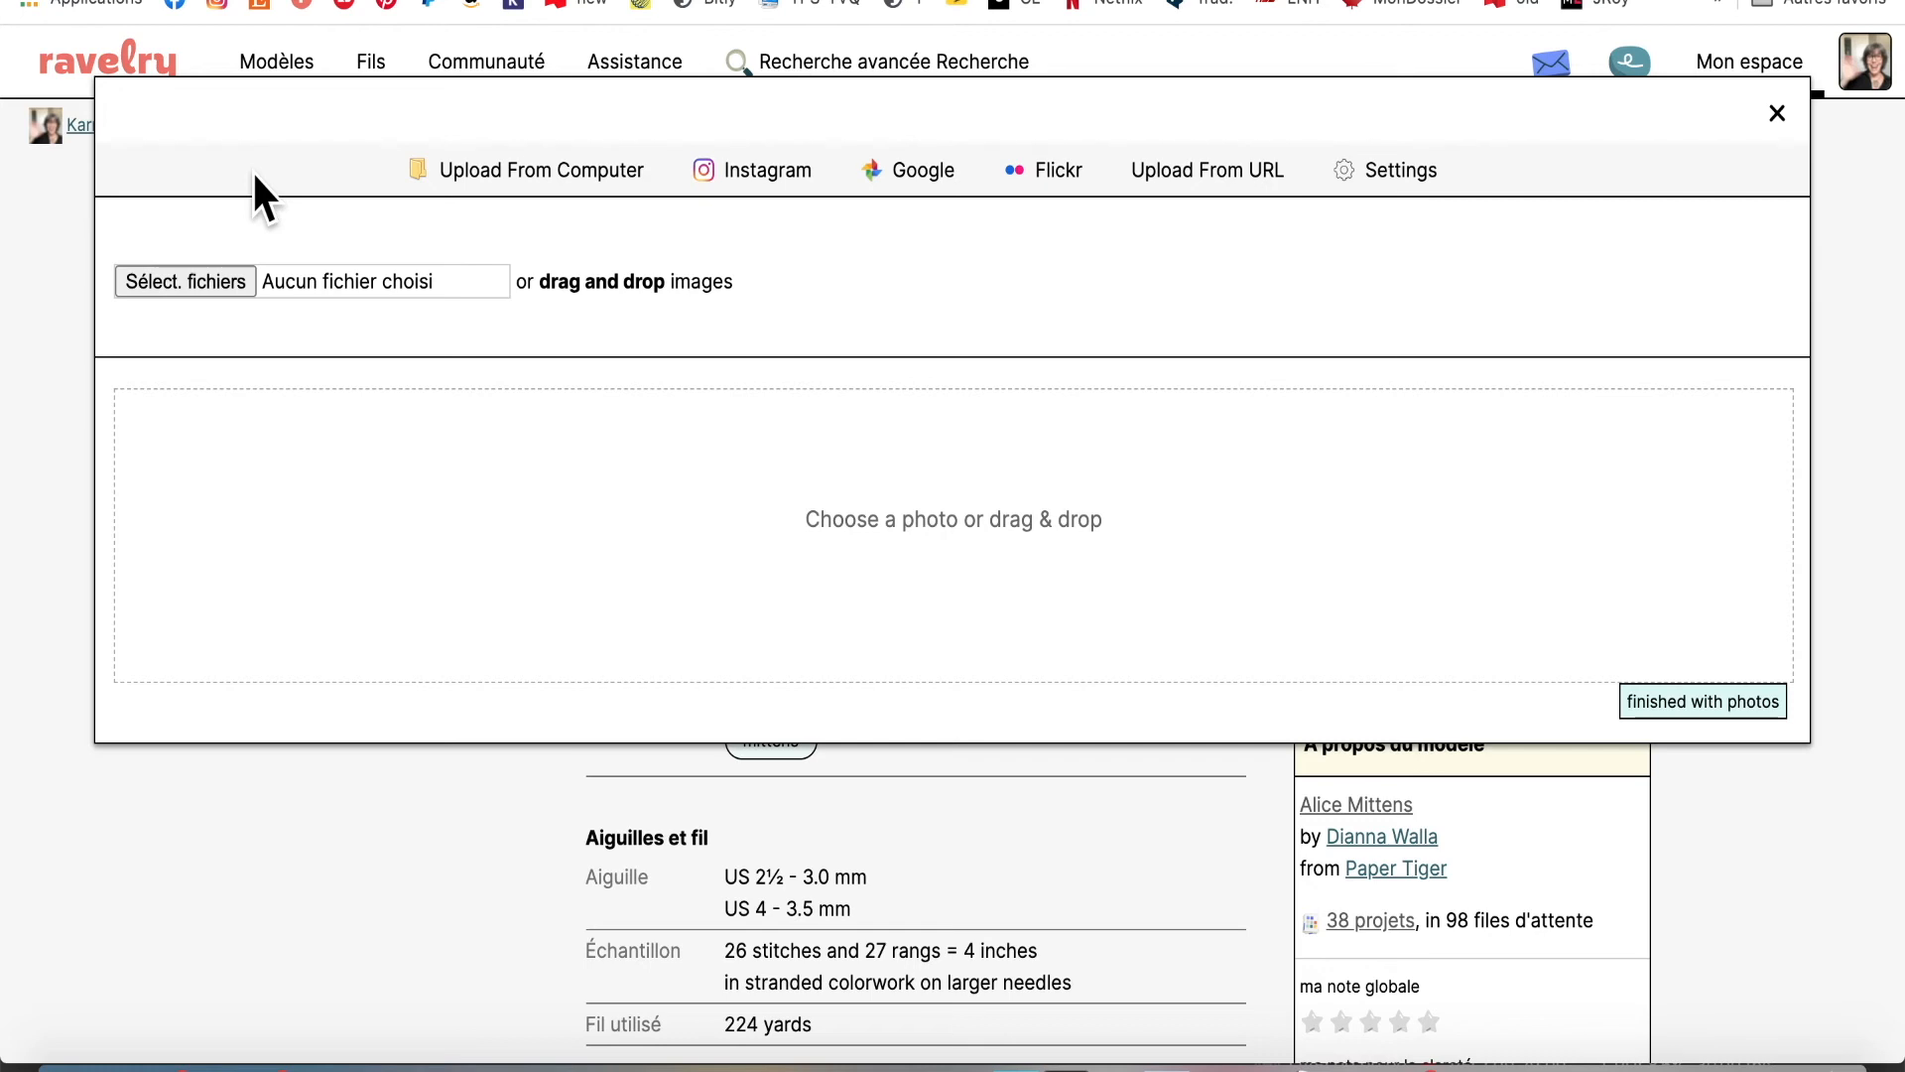
Choose IMG_4541.jpeg from the Tutos Ravelry folder as the photo to upload
click(159, 287)
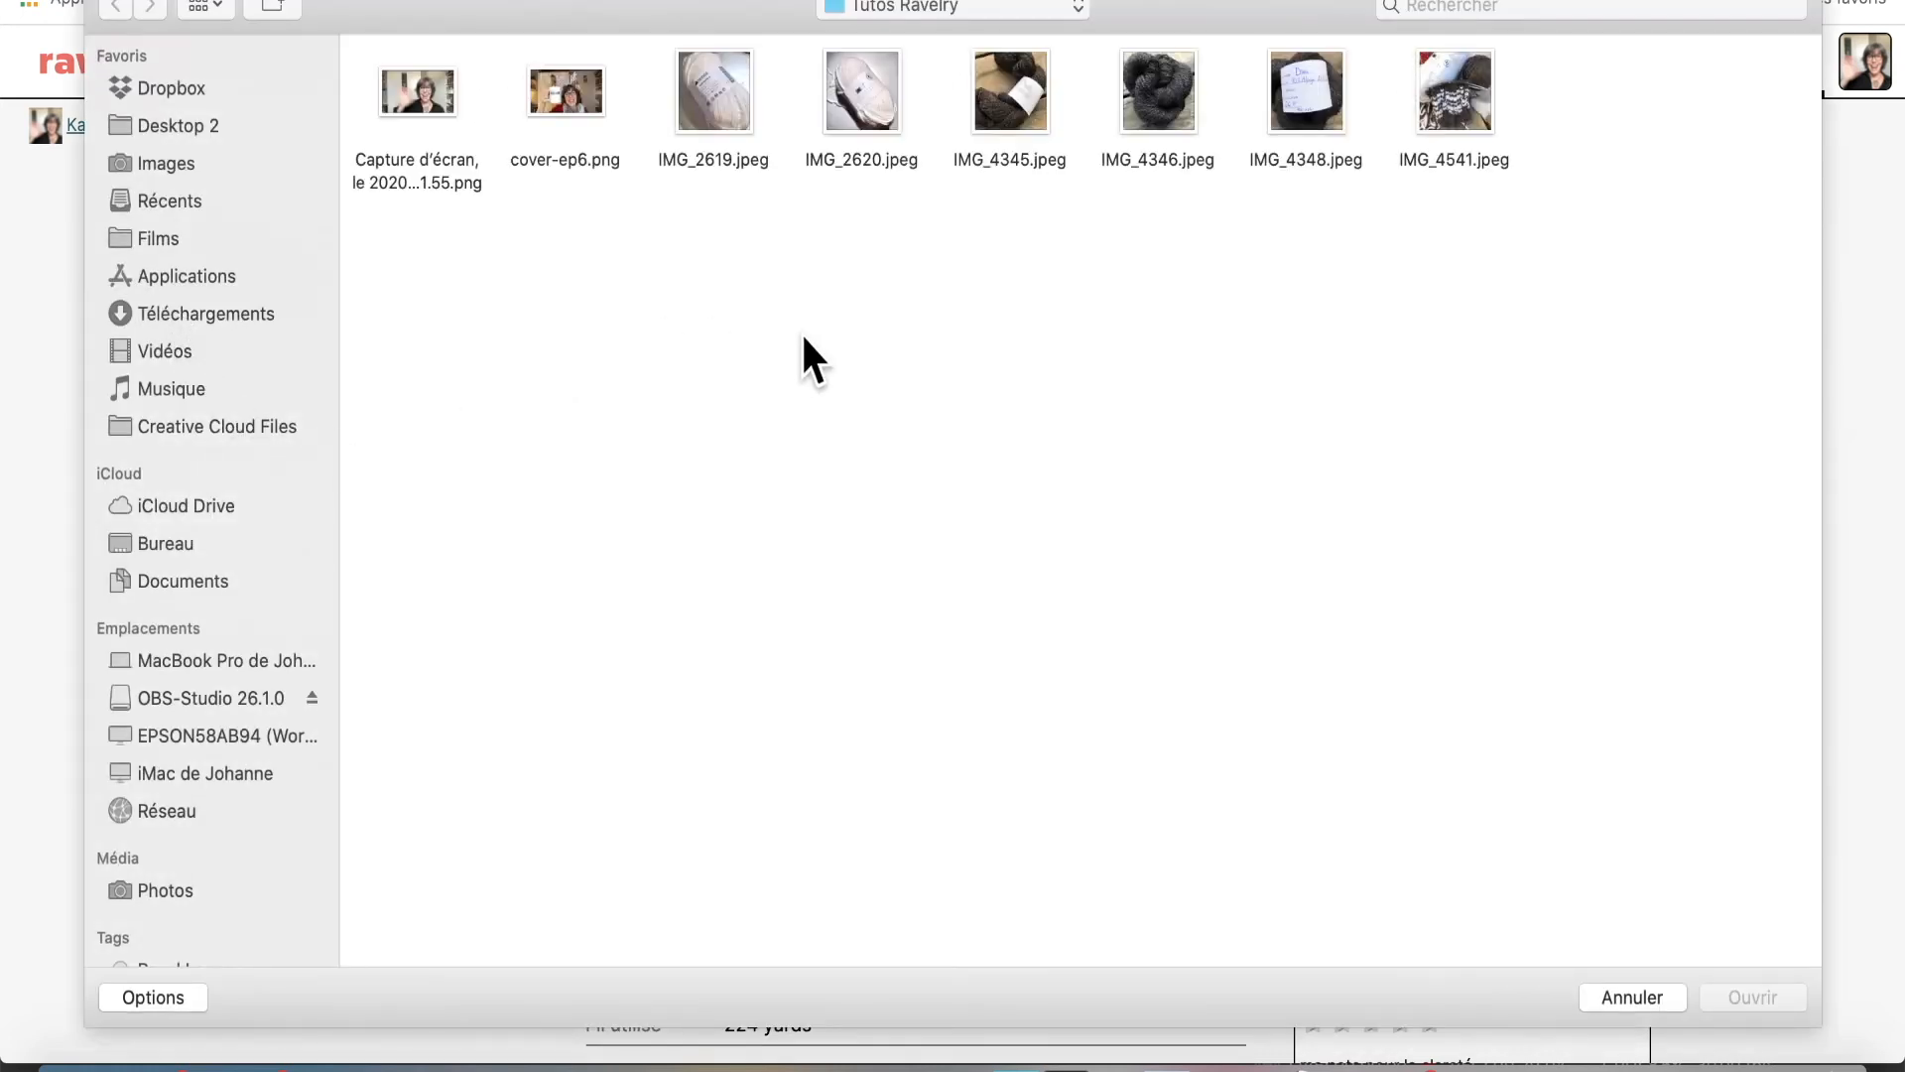
click(1454, 83)
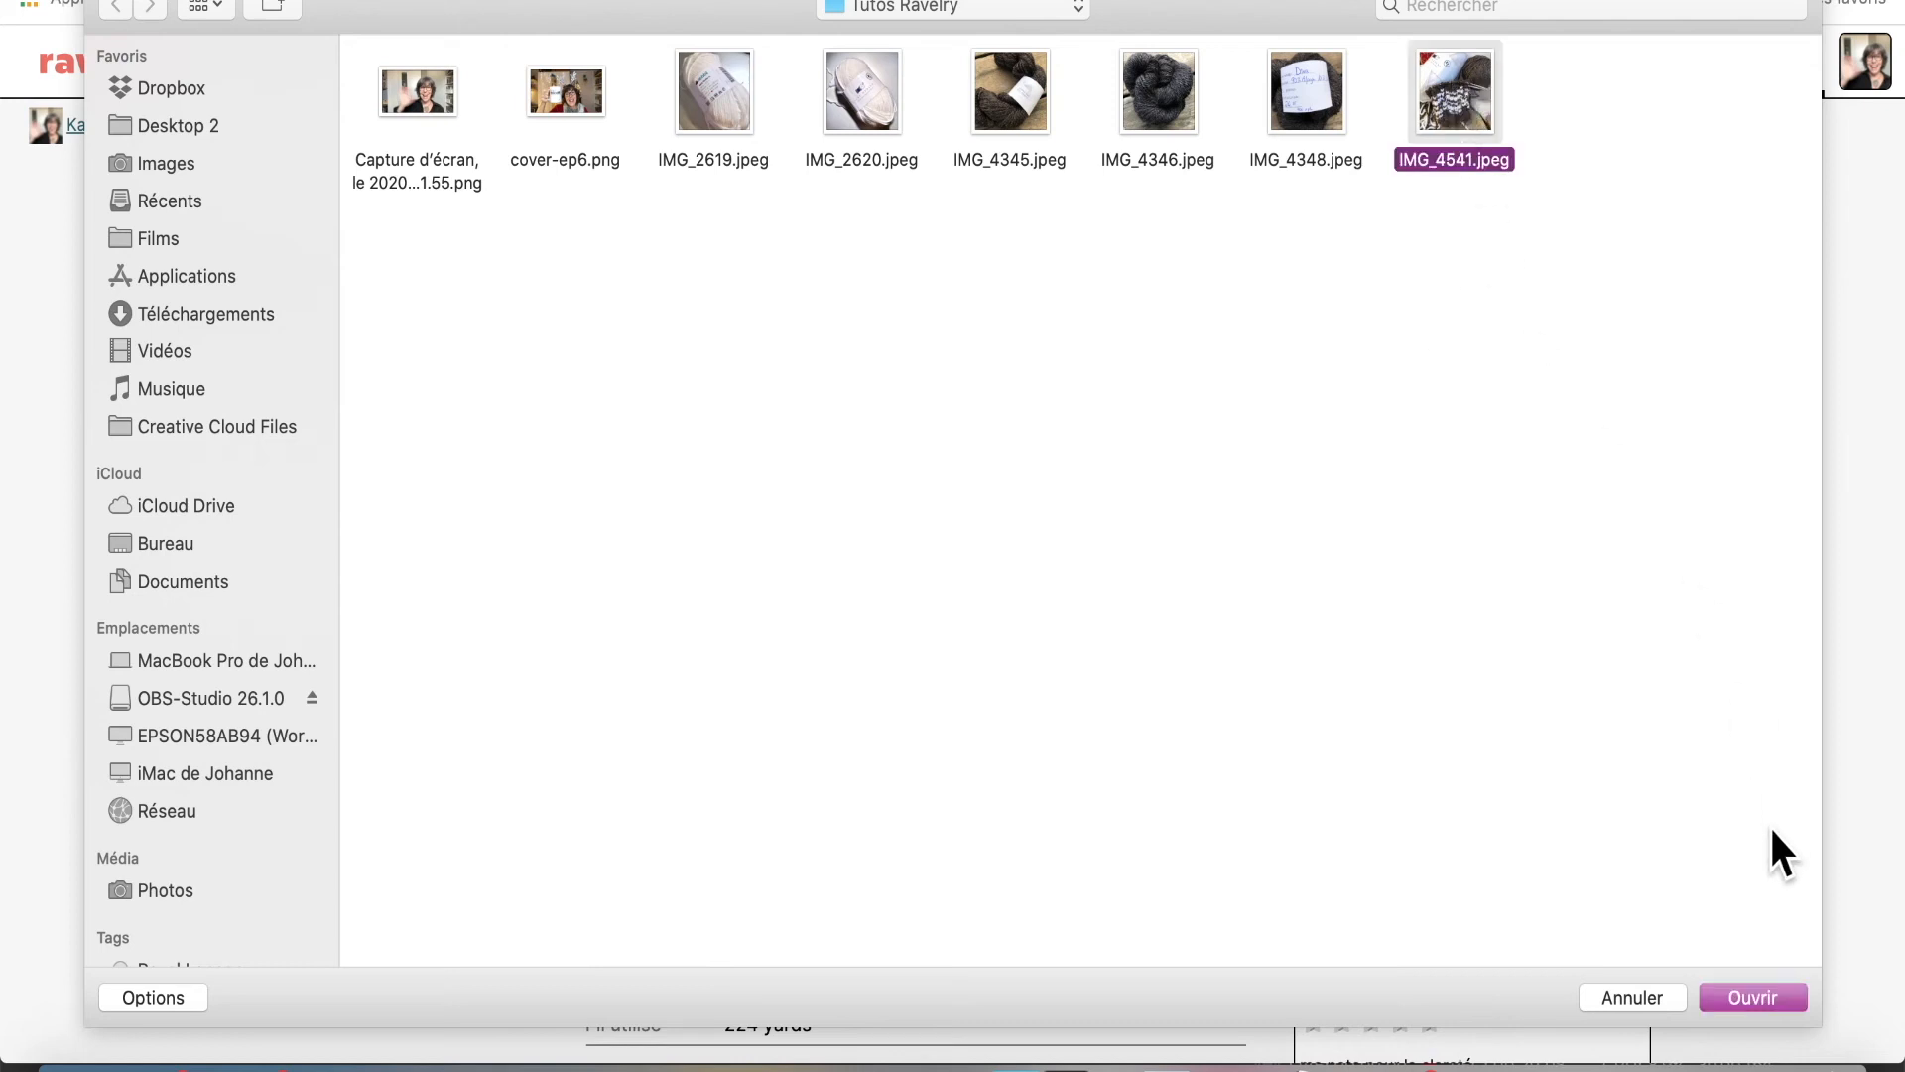
click(1754, 994)
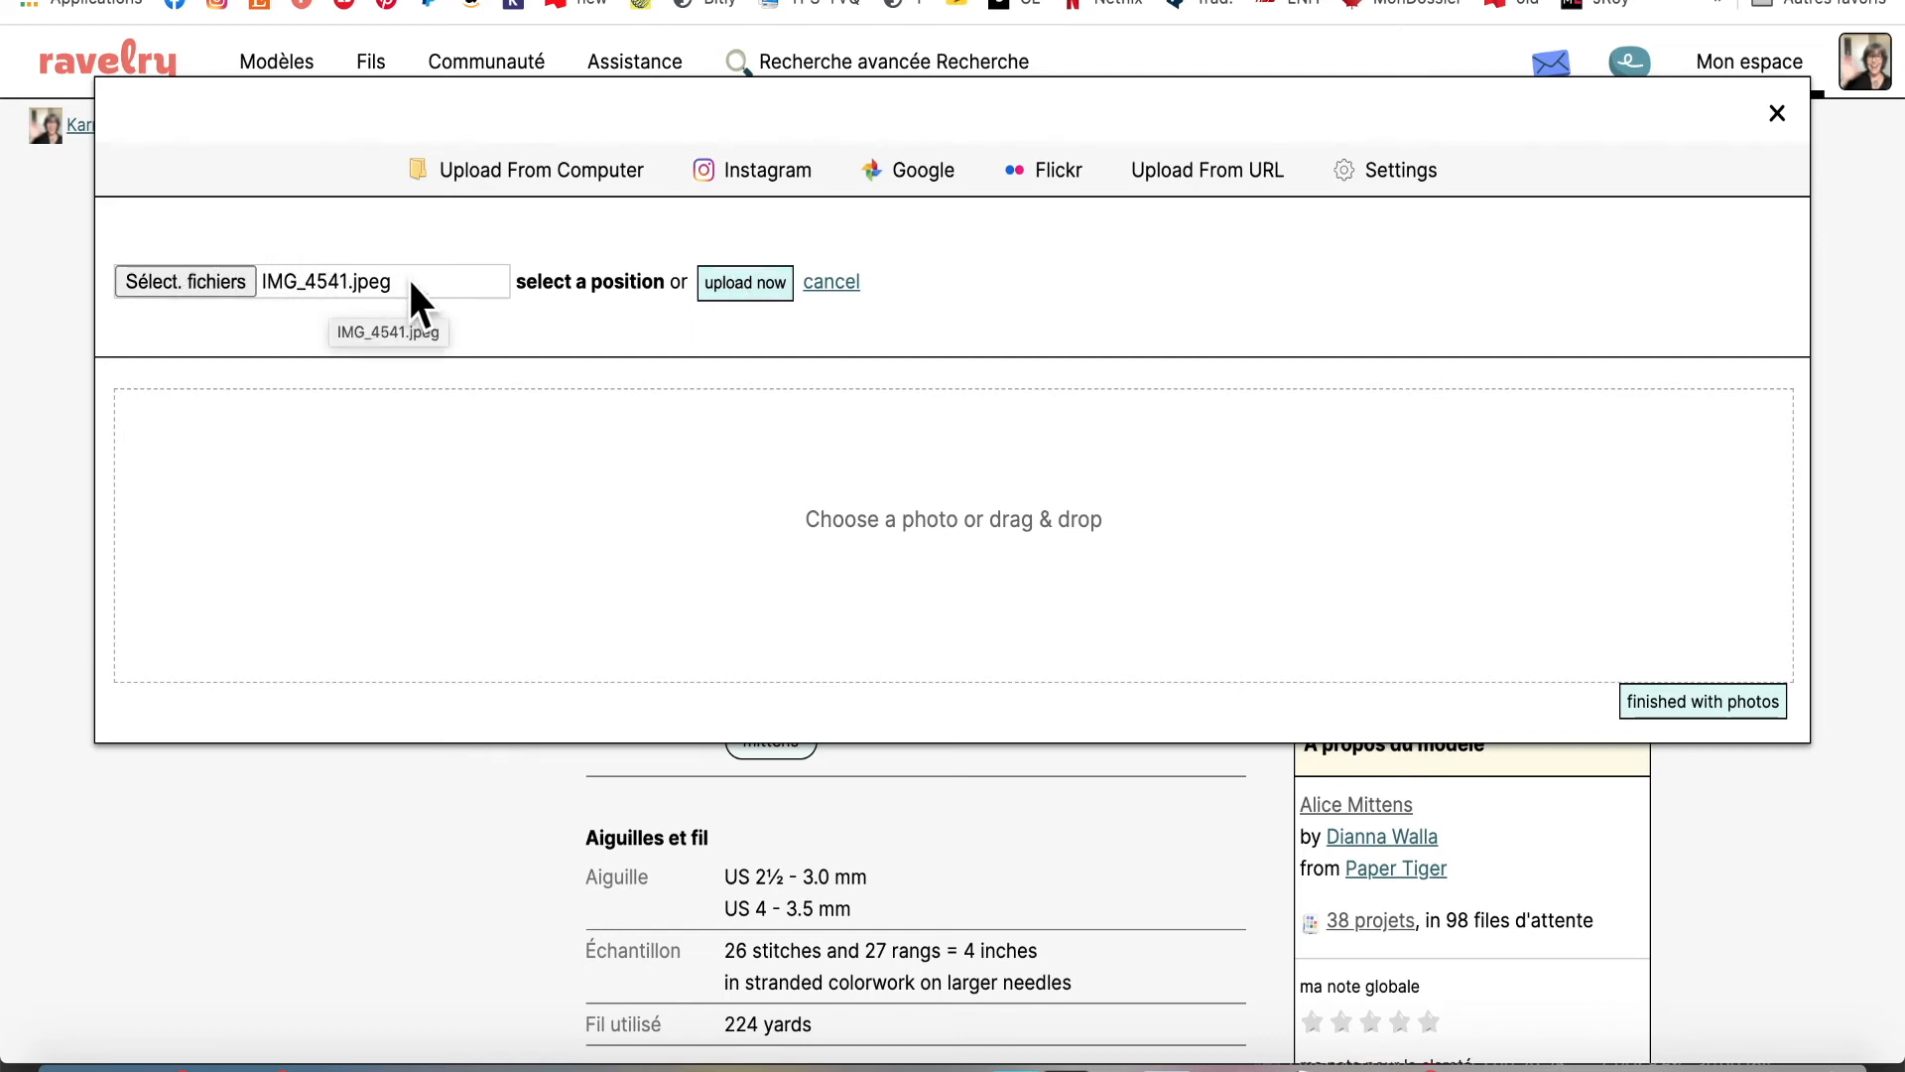
Upload IMG_4541.jpeg, opening and cancelling the crop and caption editors without changes
click(759, 288)
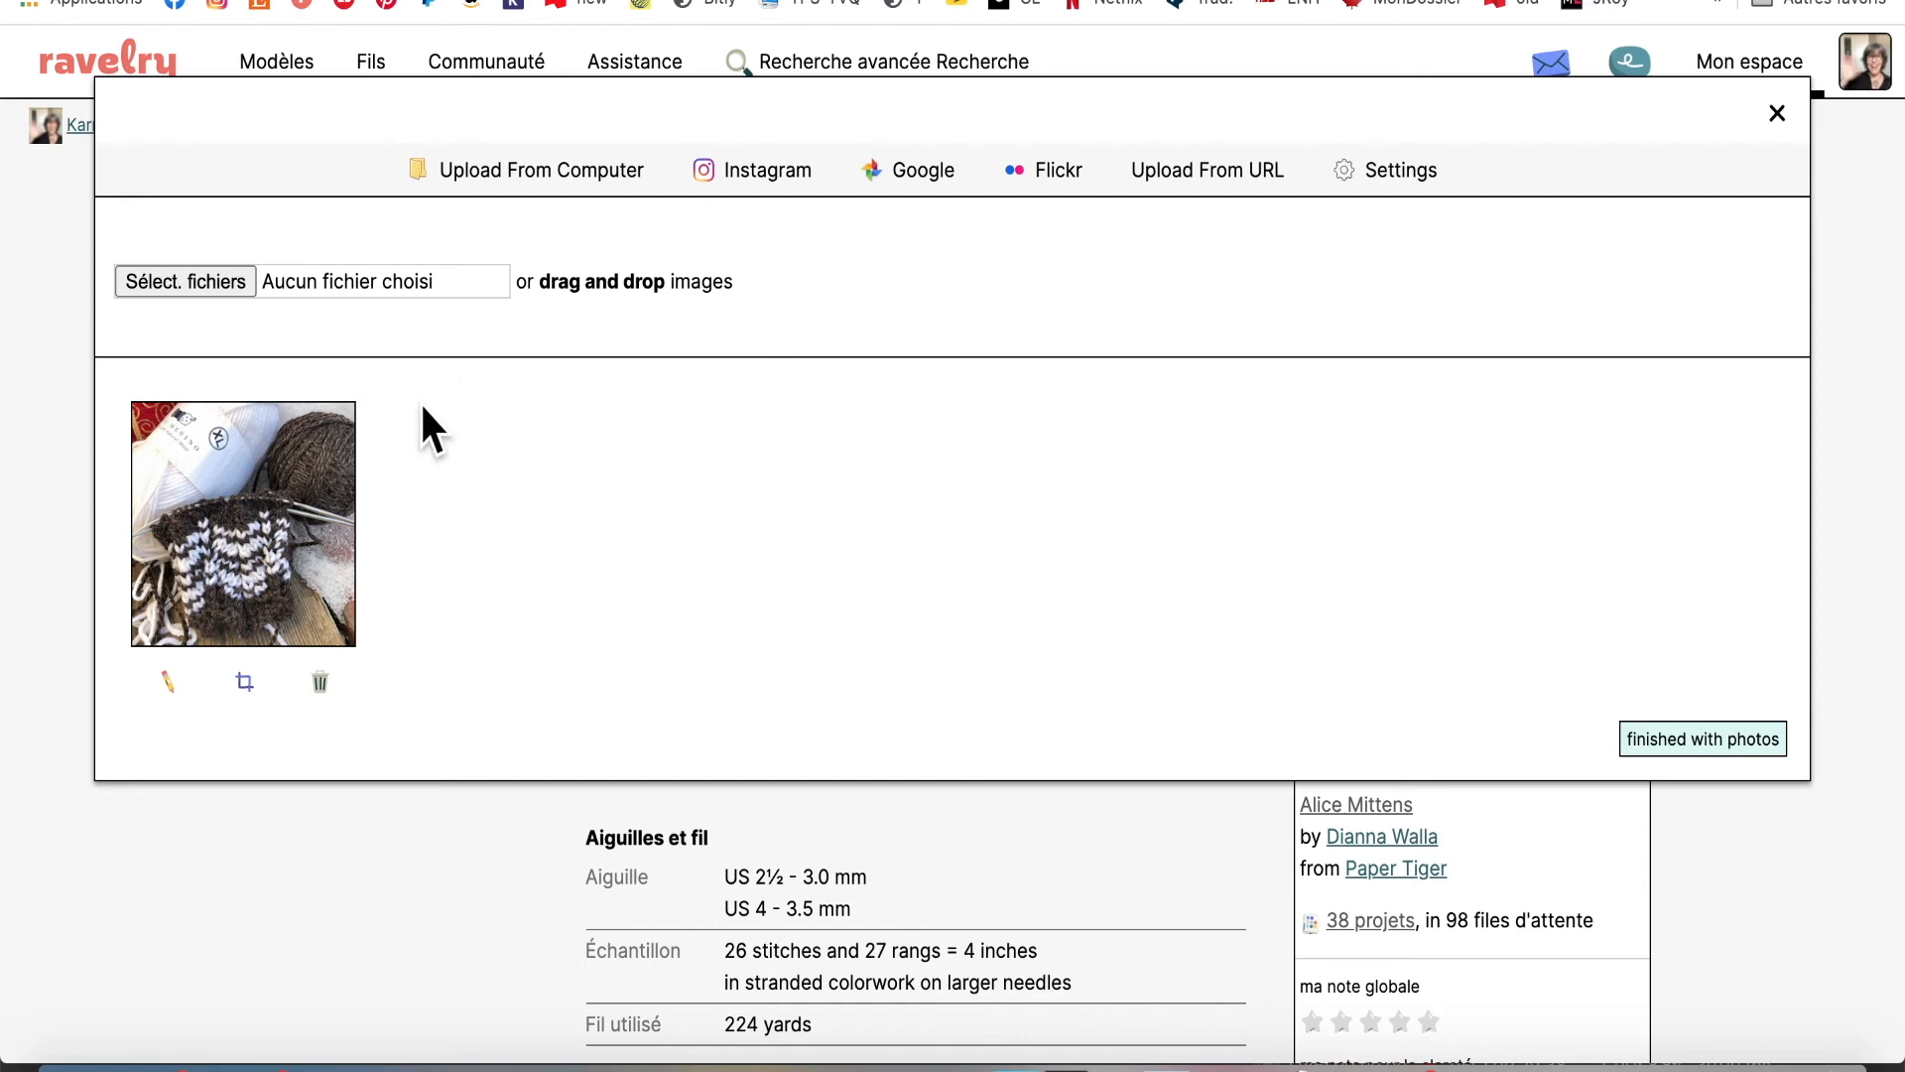
click(244, 684)
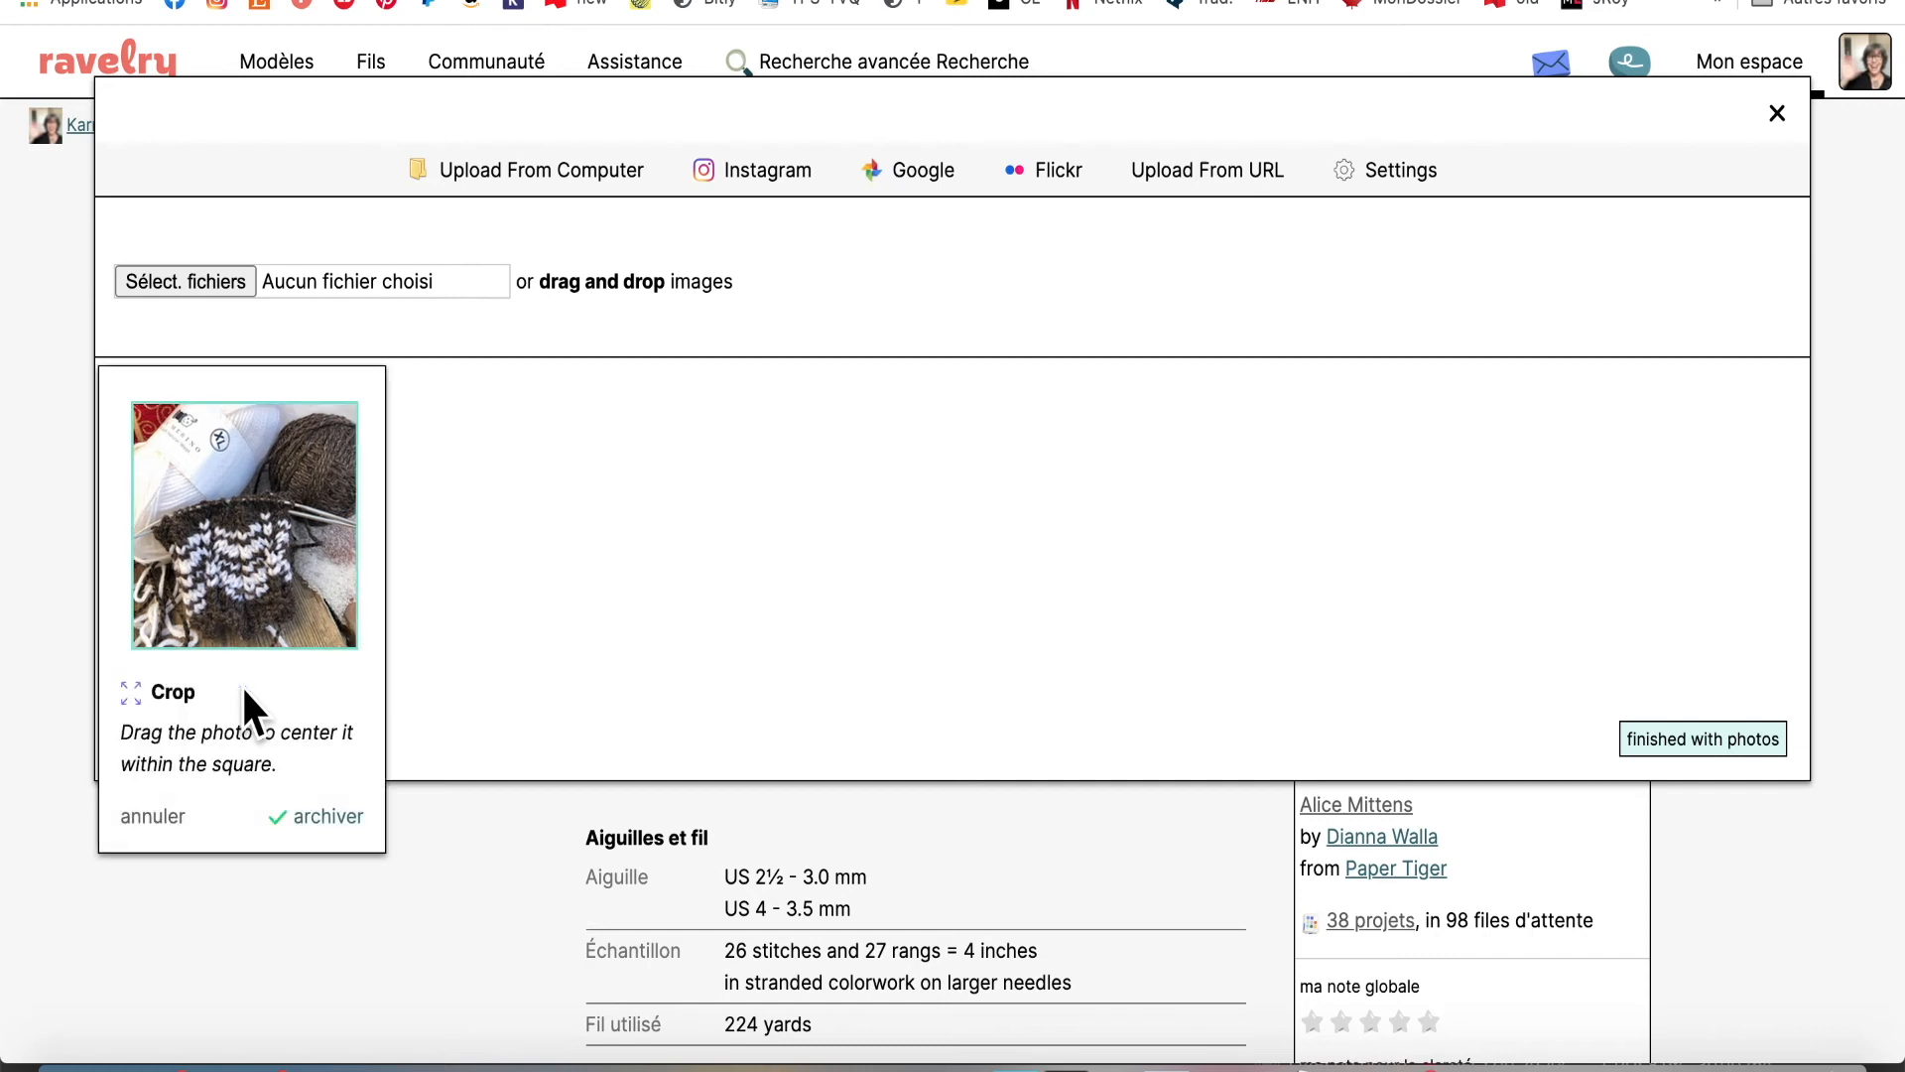
click(153, 815)
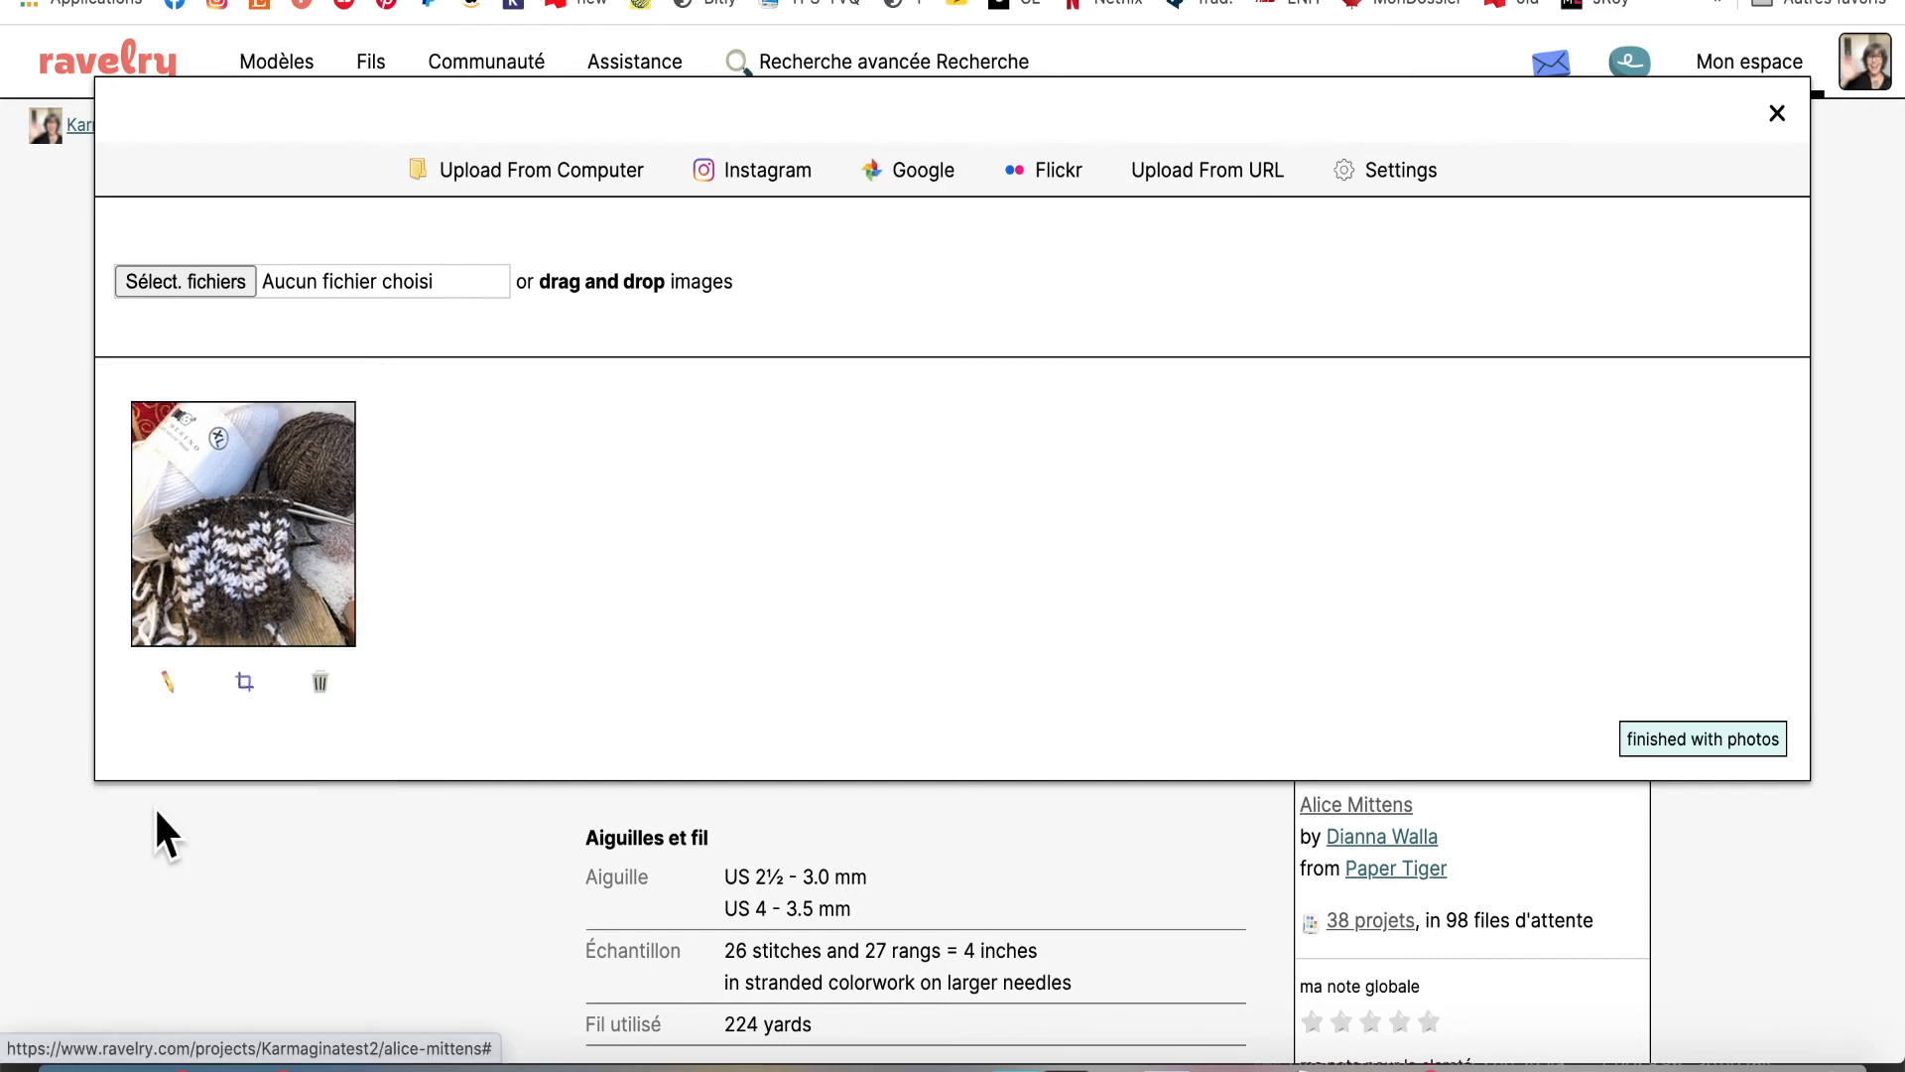
click(169, 679)
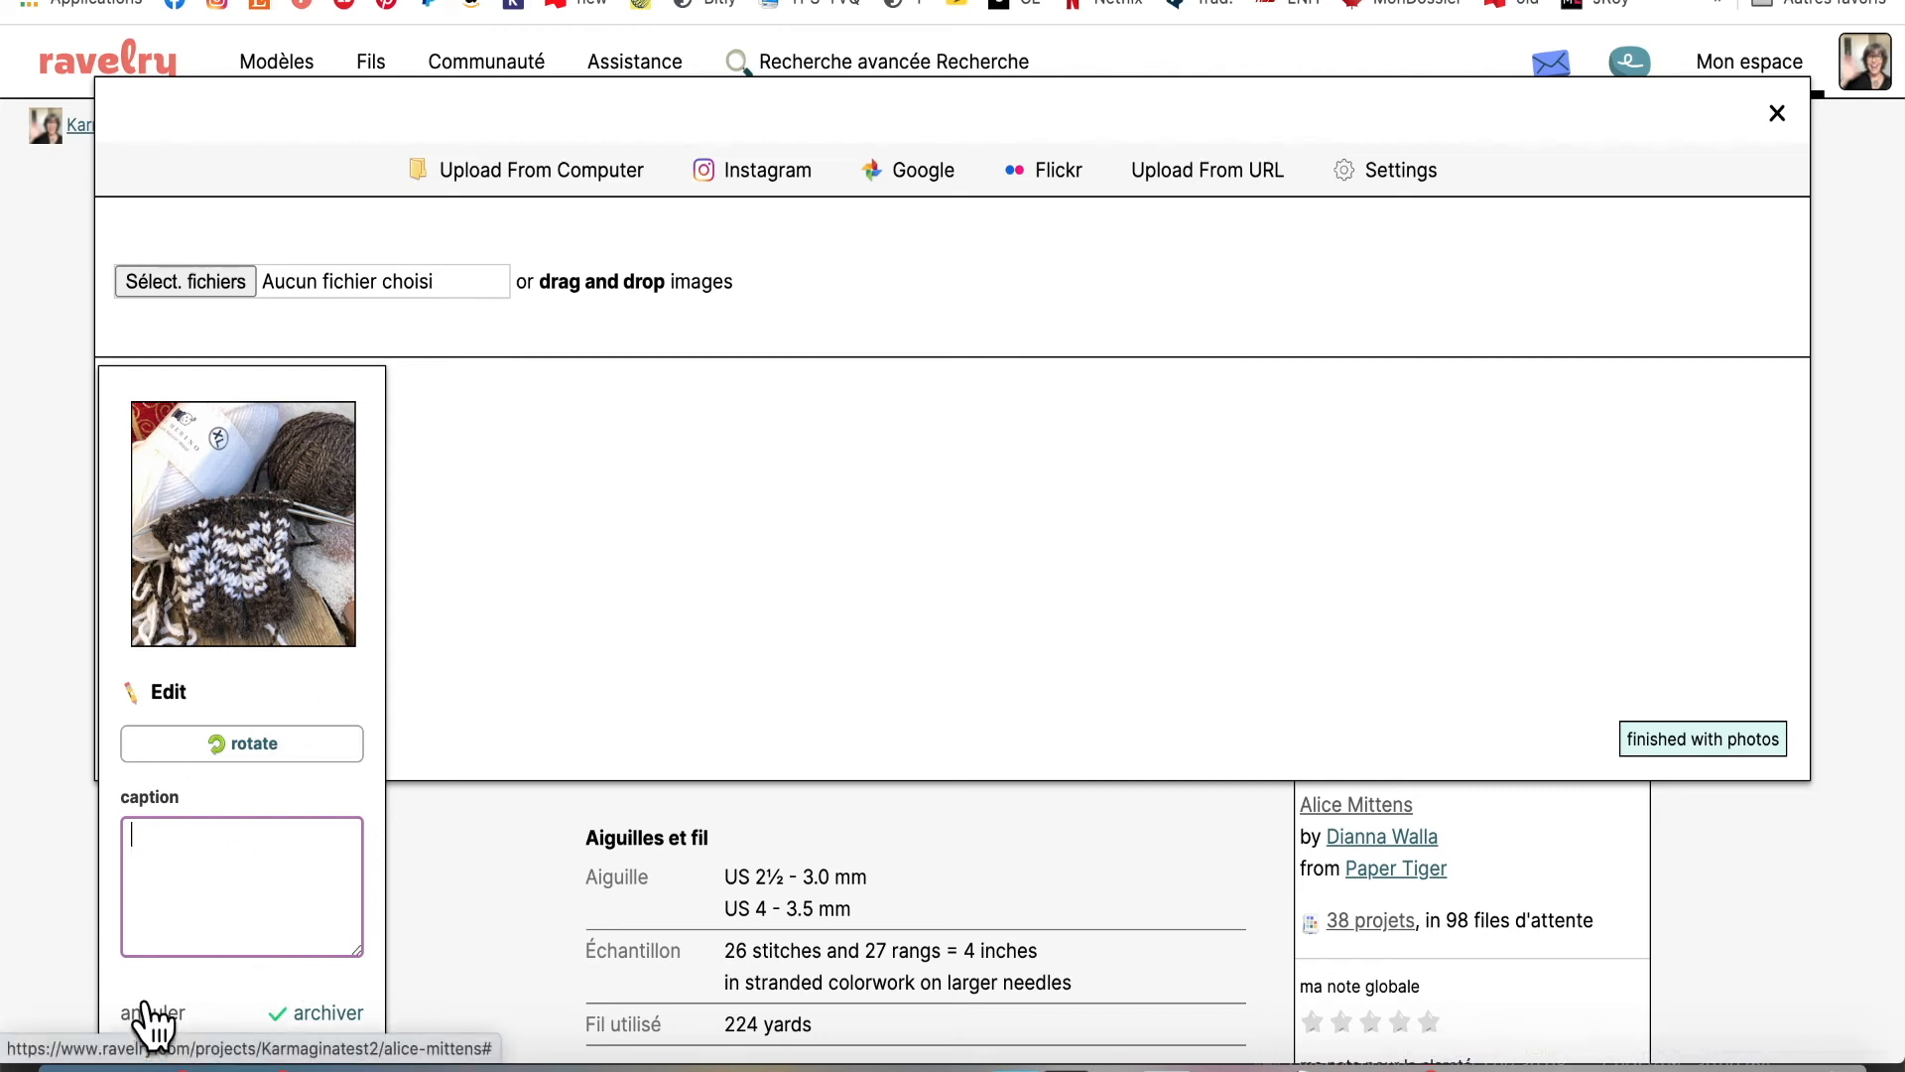
click(455, 506)
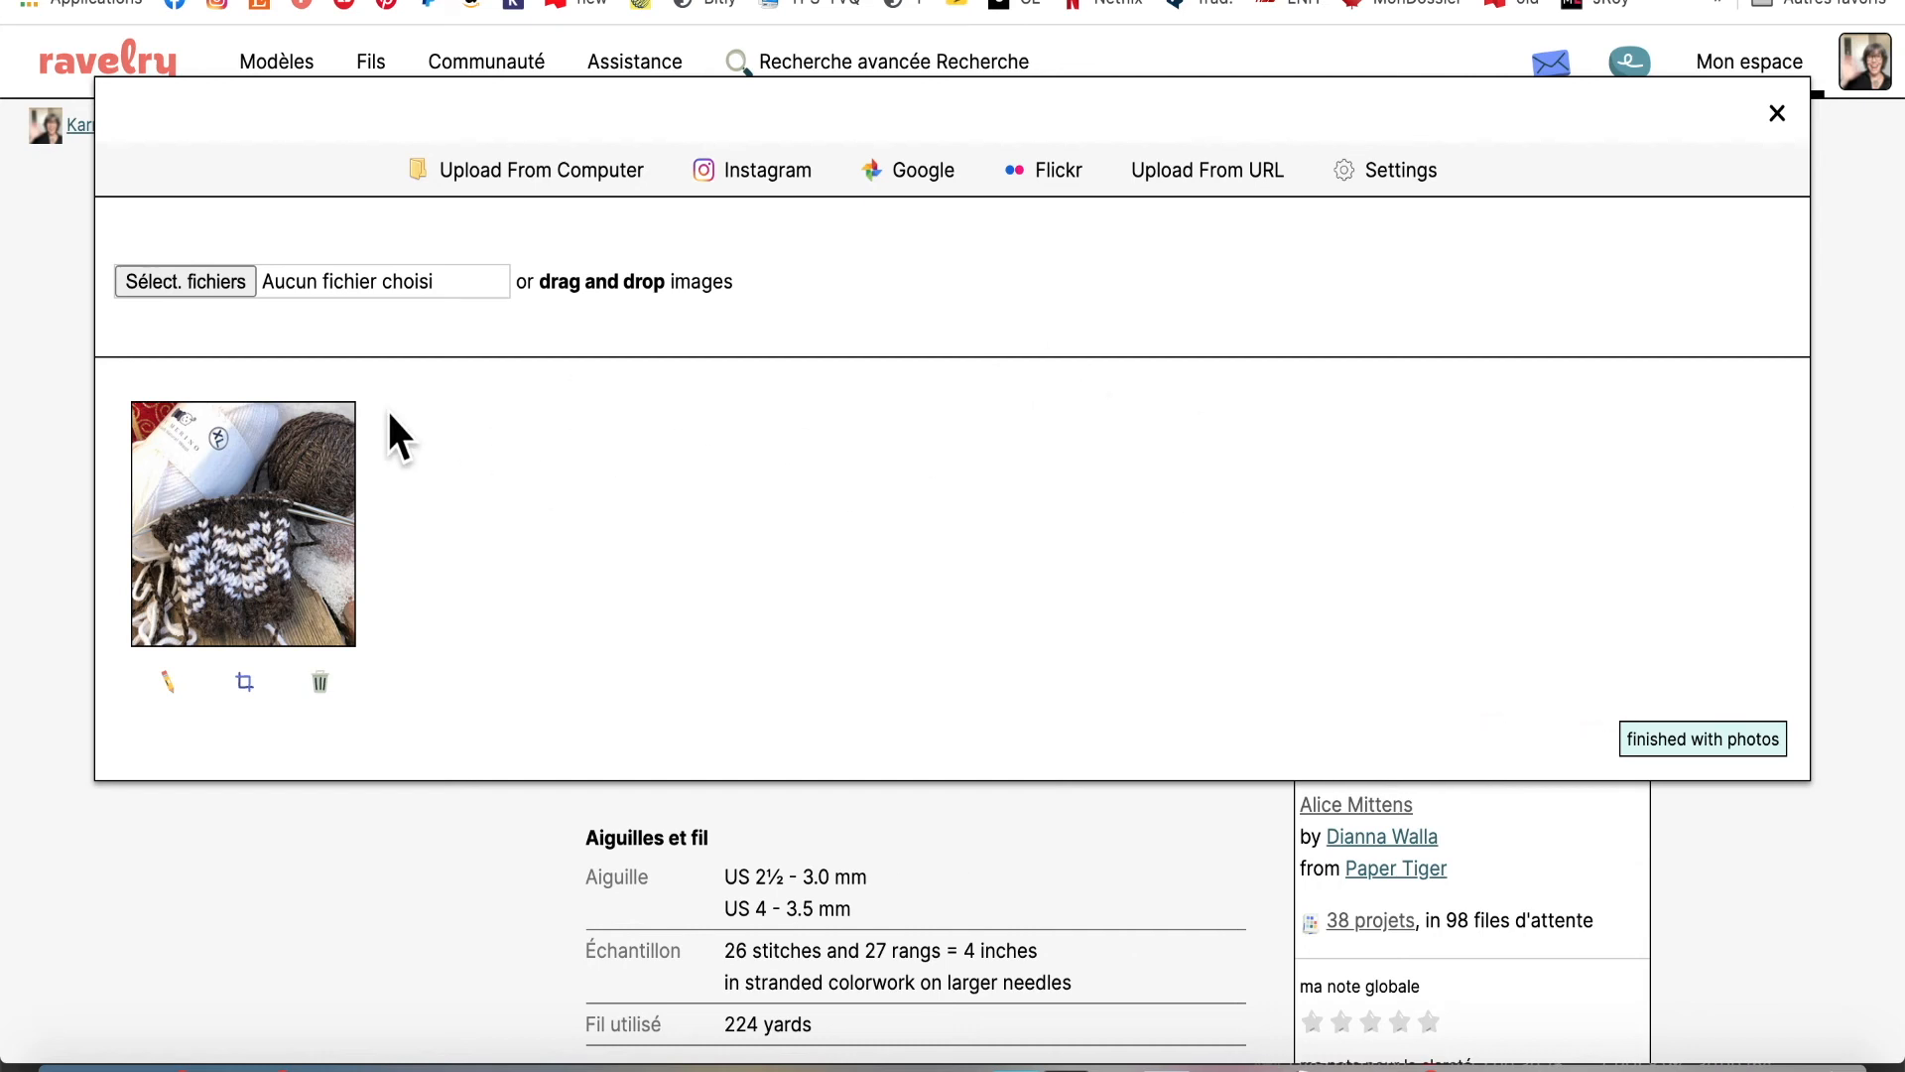
mouse_move(243, 498)
mouse_down()
mouse_move(290, 524)
mouse_move(609, 557)
mouse_move(288, 510)
mouse_move(408, 497)
mouse_move(536, 575)
mouse_move(508, 554)
mouse_move(271, 545)
mouse_up()
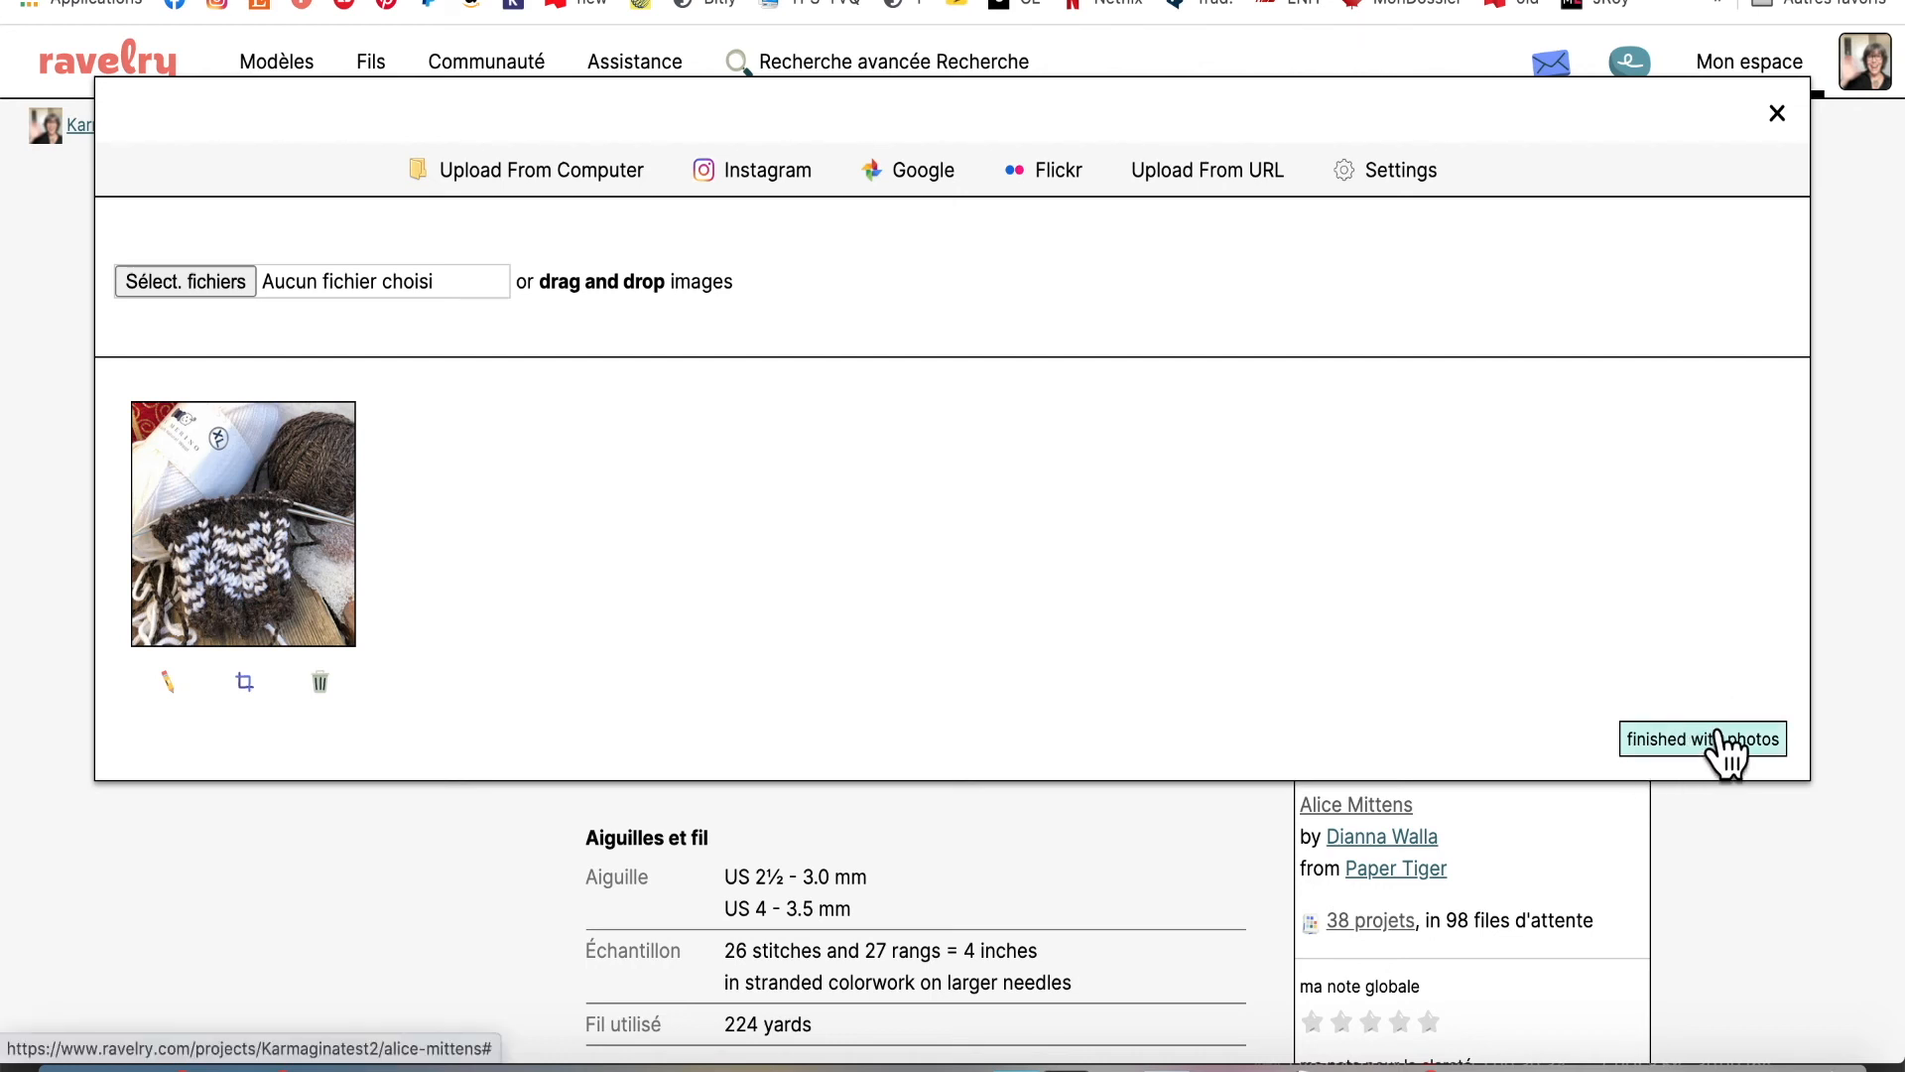
Finish adding photos, then reopen and close the photo uploader to return to the project page
click(1687, 739)
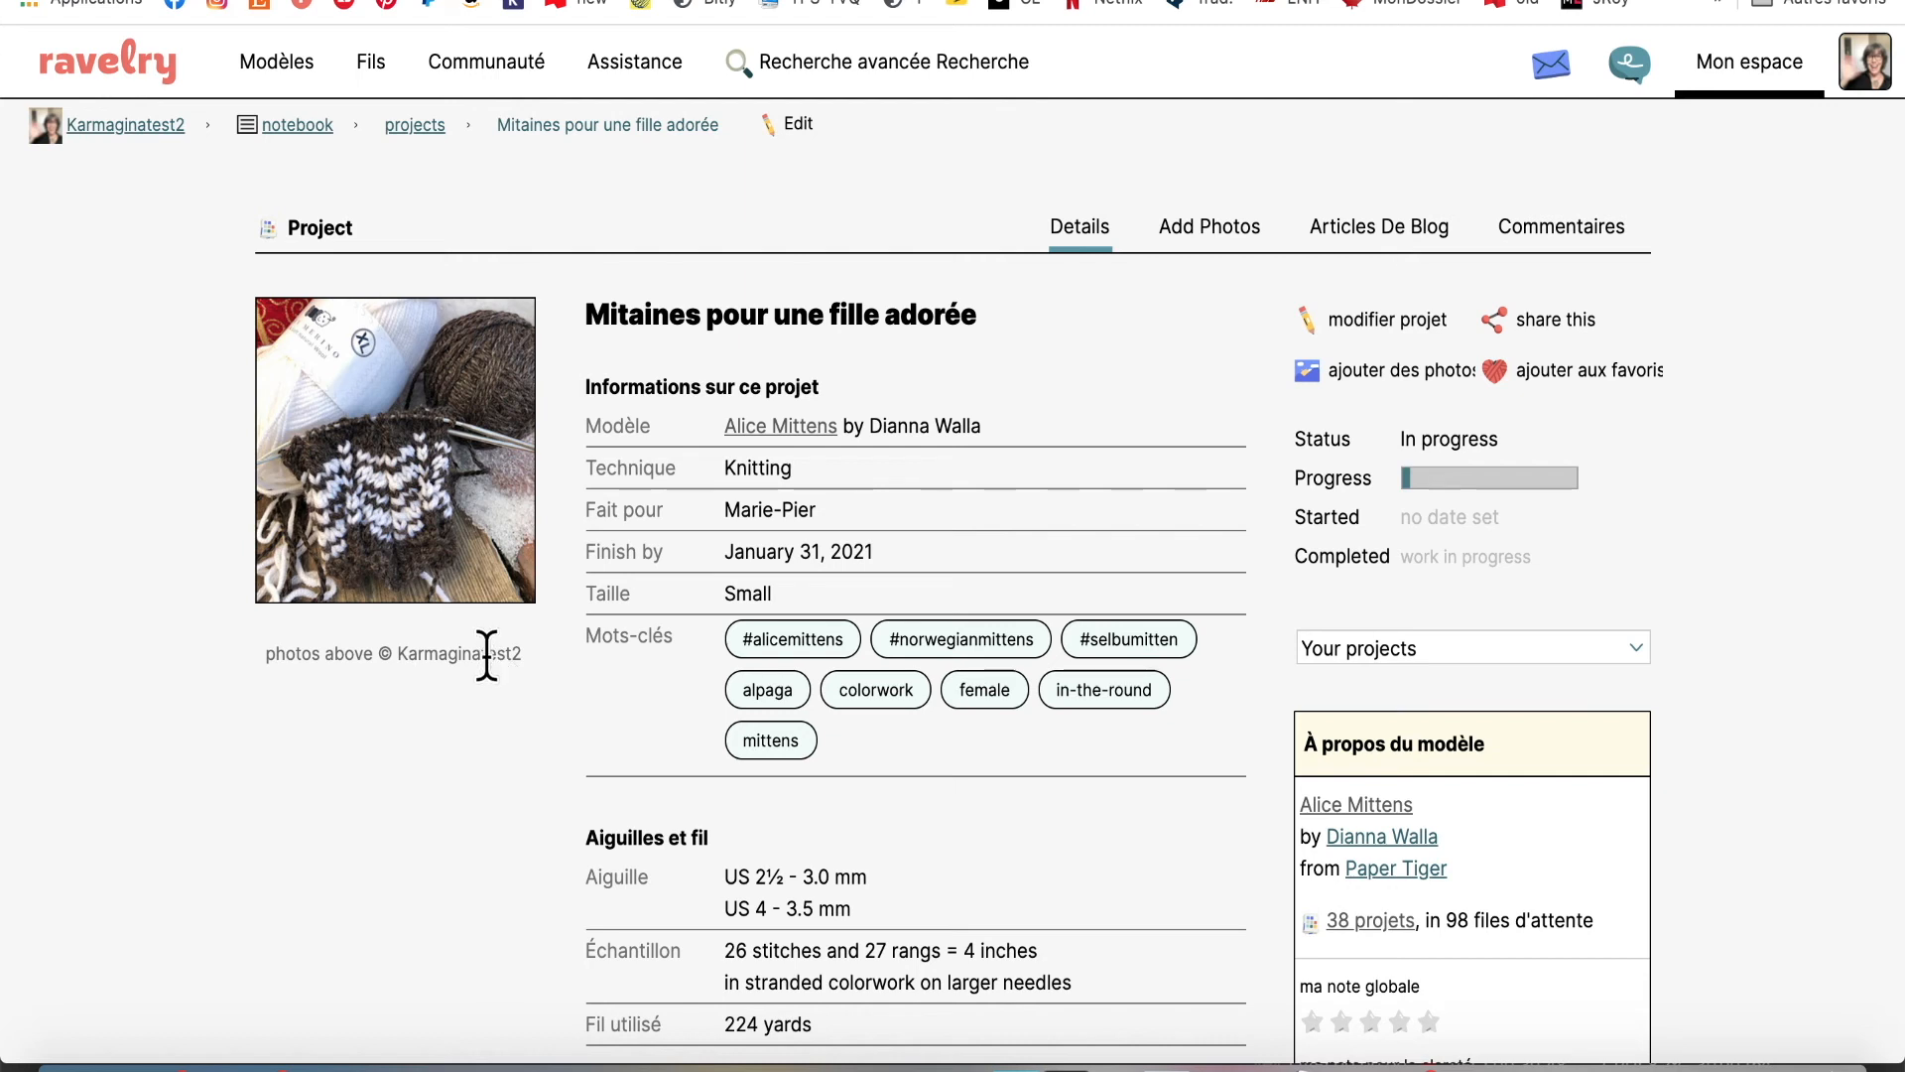
click(1377, 376)
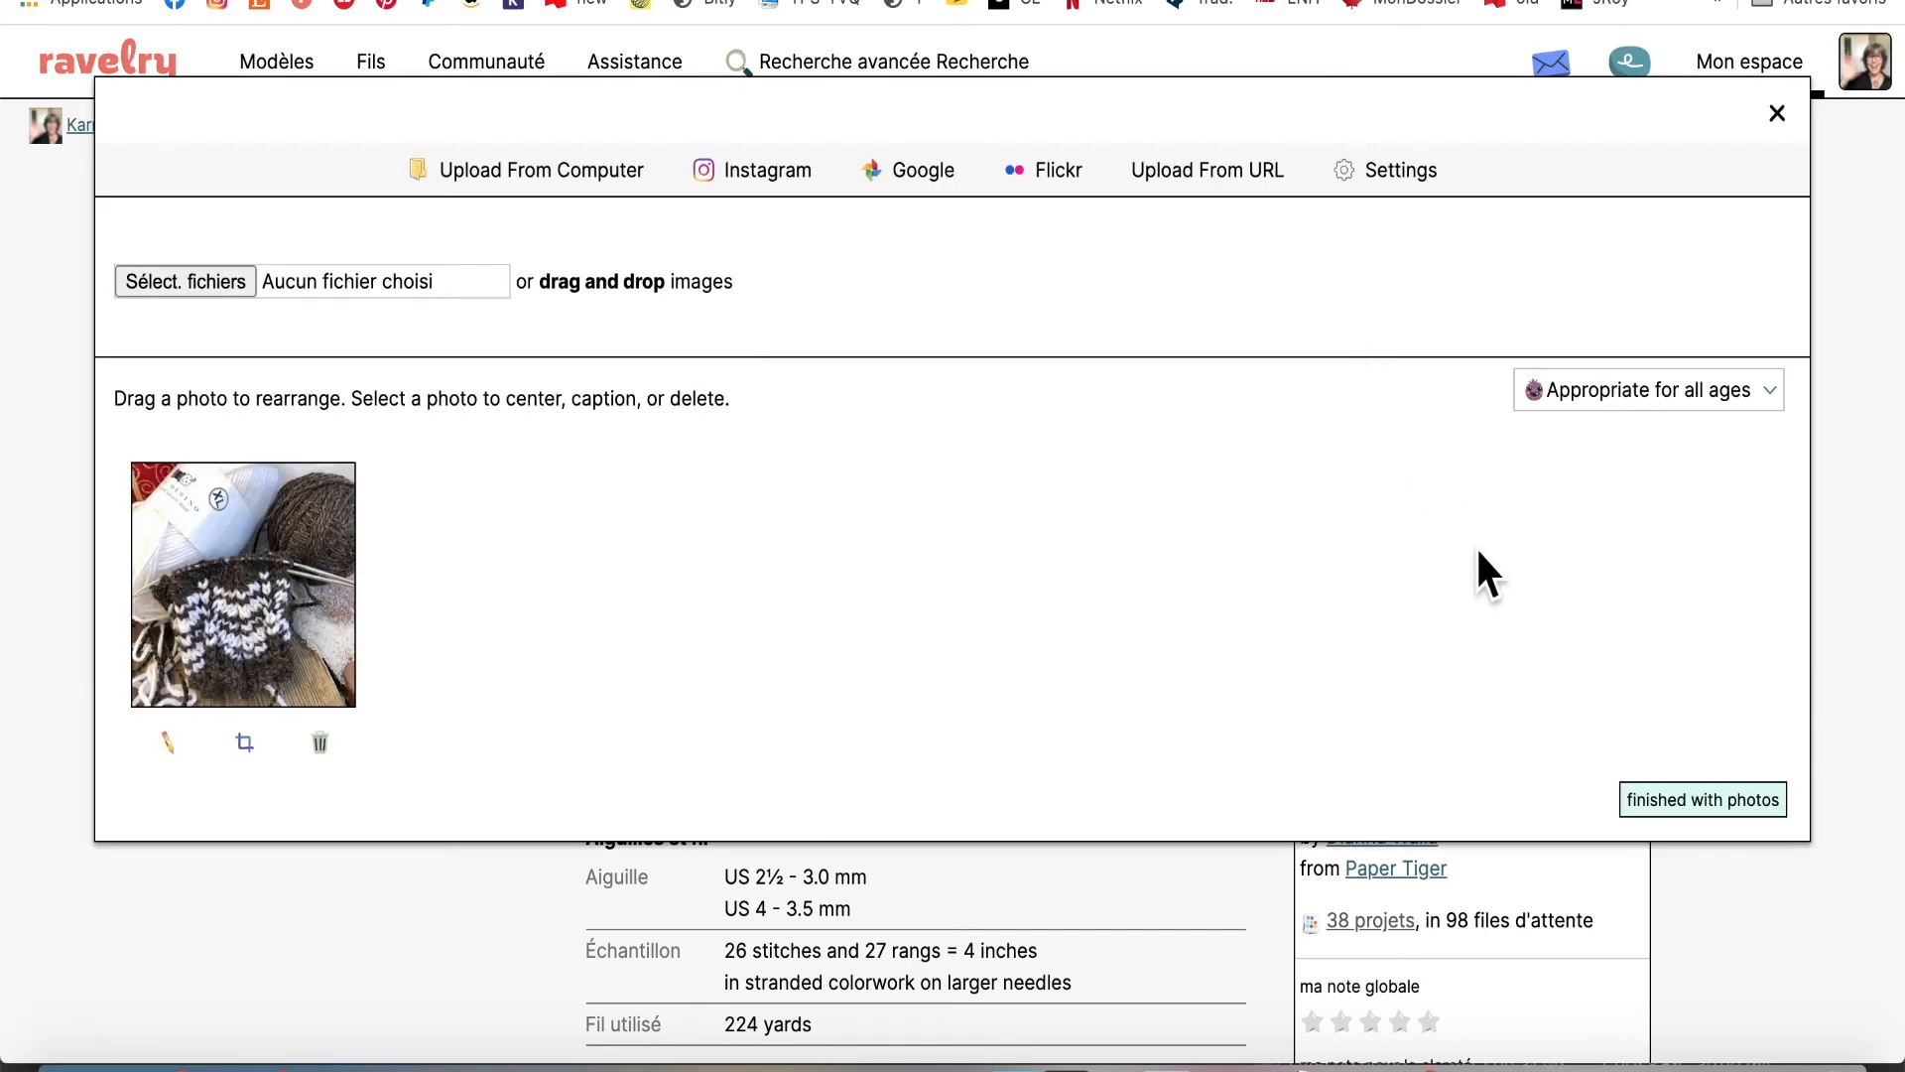
click(1778, 115)
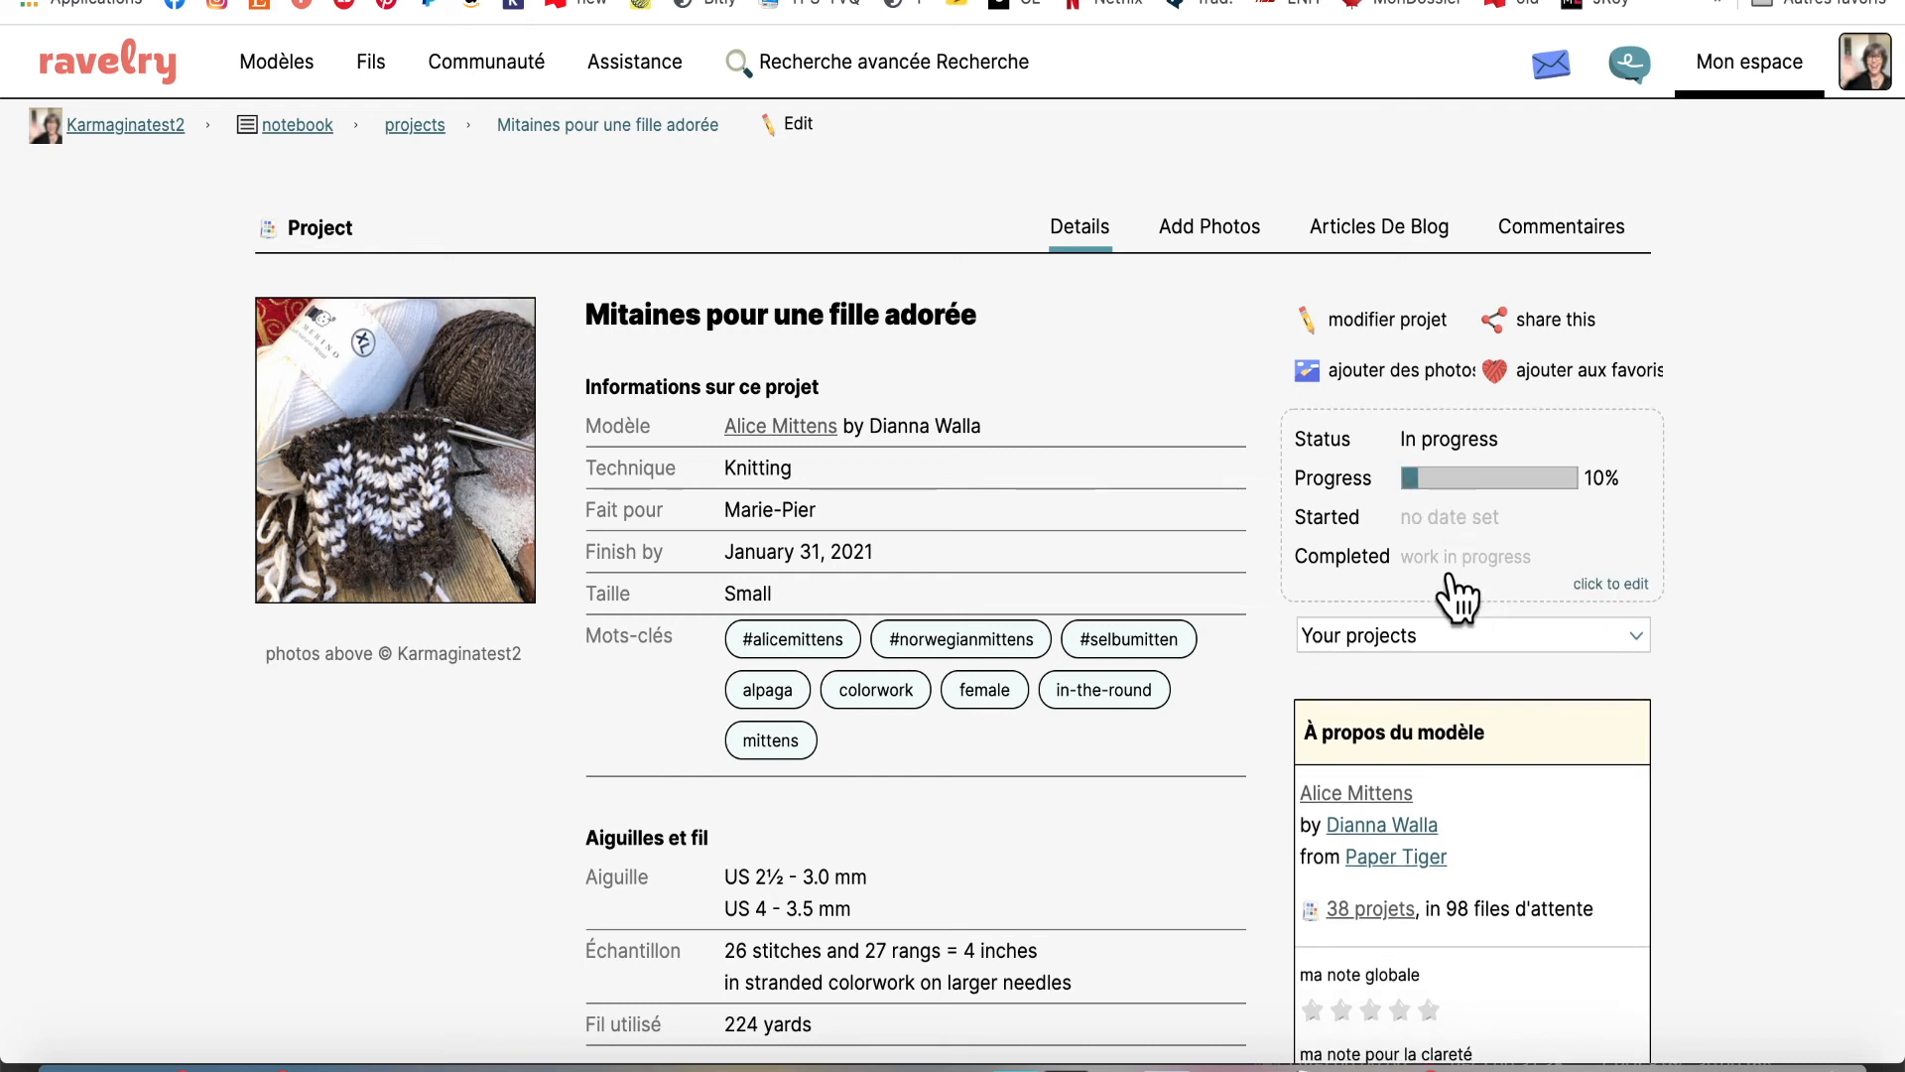
Set the start date to January 7, 2021, keep status In progress at 10%, and save
click(1379, 503)
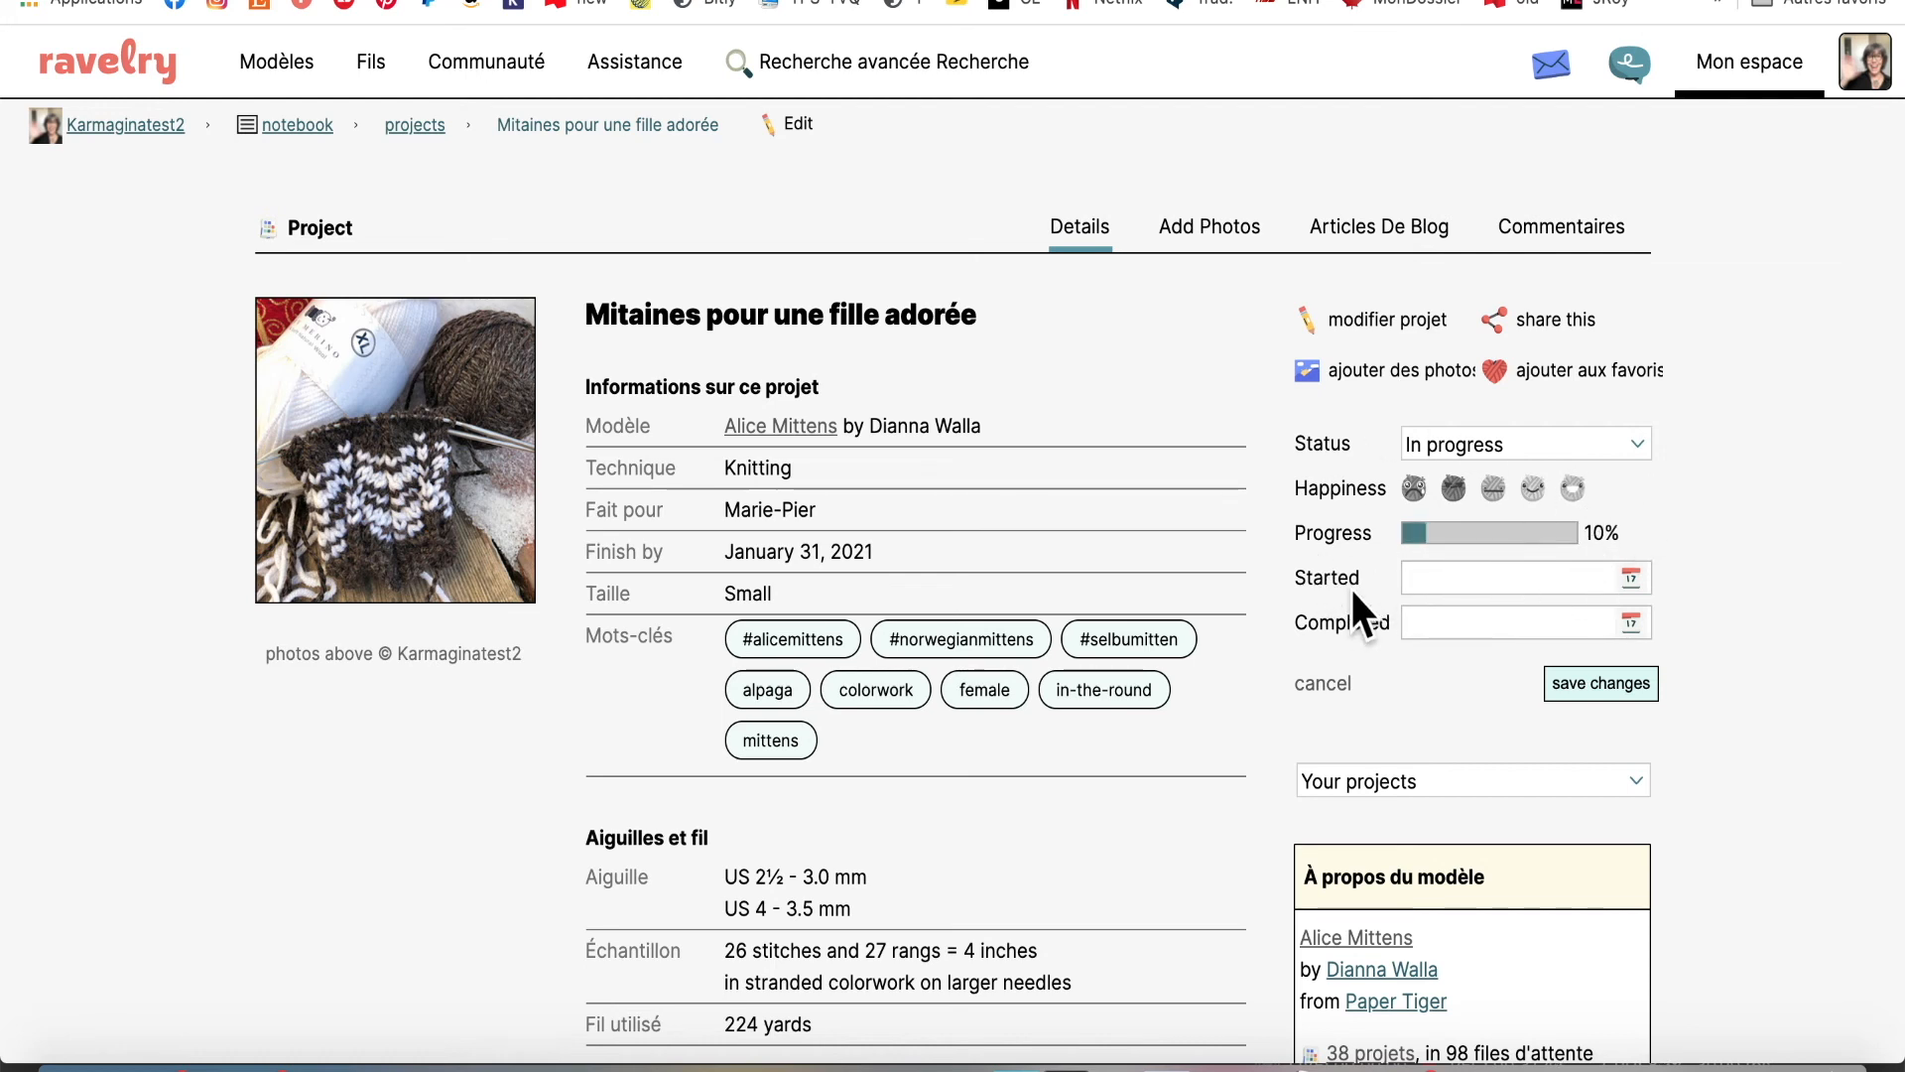
click(1630, 578)
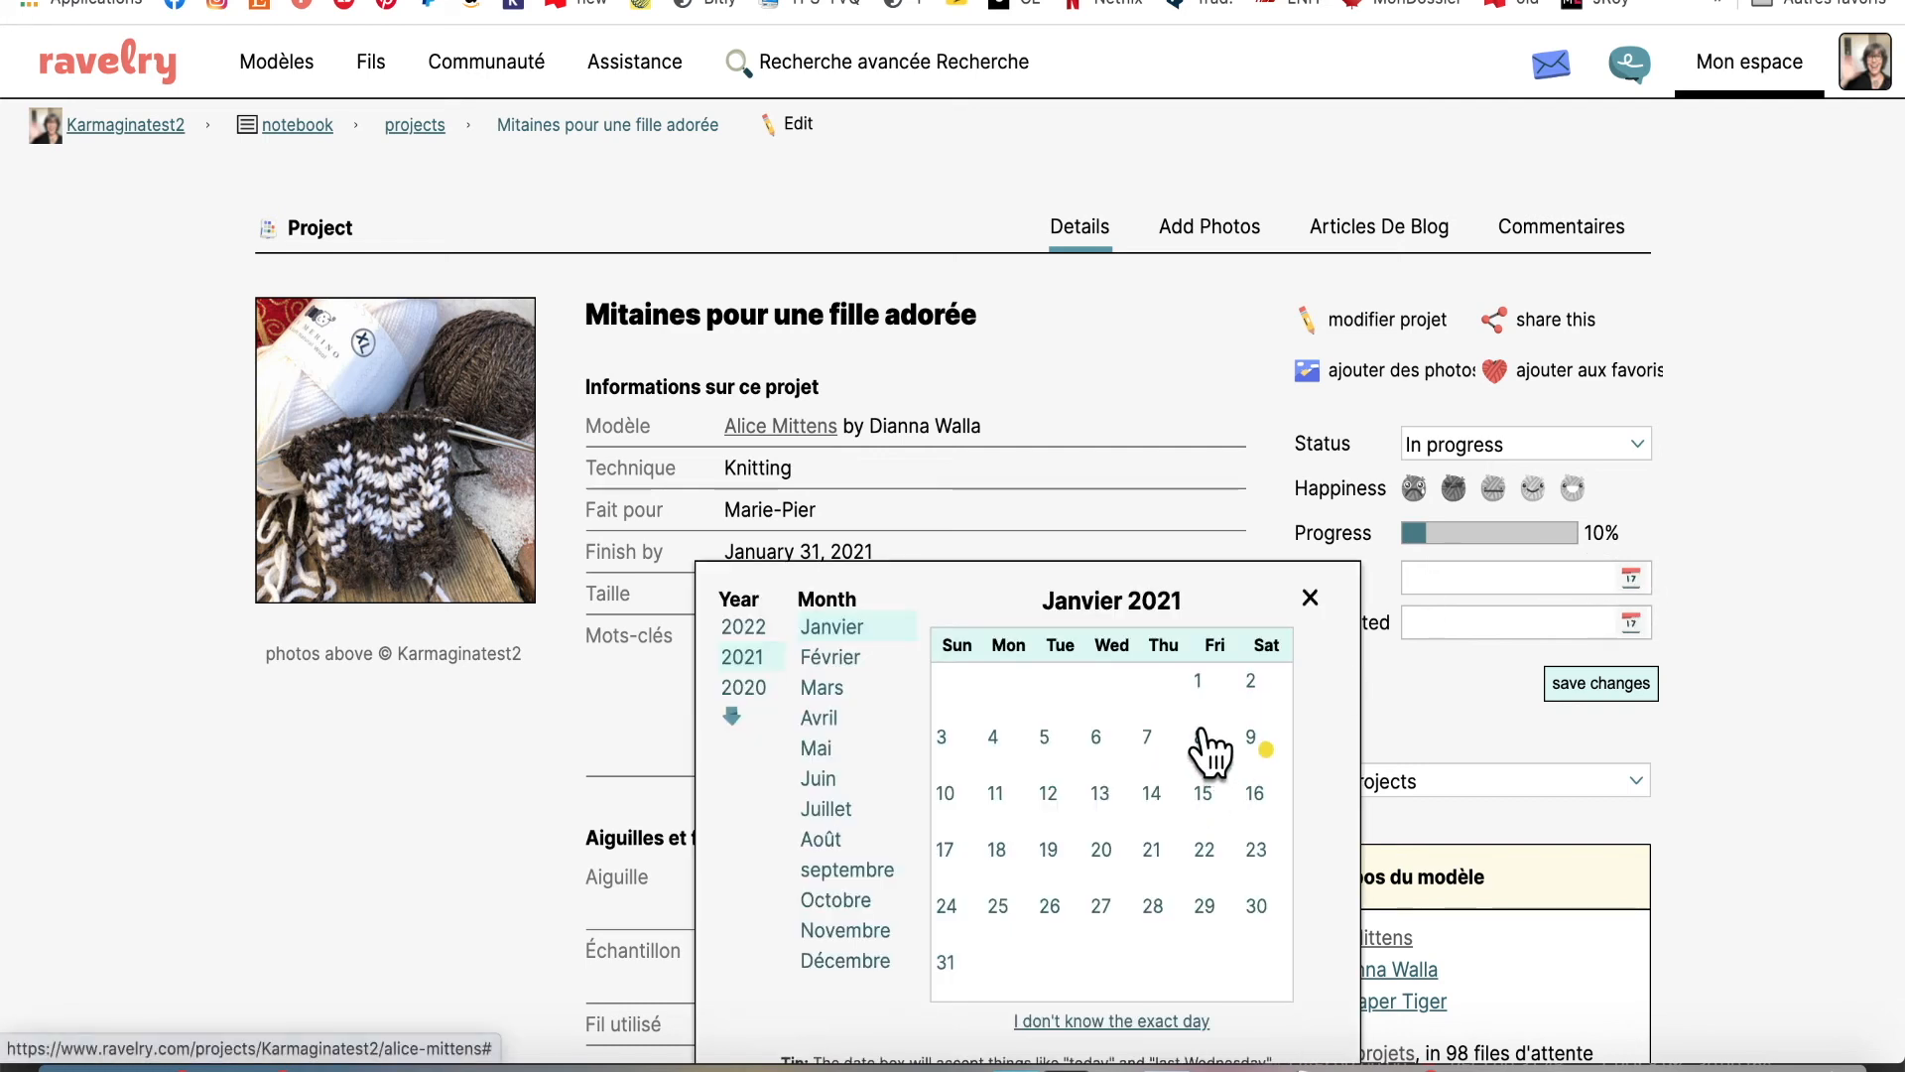
click(1147, 736)
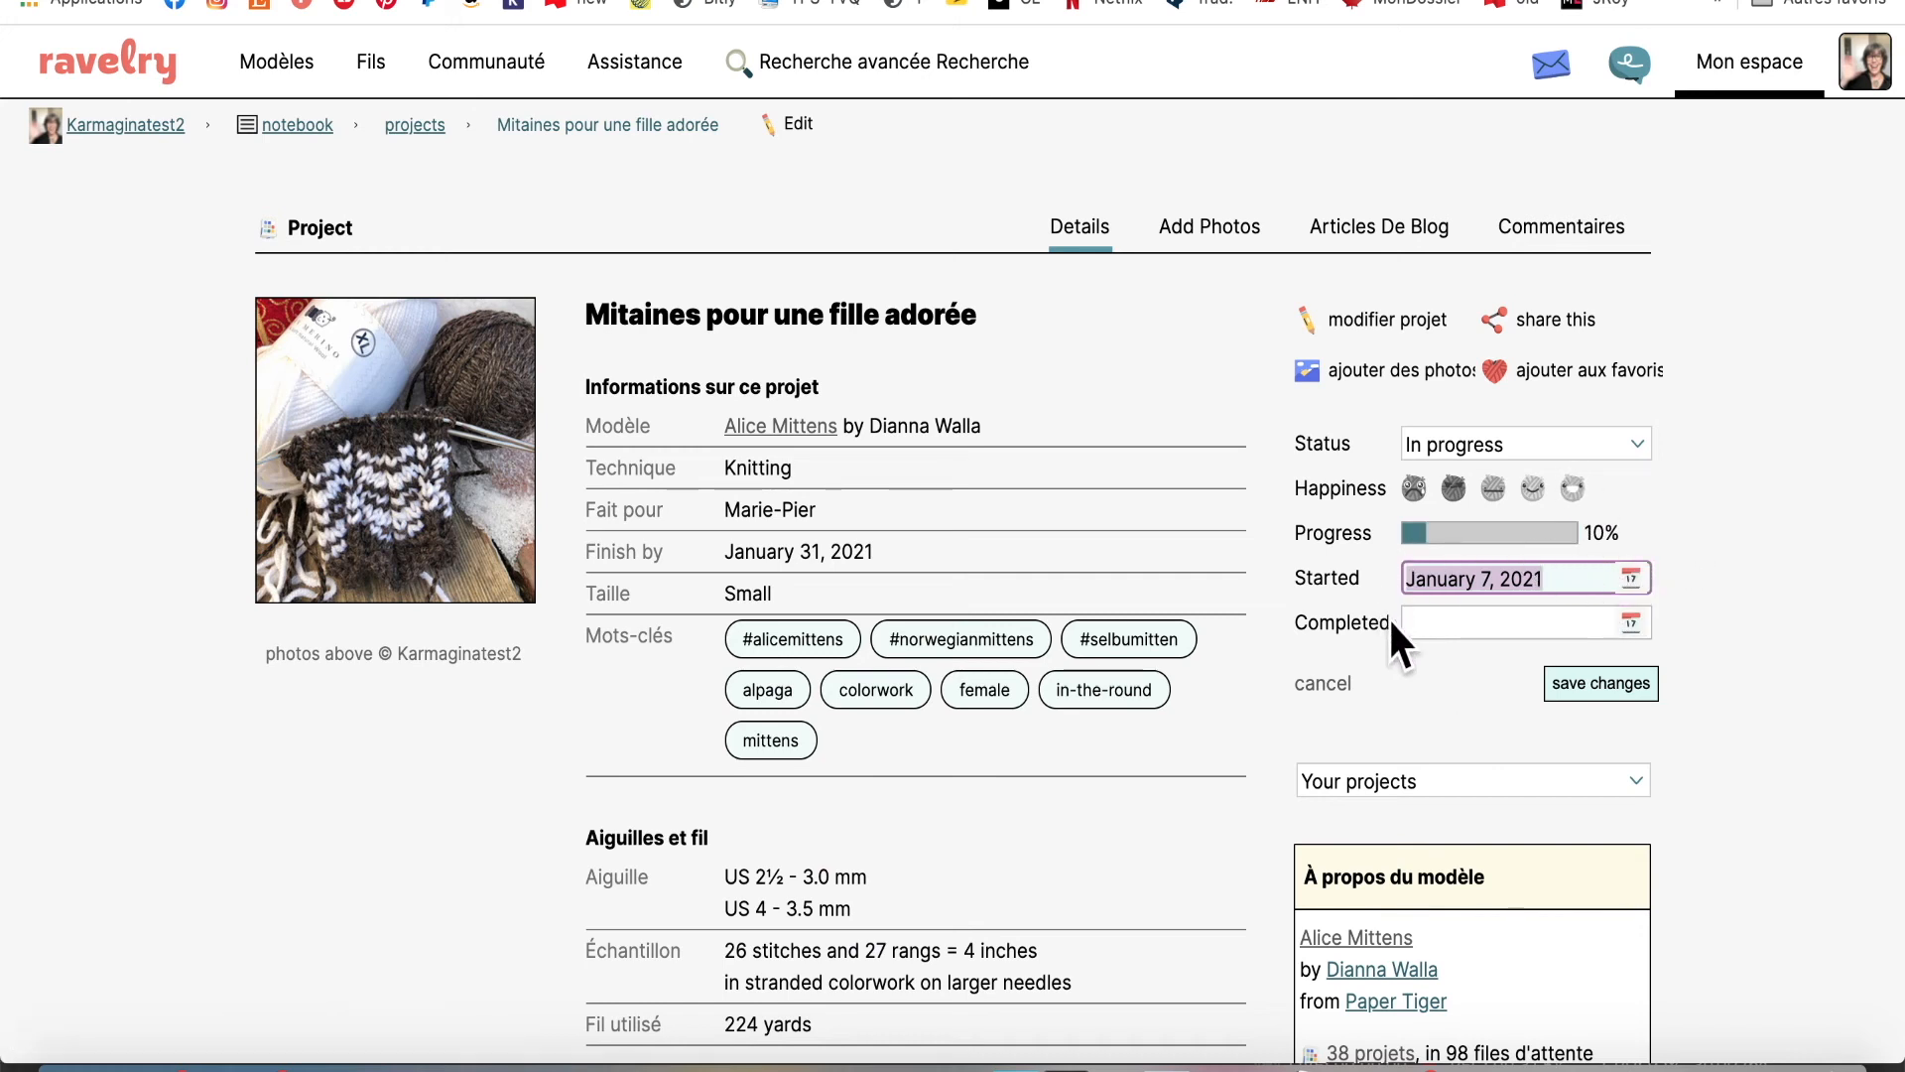
click(1549, 622)
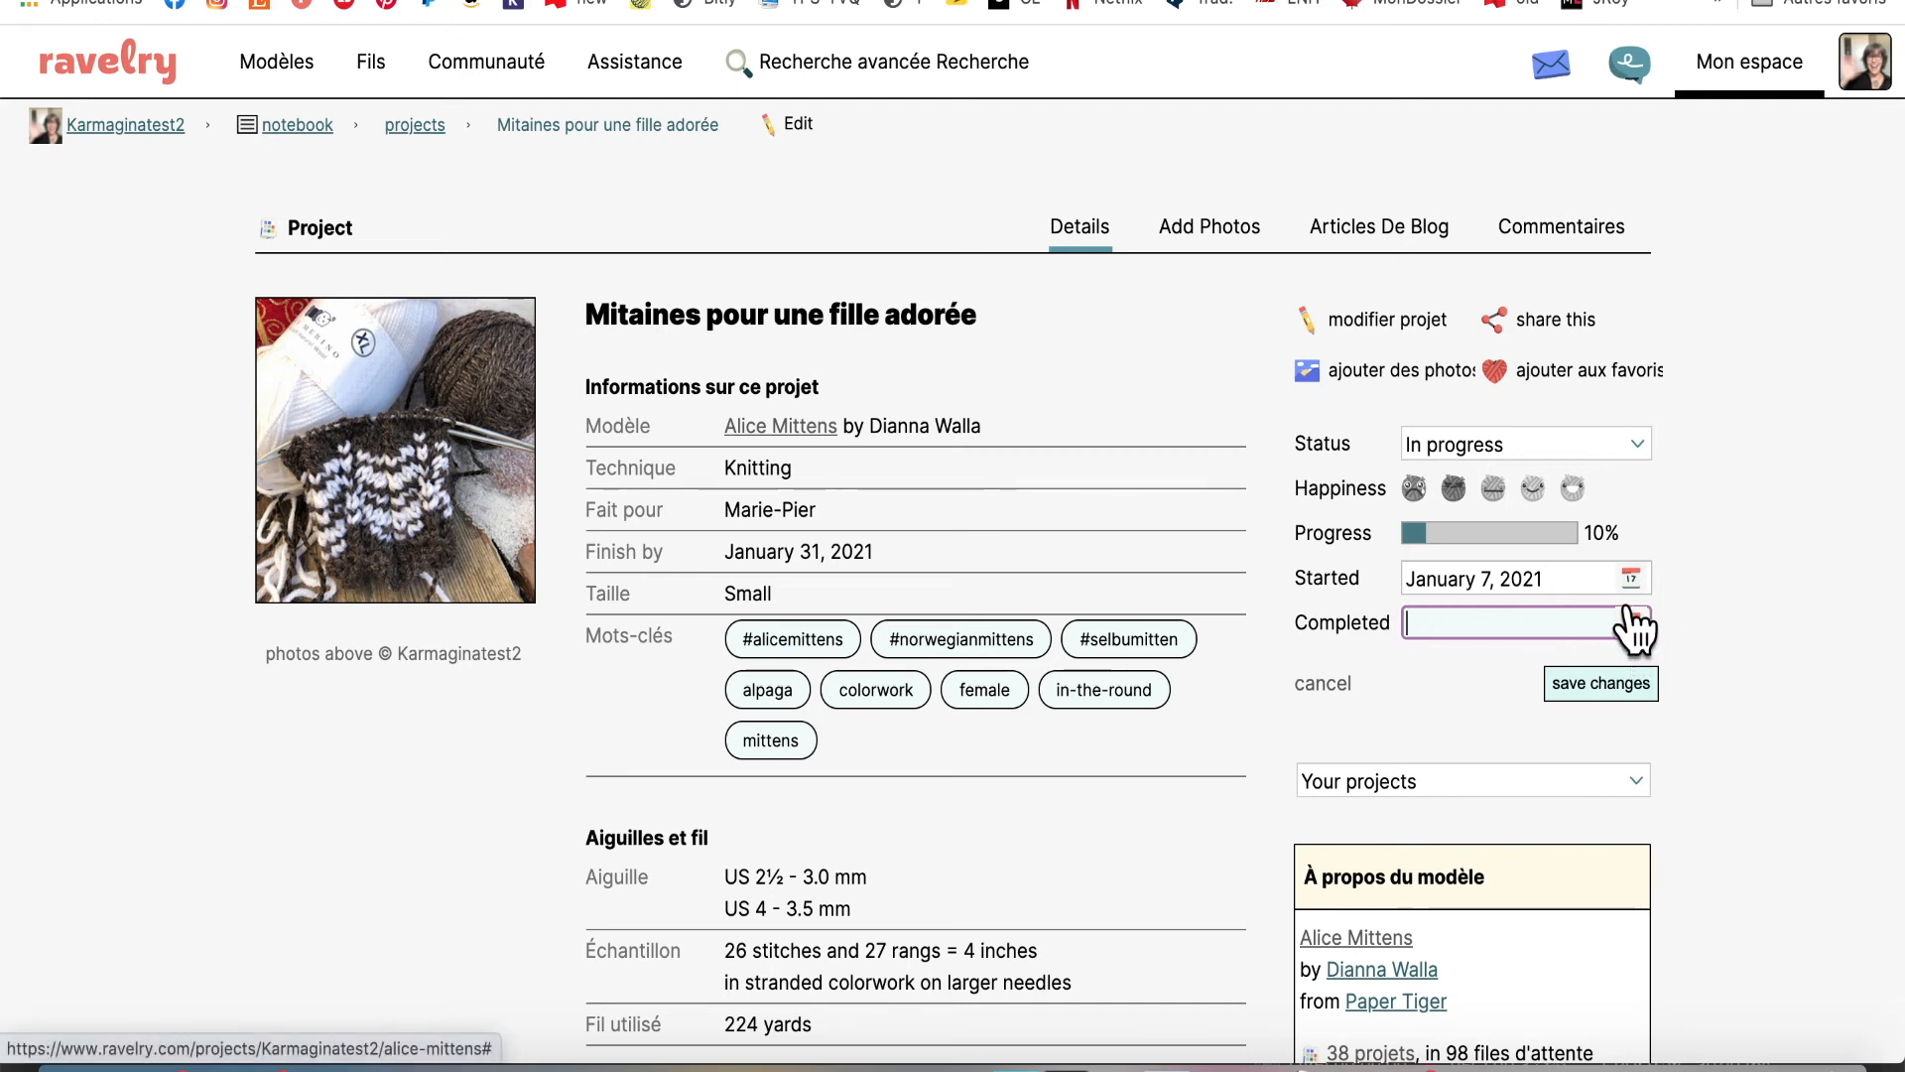
click(1633, 443)
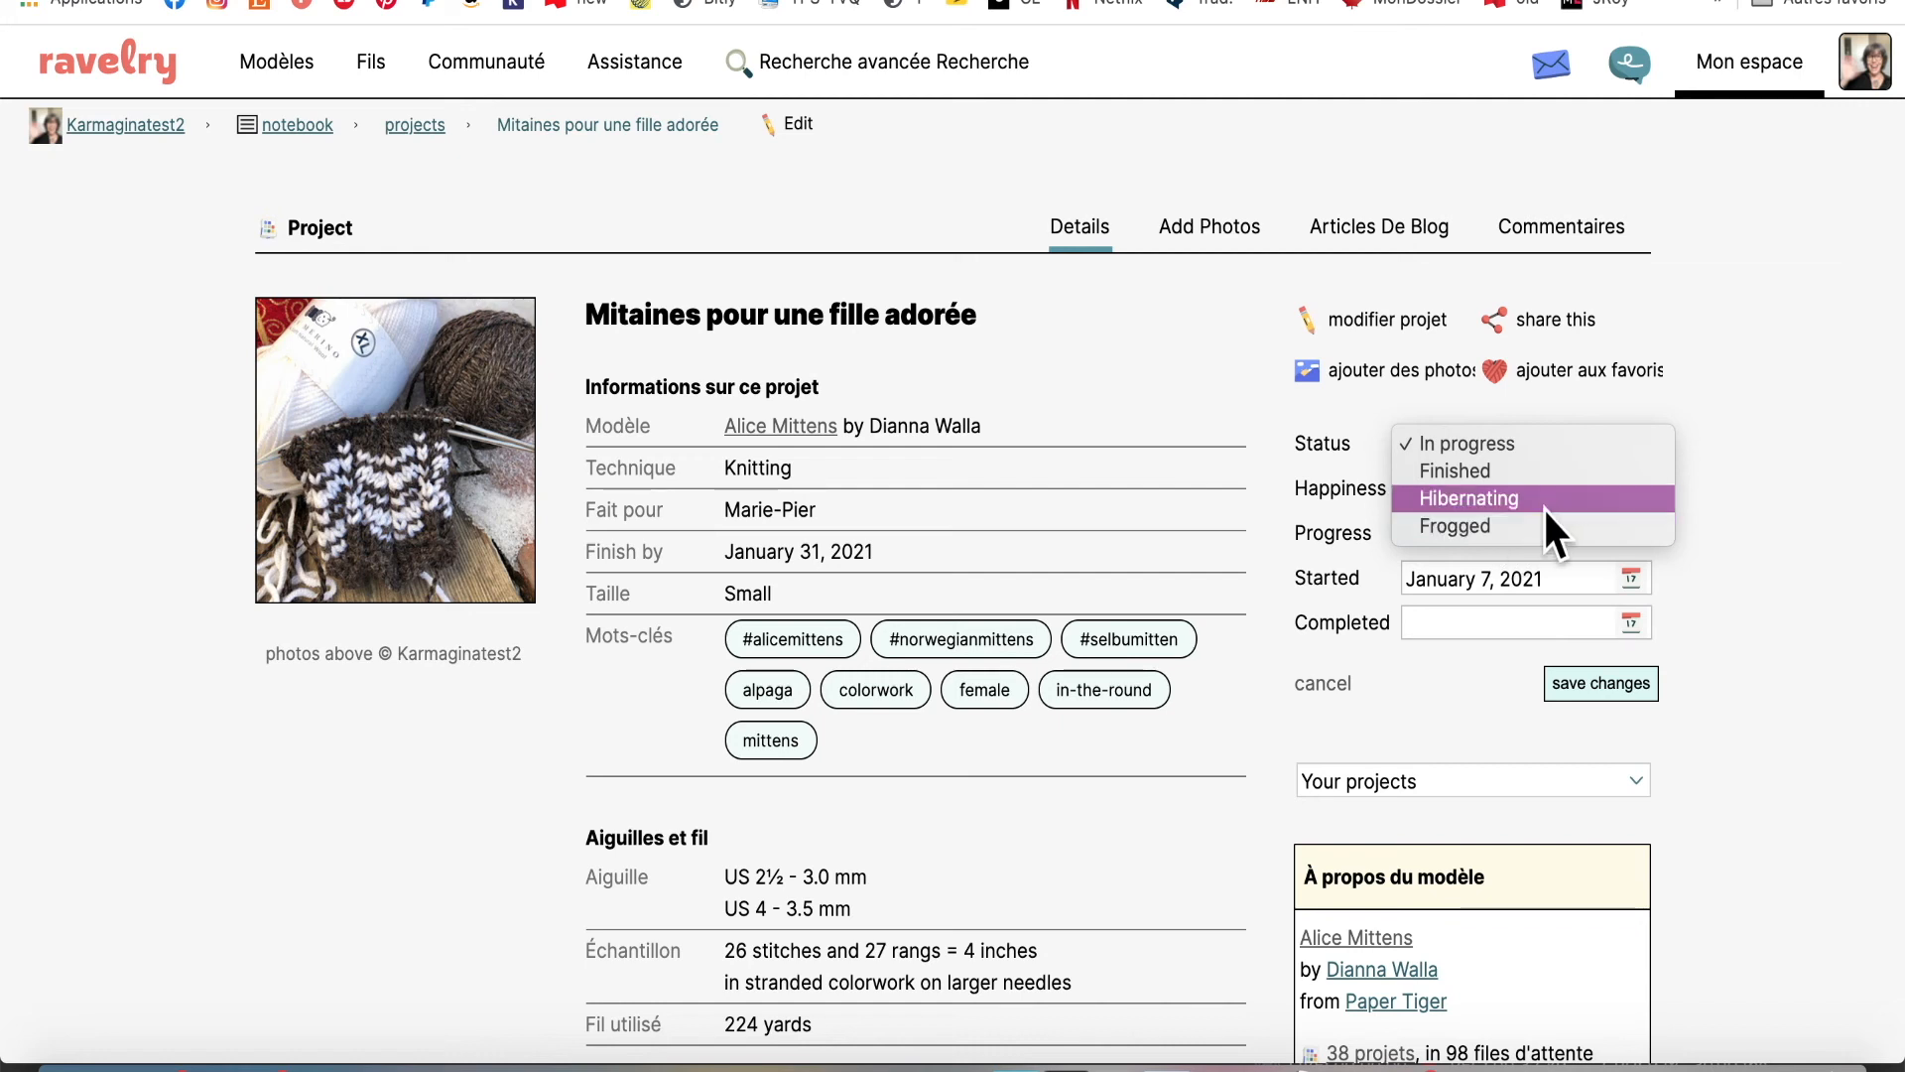
click(1772, 474)
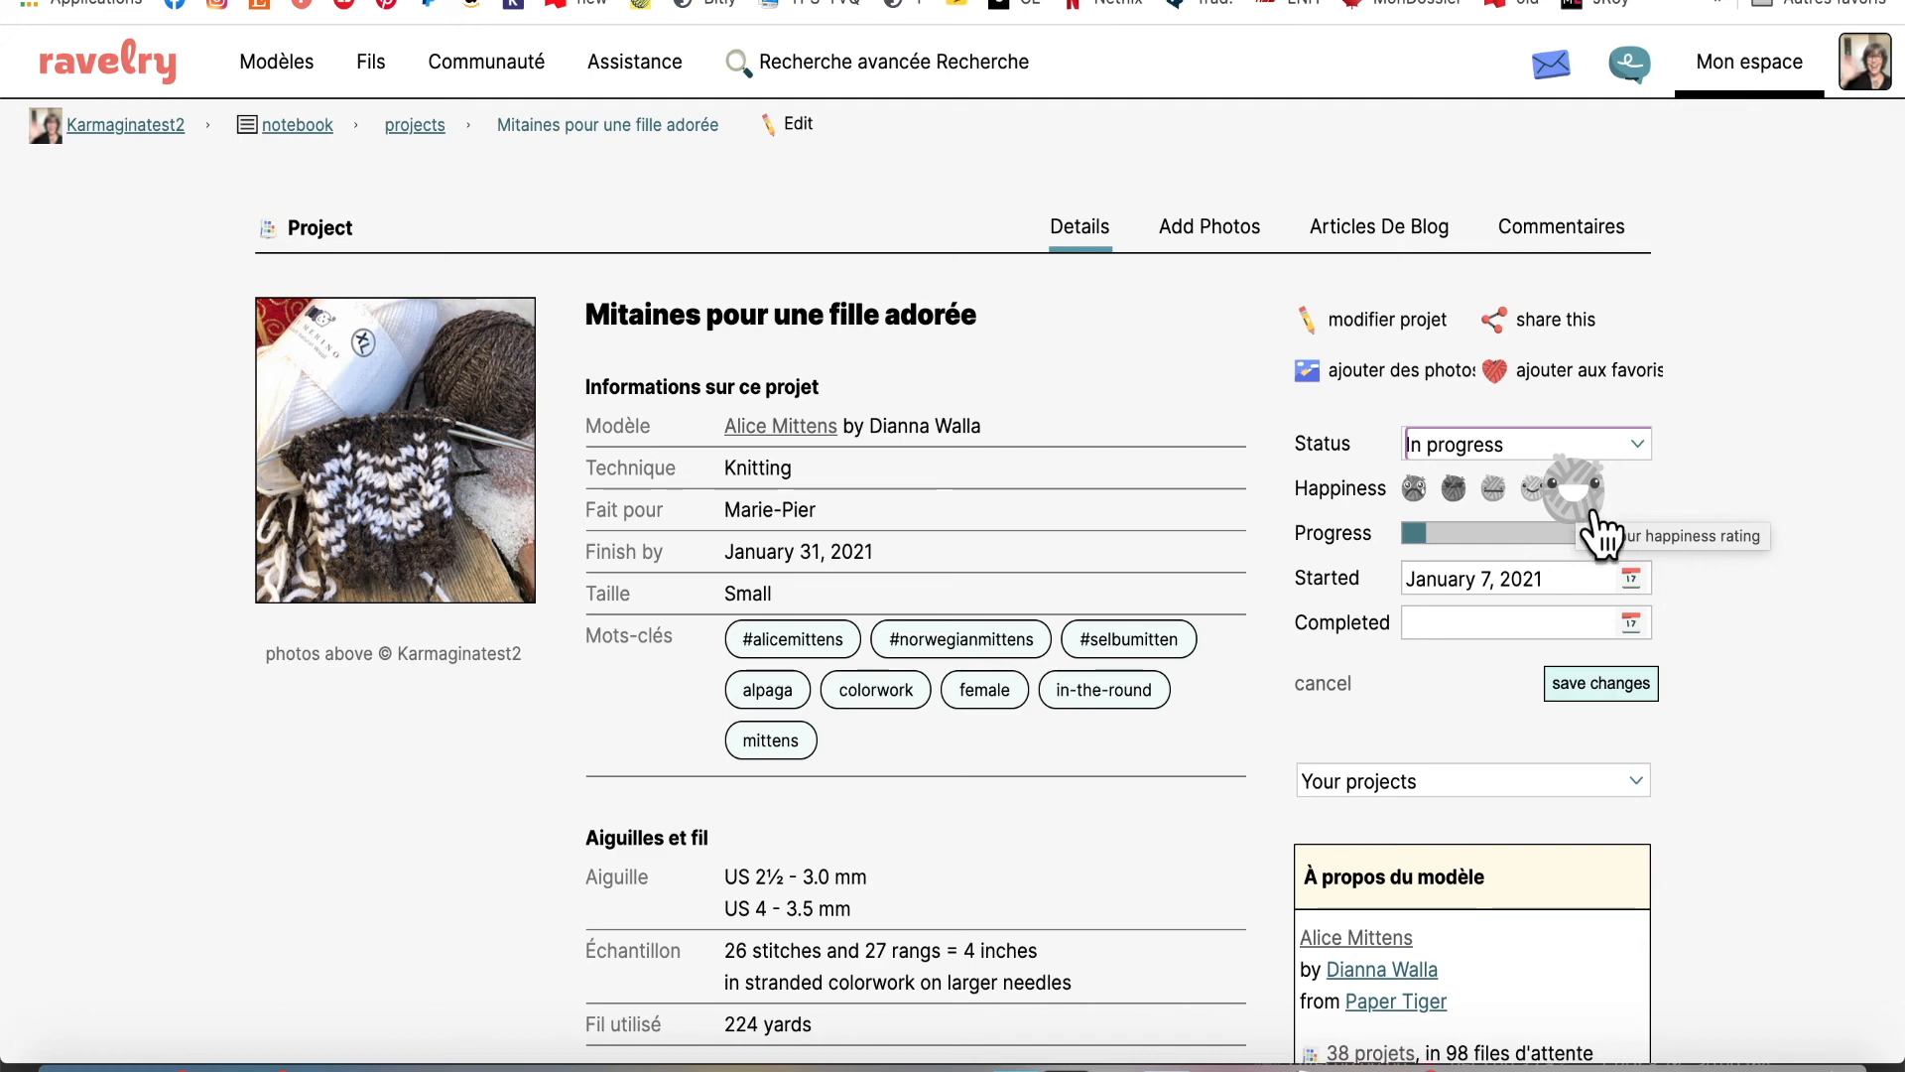
scroll(1742, 645, down, 2)
scroll(1741, 641, down, 2)
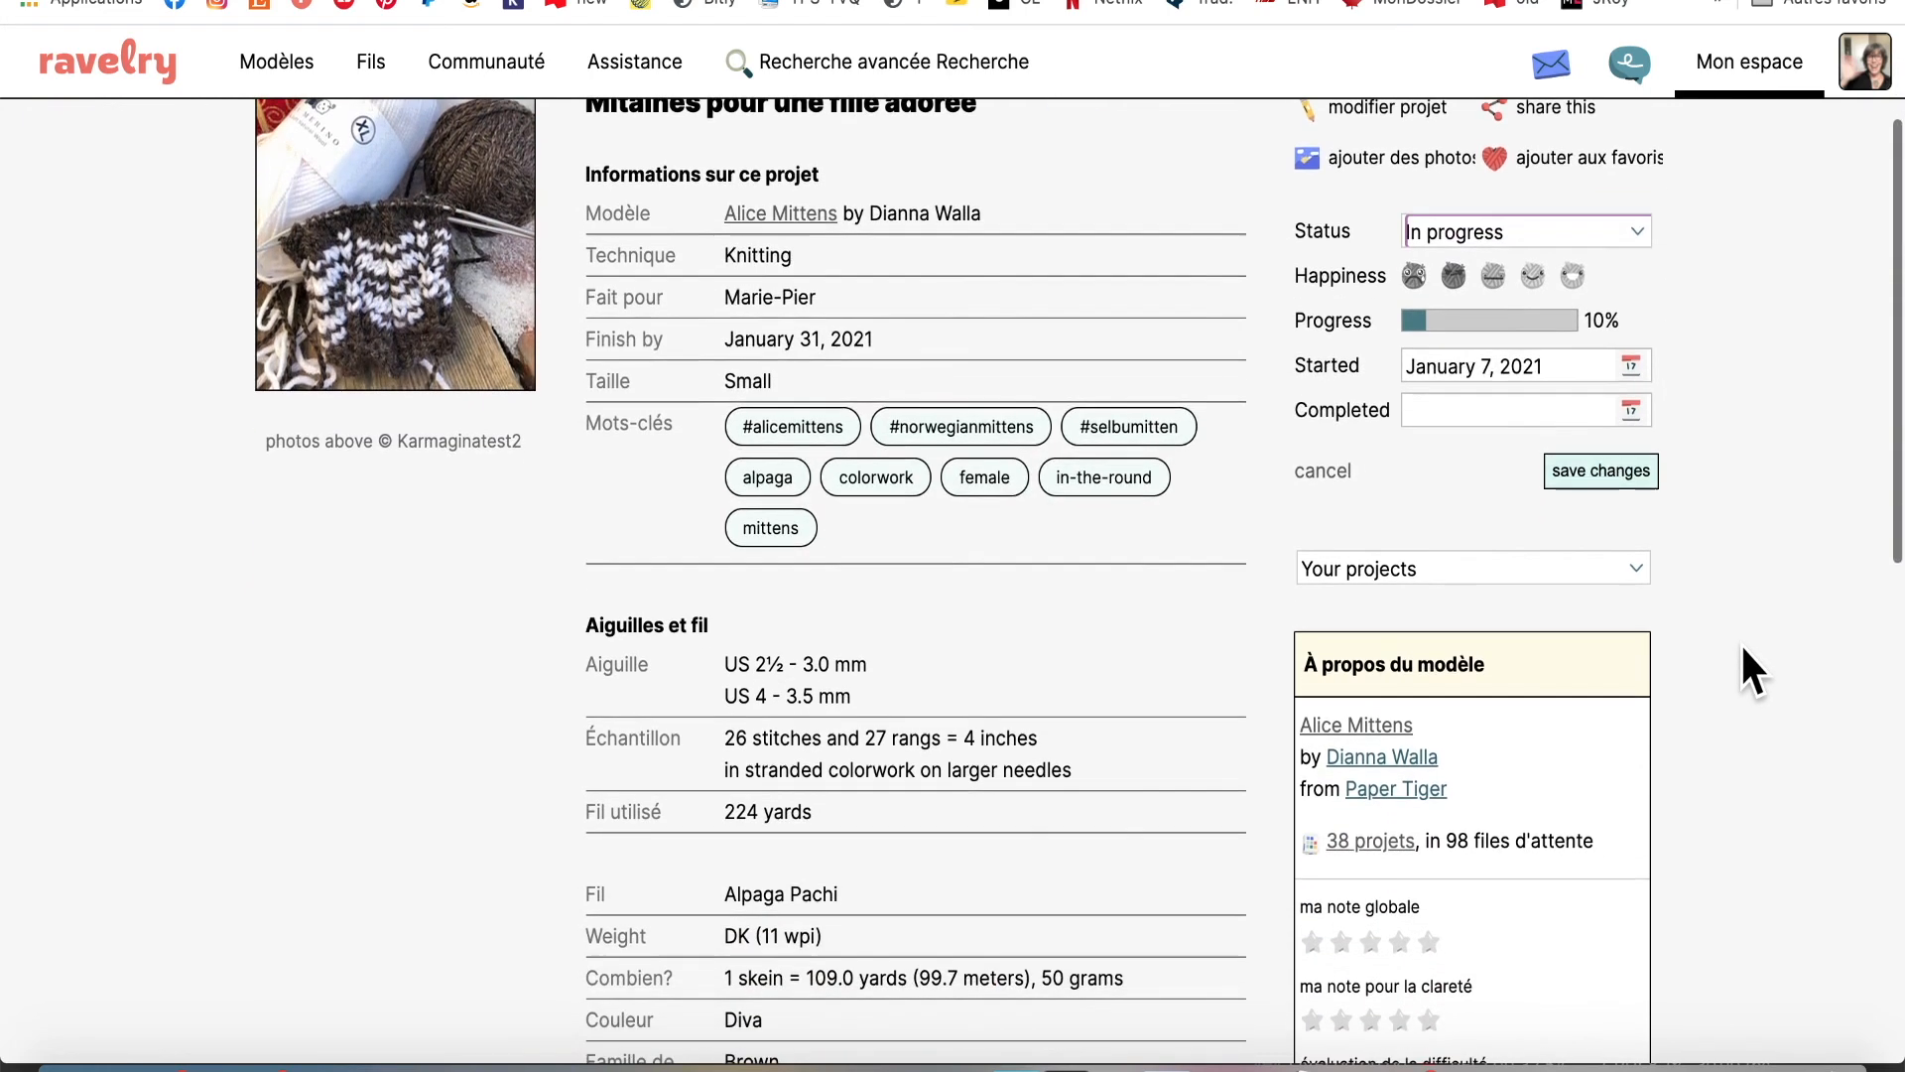
click(1599, 470)
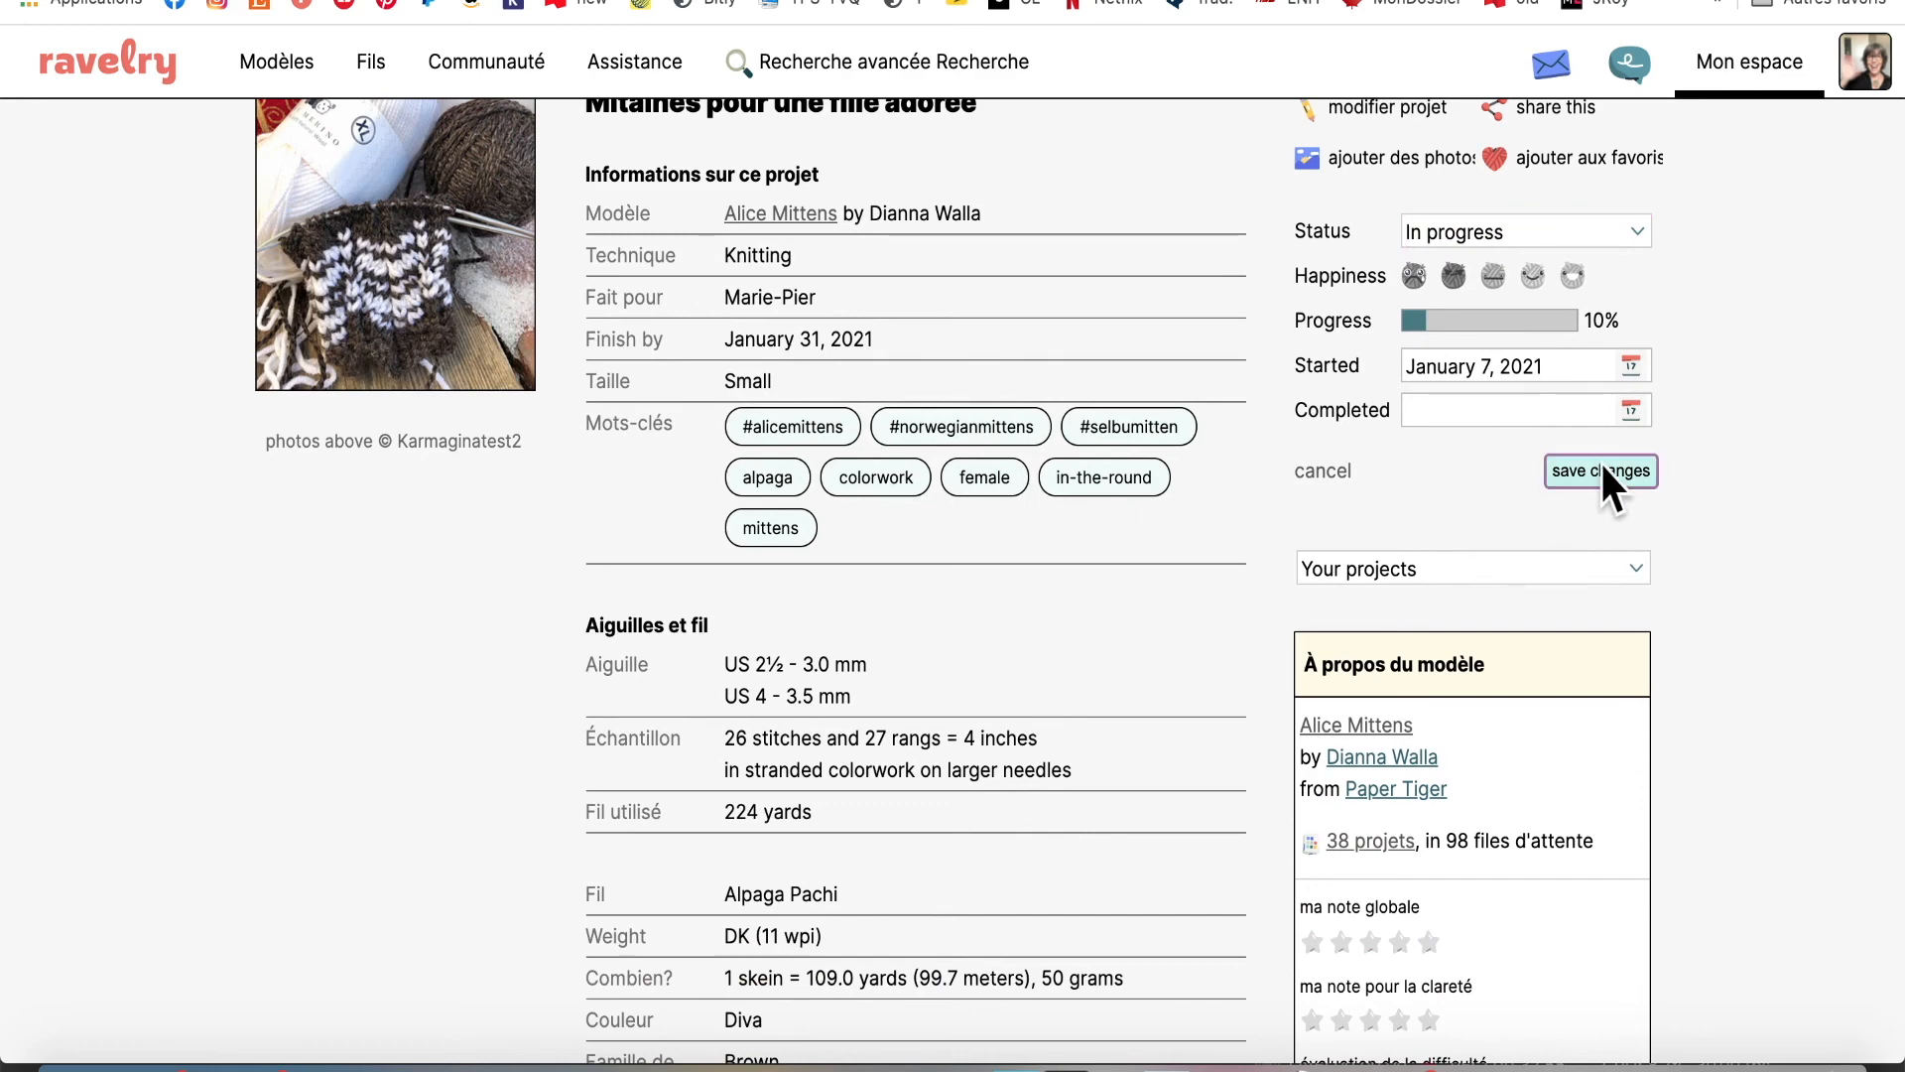
scroll(1736, 397, up, 4)
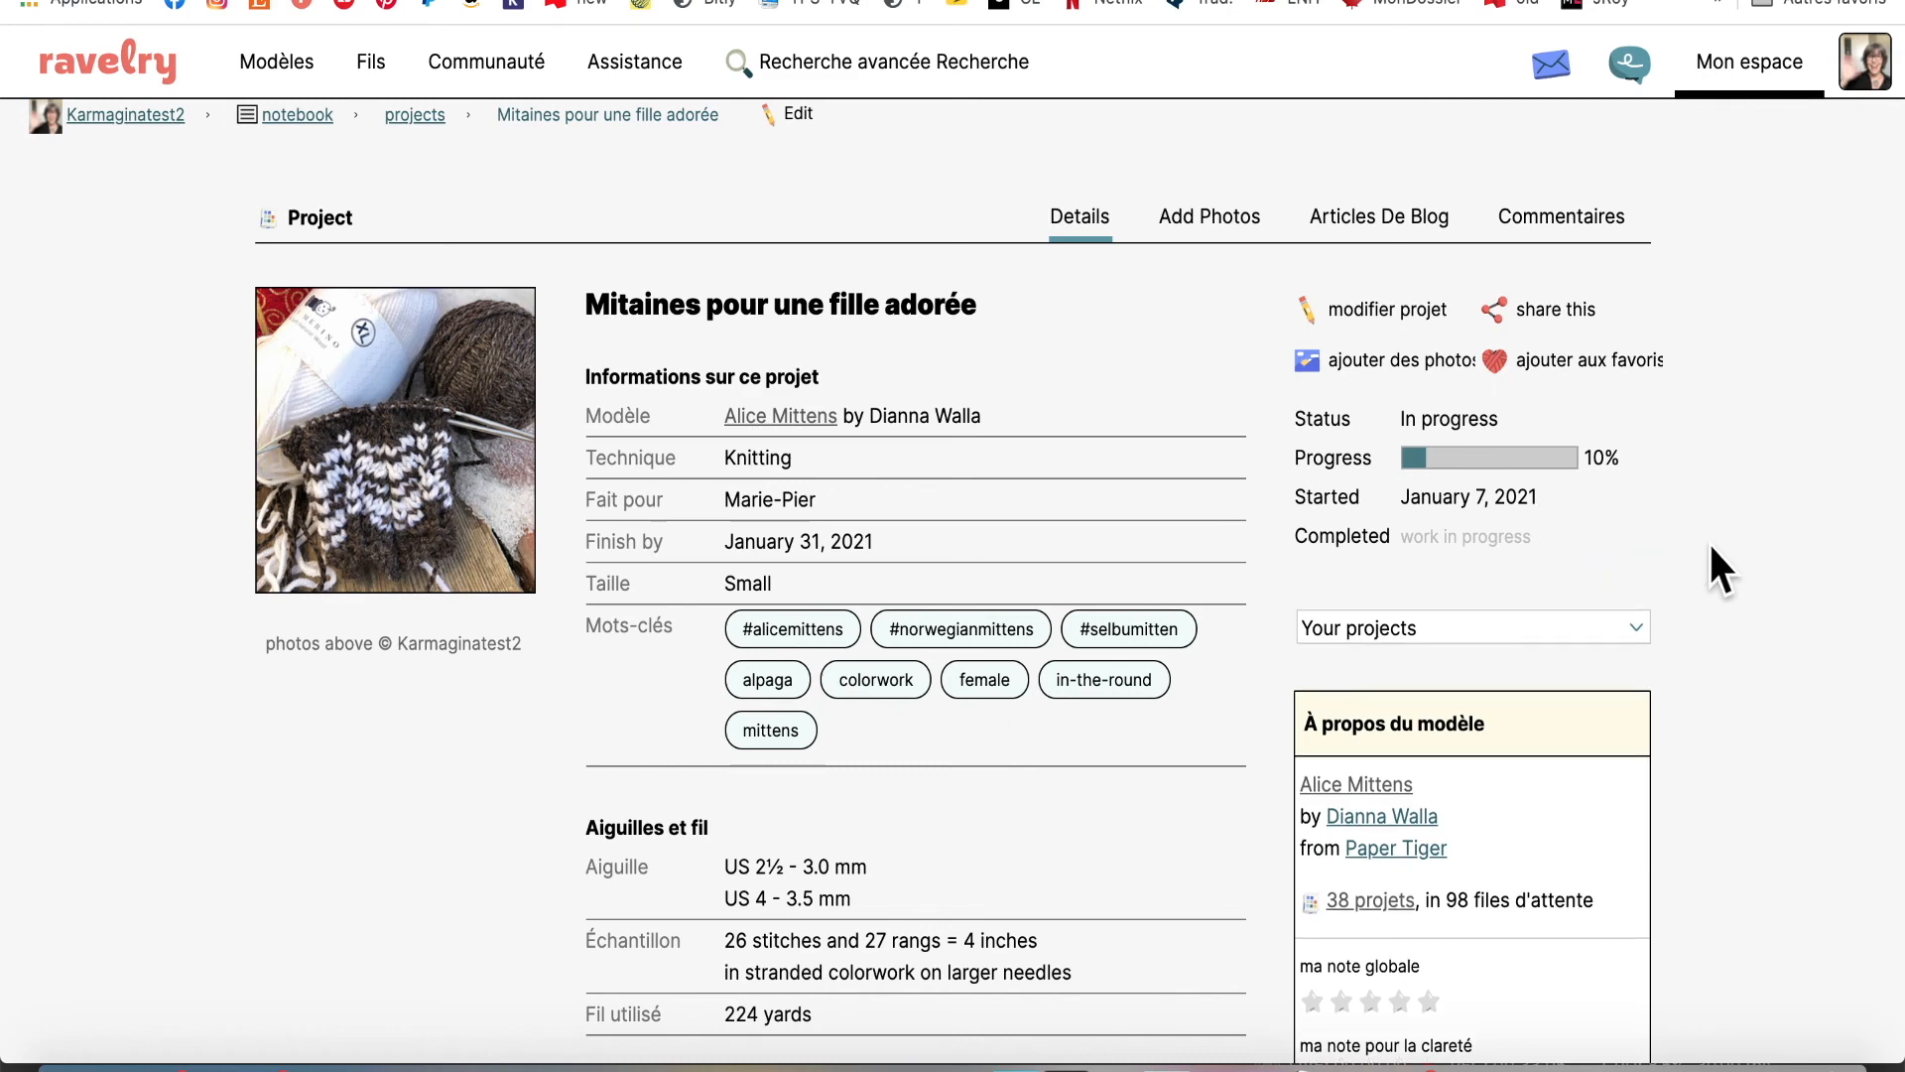
scroll(1773, 566, down, 7)
scroll(1772, 568, down, 6)
scroll(1772, 568, up, 9)
scroll(1773, 565, up, 3)
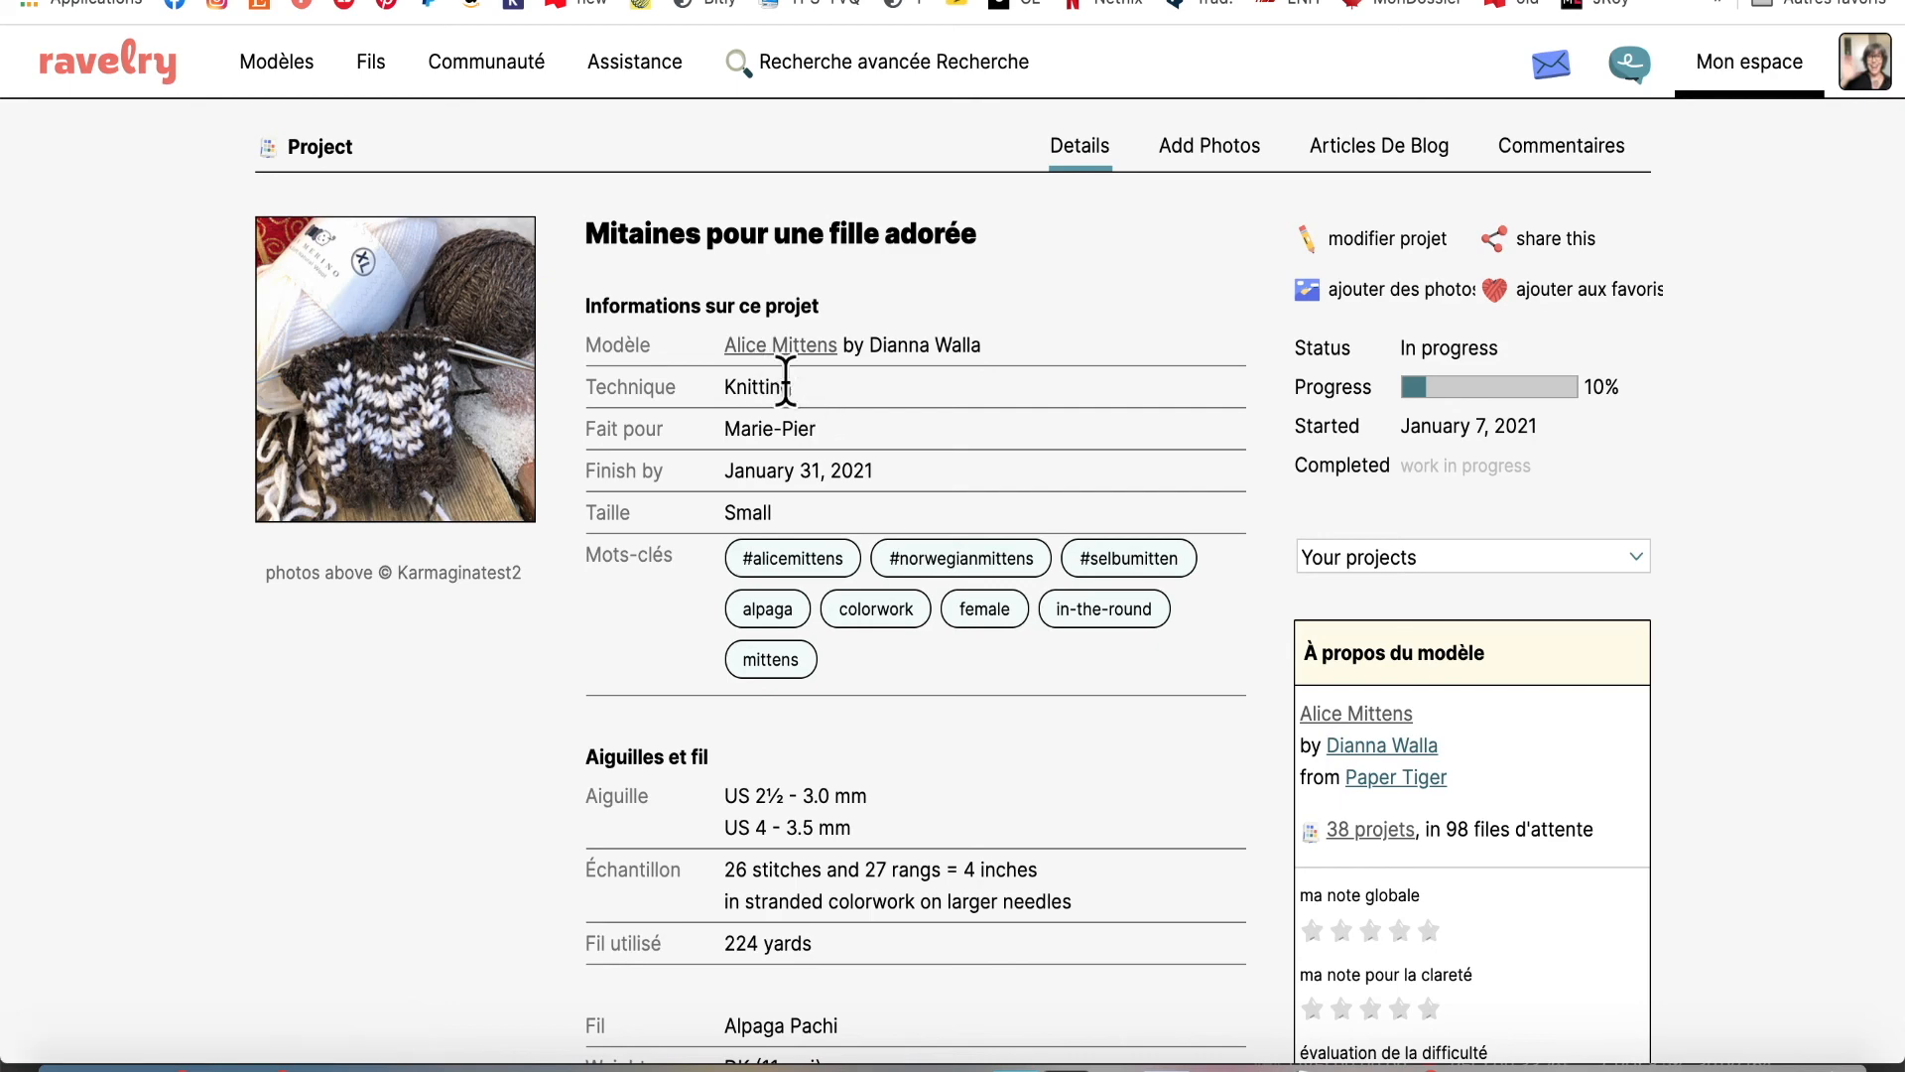
scroll(786, 381, down, 5)
scroll(786, 383, down, 3)
scroll(786, 383, down, 2)
scroll(786, 381, down, 1)
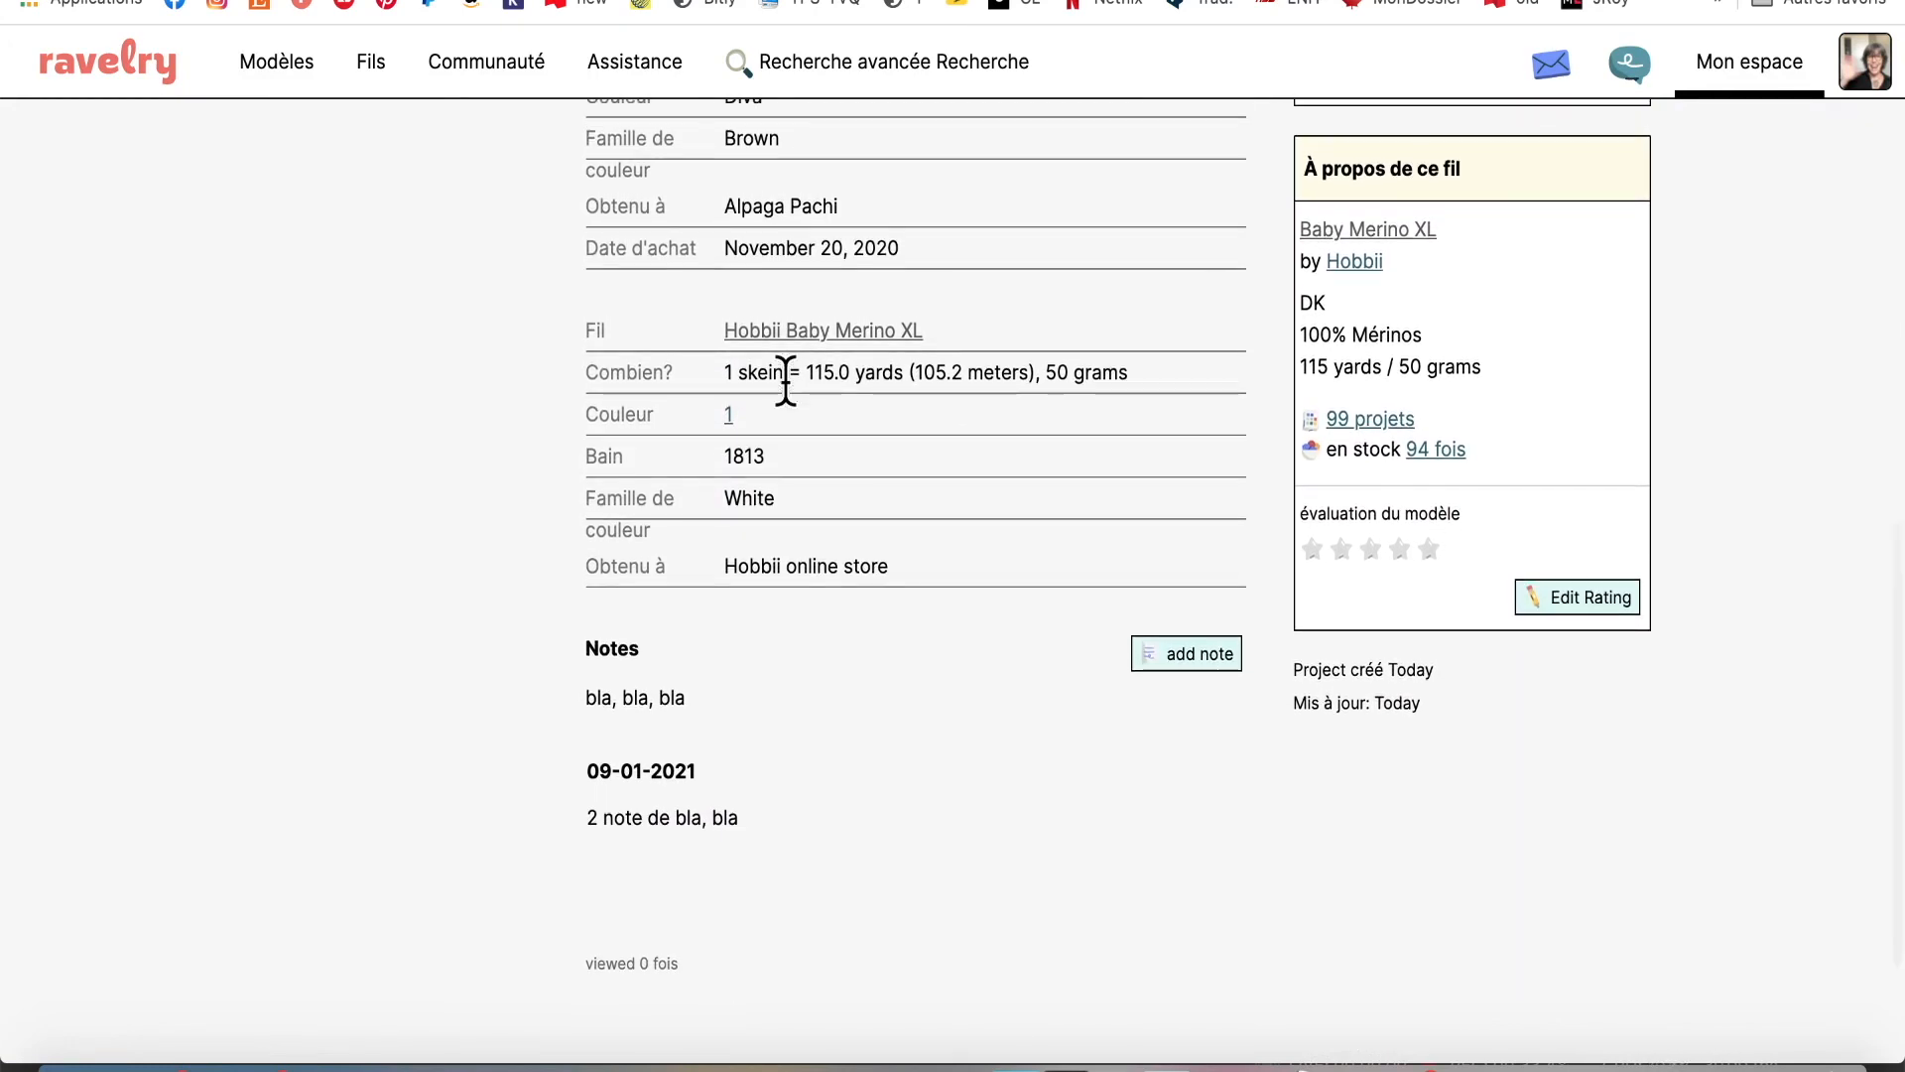
scroll(786, 383, up, 10)
scroll(786, 385, up, 2)
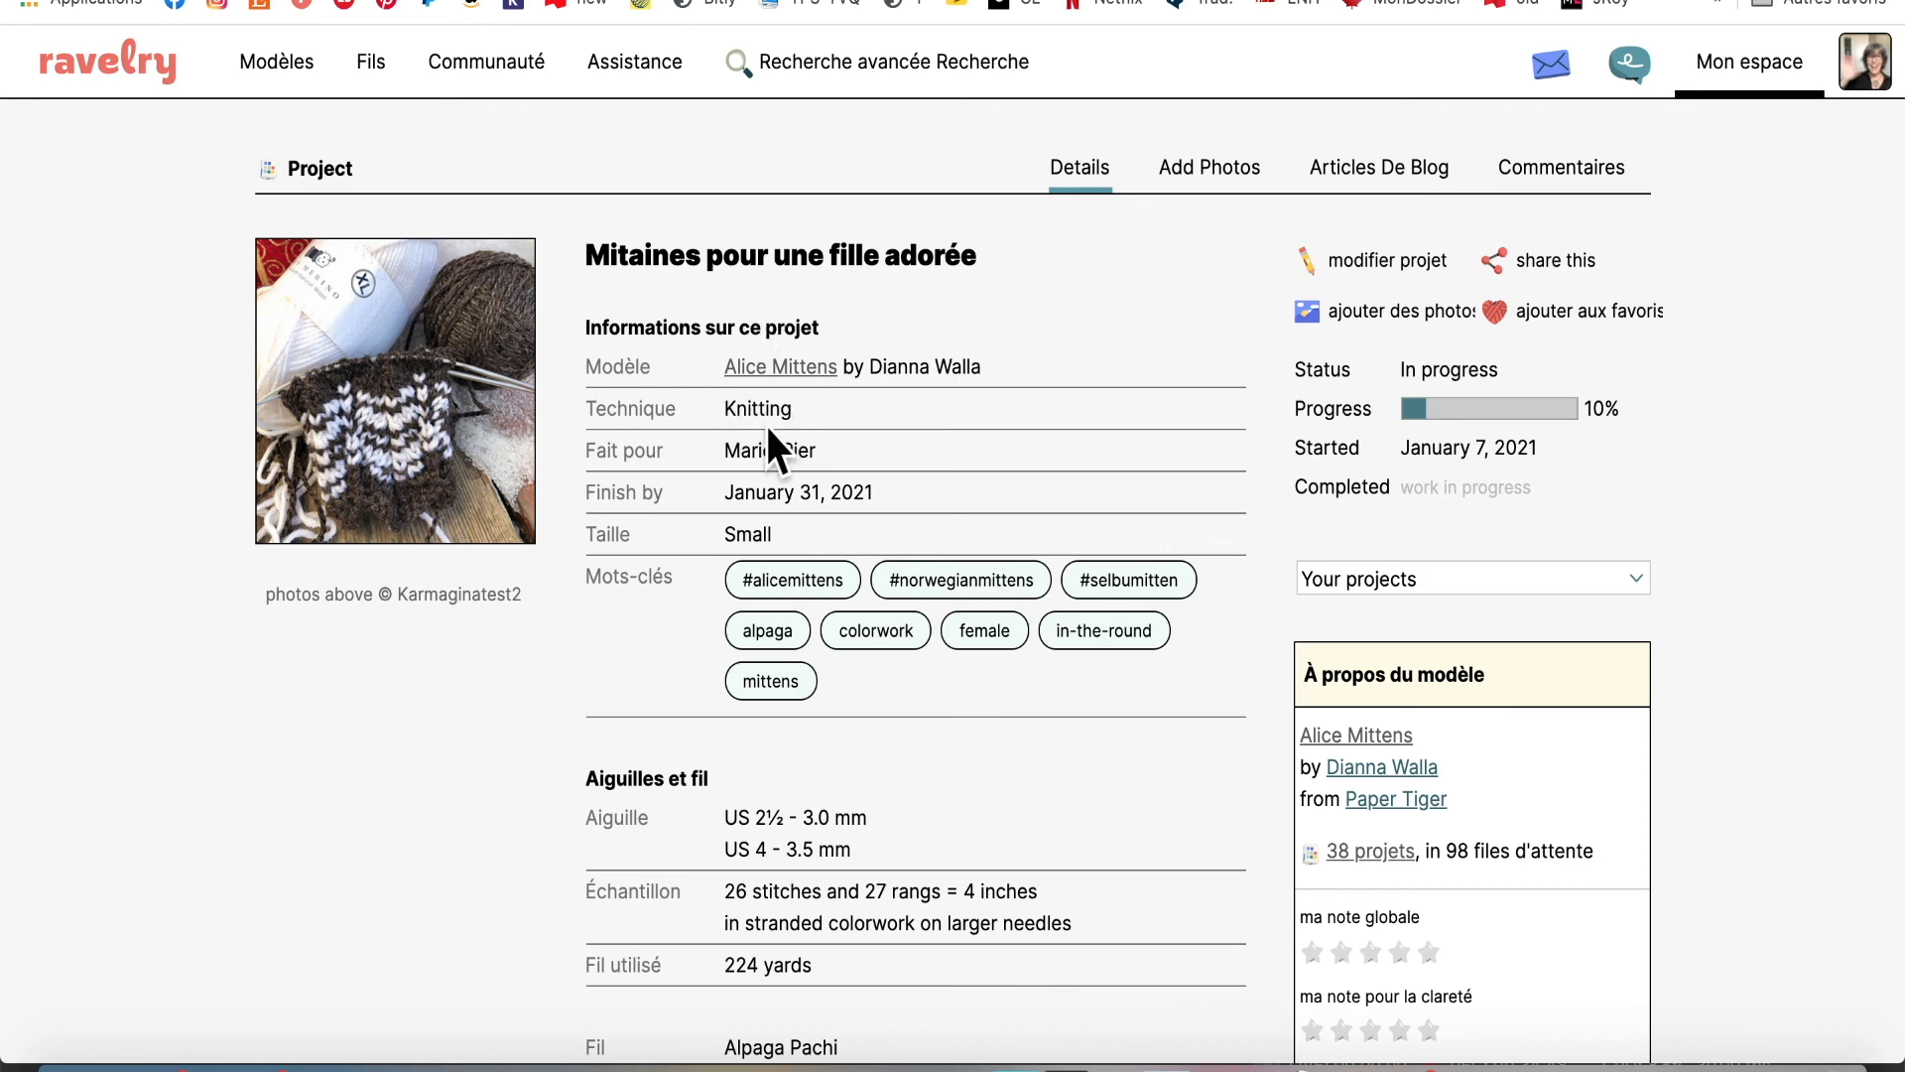
Scroll through the project page to review its photo, status, progress and start date
scroll(765, 417, down, 3)
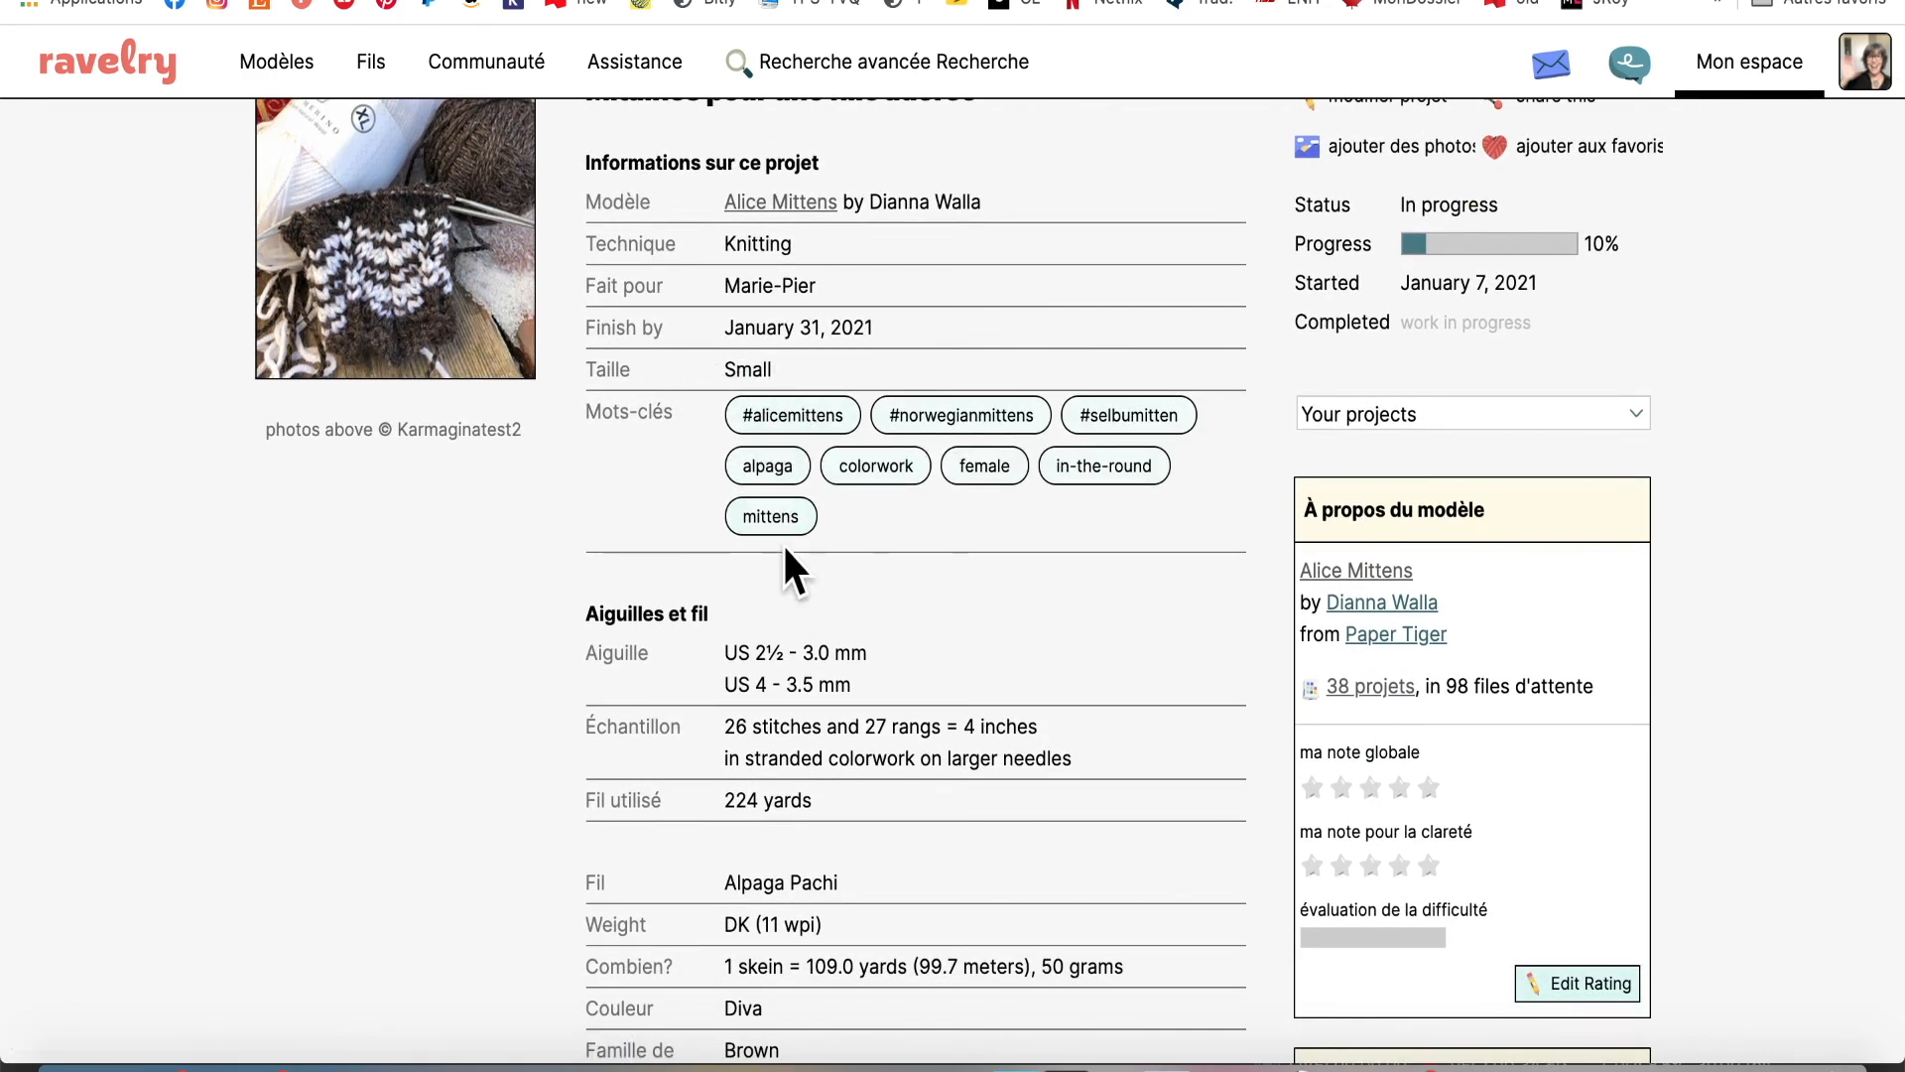
scroll(943, 513, down, 9)
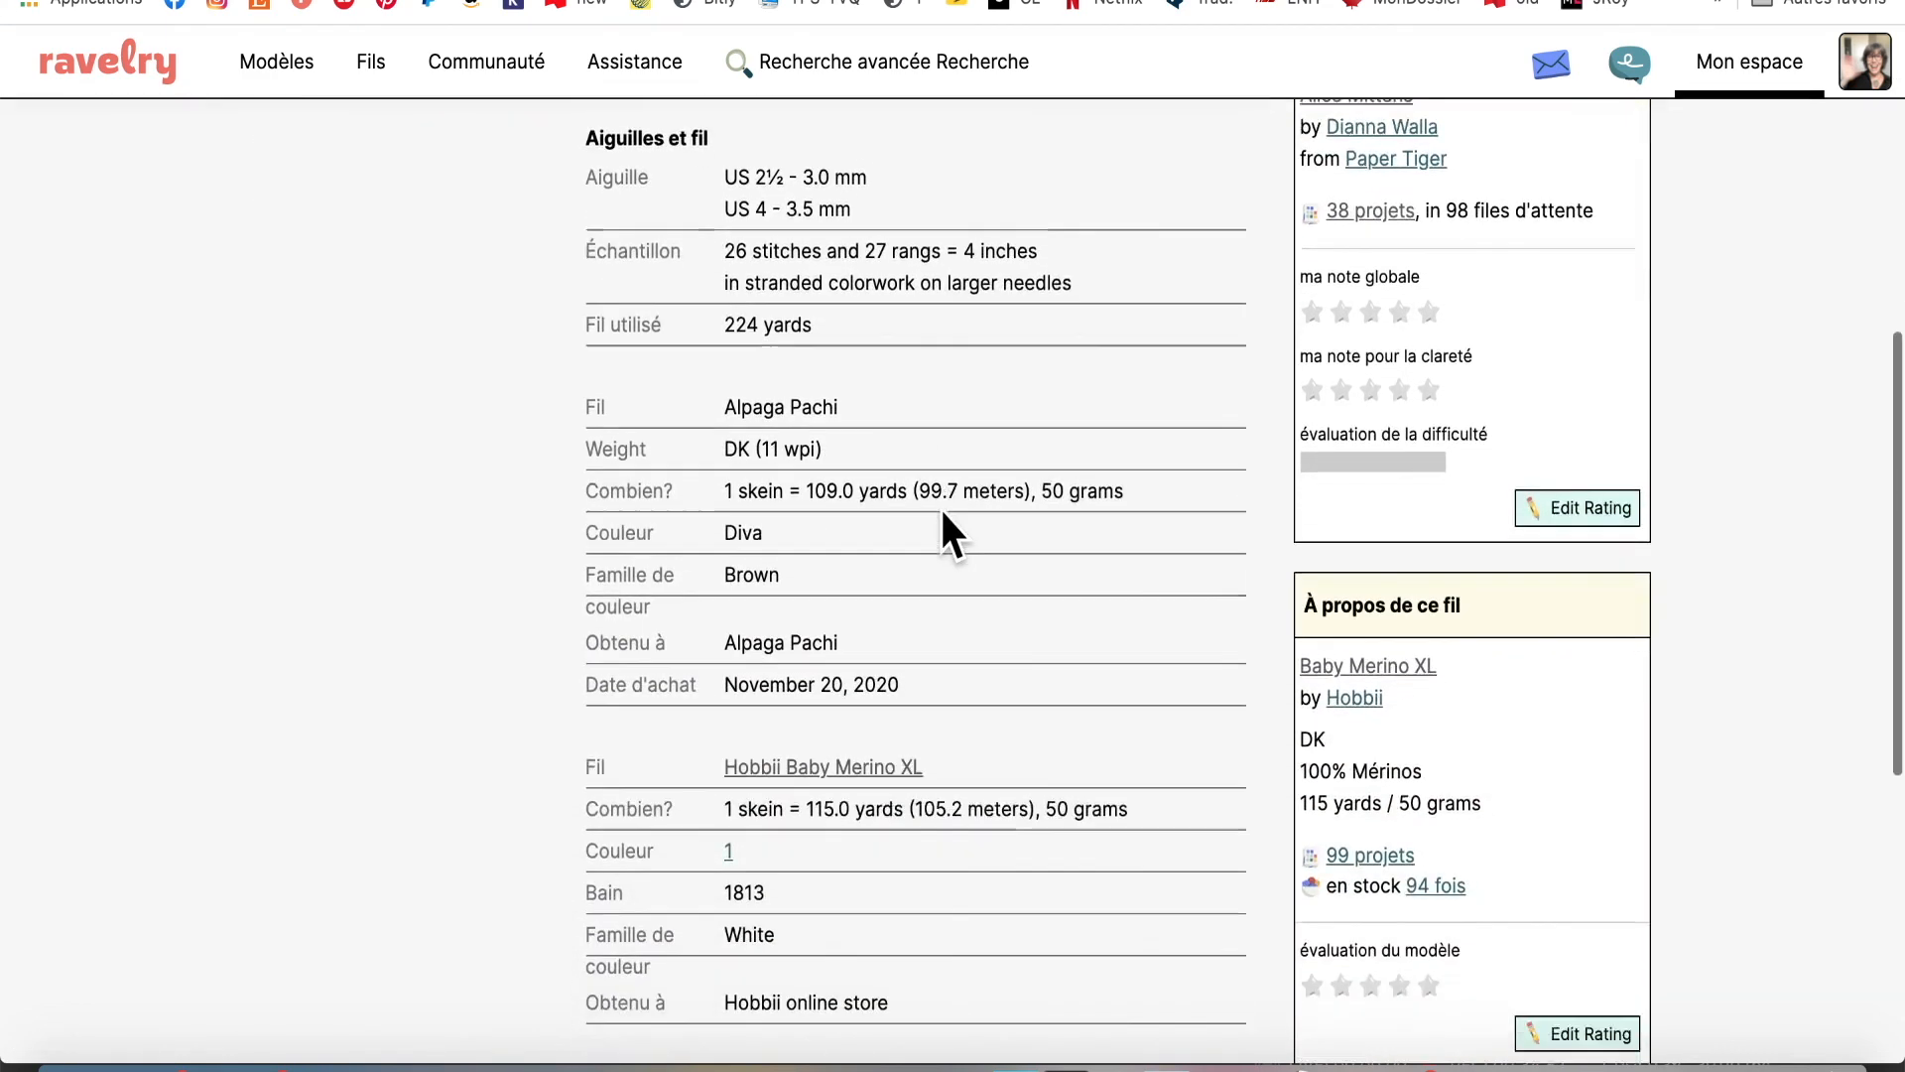
scroll(943, 513, down, 6)
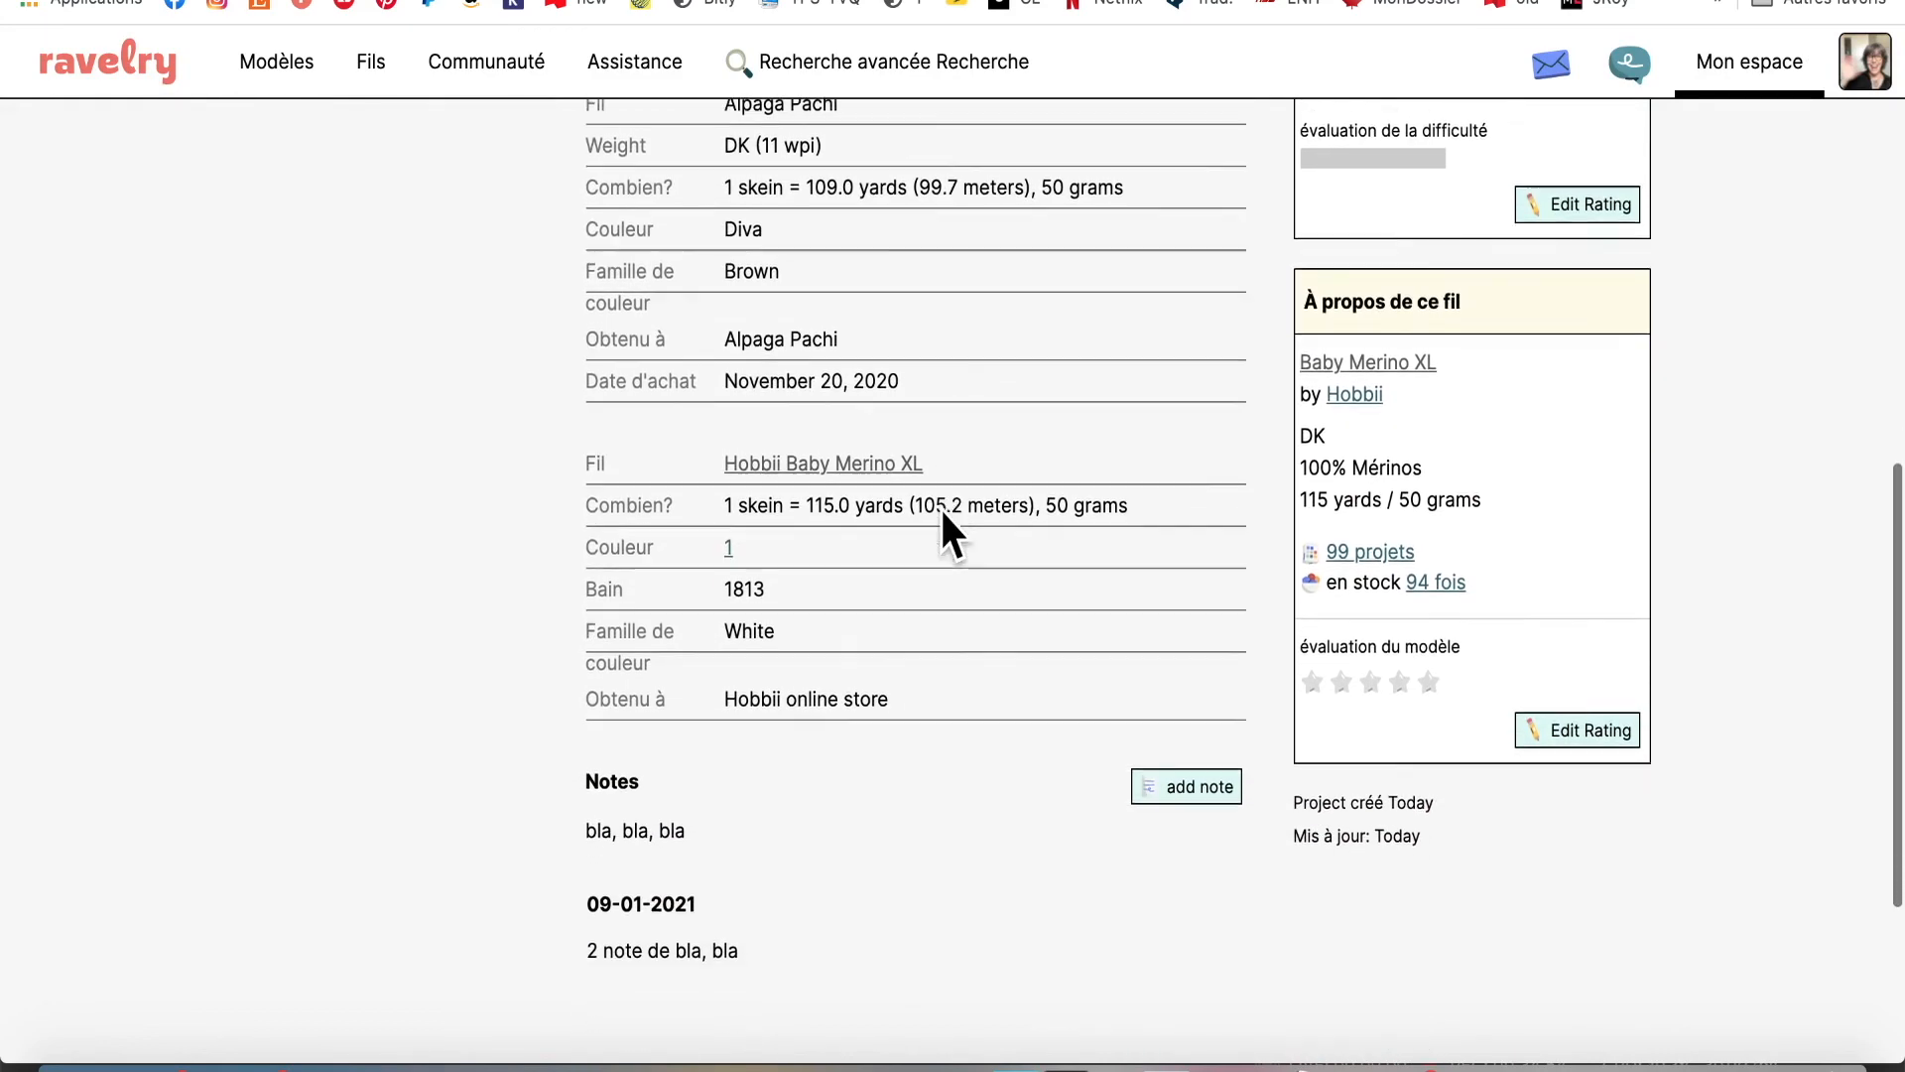
scroll(943, 513, up, 11)
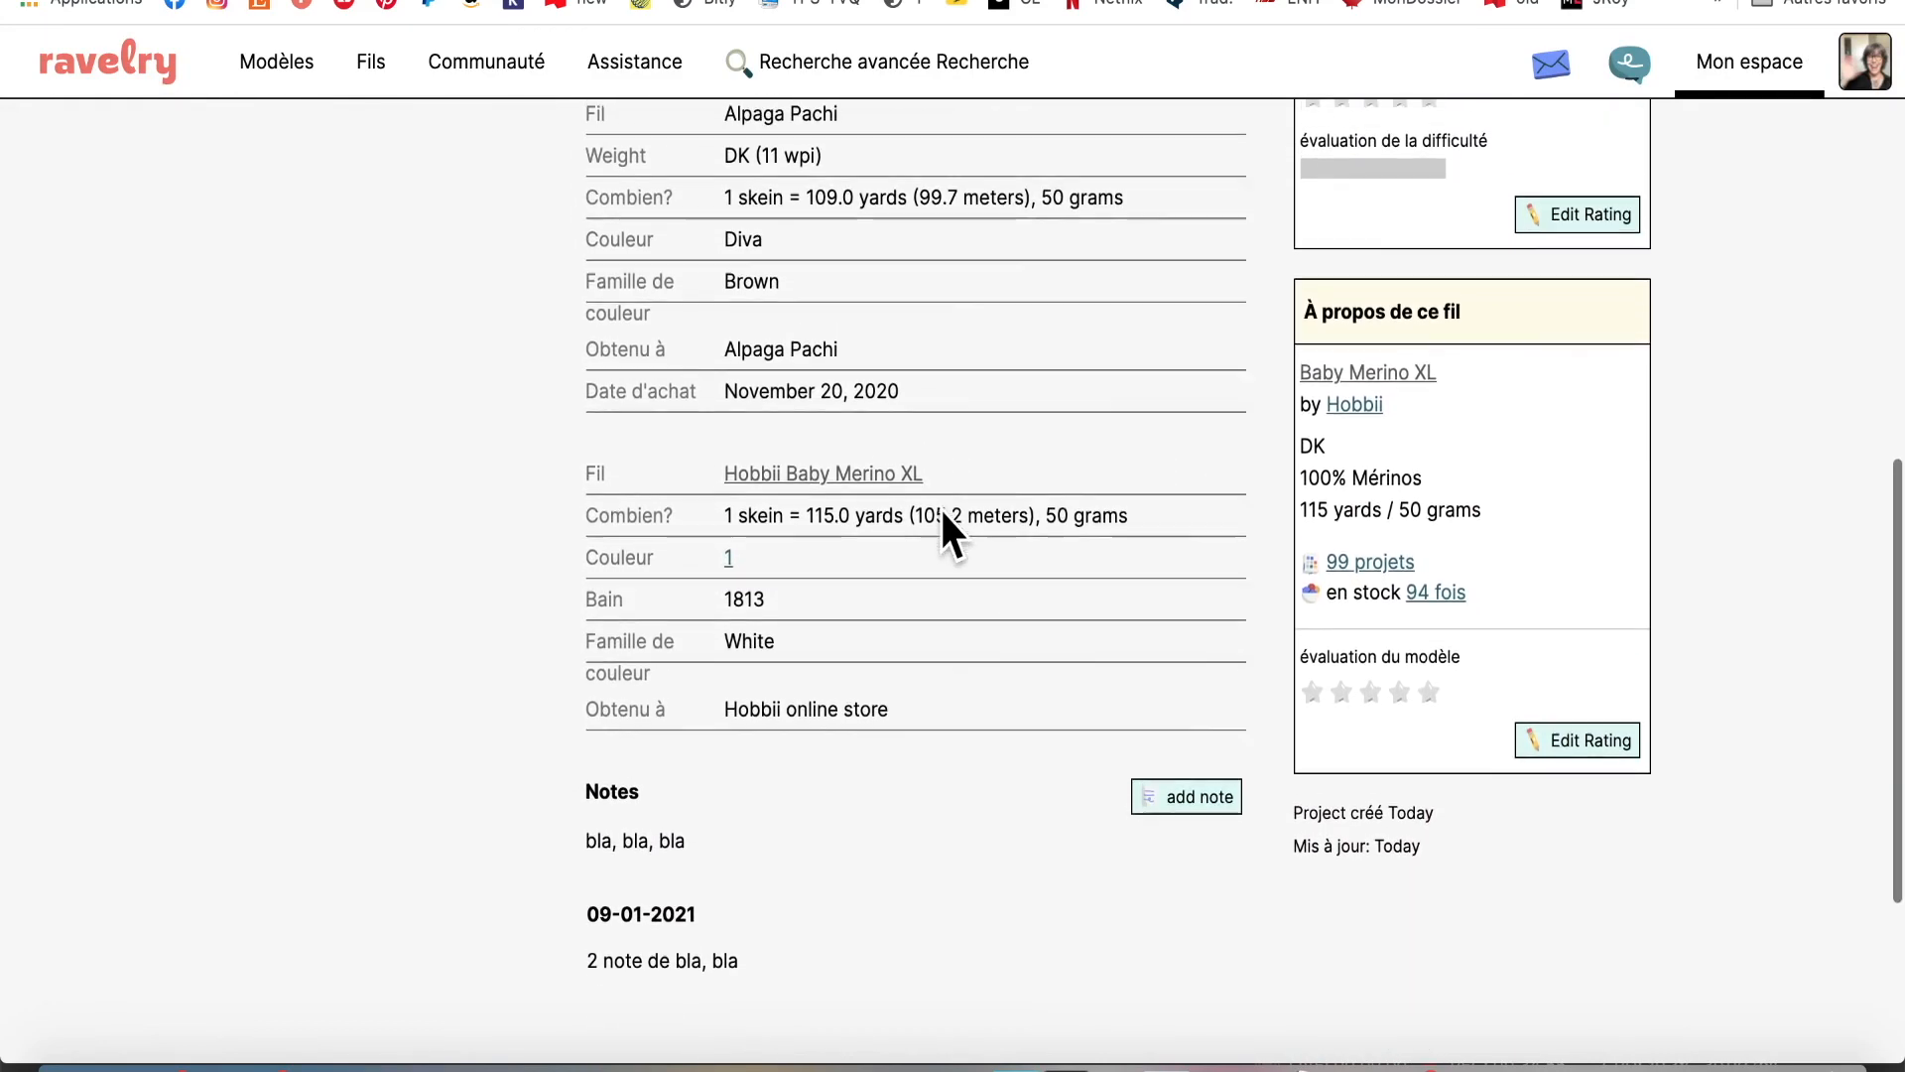
scroll(942, 513, up, 8)
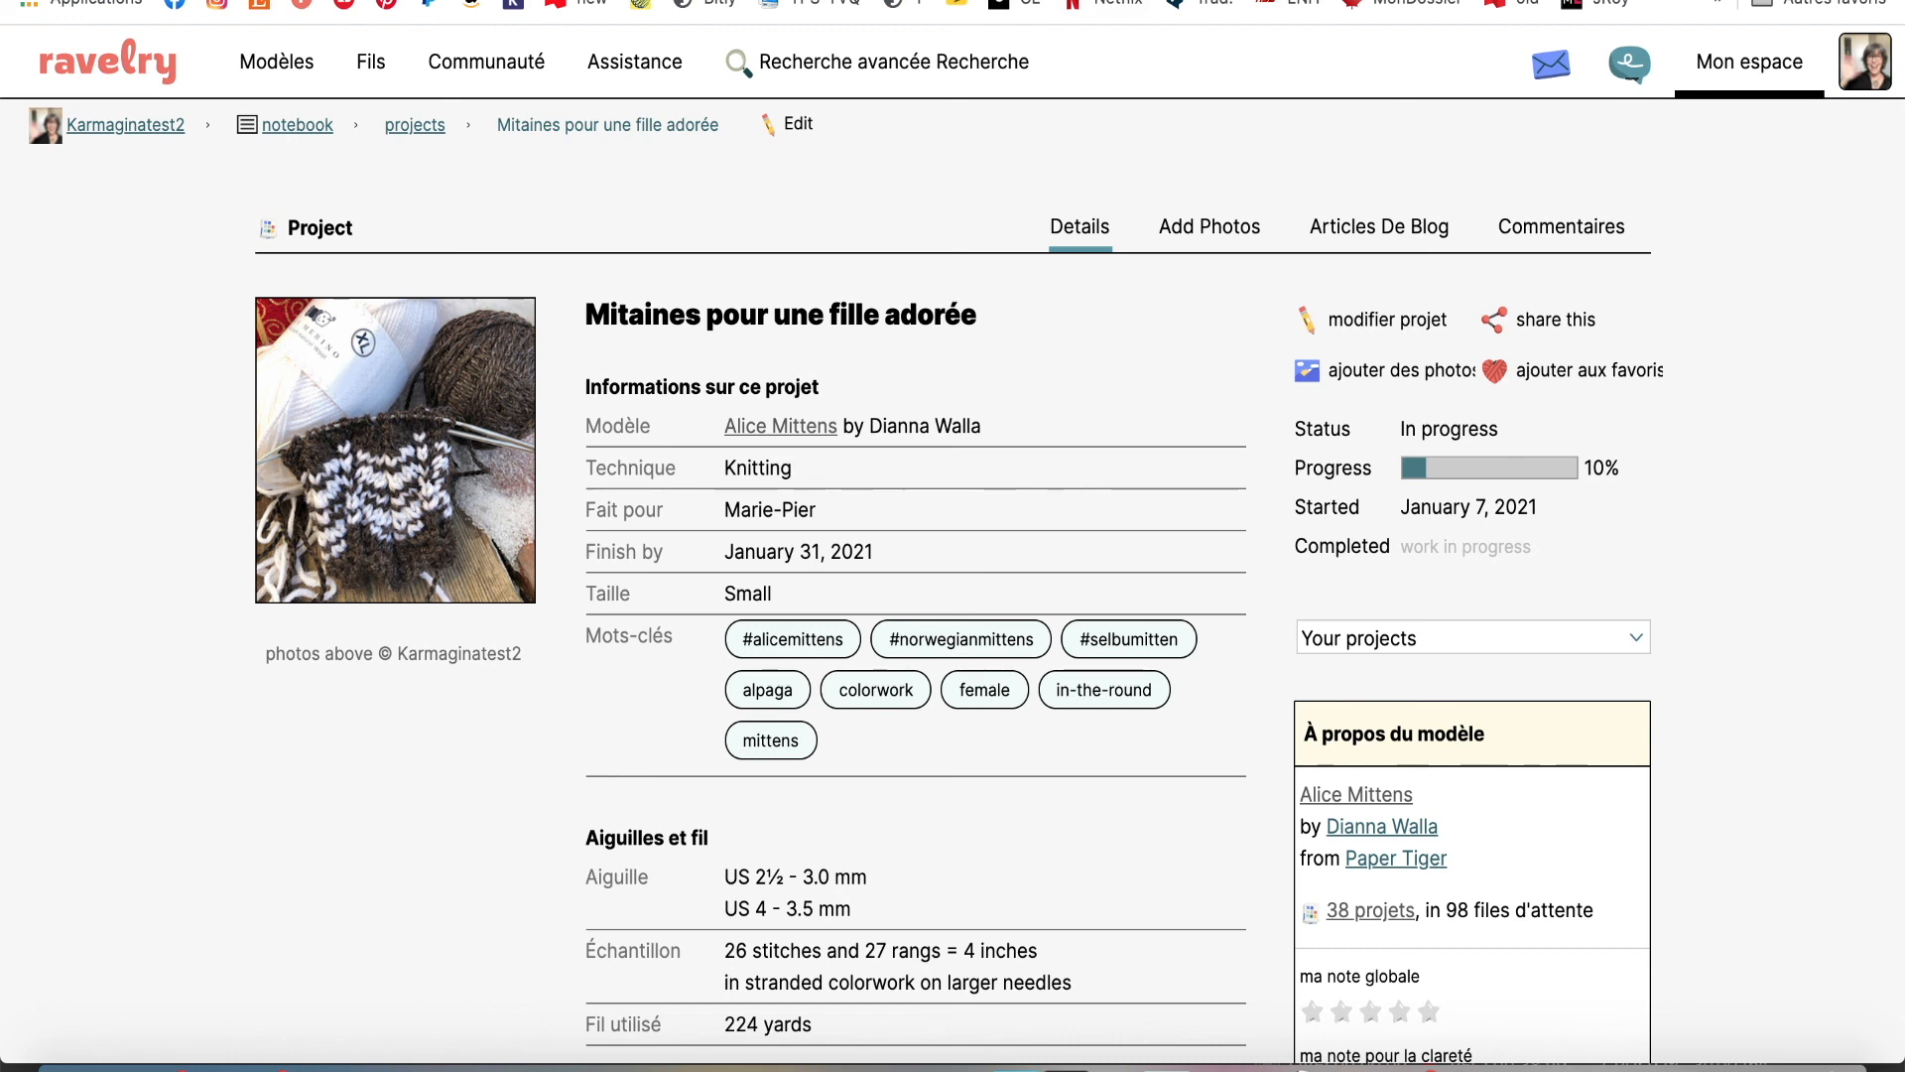
click(1054, 0)
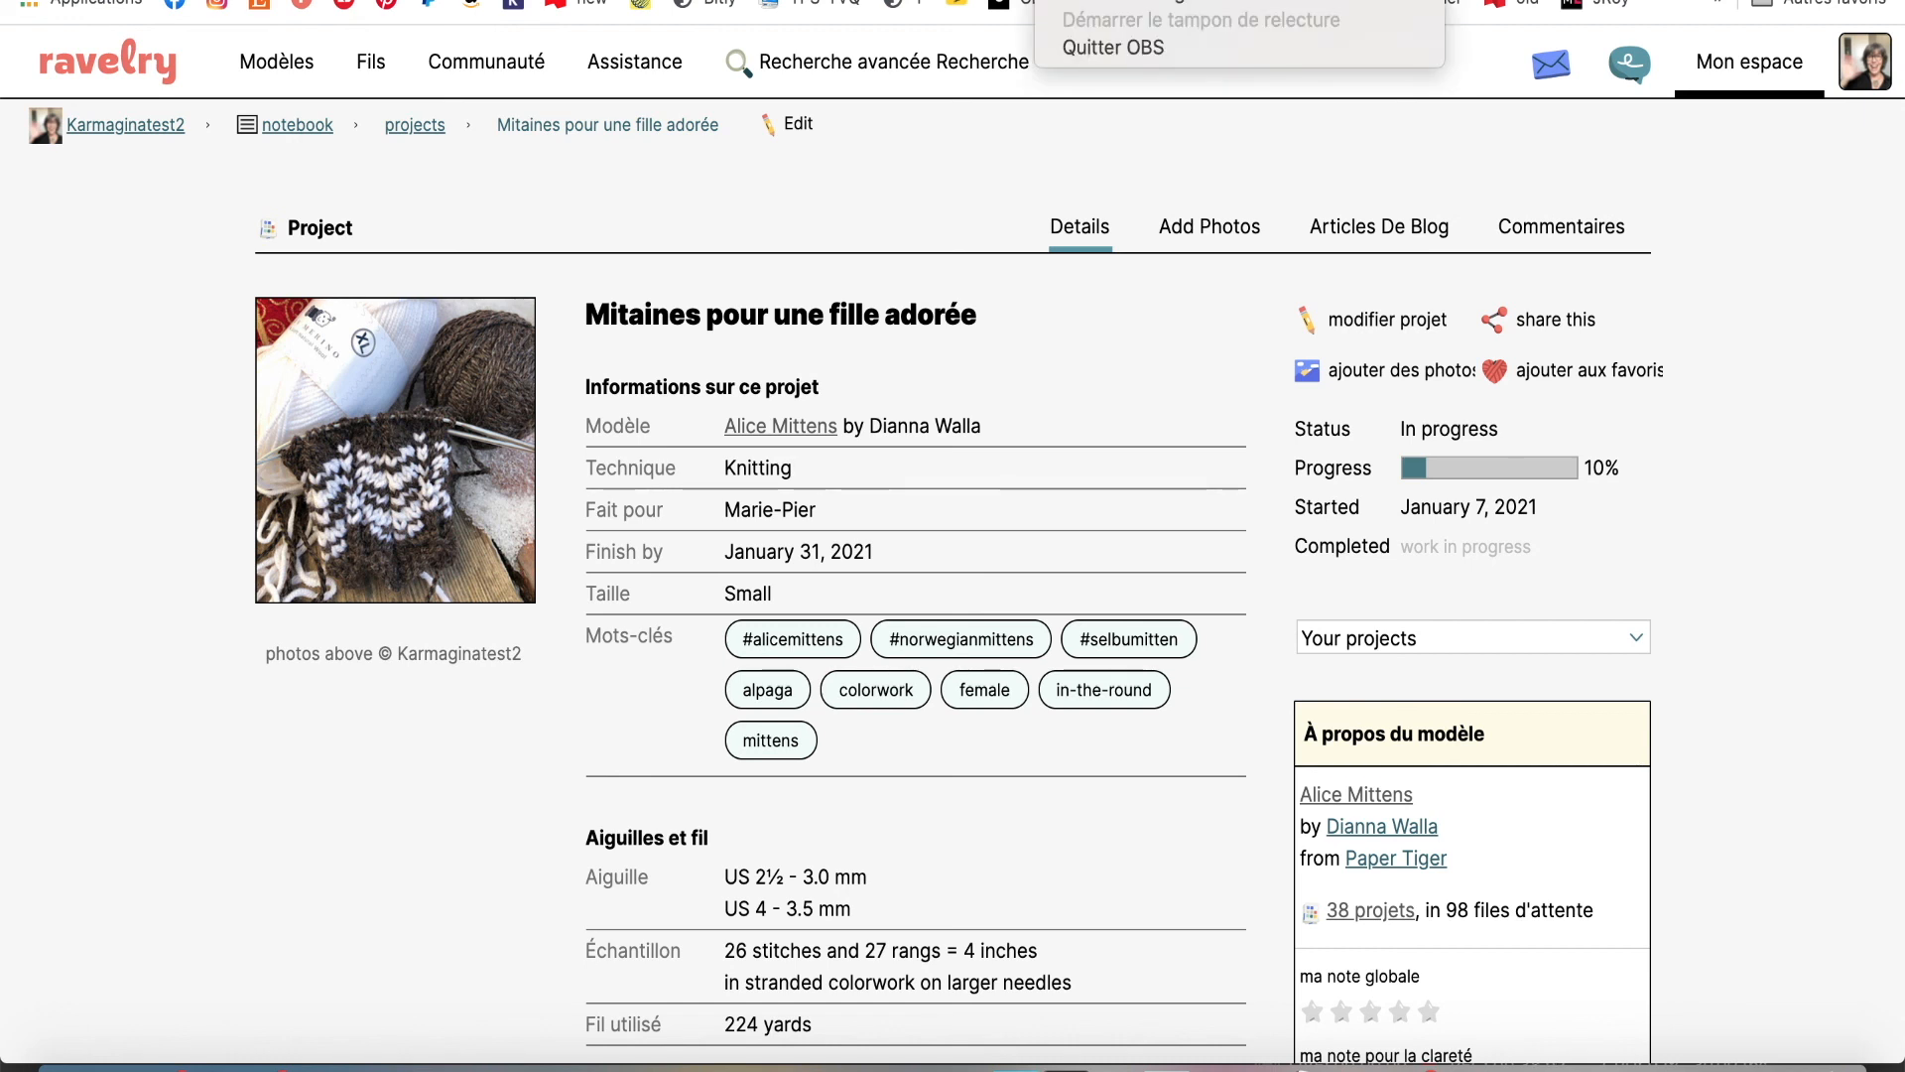